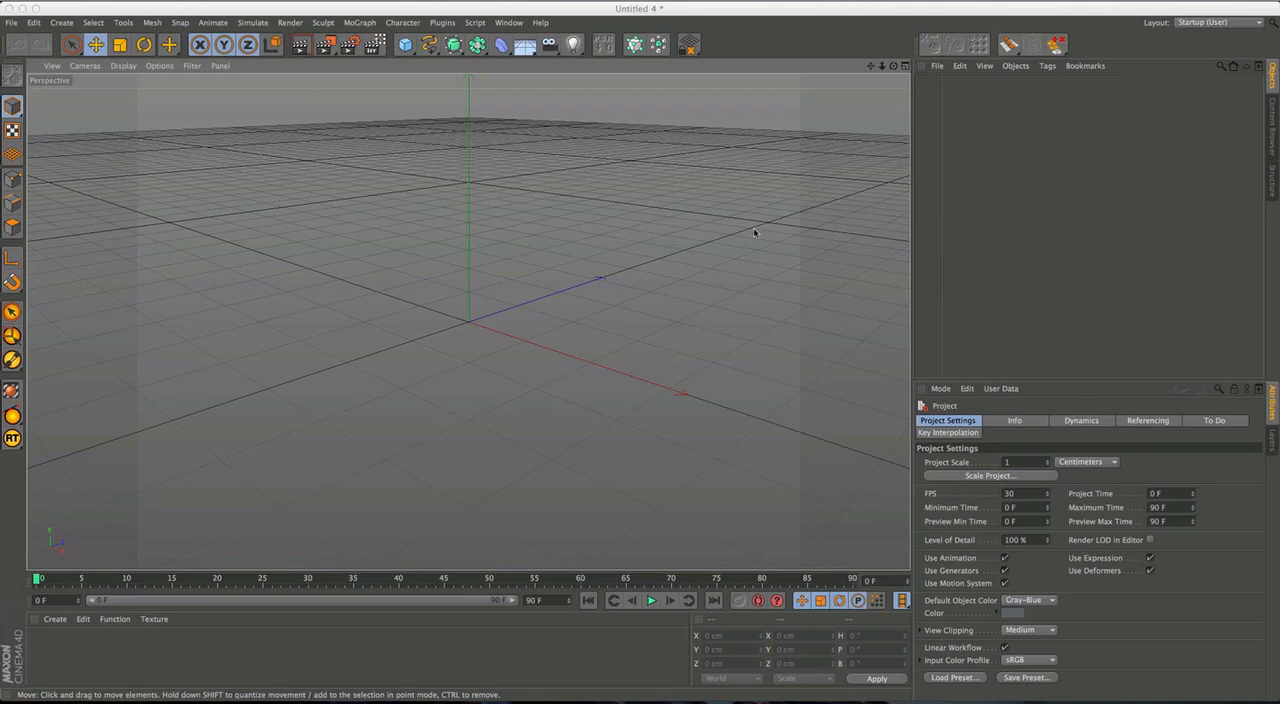
In the Top view, draw a two-point linear spline from about X 138, Z 114 cm to about X 414, Z 568 cm.
{"action": "middle_click", "coordinate": [489, 253]}
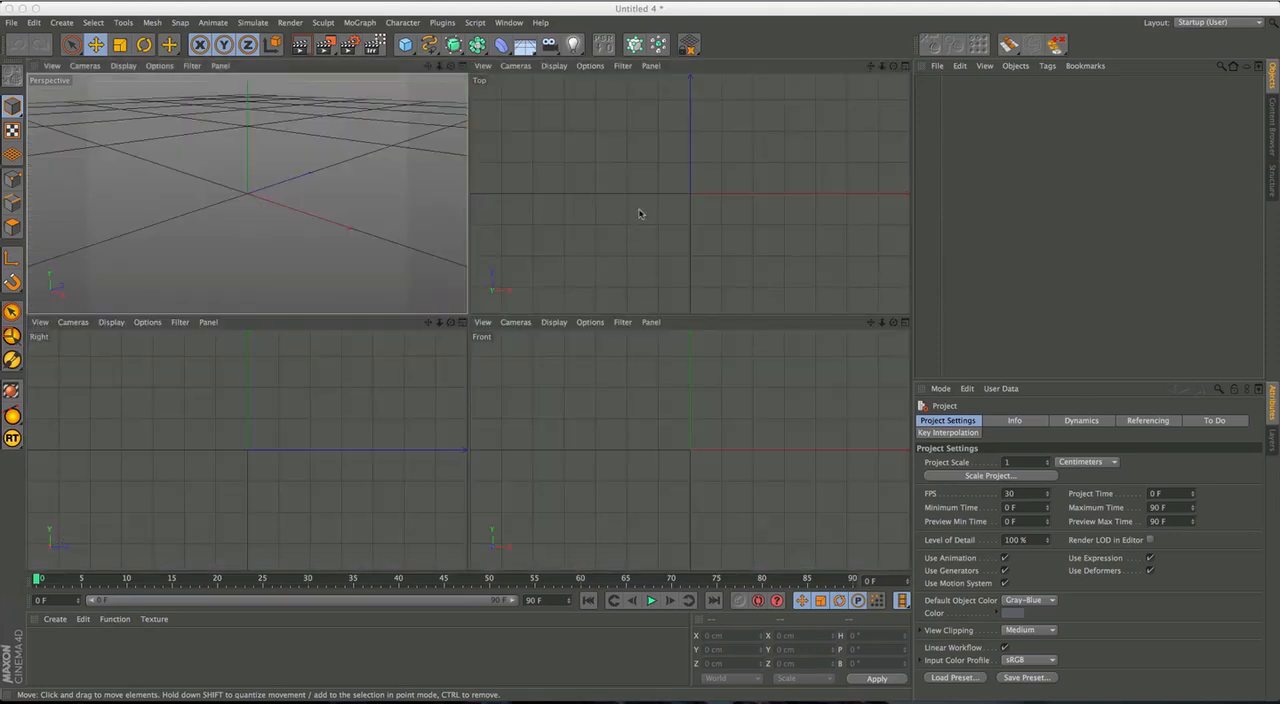
{"action": "scroll", "coordinate": [691, 194], "scroll_direction": "up", "scroll_amount": 3}
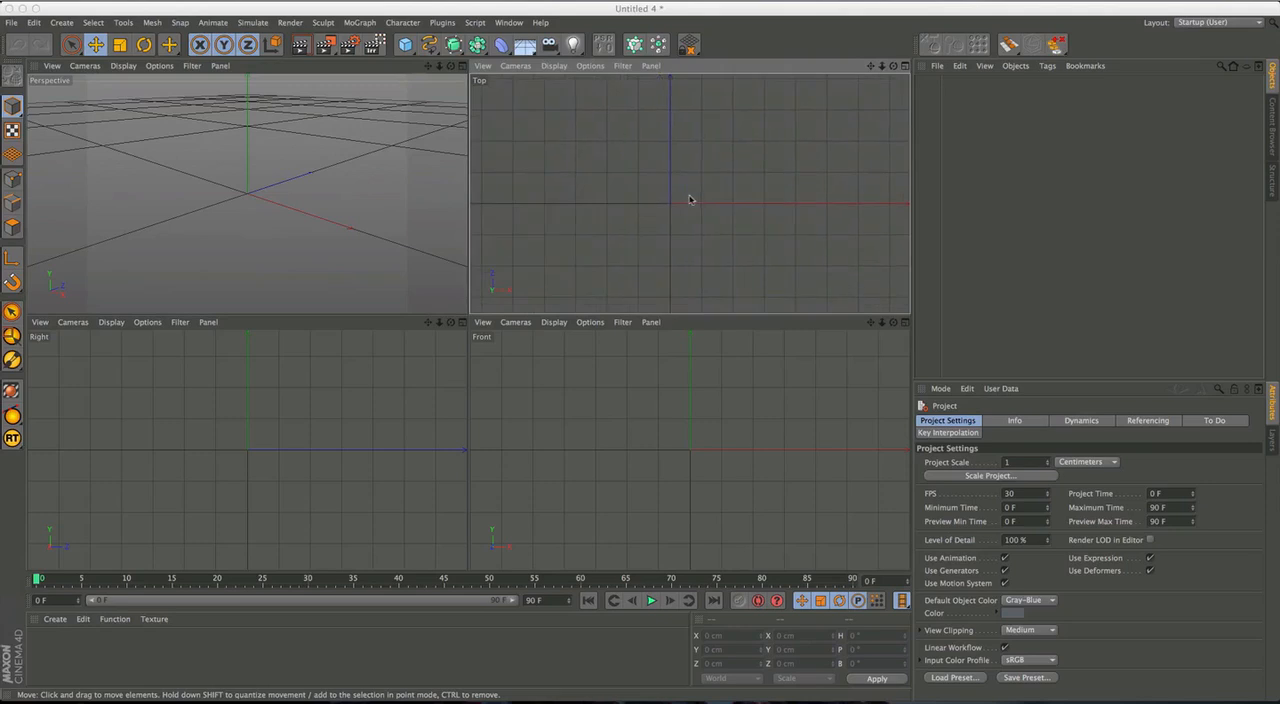
{"action": "middle_click", "coordinate": [690, 194]}
{"action": "middle_click_drag", "start_coordinate": [604, 242], "coordinate": [648, 254], "text": "alt"}
{"action": "right_click_drag", "start_coordinate": [648, 254], "coordinate": [615, 270], "text": "alt"}
{"action": "middle_click_drag", "start_coordinate": [615, 270], "coordinate": [606, 291], "text": "alt"}
{"action": "scroll", "coordinate": [581, 304], "scroll_direction": "up", "scroll_amount": 2}
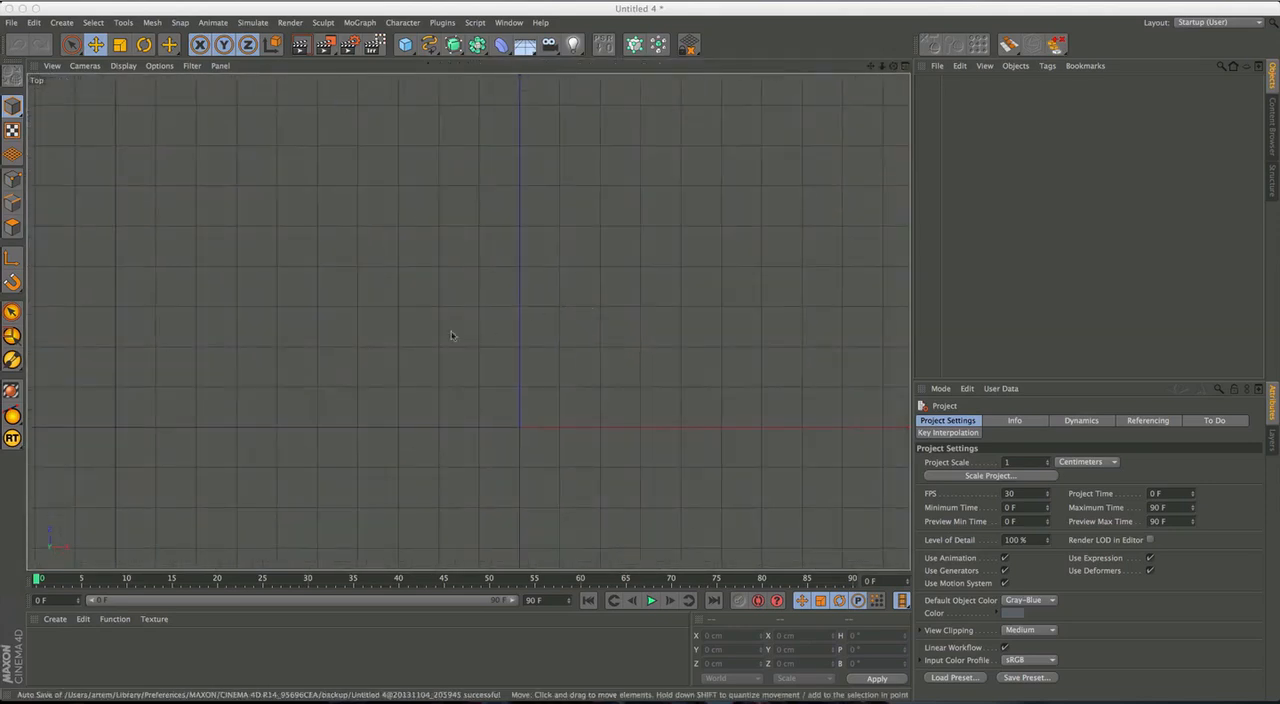
{"action": "left_click_drag", "start_coordinate": [430, 52], "coordinate": [474, 90]}
{"action": "left_click", "coordinate": [575, 382]}
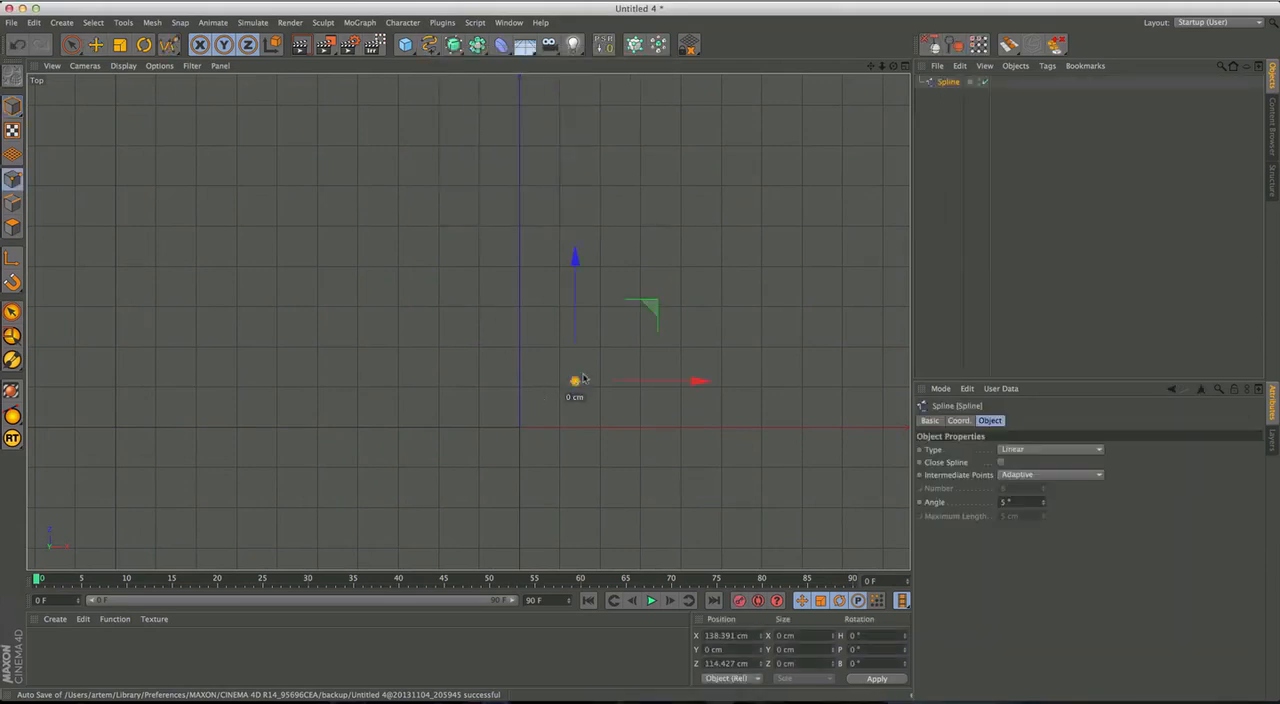
{"action": "left_click", "coordinate": [686, 200]}
{"action": "left_click_drag", "start_coordinate": [79, 47], "coordinate": [588, 398]}
Select the spline's lower point and move it near the origin, to about X 39 cm, Z 32 cm.
{"action": "key", "text": "space"}
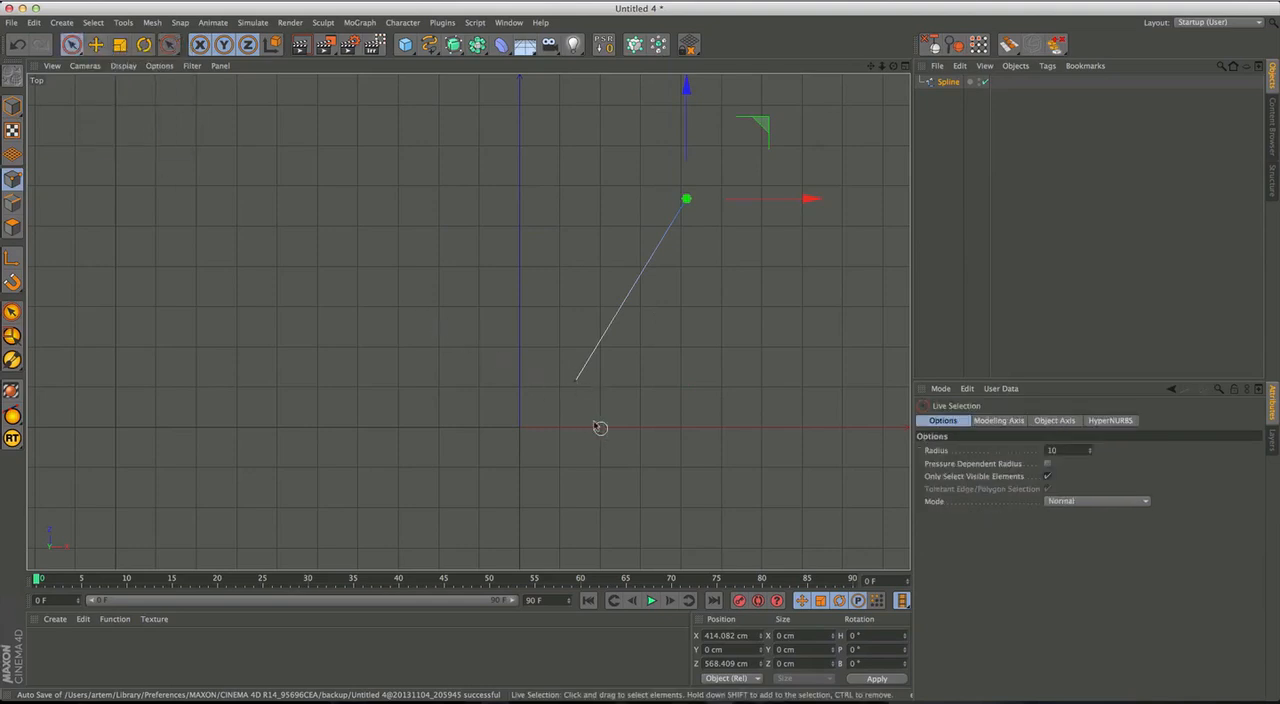
{"action": "left_click", "coordinate": [577, 383]}
{"action": "key", "text": "e"}
{"action": "left_click_drag", "start_coordinate": [664, 312], "coordinate": [611, 350]}
Enable snapping and activate Workplane Snap and Grid Point Snap.
{"action": "key", "text": "p"}
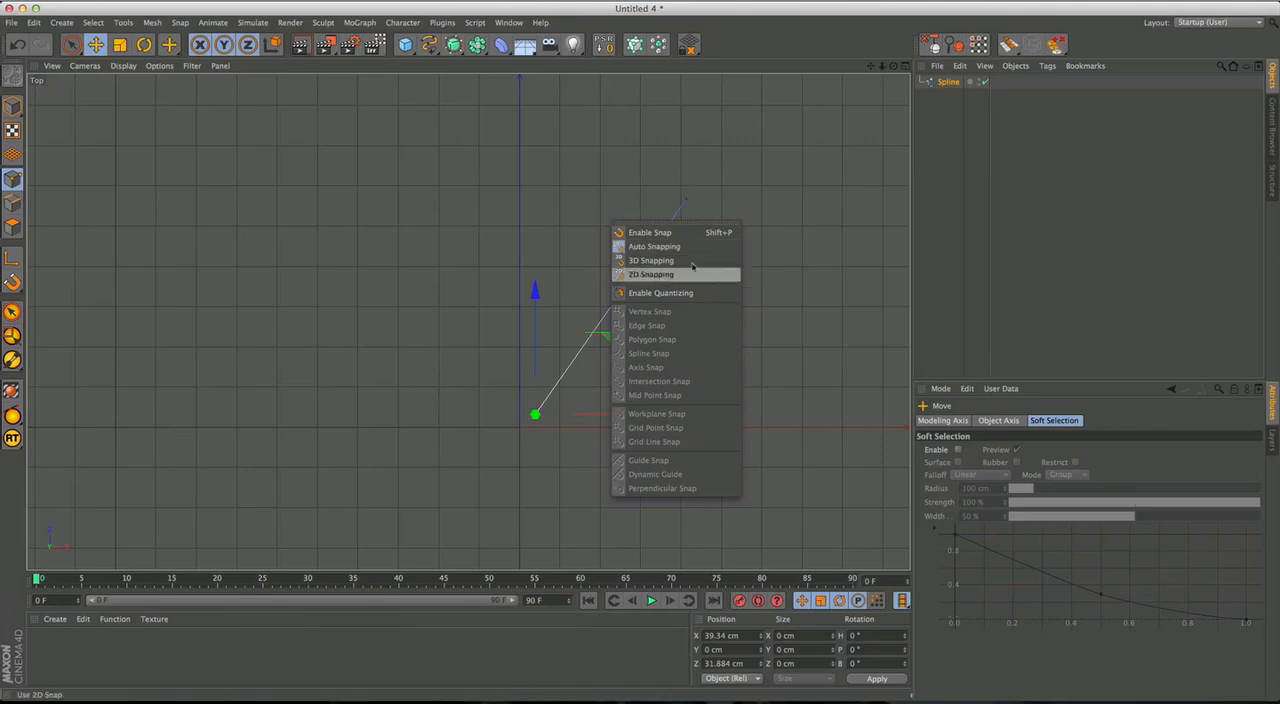
{"action": "left_click", "coordinate": [662, 235]}
{"action": "key", "text": "p"}
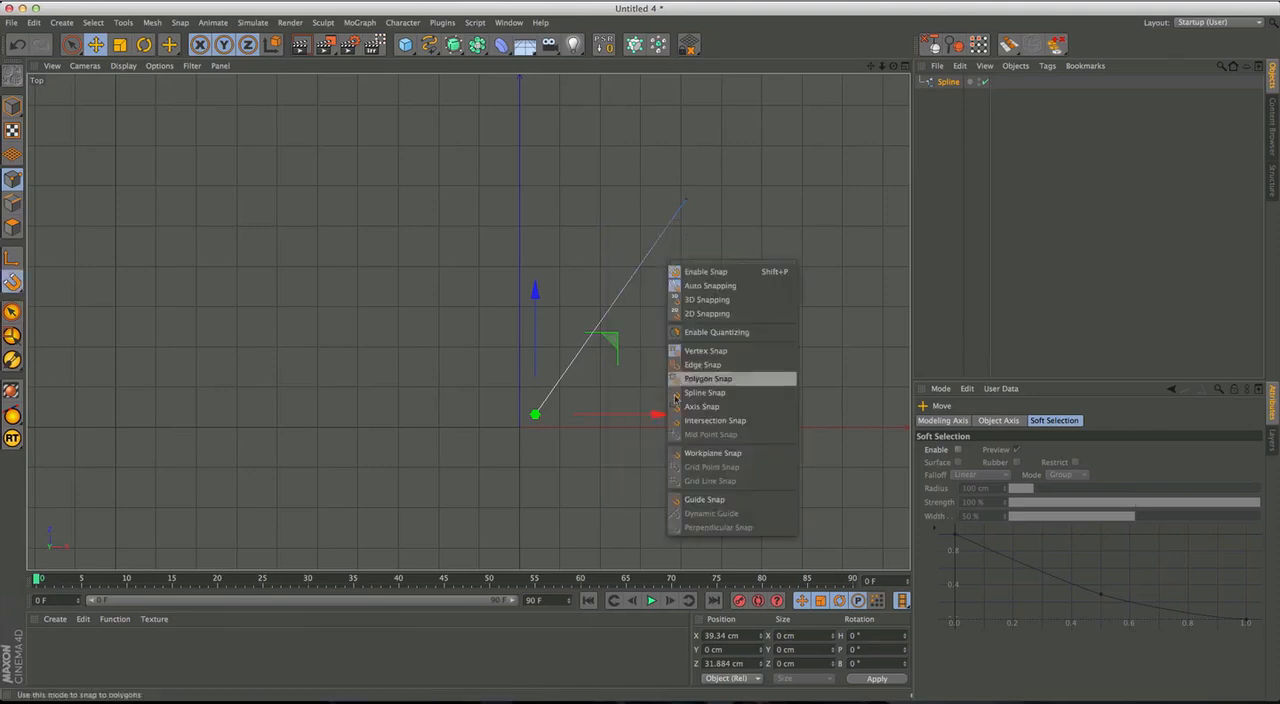
{"action": "left_click", "coordinate": [724, 456]}
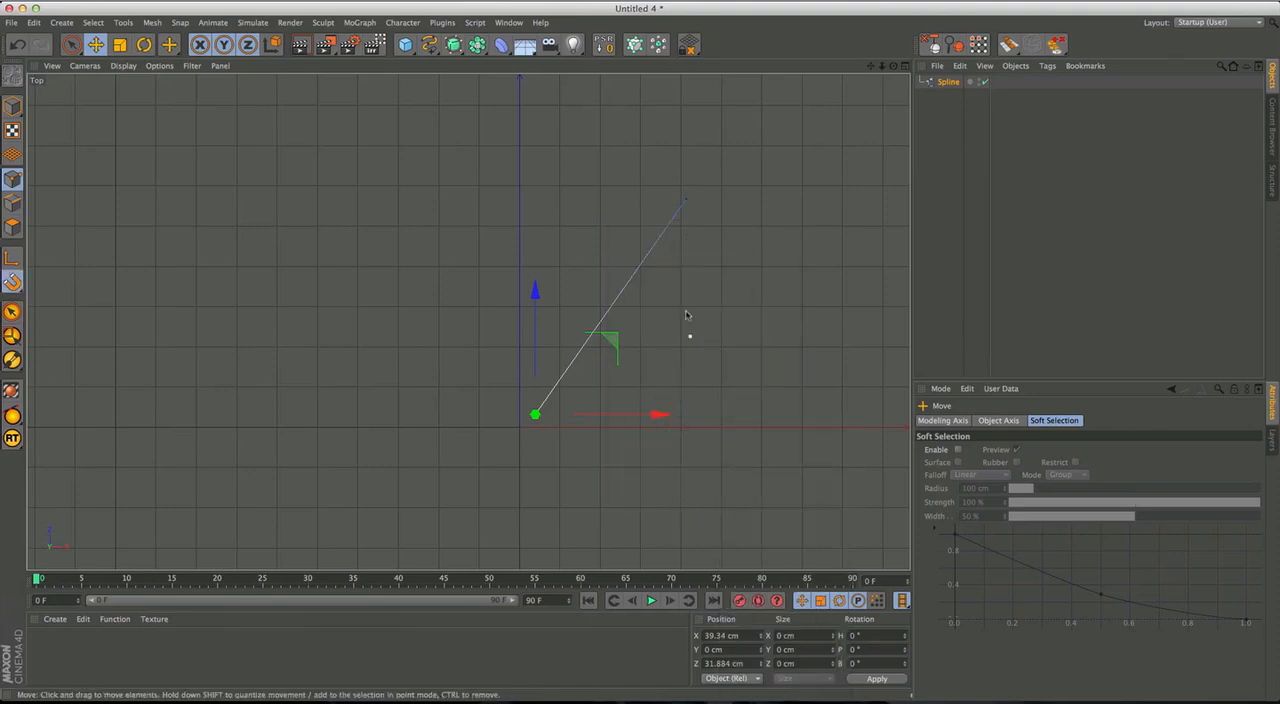
{"action": "key", "text": "p"}
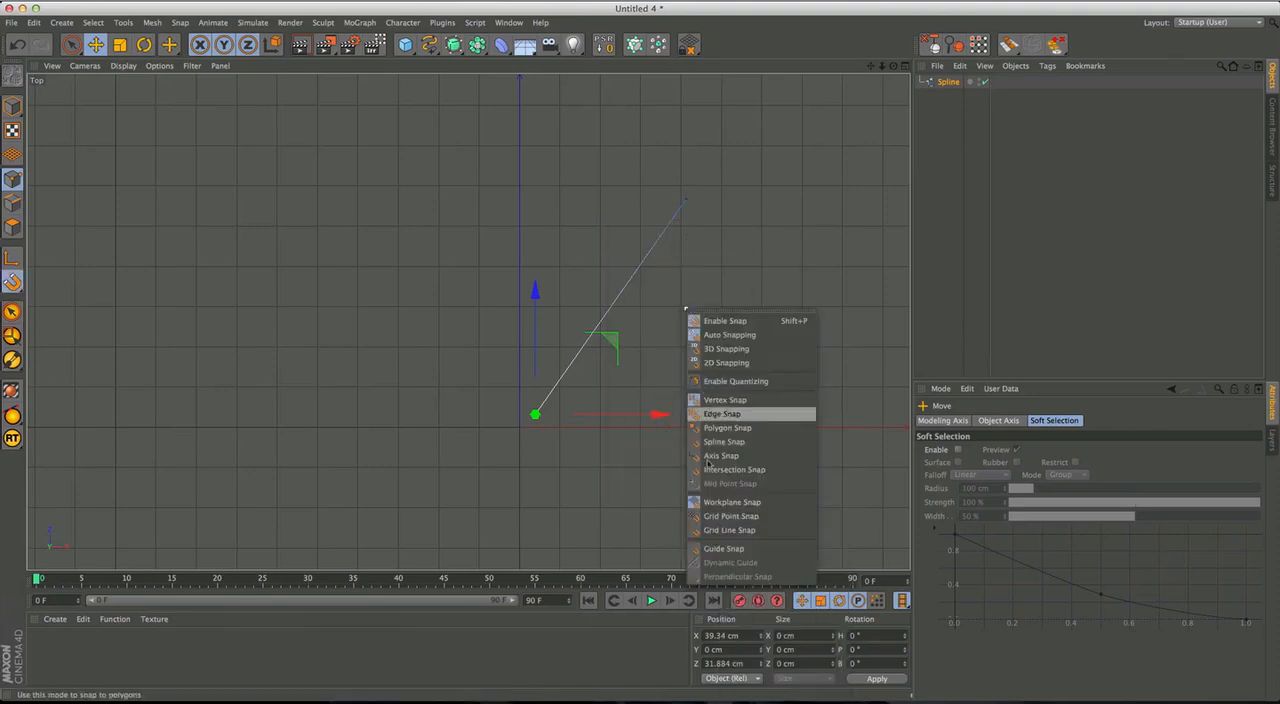
{"action": "left_click", "coordinate": [737, 517]}
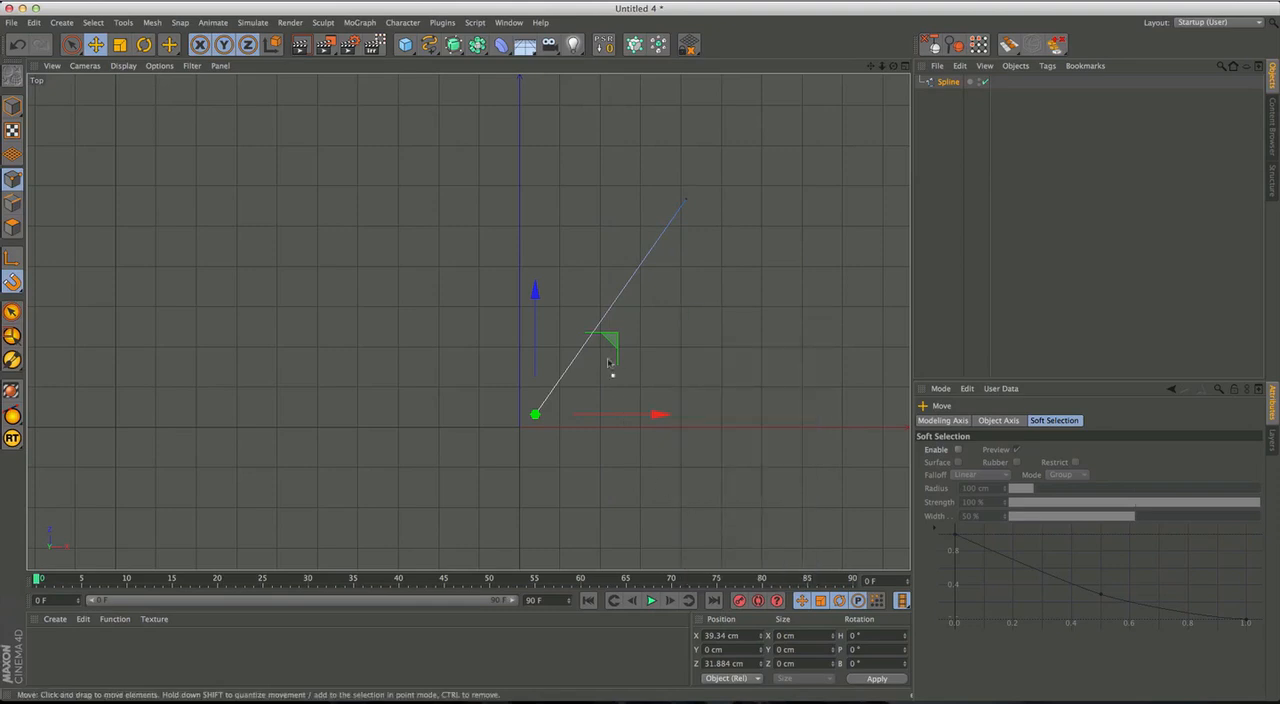
Snap the spline's lower point to the origin and its upper point onto the Z axis, making a straight vertical trunk.
{"action": "mouse_move", "coordinate": [607, 360]}
{"action": "left_mouse_down"}
{"action": "mouse_move", "coordinate": [622, 330]}
{"action": "mouse_move", "coordinate": [590, 366]}
{"action": "left_mouse_up"}
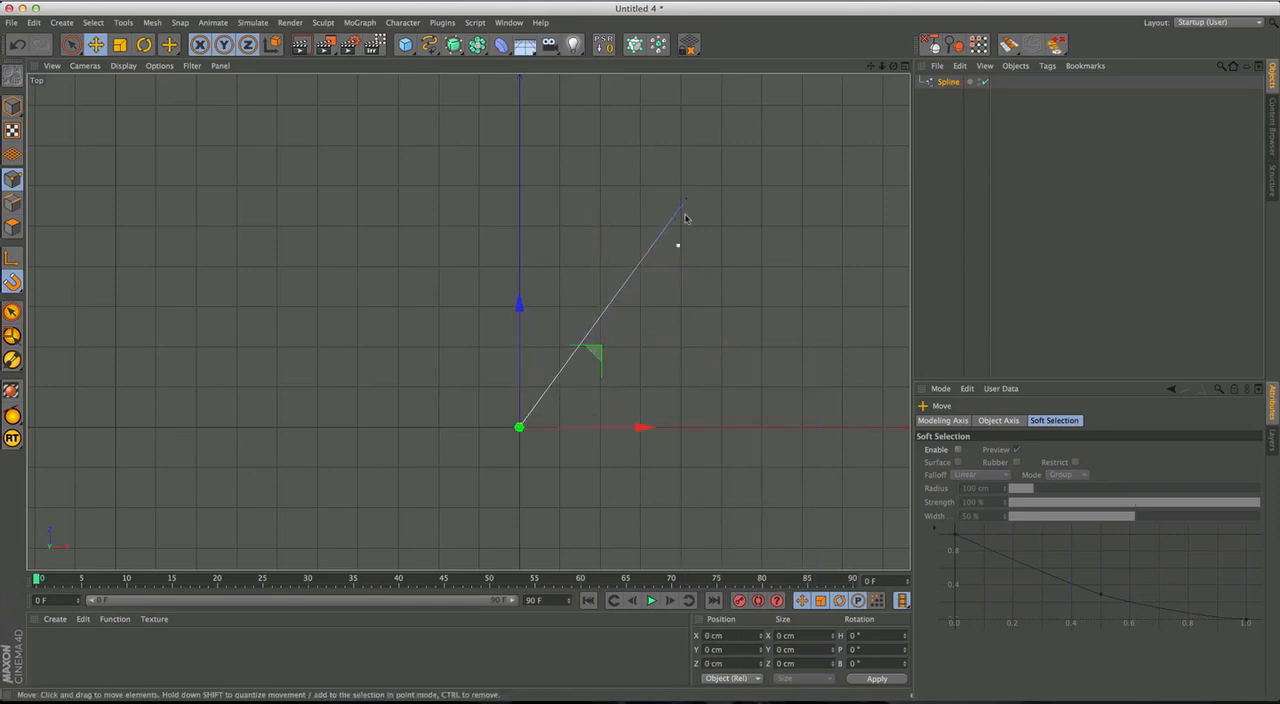
{"action": "key", "text": "space"}
{"action": "left_click", "coordinate": [686, 197]}
{"action": "left_click_drag", "start_coordinate": [762, 118], "coordinate": [604, 27]}
{"action": "middle_click_drag", "start_coordinate": [618, 261], "coordinate": [597, 329], "text": "alt"}
{"action": "scroll", "coordinate": [646, 304], "scroll_direction": "down", "scroll_amount": 2}
{"action": "left_click", "coordinate": [607, 331]}
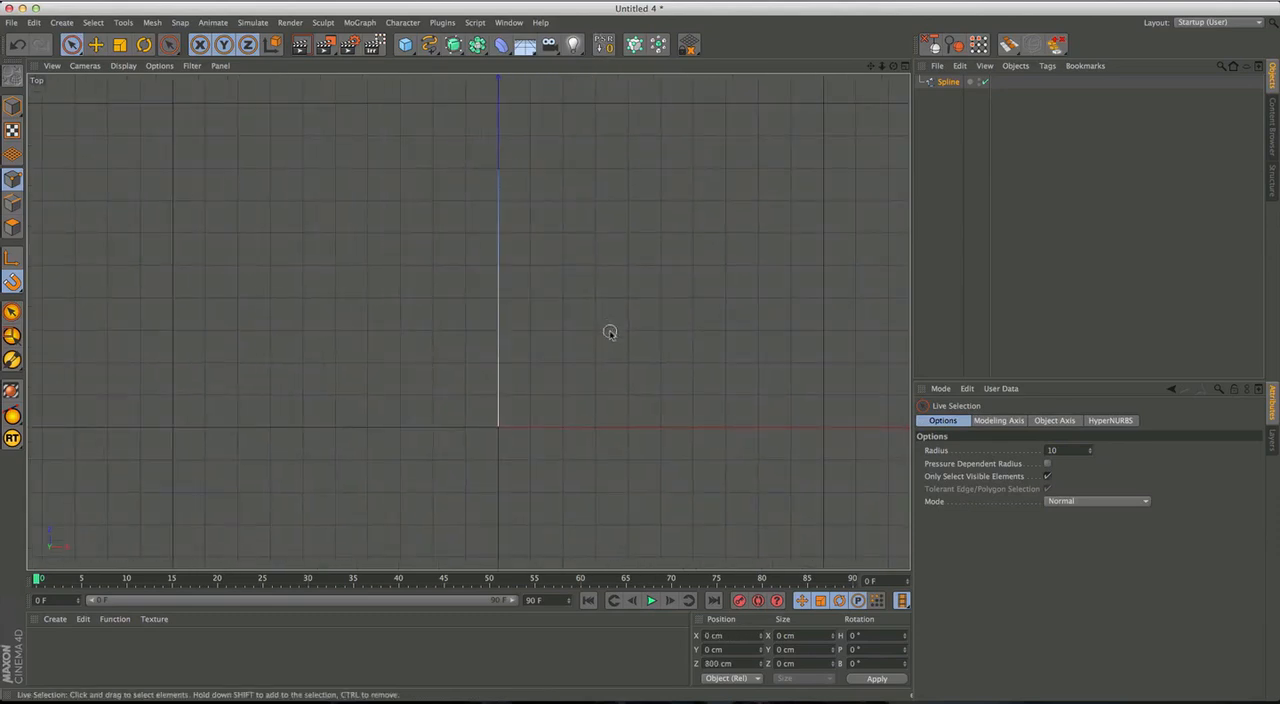
Turn off Workplane Snap and activate Spline Snap.
{"action": "left_click", "coordinate": [429, 44]}
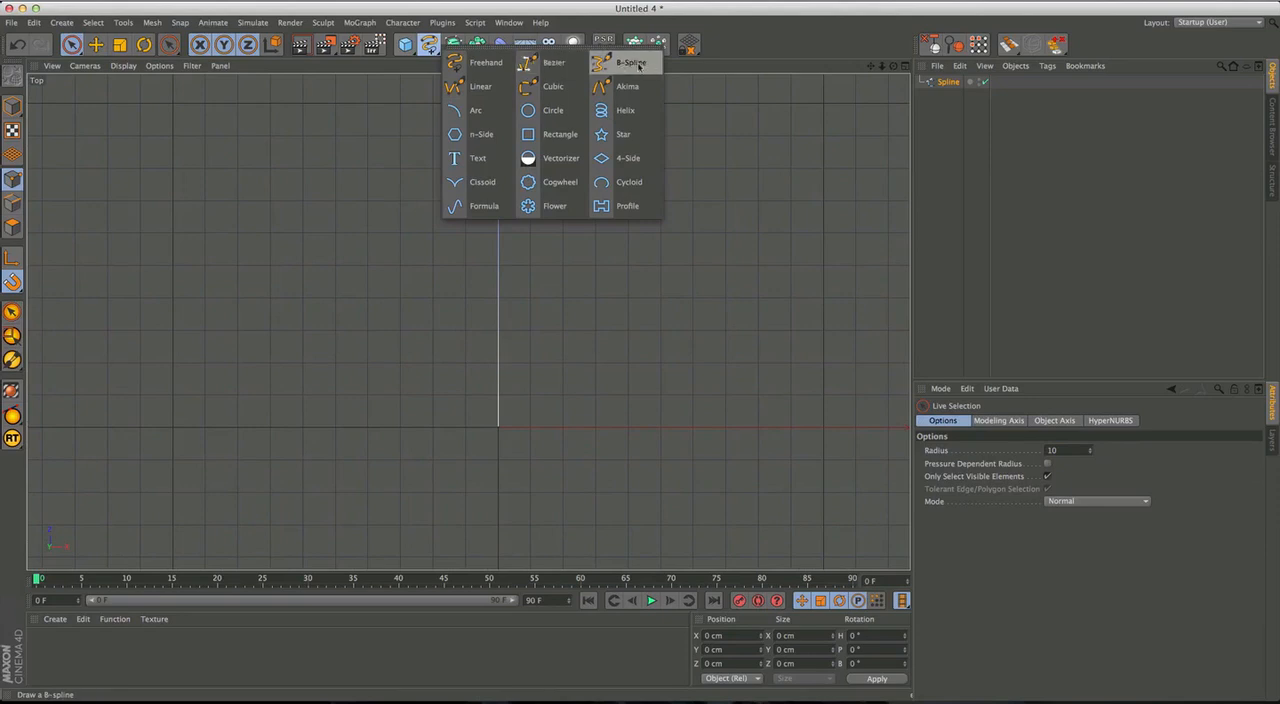
{"action": "left_click", "coordinate": [633, 63]}
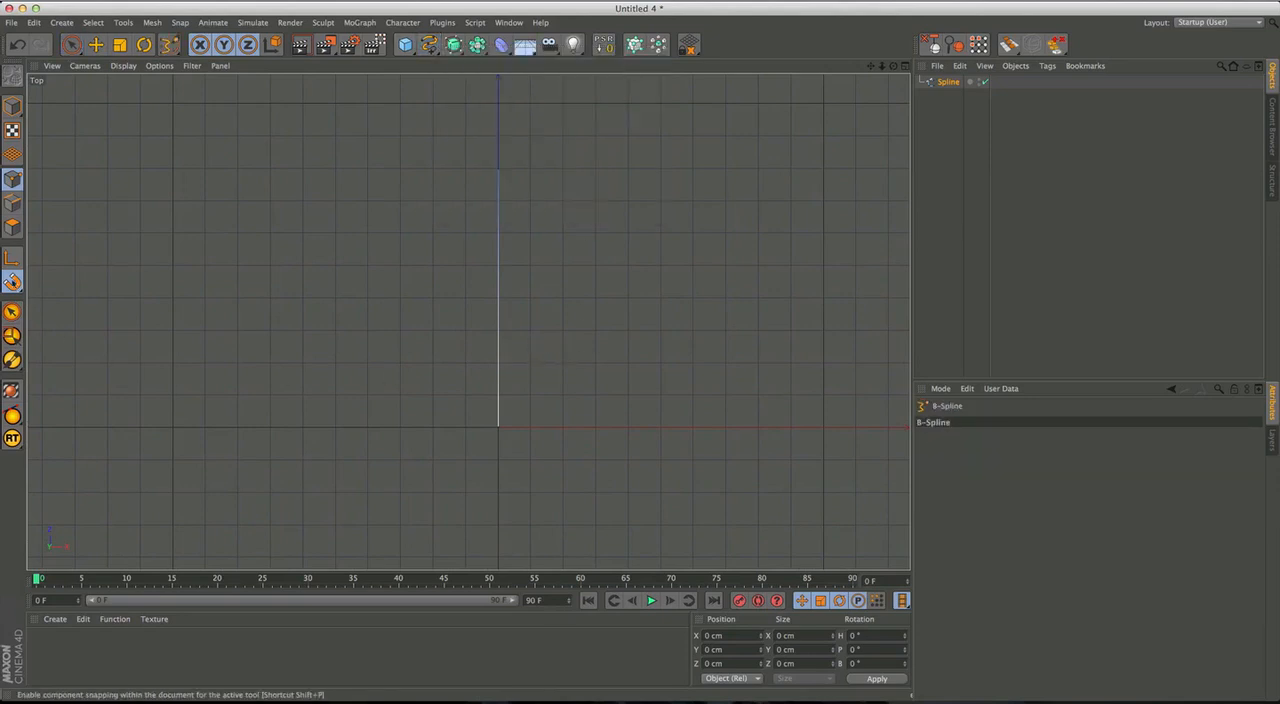
{"action": "key", "text": "p"}
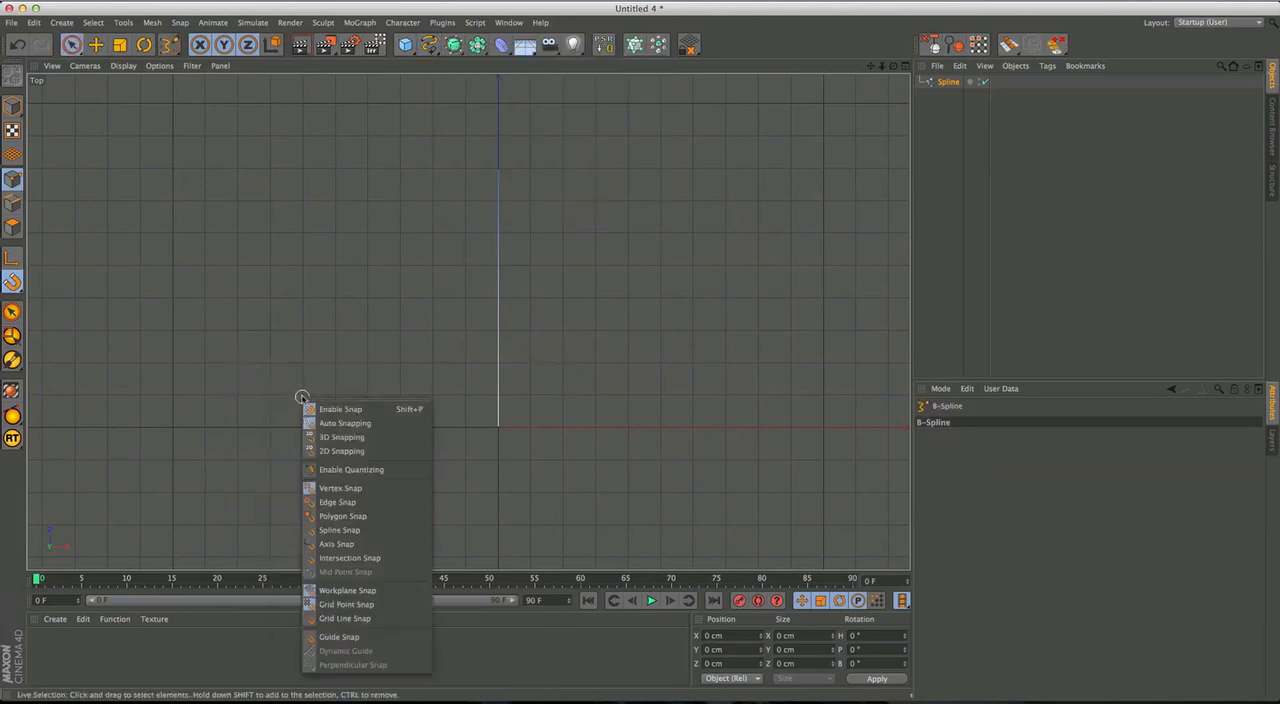
{"action": "left_click", "coordinate": [334, 595]}
{"action": "key", "text": "p"}
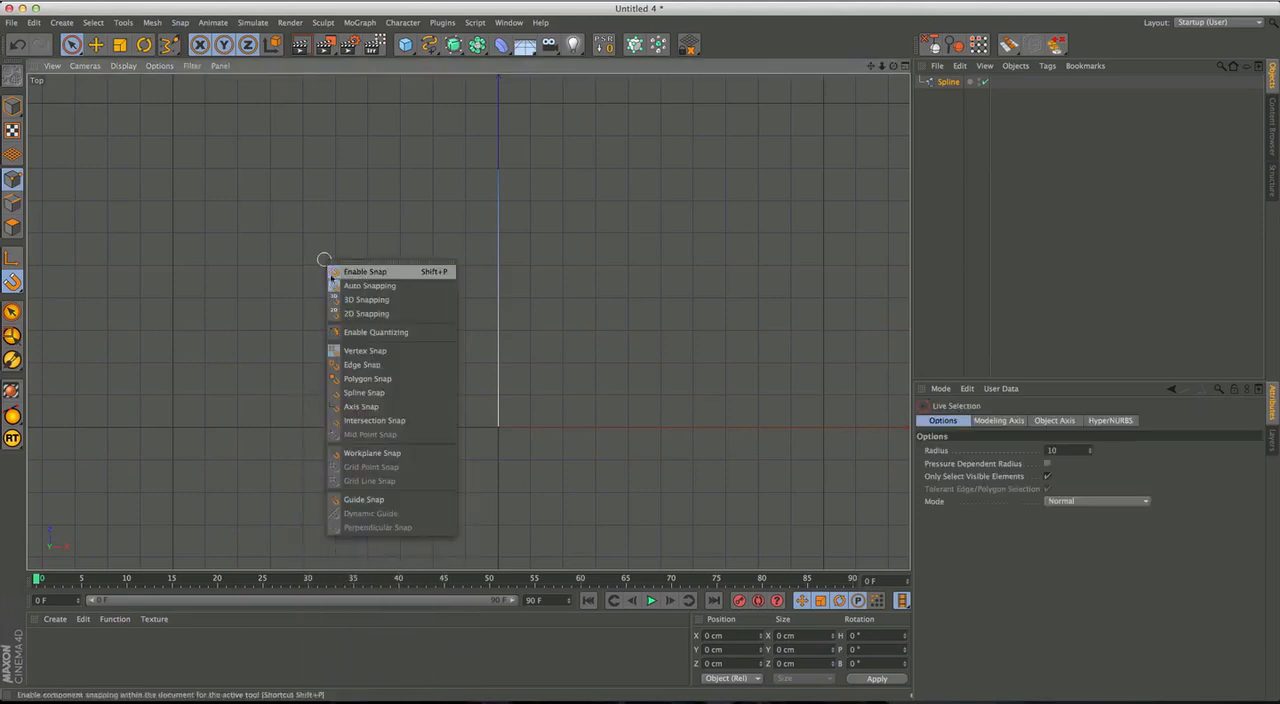
{"action": "left_click", "coordinate": [363, 393]}
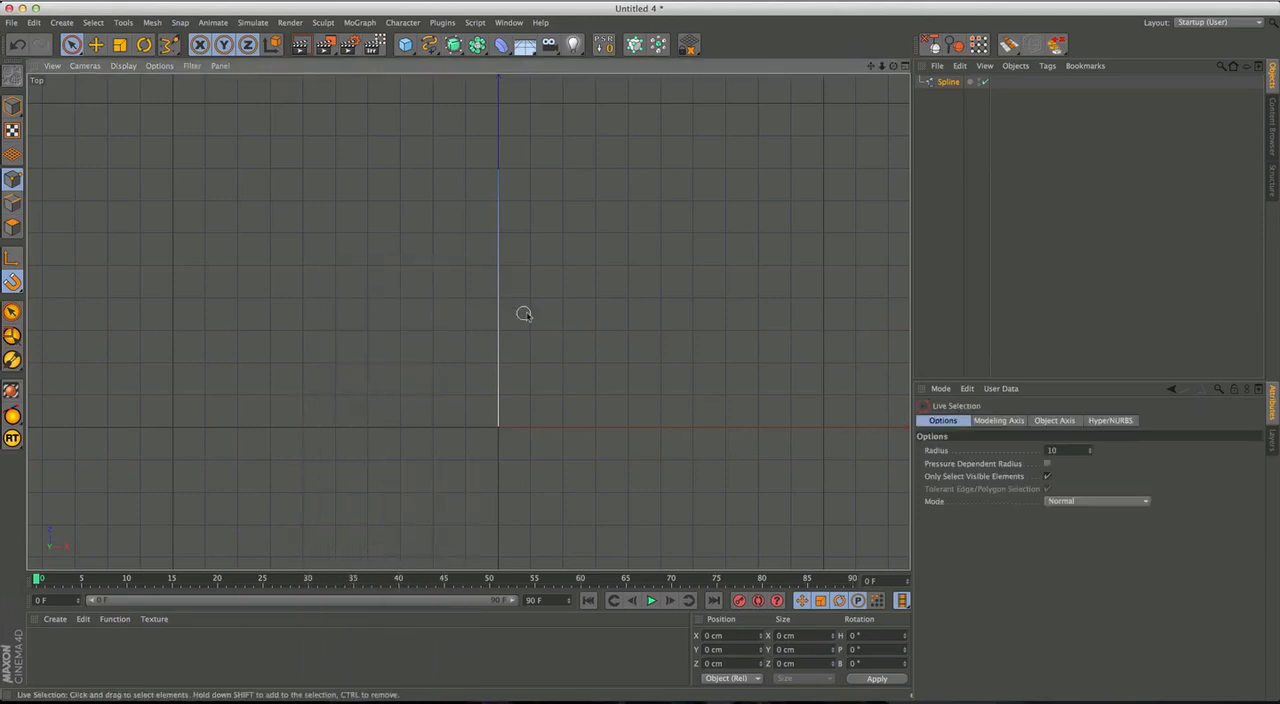
Draw a three-point B-Spline branch beside the trunk, curving up to an end point at about X 547, Z 575 cm.
{"action": "left_click_drag", "start_coordinate": [429, 44], "coordinate": [629, 57]}
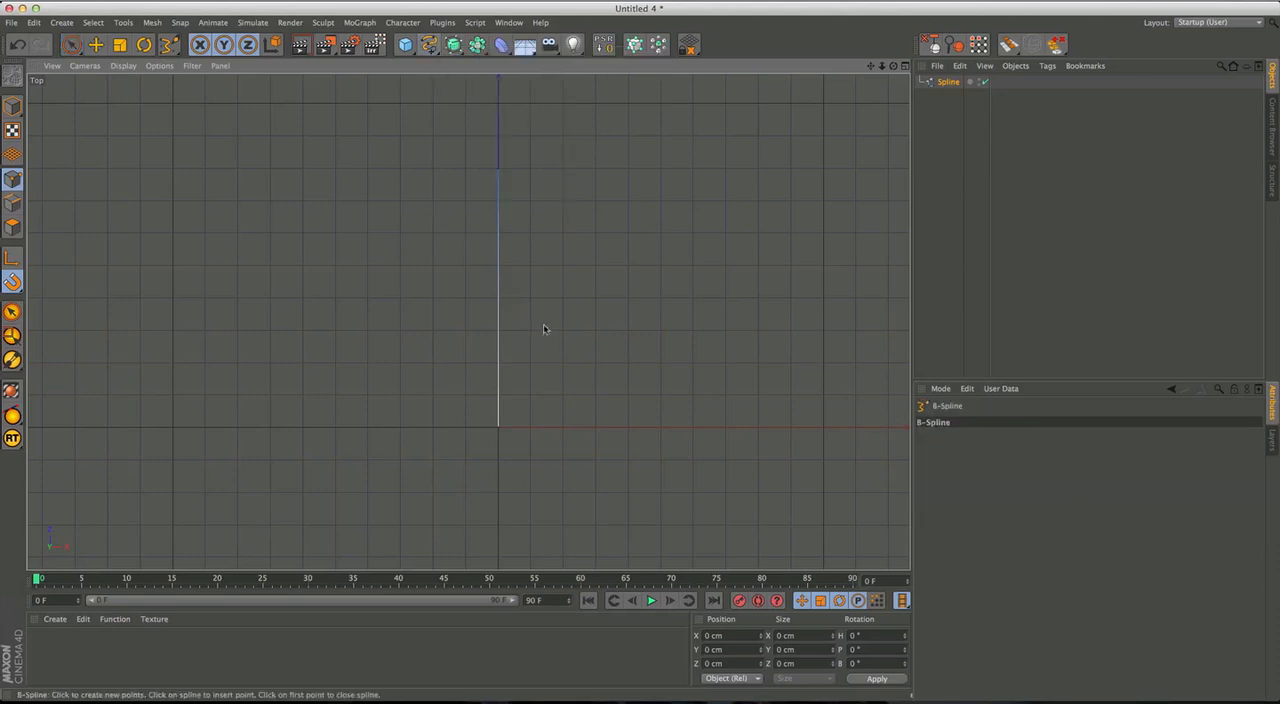
{"action": "left_click", "coordinate": [534, 326]}
{"action": "left_click", "coordinate": [614, 302]}
{"action": "left_click", "coordinate": [676, 241]}
{"action": "key", "text": "space"}
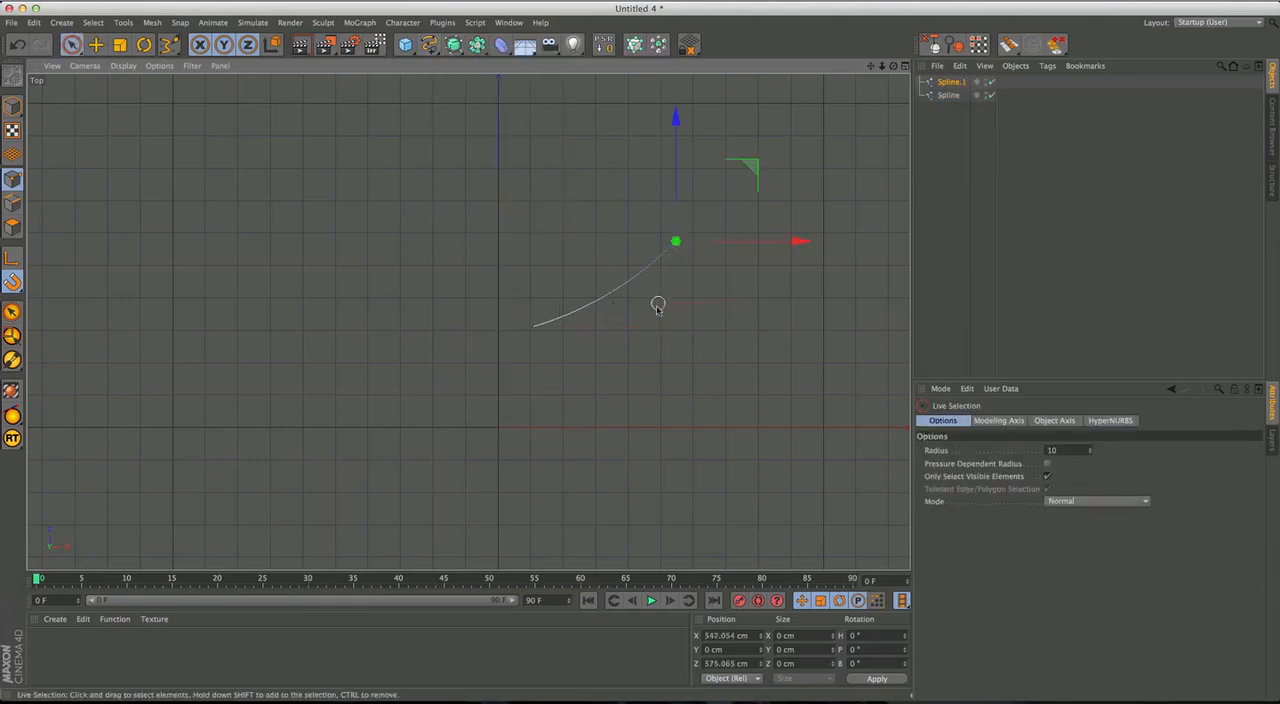
Snap the branch's first point onto the trunk and lower its middle and end points, the end to about X 459, Z 448 cm.
{"action": "left_click", "coordinate": [541, 325]}
{"action": "left_click_drag", "start_coordinate": [531, 327], "coordinate": [498, 365]}
{"action": "left_click", "coordinate": [614, 304]}
{"action": "left_click_drag", "start_coordinate": [684, 232], "coordinate": [655, 278]}
{"action": "left_click", "coordinate": [676, 242]}
{"action": "key", "text": "e"}
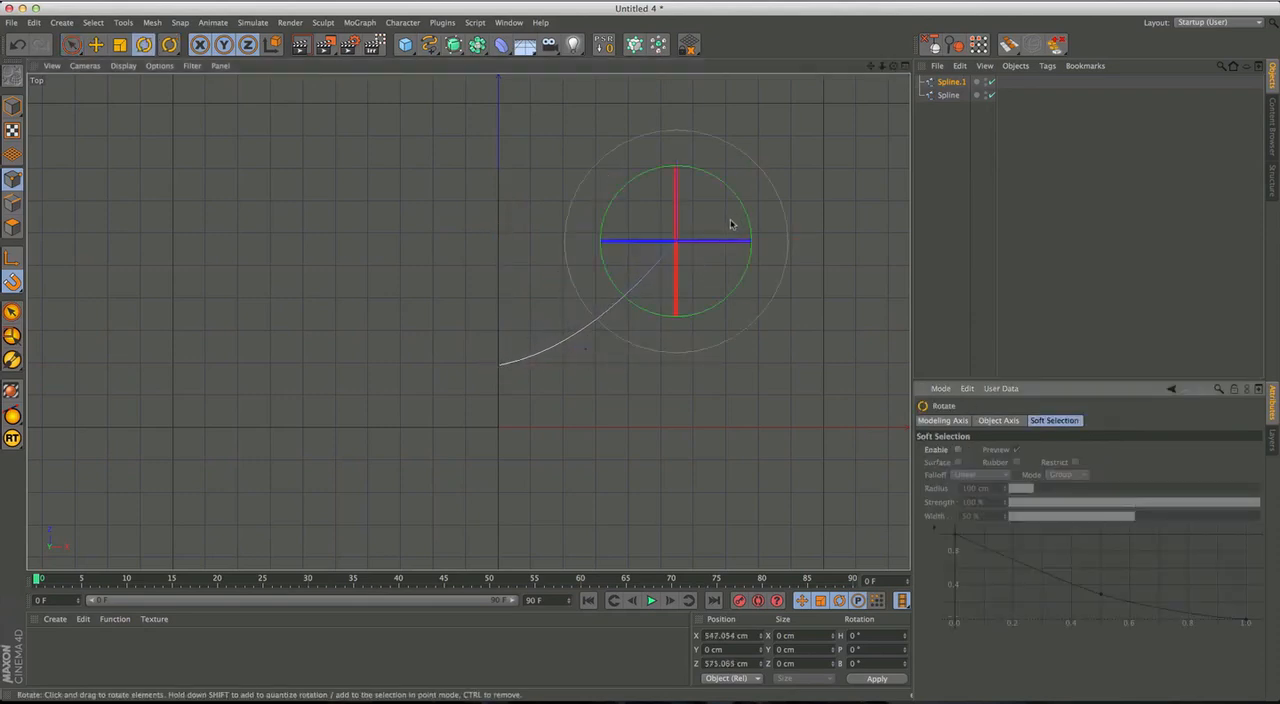
{"action": "left_click_drag", "start_coordinate": [752, 182], "coordinate": [727, 213]}
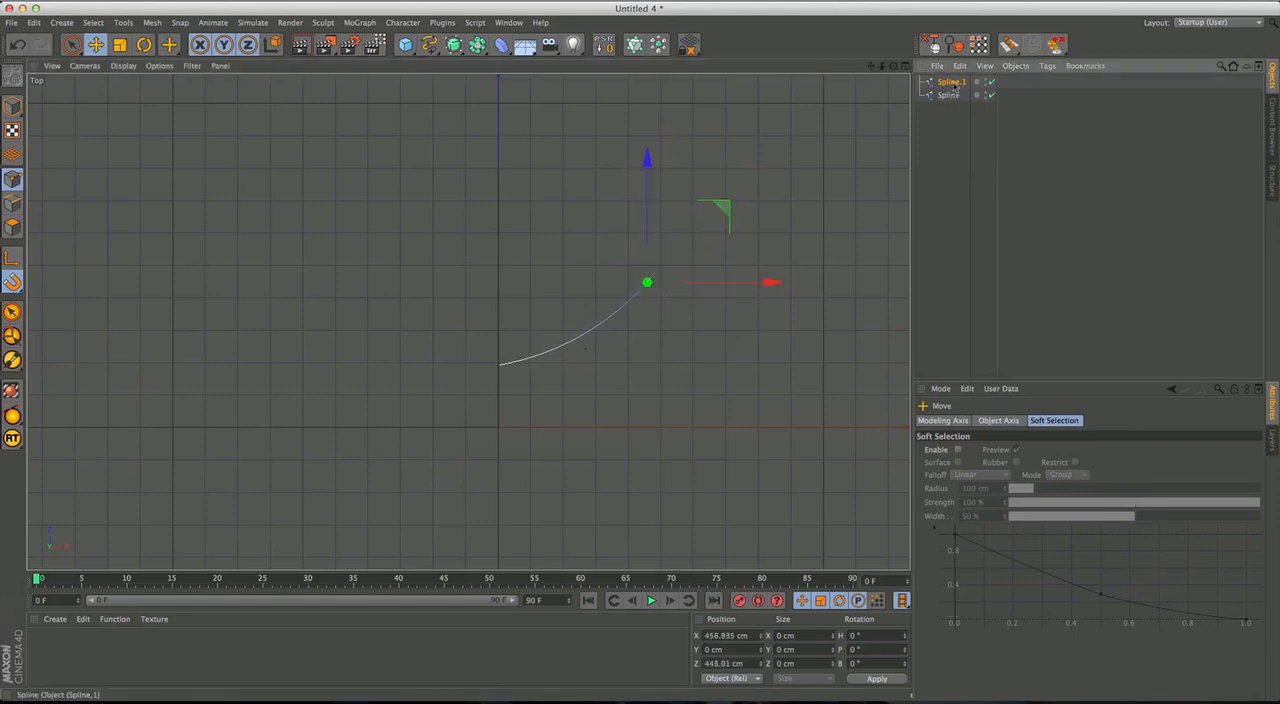
Move the branch's object axis along Z to its starting point on the trunk, at about Z 192 cm.
{"action": "left_click", "coordinate": [12, 106]}
{"action": "key", "text": "l"}
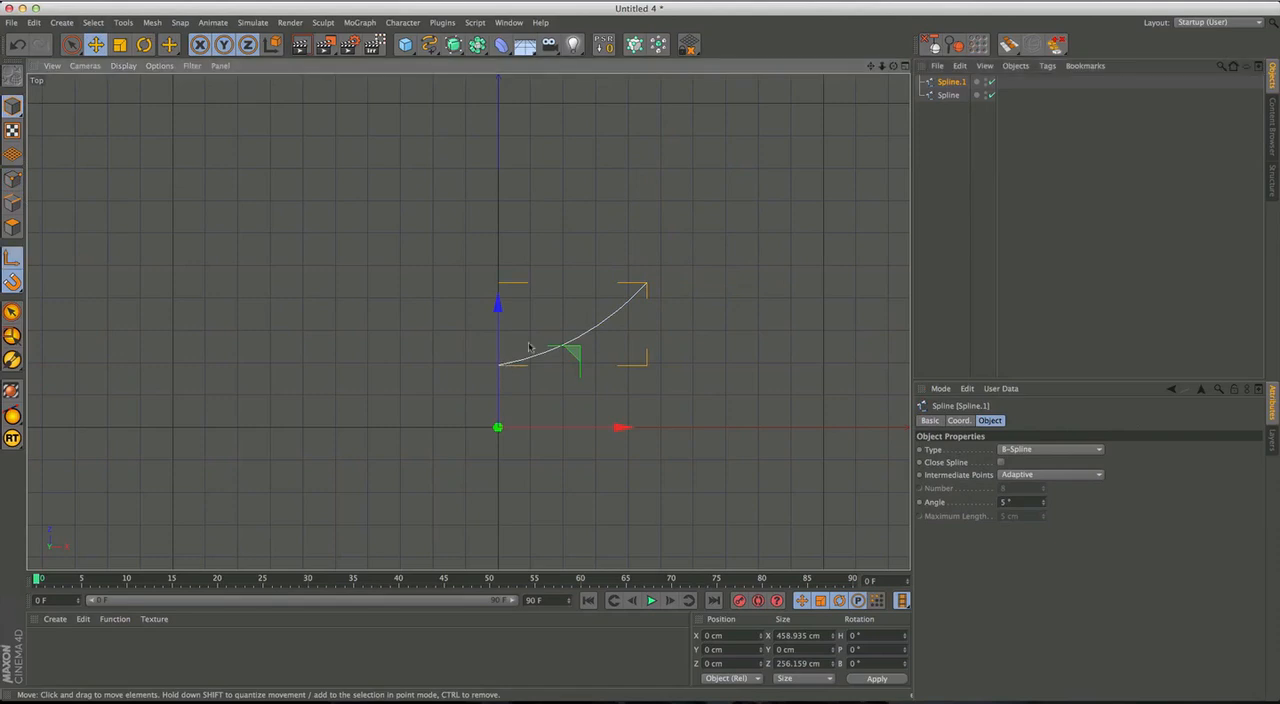
{"action": "left_click_drag", "start_coordinate": [498, 340], "coordinate": [494, 282]}
{"action": "key", "text": "l"}
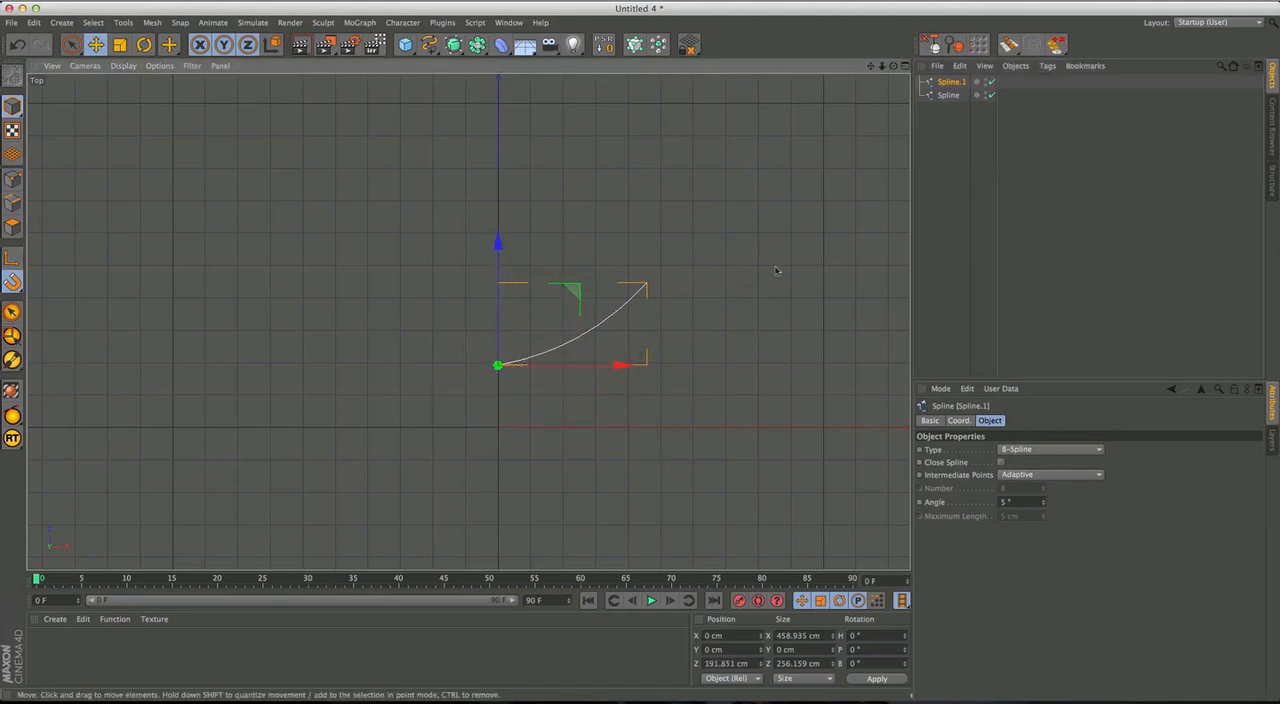
Copy the branch up the trunk to about Z 502 cm and scale the copy down to about 296 cm wide.
{"action": "left_click_drag", "start_coordinate": [500, 262], "coordinate": [510, 168], "text": "ctrl"}
{"action": "key", "text": "t"}
{"action": "left_click_drag", "start_coordinate": [666, 165], "coordinate": [509, 238]}
{"action": "middle_click_drag", "start_coordinate": [630, 210], "coordinate": [624, 230], "text": "alt"}
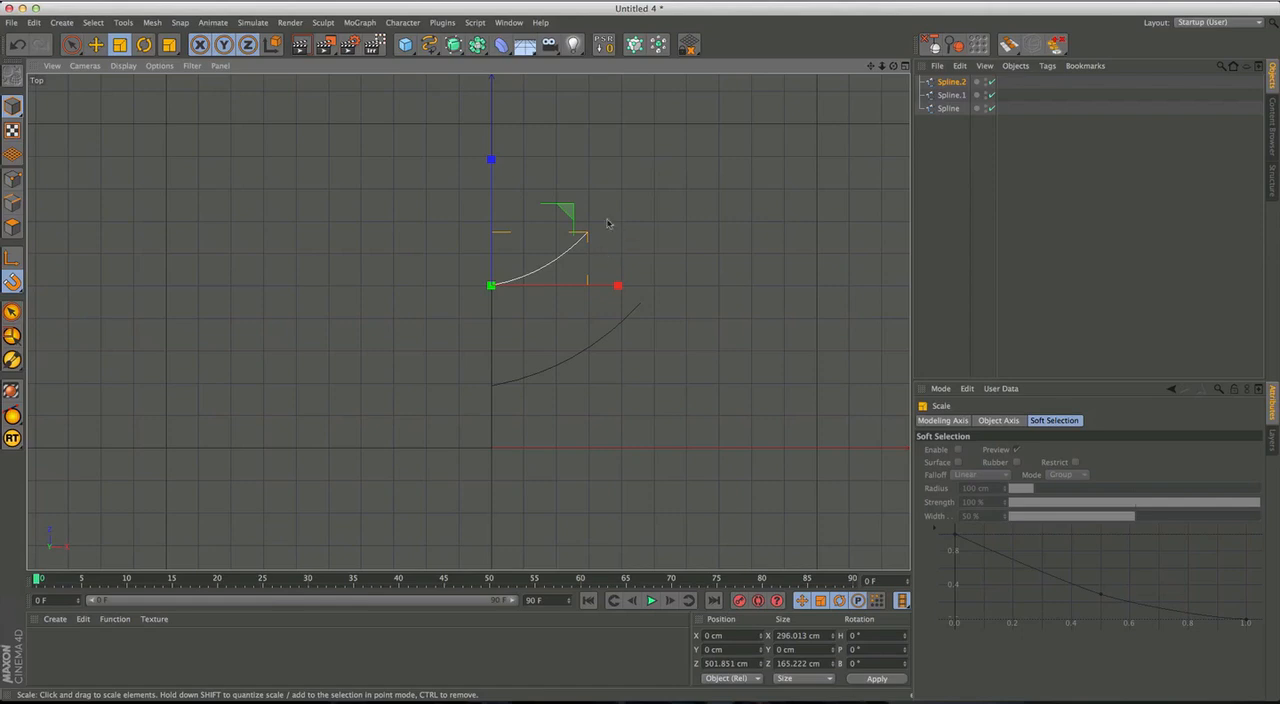
Copy the upper branch as a twig, rotated about -31° and scaled to about 172 cm, and snap it onto the branch at about X 169, Z 564 cm.
{"action": "key", "text": "e"}
{"action": "left_click_drag", "start_coordinate": [536, 231], "coordinate": [553, 262], "text": "ctrl"}
{"action": "key", "text": "r"}
{"action": "key", "text": "e"}
{"action": "key", "text": "r"}
{"action": "left_click_drag", "start_coordinate": [717, 206], "coordinate": [664, 278]}
{"action": "key", "text": "t"}
{"action": "left_click_drag", "start_coordinate": [786, 252], "coordinate": [535, 273]}
{"action": "key", "text": "e"}
{"action": "left_click_drag", "start_coordinate": [690, 236], "coordinate": [546, 266]}
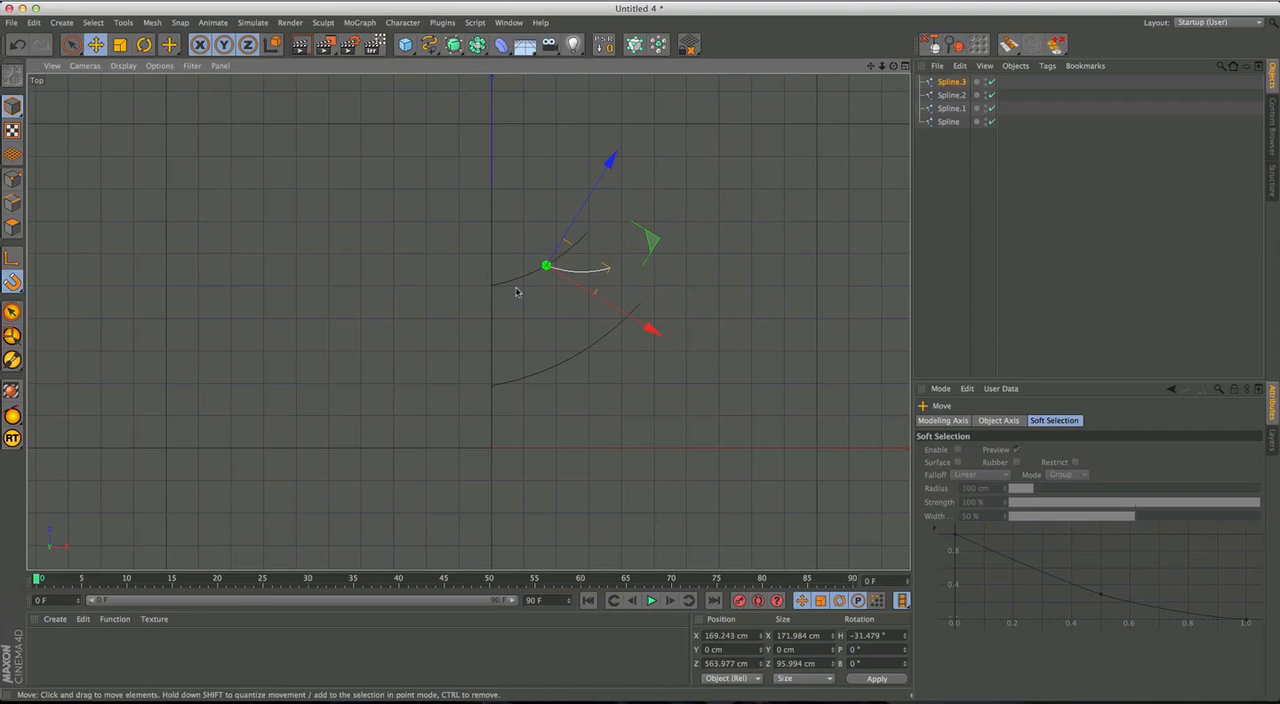
Shrink the twig to about 145 cm wide and place a copy rotated to about -56° on the branch at about X 87, Z 525 cm.
{"action": "key", "text": "t"}
{"action": "left_click_drag", "start_coordinate": [709, 278], "coordinate": [646, 288]}
{"action": "left_click_drag", "start_coordinate": [605, 248], "coordinate": [580, 259], "text": "ctrl"}
{"action": "key", "text": "r"}
{"action": "left_click_drag", "start_coordinate": [722, 241], "coordinate": [791, 289]}
{"action": "key", "text": "t"}
{"action": "key", "text": "e"}
{"action": "mouse_move", "coordinate": [520, 280]}
{"action": "left_mouse_down"}
{"action": "mouse_move", "coordinate": [574, 291]}
{"action": "mouse_move", "coordinate": [520, 280]}
{"action": "left_mouse_up"}
Copy the outer twig and rotate the copy about its base to point upward on the other side of the upper branch.
{"action": "left_click", "coordinate": [594, 277]}
{"action": "left_click", "coordinate": [558, 302], "text": "shift"}
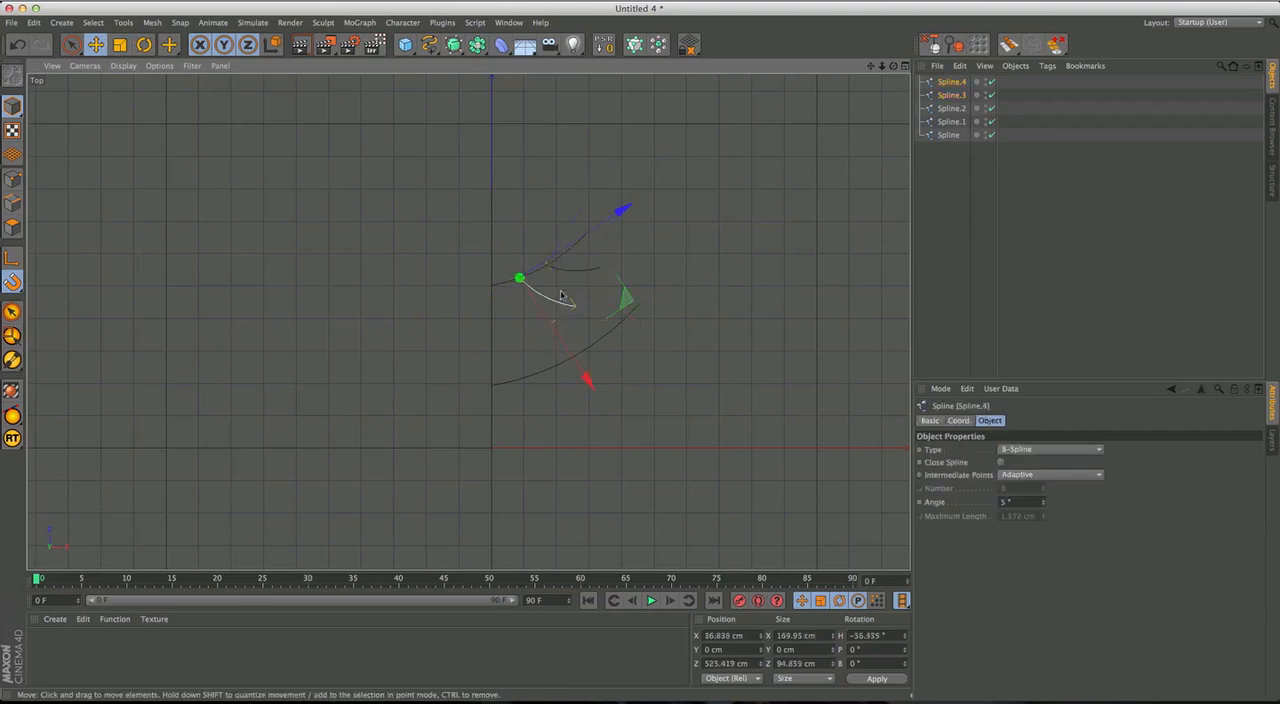
{"action": "left_click", "coordinate": [686, 295]}
{"action": "left_click", "coordinate": [570, 269]}
{"action": "left_click_drag", "start_coordinate": [640, 253], "coordinate": [546, 267]}
{"action": "key", "text": "super+c"}
{"action": "key", "text": "super+v"}
{"action": "key", "text": "r"}
{"action": "left_click_drag", "start_coordinate": [656, 274], "coordinate": [534, 187]}
{"action": "left_click_drag", "start_coordinate": [566, 134], "coordinate": [582, 152]}
{"action": "key", "text": "Return"}
{"action": "key", "text": "Return"}
Move the middle point of the upward outer twig so that it bows toward the trunk.
{"action": "left_click", "coordinate": [12, 180]}
{"action": "left_click", "coordinate": [72, 45]}
{"action": "left_click", "coordinate": [96, 45]}
{"action": "left_click_drag", "start_coordinate": [558, 229], "coordinate": [534, 243]}
{"action": "left_click", "coordinate": [717, 217]}
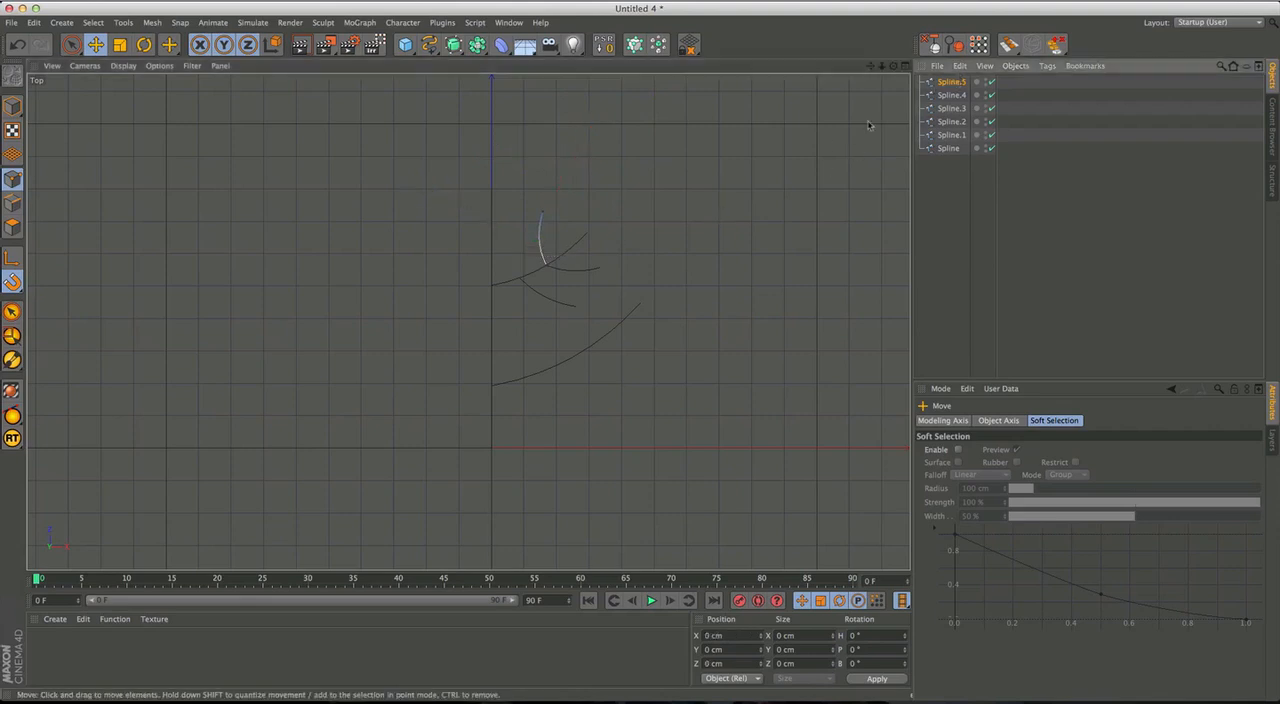
Copy the inner lower twig and rotate the copy to a heading of about 59° so it points upward from the same base.
{"action": "left_click", "coordinate": [71, 44]}
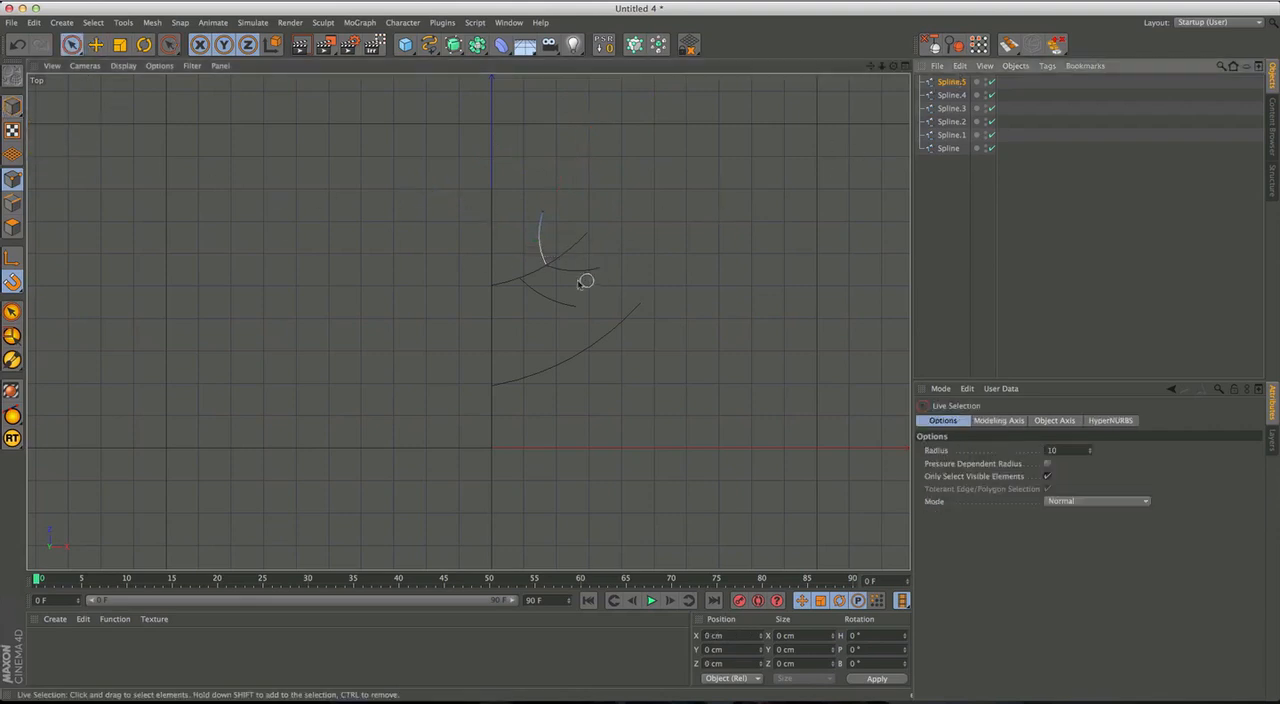
{"action": "left_click", "coordinate": [12, 106]}
{"action": "left_click", "coordinate": [546, 297]}
{"action": "key", "text": "e"}
{"action": "left_click_drag", "start_coordinate": [519, 278], "coordinate": [585, 303], "text": "ctrl"}
{"action": "key", "text": "r"}
{"action": "left_click_drag", "start_coordinate": [719, 327], "coordinate": [488, 207]}
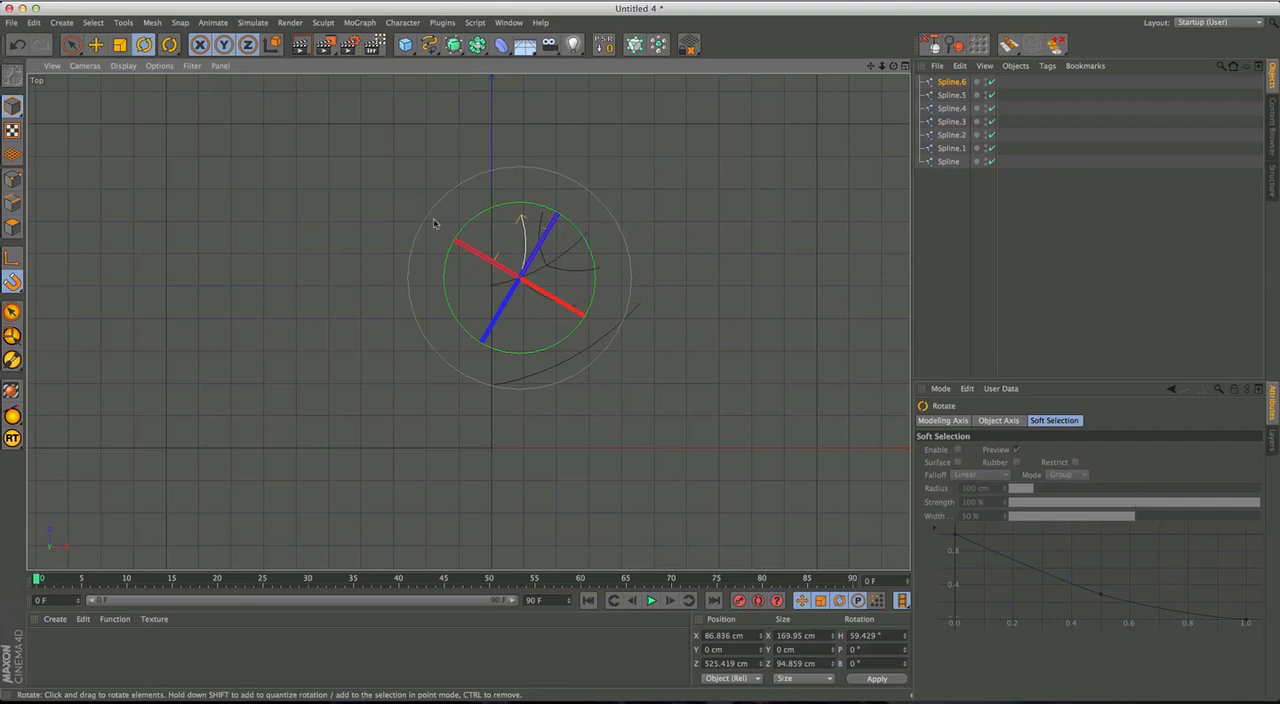
Bow the upward inner twig toward the trunk by moving its middle point to about X 54 cm, Z 75 cm.
{"action": "left_click", "coordinate": [96, 44]}
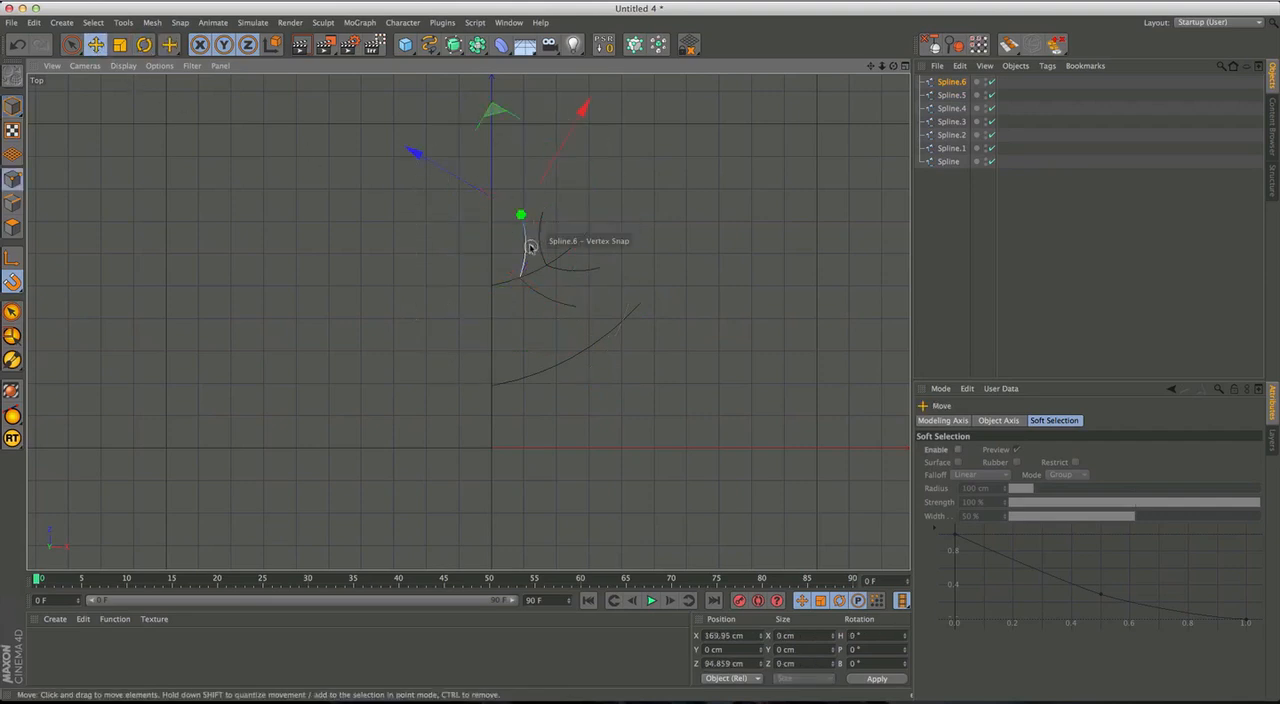
{"action": "left_click_drag", "start_coordinate": [607, 222], "coordinate": [512, 250]}
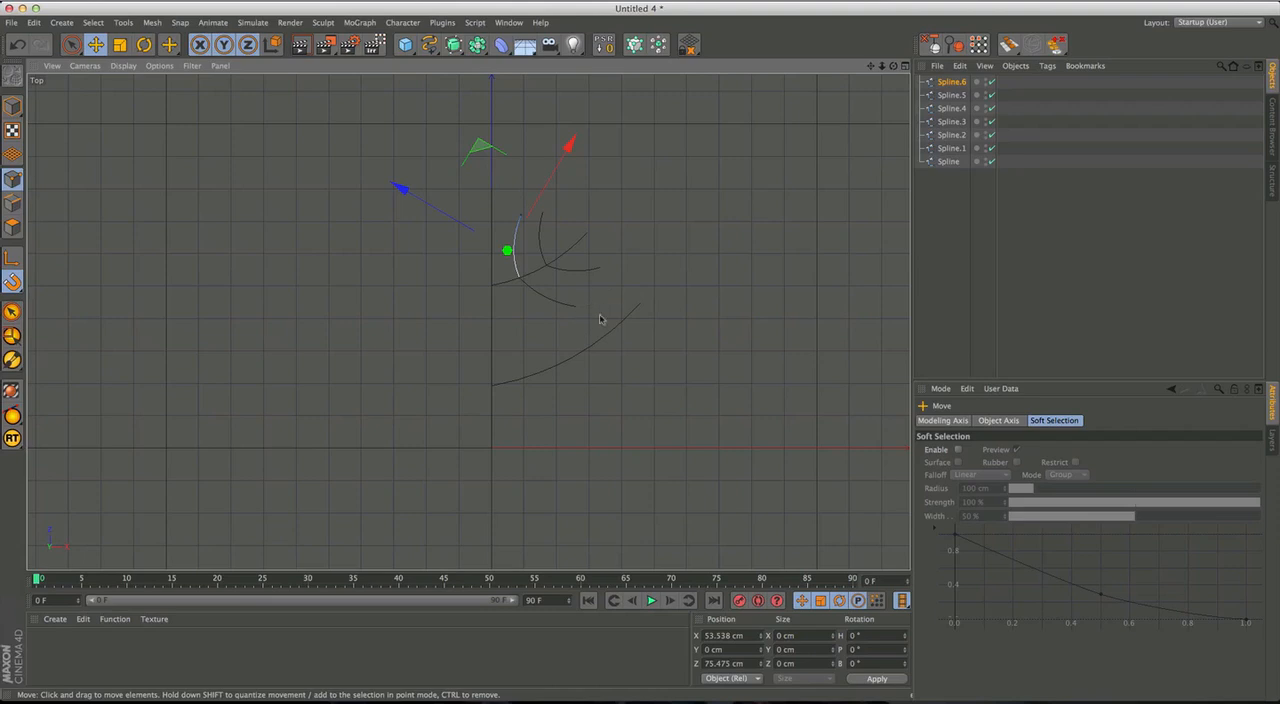
{"action": "left_click", "coordinate": [951, 95]}
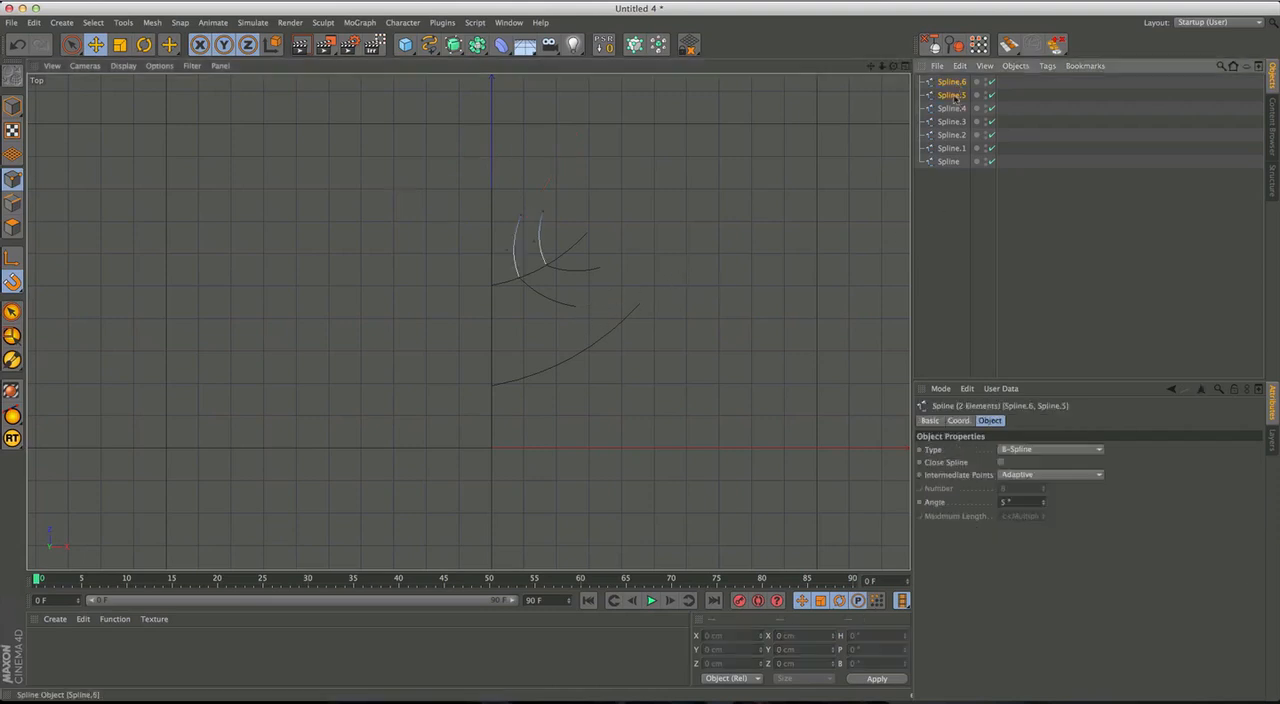
{"action": "left_click", "coordinate": [952, 121]}
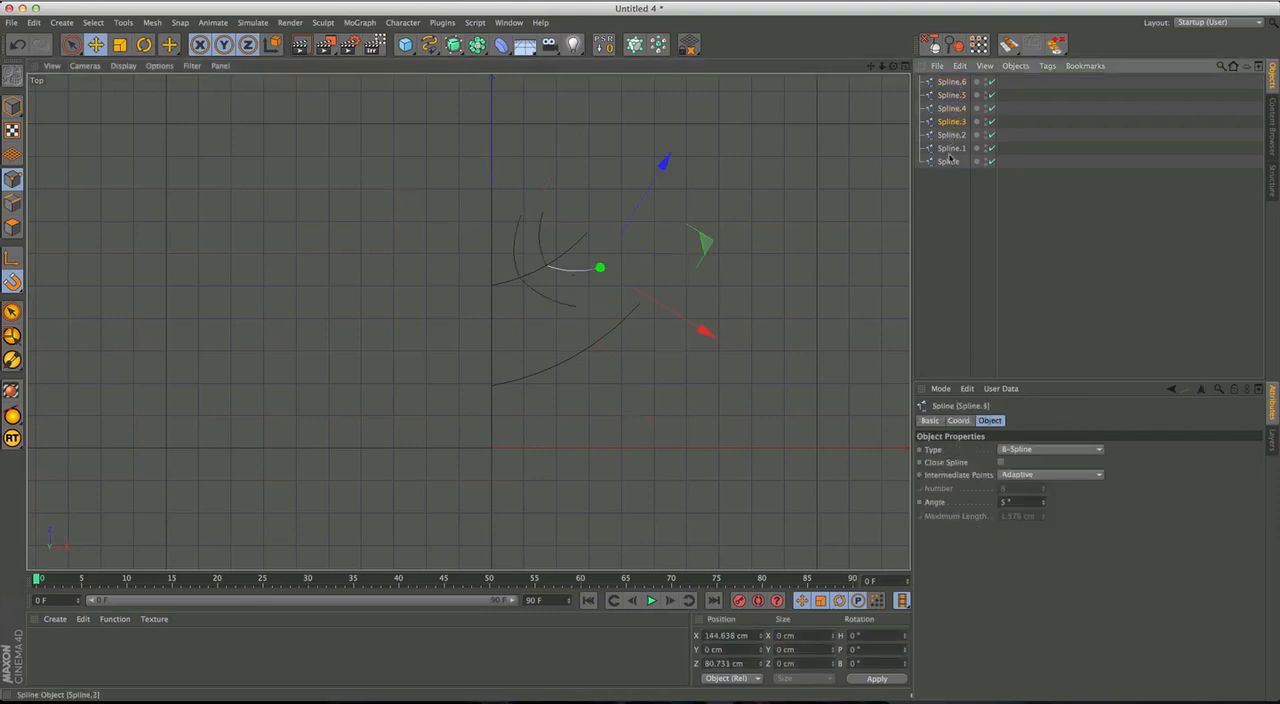
{"action": "left_click", "coordinate": [951, 135]}
{"action": "left_click", "coordinate": [952, 149]}
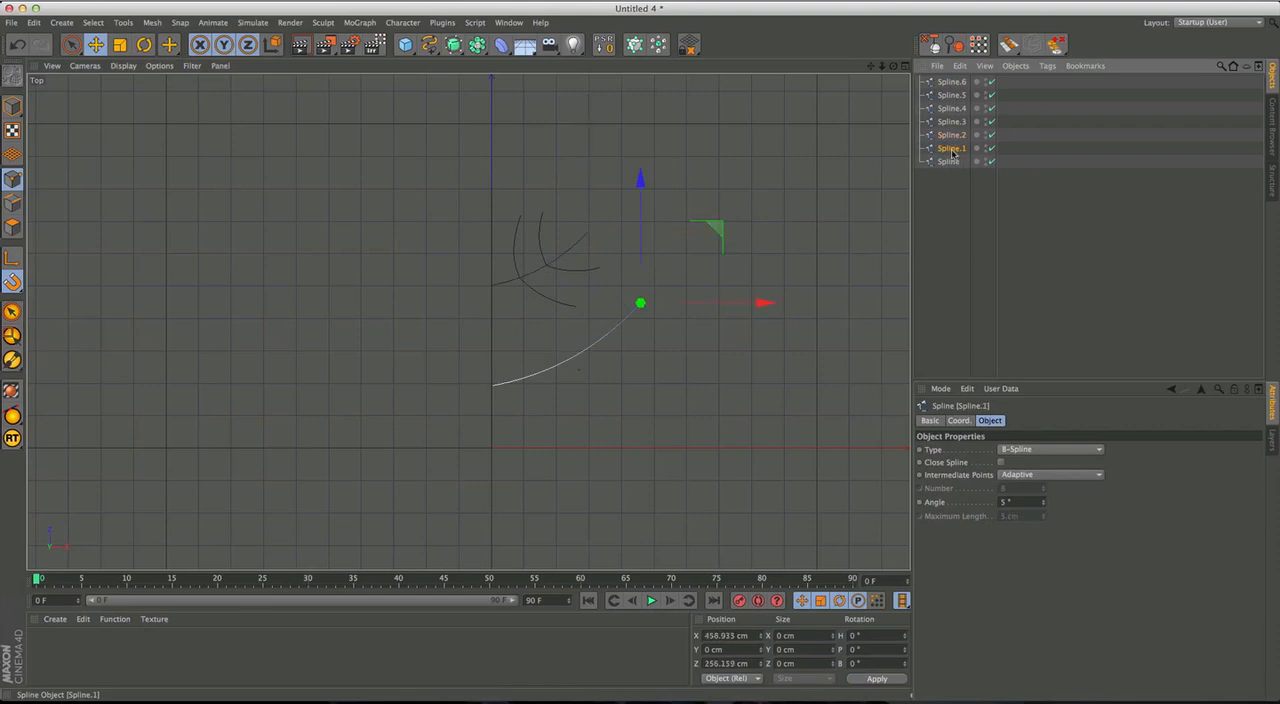
{"action": "left_click", "coordinate": [951, 82]}
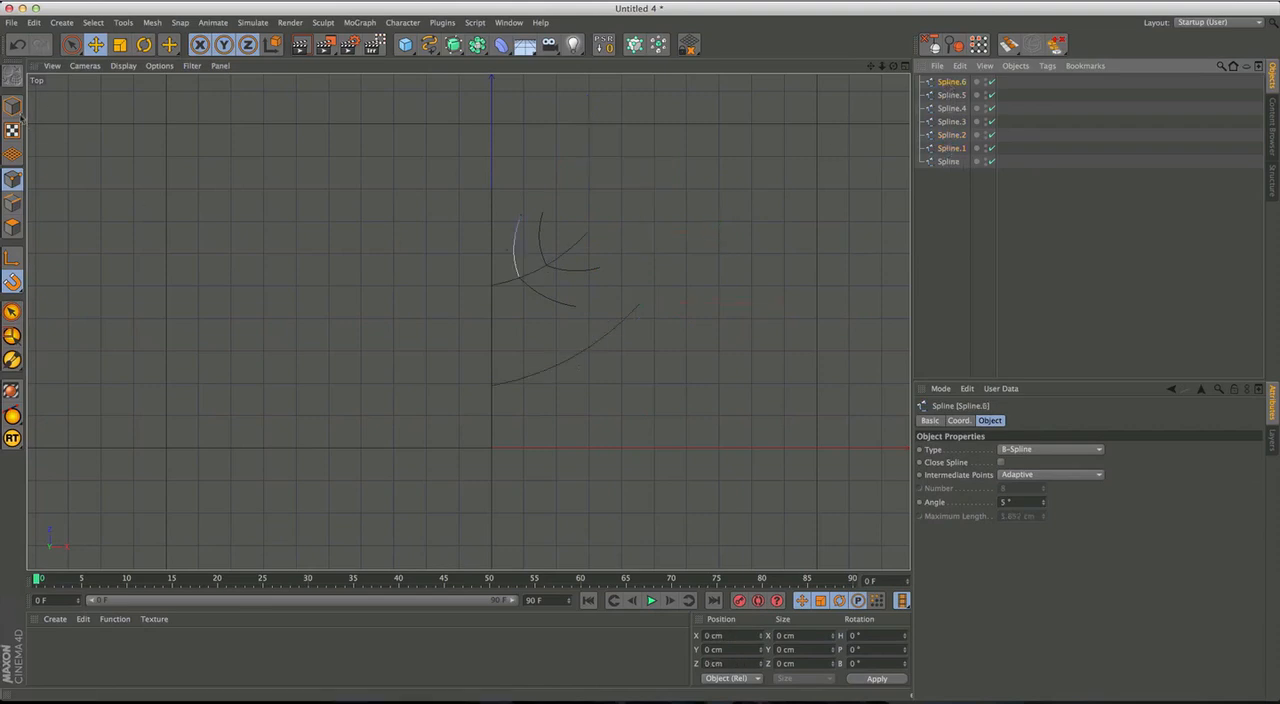
Copy the upward inner twig onto the inner part of the lower branch at about X 119 cm, Z 223 cm and enlarge it.
{"action": "left_click_drag", "start_coordinate": [579, 270], "coordinate": [531, 378], "text": "ctrl"}
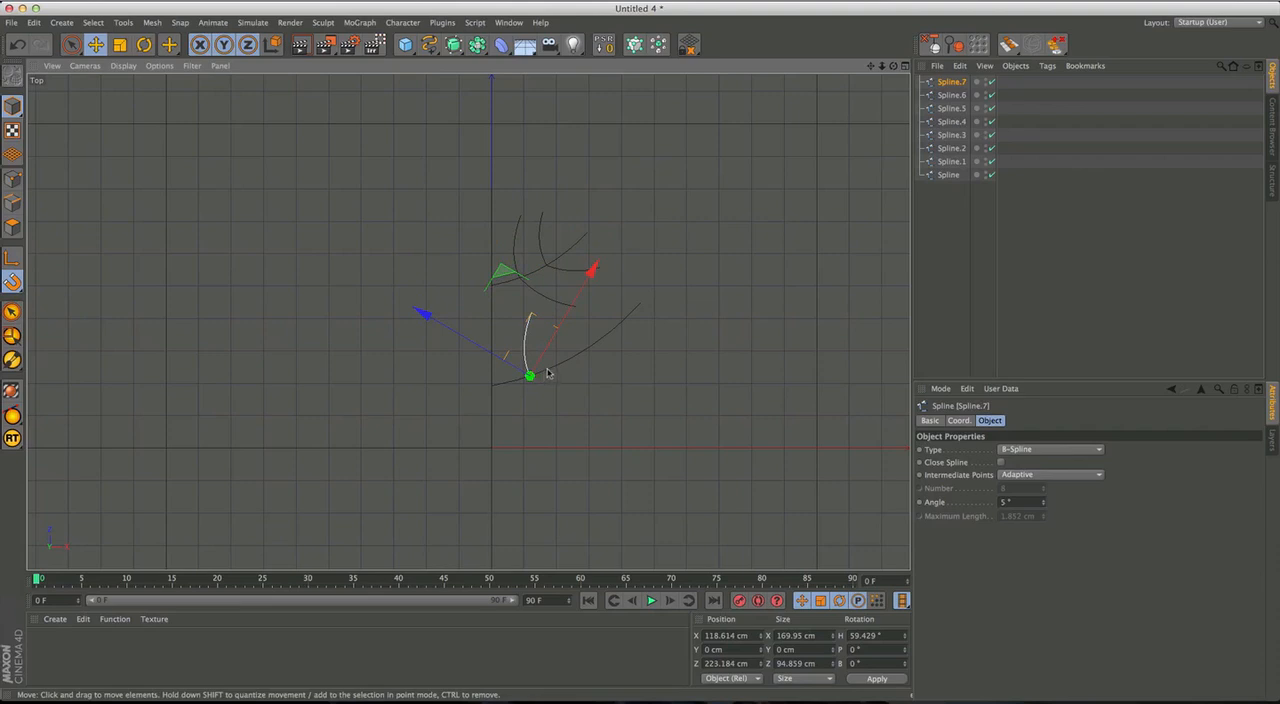
{"action": "key", "text": "t"}
{"action": "left_click_drag", "start_coordinate": [643, 275], "coordinate": [743, 149]}
{"action": "key", "text": "e"}
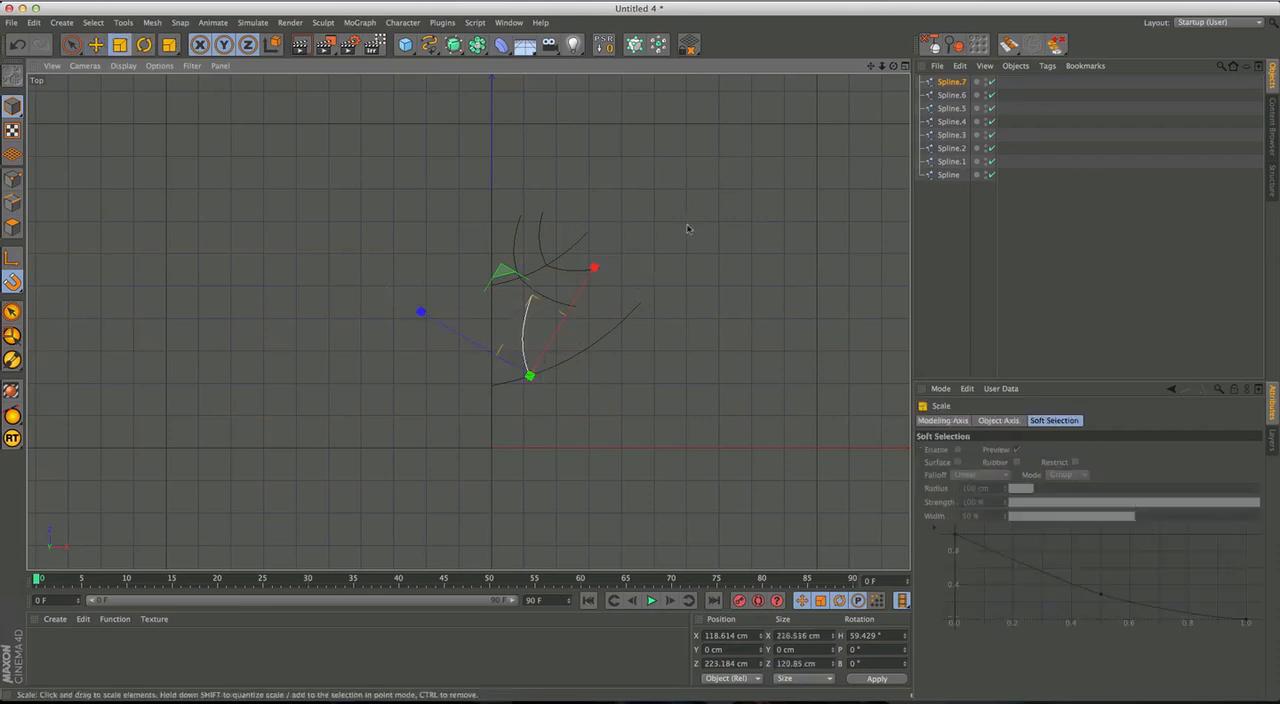
Copy the enlarged upward twig to the outer part of the lower branch and scale the copy to about 67%.
{"action": "left_click_drag", "start_coordinate": [623, 323], "coordinate": [654, 280]}
{"action": "key", "text": "t"}
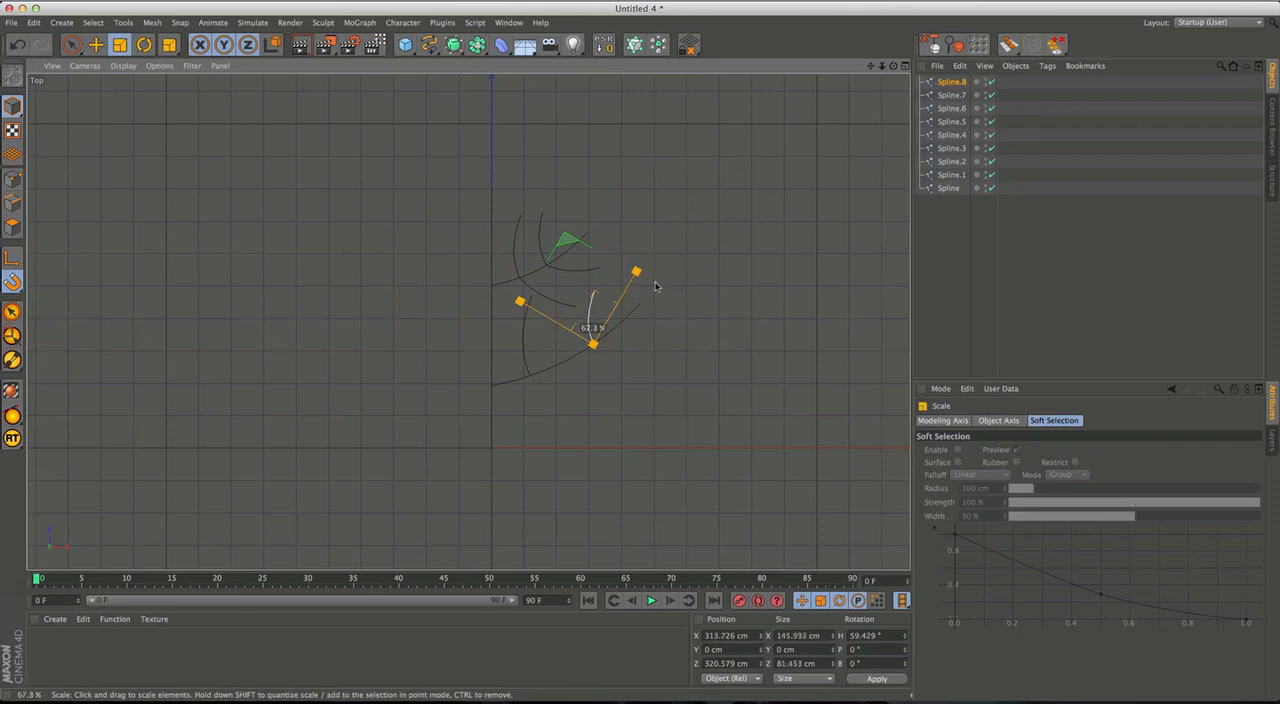
{"action": "key", "text": "e"}
{"action": "left_click_drag", "start_coordinate": [620, 362], "coordinate": [632, 363], "text": "ctrl"}
{"action": "key", "text": "super+z"}
{"action": "key", "text": "super+z"}
Copy the downward twigs of the upper branch to the inner and outer twig bases on the lower branch and scale the copies.
{"action": "left_click", "coordinate": [577, 270]}
{"action": "left_click", "coordinate": [549, 298], "text": "shift"}
{"action": "left_click_drag", "start_coordinate": [565, 268], "coordinate": [623, 349], "text": "ctrl"}
{"action": "left_click", "coordinate": [622, 384]}
{"action": "key", "text": "t"}
{"action": "left_click_drag", "start_coordinate": [698, 374], "coordinate": [647, 416]}
{"action": "left_click", "coordinate": [605, 416]}
{"action": "key", "text": "e"}
{"action": "left_click_drag", "start_coordinate": [686, 376], "coordinate": [529, 378]}
{"action": "key", "text": "t"}
{"action": "left_click_drag", "start_coordinate": [690, 404], "coordinate": [772, 350]}
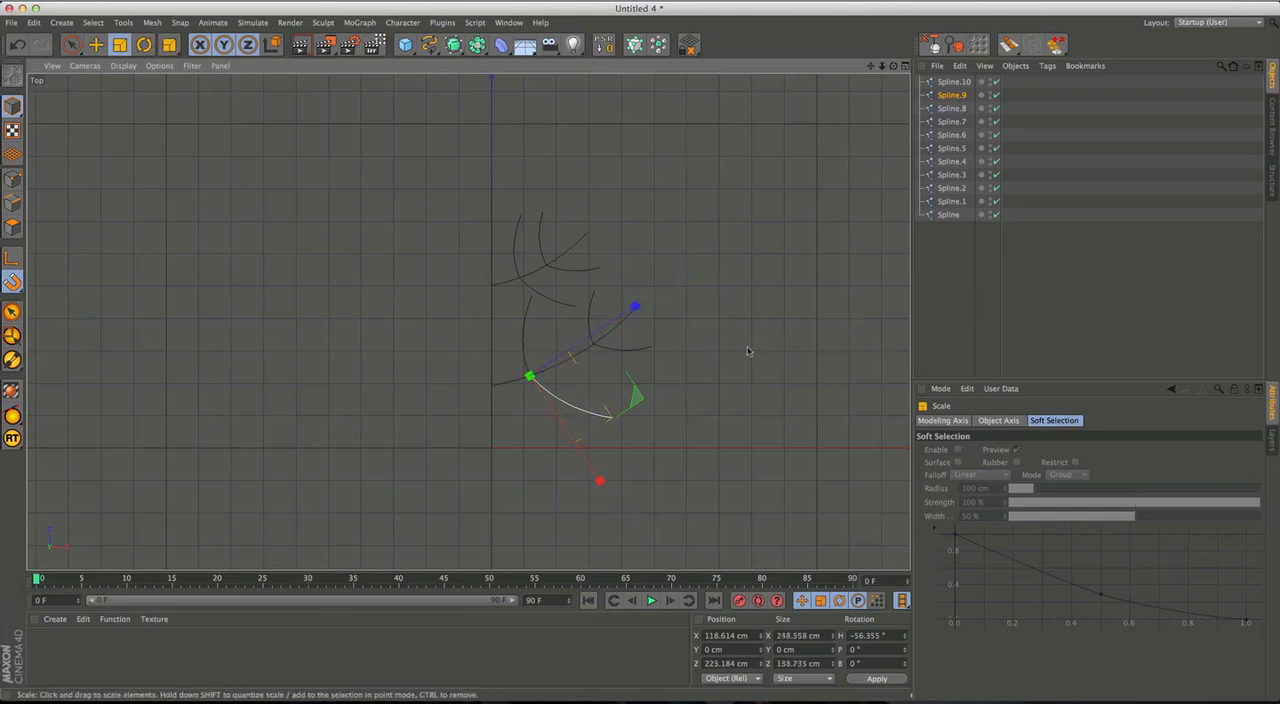
Move the upper branch together with its four twigs up the trunk to about Z 578 cm.
{"action": "left_click", "coordinate": [514, 277]}
{"action": "left_click", "coordinate": [515, 255], "text": "shift"}
{"action": "left_click", "coordinate": [538, 293], "text": "shift"}
{"action": "left_click", "coordinate": [543, 241], "text": "shift"}
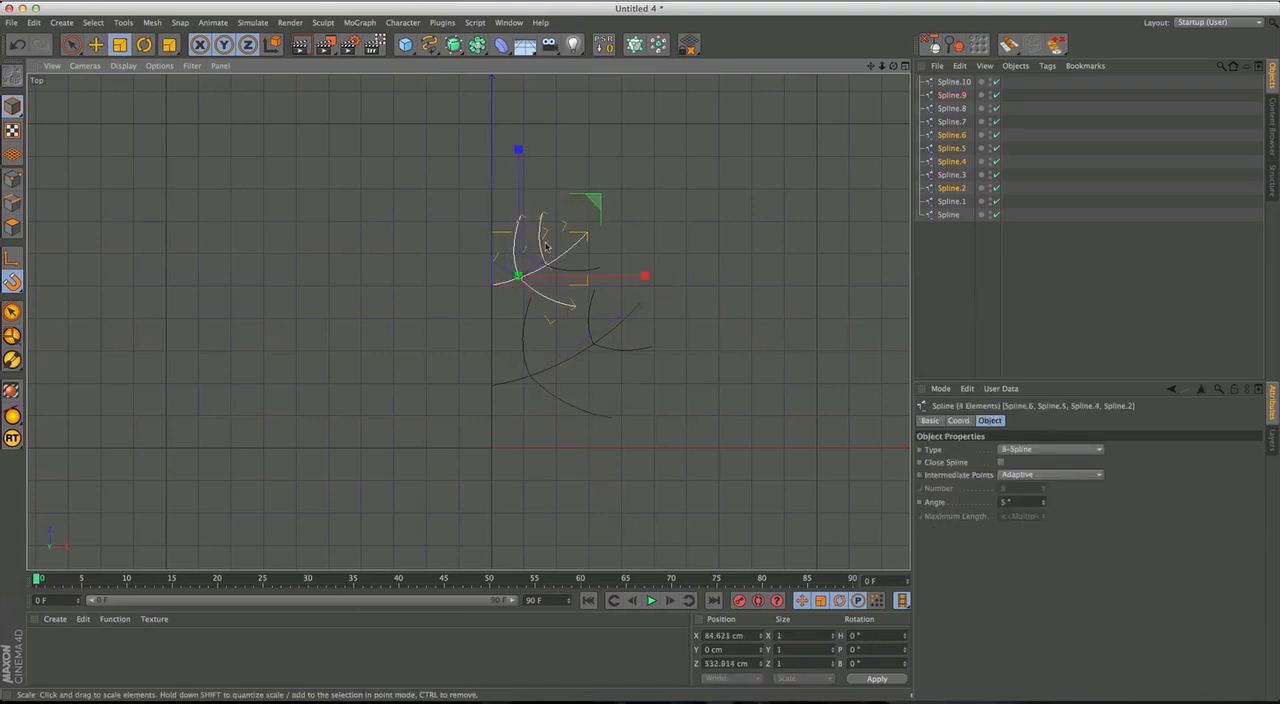
{"action": "key", "text": "e"}
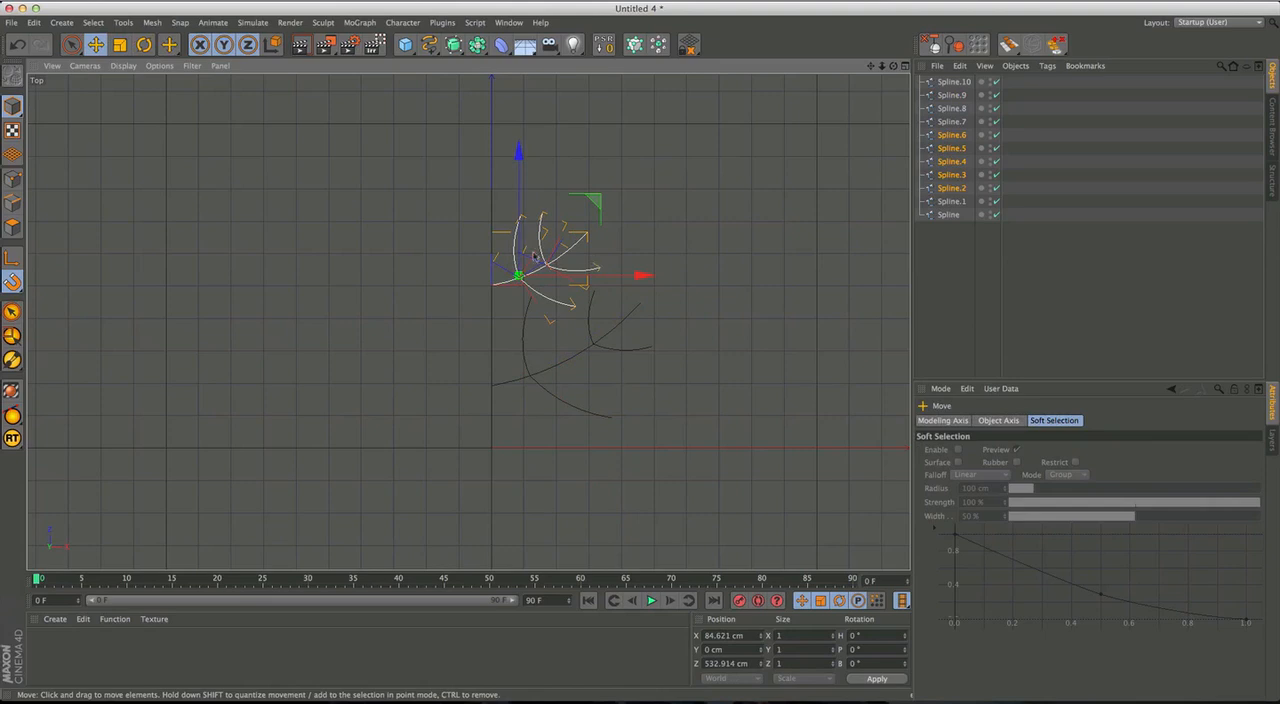
{"action": "left_click_drag", "start_coordinate": [523, 174], "coordinate": [520, 160]}
{"action": "left_click_drag", "start_coordinate": [520, 152], "coordinate": [519, 158]}
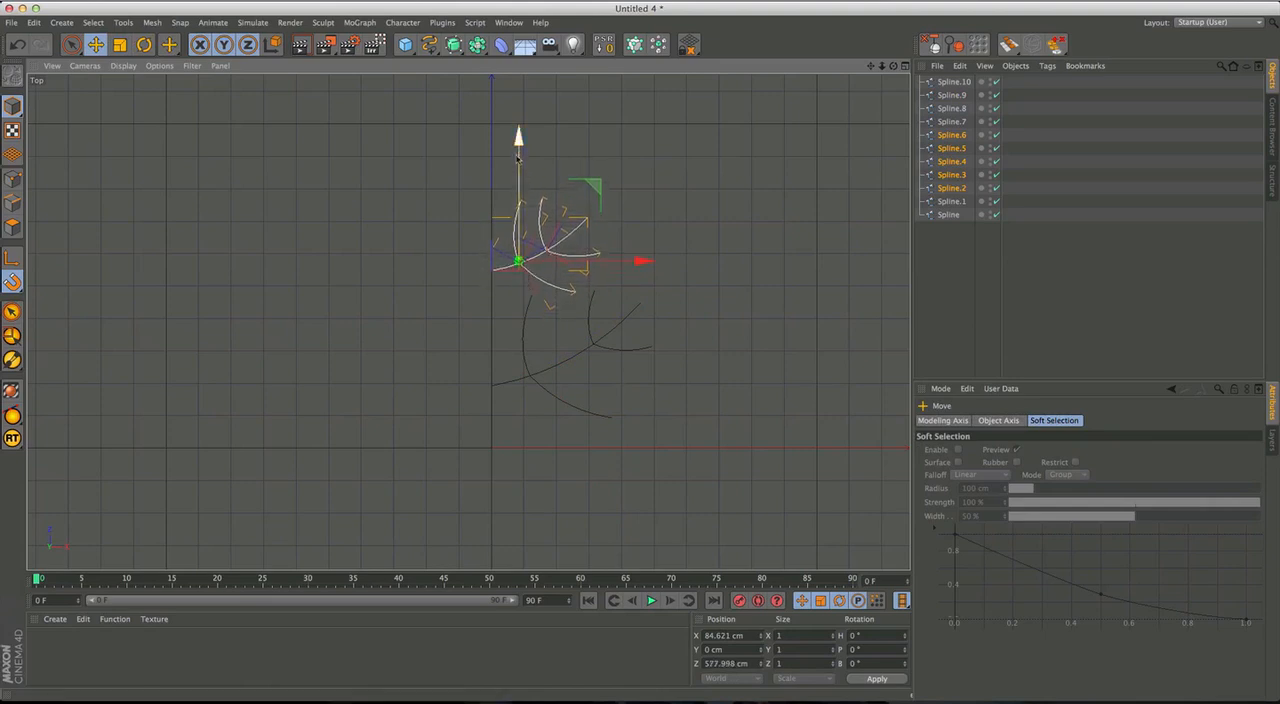
{"action": "left_click", "coordinate": [745, 275]}
Lengthen the trunk spline by moving its top point up to about Z 1007 cm.
{"action": "left_click", "coordinate": [954, 83]}
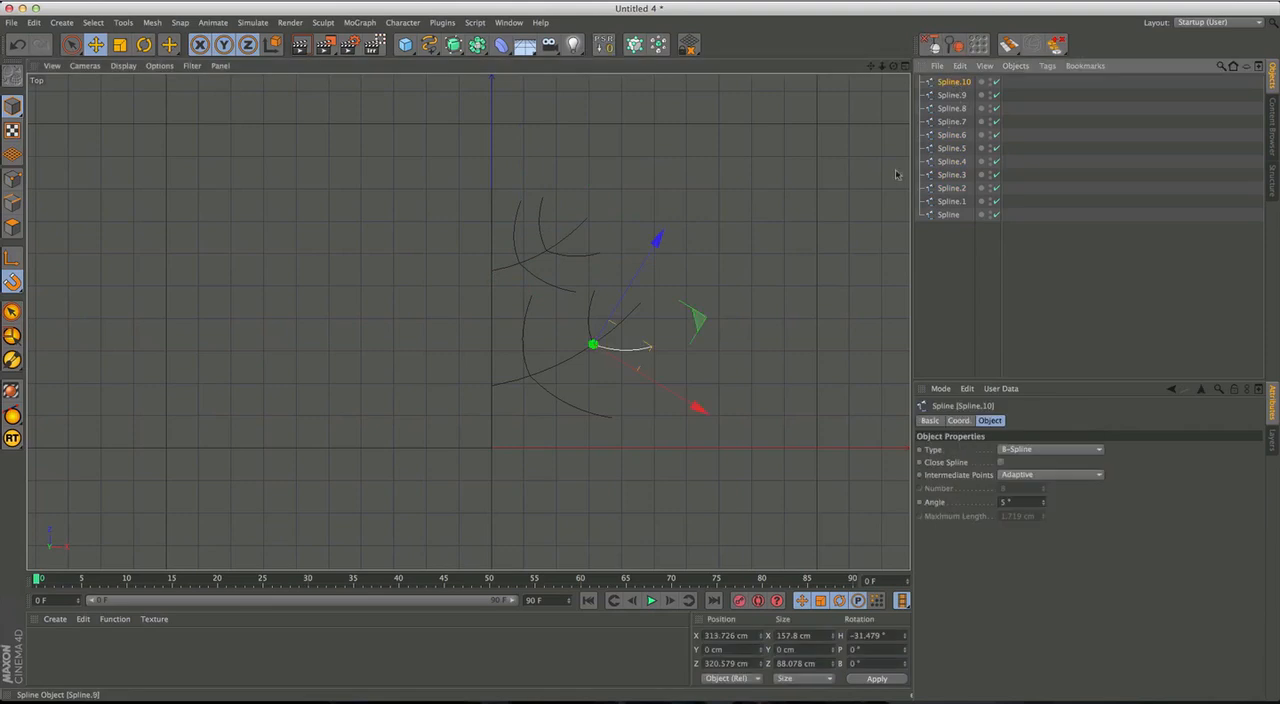
{"action": "left_click", "coordinate": [492, 224]}
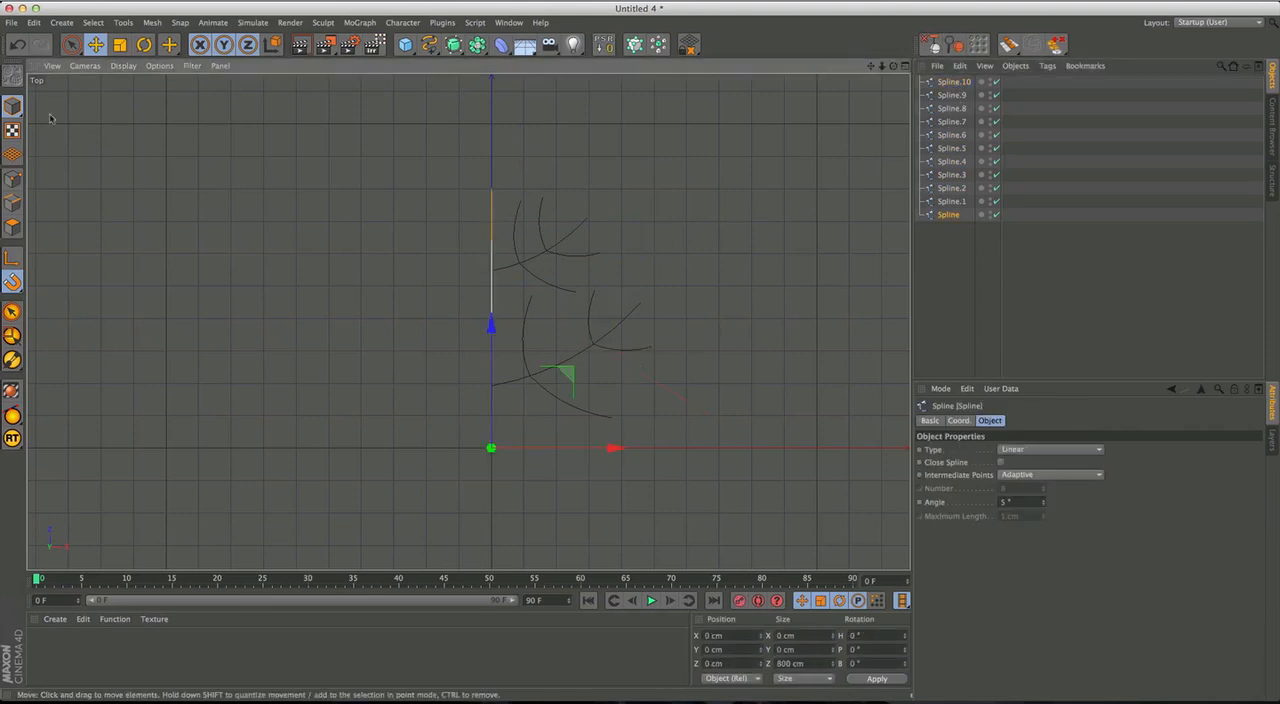
{"action": "left_click", "coordinate": [12, 179]}
{"action": "key", "text": "space"}
{"action": "left_click", "coordinate": [491, 188]}
{"action": "middle_click_drag", "start_coordinate": [587, 137], "coordinate": [599, 236], "text": "alt"}
{"action": "left_click_drag", "start_coordinate": [510, 200], "coordinate": [512, 133]}
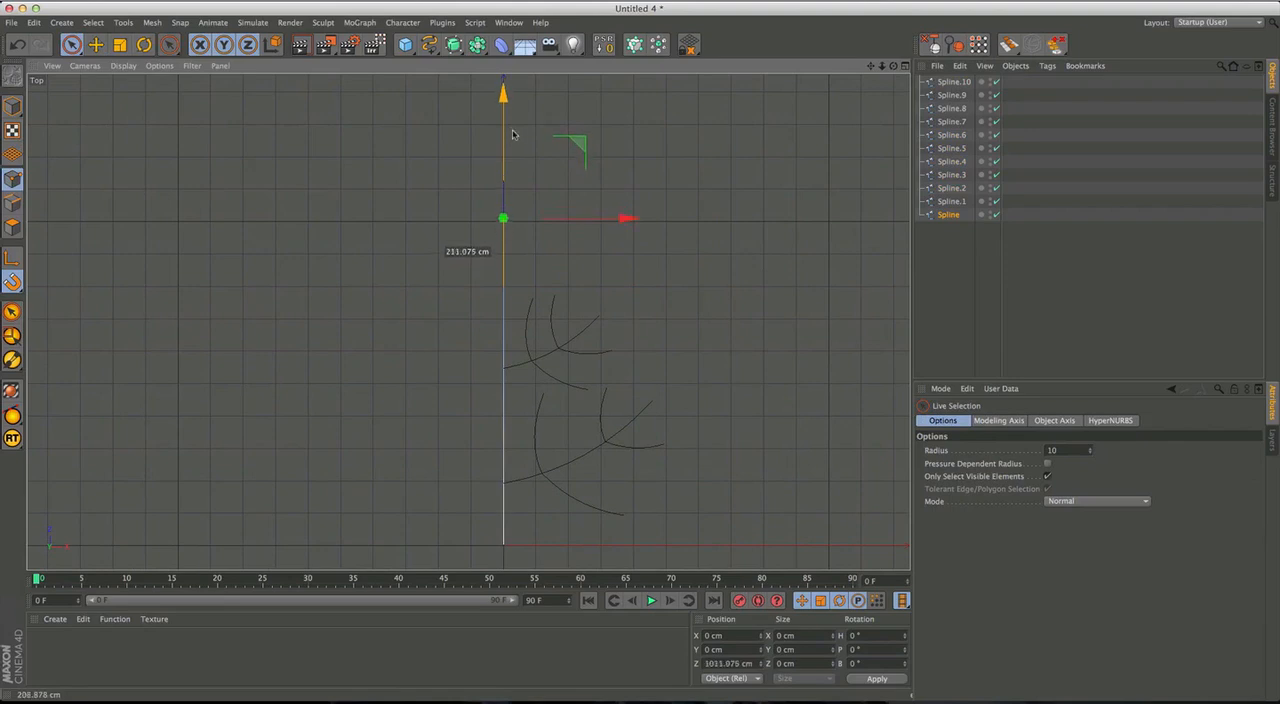
{"action": "left_click", "coordinate": [618, 331]}
{"action": "key", "text": "space"}
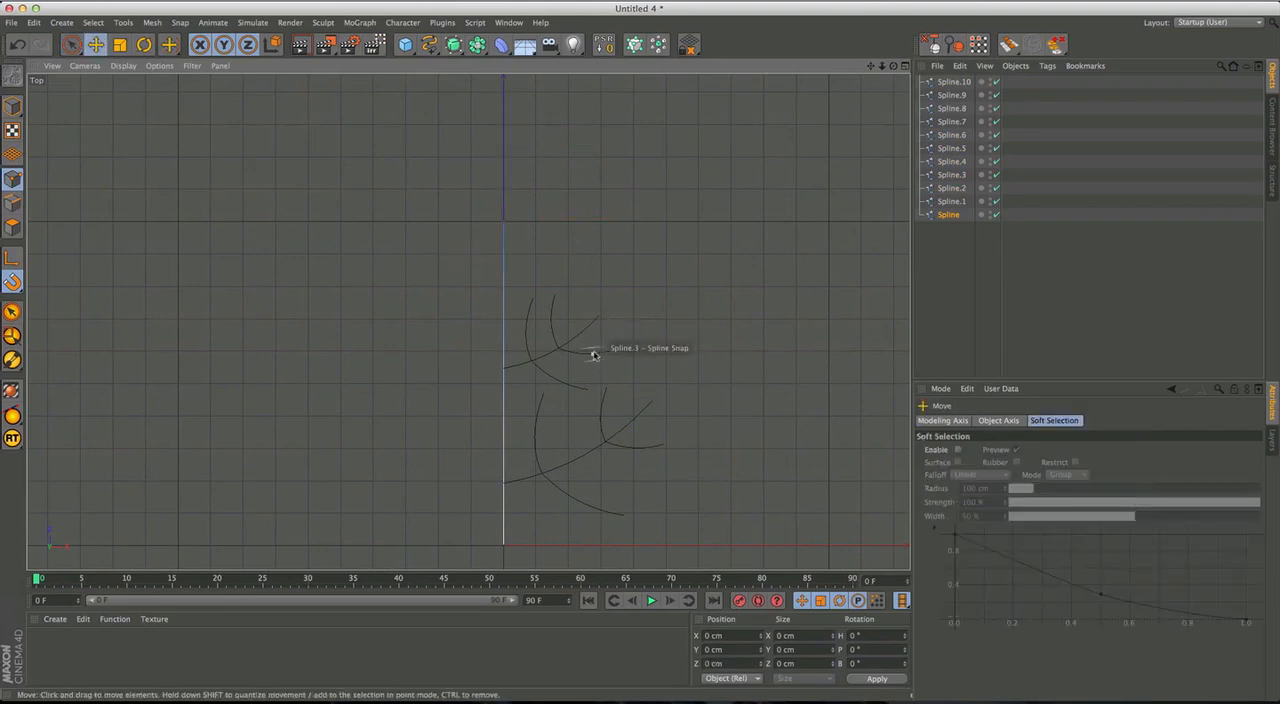
{"action": "key", "text": "space"}
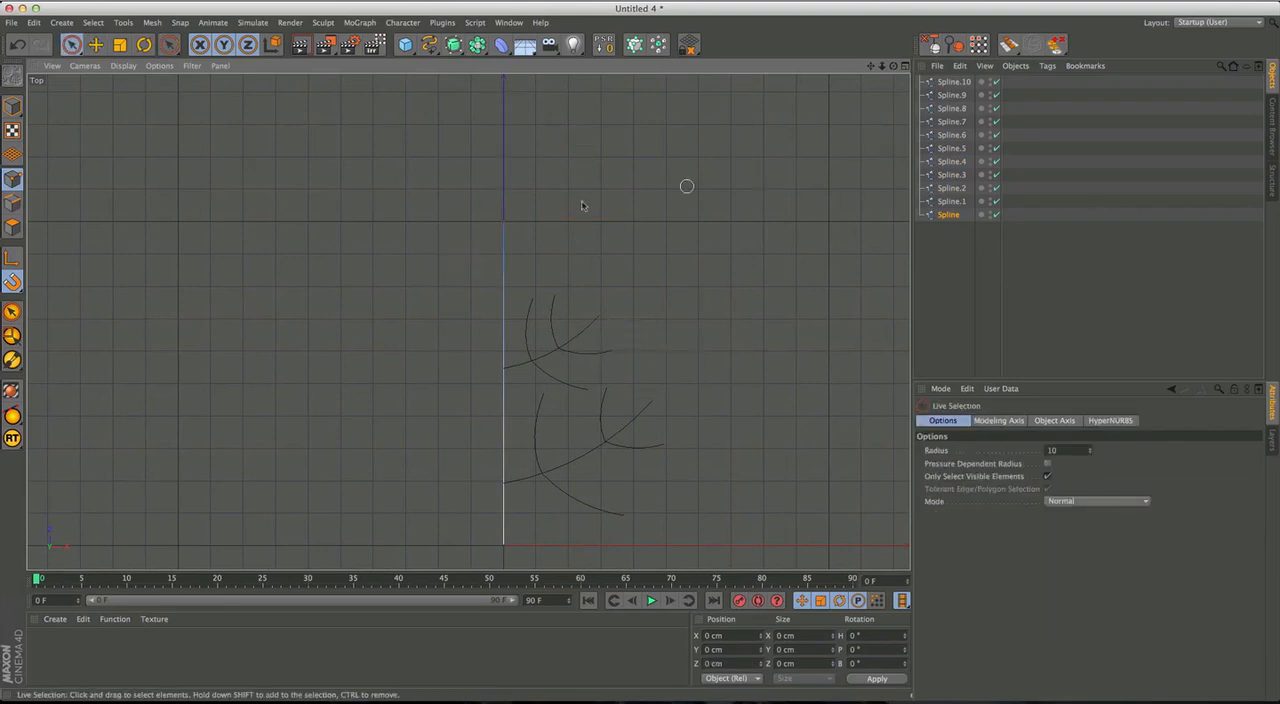
Copy the upper branch spline without its twigs further up the trunk to about Z 797 cm.
{"action": "left_click", "coordinate": [12, 106]}
{"action": "left_click", "coordinate": [583, 348]}
{"action": "left_click", "coordinate": [594, 337], "text": "shift"}
{"action": "key", "text": "e"}
{"action": "left_click_drag", "start_coordinate": [507, 298], "coordinate": [507, 217]}
Scale the topmost branch down and rotate it to a heading of about 16° so it points more steeply upward.
{"action": "key", "text": "t"}
{"action": "left_click_drag", "start_coordinate": [612, 208], "coordinate": [563, 226]}
{"action": "key", "text": "r"}
{"action": "left_click_drag", "start_coordinate": [697, 246], "coordinate": [663, 210]}
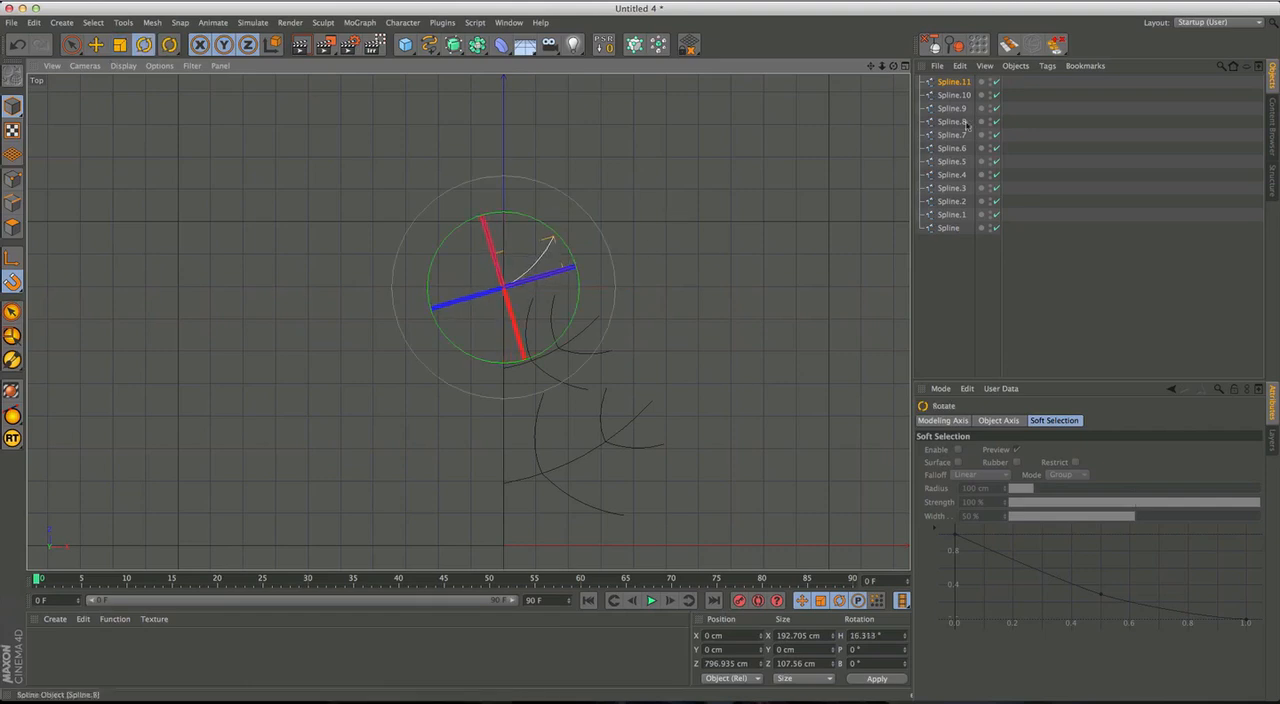
Group all branch and twig splines under one null, leaving the trunk spline out.
{"action": "key", "text": "ctrl+a"}
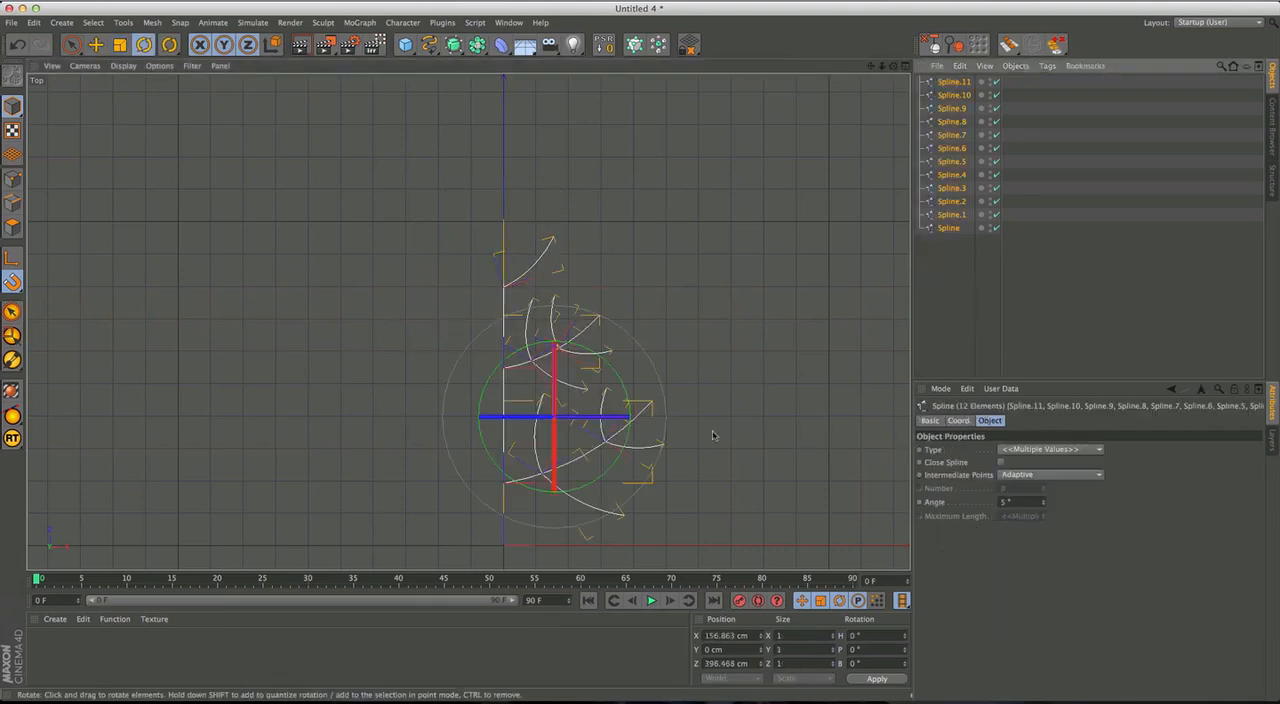
{"action": "middle_click_drag", "start_coordinate": [713, 435], "coordinate": [673, 399], "text": "alt"}
{"action": "left_click", "coordinate": [72, 45]}
{"action": "middle_click_drag", "start_coordinate": [755, 398], "coordinate": [731, 379], "text": "alt"}
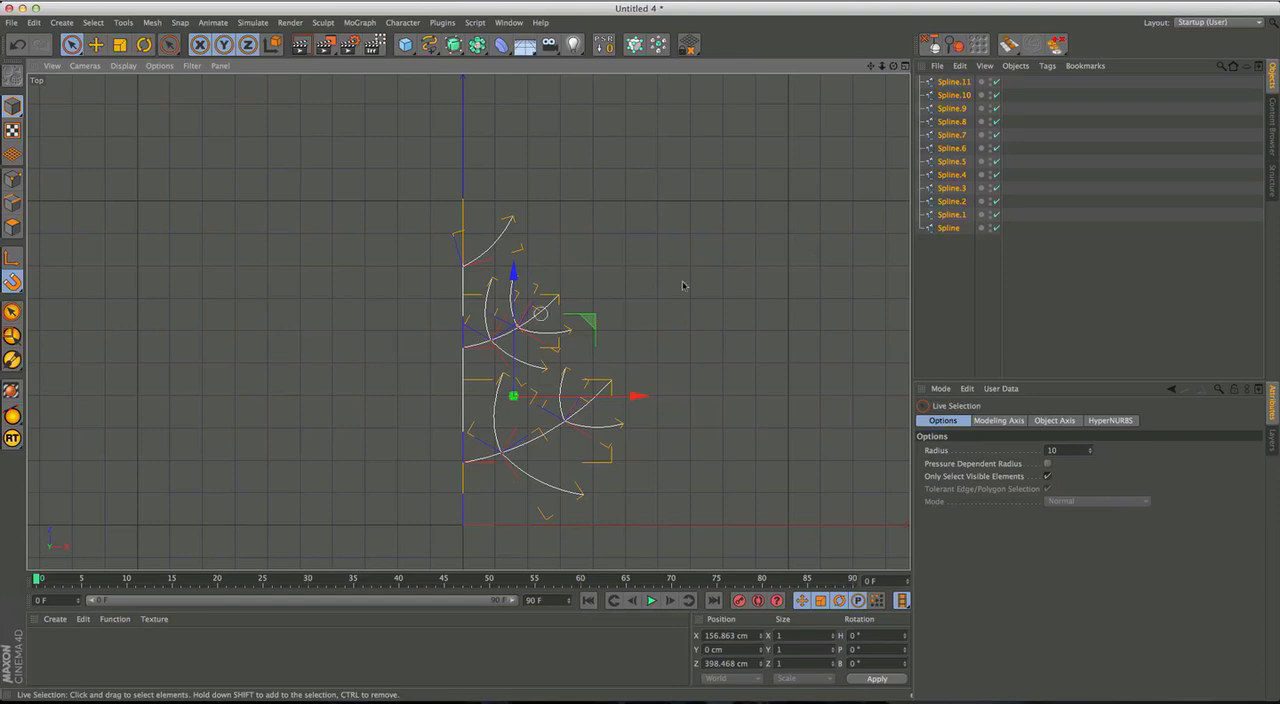
{"action": "left_click", "coordinate": [943, 240]}
{"action": "left_click_drag", "start_coordinate": [952, 250], "coordinate": [945, 80]}
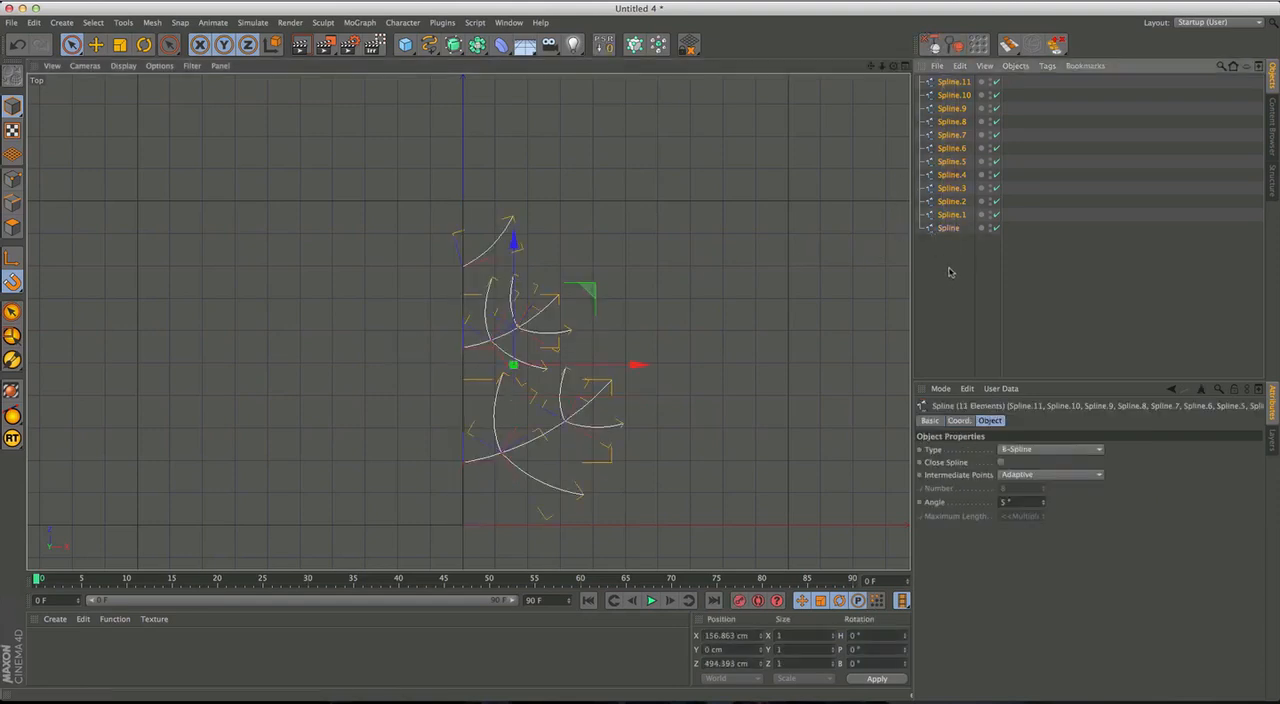
{"action": "key", "text": "alt+g"}
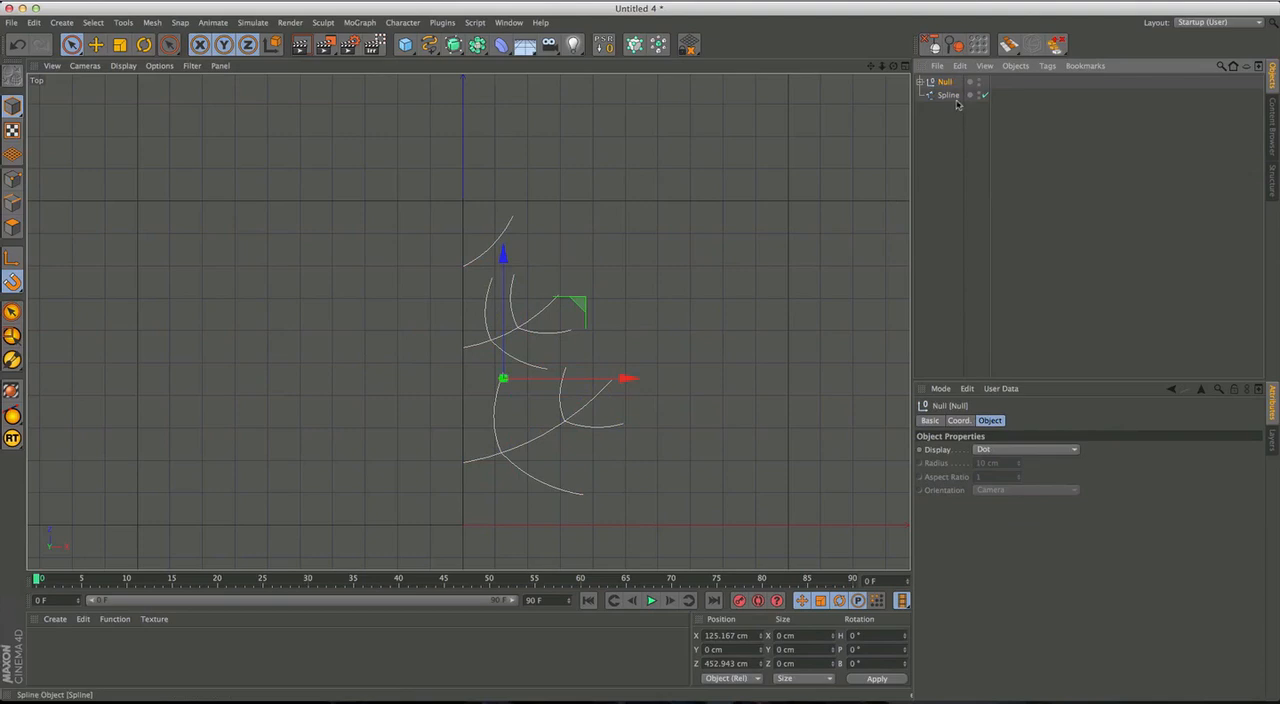
{"action": "key", "text": "super+z"}
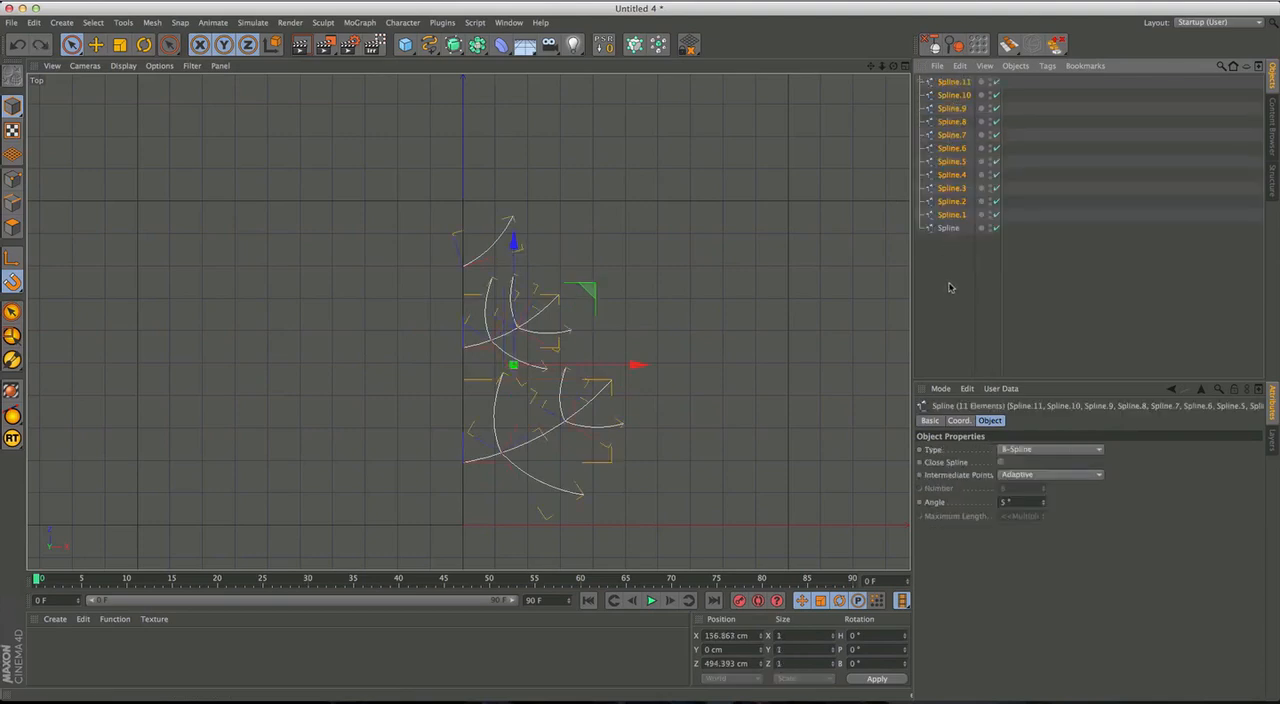
{"action": "key", "text": "alt+g"}
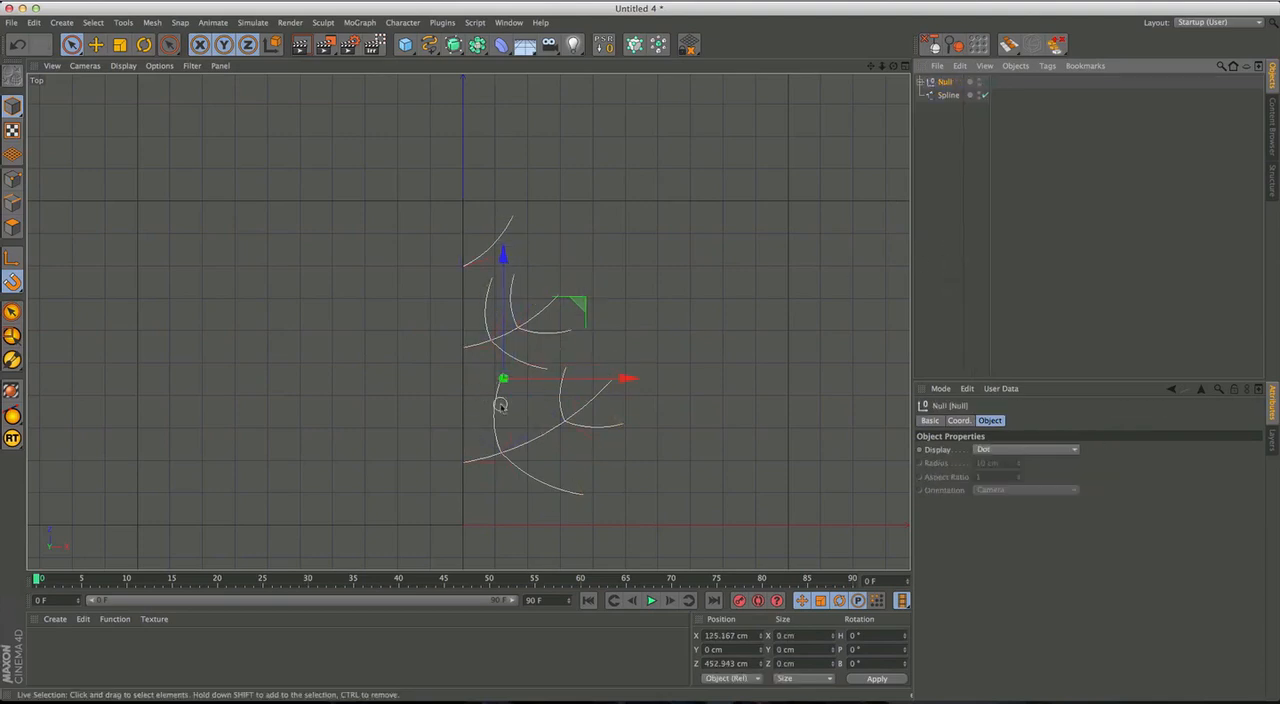
Move only the axis of the branch group to the world origin at the foot of the trunk.
{"action": "key", "text": "l"}
{"action": "left_click_drag", "start_coordinate": [581, 306], "coordinate": [540, 449]}
{"action": "key", "text": "l"}
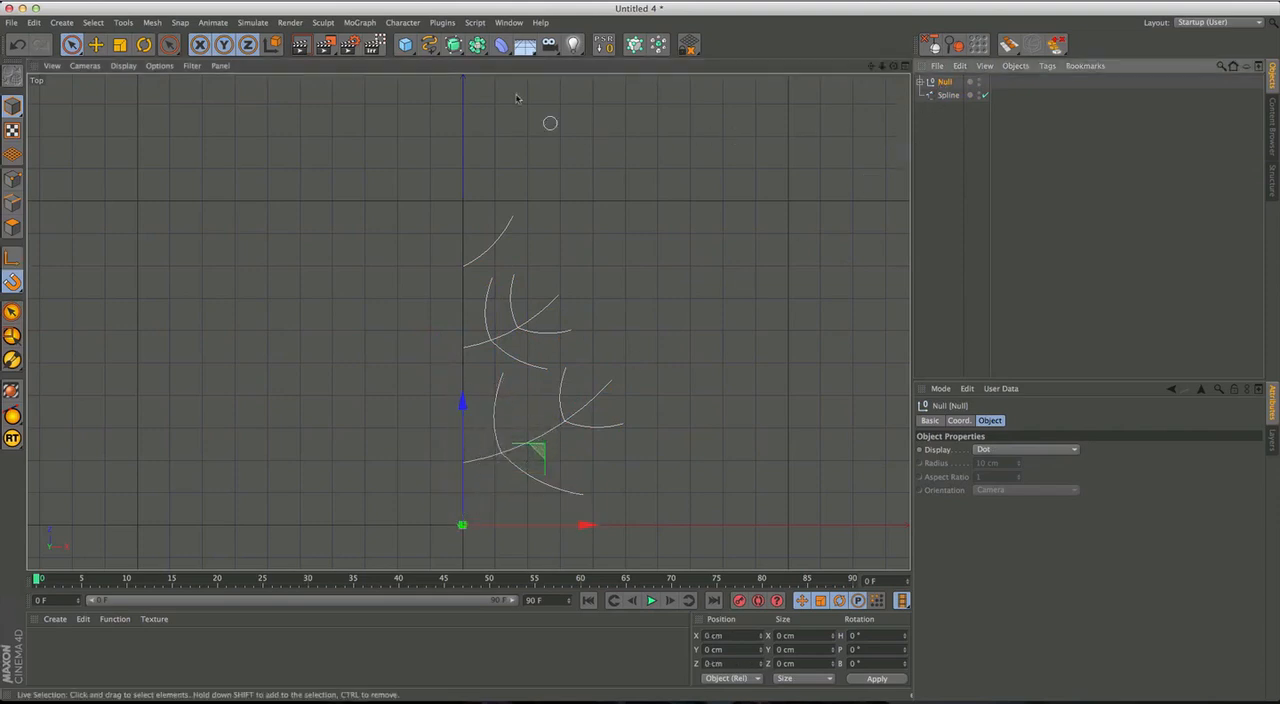
Add a Symmetry object as parent of the branch group to mirror the branches across the ZY plane.
{"action": "left_click", "coordinate": [477, 46]}
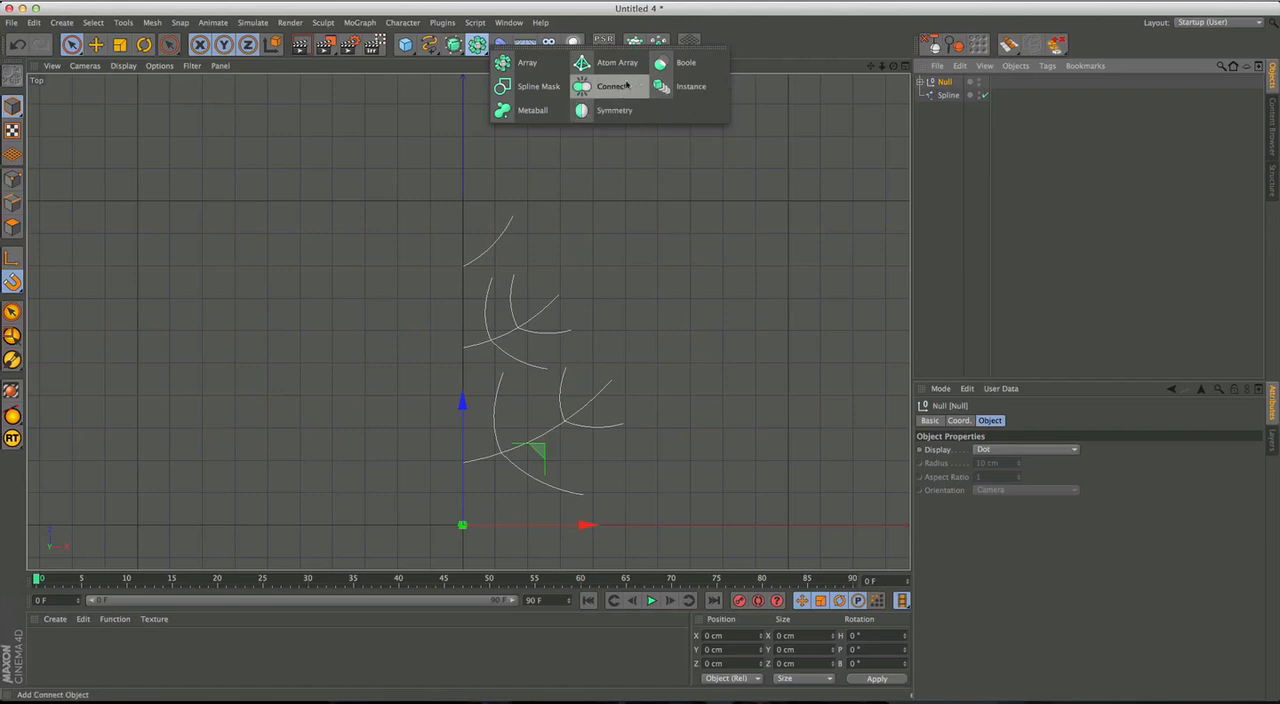
{"action": "left_click", "coordinate": [599, 111], "text": "alt"}
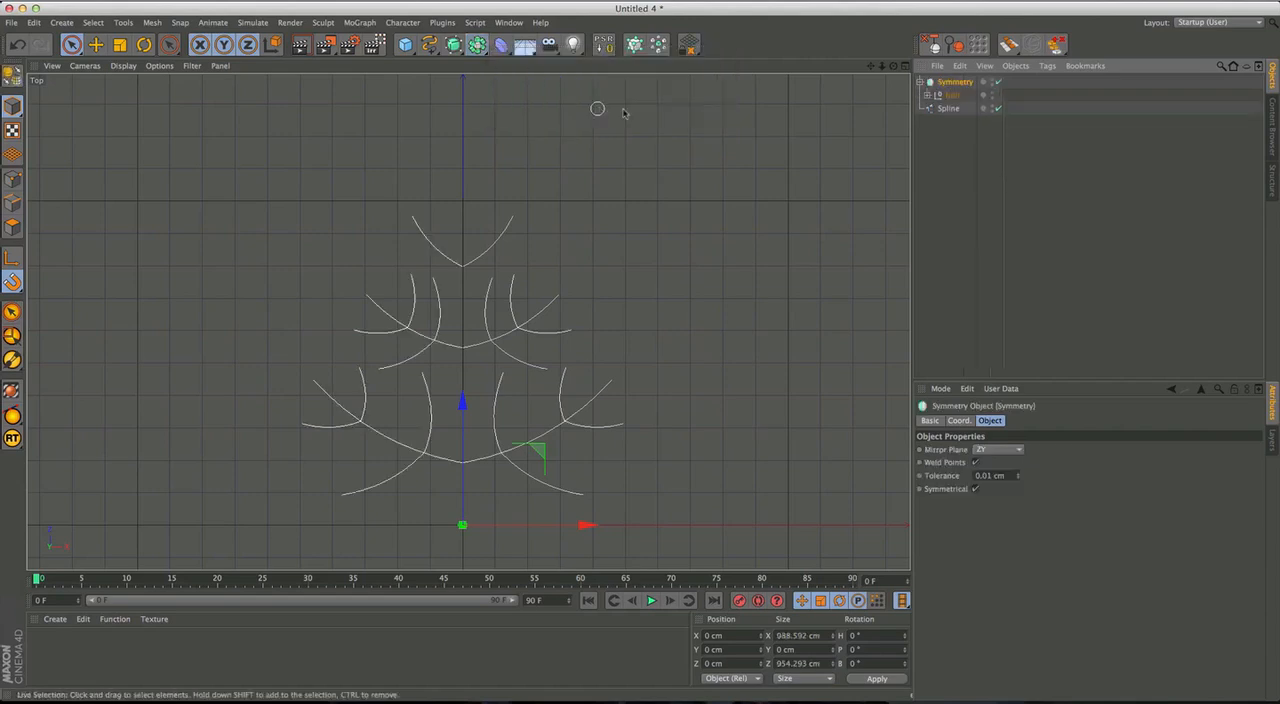
{"action": "left_click", "coordinate": [920, 82]}
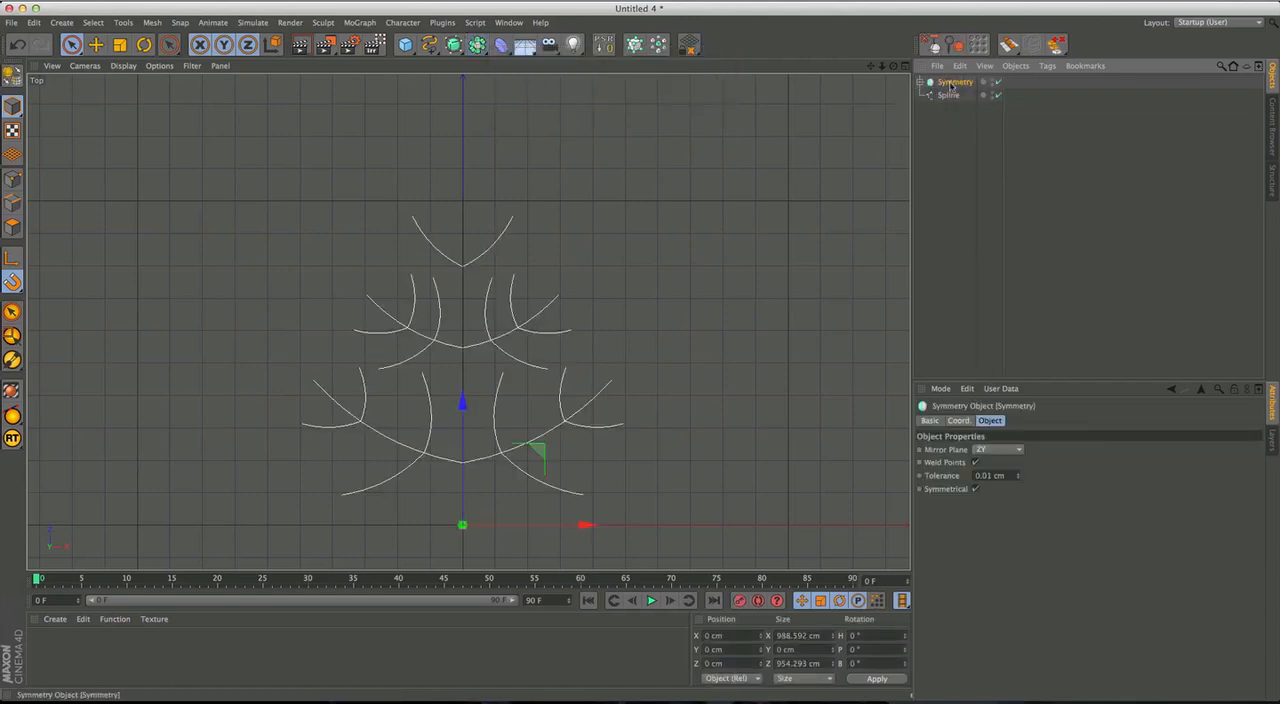
Examine the mirrored branches and the trunk spline from several angles in the Perspective view.
{"action": "left_click", "coordinate": [950, 95]}
{"action": "left_click", "coordinate": [949, 116]}
{"action": "left_click", "coordinate": [950, 95]}
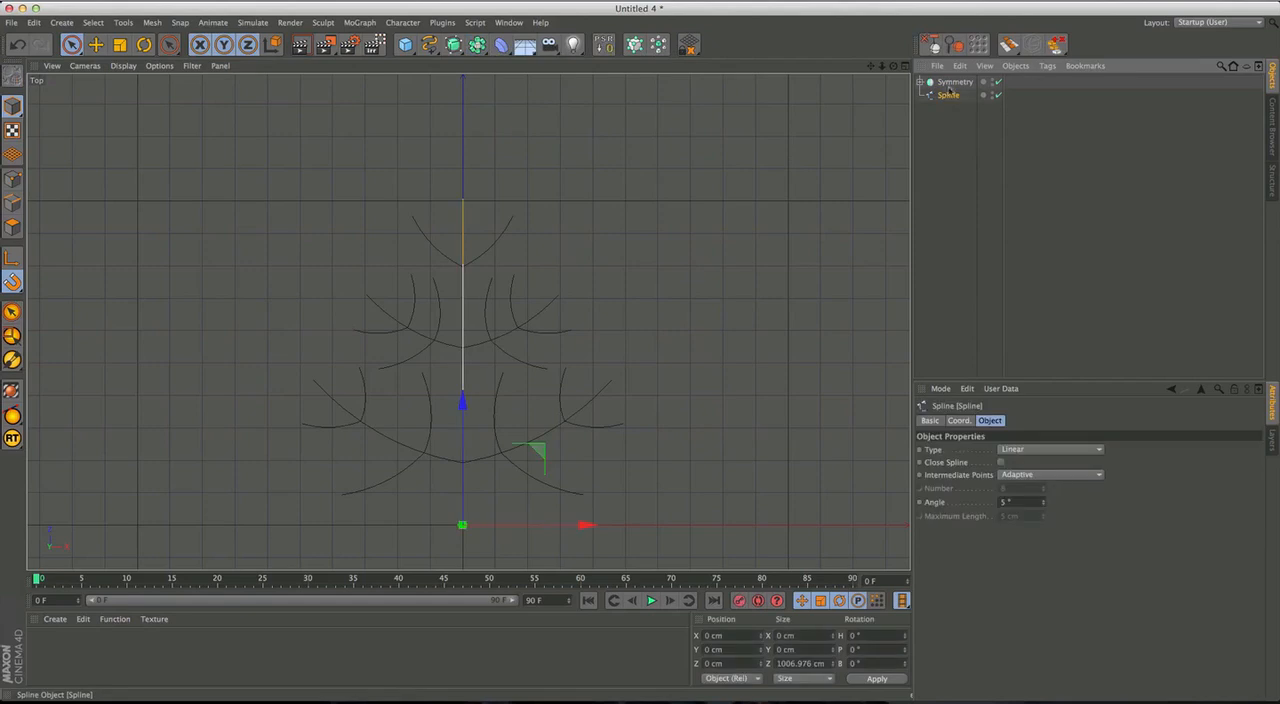
{"action": "left_click", "coordinate": [951, 83], "text": "shift"}
{"action": "middle_click", "coordinate": [523, 303]}
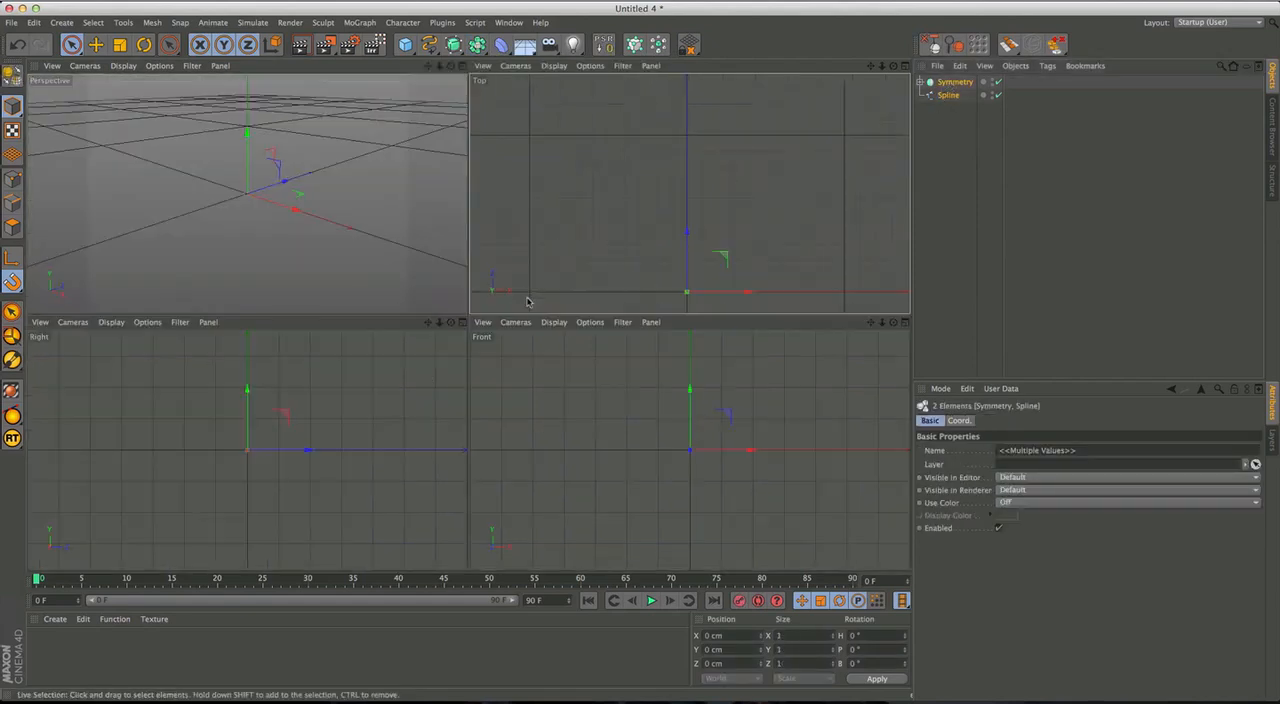
{"action": "left_click_drag", "start_coordinate": [572, 245], "coordinate": [248, 195], "text": "alt"}
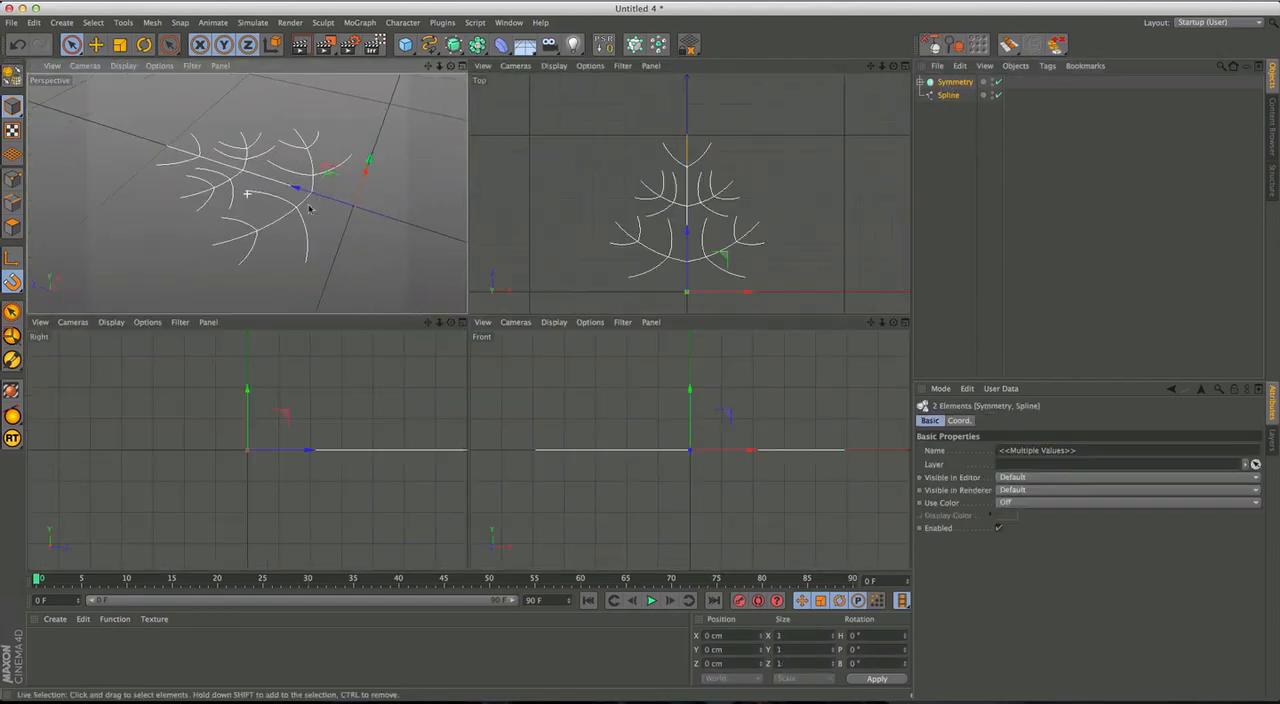
{"action": "middle_click", "coordinate": [344, 228]}
{"action": "left_click_drag", "start_coordinate": [493, 283], "coordinate": [563, 337], "text": "alt"}
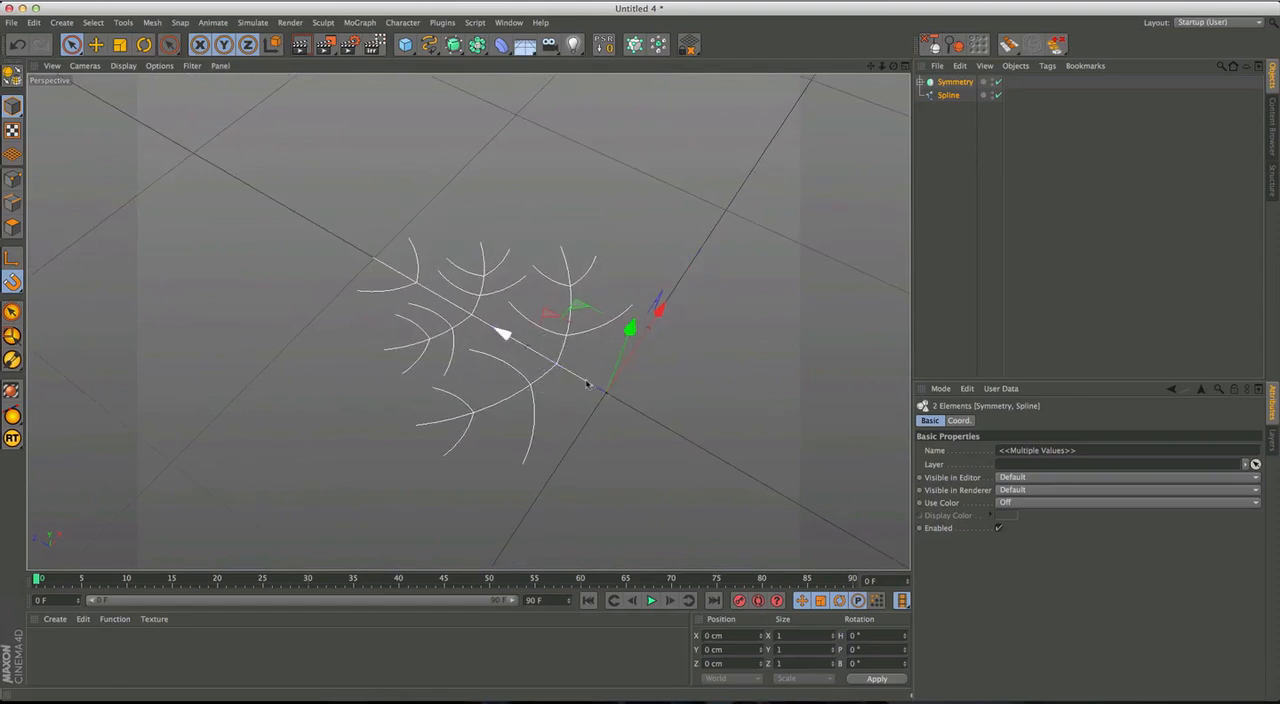
{"action": "left_click", "coordinate": [936, 137]}
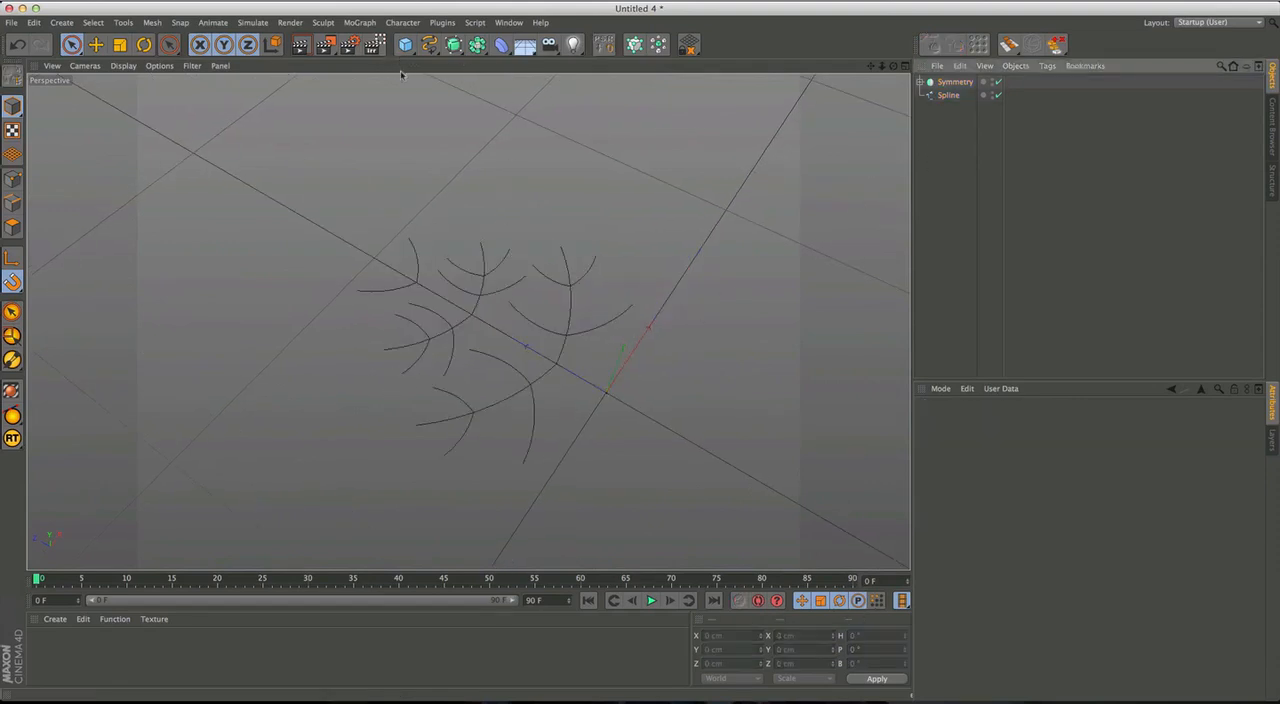
{"action": "mouse_move", "coordinate": [526, 343]}
{"action": "left_mouse_down", "text": "alt"}
{"action": "mouse_move", "coordinate": [491, 350]}
{"action": "mouse_move", "coordinate": [557, 257]}
{"action": "mouse_move", "coordinate": [534, 246]}
{"action": "mouse_move", "coordinate": [506, 297]}
{"action": "mouse_move", "coordinate": [520, 342]}
{"action": "left_mouse_up", "text": "alt"}
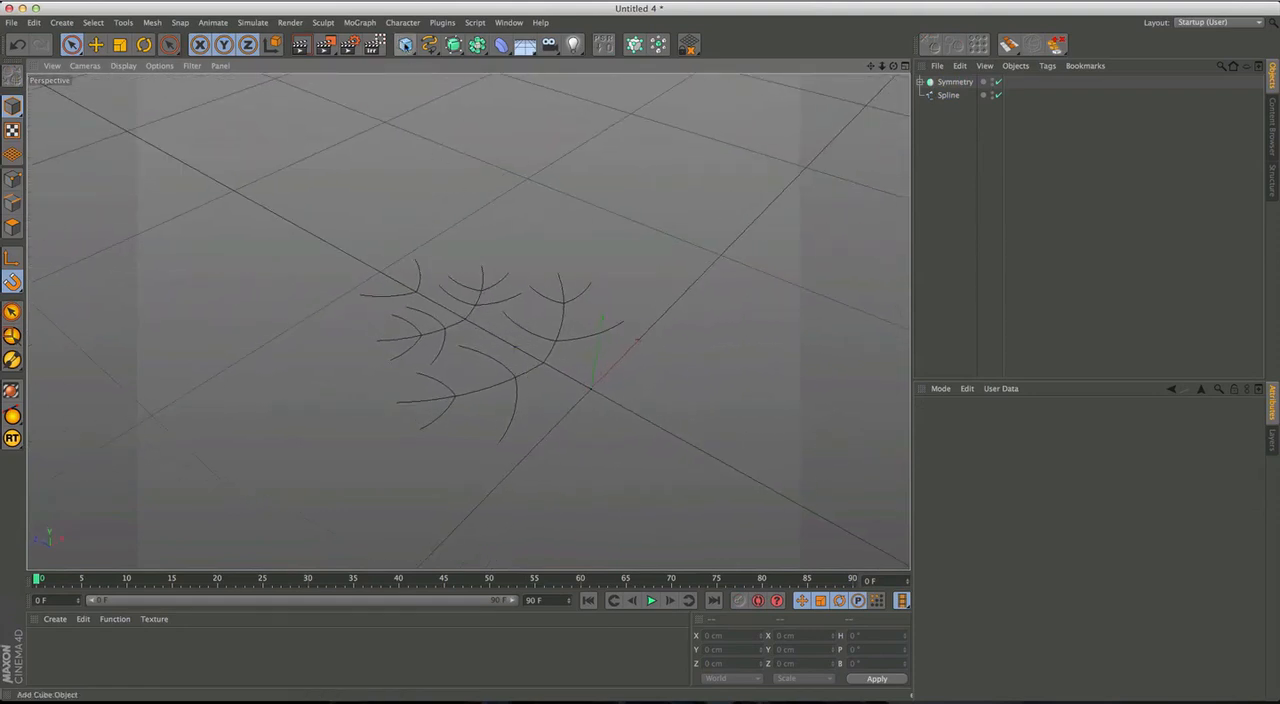
Add a cube at the origin and set its X and Z sizes to 100 cm.
{"action": "left_click", "coordinate": [405, 44]}
{"action": "left_click_drag", "start_coordinate": [534, 229], "coordinate": [530, 370], "text": "alt"}
{"action": "left_click", "coordinate": [985, 451]}
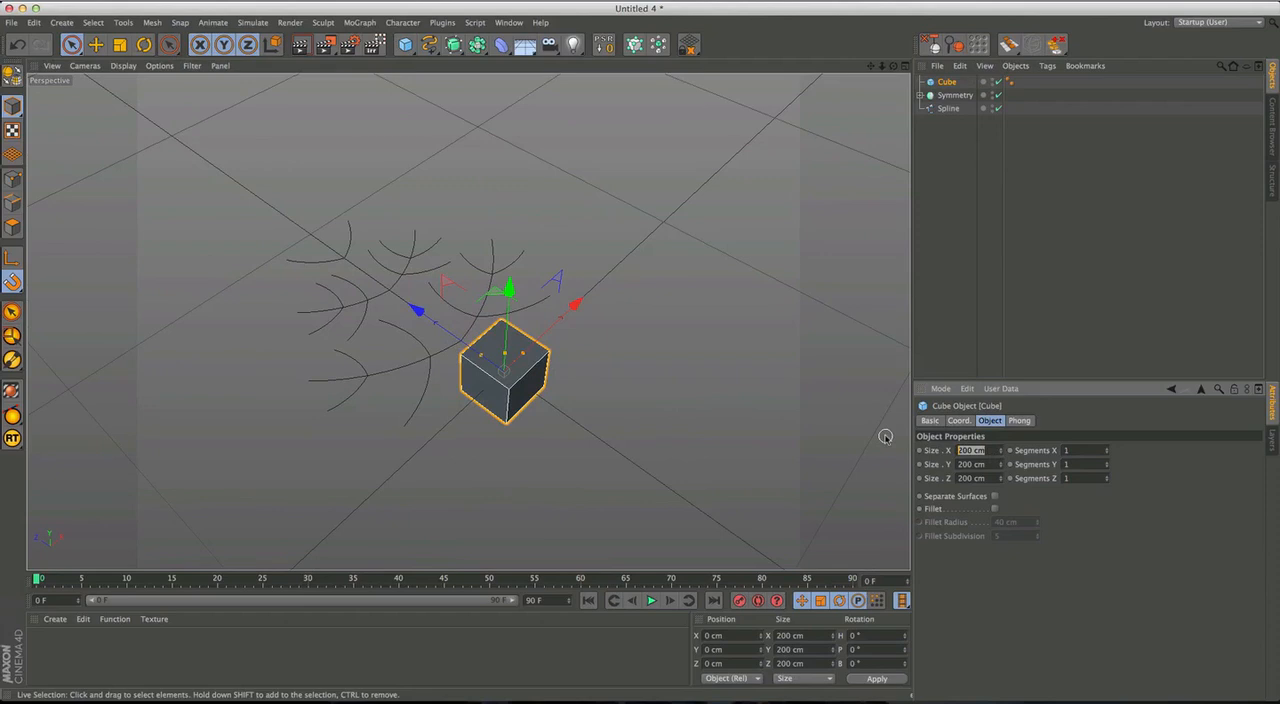
{"action": "key", "text": "Tab"}
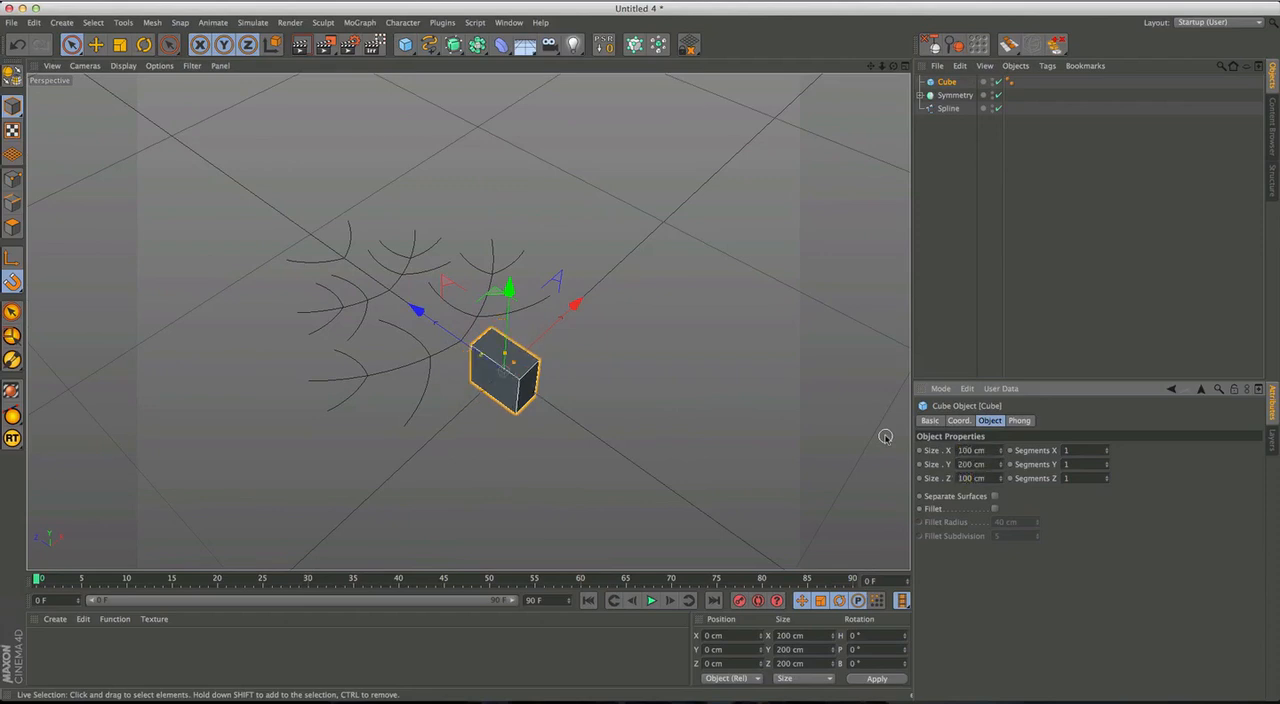
{"action": "left_click", "coordinate": [571, 307]}
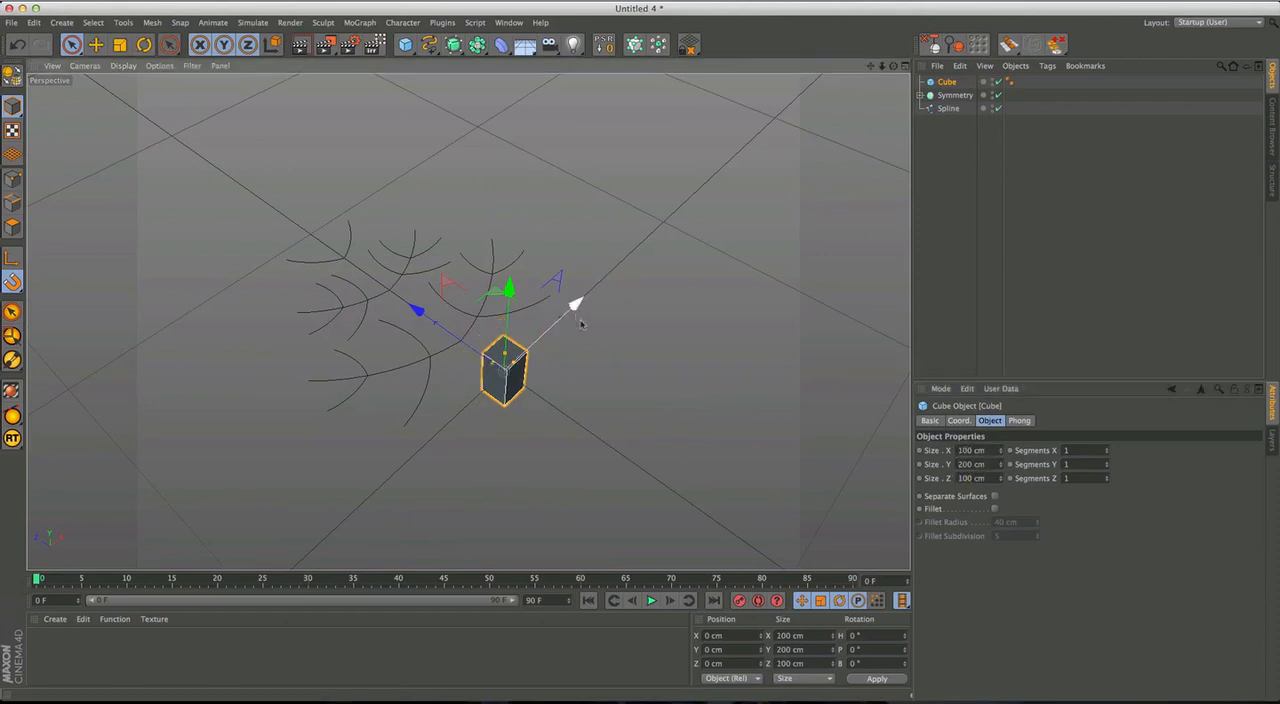
In the Top view, scale the symmetry object and trunk spline down together until the figure fits within the 100 cm cube's outline.
{"action": "middle_click", "coordinate": [560, 380]}
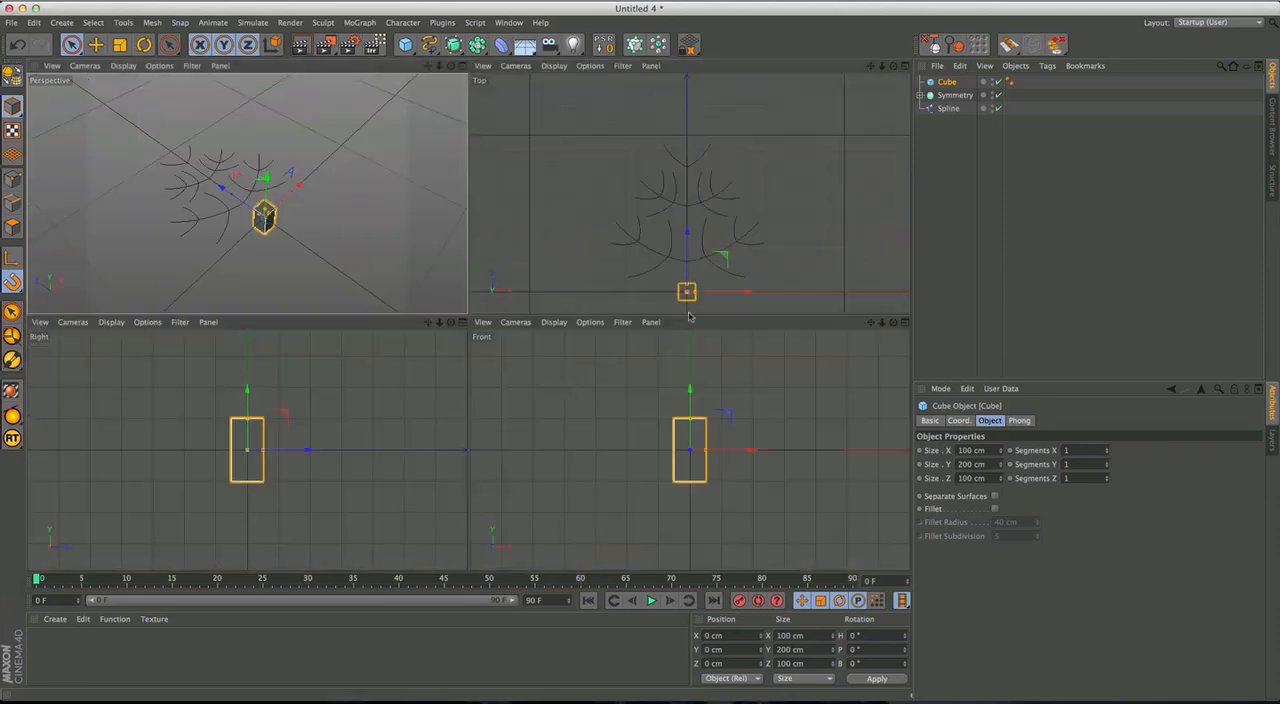
{"action": "middle_click", "coordinate": [686, 226]}
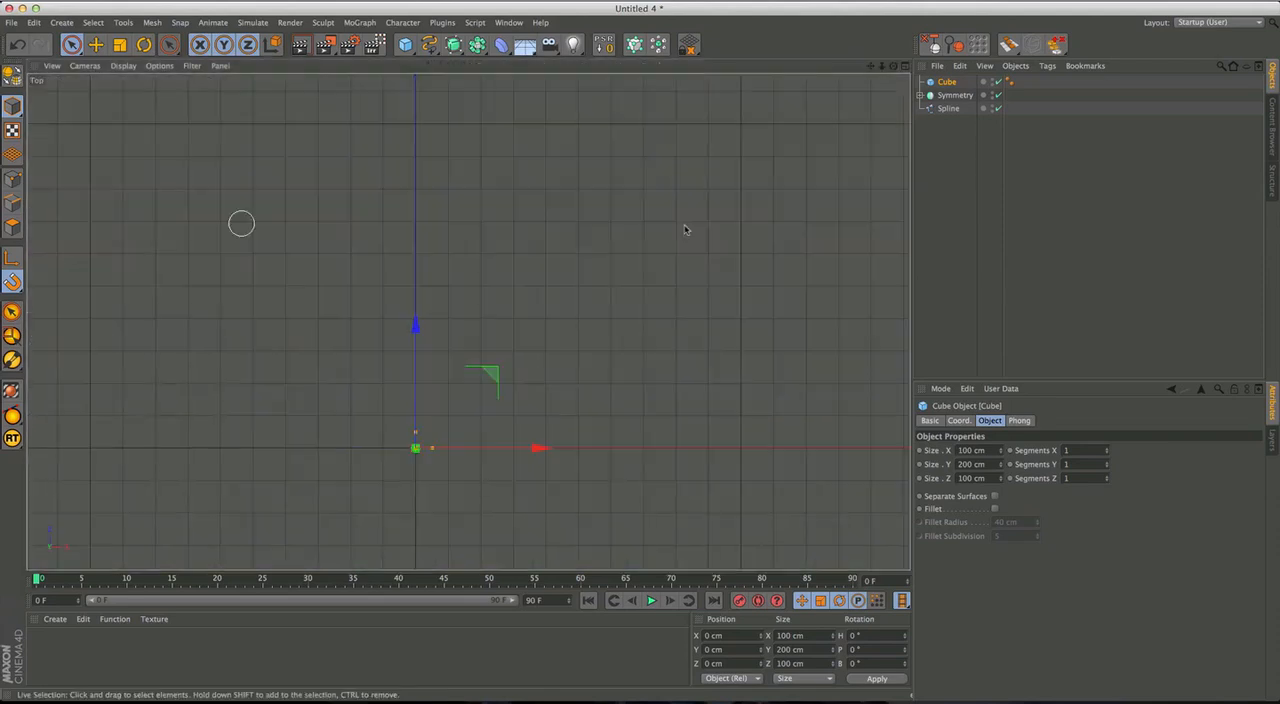
{"action": "left_click", "coordinate": [955, 96]}
{"action": "left_click", "coordinate": [950, 108], "text": "shift"}
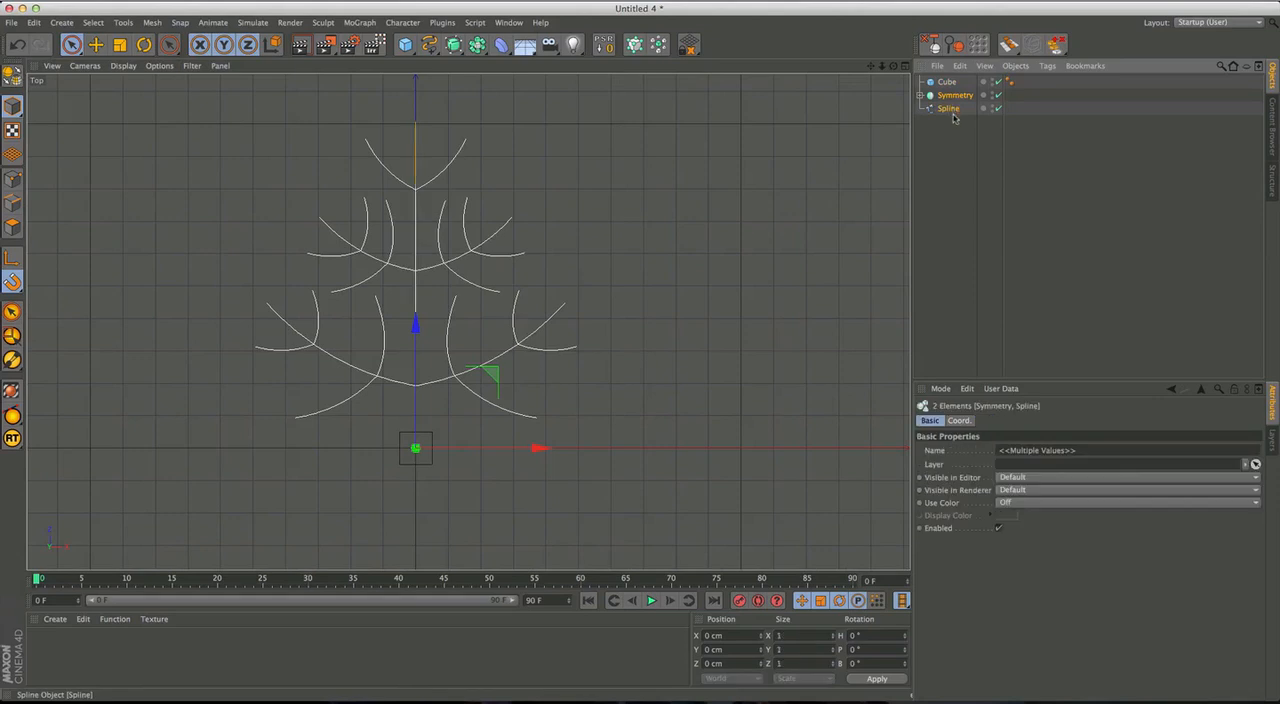
{"action": "key", "text": "t"}
{"action": "left_click_drag", "start_coordinate": [671, 240], "coordinate": [394, 495]}
{"action": "left_click_drag", "start_coordinate": [595, 327], "coordinate": [468, 408]}
{"action": "scroll", "coordinate": [408, 452], "scroll_direction": "up", "scroll_amount": 10}
{"action": "left_click_drag", "start_coordinate": [678, 297], "coordinate": [494, 446]}
{"action": "scroll", "coordinate": [494, 446], "scroll_direction": "up", "scroll_amount": 8}
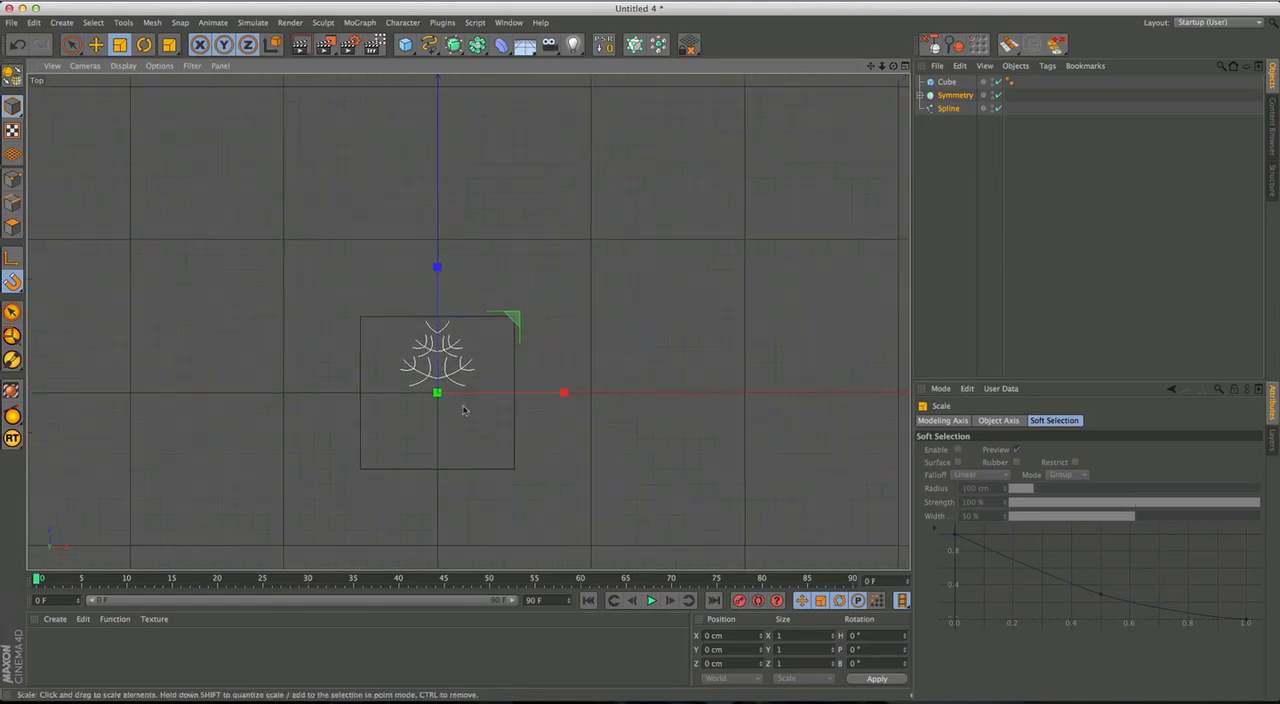
{"action": "middle_click_drag", "start_coordinate": [512, 403], "coordinate": [519, 422], "text": "alt"}
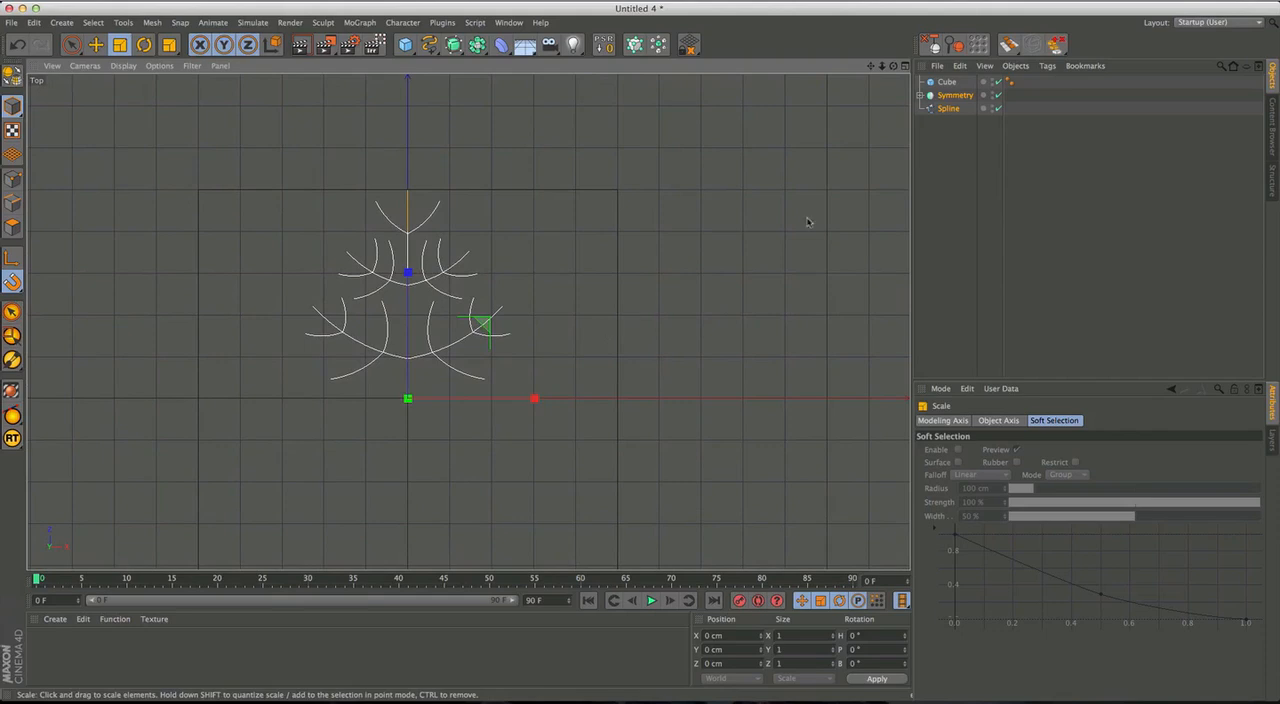
Delete the cube and group the symmetry object and trunk spline under one null.
{"action": "left_click", "coordinate": [957, 133]}
{"action": "left_click", "coordinate": [946, 82]}
{"action": "key", "text": "Delete"}
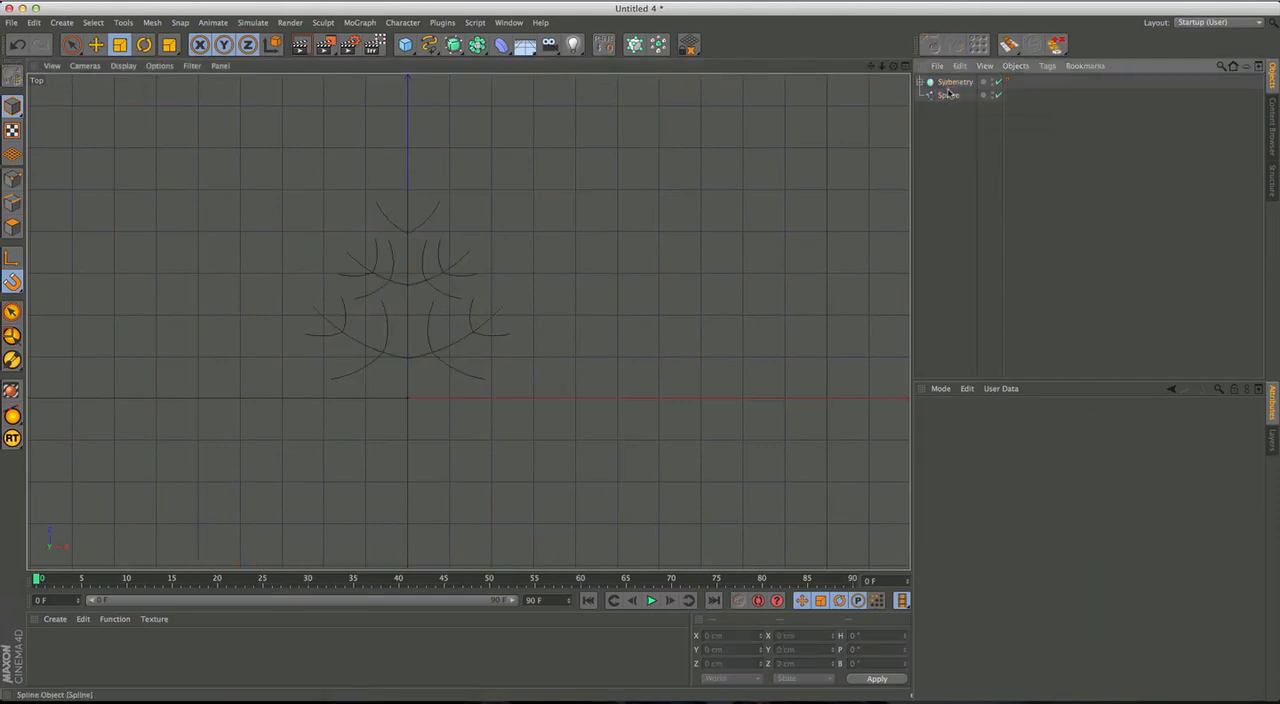
{"action": "key", "text": "ctrl+a"}
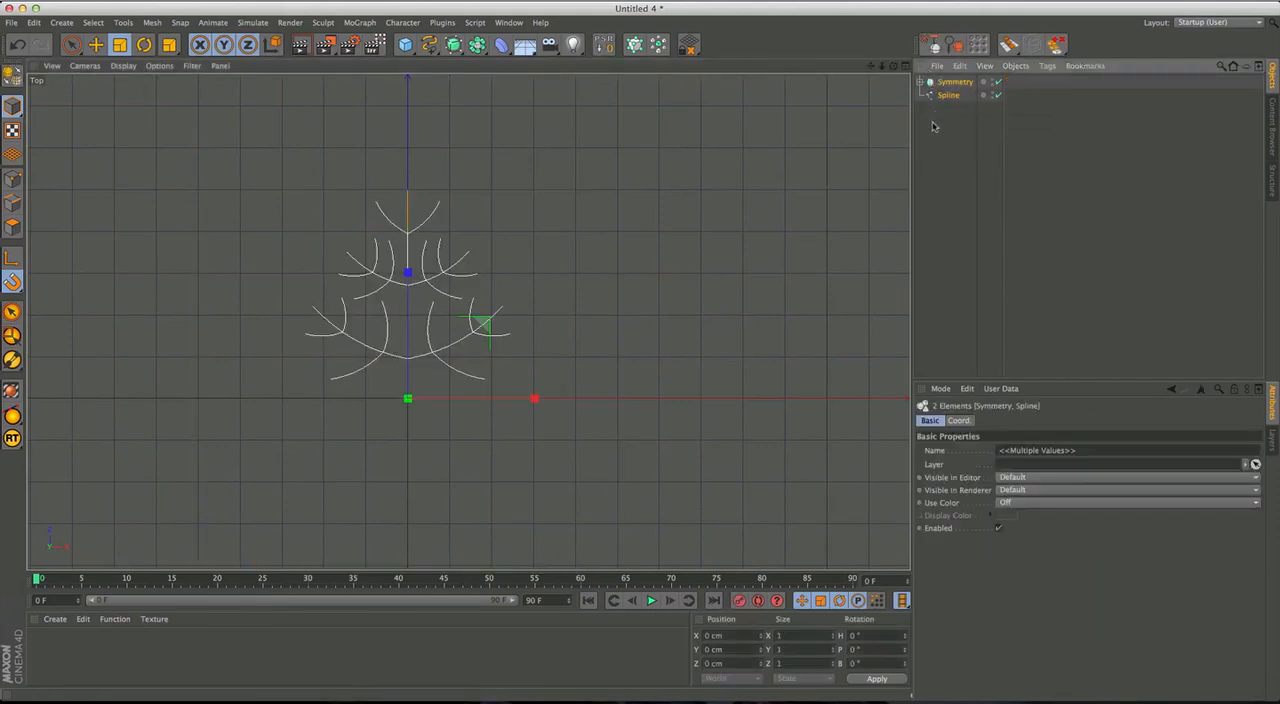
{"action": "key", "text": "alt+g"}
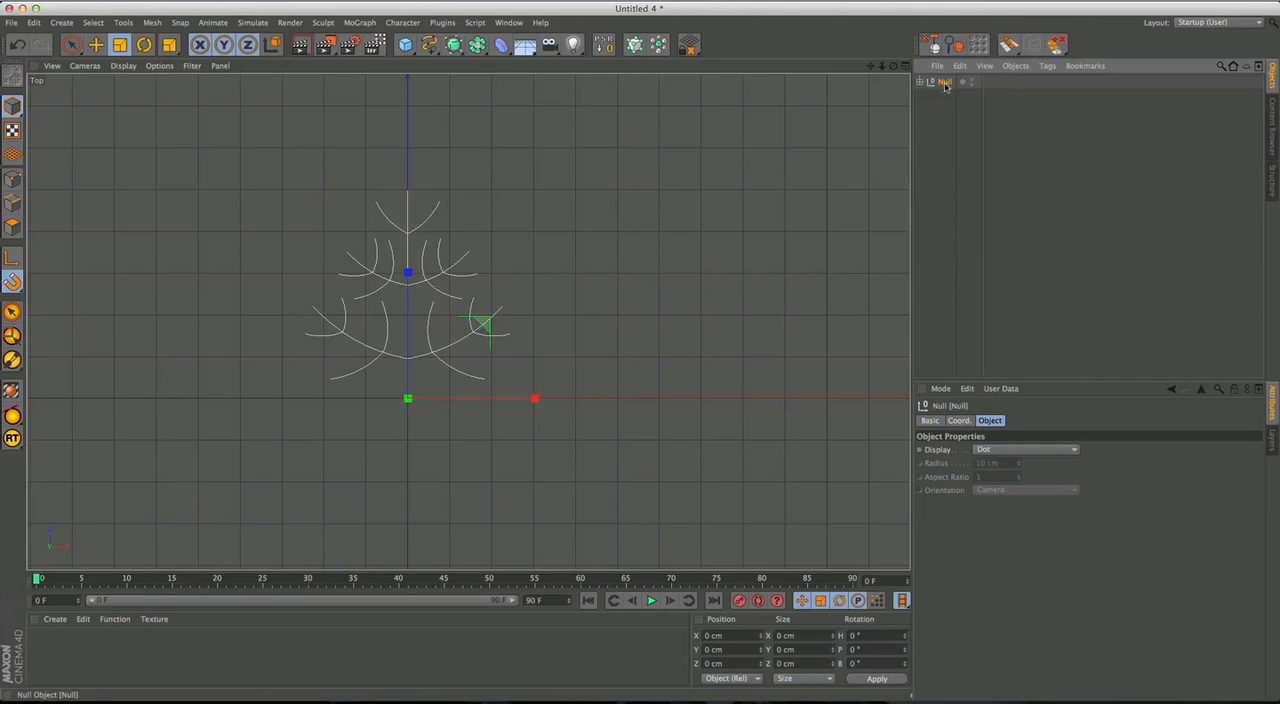
Duplicate the figure's null and place the copy 100 cm along X from the original.
{"action": "key", "text": "e"}
{"action": "scroll", "coordinate": [717, 308], "scroll_direction": "down", "scroll_amount": 8}
{"action": "middle_click_drag", "start_coordinate": [660, 351], "coordinate": [428, 365], "text": "alt"}
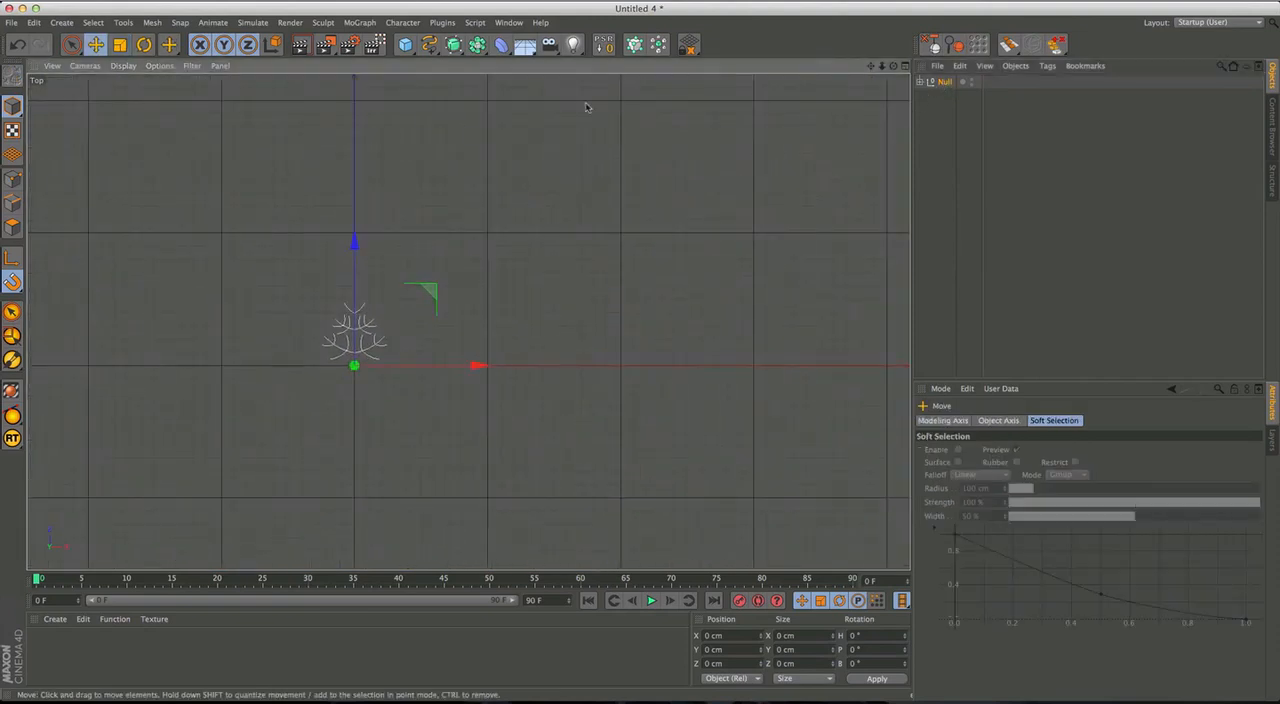
{"action": "left_click_drag", "start_coordinate": [500, 373], "coordinate": [596, 372]}
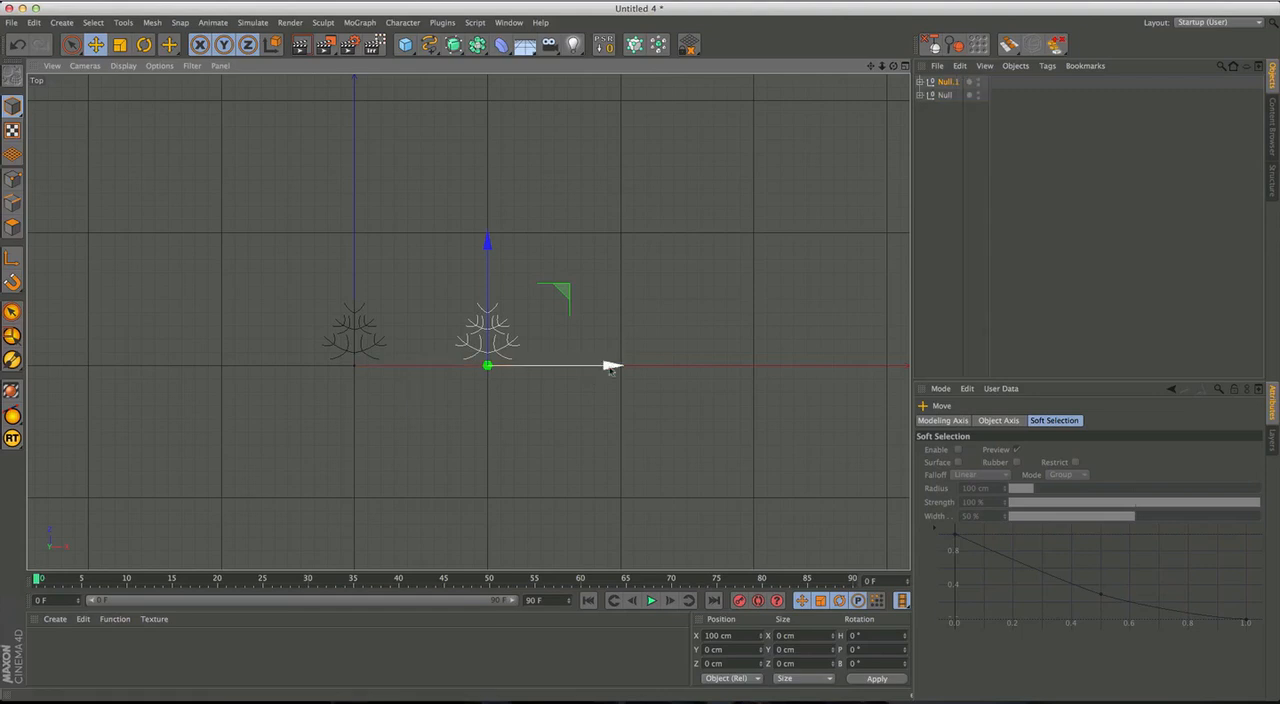
{"action": "scroll", "coordinate": [512, 372], "scroll_direction": "up", "scroll_amount": 5}
{"action": "middle_click_drag", "start_coordinate": [581, 328], "coordinate": [637, 363]}
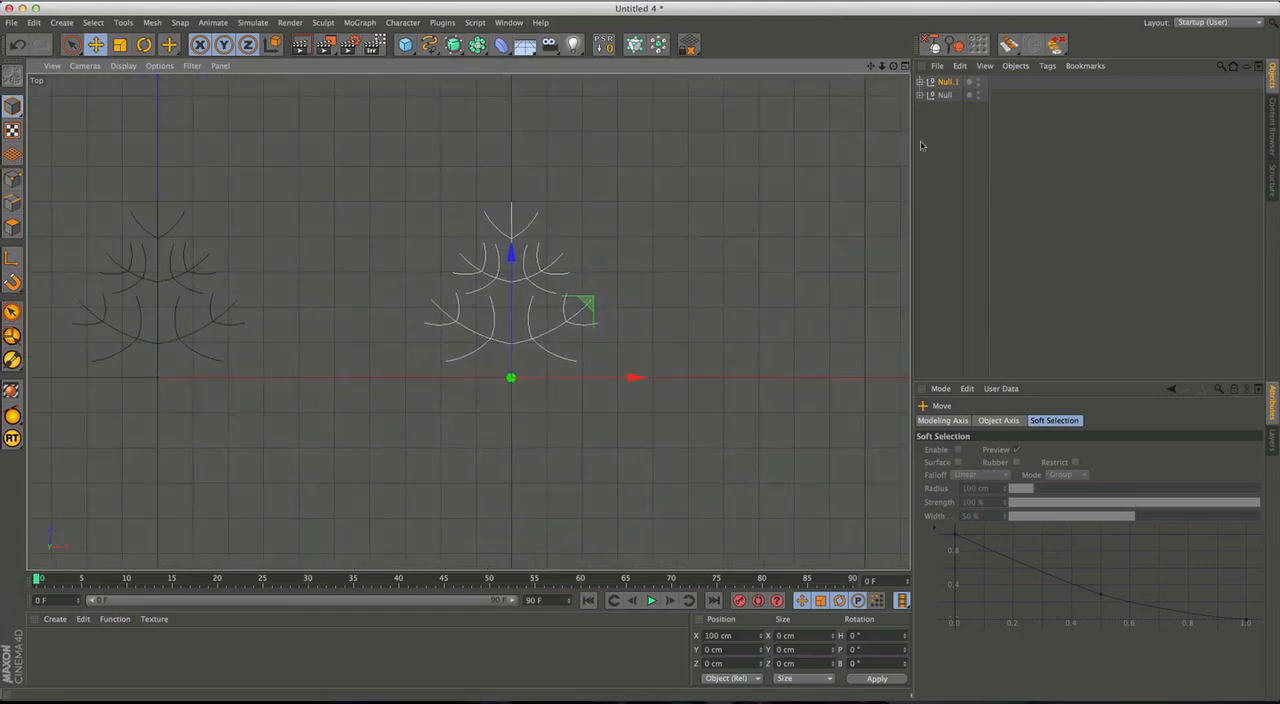
Expand the copied figure's hierarchy and disable its Symmetry object.
{"action": "left_click", "coordinate": [920, 81]}
{"action": "left_click", "coordinate": [955, 96]}
{"action": "left_click", "coordinate": [927, 95]}
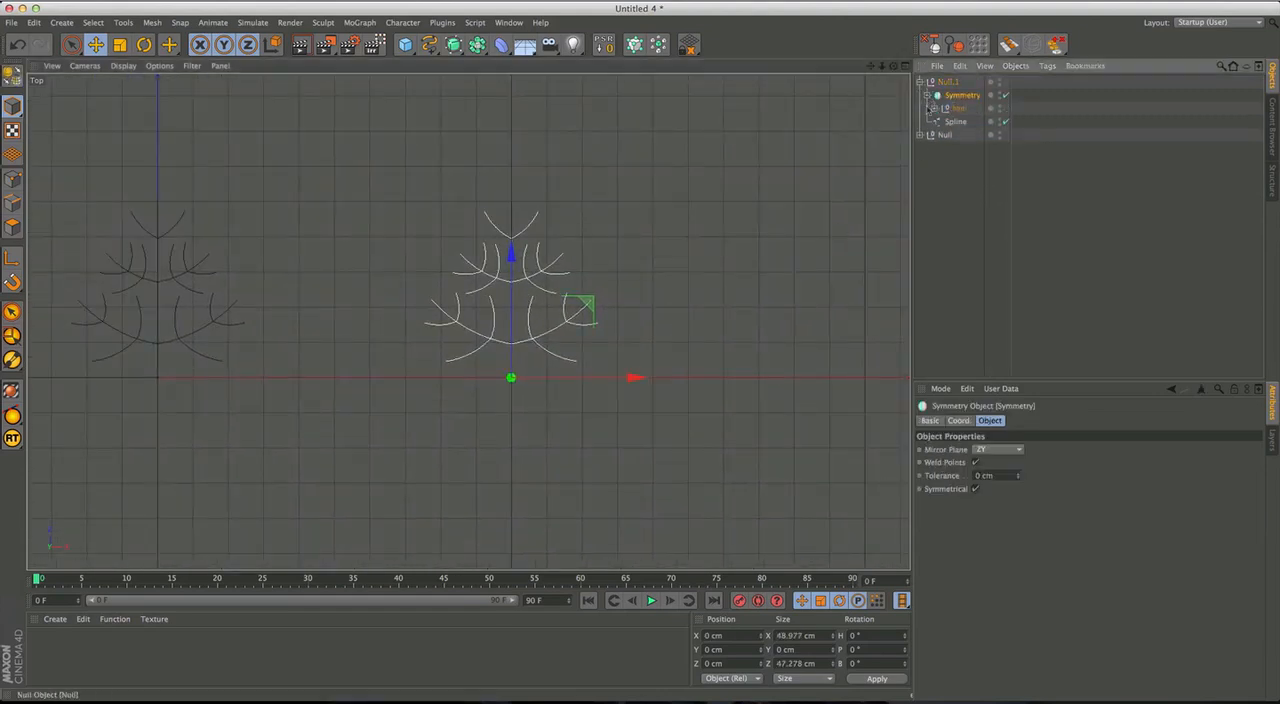
{"action": "left_click", "coordinate": [1004, 95]}
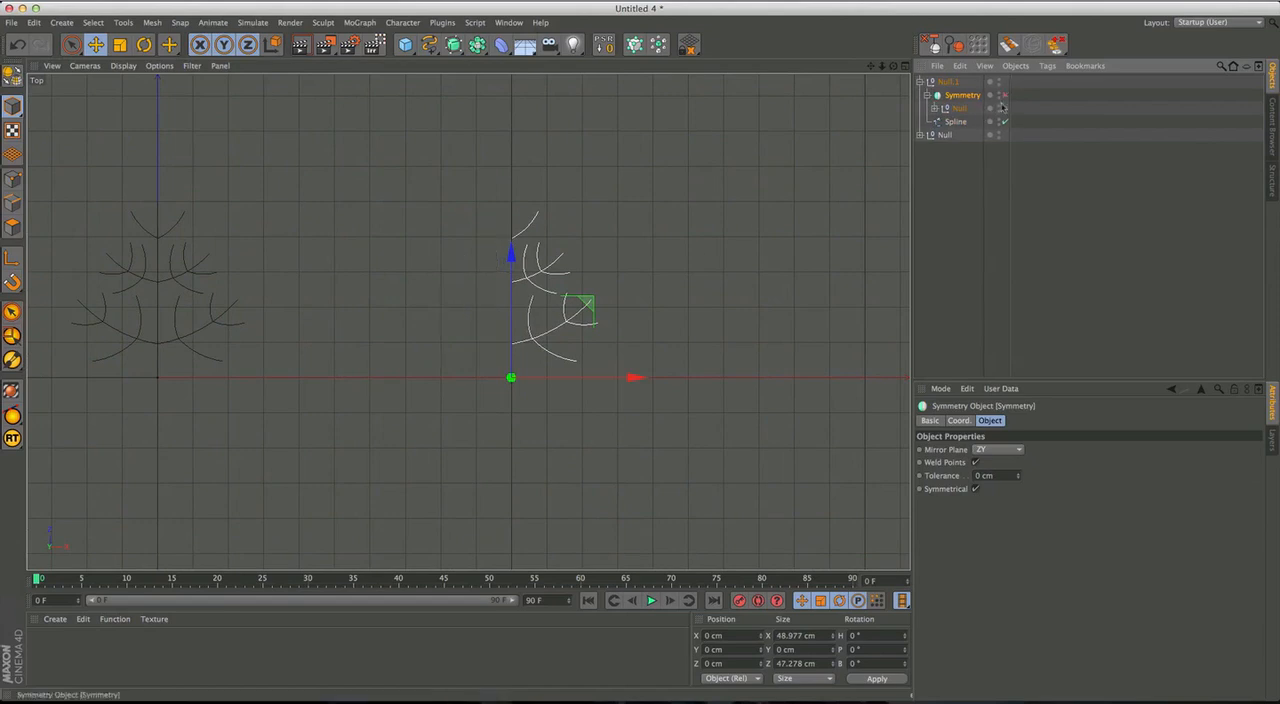
Delete the topmost branch spline and the outer twigs of the middle and lower branches in the copied figure.
{"action": "left_click", "coordinate": [603, 331]}
{"action": "left_click", "coordinate": [71, 45]}
{"action": "scroll", "coordinate": [586, 337], "scroll_direction": "up", "scroll_amount": 4}
{"action": "middle_click_drag", "start_coordinate": [608, 308], "coordinate": [606, 342], "text": "alt"}
{"action": "left_click", "coordinate": [510, 207]}
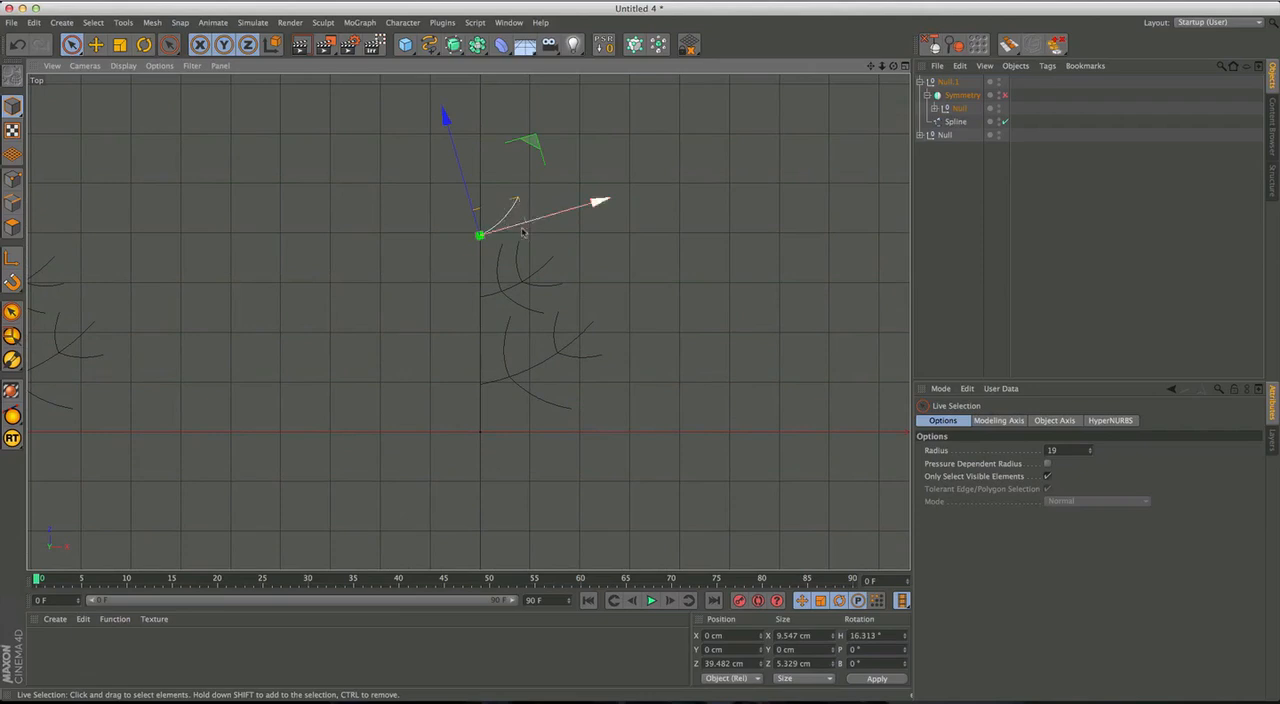
{"action": "key", "text": "Delete"}
{"action": "left_click", "coordinate": [555, 287]}
{"action": "key", "text": "Delete"}
{"action": "left_click", "coordinate": [517, 258]}
{"action": "key", "text": "Delete"}
{"action": "left_click", "coordinate": [590, 355]}
{"action": "key", "text": "Delete"}
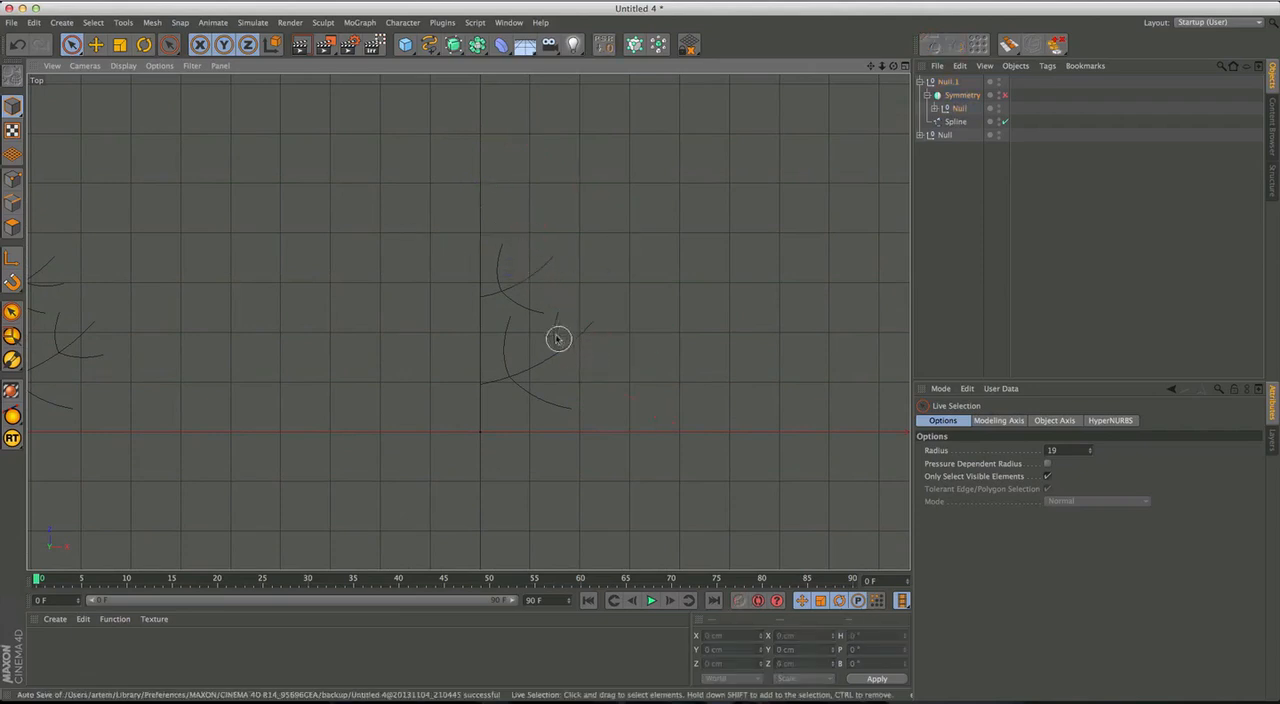
Enable snapping, move the lower branch's underside twig outward to about X 12.8, Z 14.2 cm, and rotate its heading to about -37°.
{"action": "key", "text": "e"}
{"action": "left_click", "coordinate": [538, 398]}
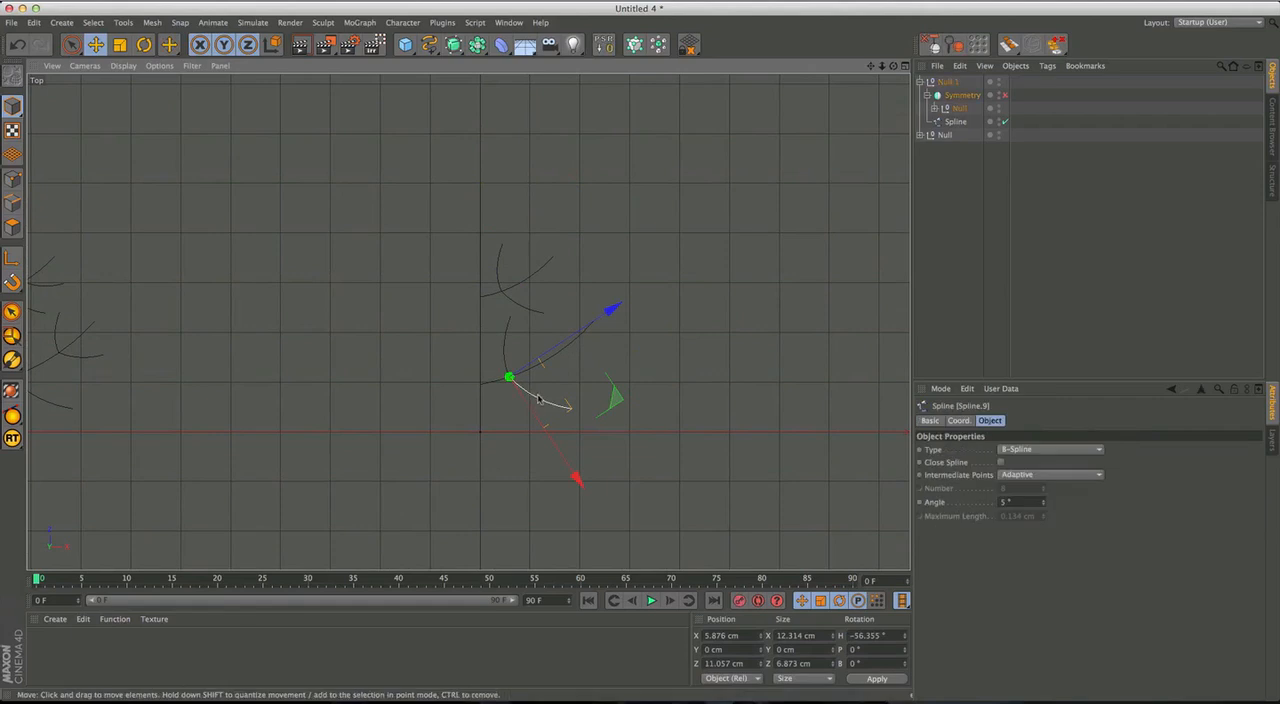
{"action": "key", "text": "shift+s"}
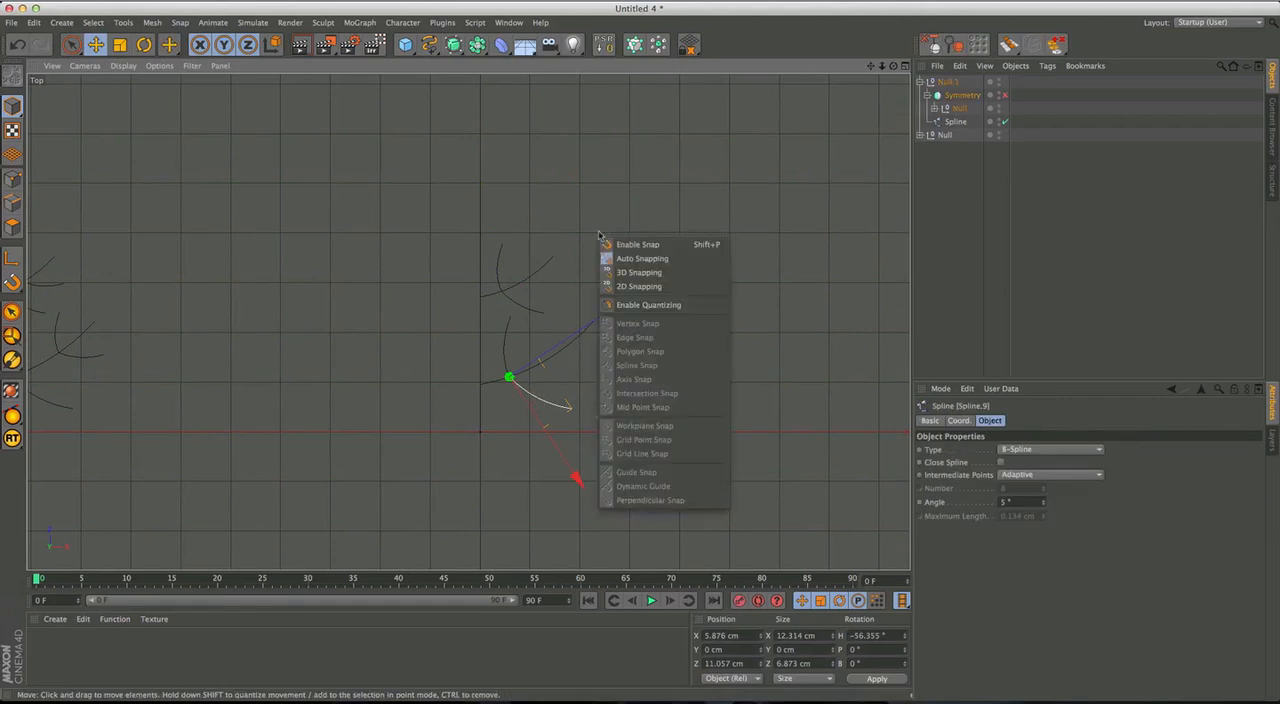
{"action": "left_click", "coordinate": [667, 242]}
{"action": "left_click_drag", "start_coordinate": [567, 377], "coordinate": [601, 361]}
{"action": "key", "text": "r"}
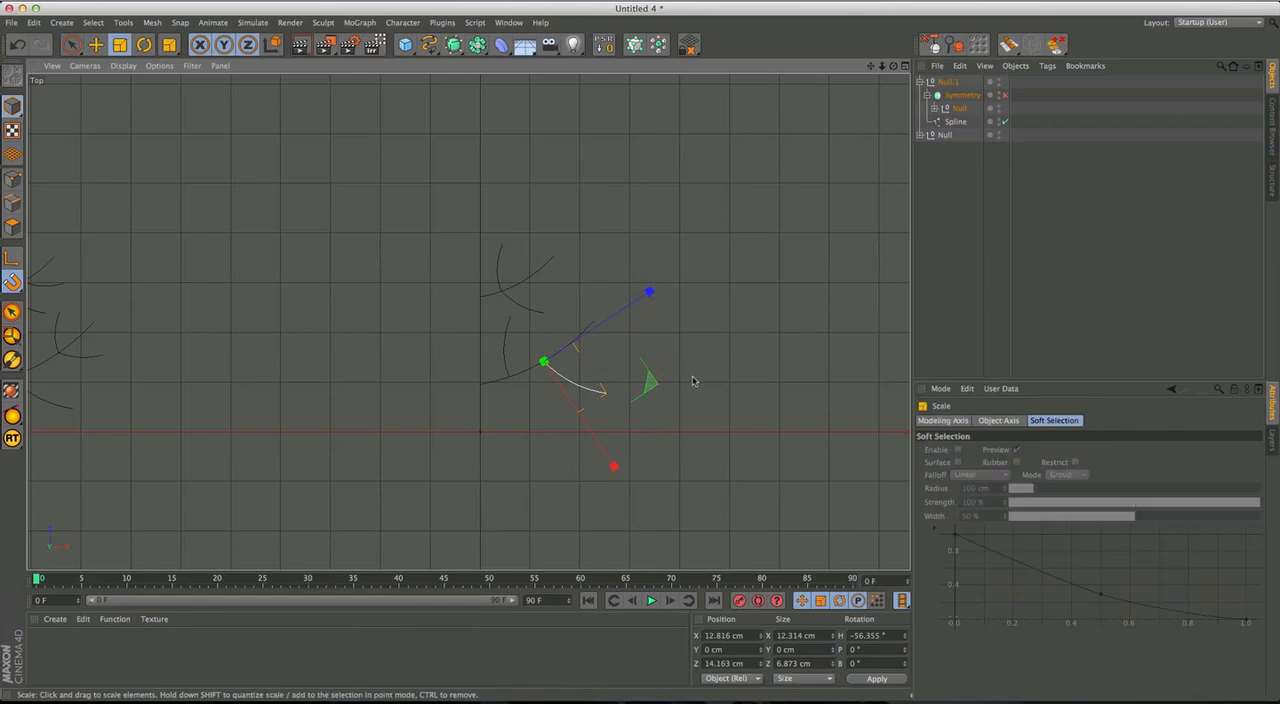
{"action": "left_click_drag", "start_coordinate": [691, 369], "coordinate": [574, 371]}
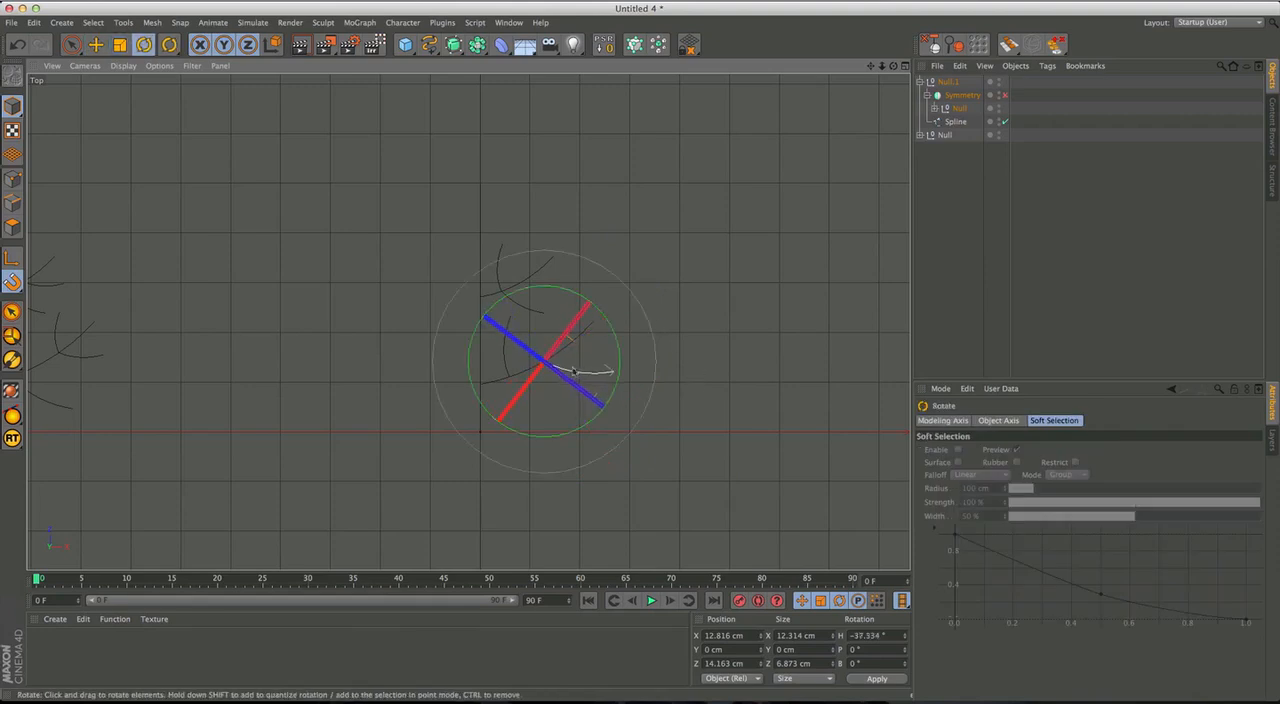
Move the lower branch's upper twig outward so it starts at the same junction as the underside twig.
{"action": "left_click", "coordinate": [505, 363]}
{"action": "key", "text": "e"}
{"action": "left_click_drag", "start_coordinate": [608, 314], "coordinate": [543, 354]}
Move the middle branch's underside twig outward to about X 8.2, Z 30.1 cm, rotate it outward and scale it down.
{"action": "left_click", "coordinate": [522, 306]}
{"action": "mouse_move", "coordinate": [544, 285]}
{"action": "left_mouse_down"}
{"action": "mouse_move", "coordinate": [522, 285]}
{"action": "mouse_move", "coordinate": [545, 298]}
{"action": "left_mouse_up"}
{"action": "key", "text": "r"}
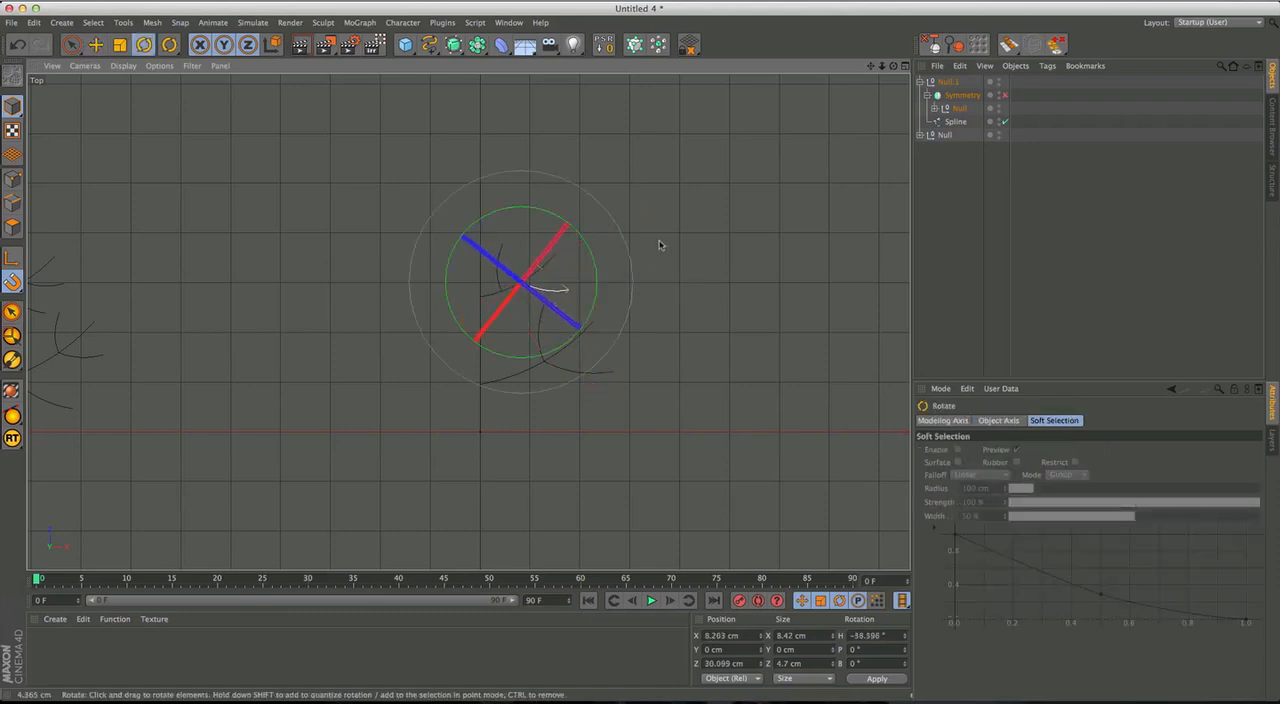
{"action": "key", "text": "t"}
{"action": "left_click_drag", "start_coordinate": [717, 260], "coordinate": [661, 263]}
Move the middle branch's upper twig to the underside twig's junction and scale it down to about 6.7 cm in X.
{"action": "left_click", "coordinate": [500, 267]}
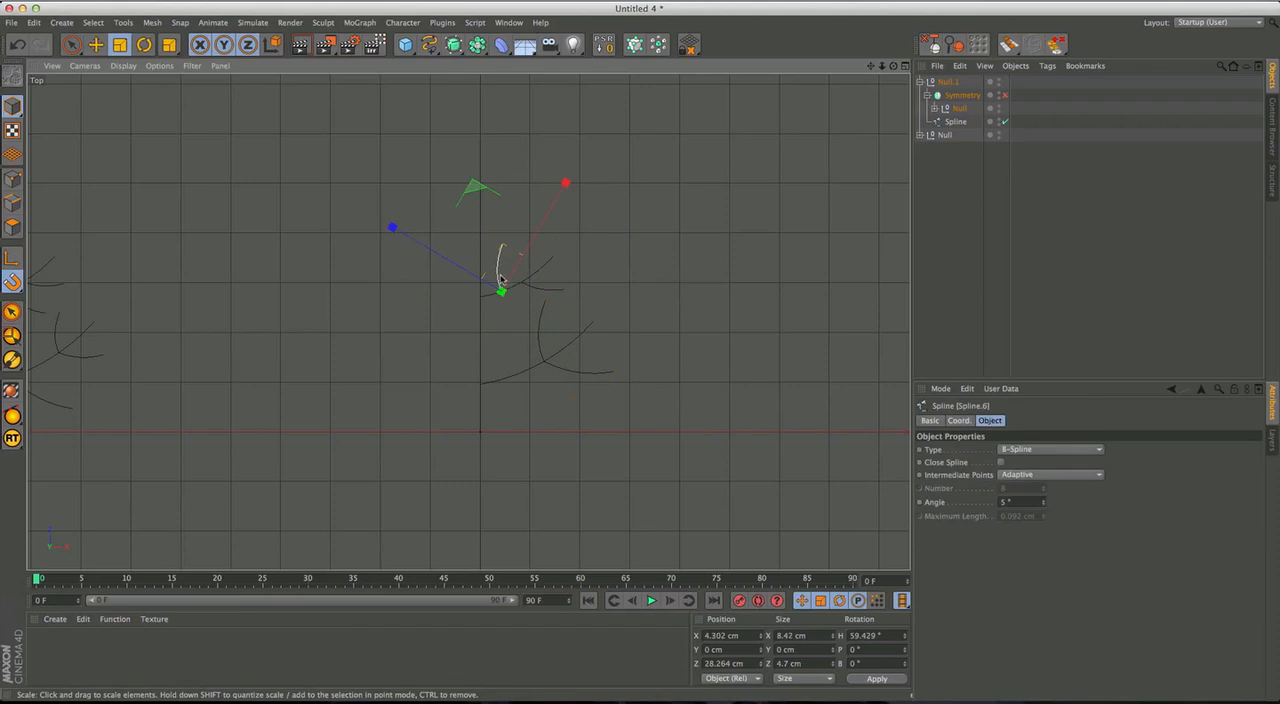
{"action": "key", "text": "e"}
{"action": "mouse_move", "coordinate": [503, 289]}
{"action": "left_mouse_down"}
{"action": "mouse_move", "coordinate": [578, 248]}
{"action": "mouse_move", "coordinate": [522, 285]}
{"action": "left_mouse_up"}
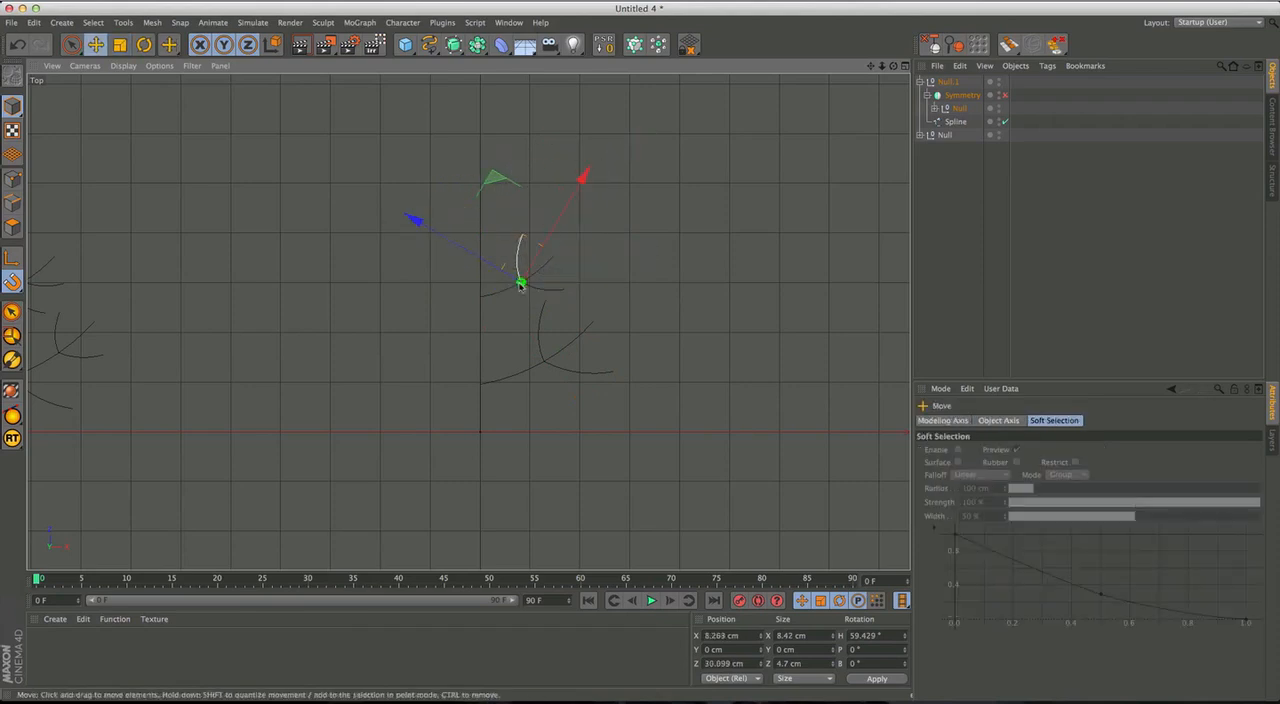
{"action": "key", "text": "t"}
{"action": "left_click_drag", "start_coordinate": [622, 237], "coordinate": [546, 280]}
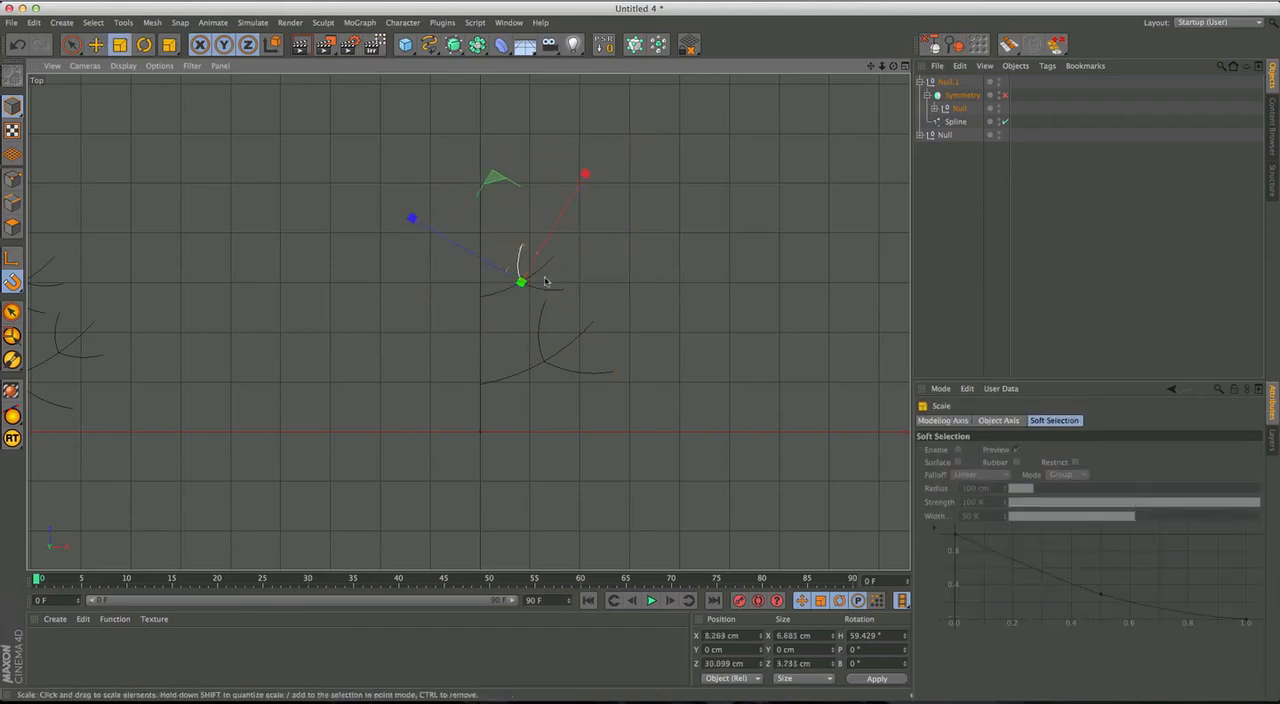
Move the middle branch and its two twigs together up the trunk to about Z 35.8 cm.
{"action": "left_click", "coordinate": [567, 285]}
{"action": "left_click", "coordinate": [510, 289]}
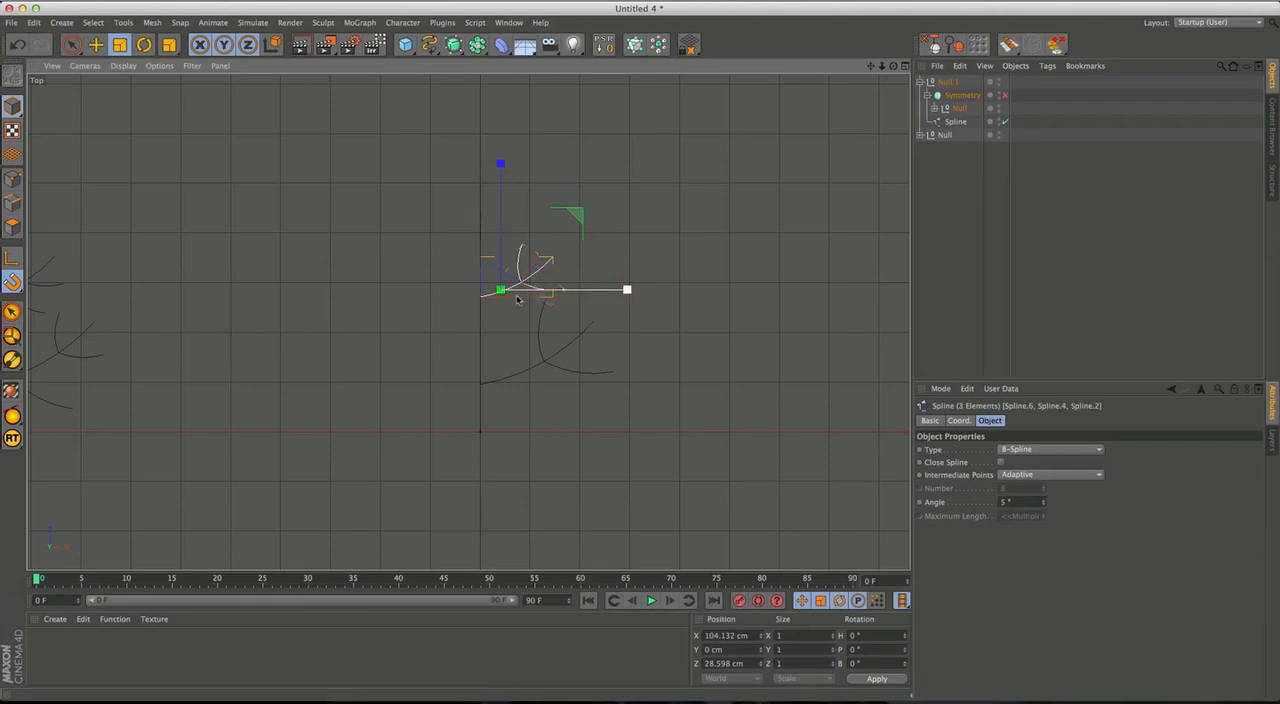
{"action": "key", "text": "e"}
{"action": "left_click_drag", "start_coordinate": [503, 199], "coordinate": [503, 162]}
Try scaling the middle branch group, and shift the axes of its three splines to the trunk at about Z 34.3 cm.
{"action": "key", "text": "t"}
{"action": "left_click_drag", "start_coordinate": [704, 246], "coordinate": [795, 233]}
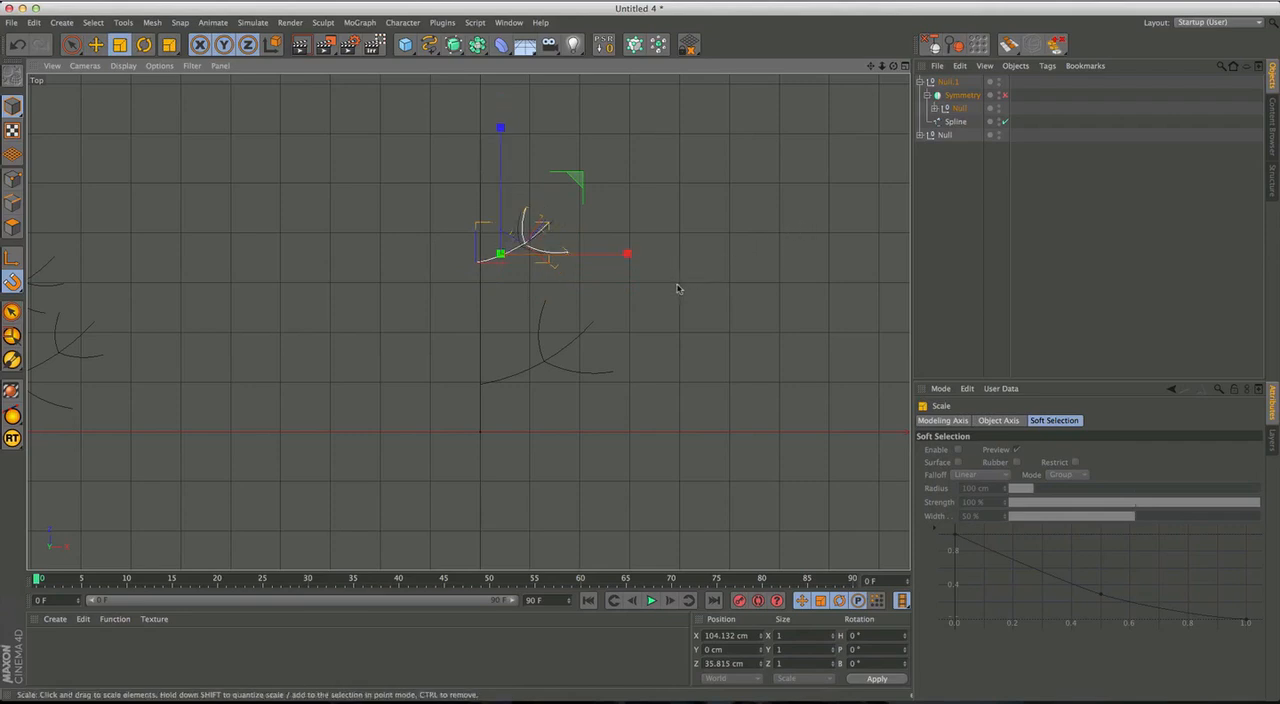
{"action": "key", "text": "e"}
{"action": "key", "text": "l"}
{"action": "left_click_drag", "start_coordinate": [531, 226], "coordinate": [518, 286]}
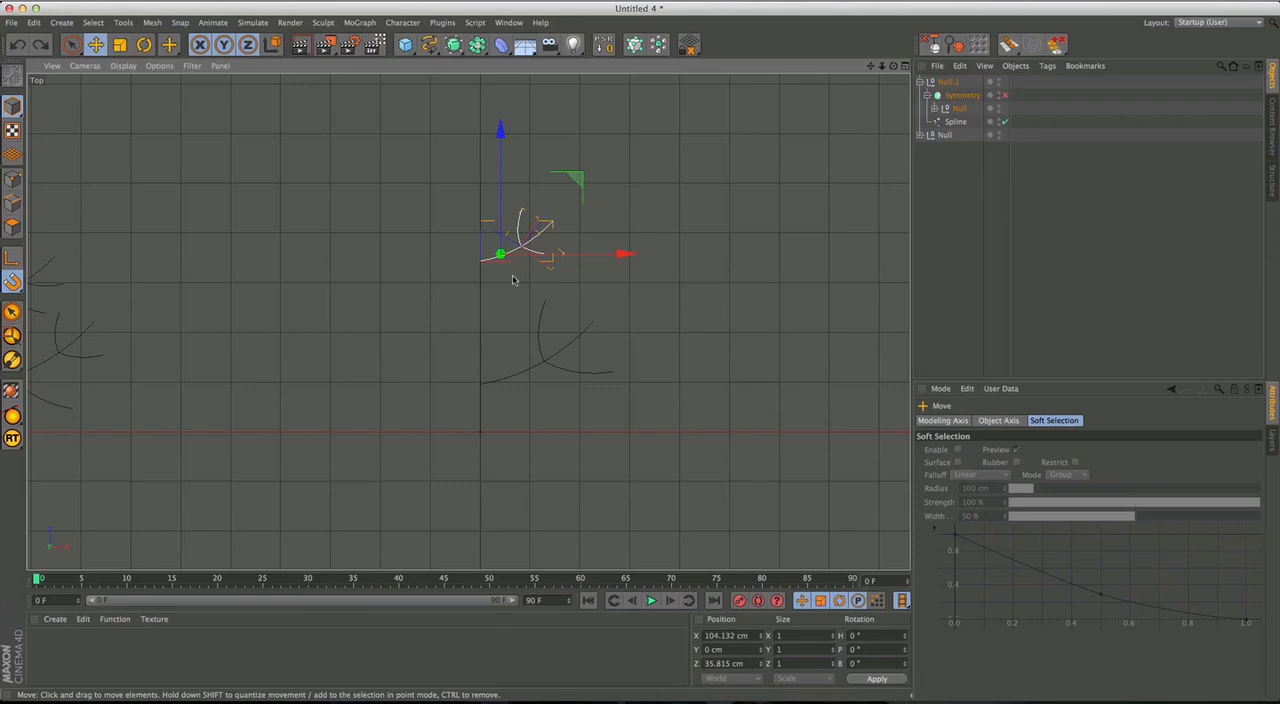
{"action": "key", "text": "l"}
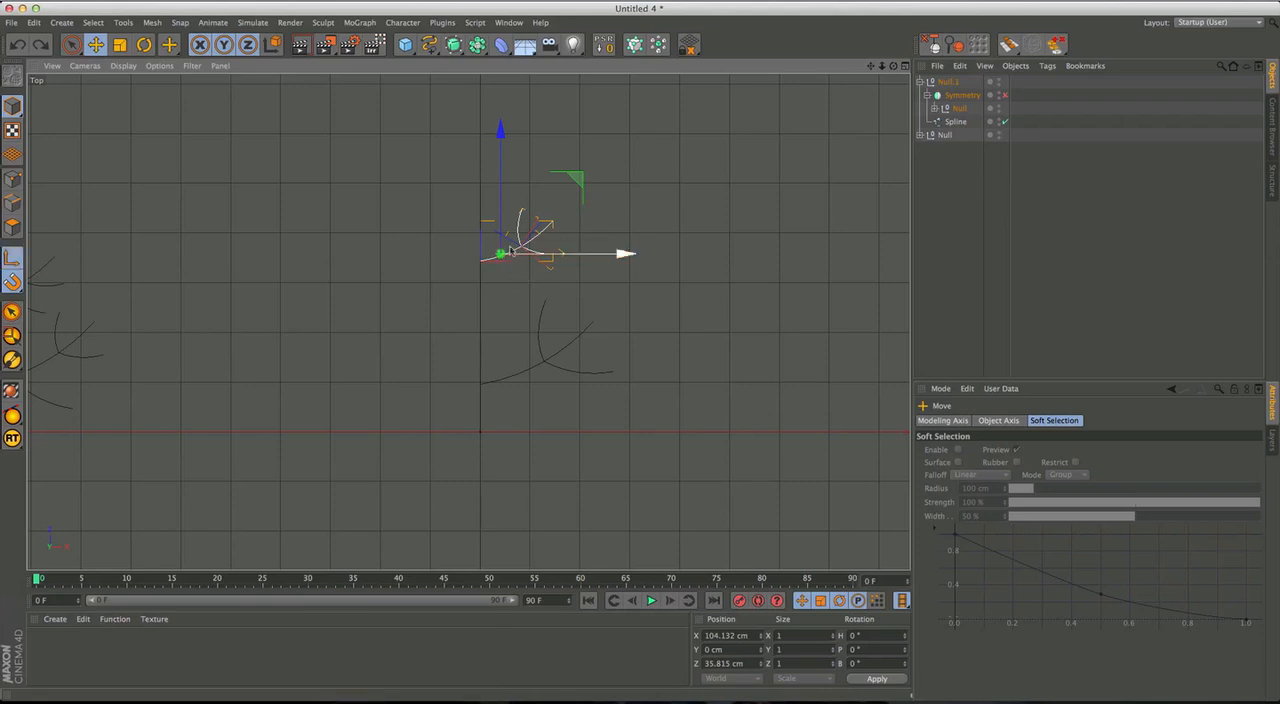
{"action": "mouse_move", "coordinate": [512, 262]}
{"action": "left_mouse_down"}
{"action": "mouse_move", "coordinate": [535, 250]}
{"action": "mouse_move", "coordinate": [492, 271]}
{"action": "left_mouse_up"}
Try enlarging the middle branch and its twigs from the trunk and adjusting the underside twig, and undo these changes.
{"action": "key", "text": "t"}
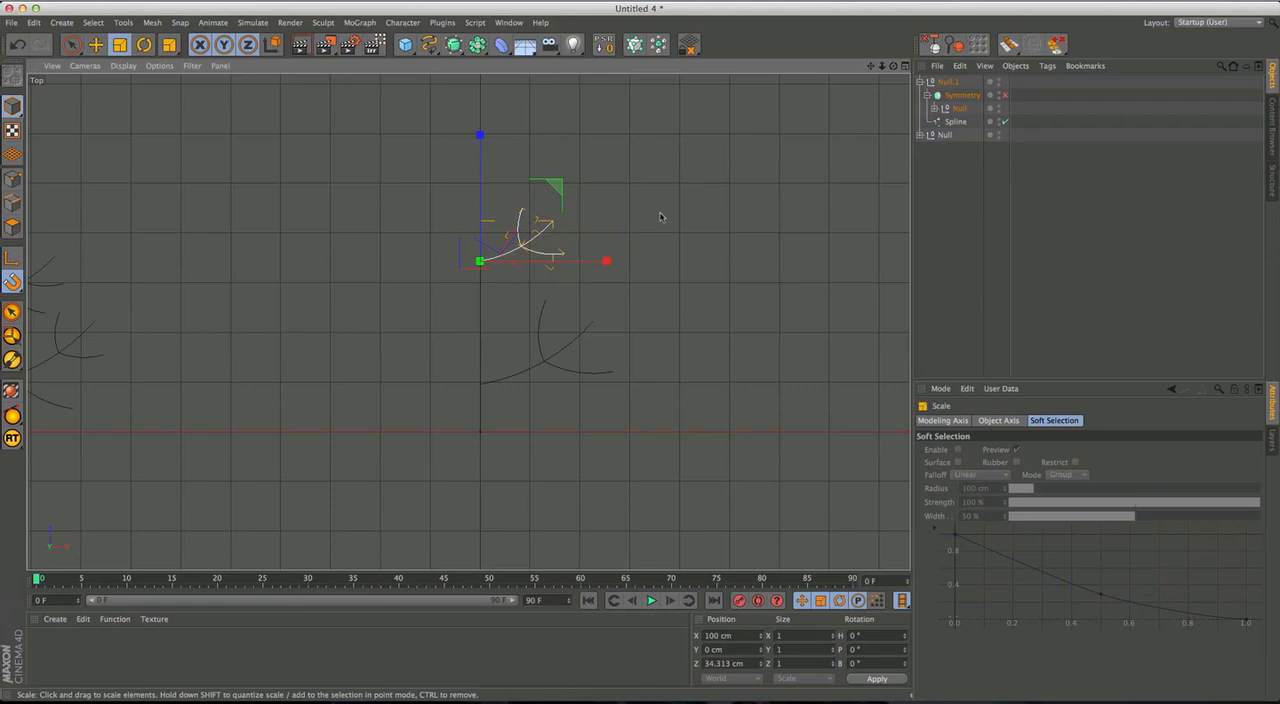
{"action": "mouse_move", "coordinate": [709, 166]}
{"action": "left_mouse_down"}
{"action": "mouse_move", "coordinate": [700, 186]}
{"action": "mouse_move", "coordinate": [717, 179]}
{"action": "left_mouse_up"}
{"action": "left_click", "coordinate": [702, 218]}
{"action": "left_click", "coordinate": [563, 254]}
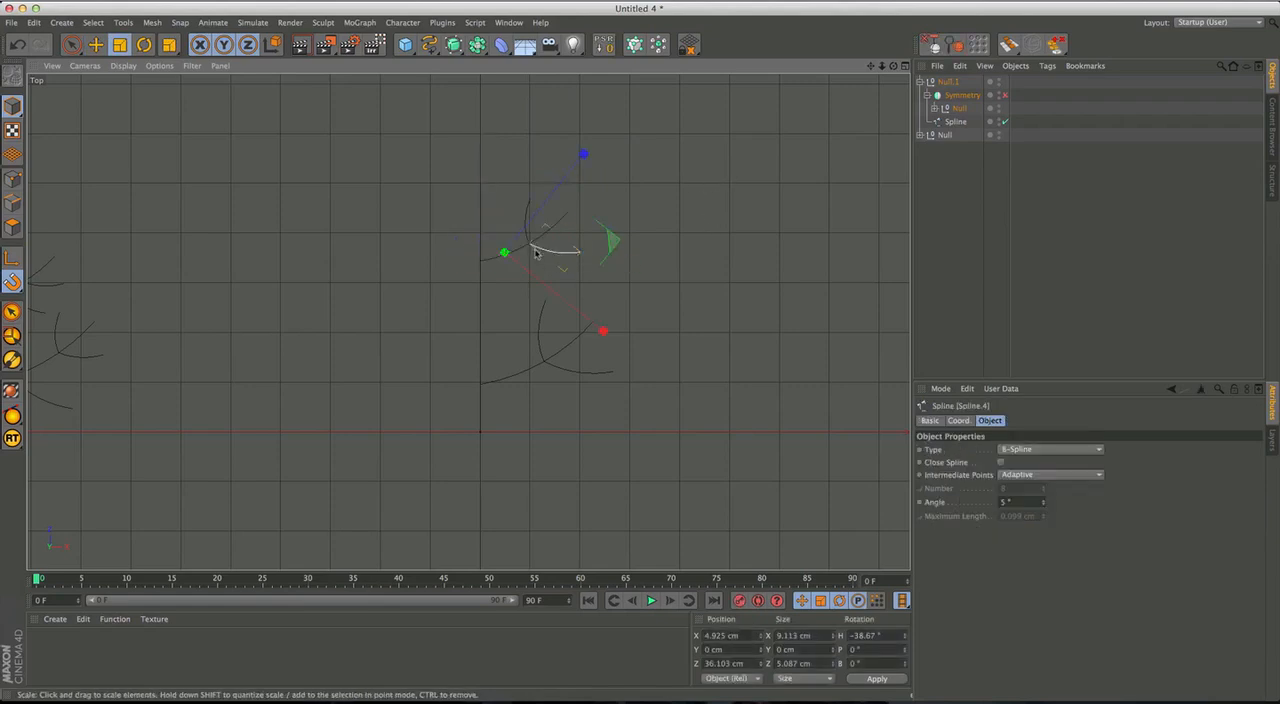
{"action": "key", "text": "e"}
{"action": "left_click_drag", "start_coordinate": [505, 252], "coordinate": [510, 255]}
{"action": "key", "text": "super+z"}
{"action": "key", "text": "super+z"}
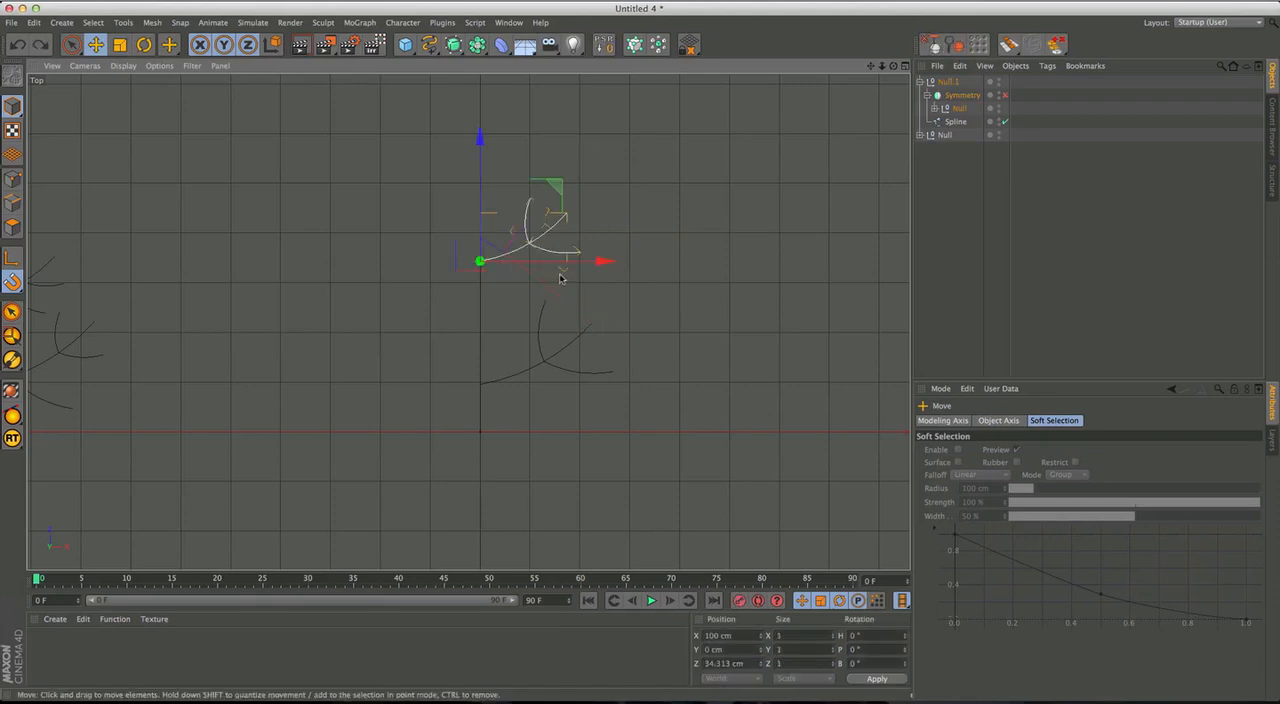
{"action": "key", "text": "super+z"}
Try scaling the middle branch splines again and undo the attempt.
{"action": "key", "text": "super+z"}
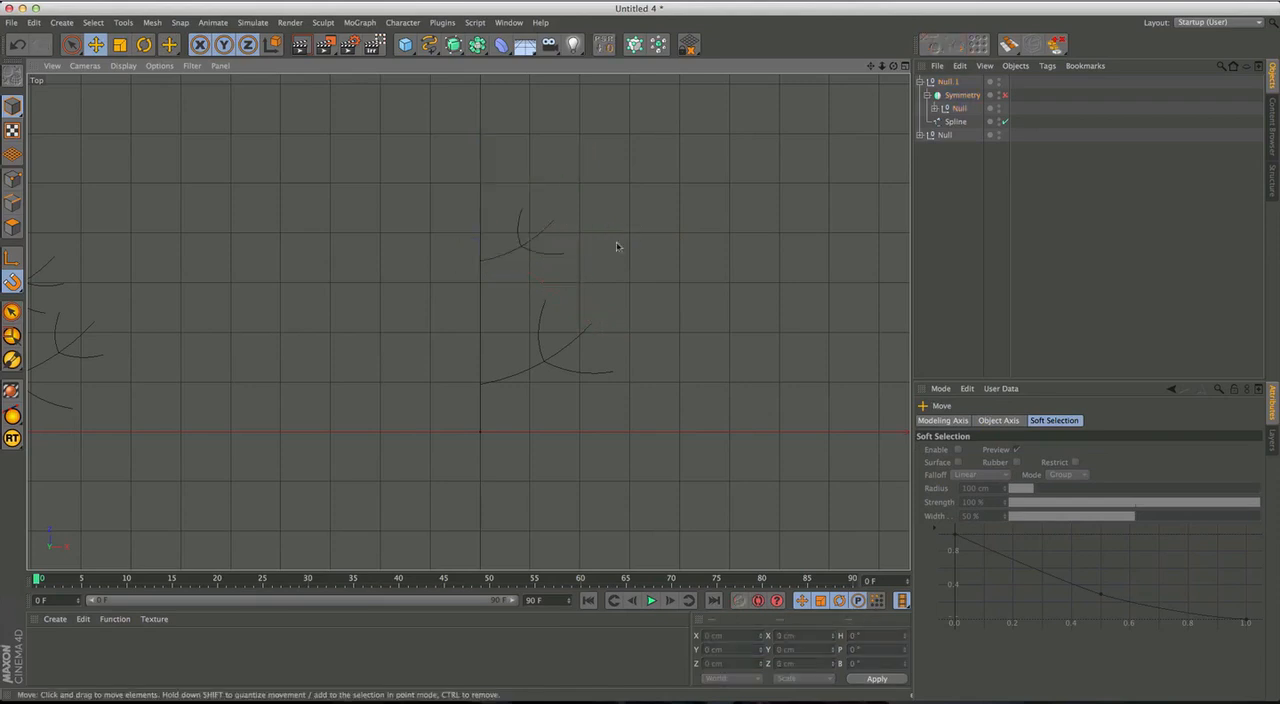
{"action": "left_click", "coordinate": [546, 251]}
{"action": "key", "text": "t"}
{"action": "left_click_drag", "start_coordinate": [645, 203], "coordinate": [715, 162]}
{"action": "left_click", "coordinate": [603, 239]}
{"action": "left_click", "coordinate": [538, 257]}
{"action": "key", "text": "super+z"}
{"action": "key", "text": "super+z"}
{"action": "key", "text": "super+z"}
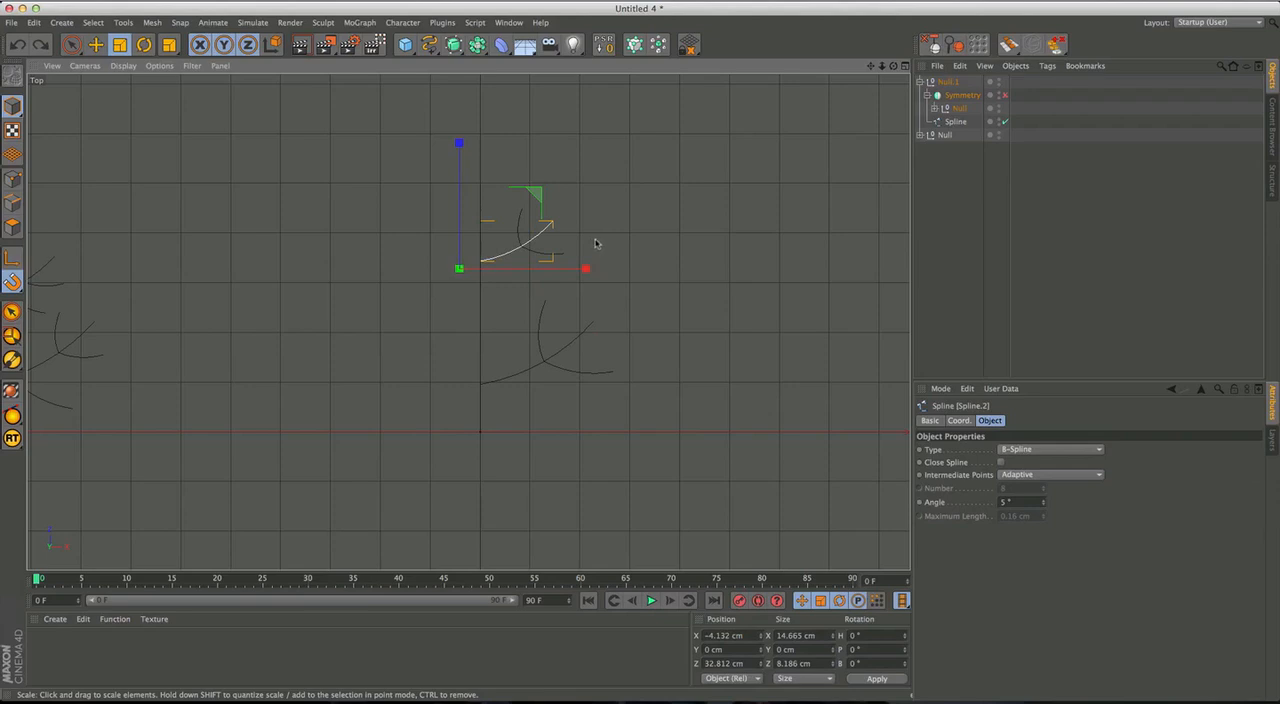
Move the middle branch's axis to its trunk end and its twigs' axes to their shared junction.
{"action": "left_click", "coordinate": [506, 261]}
{"action": "key", "text": "e"}
{"action": "key", "text": "l"}
{"action": "left_click_drag", "start_coordinate": [516, 294], "coordinate": [521, 247]}
{"action": "key", "text": "l"}
{"action": "left_click", "coordinate": [534, 258]}
{"action": "left_click", "coordinate": [518, 230]}
{"action": "key", "text": "l"}
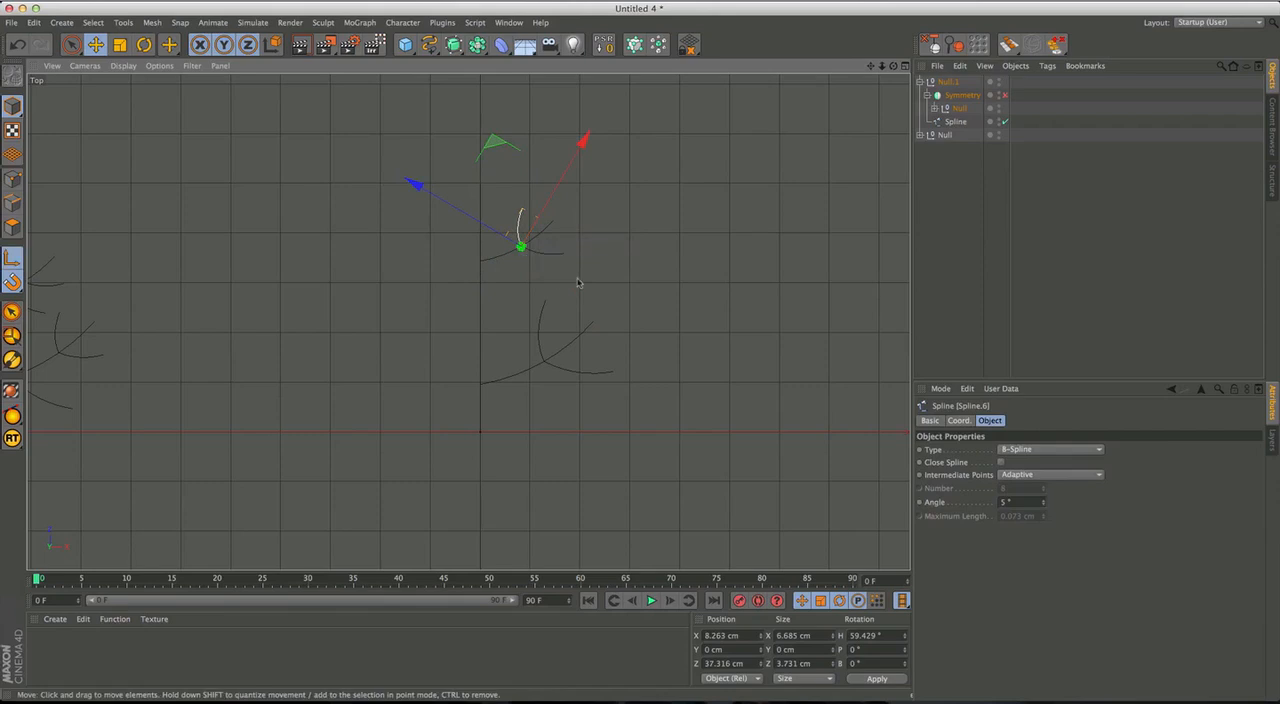
{"action": "key", "text": "l"}
Select only the middle branch spline and scale it up slightly from its trunk end.
{"action": "left_click", "coordinate": [587, 259]}
{"action": "left_click", "coordinate": [546, 253]}
{"action": "left_click", "coordinate": [512, 275]}
{"action": "left_click", "coordinate": [499, 261]}
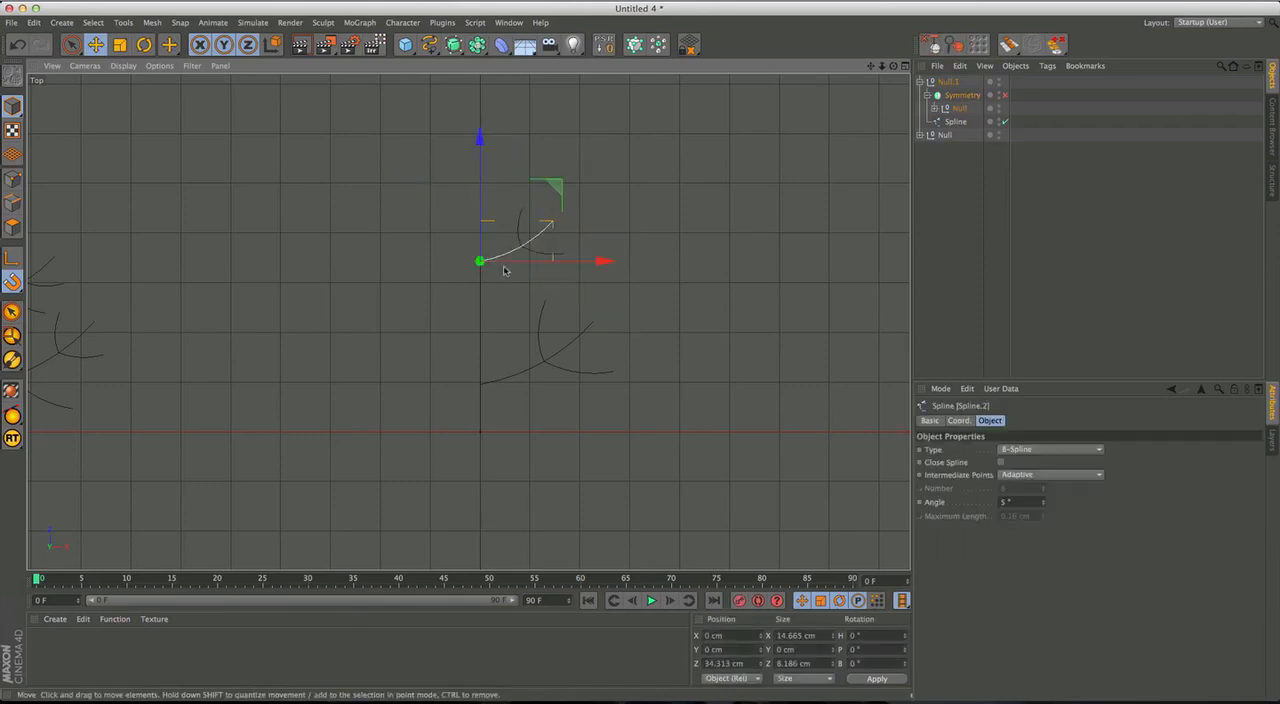
{"action": "key", "text": "t"}
{"action": "left_click_drag", "start_coordinate": [592, 243], "coordinate": [581, 220]}
Try rotating the middle branch's underside twig and undo the rotation.
{"action": "left_click", "coordinate": [552, 257]}
{"action": "left_click", "coordinate": [550, 257]}
{"action": "key", "text": "r"}
{"action": "left_click_drag", "start_coordinate": [598, 254], "coordinate": [523, 255]}
{"action": "key", "text": "super+z"}
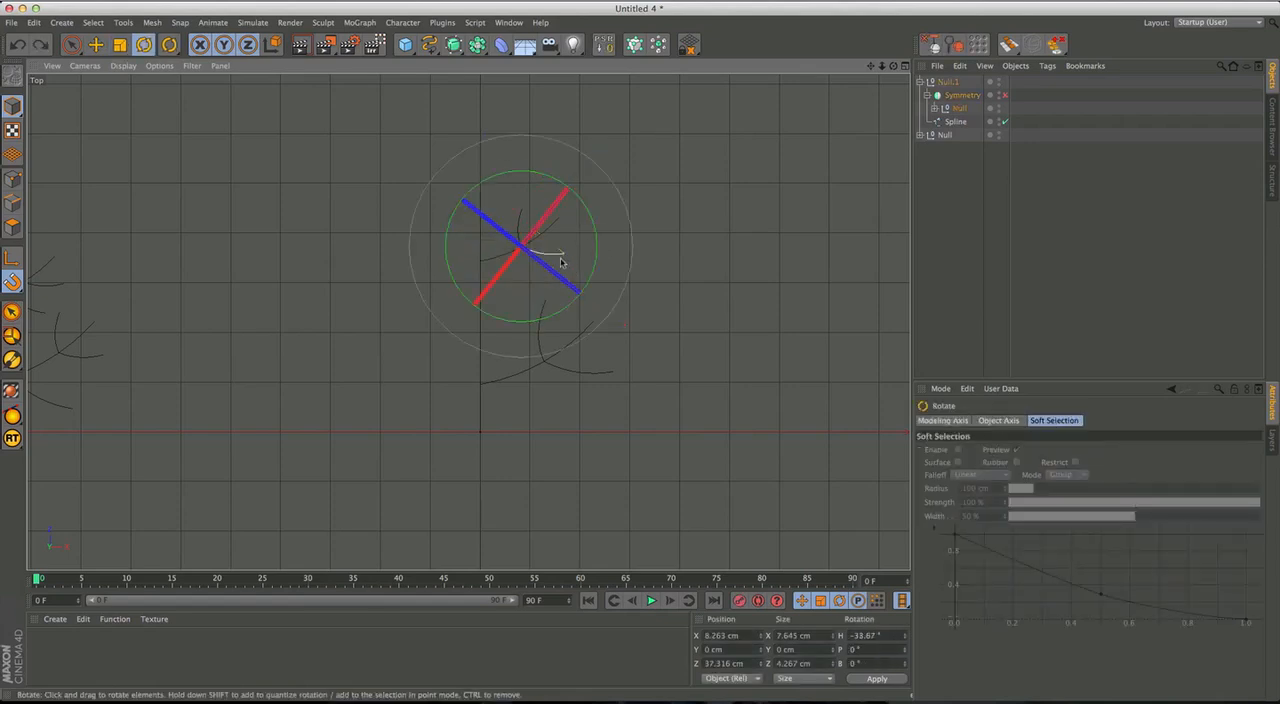
Move the middle branch's twigs to a shared junction on the branch at about X 6.9 cm, Z 36.4 cm.
{"action": "key", "text": "e"}
{"action": "left_click_drag", "start_coordinate": [675, 235], "coordinate": [514, 250]}
{"action": "left_click", "coordinate": [523, 243]}
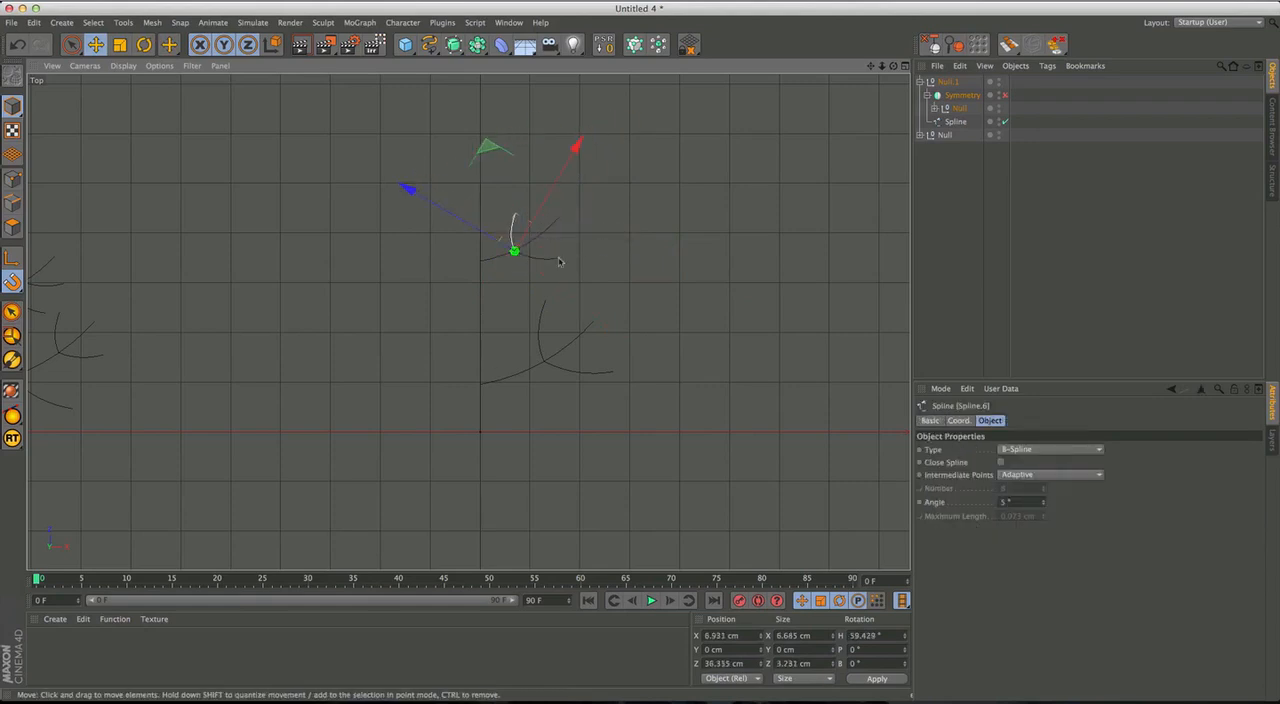
Scale up the middle branch's upper twig to about 7.7 cm wide and its underside twig to about 8.5 cm.
{"action": "key", "text": "t"}
{"action": "left_click_drag", "start_coordinate": [636, 190], "coordinate": [680, 149]}
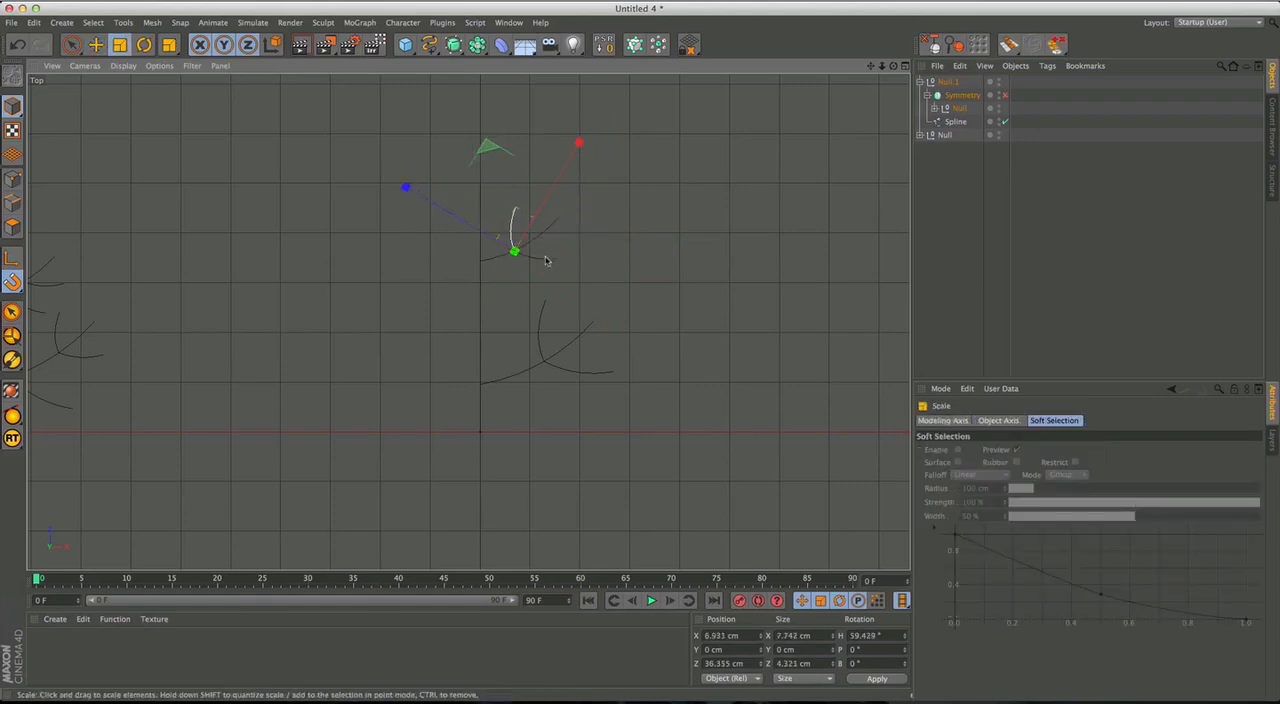
{"action": "left_click", "coordinate": [546, 259]}
{"action": "left_click_drag", "start_coordinate": [625, 245], "coordinate": [667, 230]}
{"action": "middle_click_drag", "start_coordinate": [556, 250], "coordinate": [564, 259], "text": "alt"}
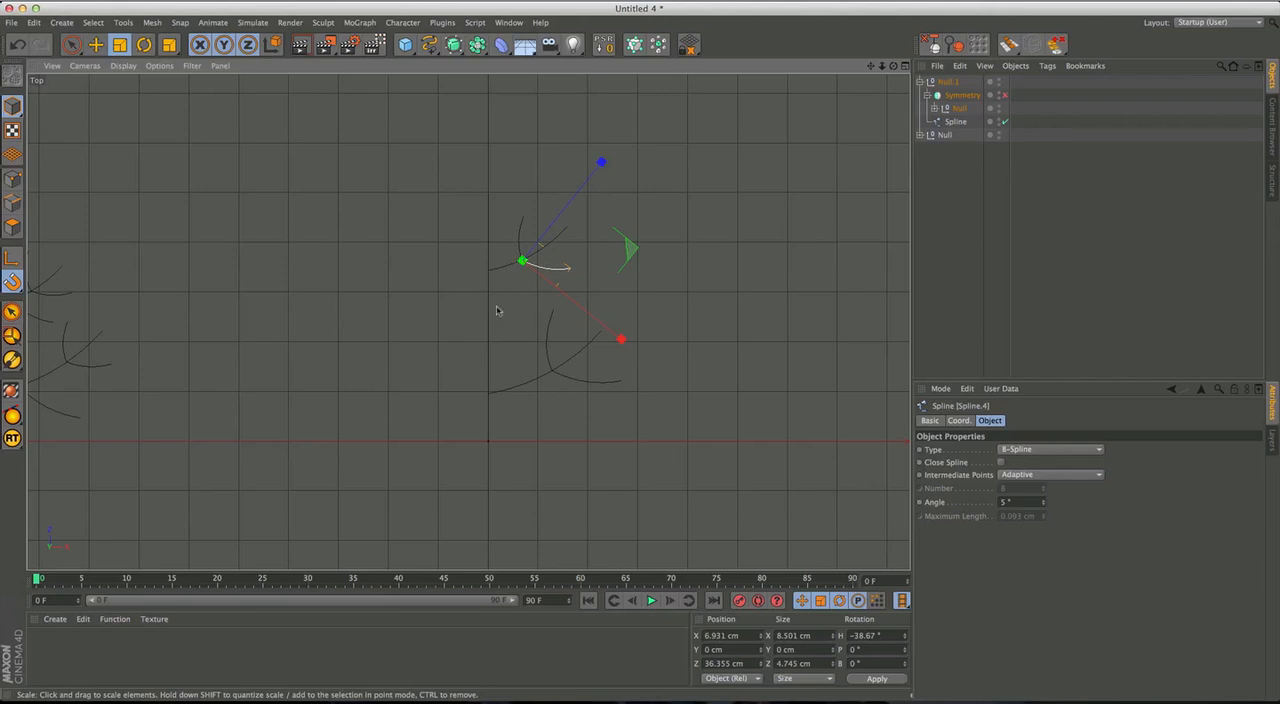
Re-enable the Symmetry object of the second figure, Null.1, and clear the selection.
{"action": "middle_click_drag", "start_coordinate": [492, 324], "coordinate": [556, 307], "text": "alt"}
{"action": "right_click_drag", "start_coordinate": [556, 307], "coordinate": [508, 308], "text": "alt"}
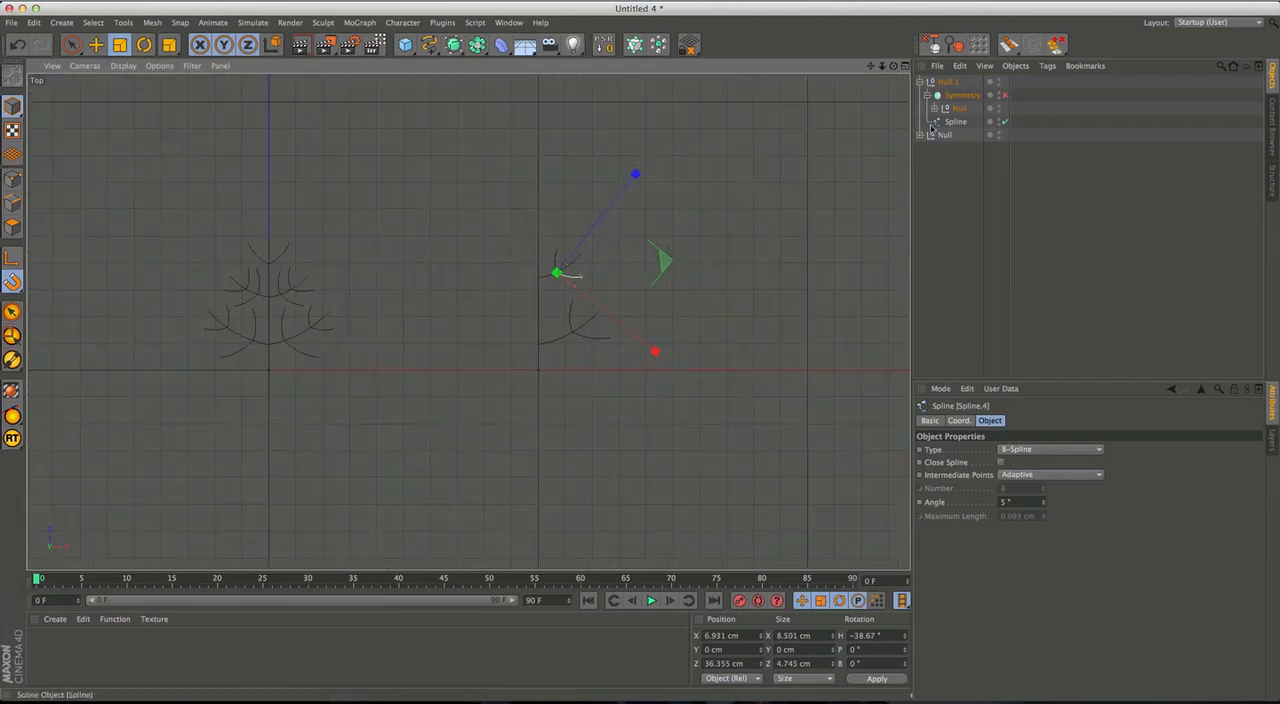
{"action": "left_click", "coordinate": [1005, 95]}
{"action": "left_click", "coordinate": [946, 170]}
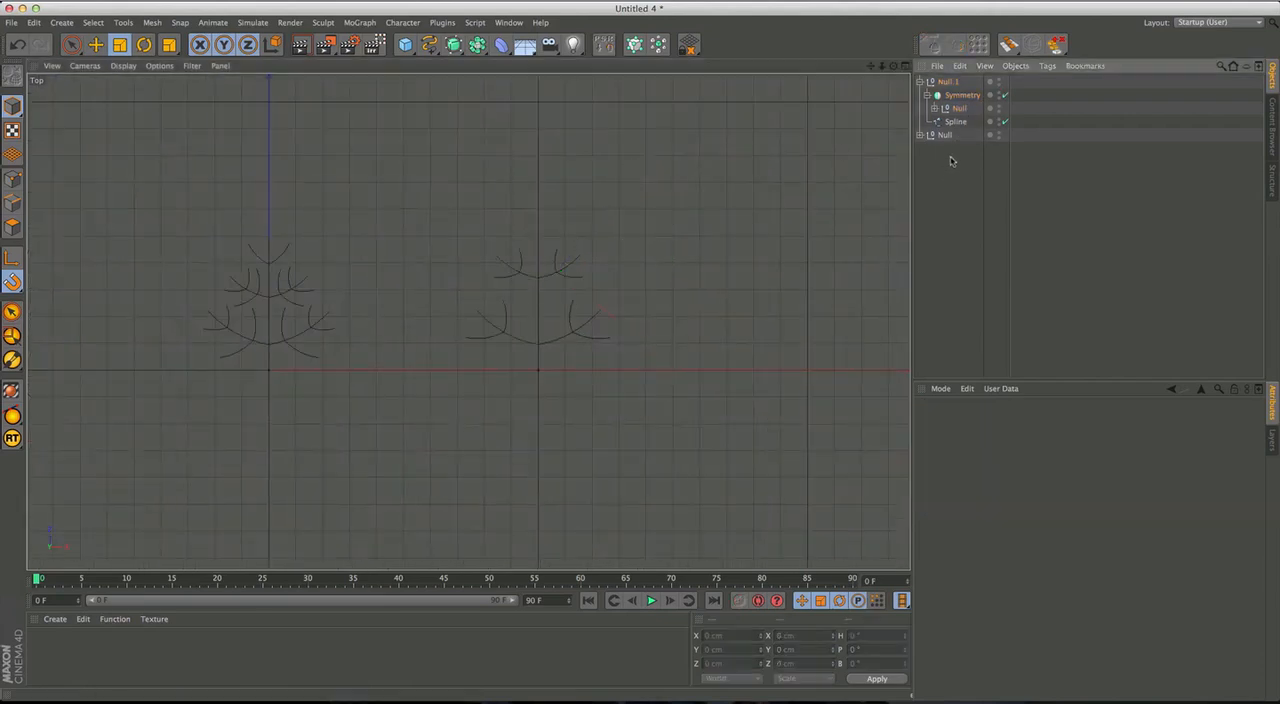
Duplicate the second figure and place the copy beside it at X 200 cm.
{"action": "left_click", "coordinate": [948, 82]}
{"action": "left_click", "coordinate": [920, 82]}
{"action": "key", "text": "e"}
{"action": "middle_click_drag", "start_coordinate": [700, 350], "coordinate": [531, 349], "text": "alt"}
{"action": "left_click_drag", "start_coordinate": [476, 367], "coordinate": [745, 368], "text": "ctrl"}
{"action": "middle_click_drag", "start_coordinate": [714, 336], "coordinate": [652, 355], "text": "alt"}
{"action": "left_click", "coordinate": [952, 150]}
Delete both twigs from the lower branch of the third figure.
{"action": "left_click", "coordinate": [920, 82]}
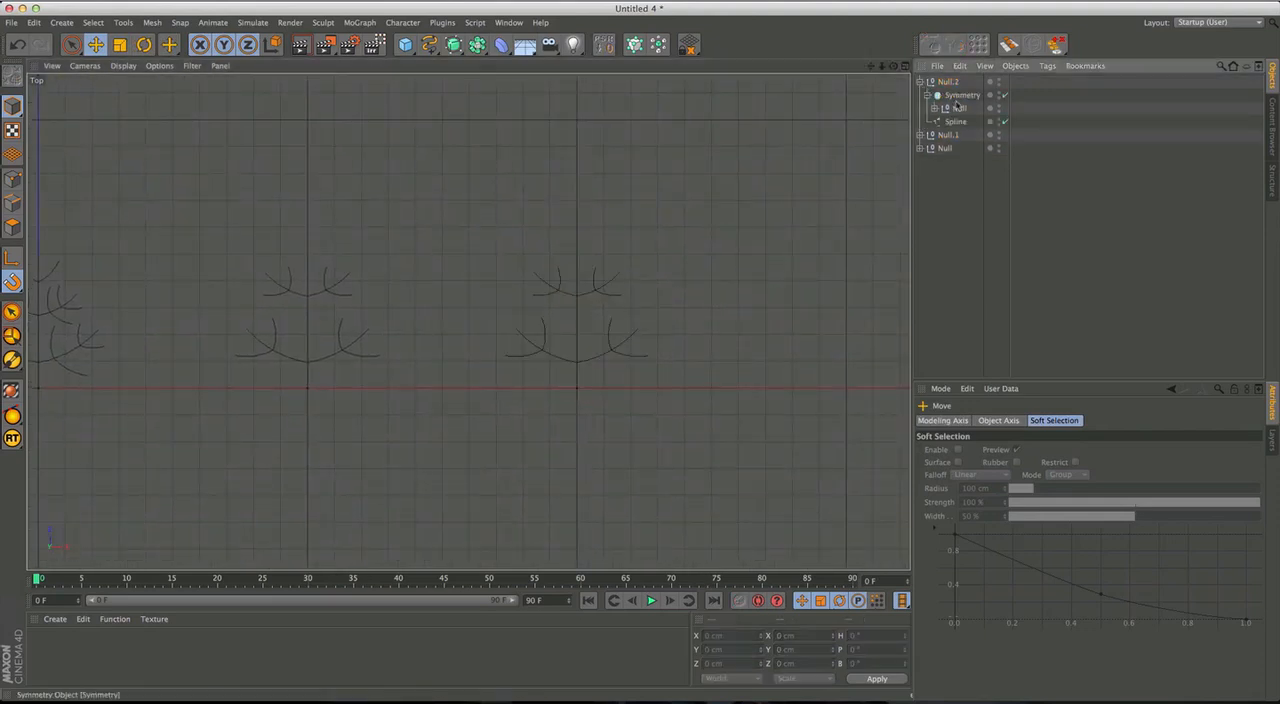
{"action": "left_click", "coordinate": [956, 97]}
{"action": "left_click", "coordinate": [958, 109]}
{"action": "left_click", "coordinate": [935, 108]}
{"action": "left_click", "coordinate": [968, 122]}
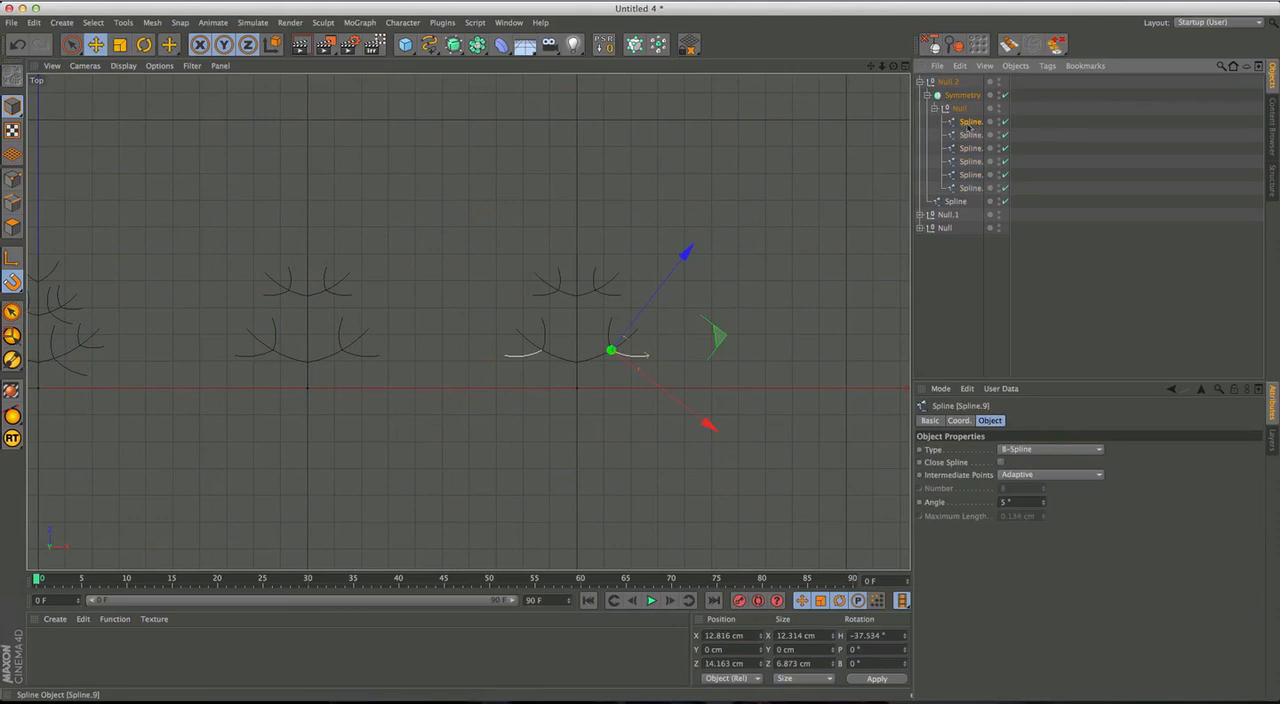
{"action": "left_click", "coordinate": [640, 357]}
{"action": "key", "text": "super+z"}
{"action": "key", "text": "Delete"}
{"action": "left_click", "coordinate": [611, 330]}
{"action": "left_click", "coordinate": [610, 332]}
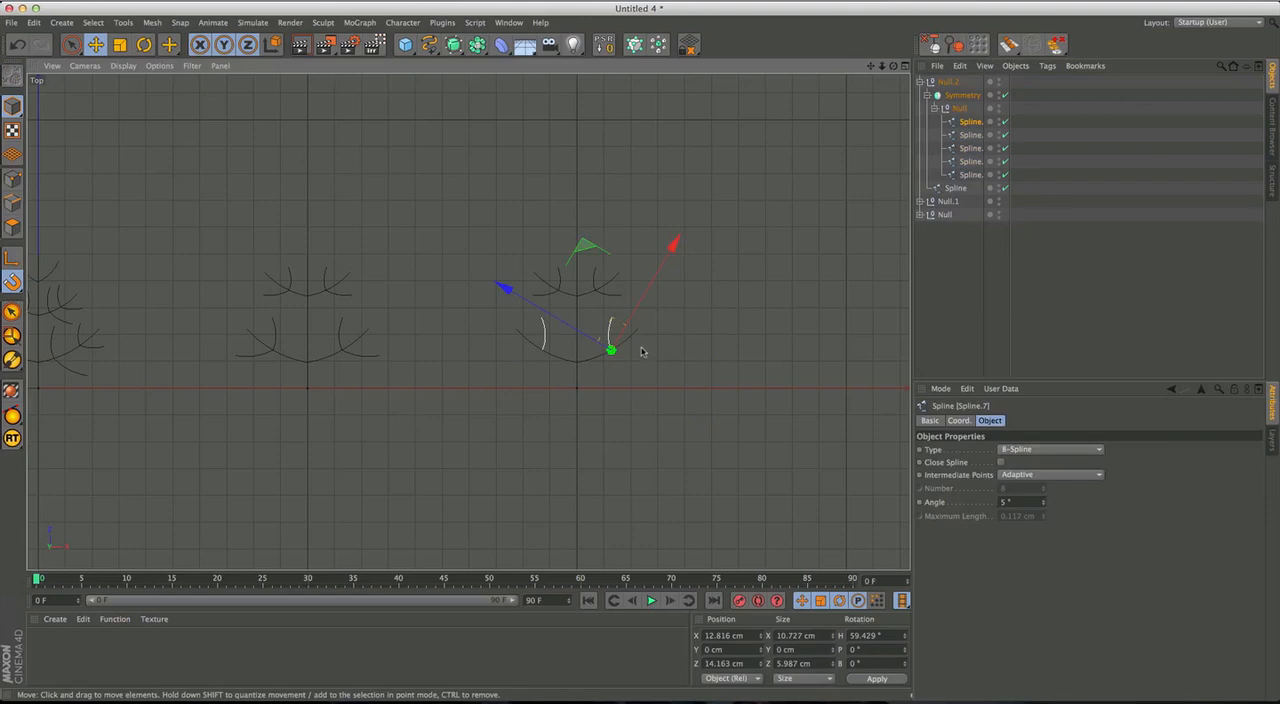
{"action": "key", "text": "Delete"}
Activate Live Selection and disable the third figure's Symmetry object so only the original half remains.
{"action": "left_click", "coordinate": [611, 295]}
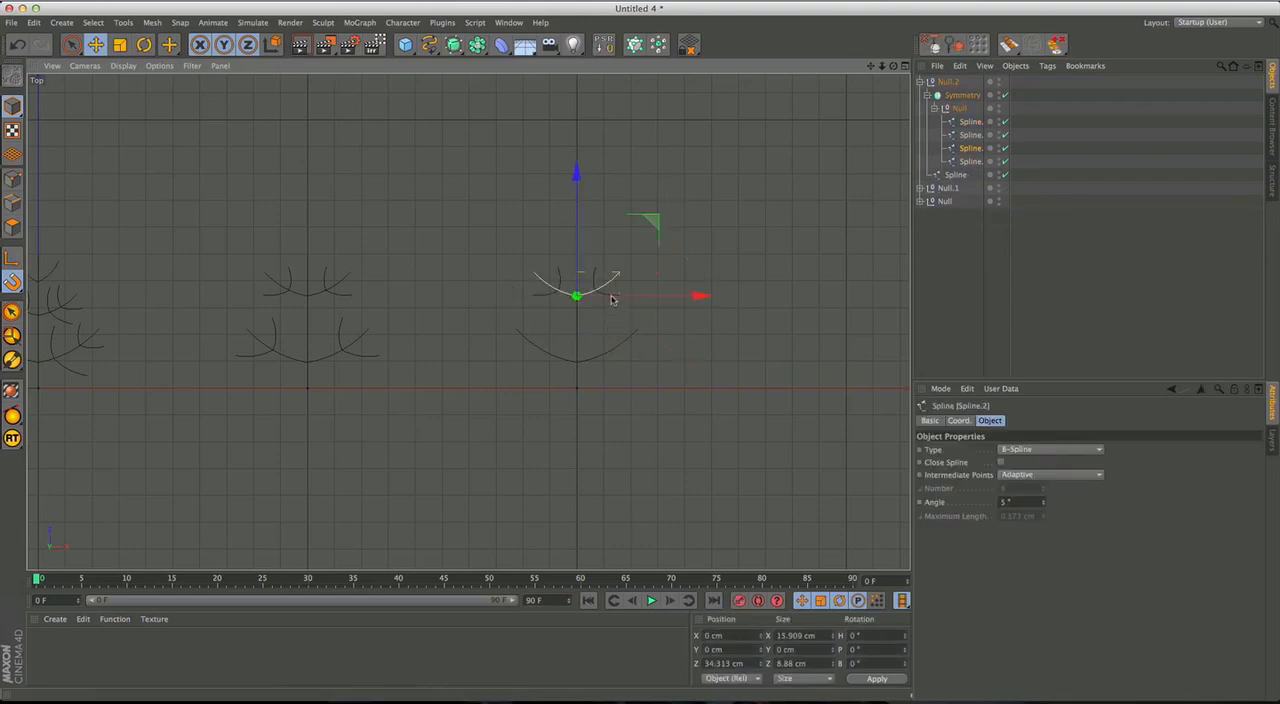
{"action": "left_click", "coordinate": [611, 306]}
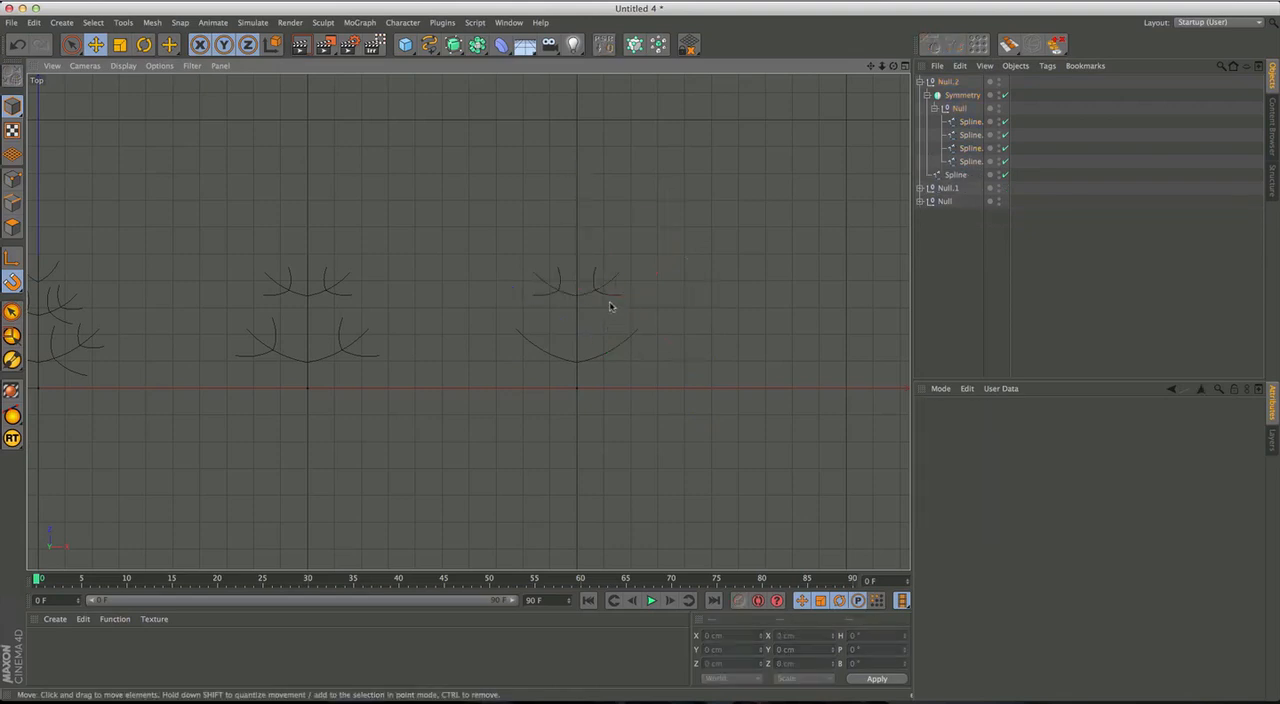
{"action": "scroll", "coordinate": [616, 297], "scroll_direction": "up", "scroll_amount": 5}
{"action": "left_click", "coordinate": [622, 310]}
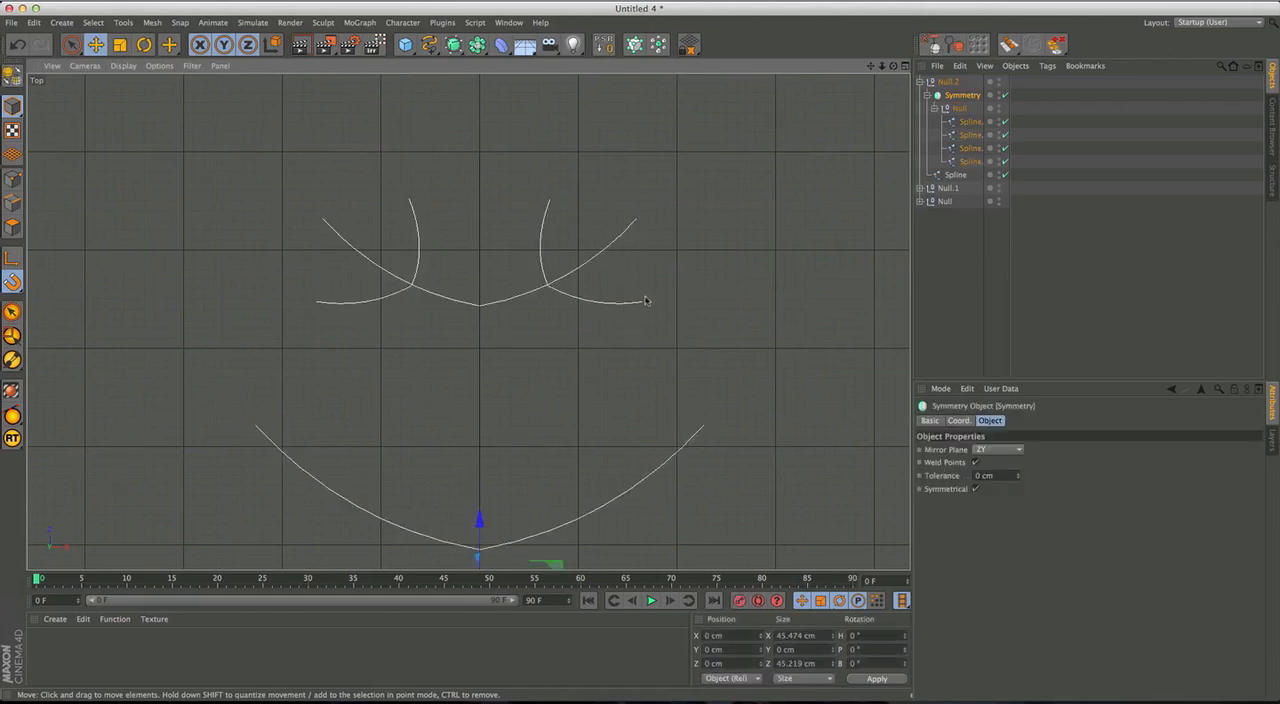
{"action": "left_click", "coordinate": [659, 299]}
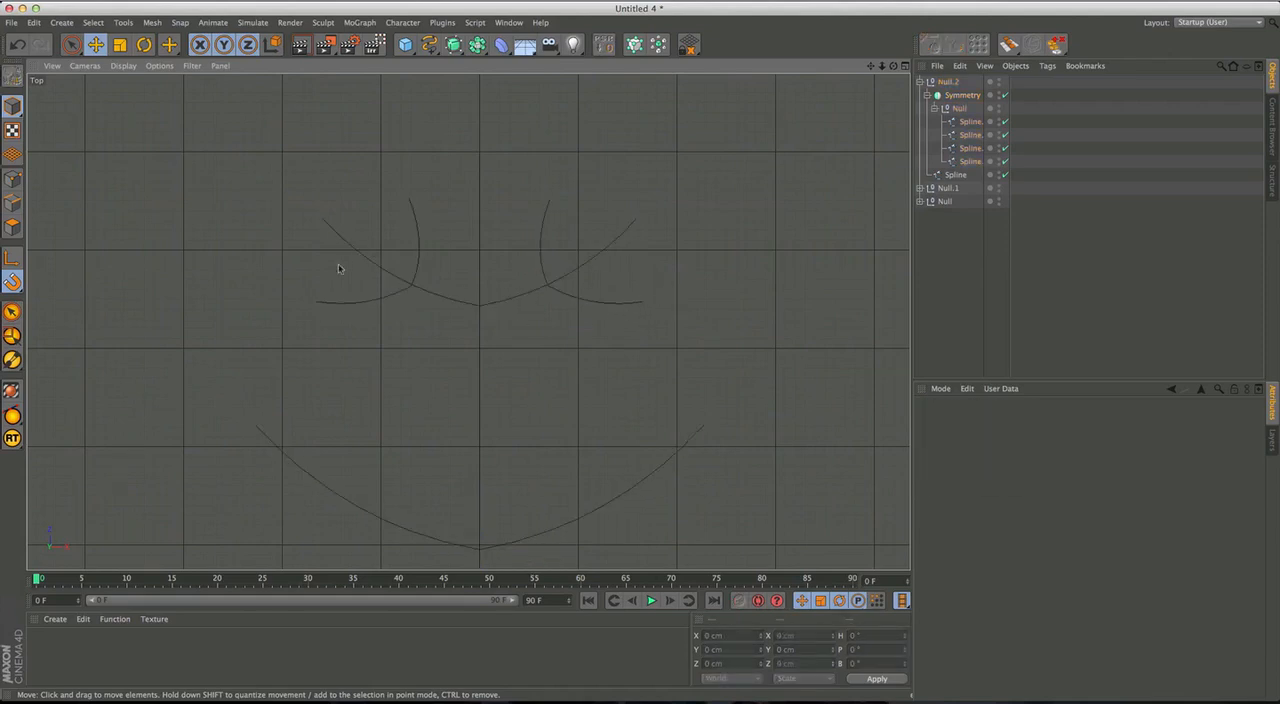
{"action": "key", "text": "9"}
{"action": "left_click", "coordinate": [621, 315]}
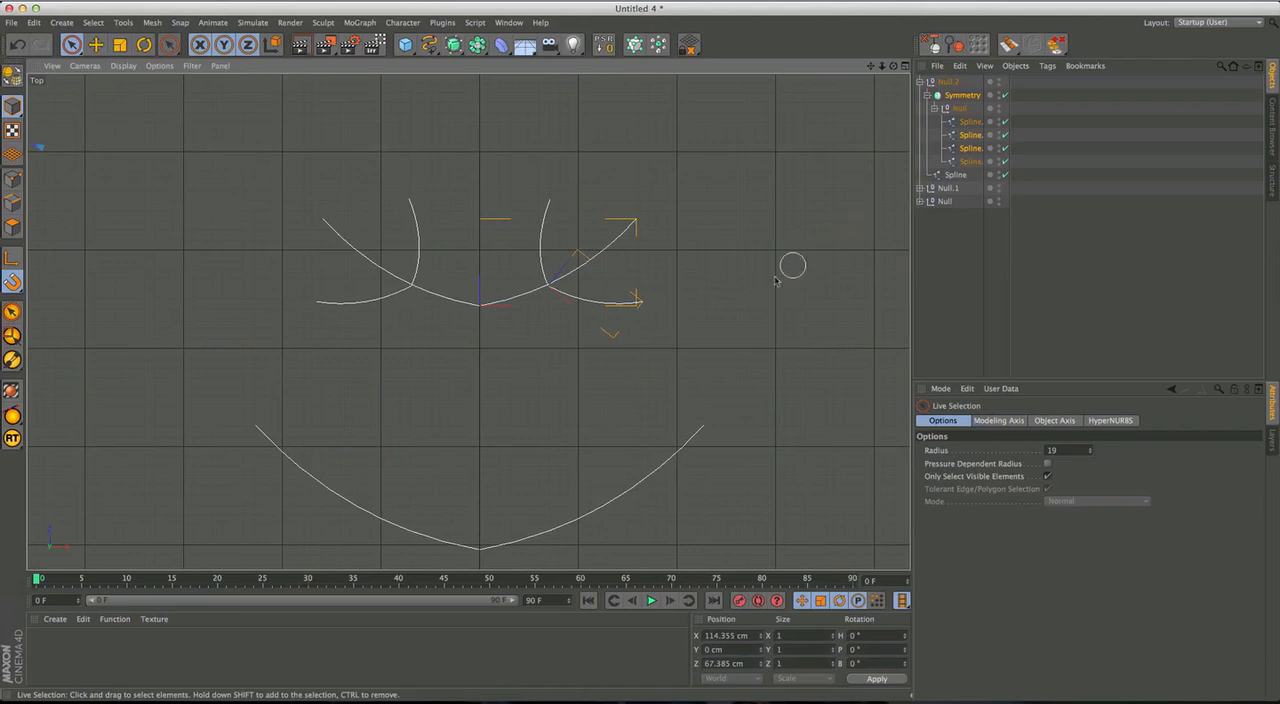
{"action": "left_click", "coordinate": [1005, 95]}
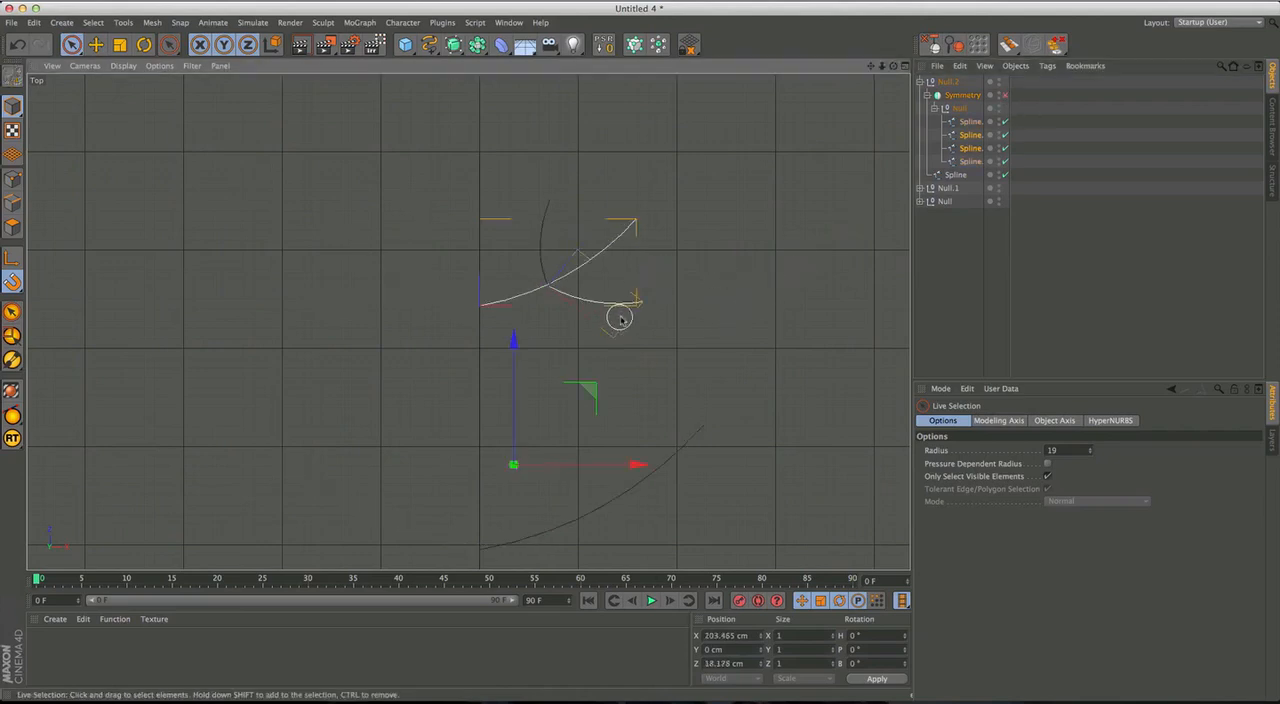
Delete the underside twig and the upper twig from the third figure's upper branch.
{"action": "left_click", "coordinate": [631, 307]}
{"action": "left_click", "coordinate": [640, 306]}
{"action": "key", "text": "Delete"}
{"action": "left_click", "coordinate": [543, 246]}
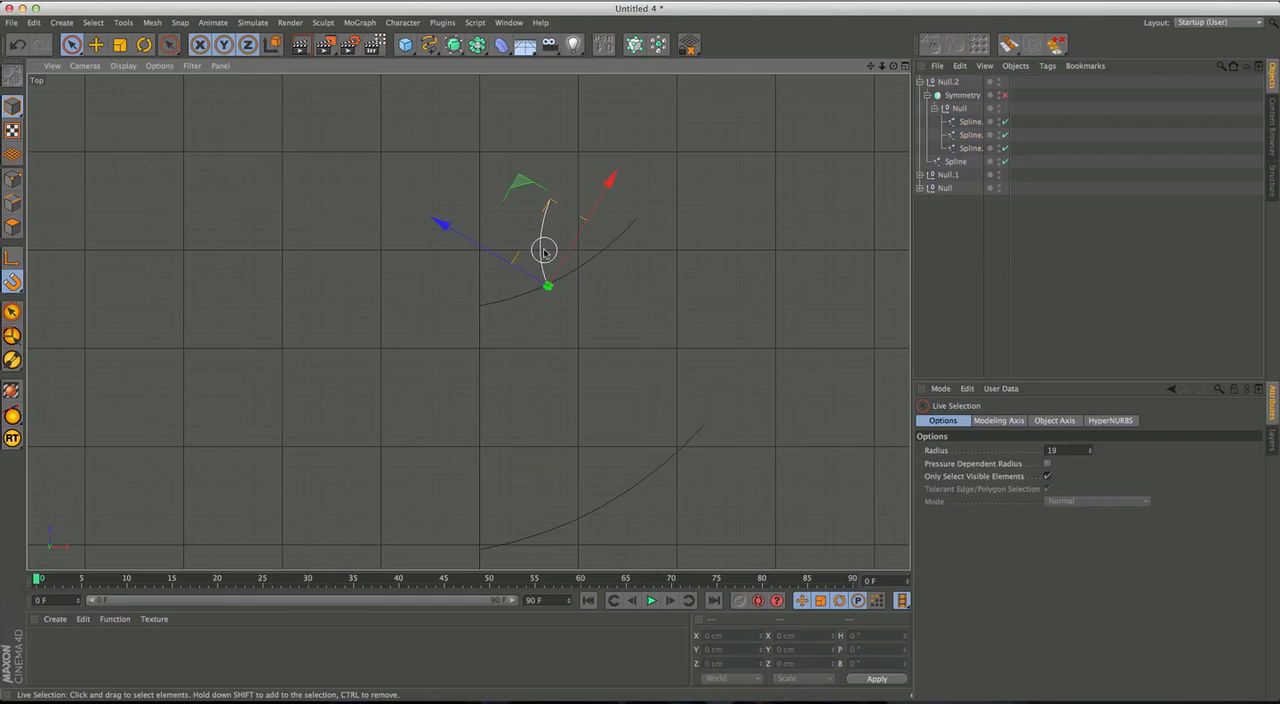
{"action": "key", "text": "Delete"}
Scale the third figure's upper branch down to about 12.5 × 7 cm.
{"action": "left_click", "coordinate": [587, 262]}
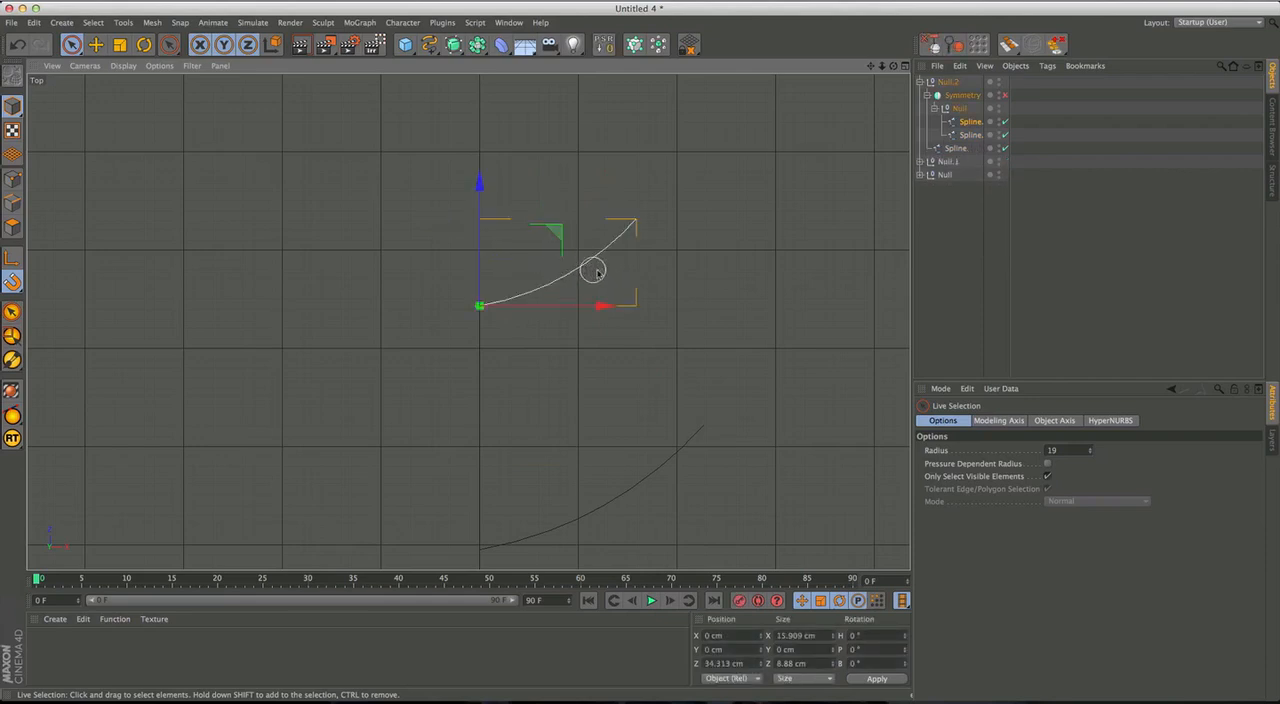
{"action": "key", "text": "t"}
{"action": "left_click_drag", "start_coordinate": [743, 206], "coordinate": [694, 237]}
{"action": "scroll", "coordinate": [694, 237], "scroll_direction": "down", "scroll_amount": 4}
{"action": "middle_click_drag", "start_coordinate": [517, 285], "coordinate": [468, 322], "text": "alt"}
{"action": "right_click_drag", "start_coordinate": [468, 322], "coordinate": [625, 302], "text": "alt"}
{"action": "scroll", "coordinate": [651, 331], "scroll_direction": "down", "scroll_amount": 3}
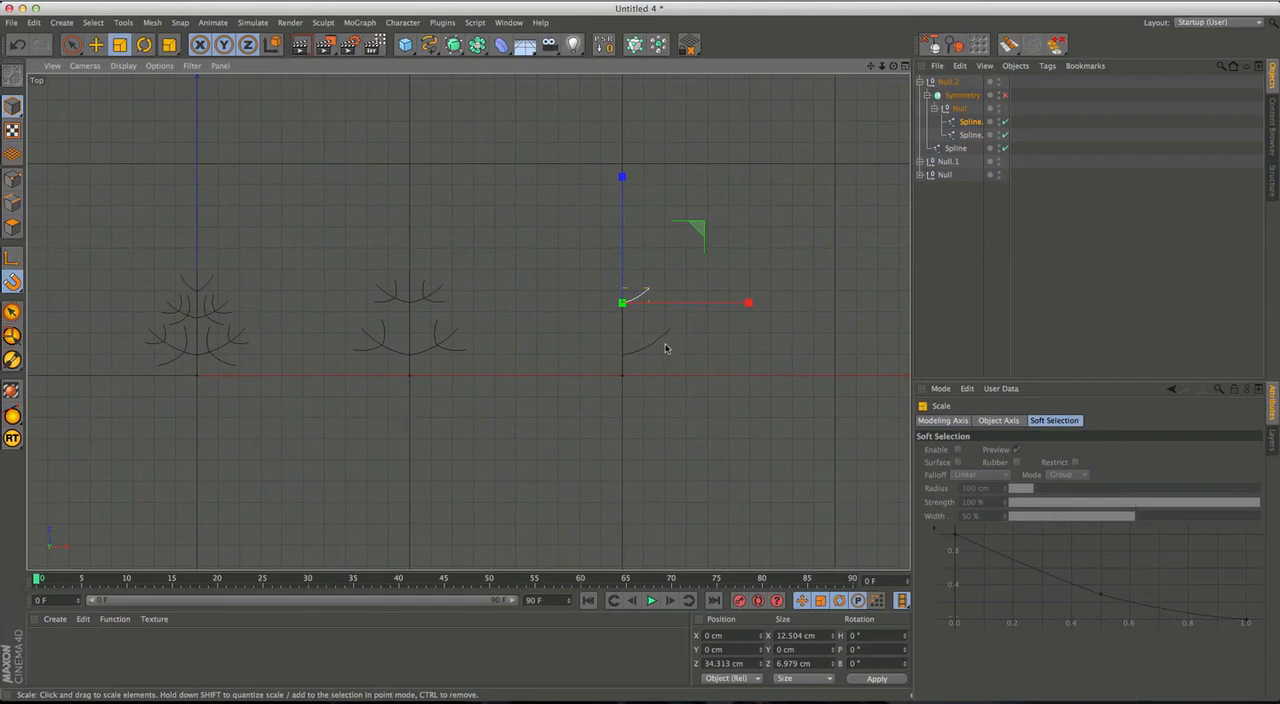
Re-enable the Symmetry object of the third figure, Null.2.
{"action": "left_click", "coordinate": [655, 348]}
{"action": "middle_click_drag", "start_coordinate": [732, 316], "coordinate": [650, 326], "text": "alt"}
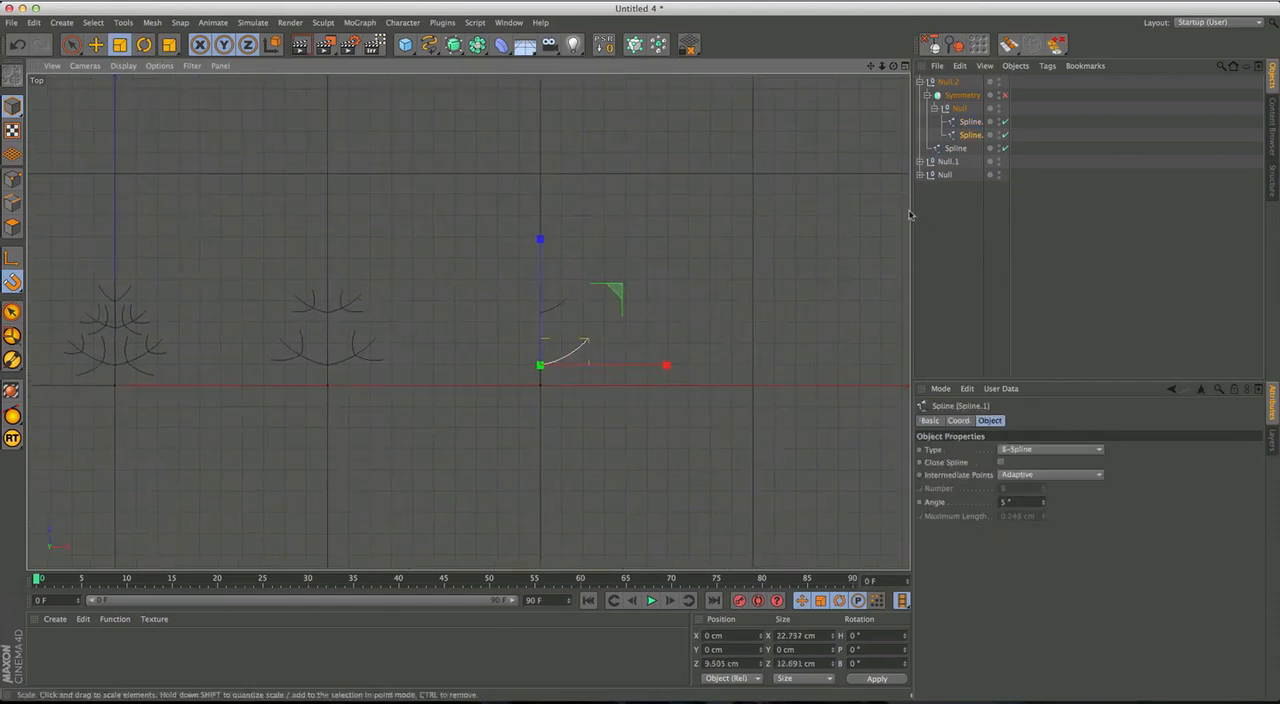
{"action": "left_click", "coordinate": [941, 202]}
{"action": "left_click", "coordinate": [920, 82]}
{"action": "left_click", "coordinate": [920, 82]}
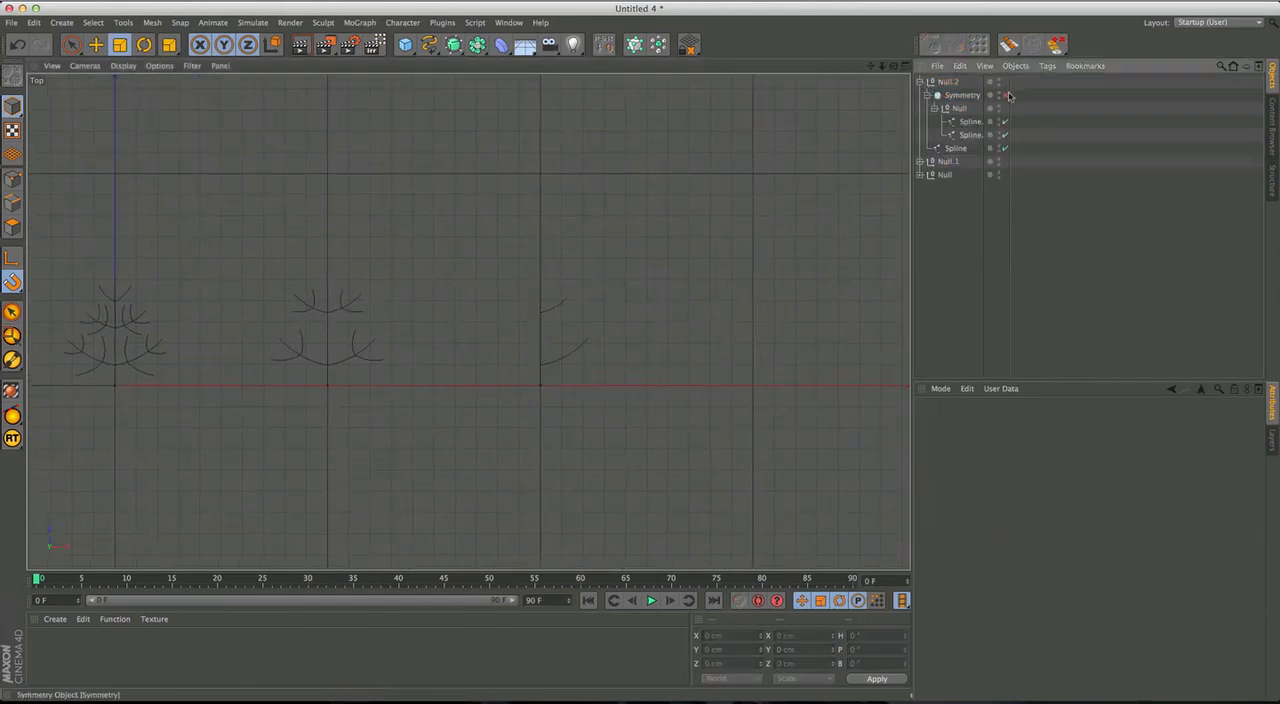
Duplicate the third figure and place the copy at X 300 cm.
{"action": "key", "text": "e"}
{"action": "left_click", "coordinate": [920, 82]}
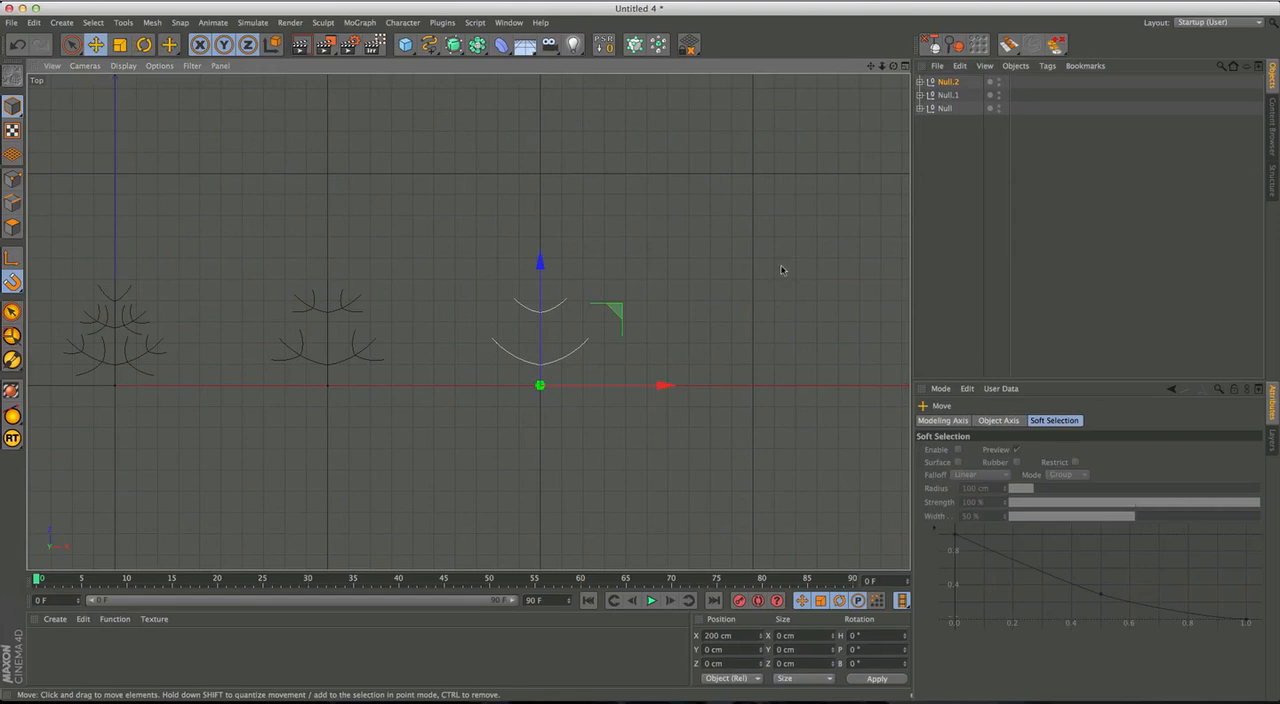
{"action": "left_click_drag", "start_coordinate": [643, 389], "coordinate": [860, 382], "text": "ctrl"}
{"action": "middle_click_drag", "start_coordinate": [786, 404], "coordinate": [627, 420], "text": "alt"}
{"action": "left_click", "coordinate": [946, 82]}
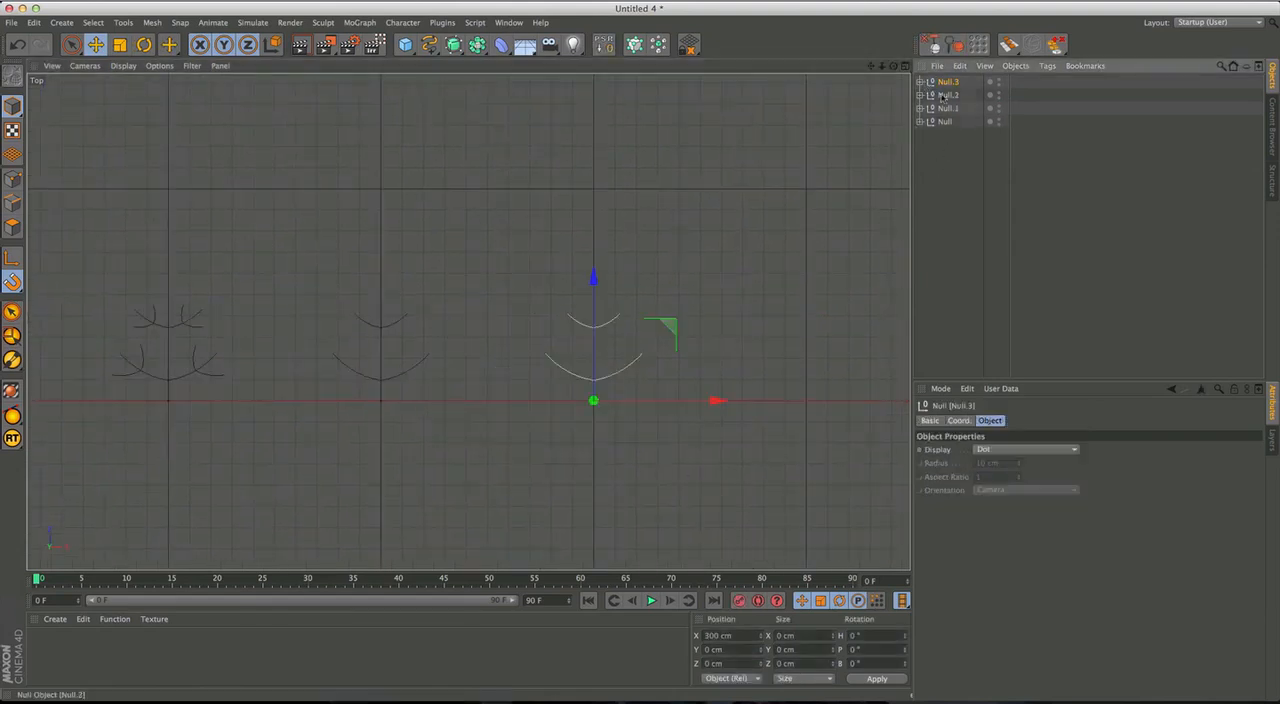
Disable the fourth figure's Symmetry object and delete its upper branch spline.
{"action": "left_click", "coordinate": [920, 82]}
{"action": "left_click", "coordinate": [717, 313]}
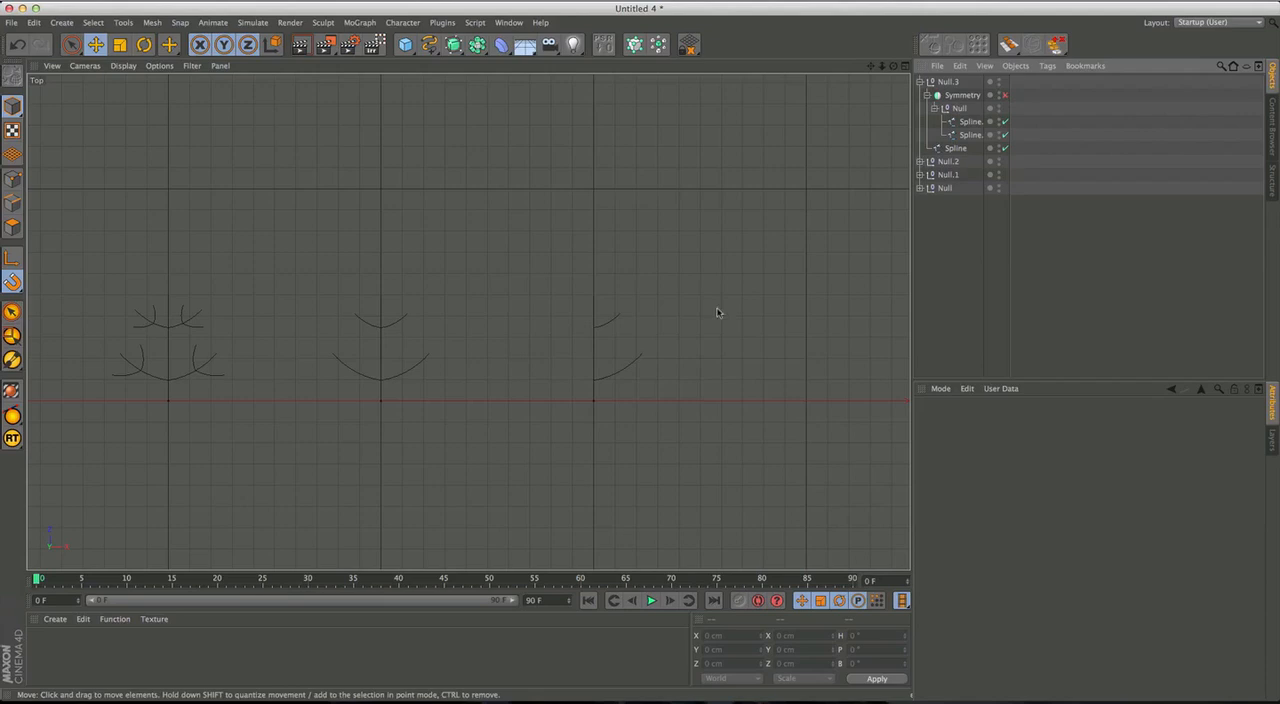
{"action": "left_click", "coordinate": [614, 325]}
{"action": "key", "text": "Delete"}
Stretch the fourth figure's remaining branch along Z to about 30 cm.
{"action": "left_click", "coordinate": [628, 370]}
{"action": "key", "text": "t"}
{"action": "left_click_drag", "start_coordinate": [600, 254], "coordinate": [604, 105]}
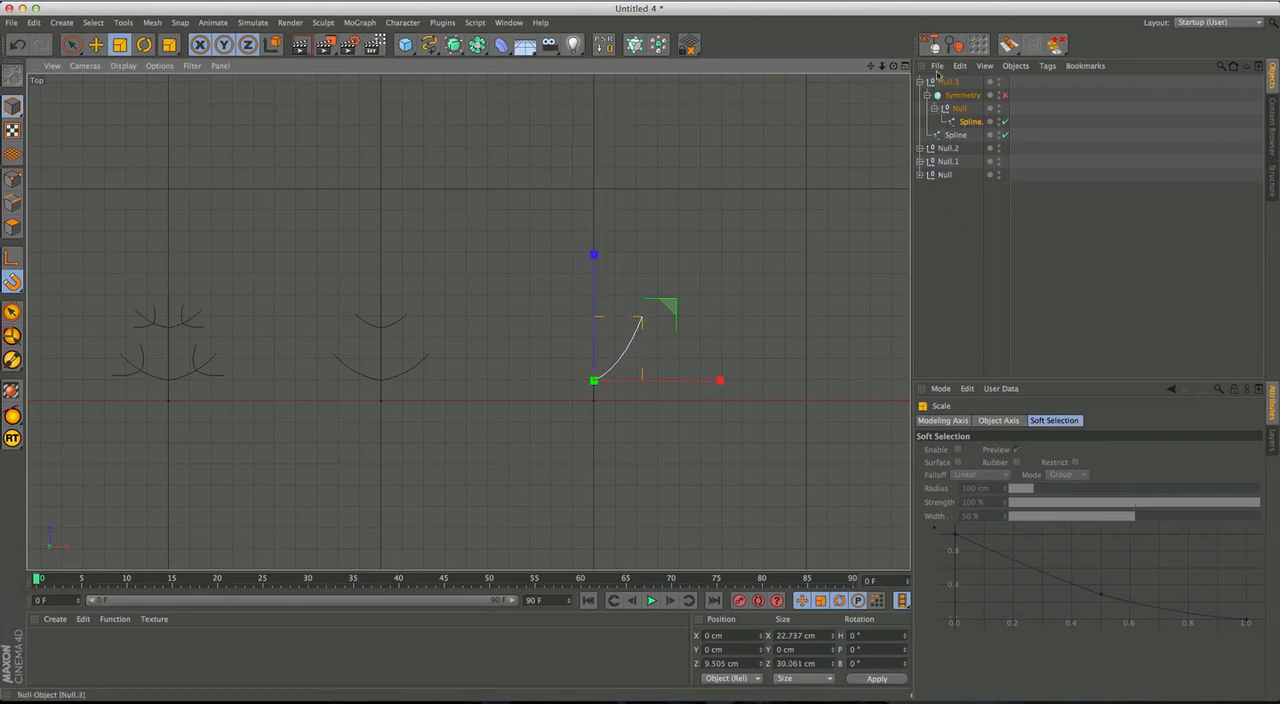
Compare the fourth figure's branch with its trunk and shorten the branch slightly along Z.
{"action": "left_click", "coordinate": [939, 79]}
{"action": "scroll", "coordinate": [614, 343], "scroll_direction": "up", "scroll_amount": 6}
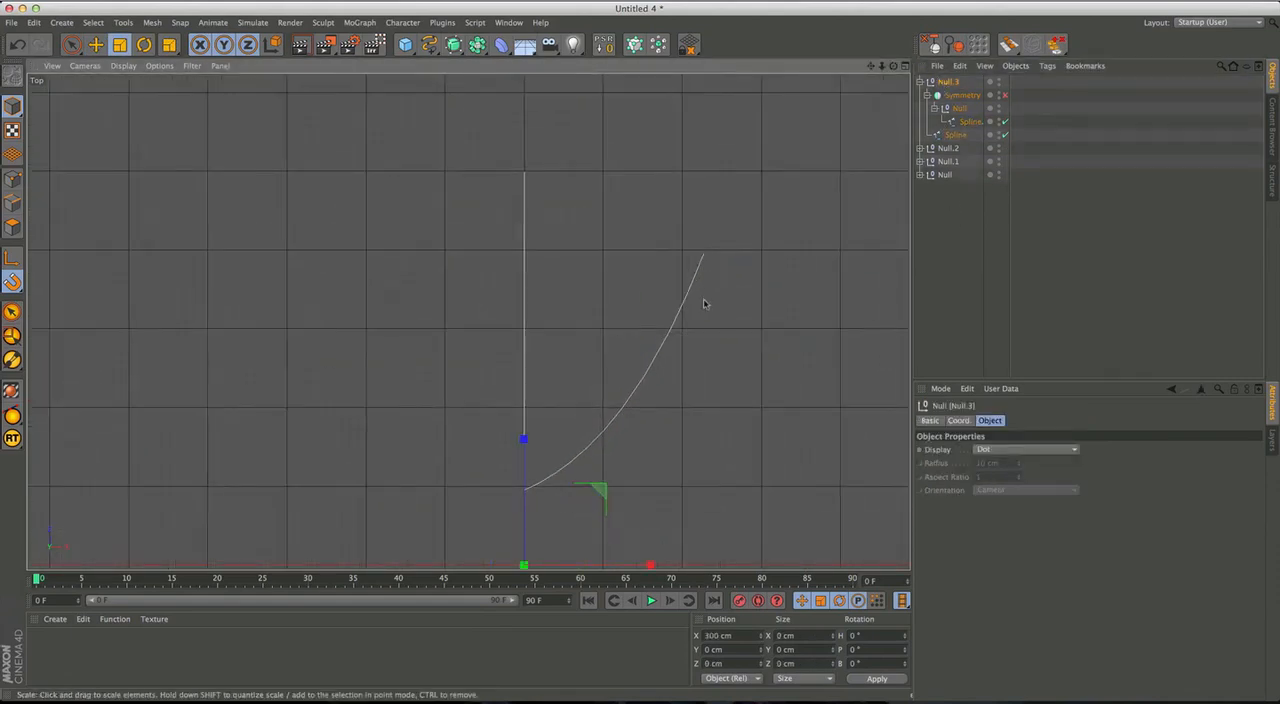
{"action": "middle_click_drag", "start_coordinate": [706, 342], "coordinate": [652, 319], "text": "alt"}
{"action": "right_click_drag", "start_coordinate": [663, 331], "coordinate": [629, 348], "text": "alt"}
{"action": "middle_click_drag", "start_coordinate": [629, 345], "coordinate": [653, 358], "text": "alt"}
{"action": "left_click", "coordinate": [645, 352]}
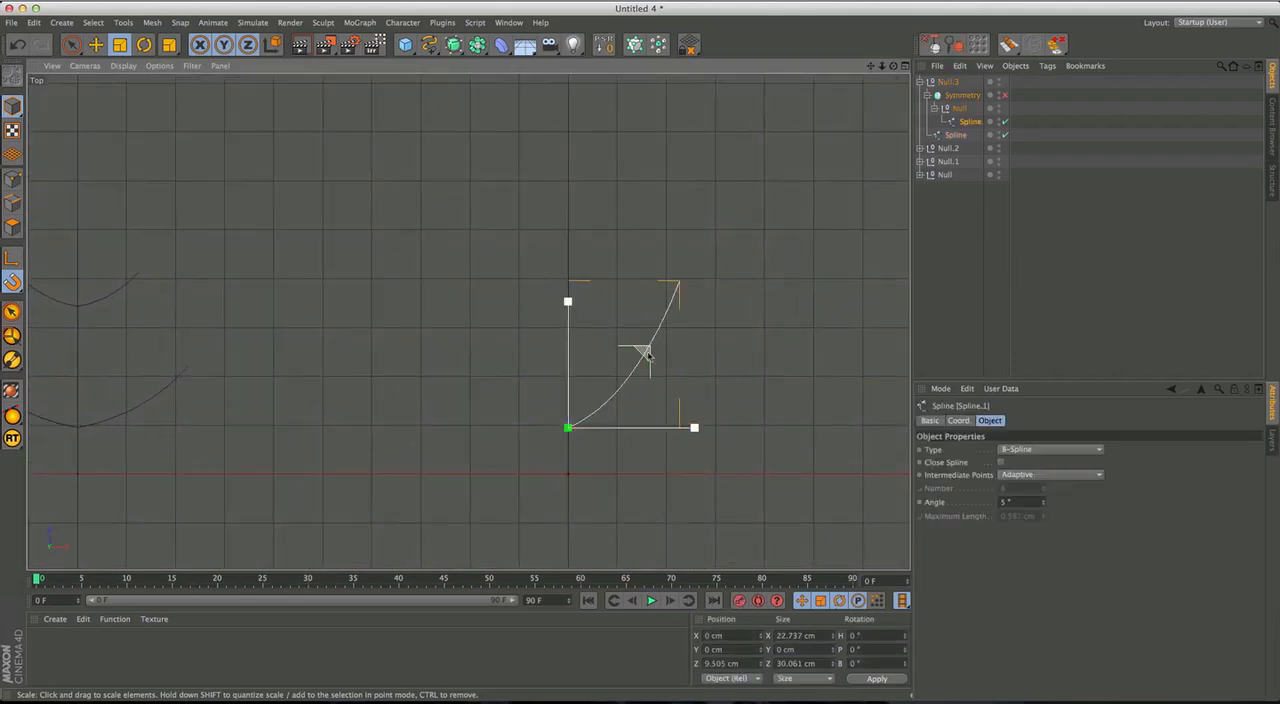
{"action": "left_click_drag", "start_coordinate": [573, 302], "coordinate": [569, 327]}
{"action": "left_click", "coordinate": [965, 192]}
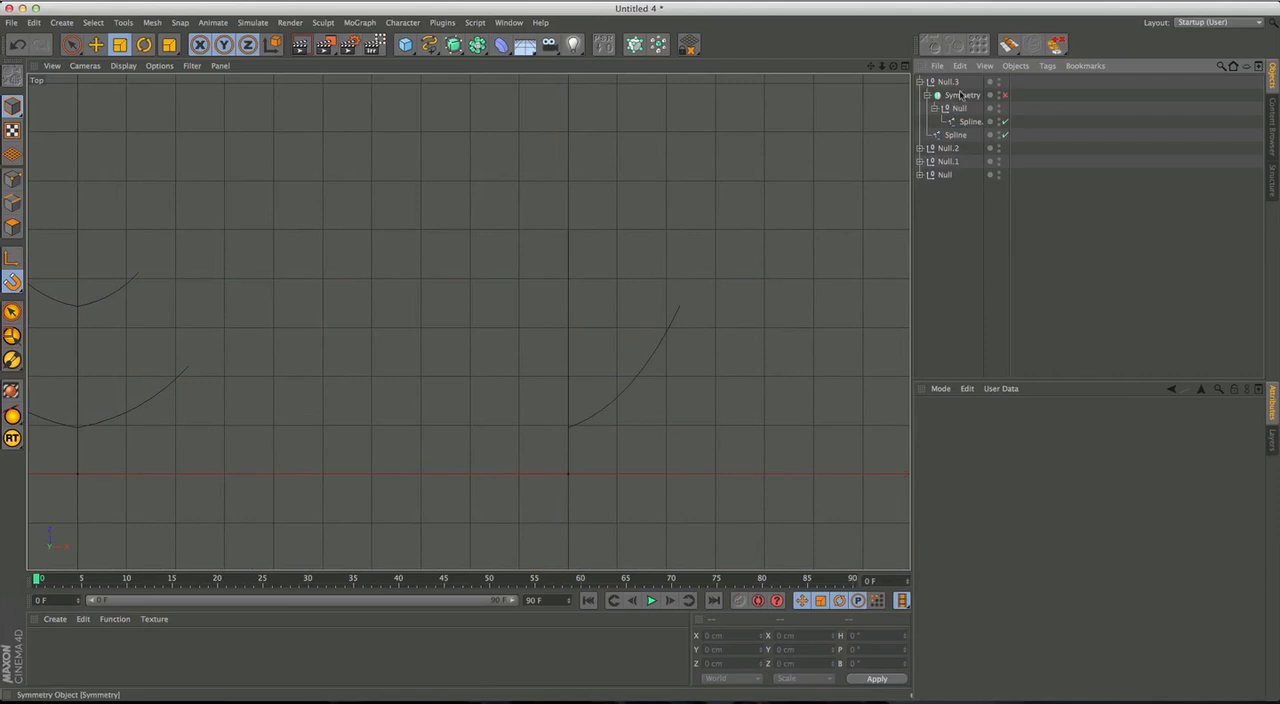
Duplicate the fourth figure, place the copy at X 400 cm and undo the extra move.
{"action": "left_click", "coordinate": [948, 83]}
{"action": "left_click", "coordinate": [920, 82]}
{"action": "key", "text": "e"}
{"action": "middle_click_drag", "start_coordinate": [773, 325], "coordinate": [577, 264], "text": "alt"}
{"action": "left_click_drag", "start_coordinate": [471, 397], "coordinate": [818, 403]}
{"action": "right_click_drag", "start_coordinate": [831, 372], "coordinate": [648, 417], "text": "alt"}
{"action": "middle_click_drag", "start_coordinate": [717, 382], "coordinate": [506, 368], "text": "alt"}
{"action": "right_click_drag", "start_coordinate": [584, 387], "coordinate": [710, 349], "text": "alt"}
{"action": "left_click_drag", "start_coordinate": [785, 330], "coordinate": [804, 329], "text": "ctrl"}
{"action": "key", "text": "super+z"}
{"action": "middle_click_drag", "start_coordinate": [846, 294], "coordinate": [777, 342], "text": "alt"}
{"action": "left_click", "coordinate": [659, 317]}
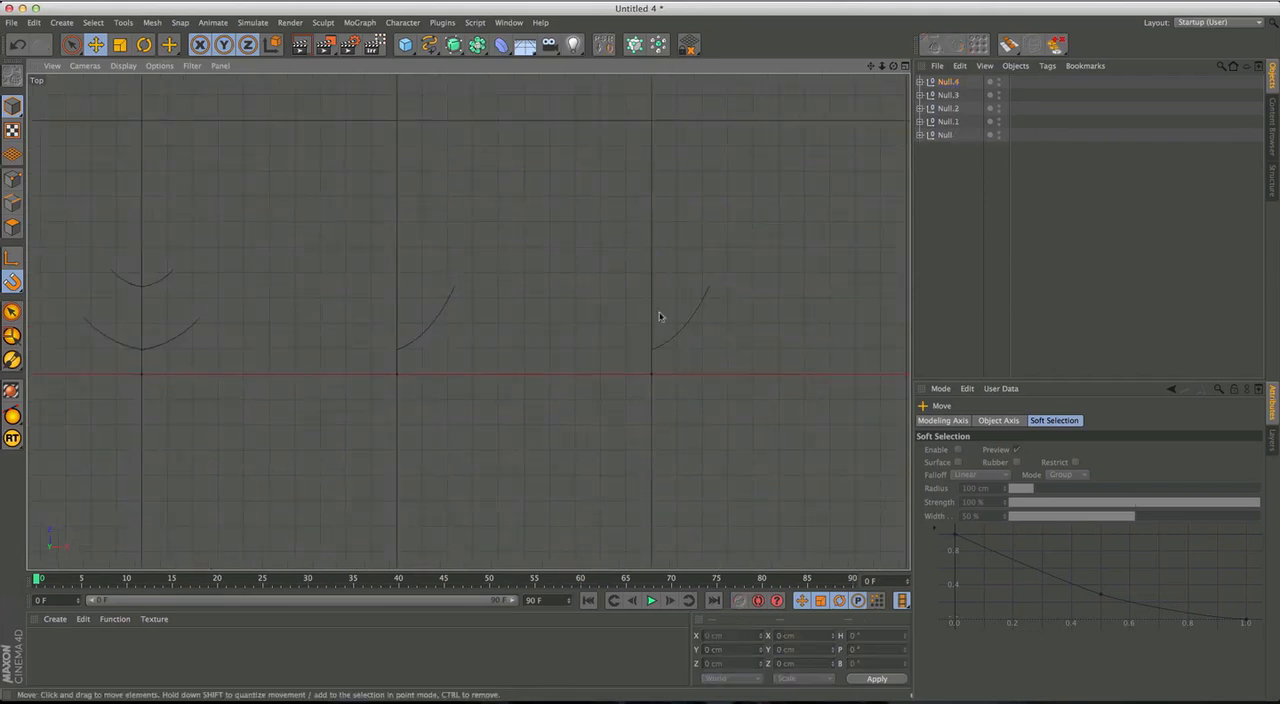
Re-enable the Symmetry object of the fourth figure, Null.3, and collapse its hierarchy.
{"action": "left_click", "coordinate": [946, 94]}
{"action": "left_click", "coordinate": [920, 94]}
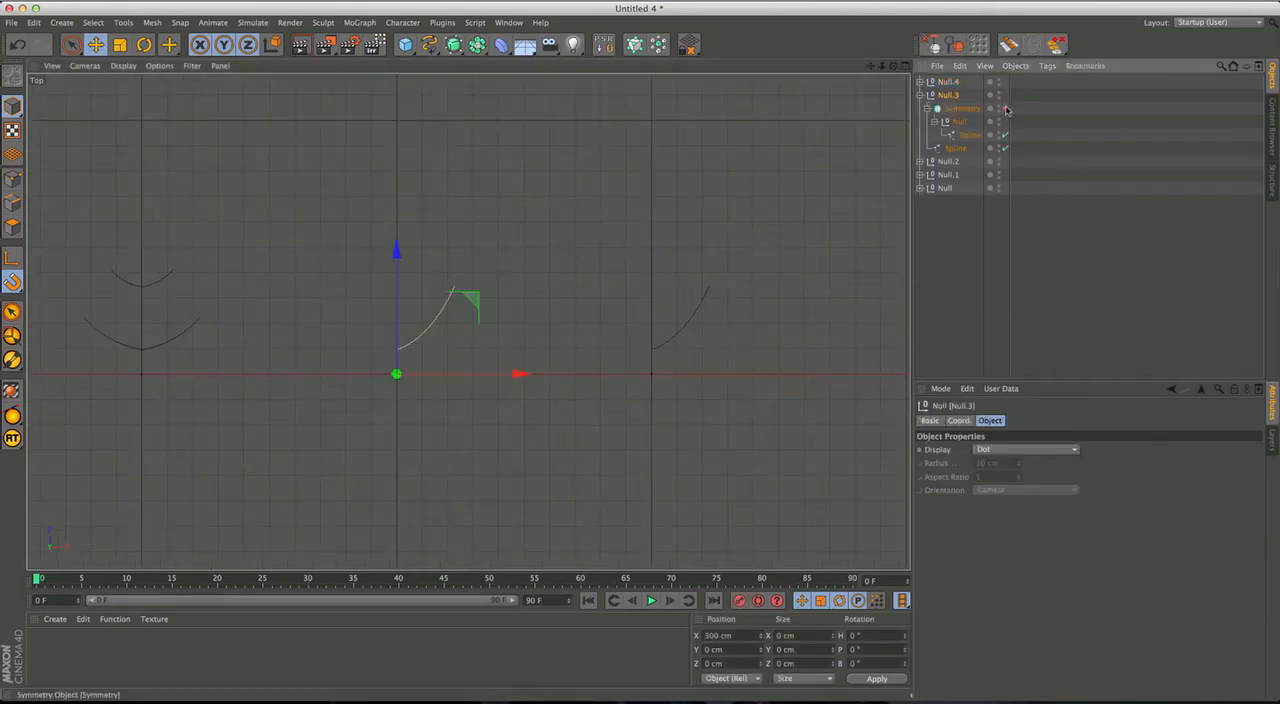
{"action": "left_click", "coordinate": [950, 110]}
{"action": "left_click", "coordinate": [948, 96]}
{"action": "left_click", "coordinate": [920, 95]}
Scale the fifth figure's branch to about 30.3 cm along Z and narrow it to about 10.6 cm along X.
{"action": "left_click", "coordinate": [947, 82]}
{"action": "left_click", "coordinate": [920, 82]}
{"action": "left_click", "coordinate": [959, 96]}
{"action": "left_click", "coordinate": [749, 320]}
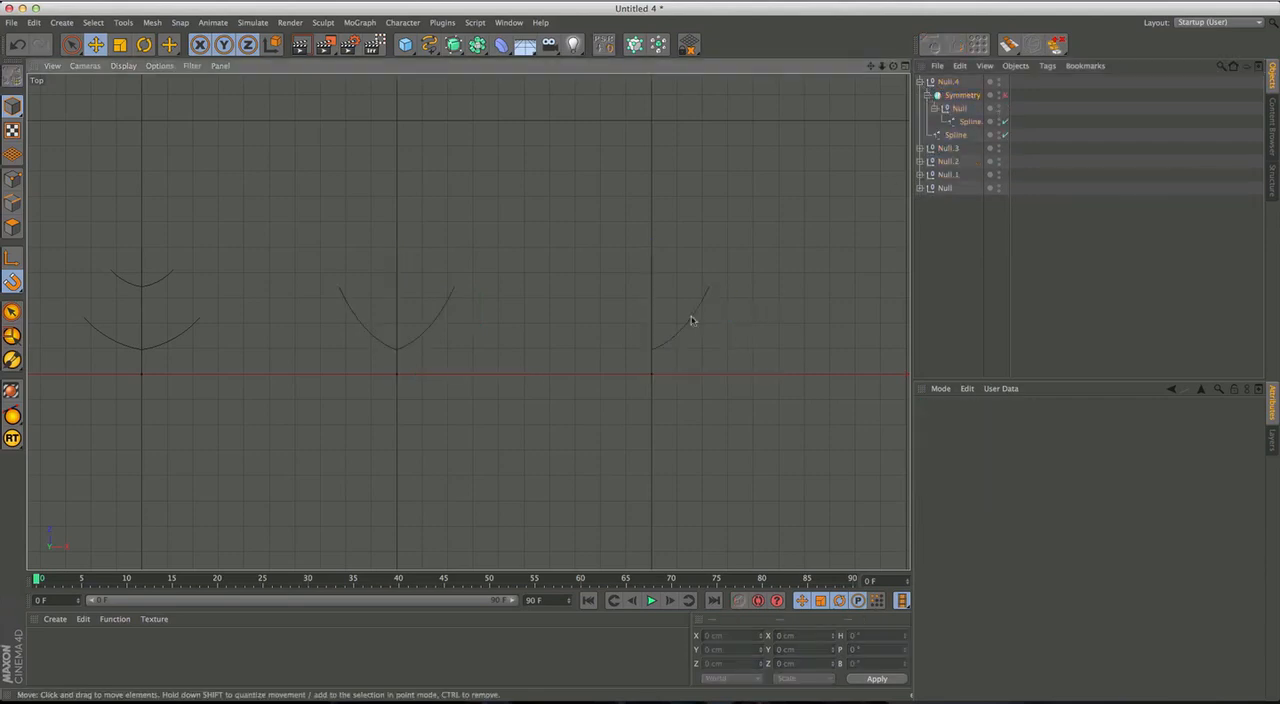
{"action": "left_click", "coordinate": [692, 318]}
{"action": "key", "text": "t"}
{"action": "left_click_drag", "start_coordinate": [651, 224], "coordinate": [651, 203]}
{"action": "left_click_drag", "start_coordinate": [762, 349], "coordinate": [722, 352]}
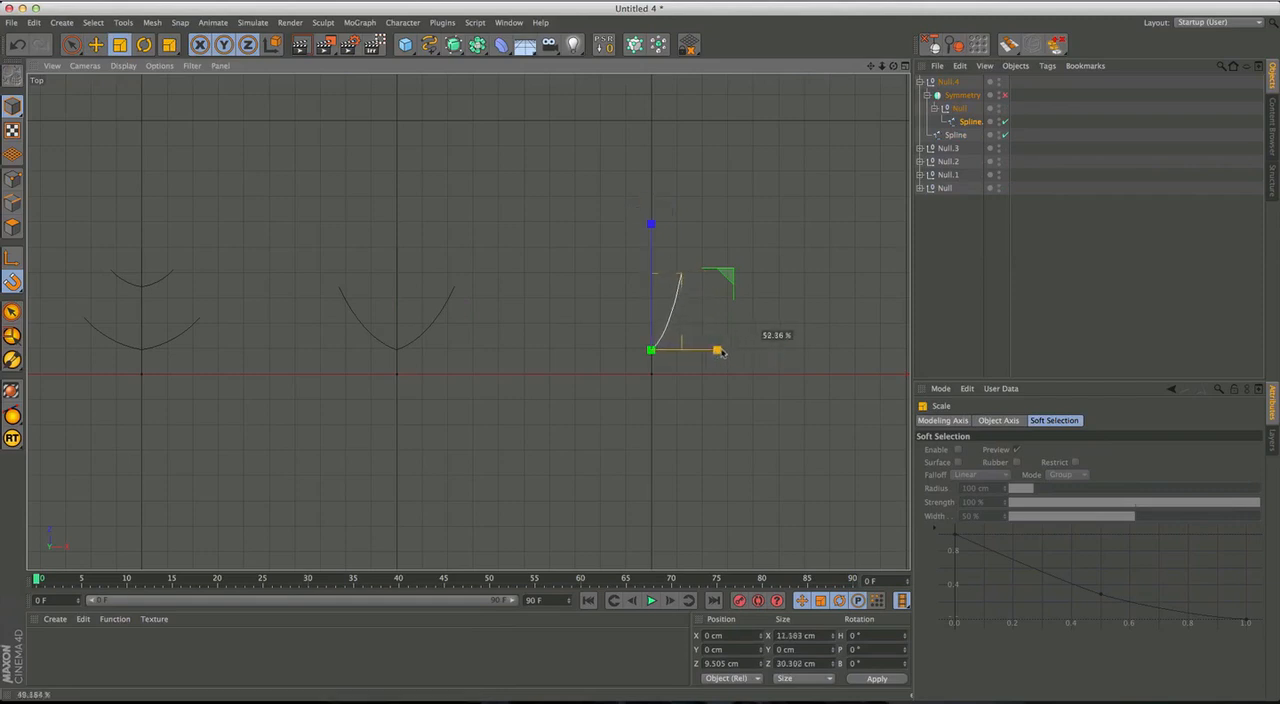
{"action": "left_click_drag", "start_coordinate": [709, 353], "coordinate": [710, 353]}
{"action": "middle_click_drag", "start_coordinate": [685, 352], "coordinate": [661, 376], "text": "alt"}
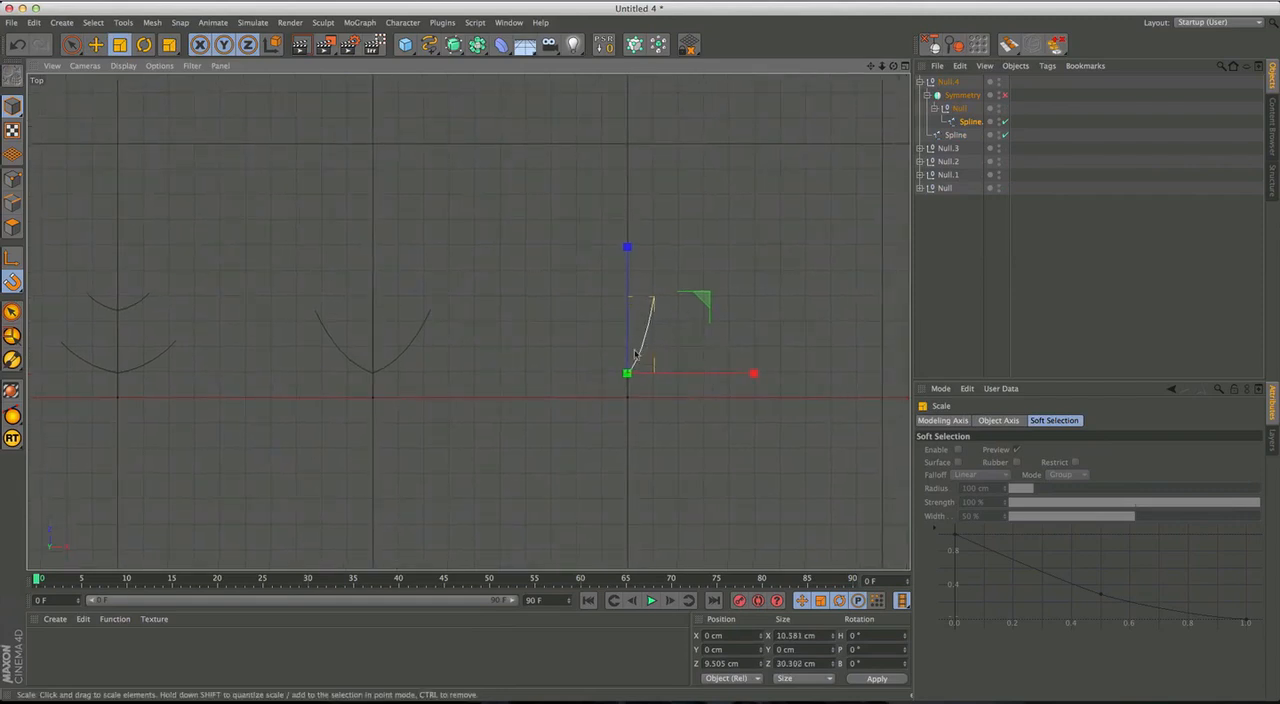
Re-enable the fifth figure's Symmetry object, select the whole figure and compare all five figures.
{"action": "left_click", "coordinate": [950, 212]}
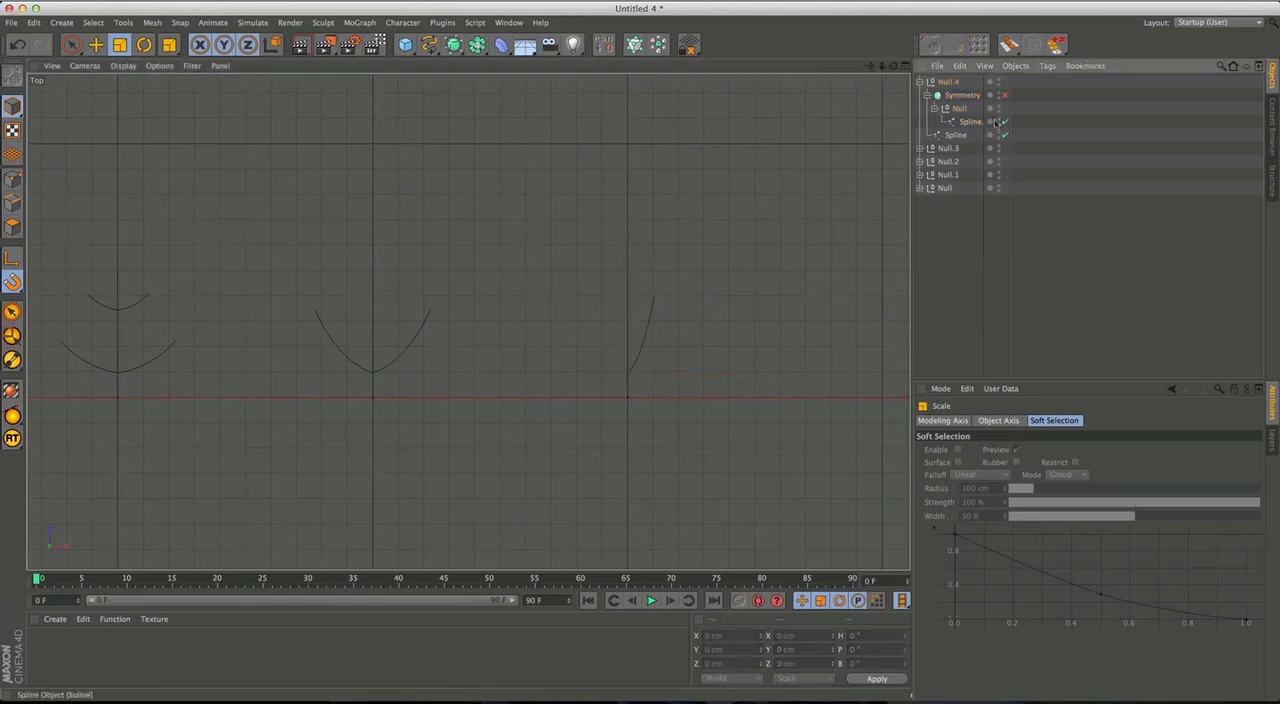
{"action": "middle_click_drag", "start_coordinate": [625, 387], "coordinate": [611, 376], "text": "alt"}
{"action": "left_click", "coordinate": [948, 82]}
{"action": "scroll", "coordinate": [731, 240], "scroll_direction": "up", "scroll_amount": 5}
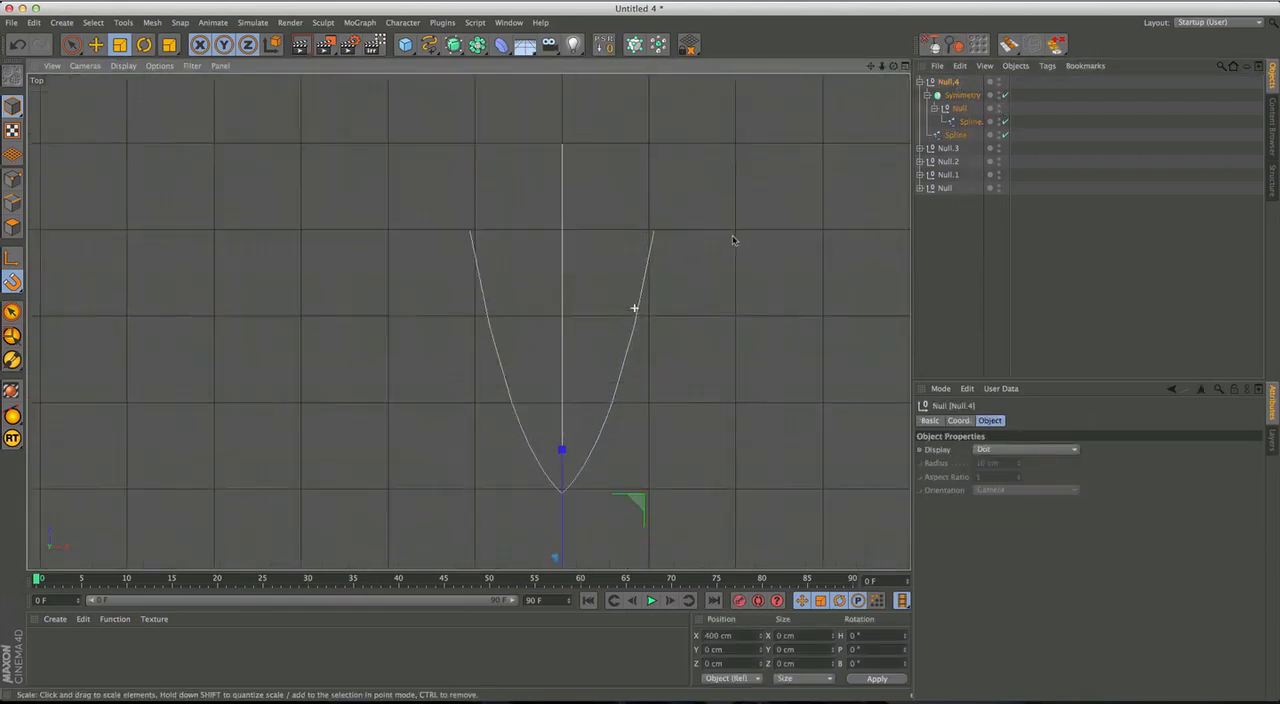
{"action": "scroll", "coordinate": [731, 240], "scroll_direction": "down", "scroll_amount": 4}
{"action": "middle_click_drag", "start_coordinate": [645, 312], "coordinate": [658, 328], "text": "alt"}
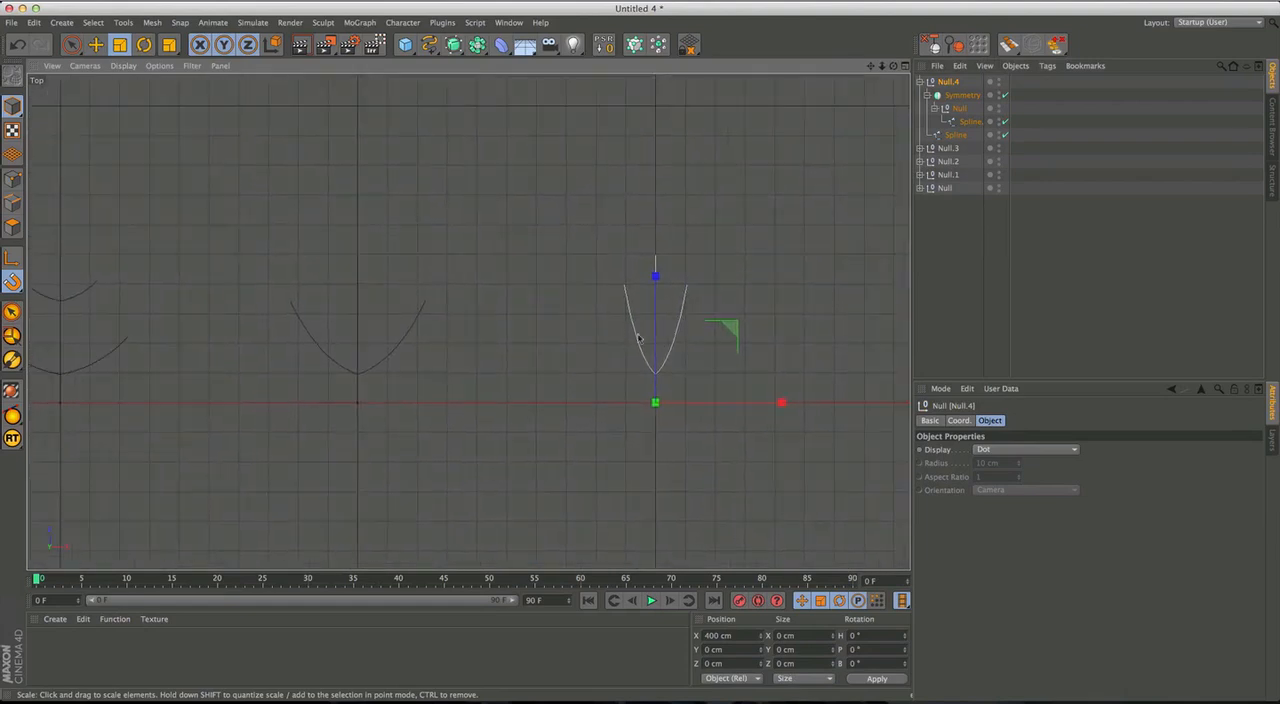
{"action": "scroll", "coordinate": [719, 299], "scroll_direction": "down", "scroll_amount": 3}
{"action": "middle_click_drag", "start_coordinate": [222, 341], "coordinate": [401, 349], "text": "alt"}
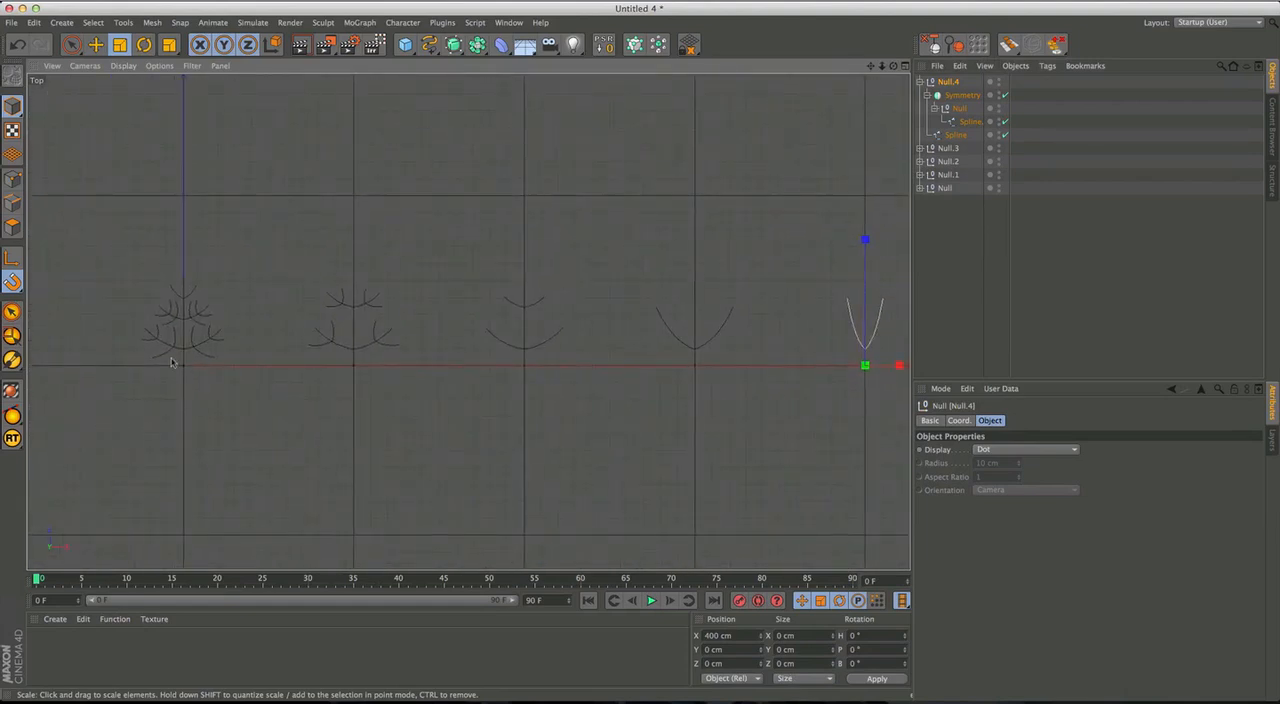
Duplicate the fifth figure, Null.4, and place the copy 100 cm further along X in the row.
{"action": "middle_click_drag", "start_coordinate": [178, 352], "coordinate": [322, 343], "text": "alt"}
{"action": "middle_click_drag", "start_coordinate": [641, 351], "coordinate": [543, 371], "text": "alt"}
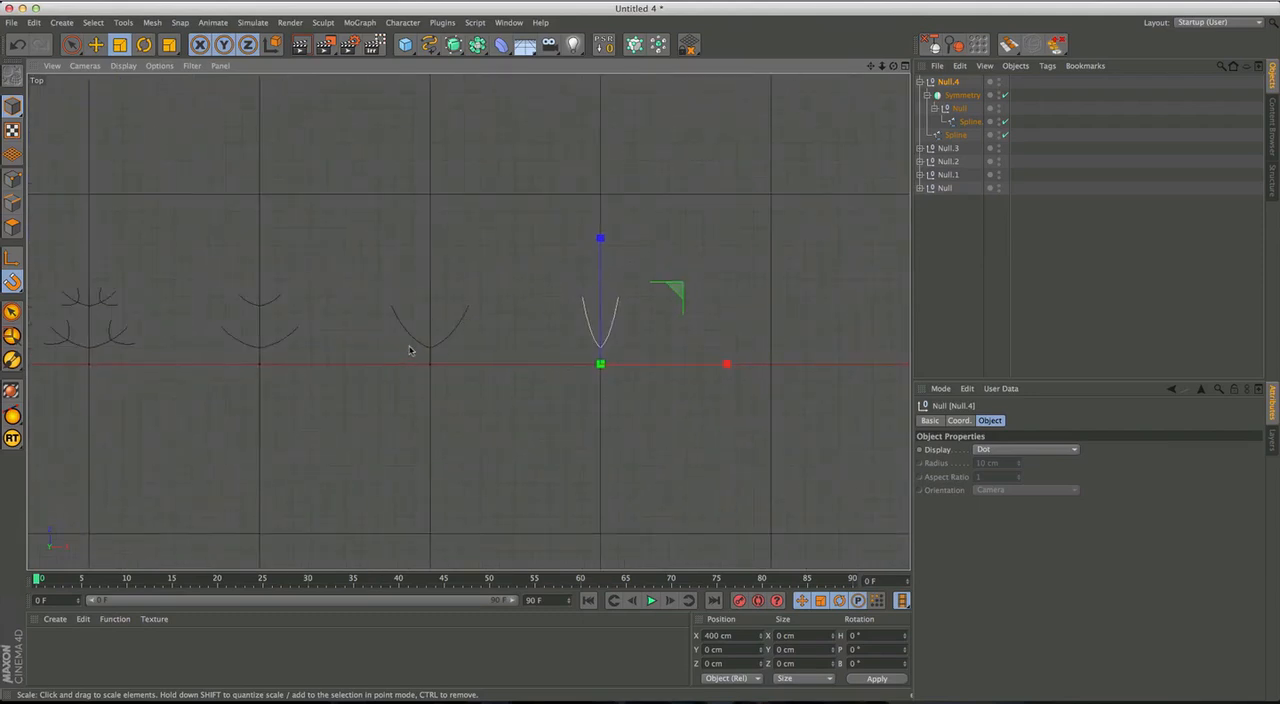
{"action": "middle_click_drag", "start_coordinate": [712, 361], "coordinate": [601, 342], "text": "alt"}
{"action": "right_click_drag", "start_coordinate": [587, 335], "coordinate": [616, 315], "text": "alt"}
{"action": "middle_click_drag", "start_coordinate": [604, 323], "coordinate": [614, 327], "text": "alt"}
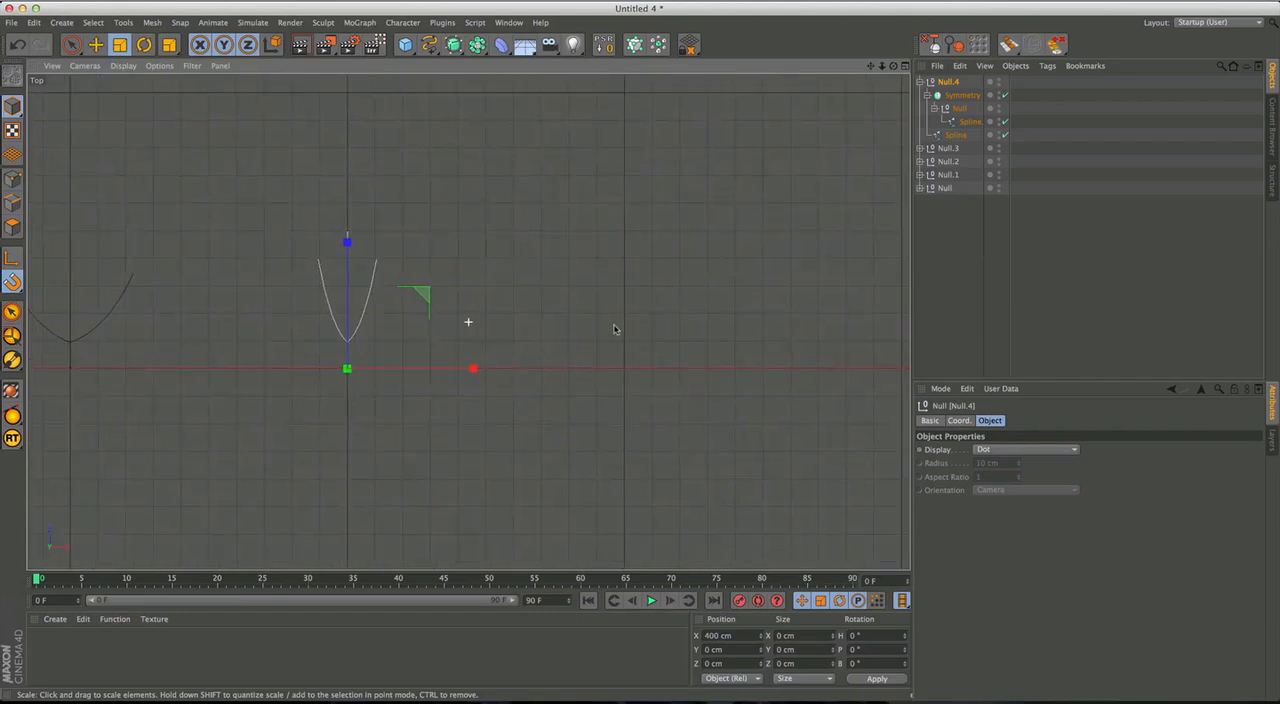
{"action": "left_click", "coordinate": [946, 222]}
{"action": "left_click", "coordinate": [942, 82]}
{"action": "left_click", "coordinate": [919, 82]}
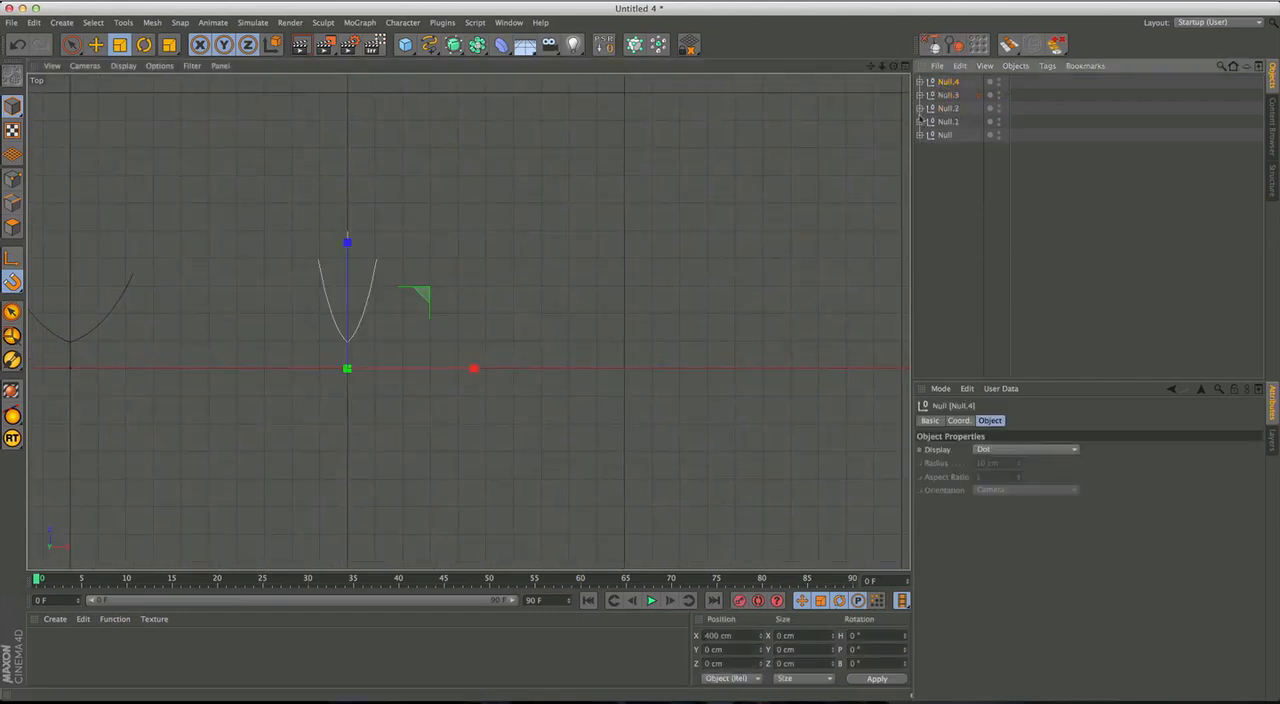
{"action": "key", "text": "e"}
{"action": "left_click_drag", "start_coordinate": [500, 364], "coordinate": [761, 375]}
Delete the Symmetry object from the sixth figure, Null.5, leaving only its central spline.
{"action": "left_click", "coordinate": [952, 200]}
{"action": "left_click", "coordinate": [919, 82]}
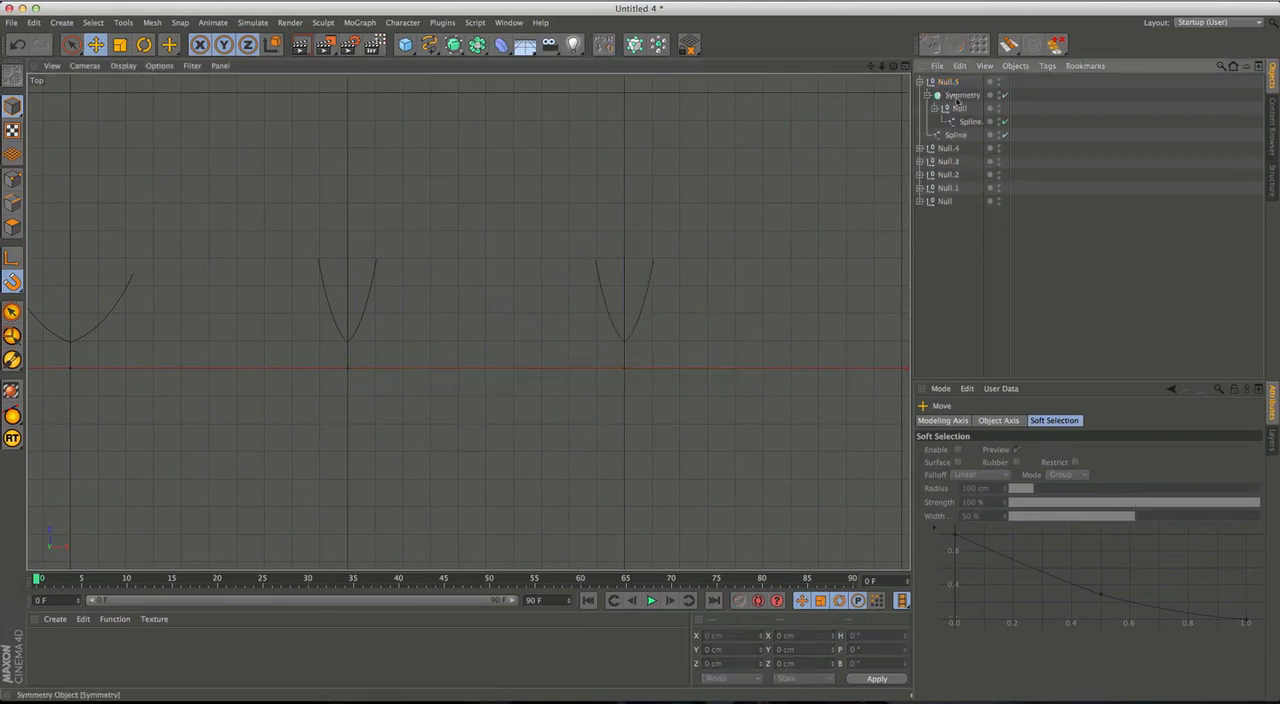
{"action": "left_click", "coordinate": [957, 96]}
{"action": "key", "text": "Delete"}
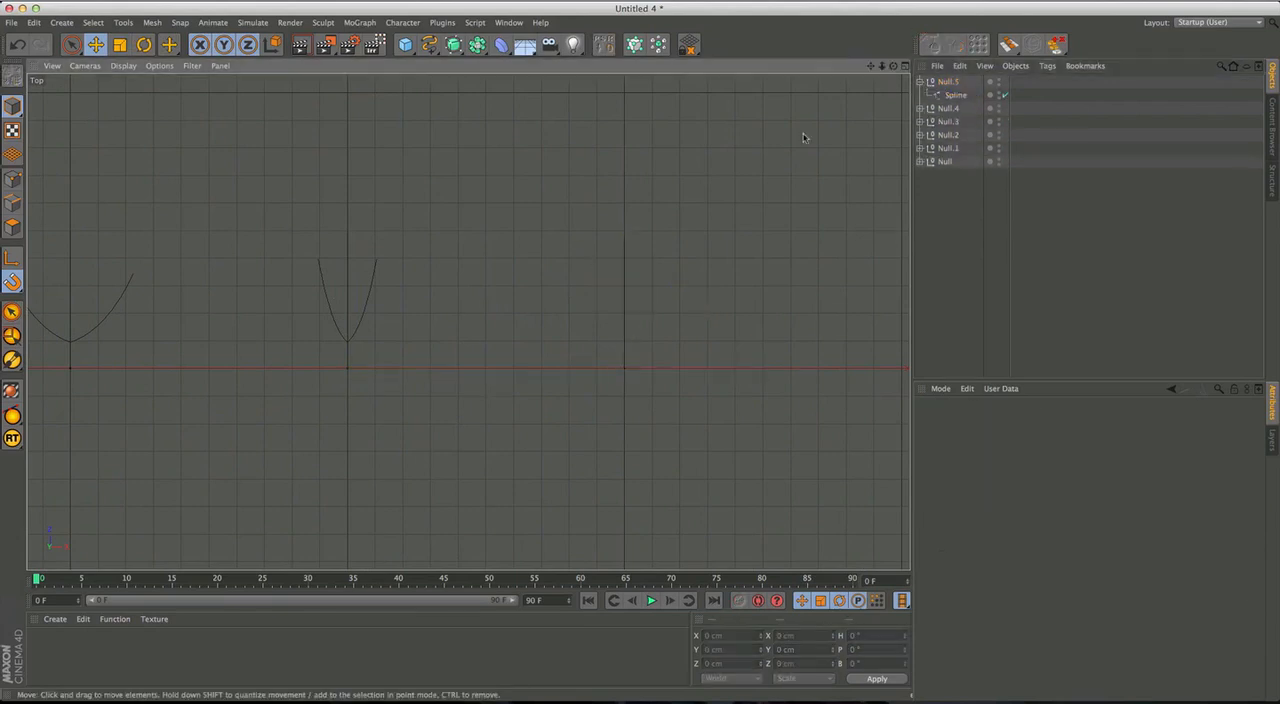
Select the sixth figure's central spline and examine it framed in the perspective view.
{"action": "left_click", "coordinate": [955, 94]}
{"action": "right_click_drag", "start_coordinate": [671, 292], "coordinate": [746, 271], "text": "alt"}
{"action": "middle_click_drag", "start_coordinate": [740, 298], "coordinate": [735, 312], "text": "alt"}
{"action": "right_click_drag", "start_coordinate": [744, 298], "coordinate": [717, 298], "text": "alt"}
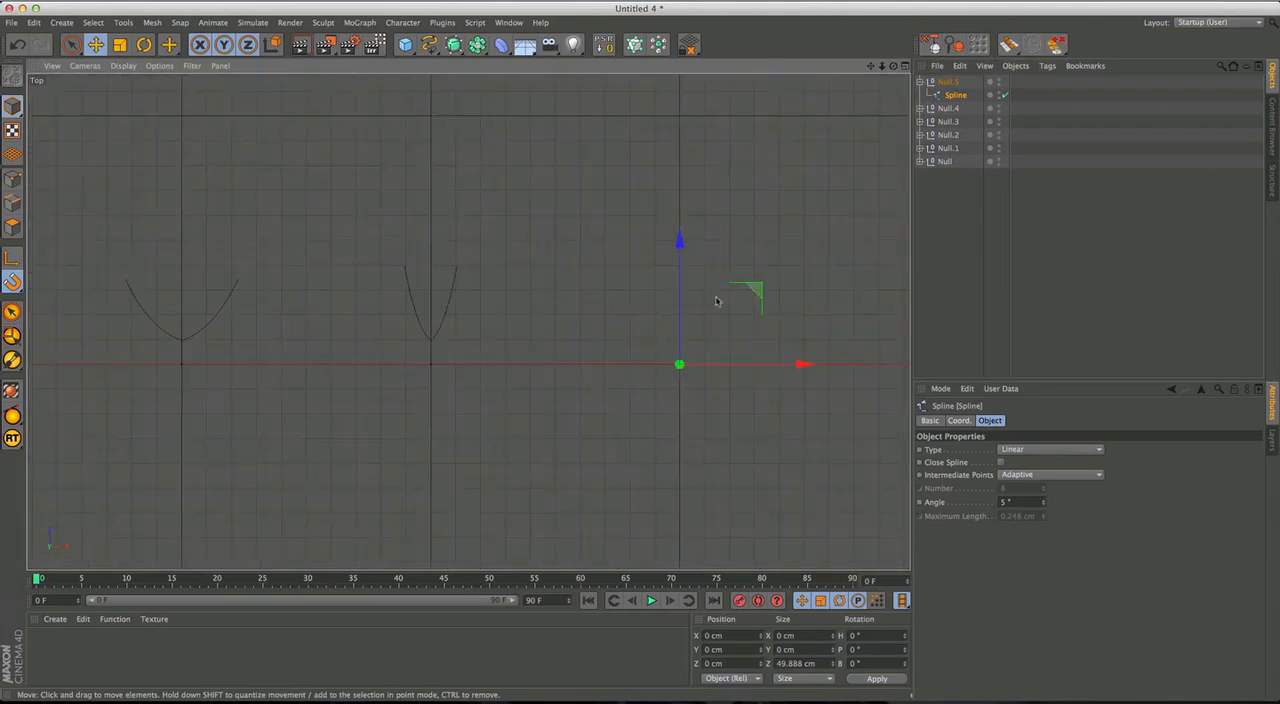
{"action": "middle_click_drag", "start_coordinate": [572, 328], "coordinate": [773, 325], "text": "alt"}
{"action": "middle_click", "coordinate": [570, 331]}
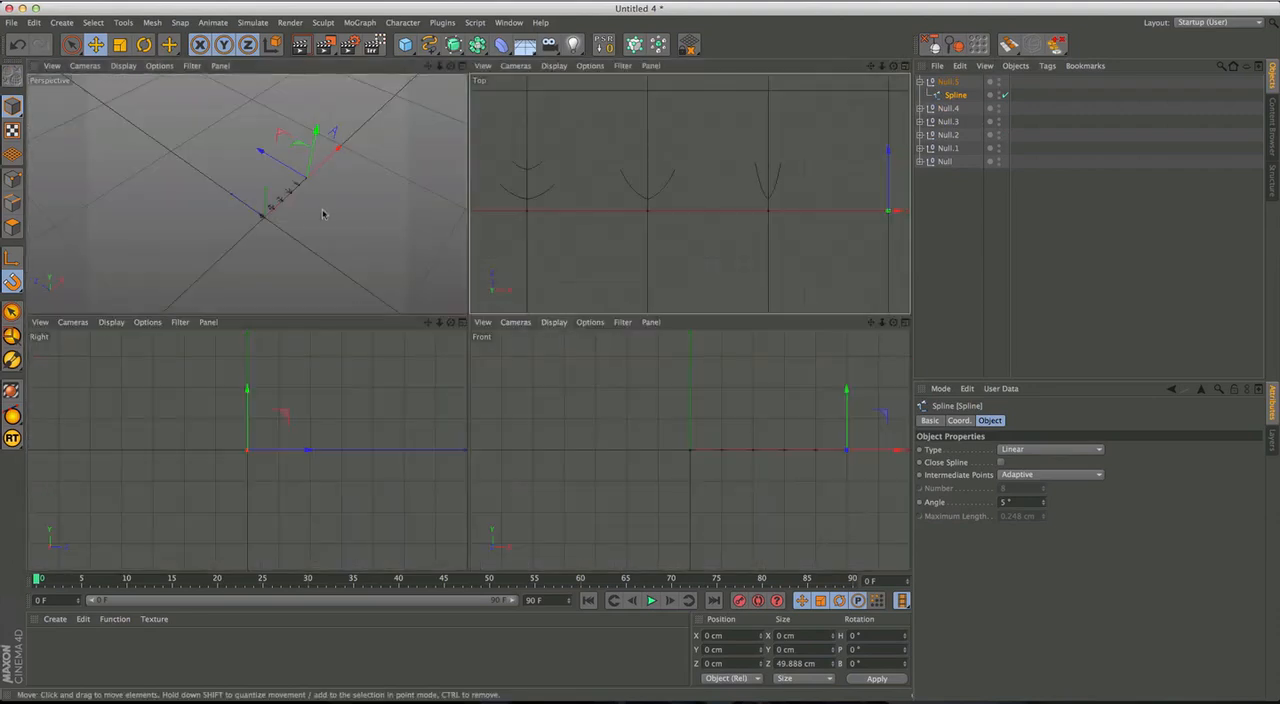
{"action": "middle_click", "coordinate": [291, 219]}
{"action": "left_click_drag", "start_coordinate": [512, 368], "coordinate": [540, 351], "text": "alt"}
{"action": "right_click_drag", "start_coordinate": [540, 350], "coordinate": [643, 280], "text": "alt"}
{"action": "left_click_drag", "start_coordinate": [467, 322], "coordinate": [561, 318], "text": "alt"}
{"action": "key", "text": "s"}
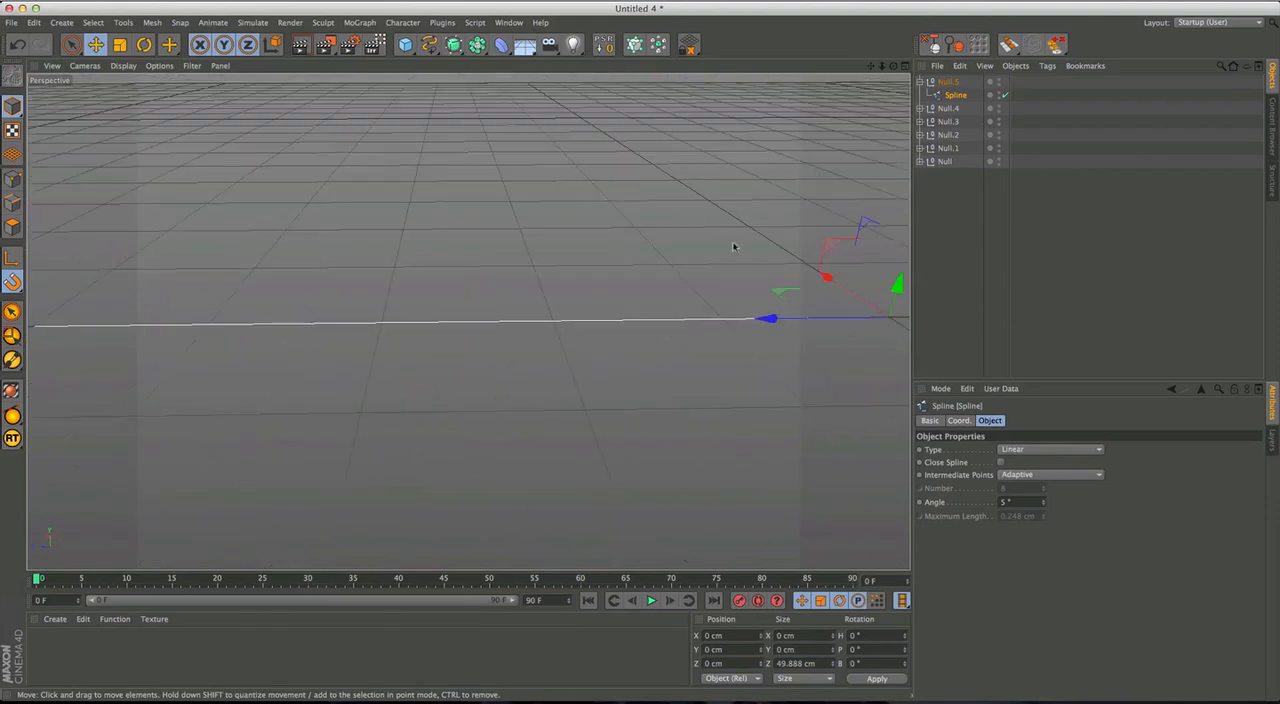
Collapse the sixth figure's hierarchy, clear the selection and examine the whole row of figures in perspective.
{"action": "left_click", "coordinate": [946, 82]}
{"action": "left_click", "coordinate": [919, 83]}
{"action": "left_click", "coordinate": [945, 168]}
{"action": "right_click_drag", "start_coordinate": [780, 219], "coordinate": [575, 338], "text": "alt"}
{"action": "mouse_move", "coordinate": [575, 341]}
{"action": "left_mouse_down", "text": "alt"}
{"action": "mouse_move", "coordinate": [403, 331]}
{"action": "mouse_move", "coordinate": [469, 320]}
{"action": "mouse_move", "coordinate": [509, 357]}
{"action": "mouse_move", "coordinate": [585, 347]}
{"action": "left_mouse_up", "text": "alt"}
{"action": "right_click_drag", "start_coordinate": [585, 347], "coordinate": [660, 284], "text": "alt"}
{"action": "right_click_drag", "start_coordinate": [469, 323], "coordinate": [617, 329], "text": "alt"}
{"action": "middle_click_drag", "start_coordinate": [471, 409], "coordinate": [512, 490], "text": "alt"}
{"action": "left_click_drag", "start_coordinate": [508, 490], "coordinate": [546, 426], "text": "alt"}
{"action": "right_click_drag", "start_coordinate": [546, 426], "coordinate": [482, 449], "text": "alt"}
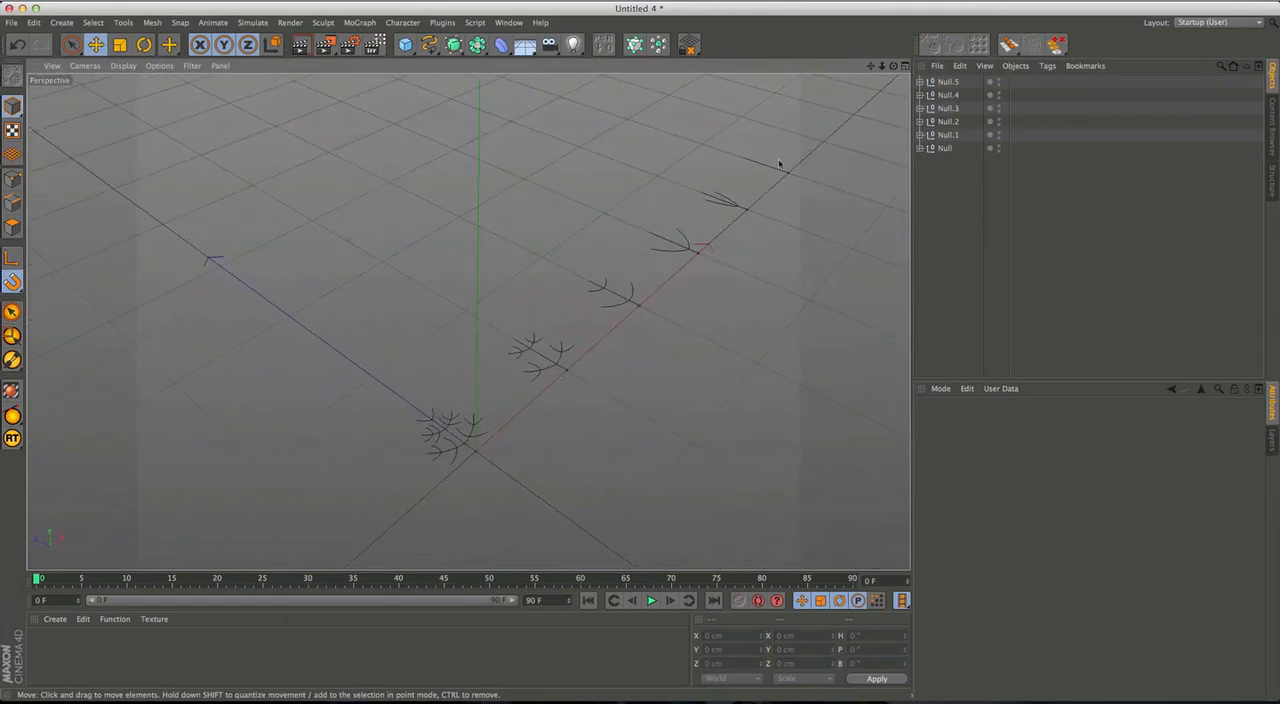
{"action": "middle_click_drag", "start_coordinate": [683, 317], "coordinate": [660, 286], "text": "alt"}
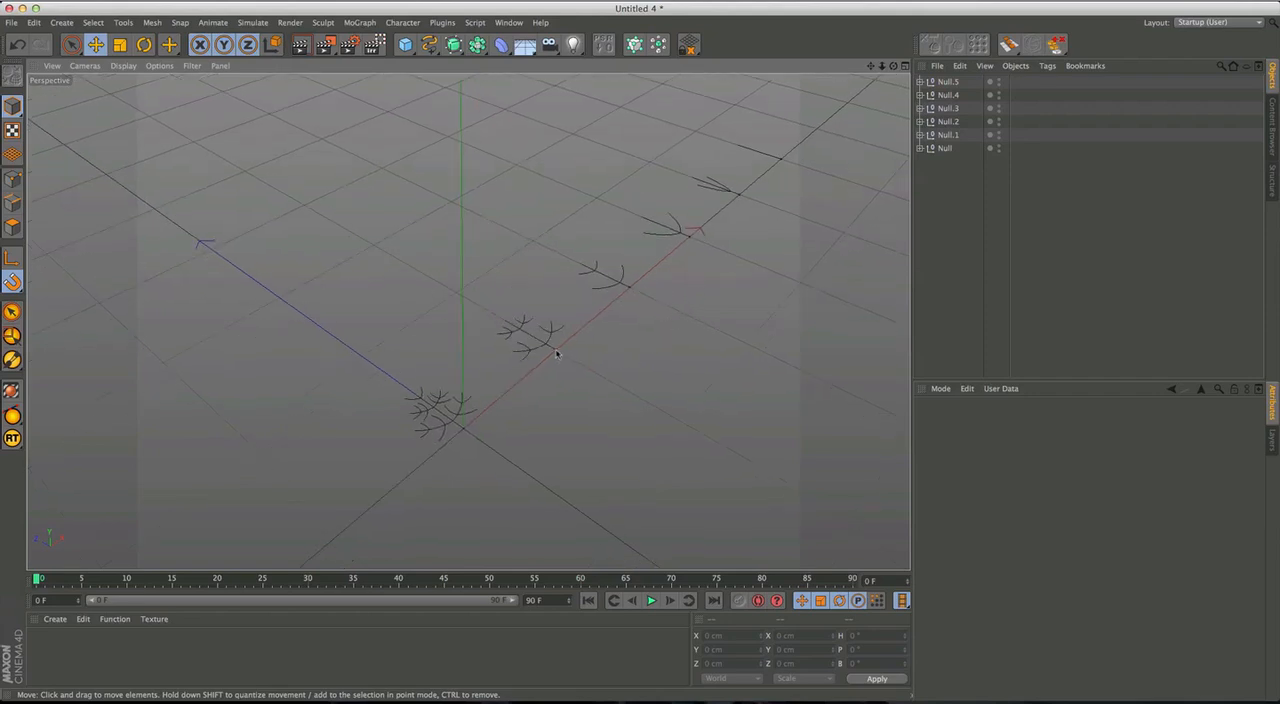
{"action": "left_click_drag", "start_coordinate": [495, 403], "coordinate": [455, 408], "text": "alt"}
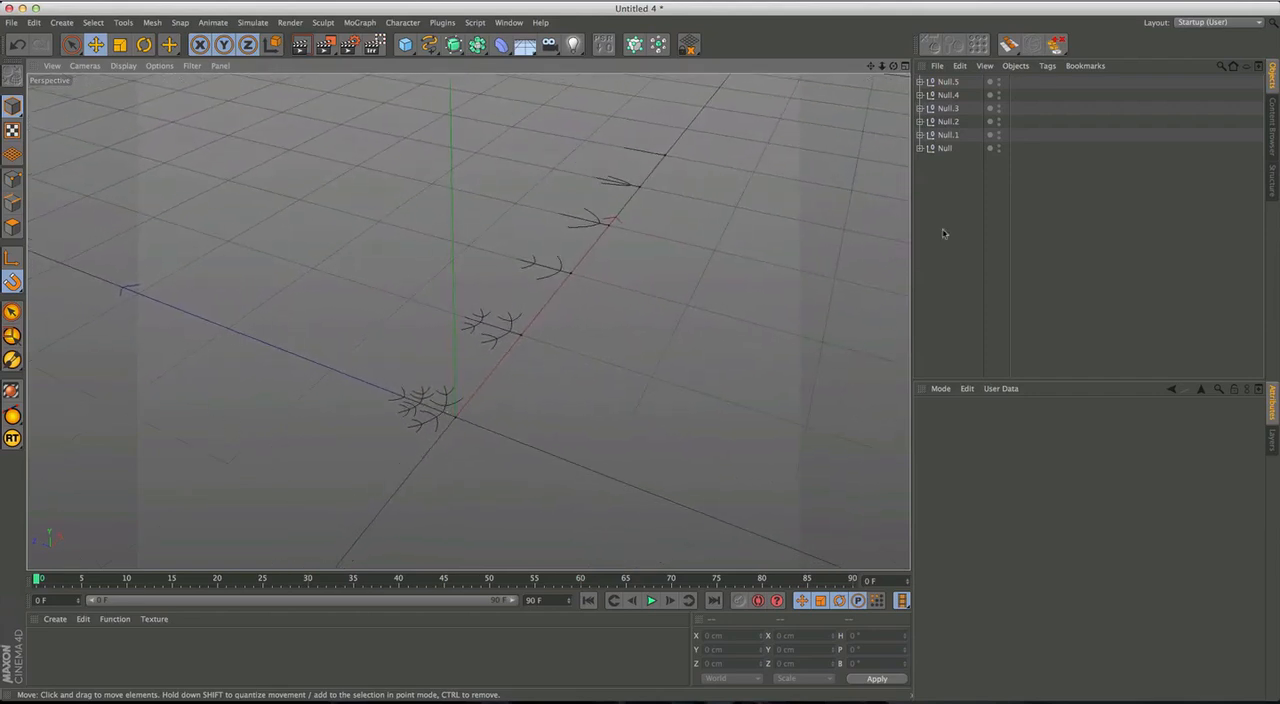
Place the first figure, Null, in a Cloner set to Radial mode on the XZ plane.
{"action": "left_click", "coordinate": [946, 150]}
{"action": "right_click_drag", "start_coordinate": [421, 431], "coordinate": [486, 403], "text": "alt"}
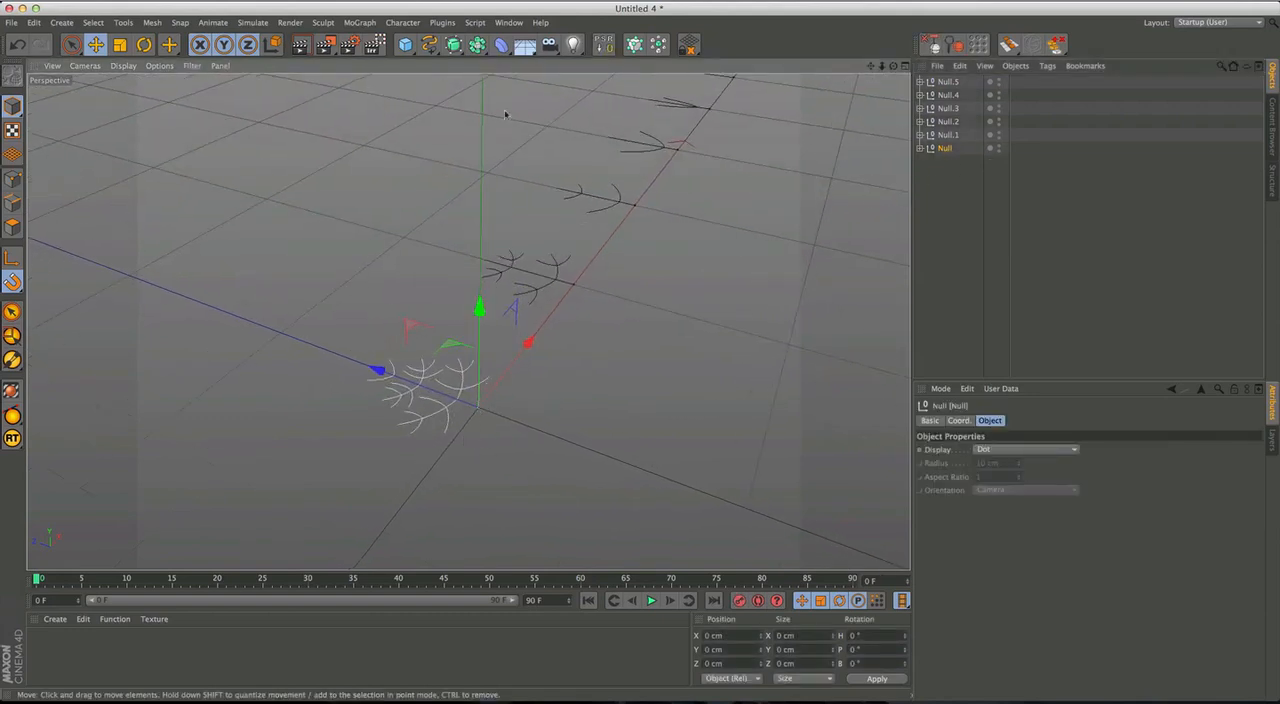
{"action": "left_click", "coordinate": [636, 45], "text": "alt"}
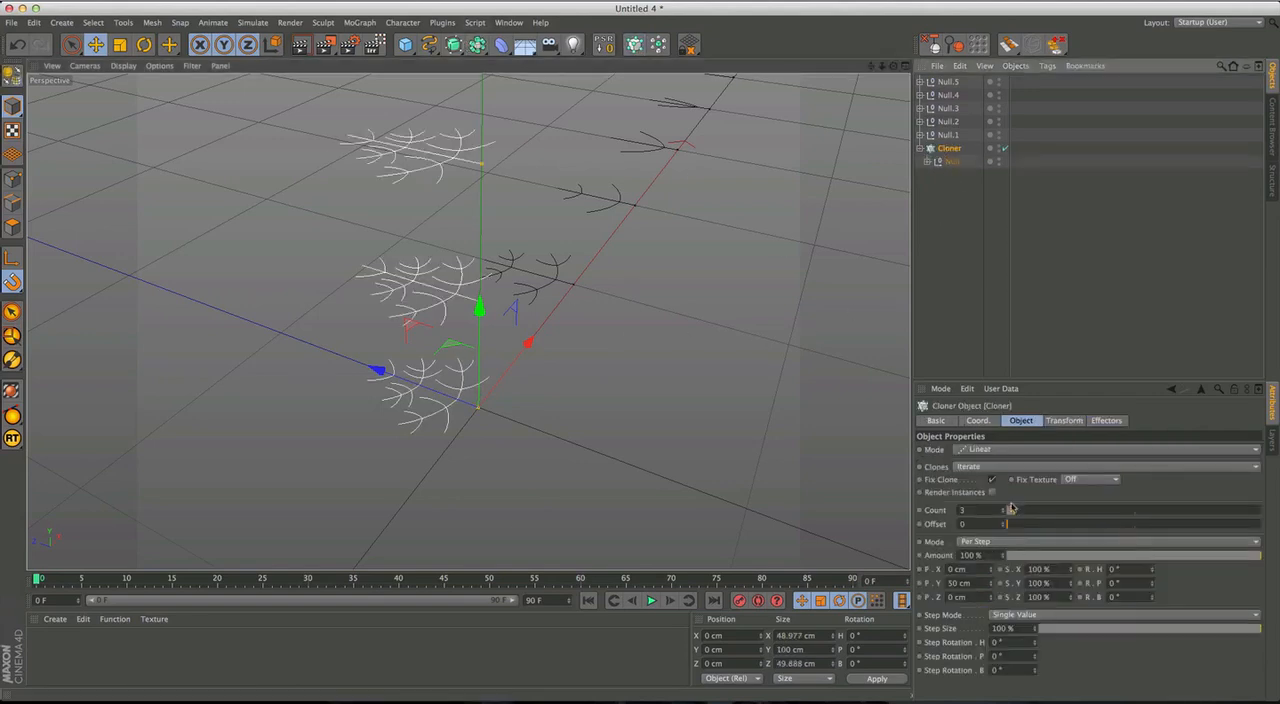
{"action": "left_click", "coordinate": [994, 452]}
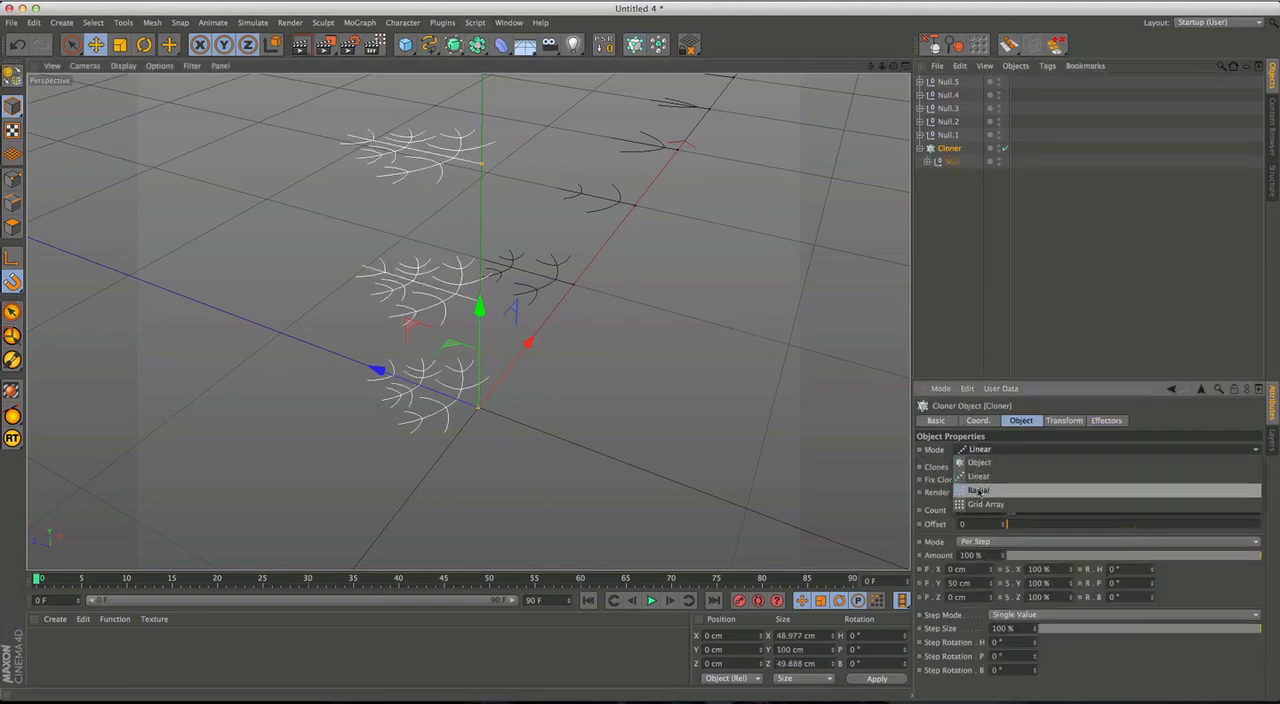
{"action": "left_click", "coordinate": [987, 491]}
{"action": "left_click", "coordinate": [963, 537]}
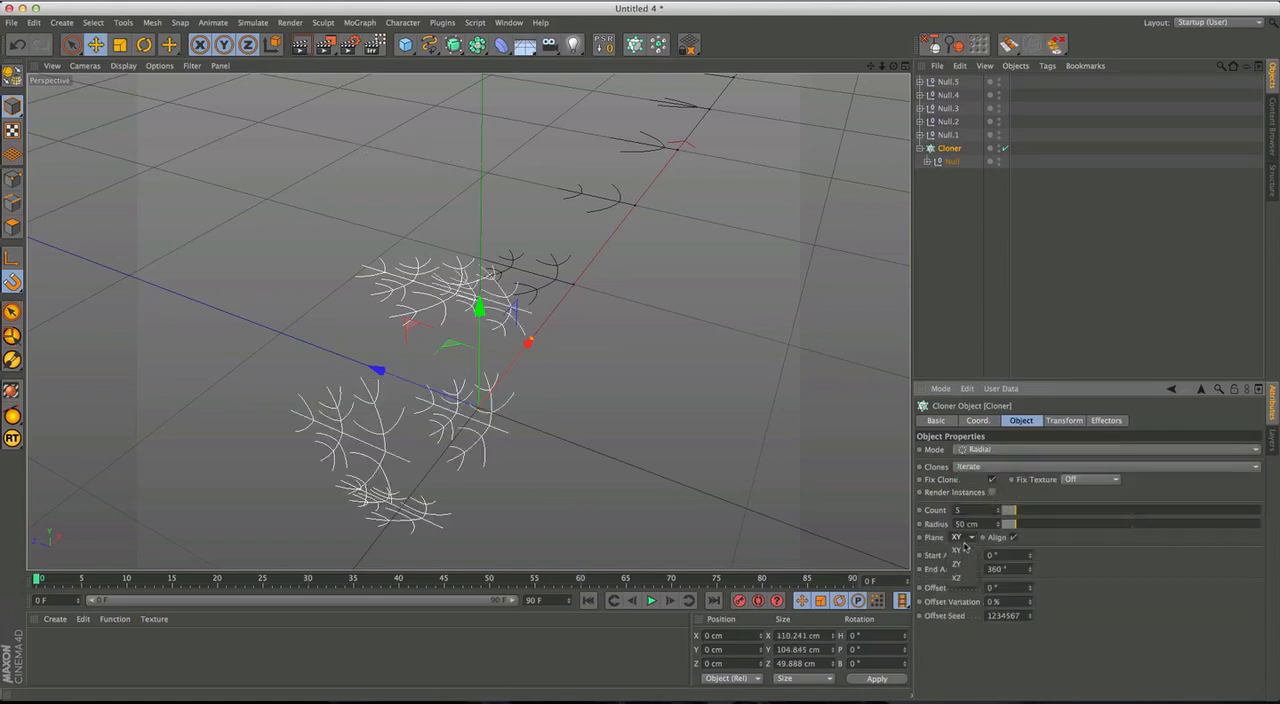
{"action": "left_click", "coordinate": [961, 578]}
Set the Cloner's radius to 0 cm and its count to 6 to form a six-armed snowflake.
{"action": "left_click_drag", "start_coordinate": [1017, 525], "coordinate": [972, 528]}
{"action": "right_click_drag", "start_coordinate": [460, 442], "coordinate": [513, 417], "text": "alt"}
{"action": "left_click_drag", "start_coordinate": [513, 417], "coordinate": [508, 444], "text": "alt"}
{"action": "left_click", "coordinate": [997, 510]}
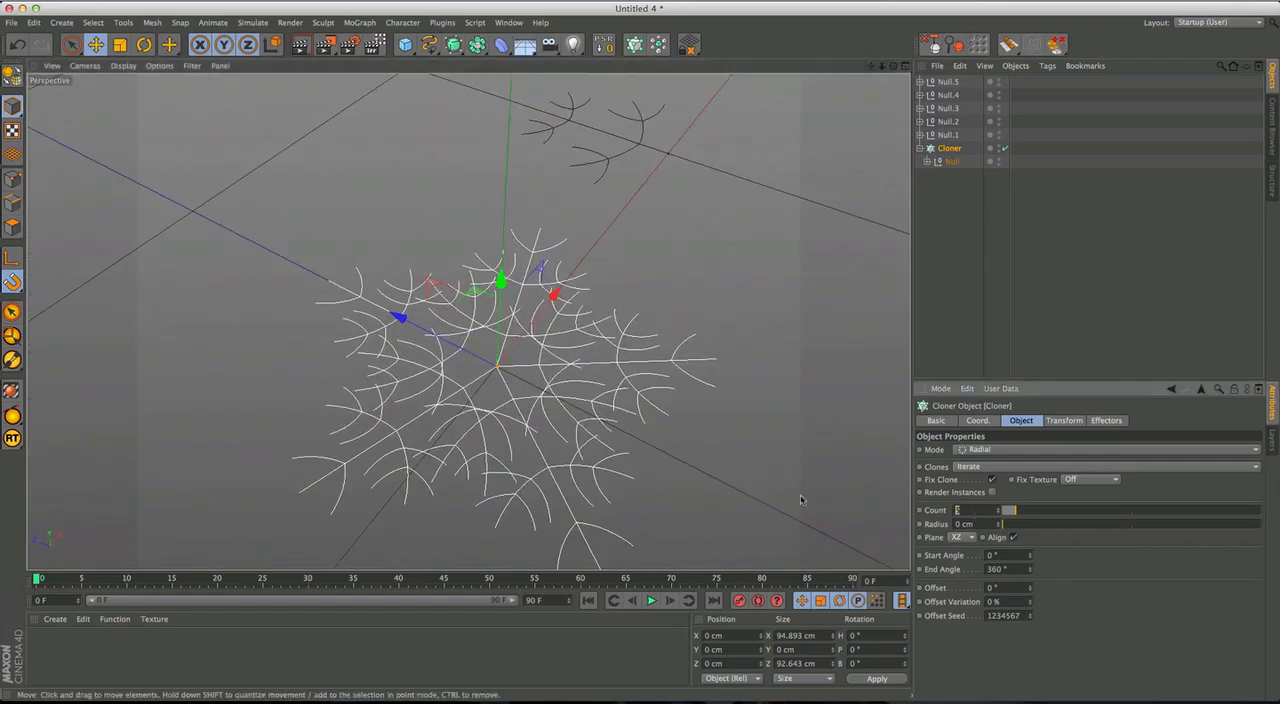
{"action": "type", "text": "6"}
{"action": "key", "text": "Return"}
{"action": "left_click_drag", "start_coordinate": [617, 437], "coordinate": [540, 416], "text": "alt"}
{"action": "middle_click_drag", "start_coordinate": [573, 460], "coordinate": [563, 413], "text": "alt"}
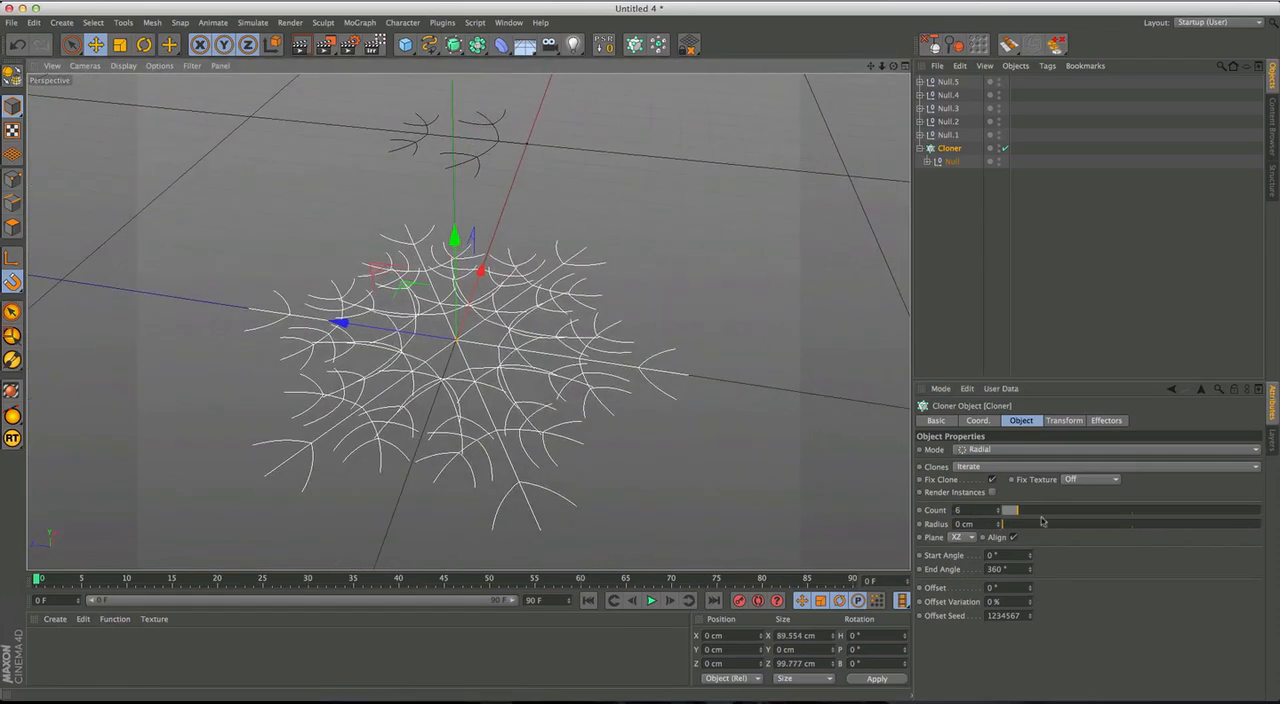
{"action": "left_click_drag", "start_coordinate": [556, 374], "coordinate": [778, 412], "text": "alt"}
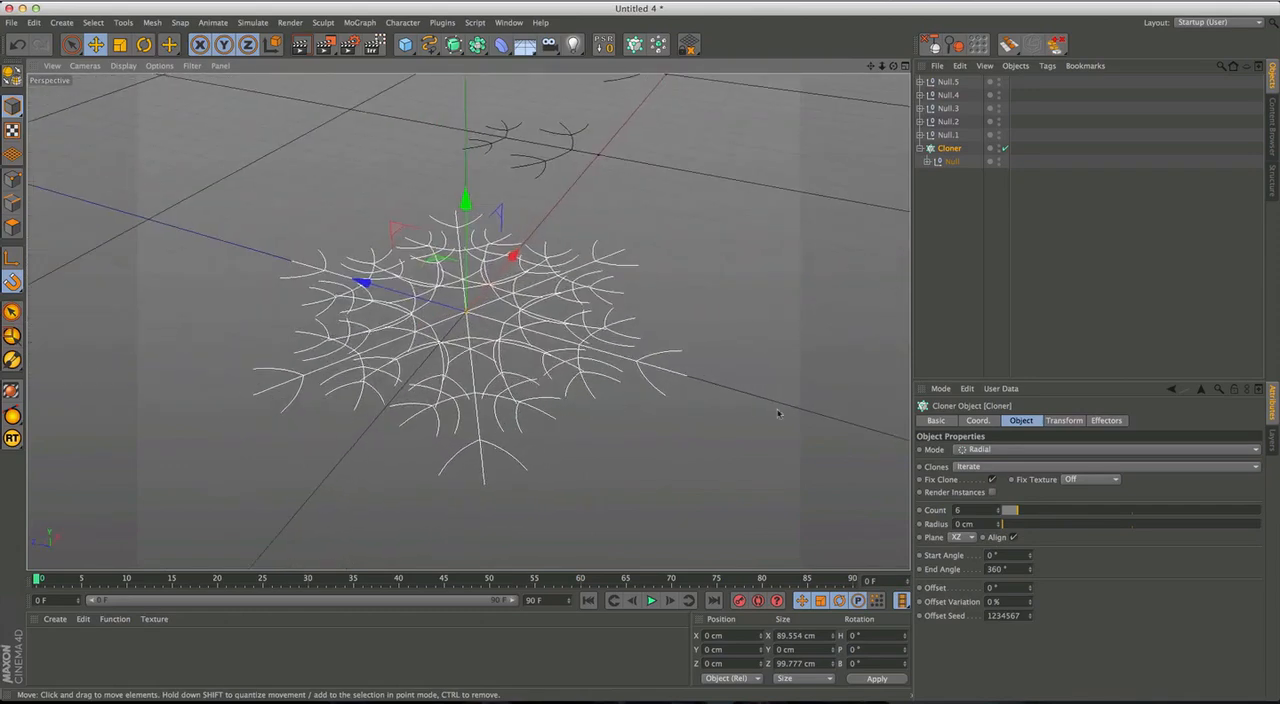
Show the Cloner's transform settings and examine the flat snowflake from several angles.
{"action": "left_click", "coordinate": [1066, 420]}
{"action": "left_click_drag", "start_coordinate": [490, 318], "coordinate": [524, 303], "text": "alt"}
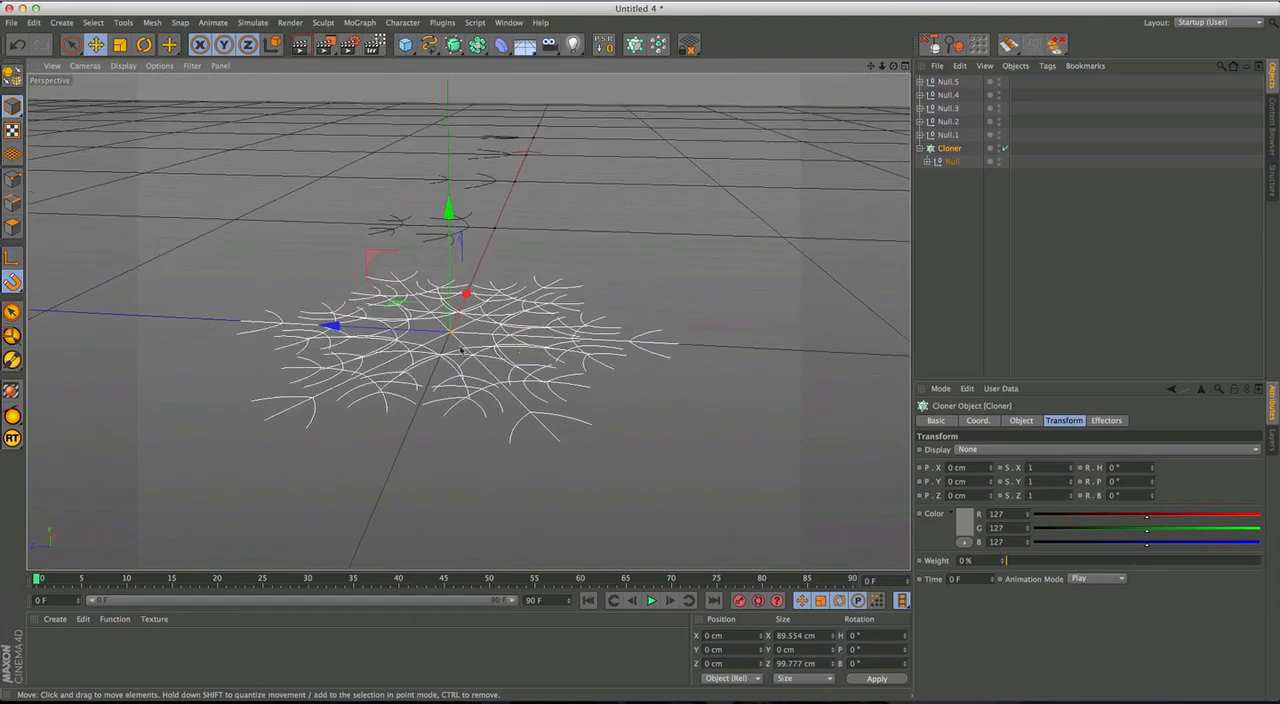
{"action": "left_click_drag", "start_coordinate": [553, 320], "coordinate": [547, 393], "text": "alt"}
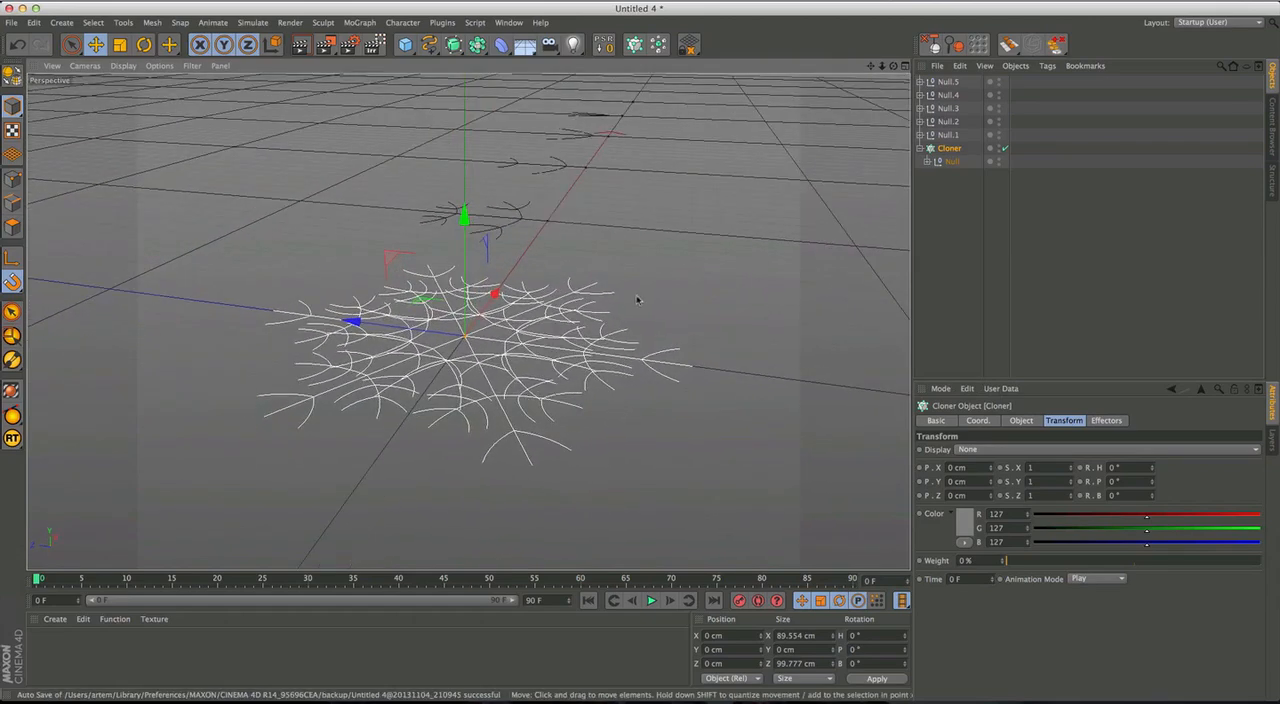
{"action": "middle_click_drag", "start_coordinate": [500, 300], "coordinate": [513, 357], "text": "alt"}
{"action": "left_click_drag", "start_coordinate": [513, 357], "coordinate": [496, 332], "text": "alt"}
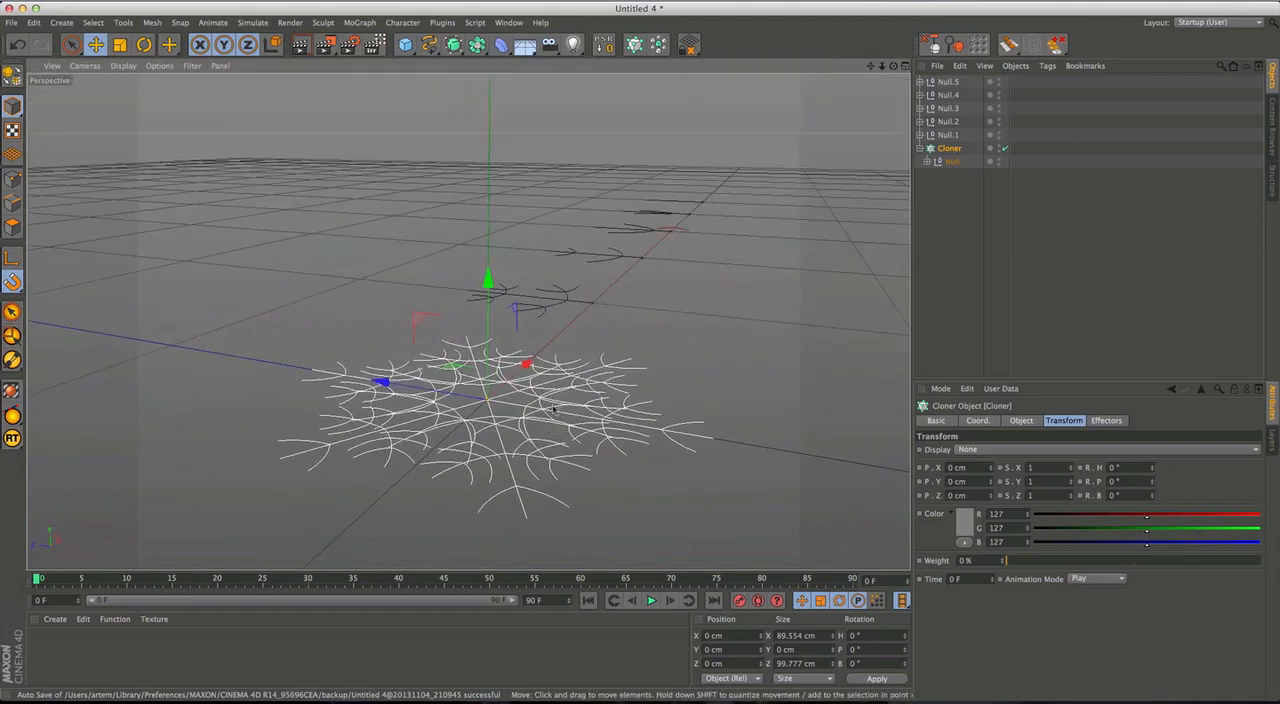
{"action": "left_click_drag", "start_coordinate": [502, 420], "coordinate": [537, 420], "text": "alt"}
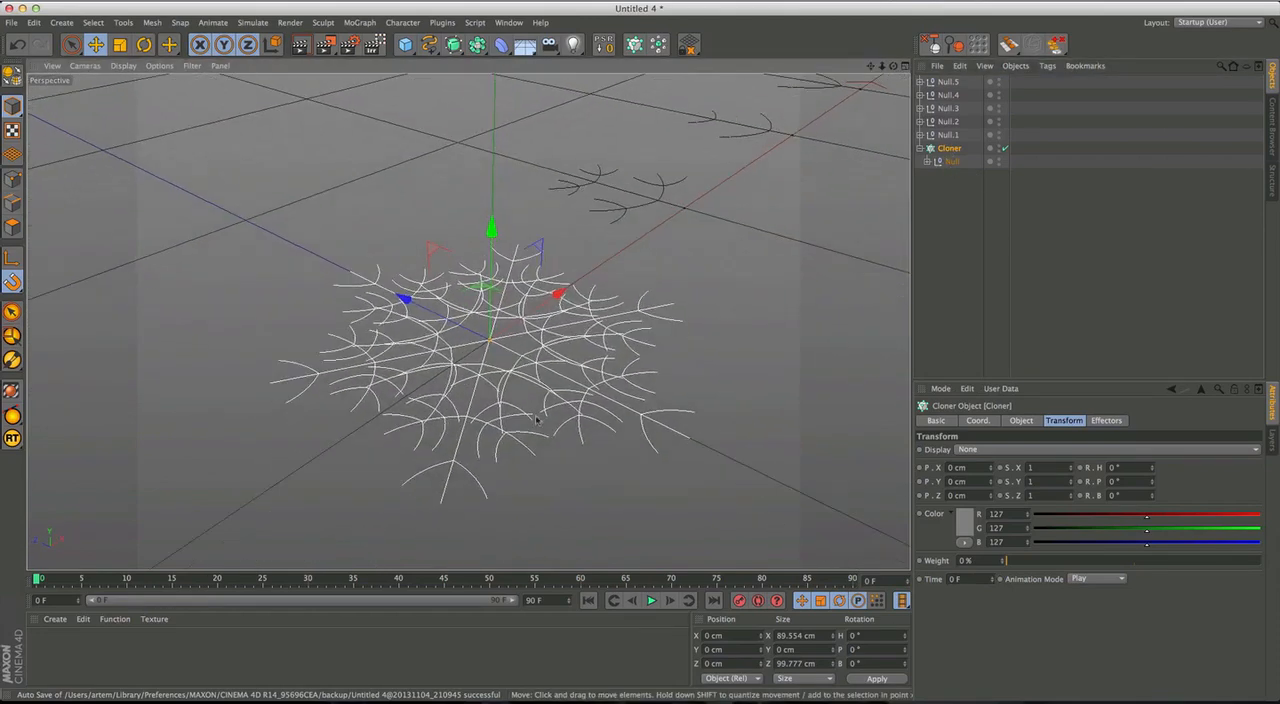
Rotate the Cloner's clones to a pitch of 24.5° and a bank of 19.3°.
{"action": "left_click", "coordinate": [1105, 420]}
{"action": "left_click", "coordinate": [1064, 421]}
{"action": "left_click_drag", "start_coordinate": [1152, 487], "coordinate": [1154, 355]}
{"action": "left_click_drag", "start_coordinate": [520, 350], "coordinate": [622, 226], "text": "alt"}
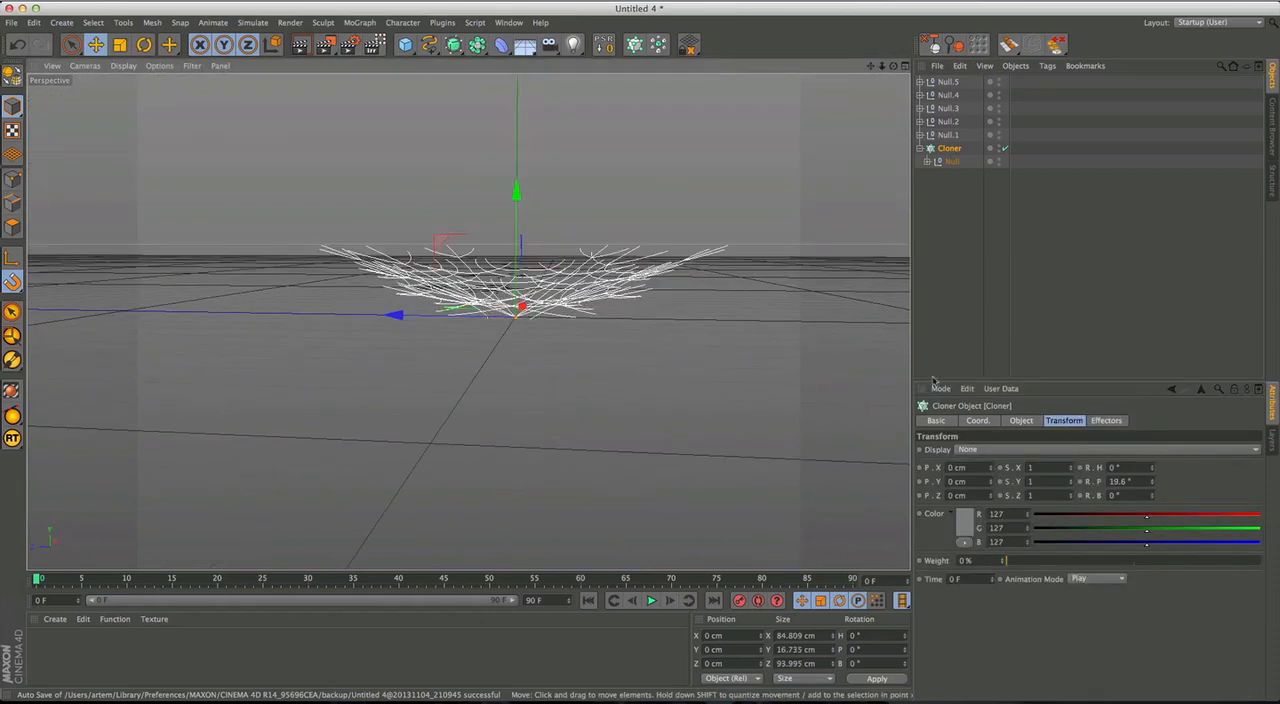
{"action": "left_click_drag", "start_coordinate": [1153, 486], "coordinate": [1134, 283]}
{"action": "left_click_drag", "start_coordinate": [700, 255], "coordinate": [635, 210], "text": "alt"}
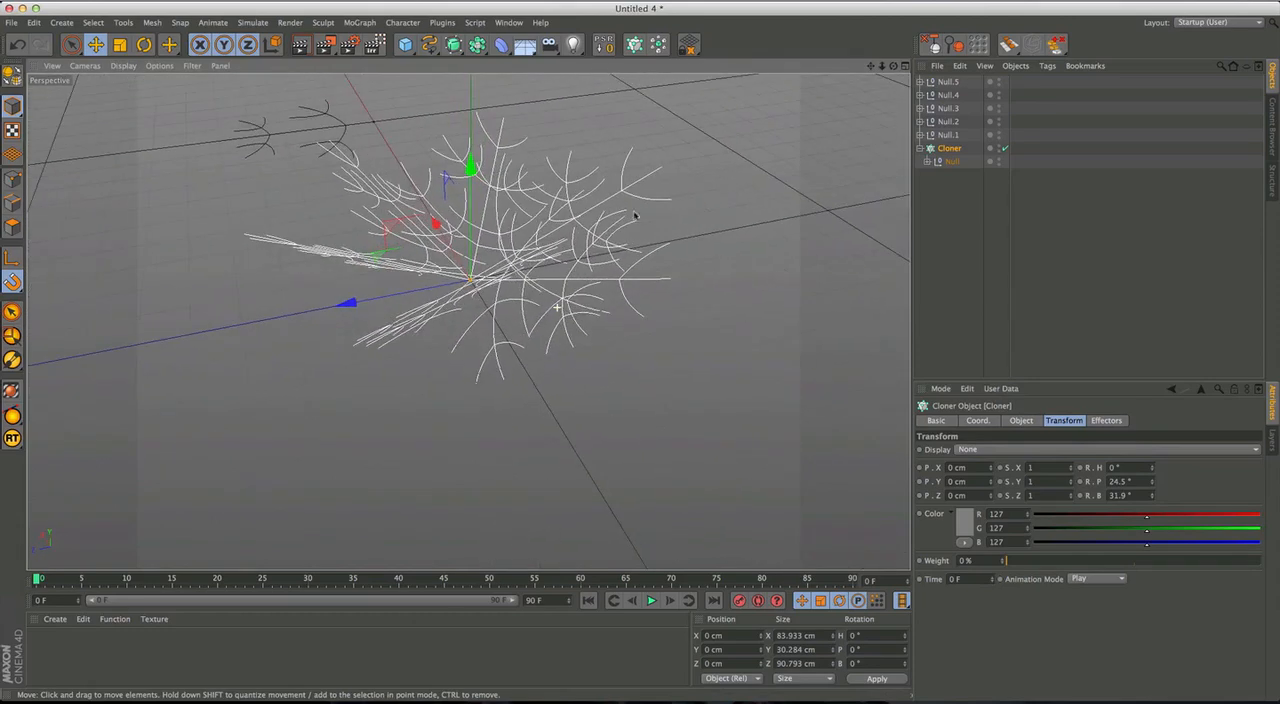
{"action": "left_click_drag", "start_coordinate": [1155, 497], "coordinate": [1157, 546]}
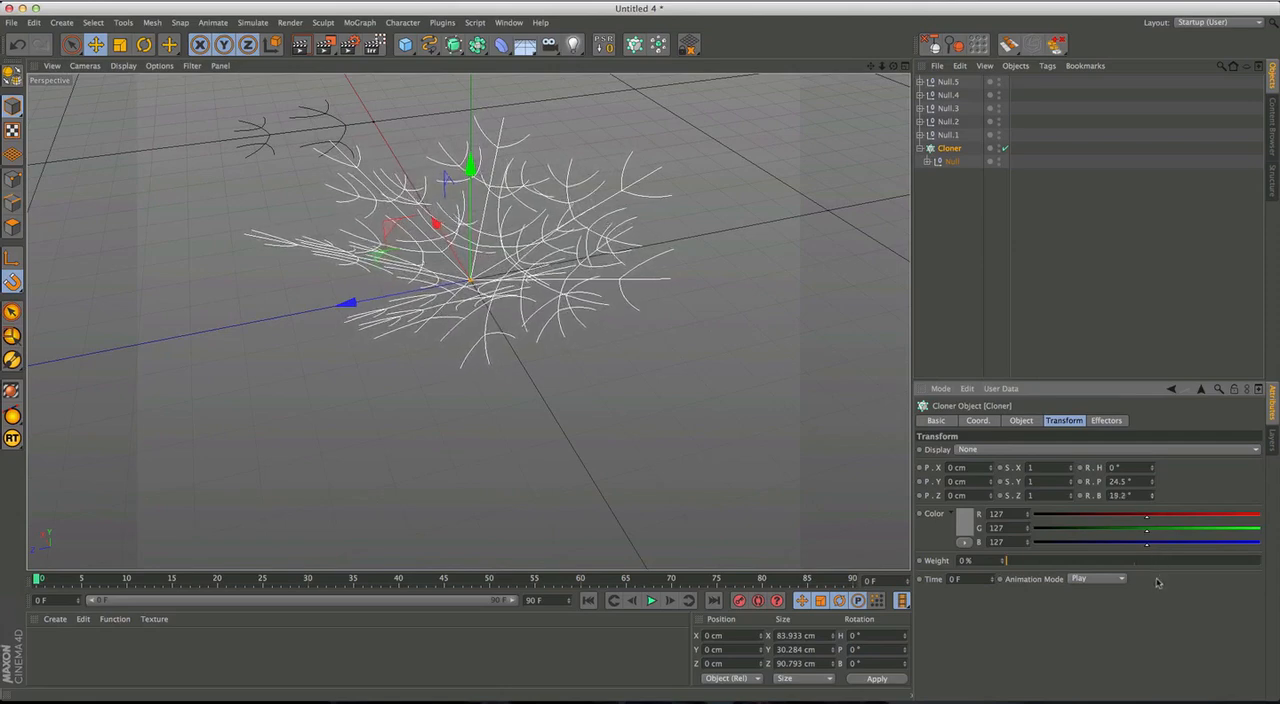
{"action": "left_click_drag", "start_coordinate": [651, 314], "coordinate": [631, 365], "text": "alt"}
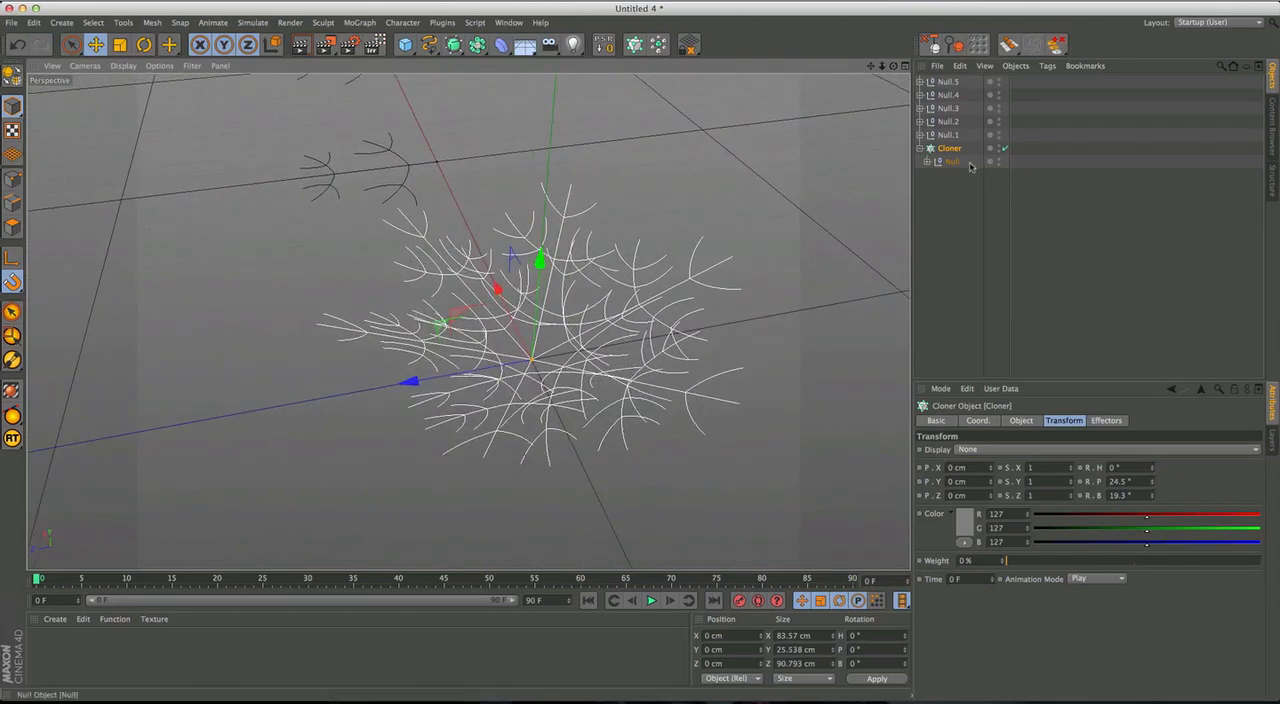
Disable the Cloner and nest a new Random effector inside the first figure's Null.
{"action": "left_click", "coordinate": [1005, 150]}
{"action": "left_click_drag", "start_coordinate": [516, 372], "coordinate": [637, 297], "text": "alt"}
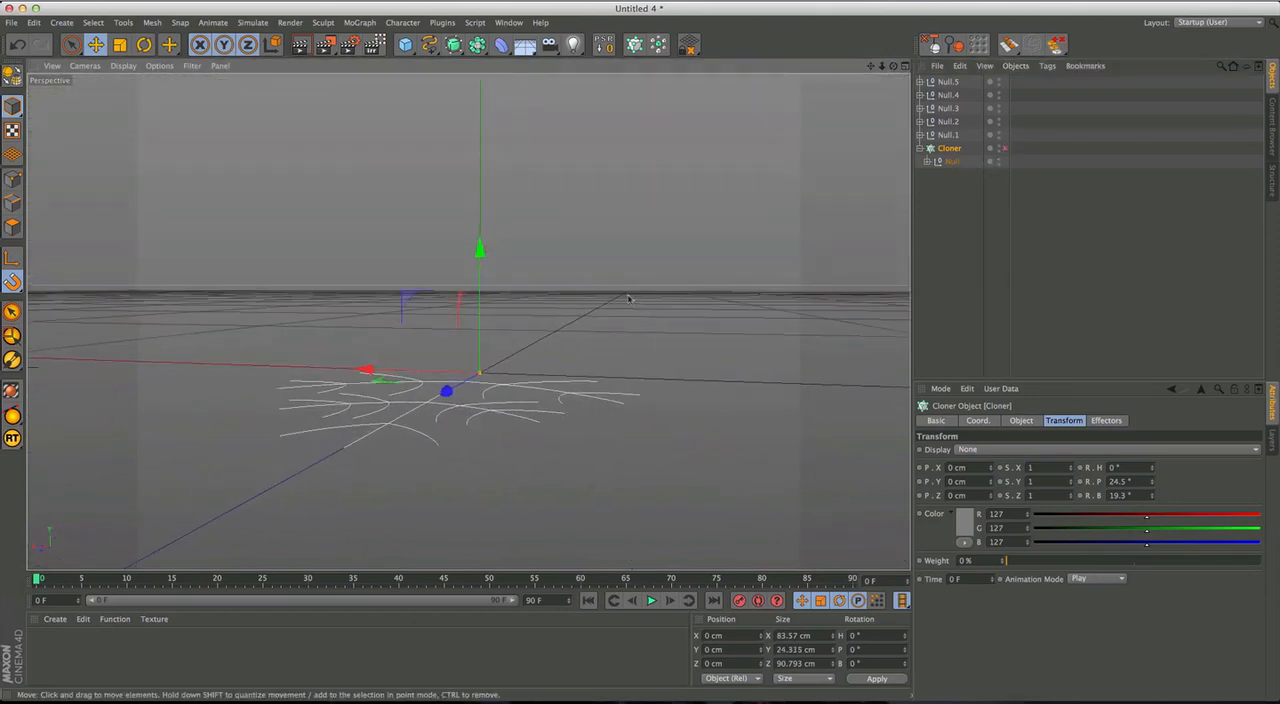
{"action": "left_click", "coordinate": [359, 22]}
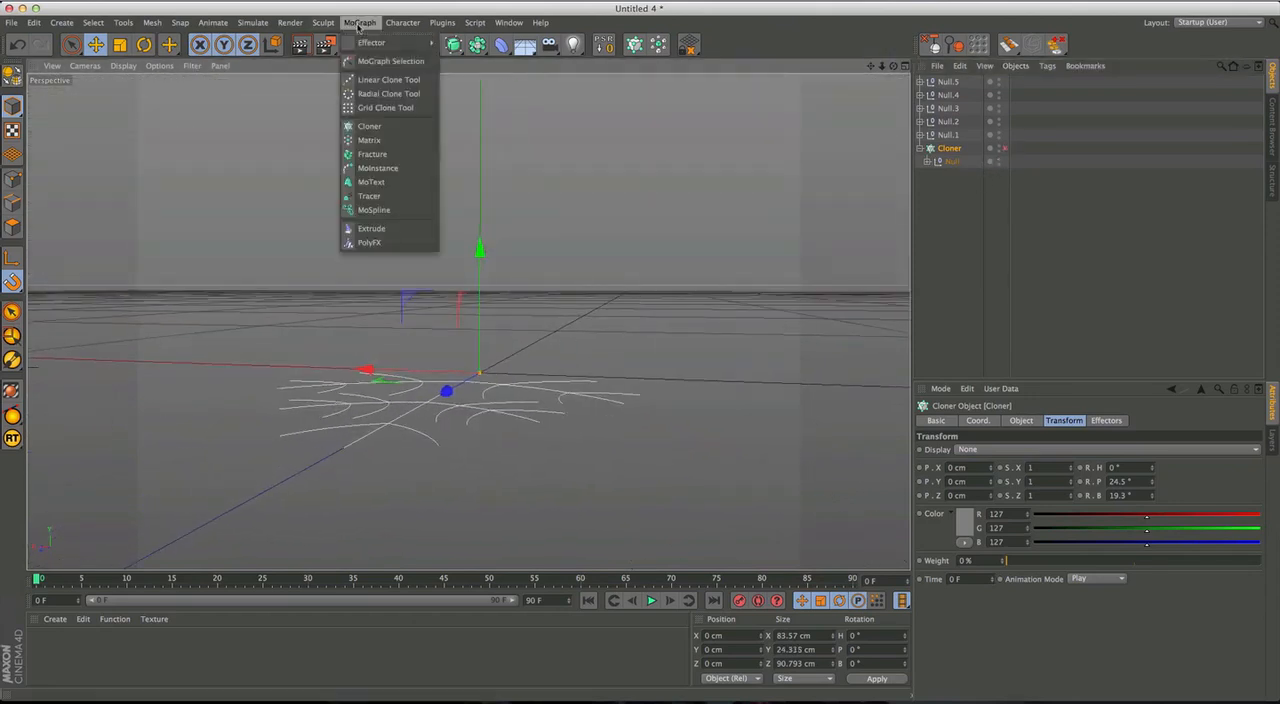
{"action": "mouse_move", "coordinate": [385, 42]}
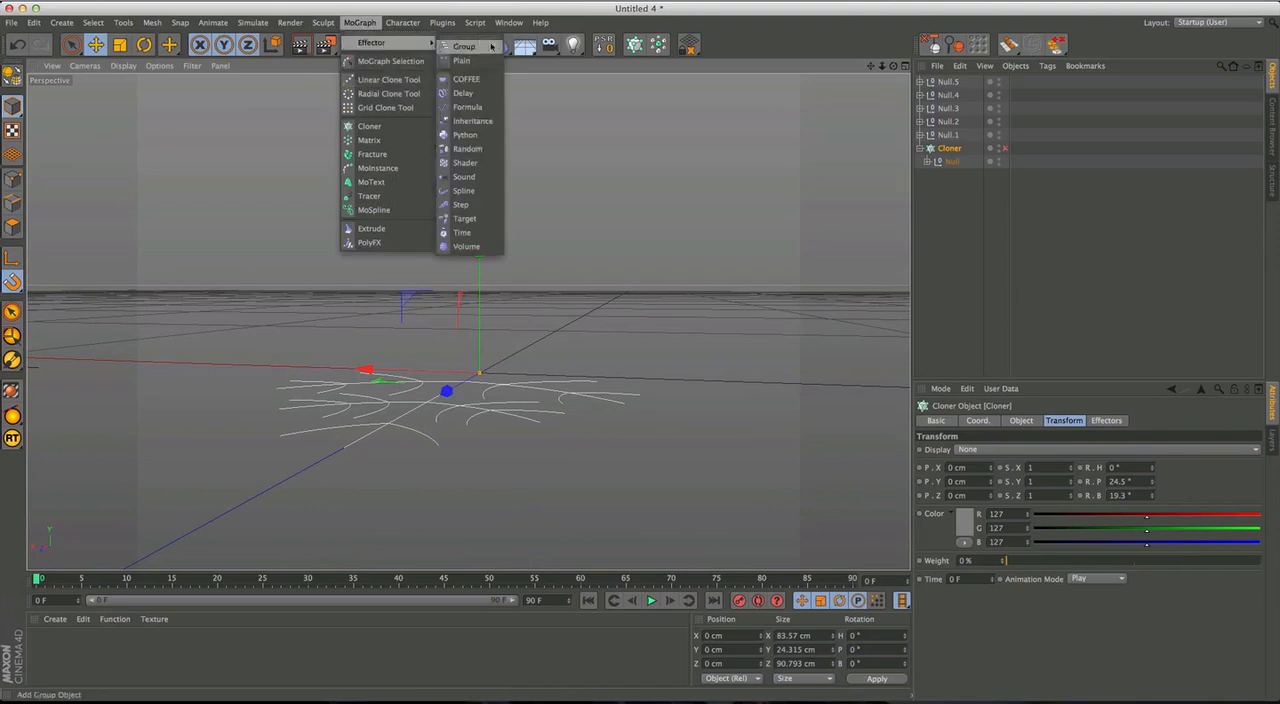
{"action": "left_click", "coordinate": [460, 150]}
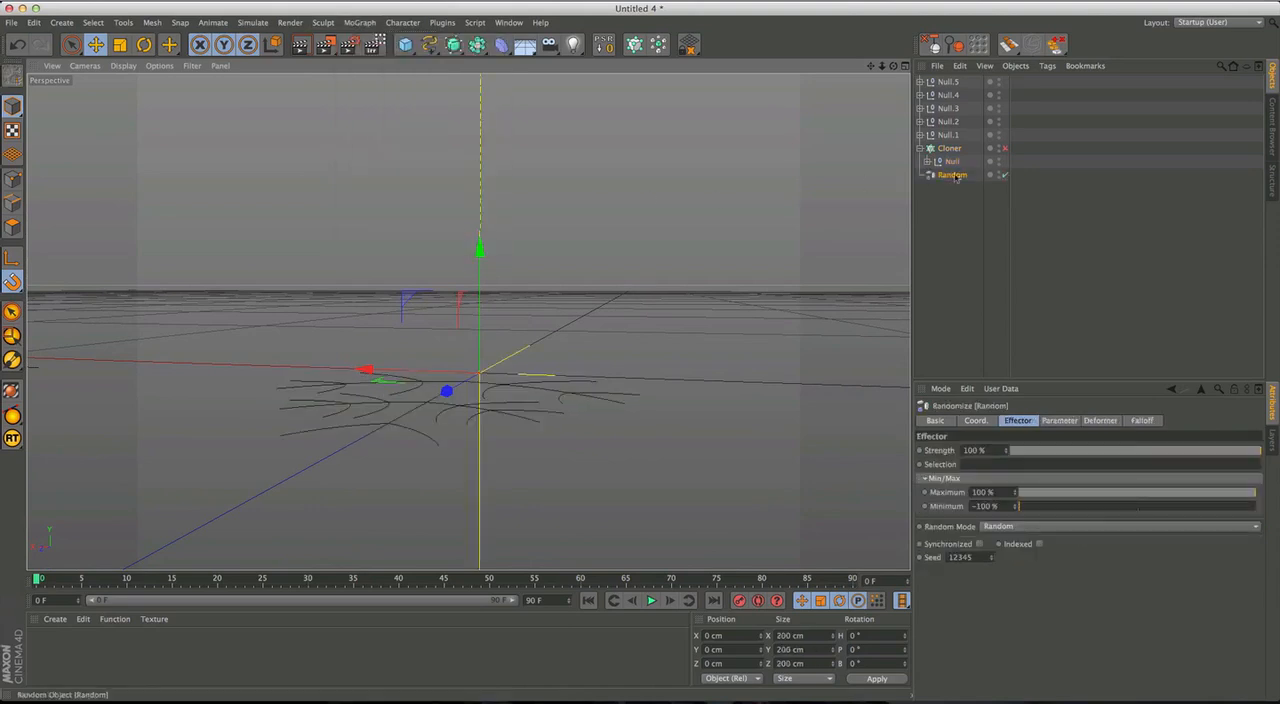
{"action": "left_click", "coordinate": [928, 162]}
{"action": "left_click_drag", "start_coordinate": [950, 168], "coordinate": [952, 172]}
Set the Random effector's deformation to Point so it acts on the figure's spline points.
{"action": "left_click_drag", "start_coordinate": [546, 371], "coordinate": [491, 423], "text": "alt"}
{"action": "middle_click_drag", "start_coordinate": [491, 423], "coordinate": [566, 380], "text": "alt"}
{"action": "left_click", "coordinate": [1100, 420]}
{"action": "left_click", "coordinate": [982, 450]}
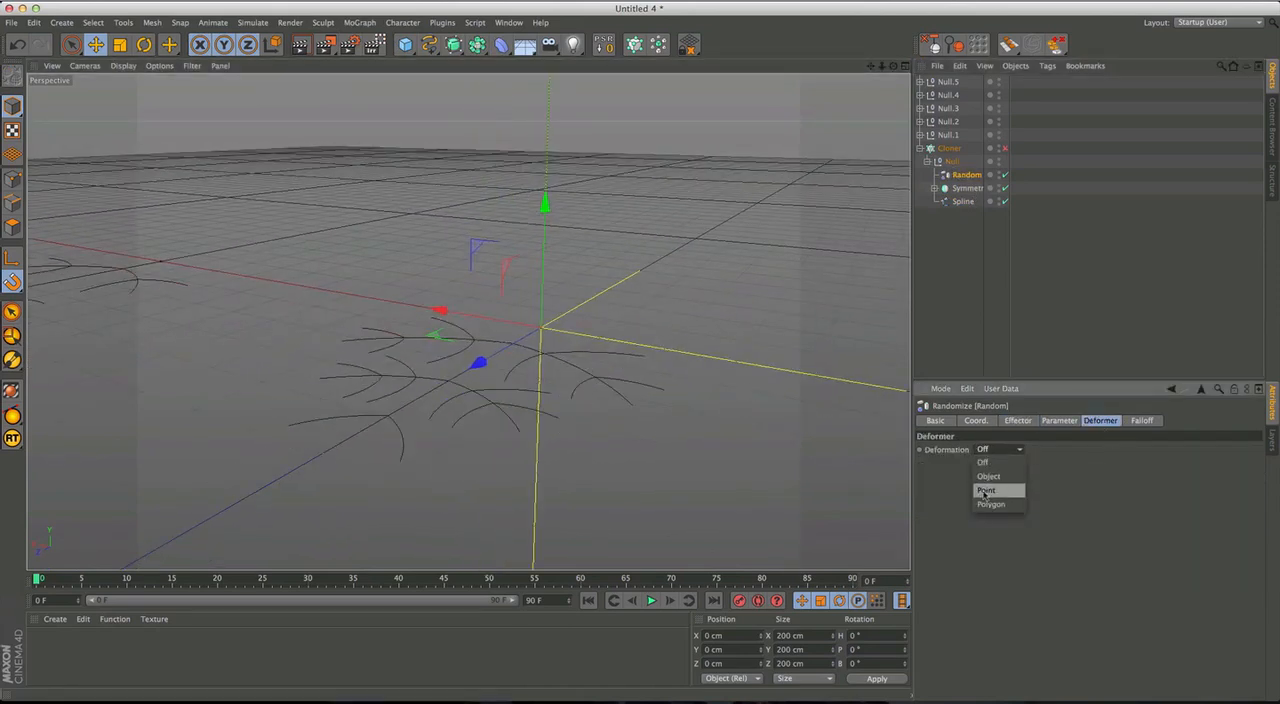
{"action": "left_click", "coordinate": [984, 490]}
{"action": "left_click_drag", "start_coordinate": [660, 400], "coordinate": [723, 391], "text": "alt"}
Set the Random effector's position offsets to X 0 cm, Y 5 cm and Z 0 cm.
{"action": "left_click", "coordinate": [1059, 420]}
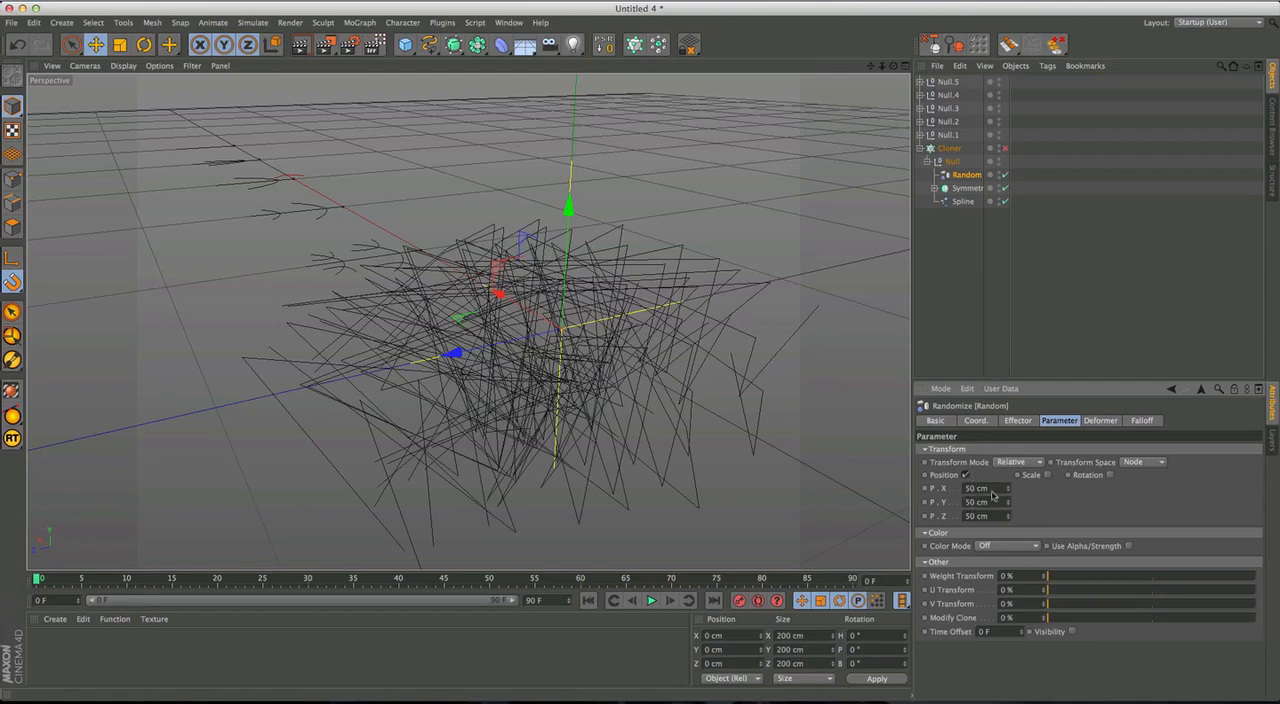
{"action": "type", "text": "0"}
{"action": "key", "text": "Tab"}
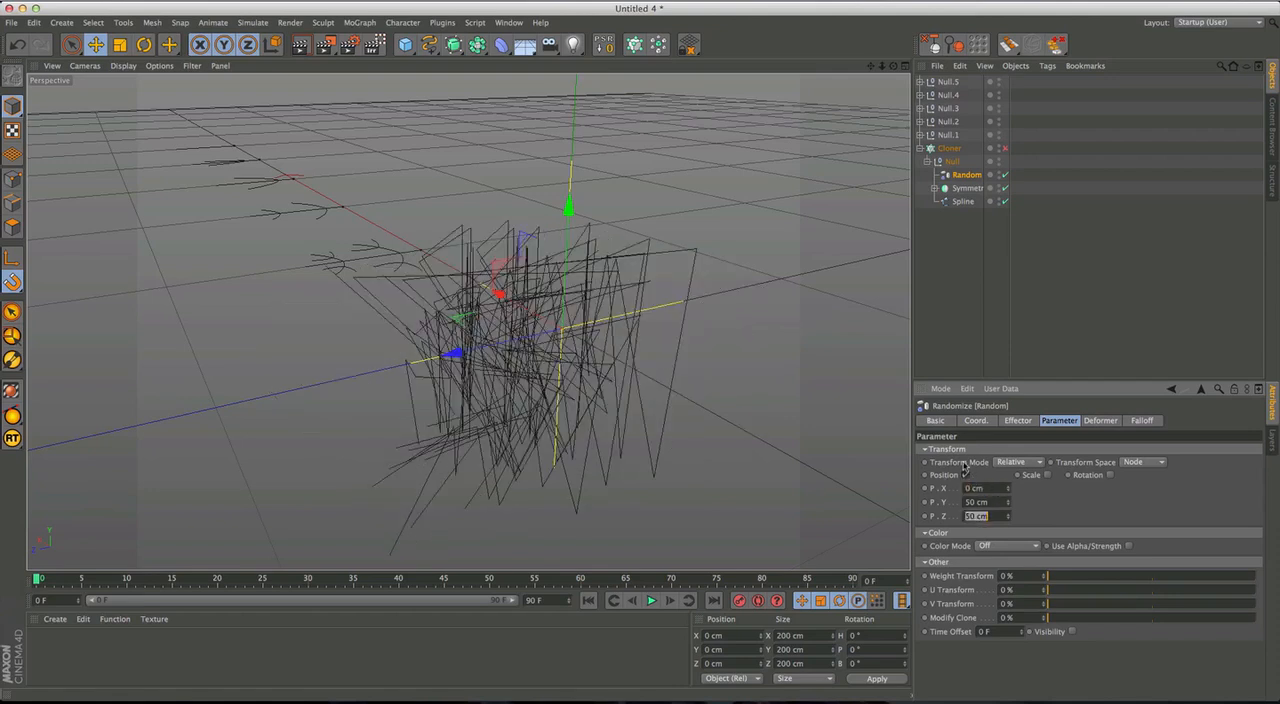
{"action": "key", "text": "Return"}
{"action": "left_click_drag", "start_coordinate": [543, 363], "coordinate": [654, 314], "text": "alt"}
{"action": "left_click_drag", "start_coordinate": [433, 408], "coordinate": [625, 443], "text": "alt"}
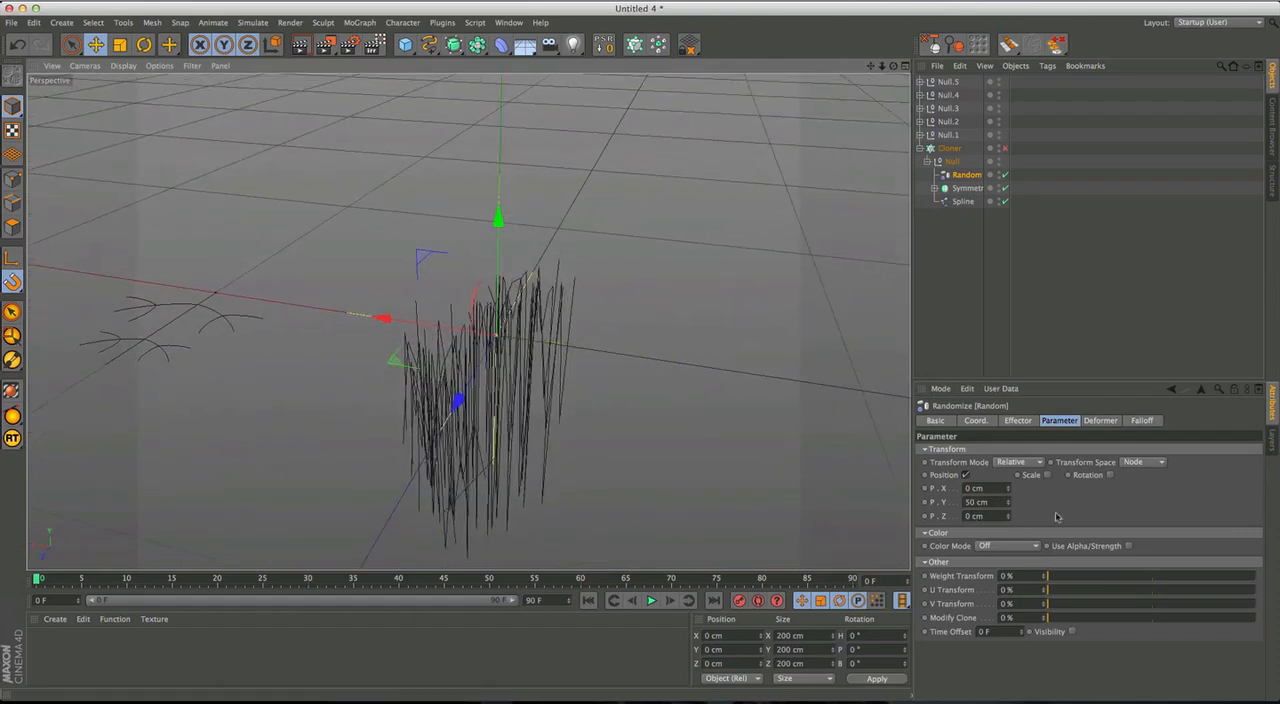
{"action": "left_click", "coordinate": [990, 502]}
{"action": "type", "text": "5"}
{"action": "key", "text": "Return"}
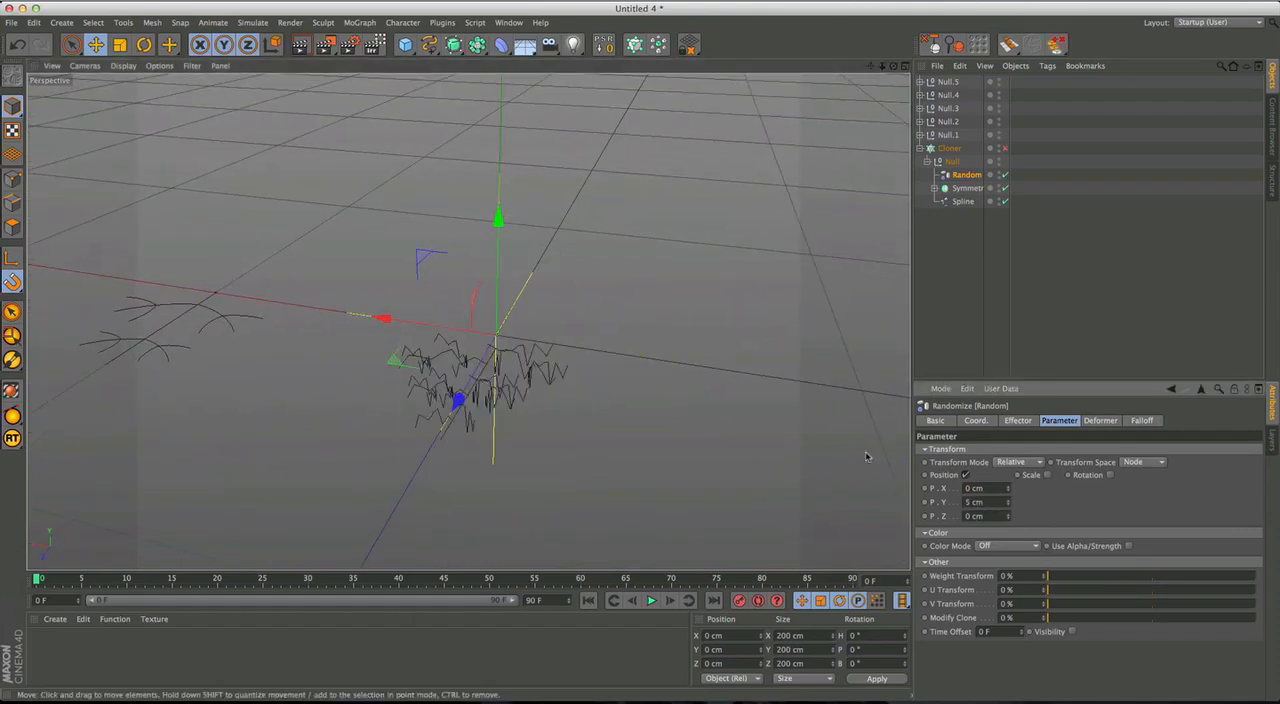
Change the Random effector's random mode to Noise.
{"action": "mouse_move", "coordinate": [541, 368]}
{"action": "left_mouse_down", "text": "alt"}
{"action": "mouse_move", "coordinate": [441, 333]}
{"action": "mouse_move", "coordinate": [525, 390]}
{"action": "left_mouse_up", "text": "alt"}
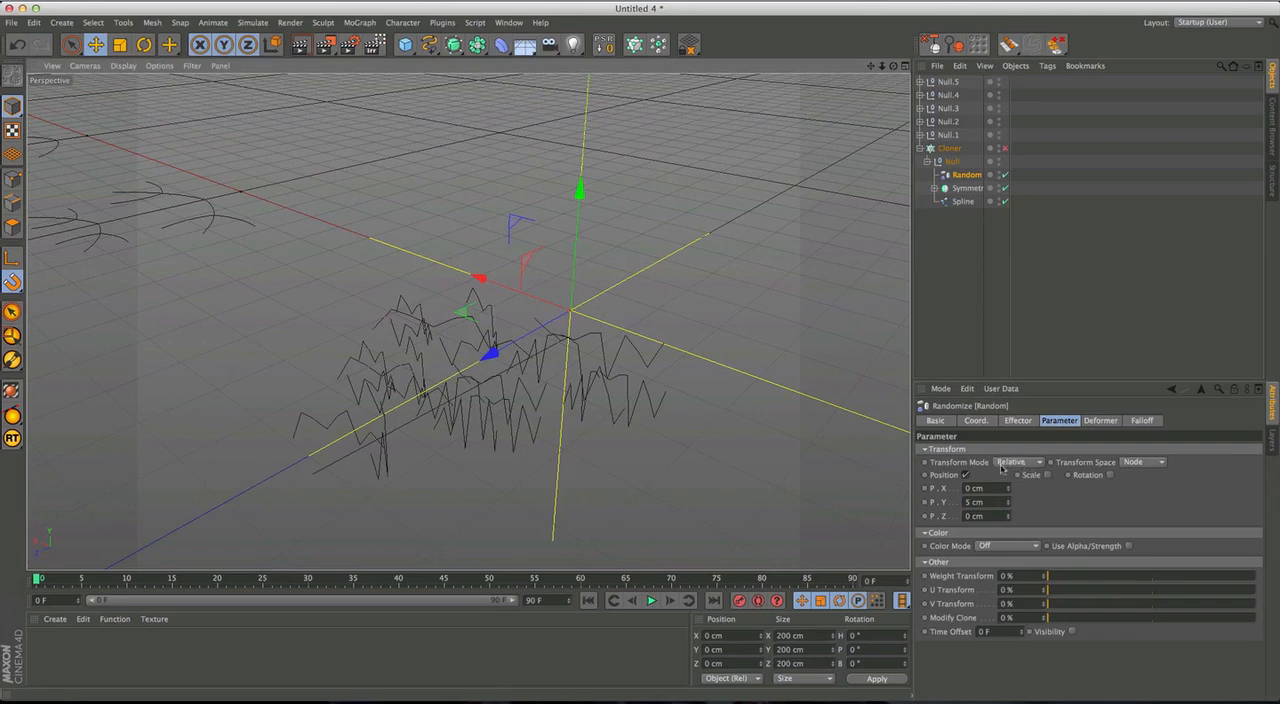
{"action": "left_click", "coordinate": [1022, 420]}
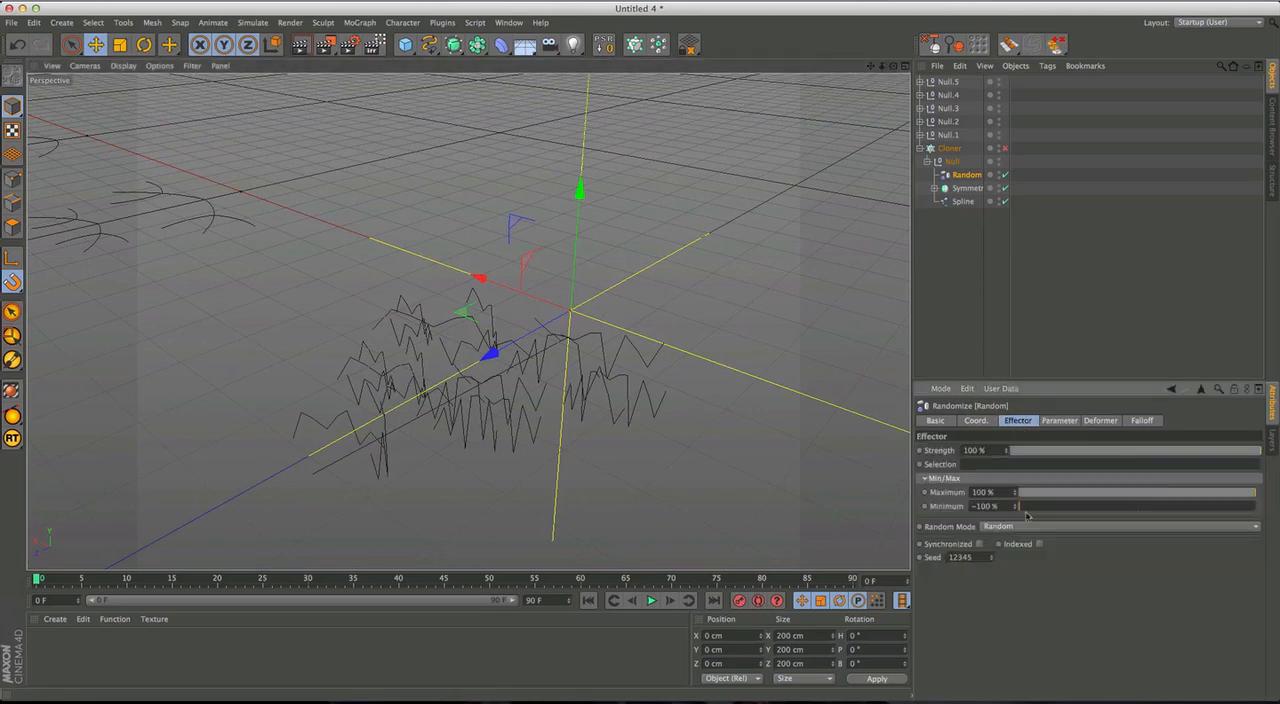
{"action": "left_click", "coordinate": [989, 527]}
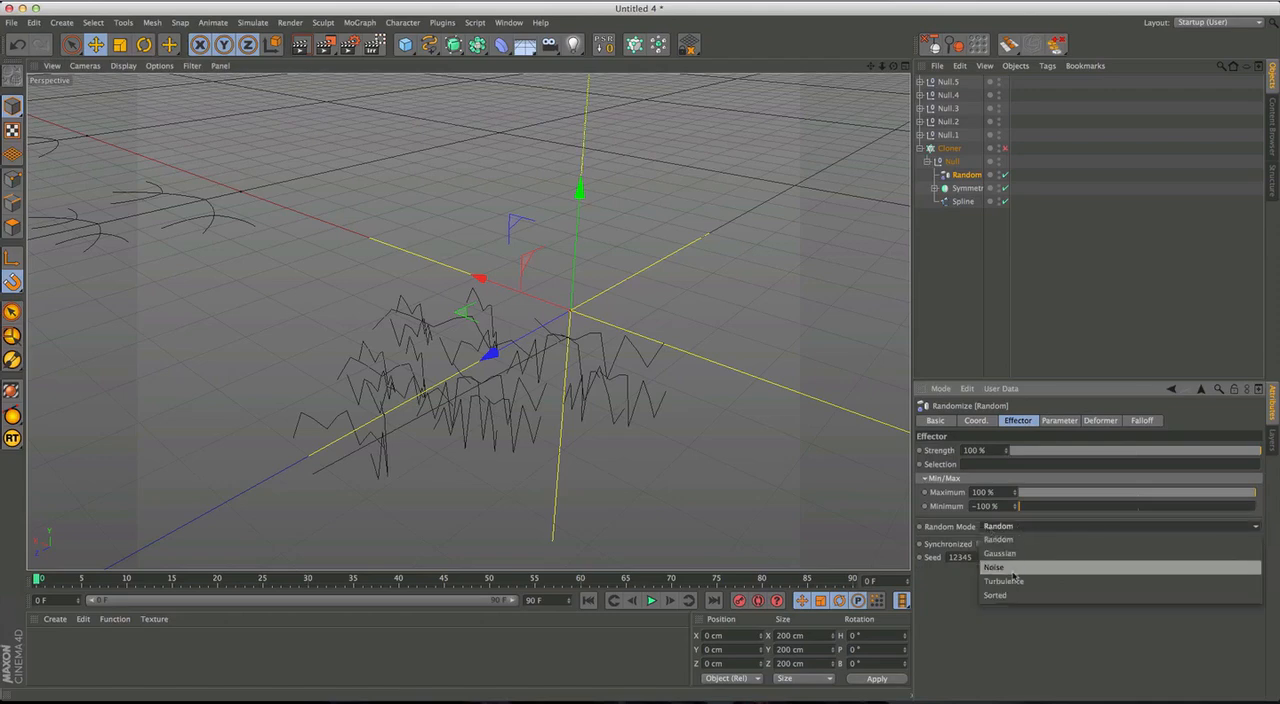
{"action": "left_click", "coordinate": [1015, 568]}
{"action": "left_click_drag", "start_coordinate": [531, 368], "coordinate": [643, 420], "text": "alt"}
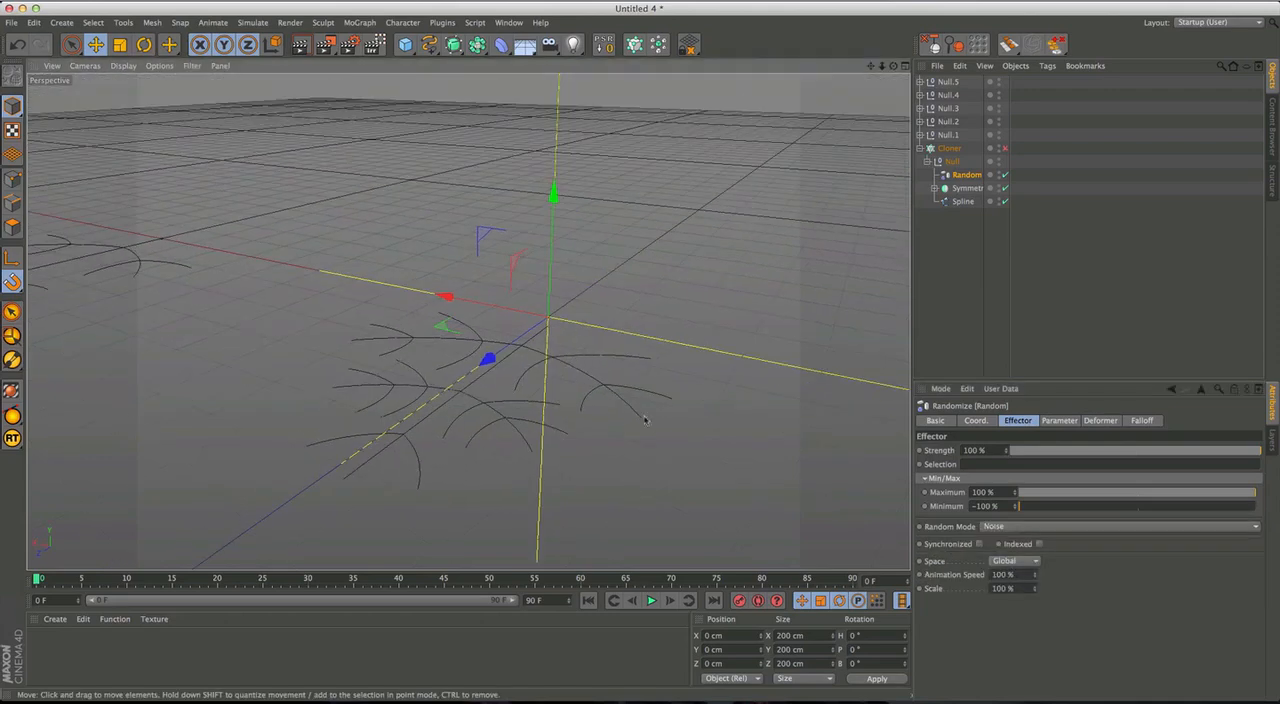
Set the Random effector's noise animation speed to 0% and its scale to 7%.
{"action": "left_click_drag", "start_coordinate": [1019, 577], "coordinate": [905, 475]}
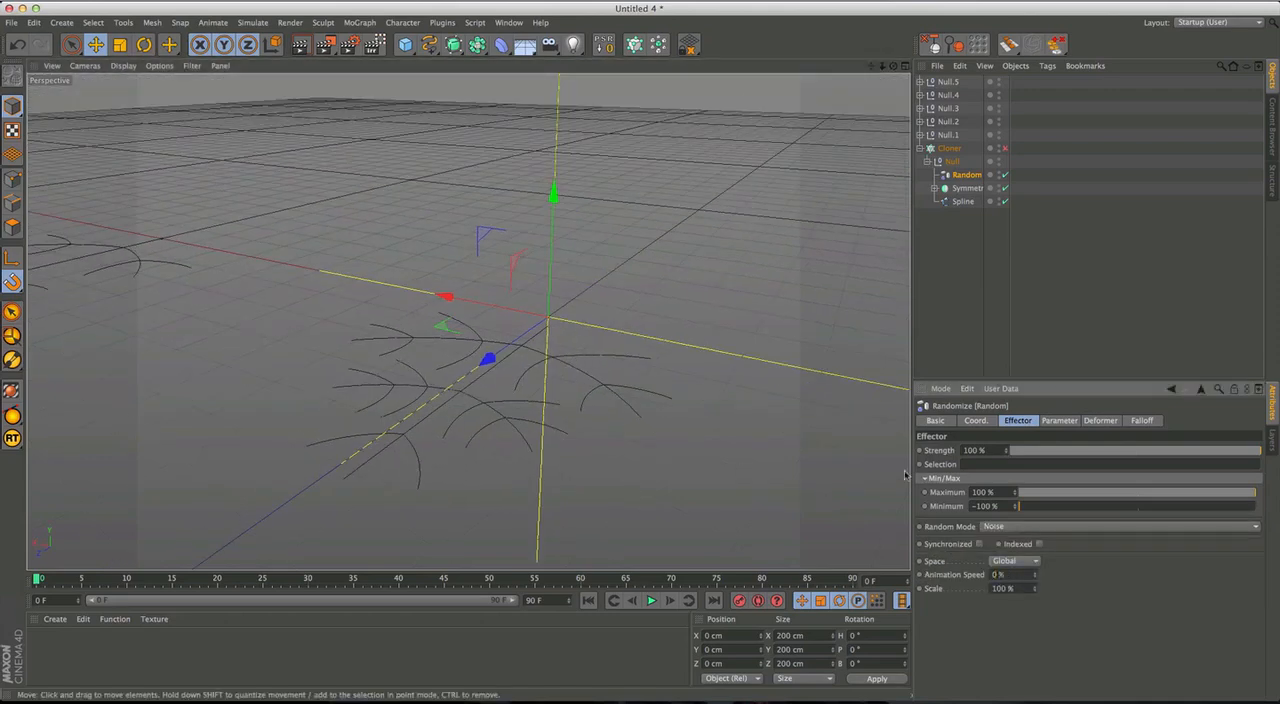
{"action": "left_click_drag", "start_coordinate": [1039, 594], "coordinate": [1037, 654]}
{"action": "left_click_drag", "start_coordinate": [560, 378], "coordinate": [581, 348], "text": "alt"}
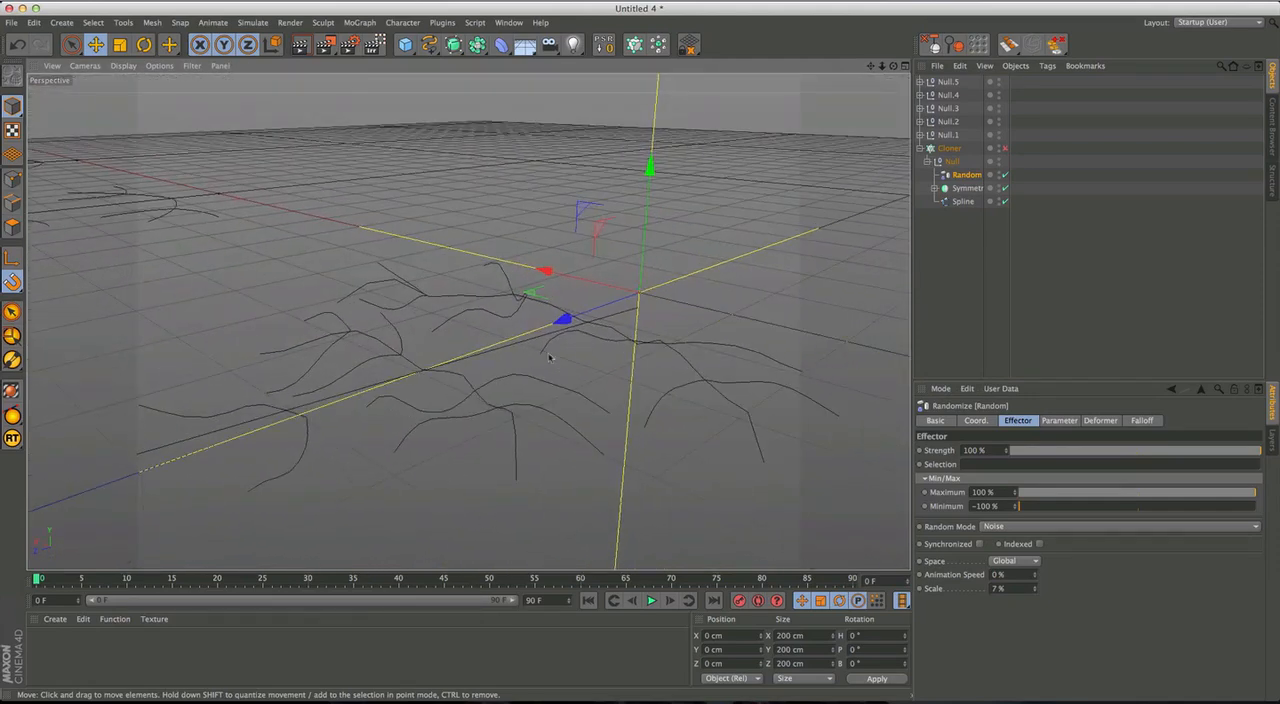
{"action": "left_click_drag", "start_coordinate": [425, 423], "coordinate": [403, 372], "text": "alt"}
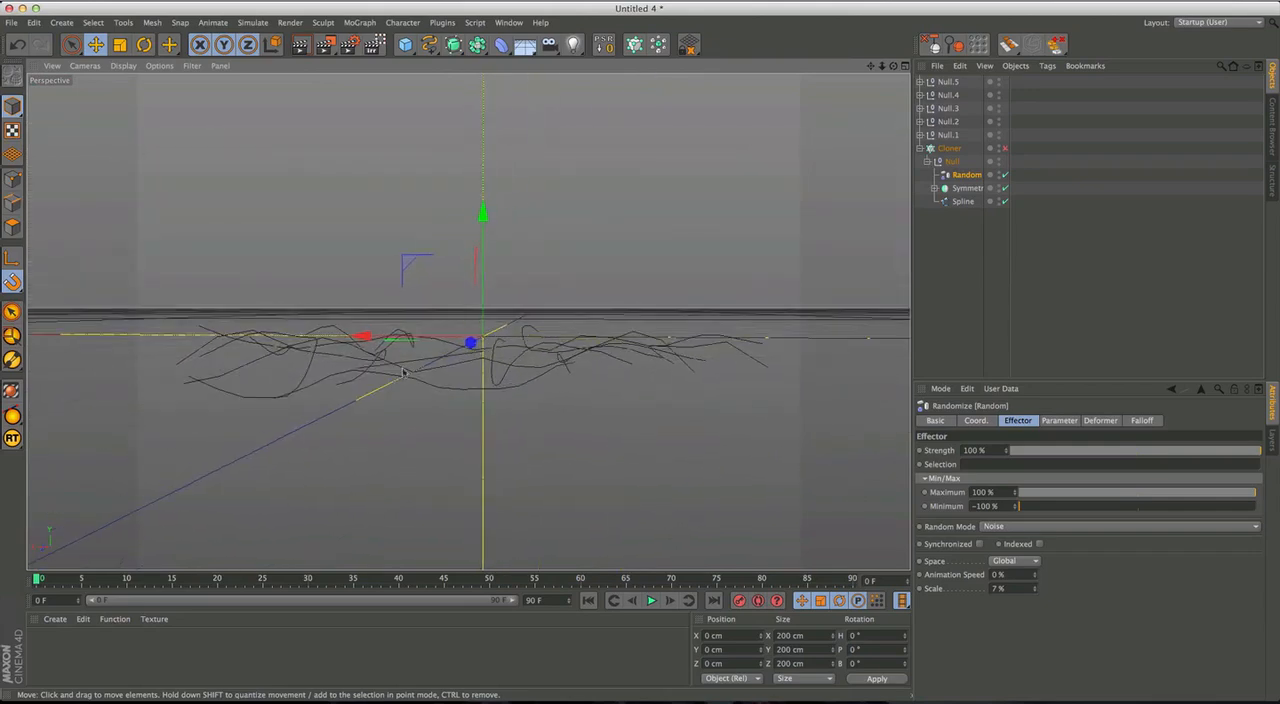
{"action": "left_click_drag", "start_coordinate": [512, 357], "coordinate": [471, 323], "text": "alt"}
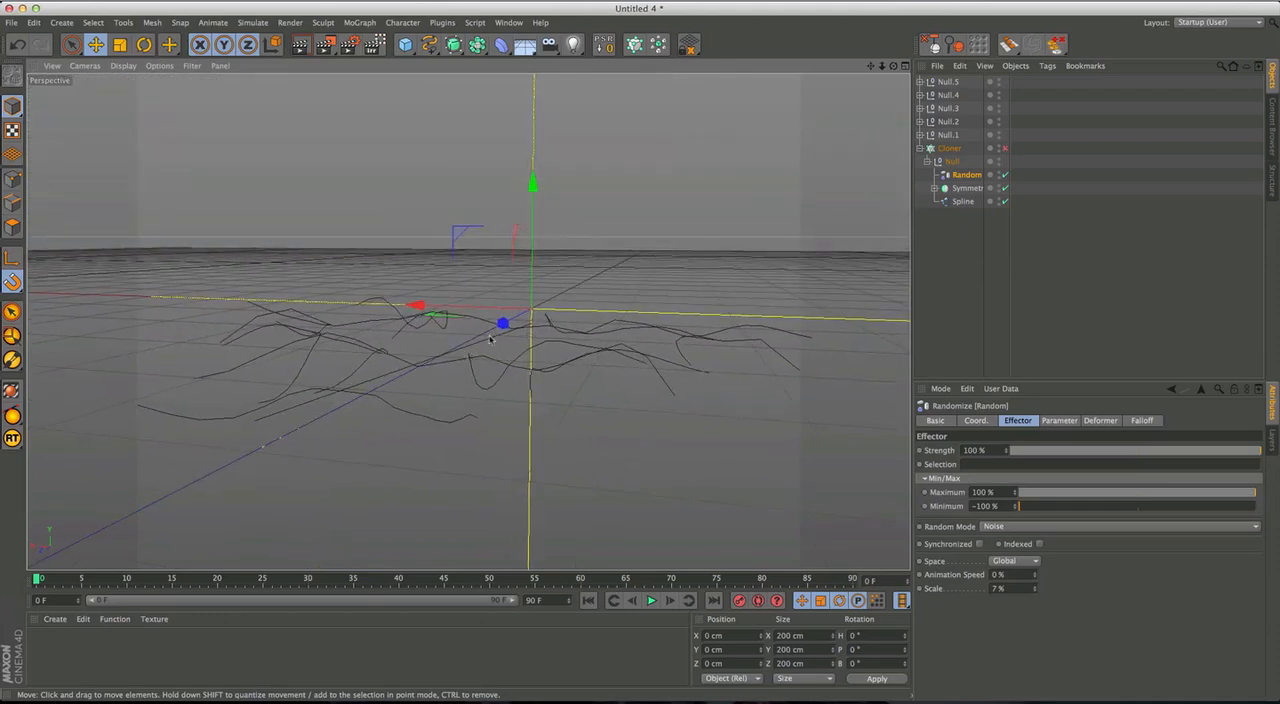
{"action": "left_click_drag", "start_coordinate": [489, 360], "coordinate": [500, 368], "text": "alt"}
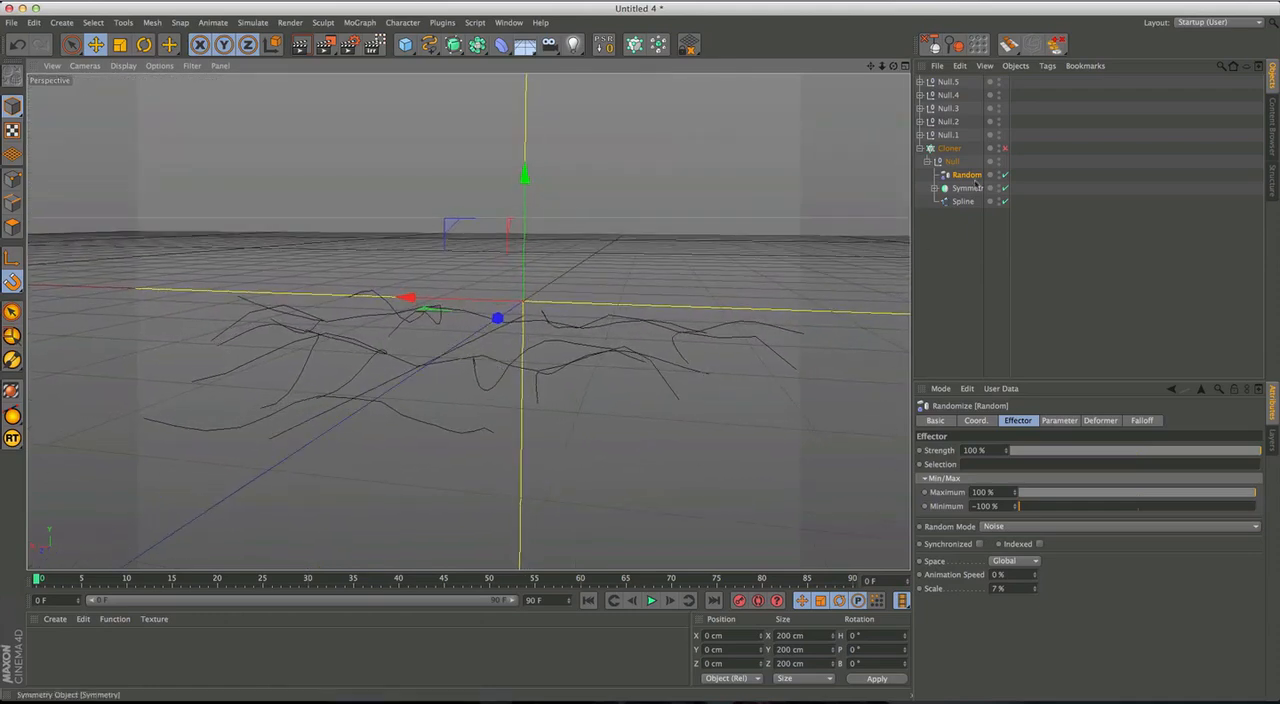
Select all twelve splines of the first figure and set their intermediate points to Subdivided with an angle of 90°.
{"action": "left_click", "coordinate": [934, 189]}
{"action": "left_click", "coordinate": [942, 202]}
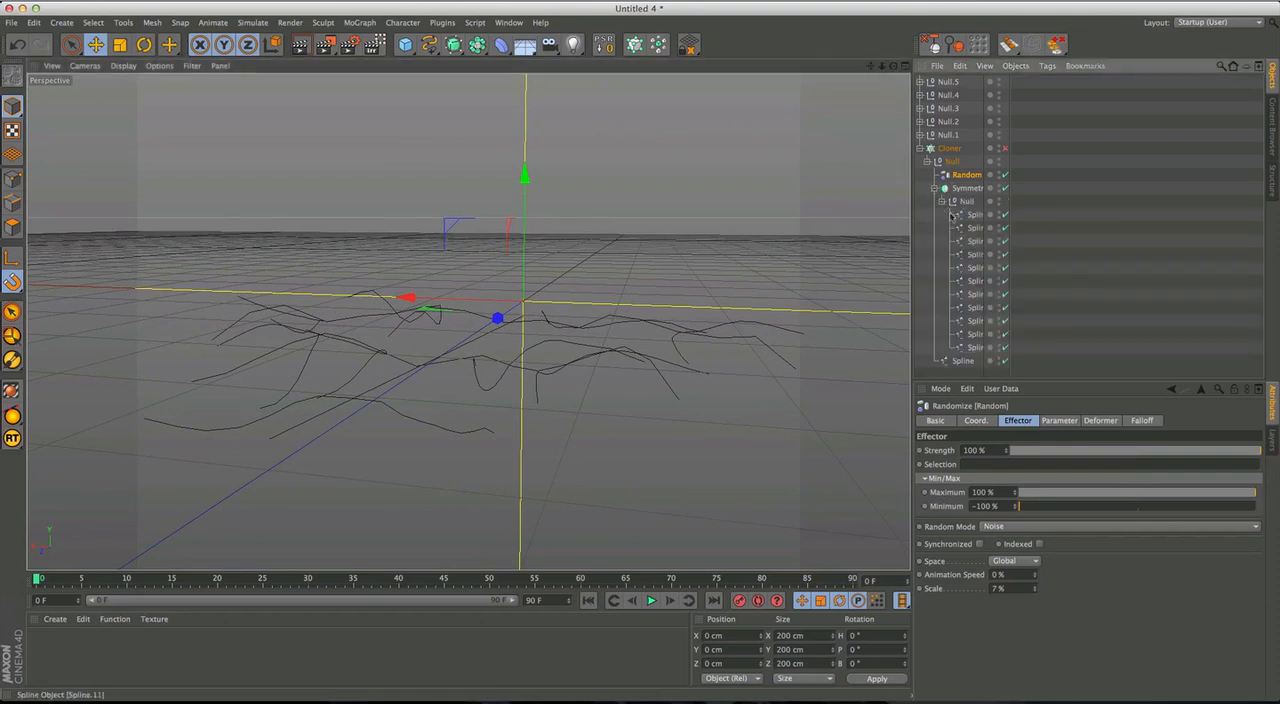
{"action": "left_click_drag", "start_coordinate": [960, 372], "coordinate": [976, 214]}
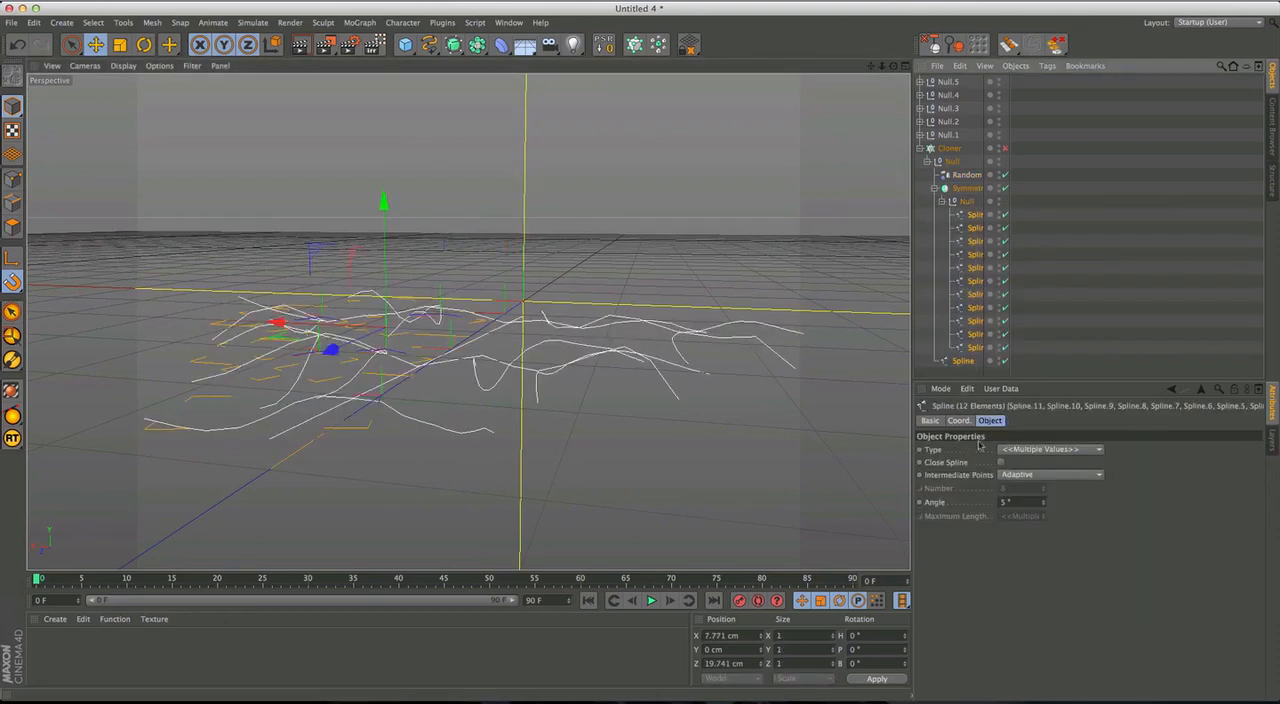
{"action": "left_click", "coordinate": [1026, 504]}
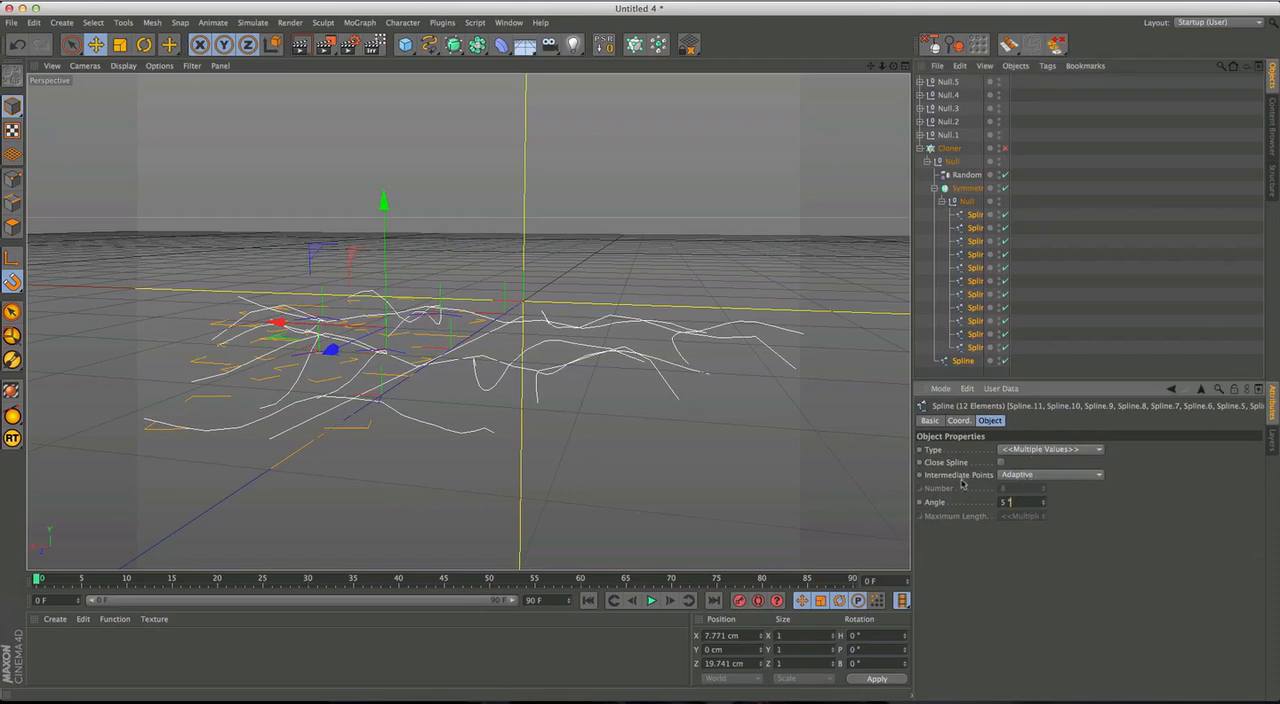
{"action": "left_click", "coordinate": [1035, 482]}
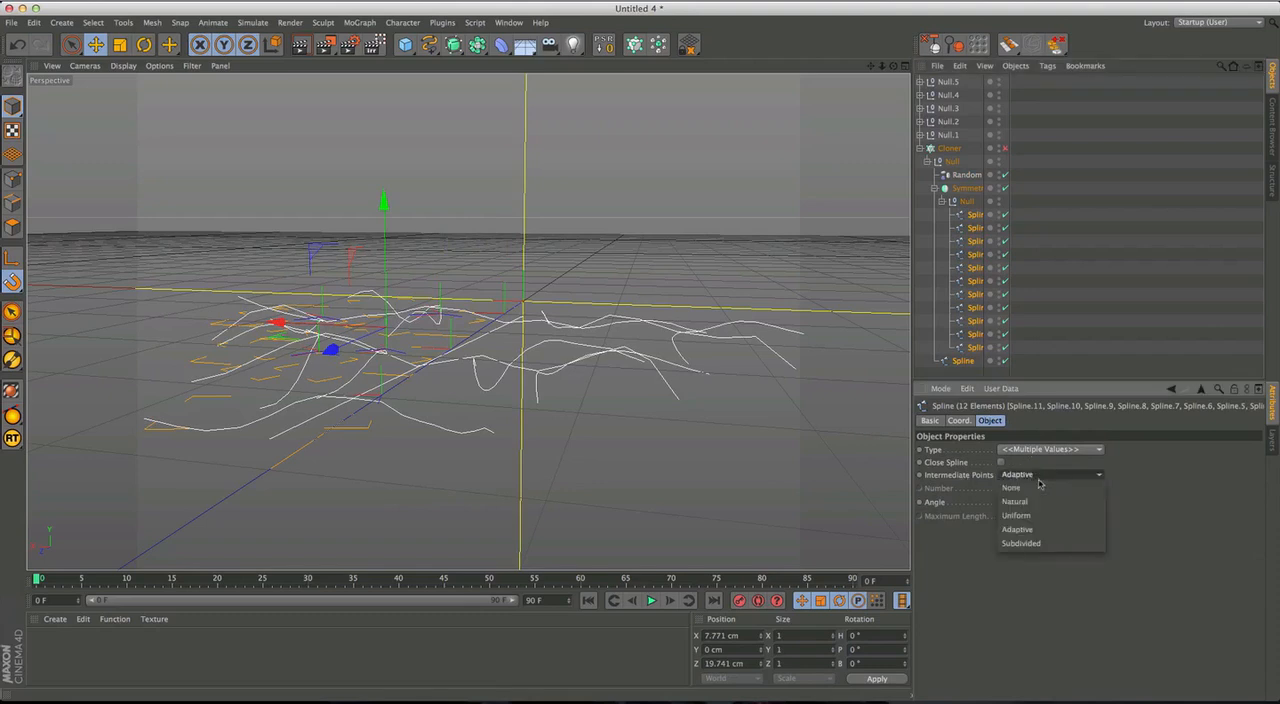
{"action": "left_click", "coordinate": [1028, 545]}
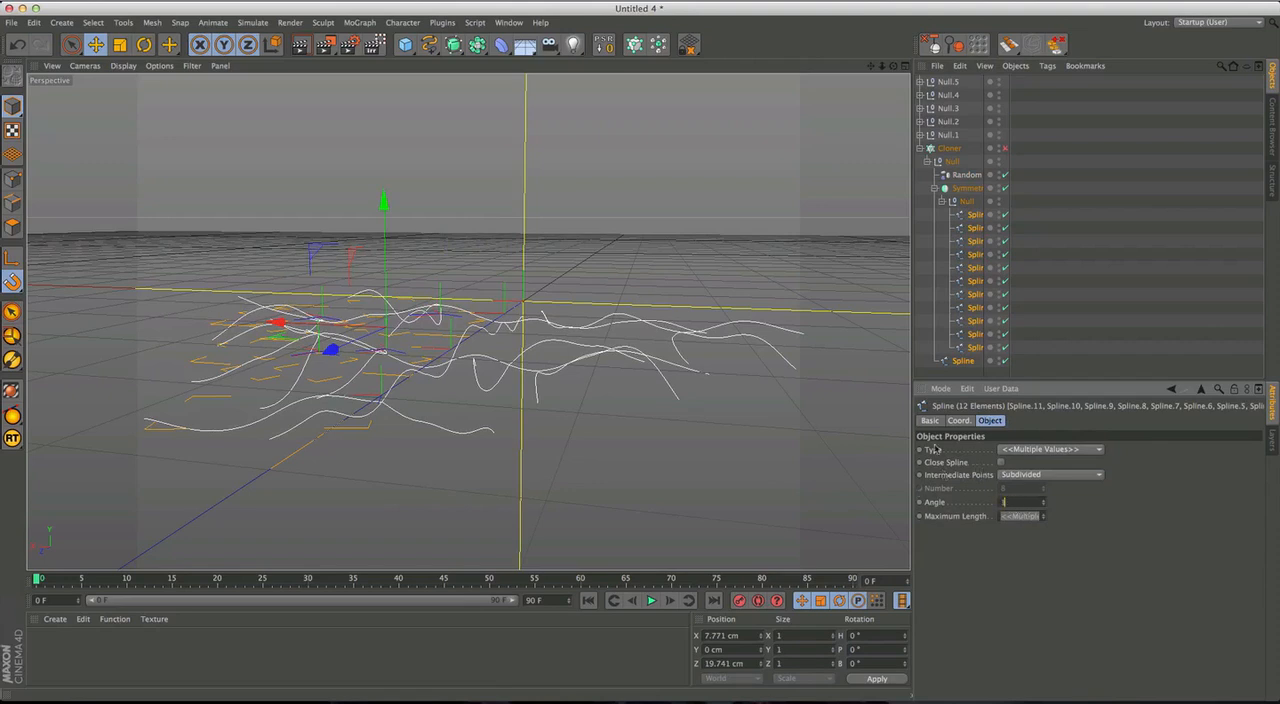
{"action": "mouse_move", "coordinate": [588, 397]}
{"action": "left_mouse_down", "text": "alt"}
{"action": "mouse_move", "coordinate": [577, 411]}
{"action": "mouse_move", "coordinate": [600, 416]}
{"action": "left_mouse_up", "text": "alt"}
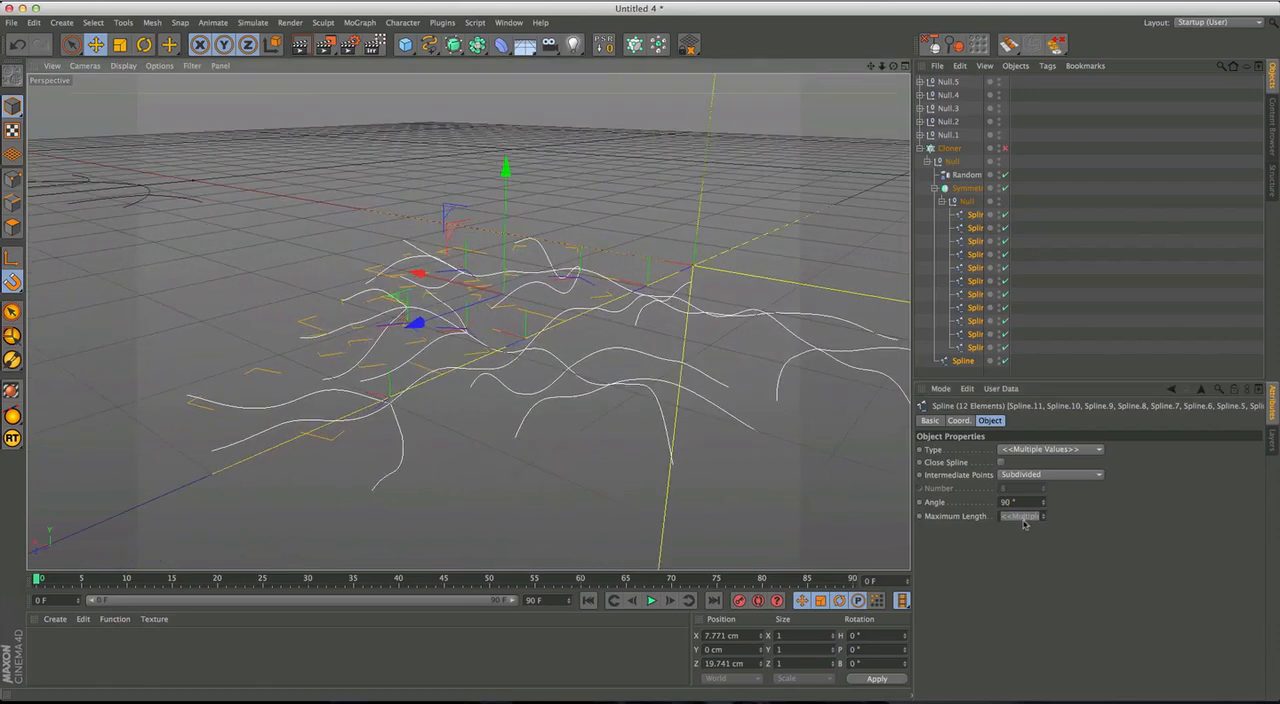
Set the maximum subdivision length of the selected splines to 5 cm.
{"action": "left_click", "coordinate": [1023, 518]}
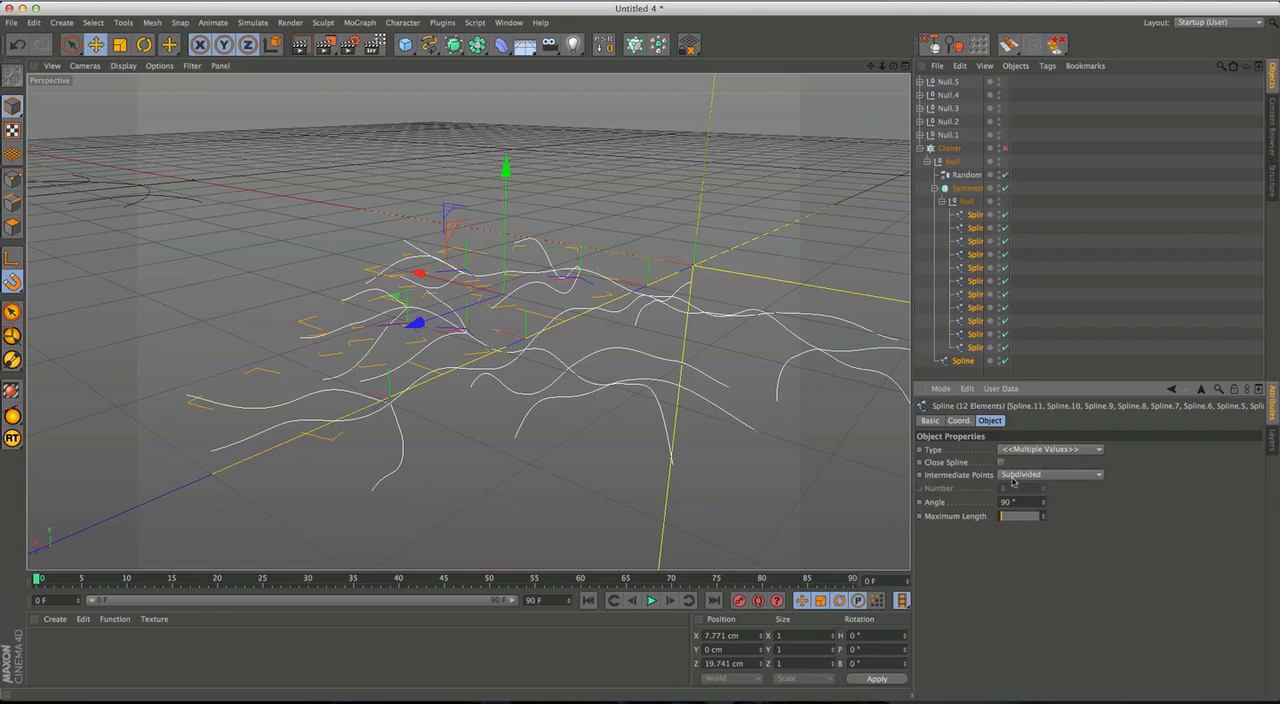
{"action": "type", "text": "8"}
{"action": "key", "text": "Return"}
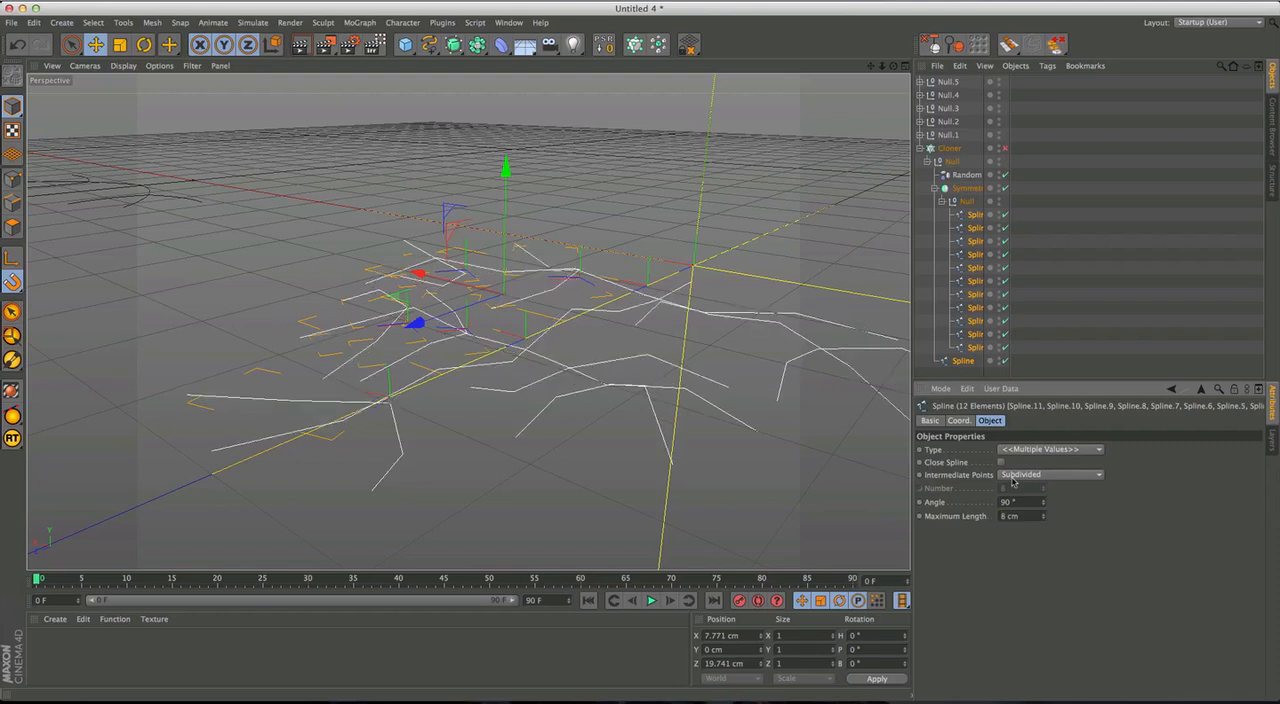
{"action": "type", "text": "5"}
{"action": "key", "text": "Return"}
{"action": "left_click_drag", "start_coordinate": [604, 368], "coordinate": [578, 339], "text": "alt"}
{"action": "scroll", "coordinate": [588, 384], "scroll_direction": "down", "scroll_amount": 3}
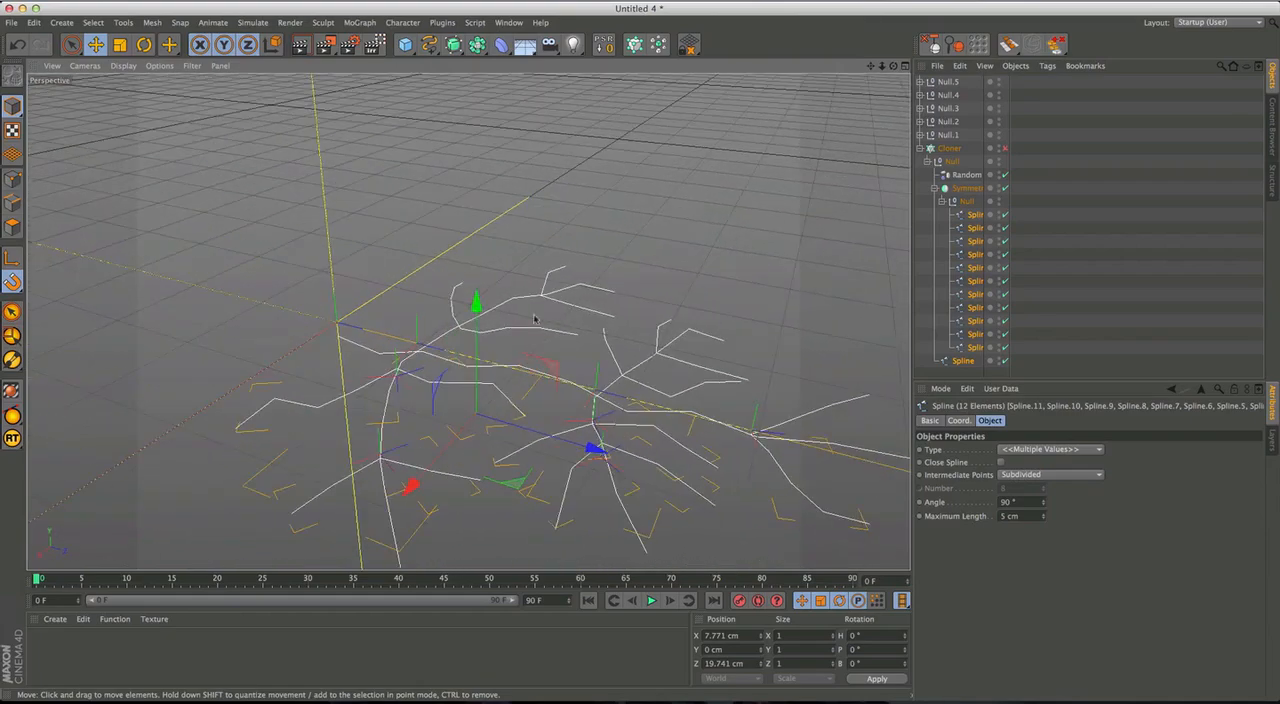
{"action": "mouse_move", "coordinate": [667, 412]}
{"action": "left_mouse_down", "text": "alt"}
{"action": "mouse_move", "coordinate": [757, 389]}
{"action": "mouse_move", "coordinate": [749, 349]}
{"action": "mouse_move", "coordinate": [663, 413]}
{"action": "left_mouse_up", "text": "alt"}
{"action": "left_click_drag", "start_coordinate": [554, 430], "coordinate": [650, 364], "text": "alt"}
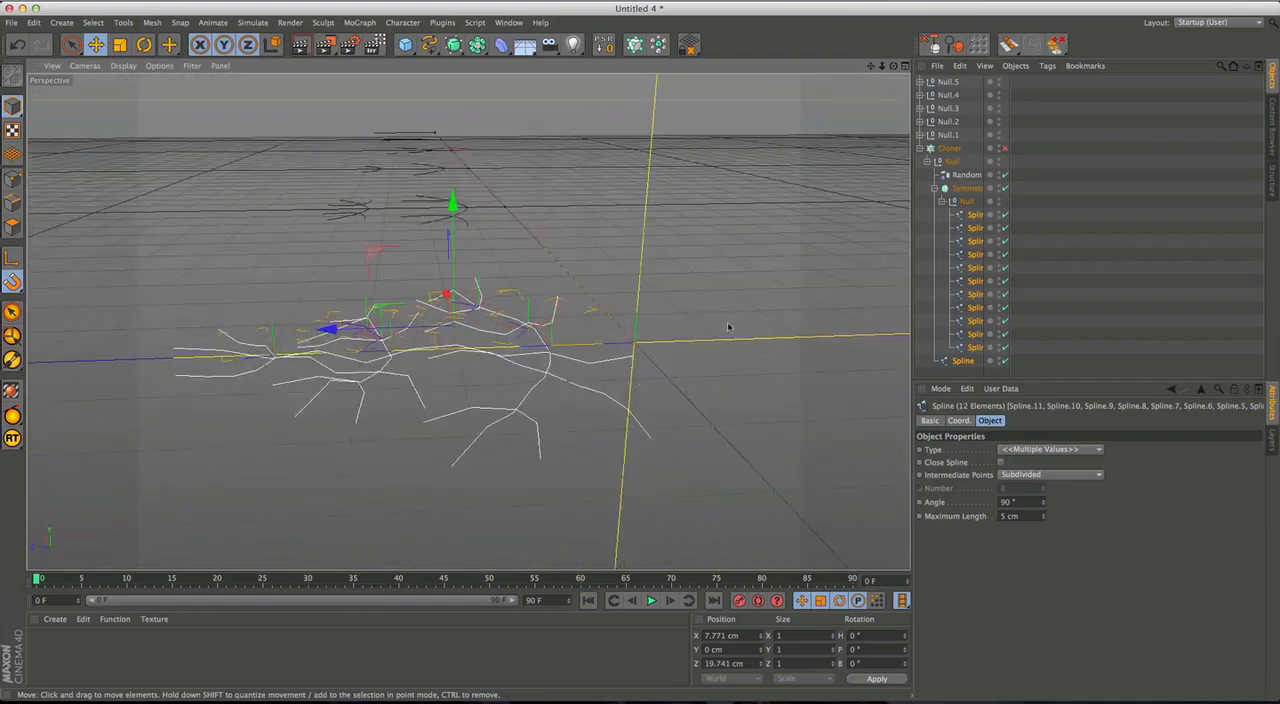
Re-enable the Cloner and hide the Random effector's outlines in the viewport.
{"action": "left_click", "coordinate": [1054, 175]}
{"action": "left_click", "coordinate": [1005, 149]}
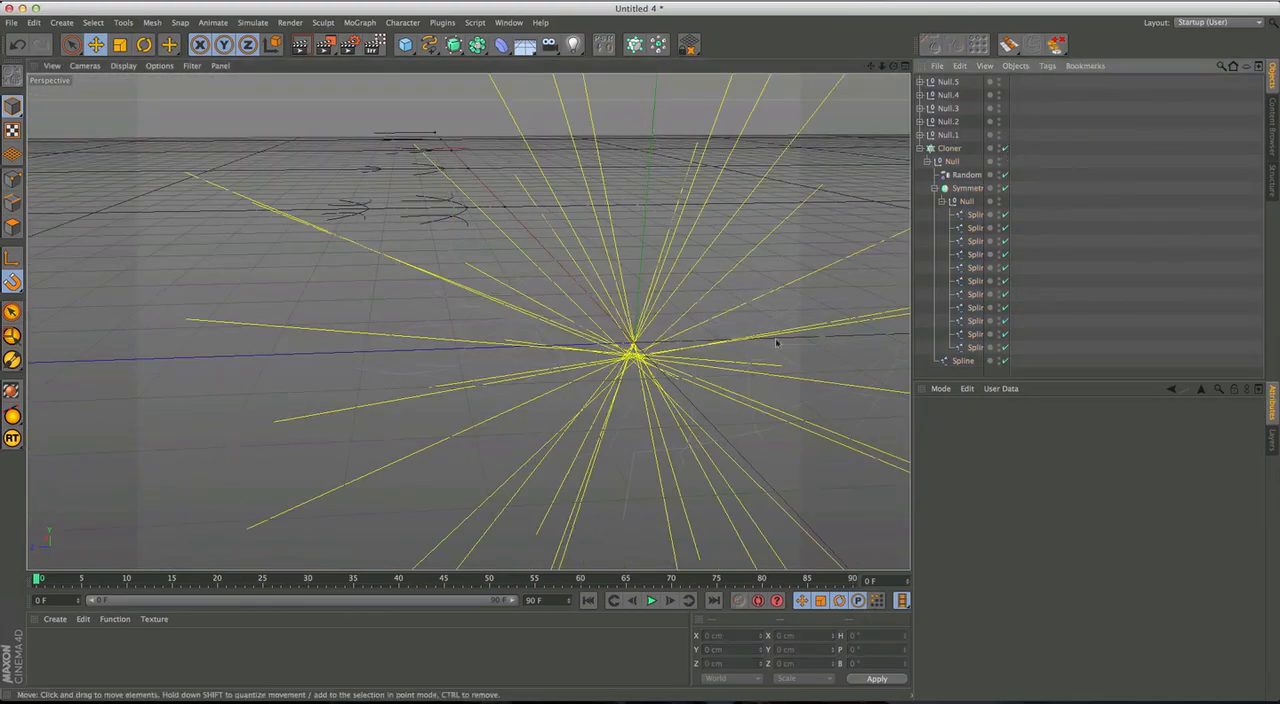
{"action": "left_click_drag", "start_coordinate": [882, 240], "coordinate": [863, 284], "text": "alt"}
{"action": "left_click", "coordinate": [935, 188]}
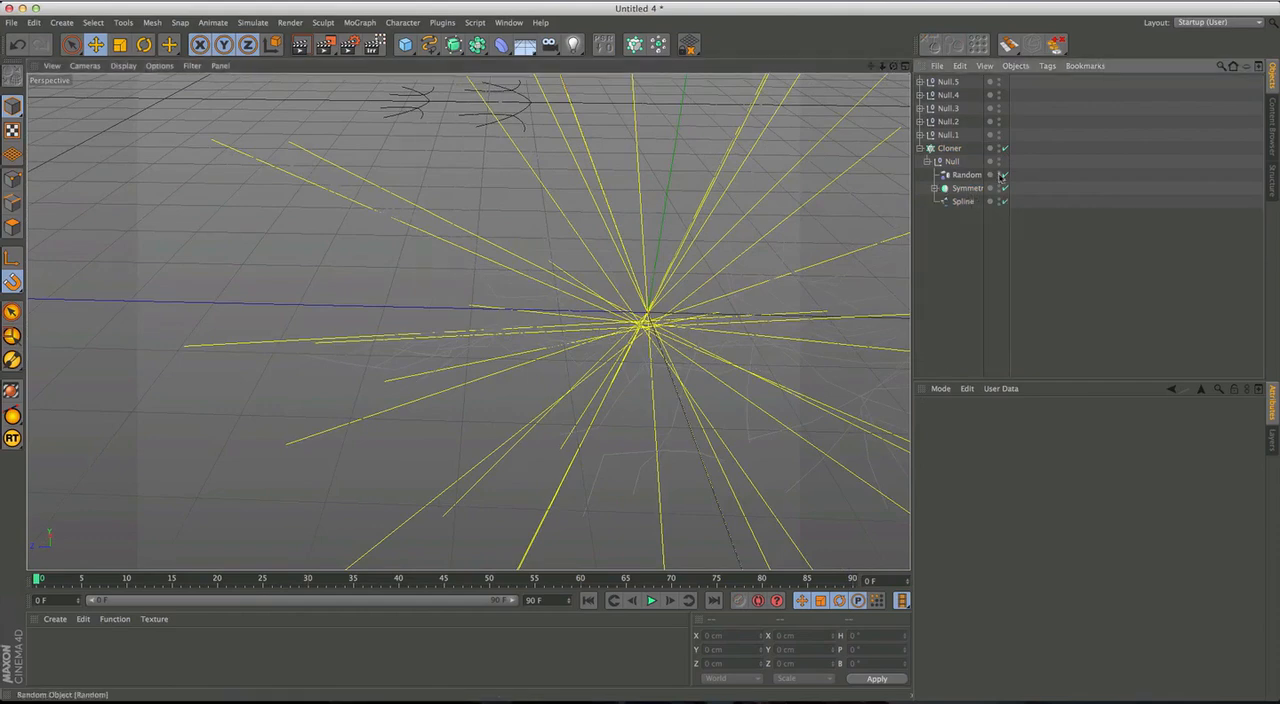
{"action": "left_click", "coordinate": [1001, 175]}
{"action": "left_click_drag", "start_coordinate": [786, 352], "coordinate": [740, 352], "text": "alt"}
Select the Cloner and examine from several angles how the randomized arms meet at the snowflake's centre.
{"action": "left_click", "coordinate": [953, 150]}
{"action": "left_click_drag", "start_coordinate": [638, 338], "coordinate": [446, 418], "text": "alt"}
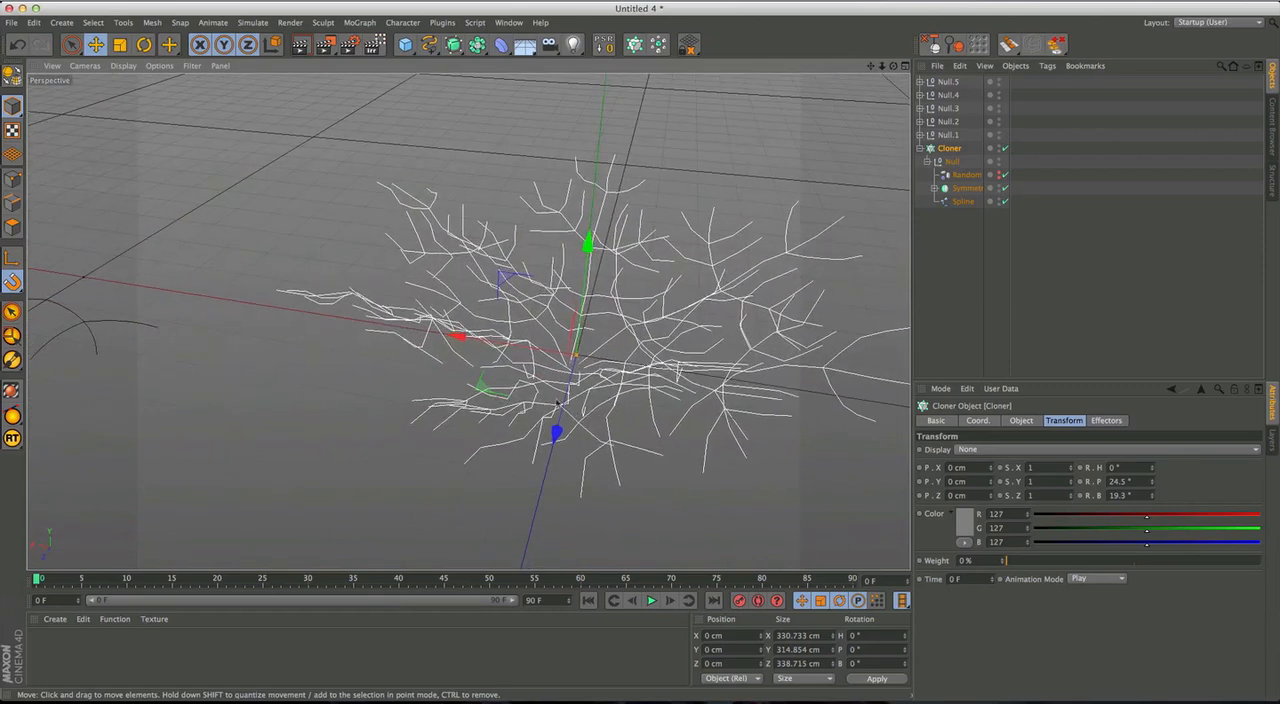
{"action": "left_click_drag", "start_coordinate": [623, 392], "coordinate": [477, 357], "text": "alt"}
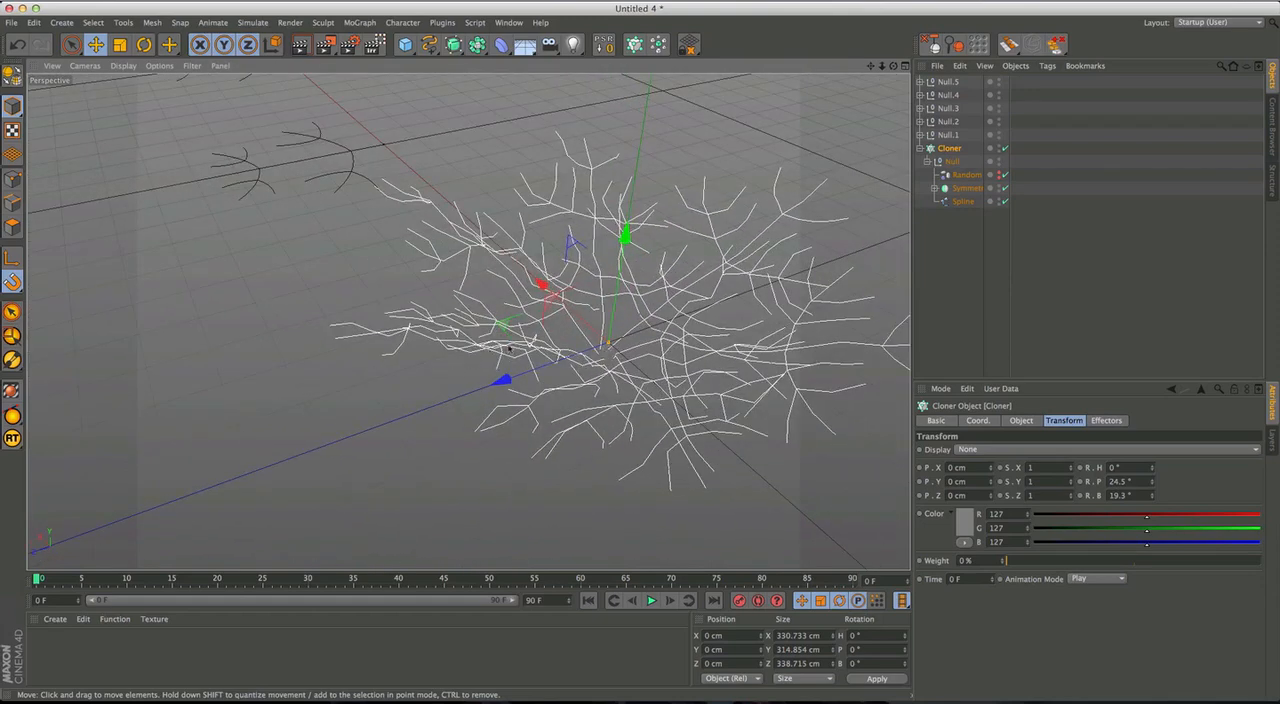
{"action": "left_click_drag", "start_coordinate": [626, 368], "coordinate": [579, 364], "text": "alt"}
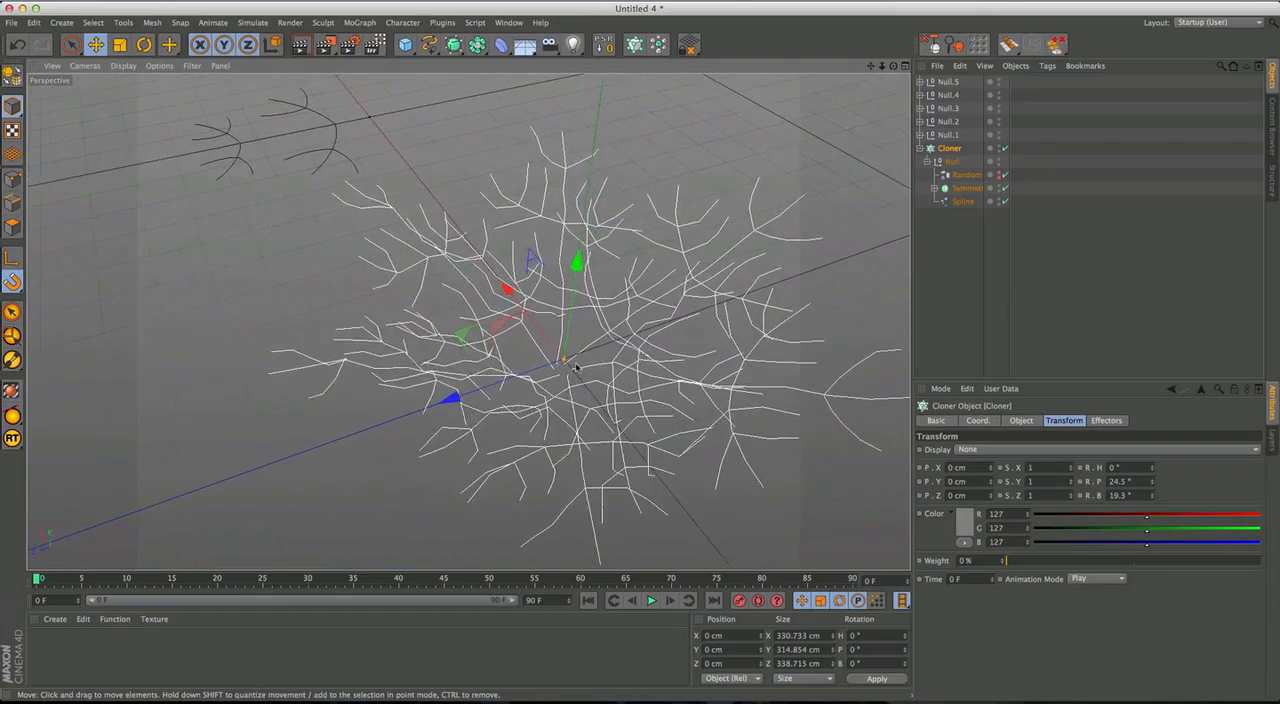
{"action": "scroll", "coordinate": [576, 368], "scroll_direction": "up", "scroll_amount": 10}
{"action": "left_click_drag", "start_coordinate": [576, 374], "coordinate": [533, 378], "text": "alt"}
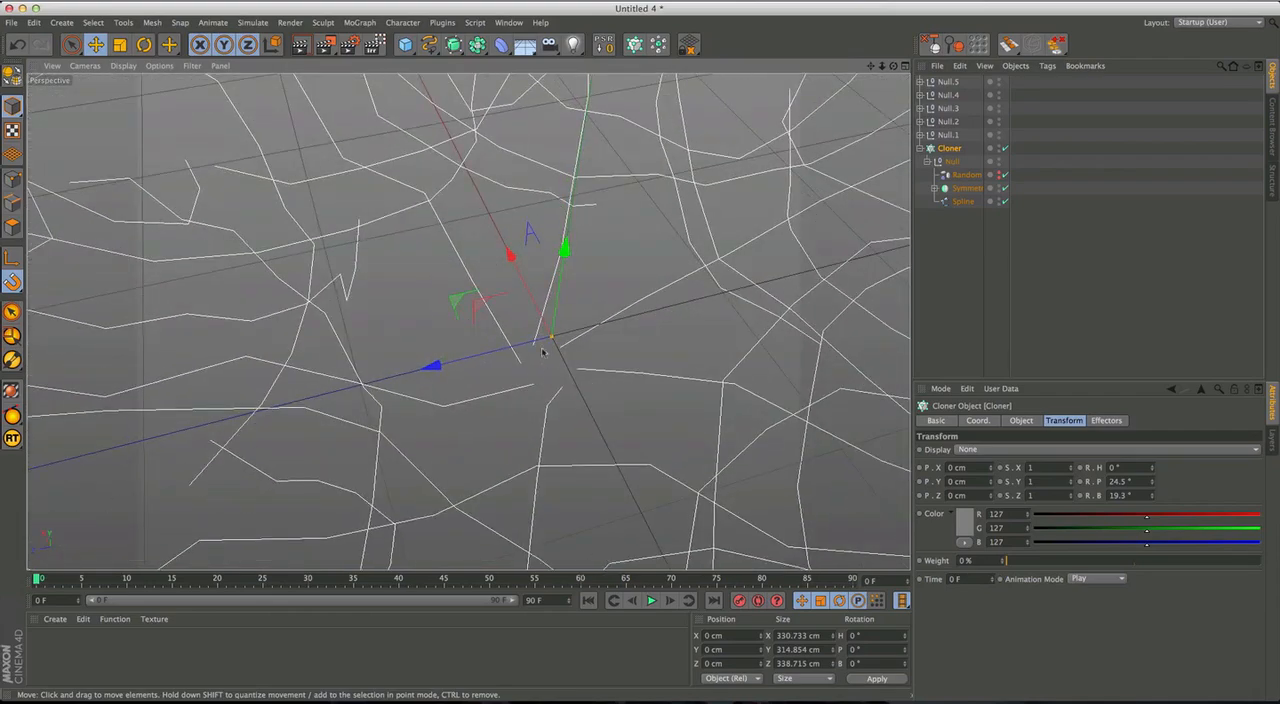
{"action": "scroll", "coordinate": [609, 311], "scroll_direction": "down", "scroll_amount": 10}
{"action": "scroll", "coordinate": [613, 301], "scroll_direction": "up", "scroll_amount": 1}
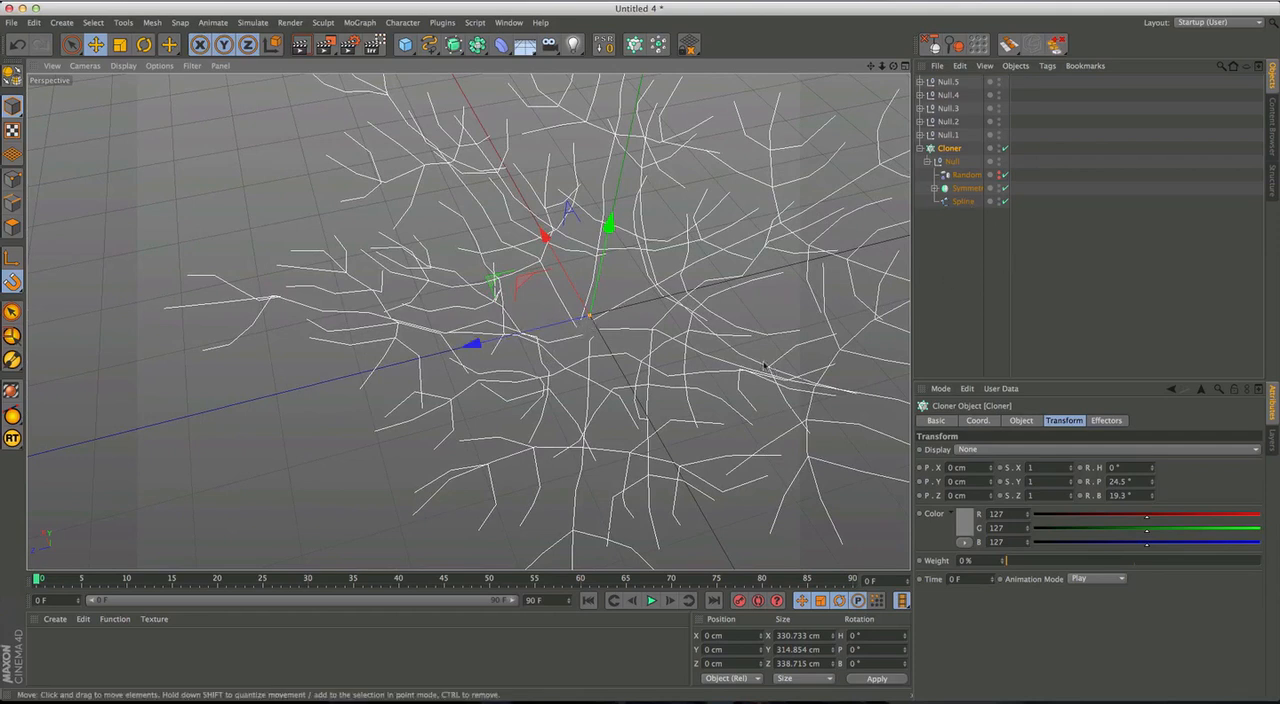
{"action": "middle_click_drag", "start_coordinate": [674, 376], "coordinate": [671, 404], "text": "alt"}
Select the Random effector inside the first figure's Null and disable the Cloner.
{"action": "left_click", "coordinate": [945, 226]}
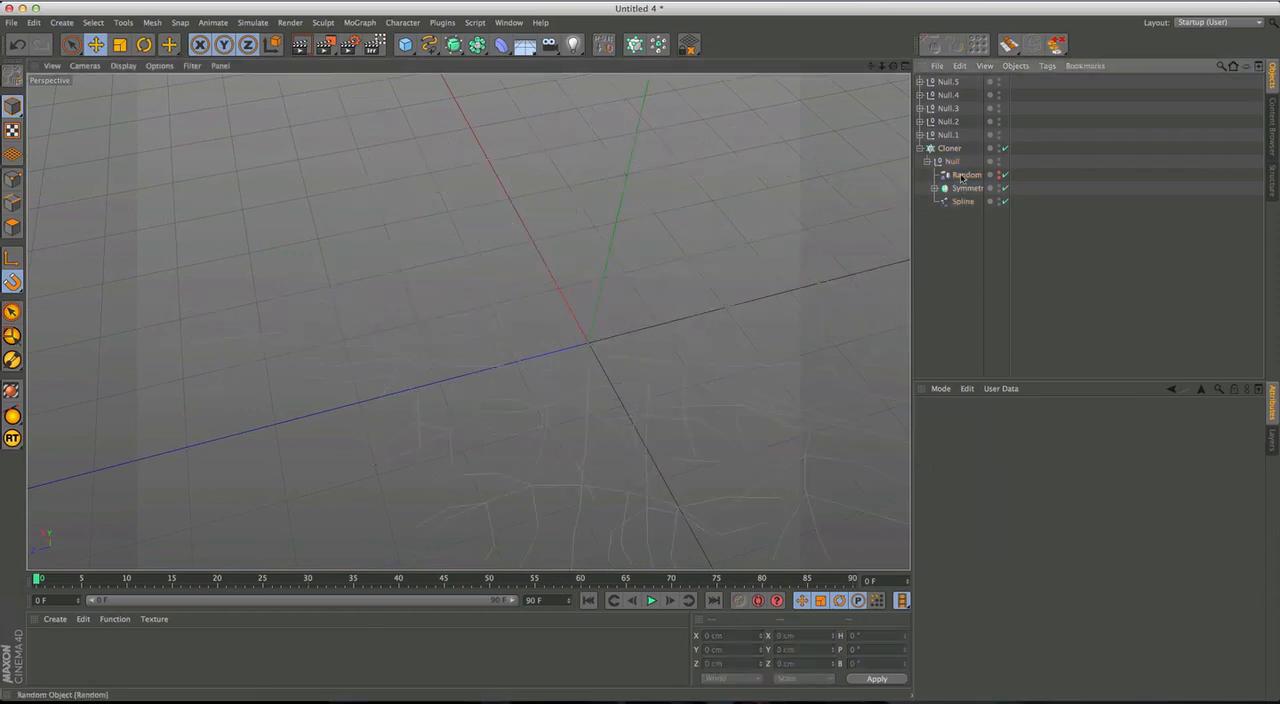
{"action": "left_click", "coordinate": [961, 176]}
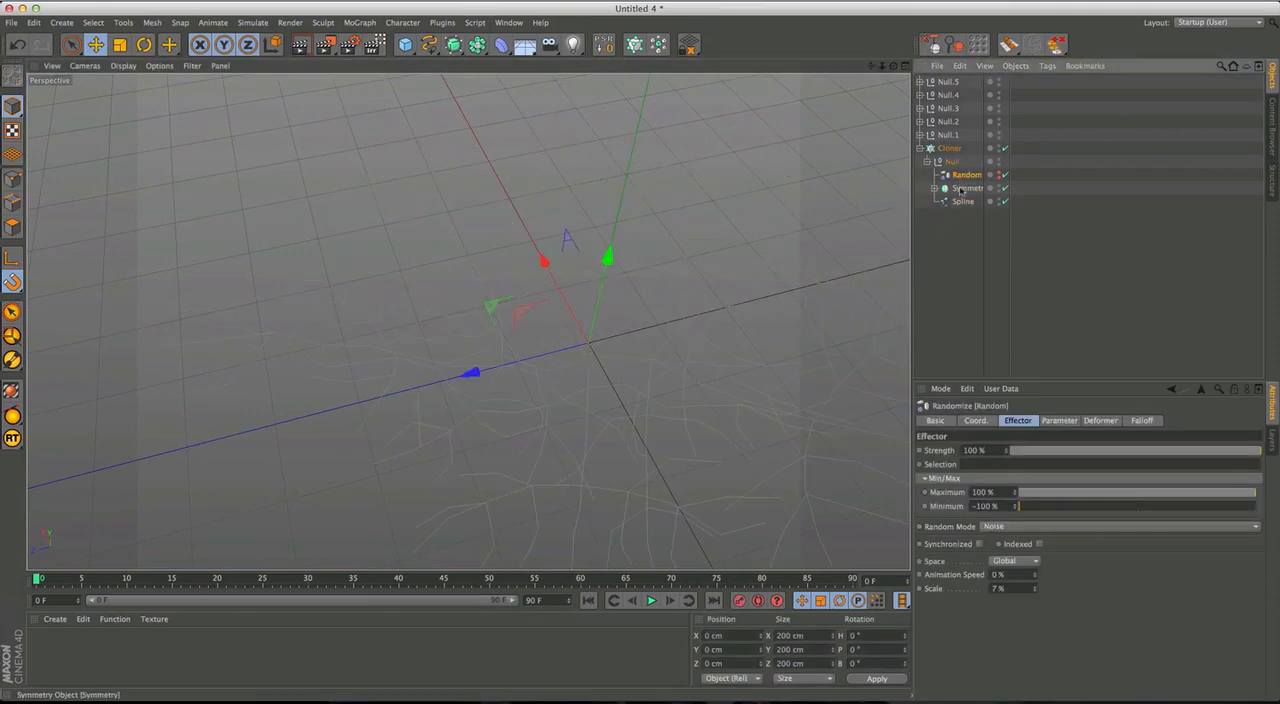
{"action": "left_click", "coordinate": [1005, 148]}
{"action": "left_click_drag", "start_coordinate": [560, 375], "coordinate": [601, 346], "text": "alt"}
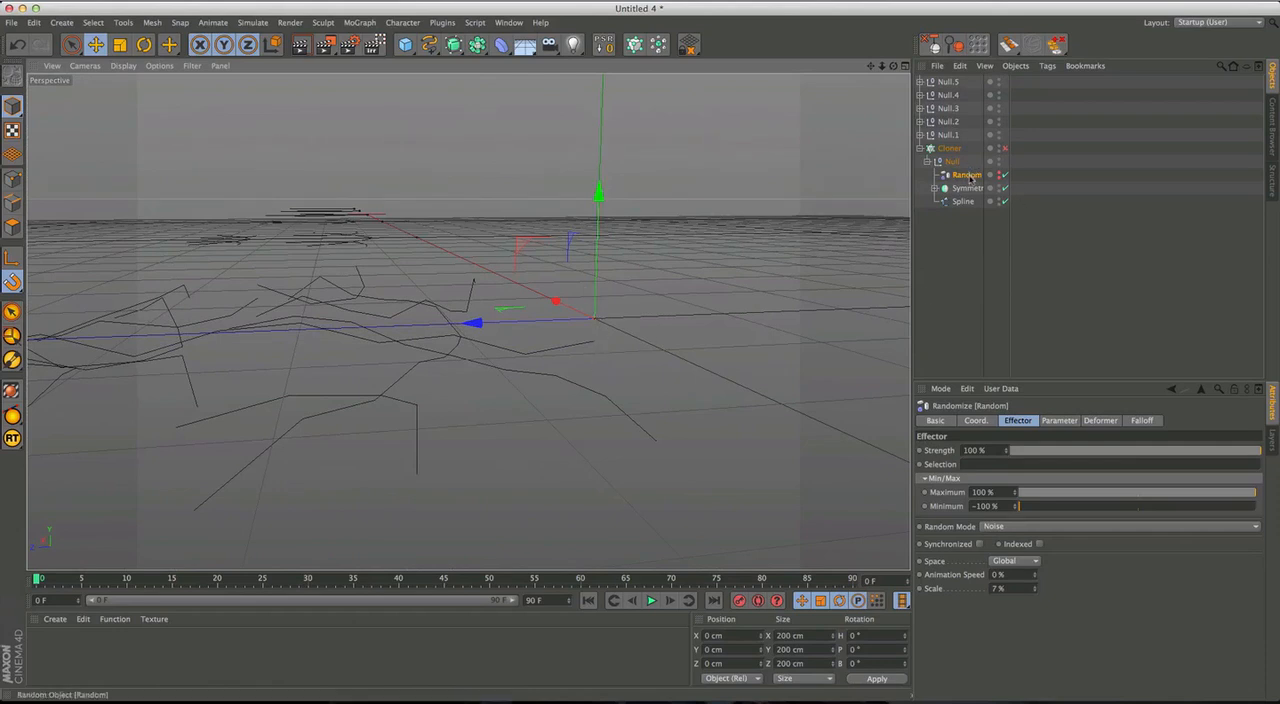
Give the Random effector an inverted Box falloff with the falloff amount set to 100%.
{"action": "left_click", "coordinate": [1143, 421]}
{"action": "left_click", "coordinate": [1000, 450]}
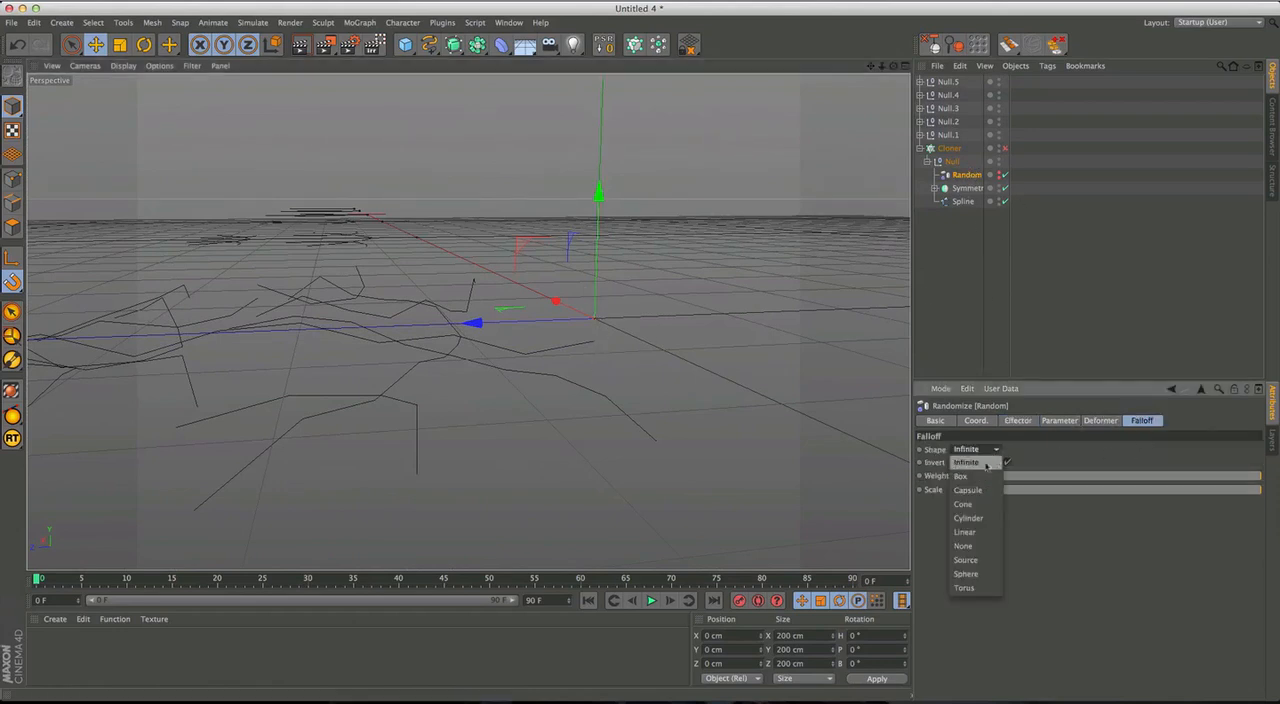
{"action": "left_click", "coordinate": [973, 477]}
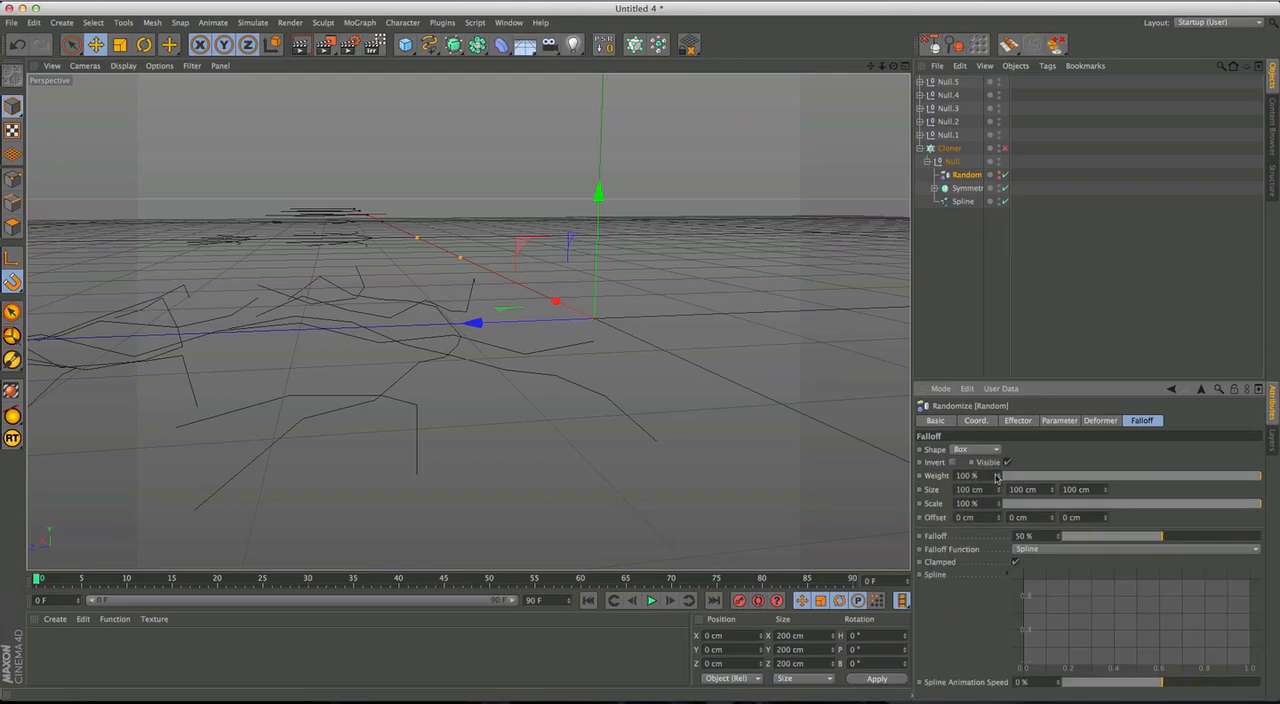
{"action": "left_click_drag", "start_coordinate": [1166, 540], "coordinate": [1277, 542]}
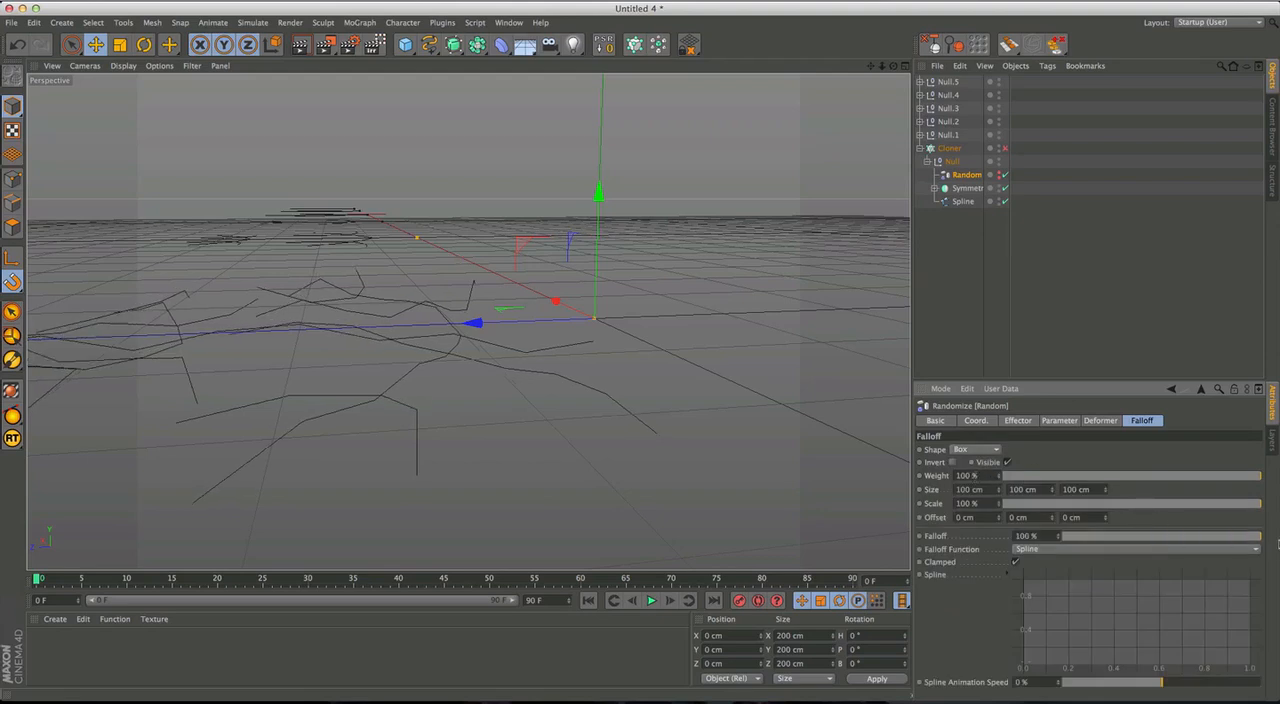
{"action": "left_click", "coordinate": [953, 463]}
{"action": "middle_click_drag", "start_coordinate": [430, 312], "coordinate": [480, 341], "text": "alt"}
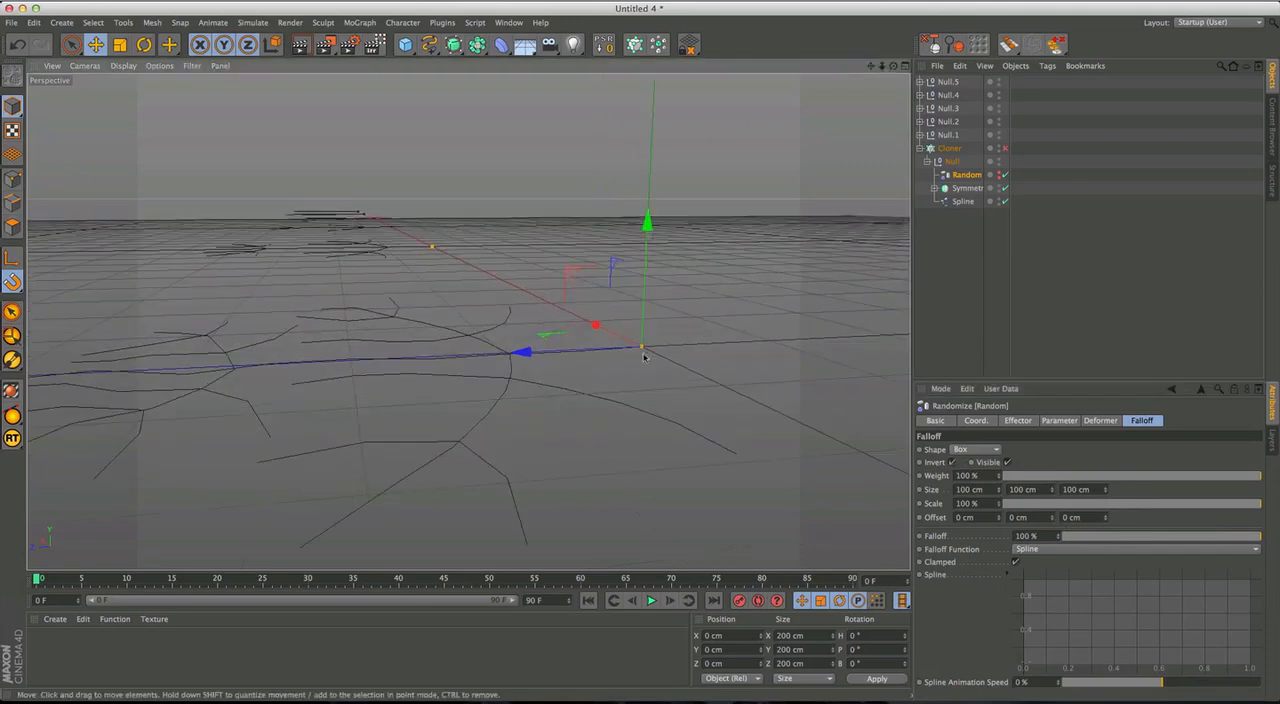
{"action": "left_click_drag", "start_coordinate": [647, 354], "coordinate": [549, 381], "text": "alt"}
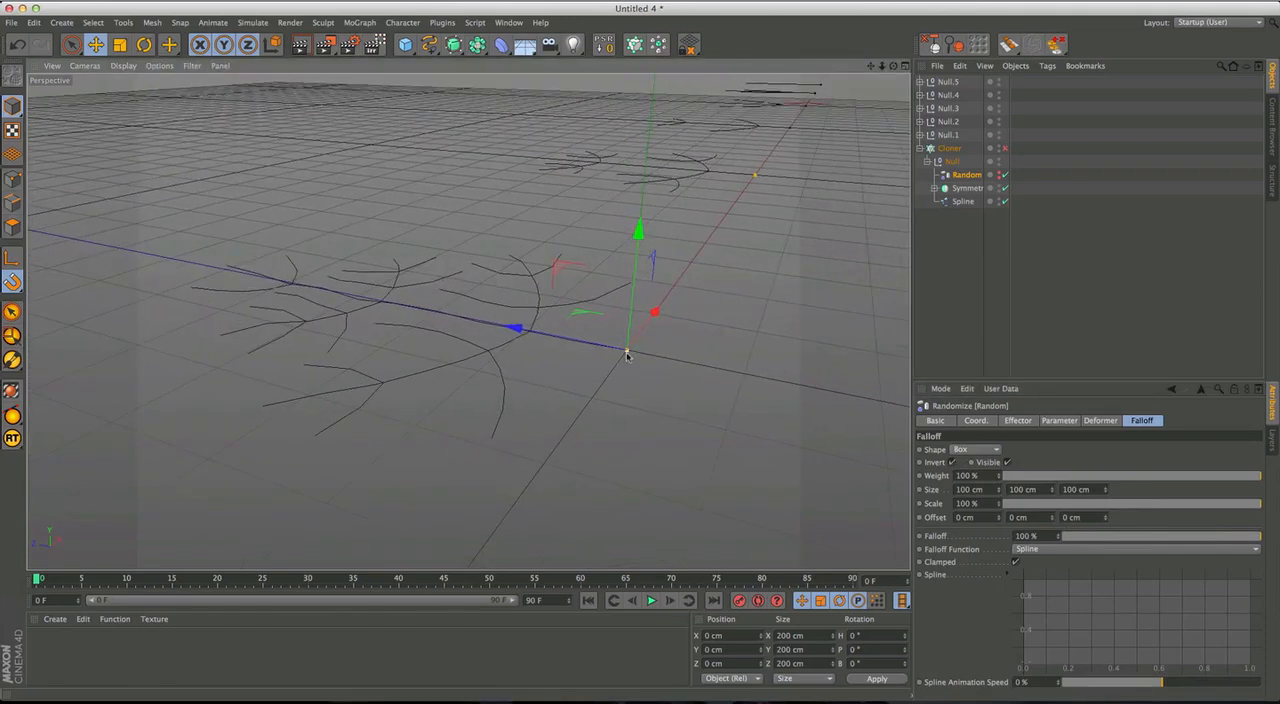
{"action": "mouse_move", "coordinate": [620, 354]}
{"action": "left_mouse_down", "text": "alt"}
{"action": "mouse_move", "coordinate": [628, 373]}
{"action": "mouse_move", "coordinate": [615, 377]}
{"action": "left_mouse_up", "text": "alt"}
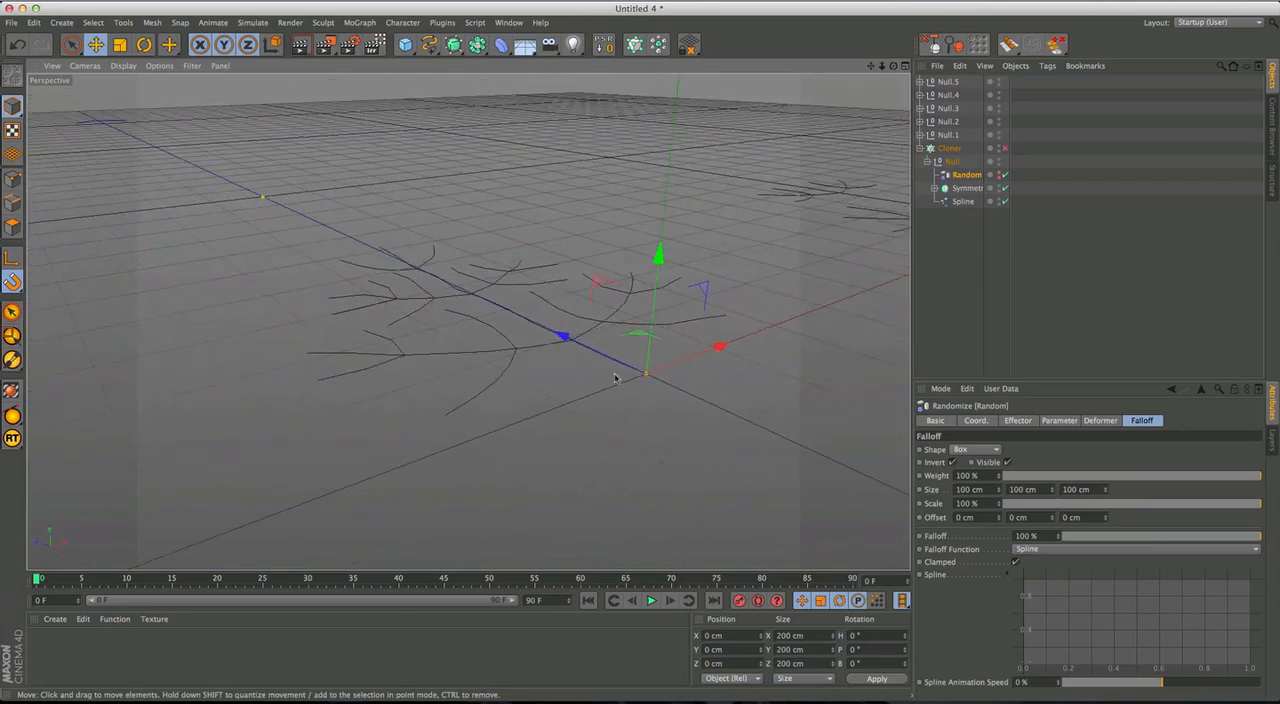
Try to shorten the Random effector's Box falloff along Z to about 25.8 cm, and undo the resizing.
{"action": "left_click_drag", "start_coordinate": [296, 218], "coordinate": [384, 260]}
{"action": "left_click_drag", "start_coordinate": [460, 296], "coordinate": [520, 321], "text": "alt"}
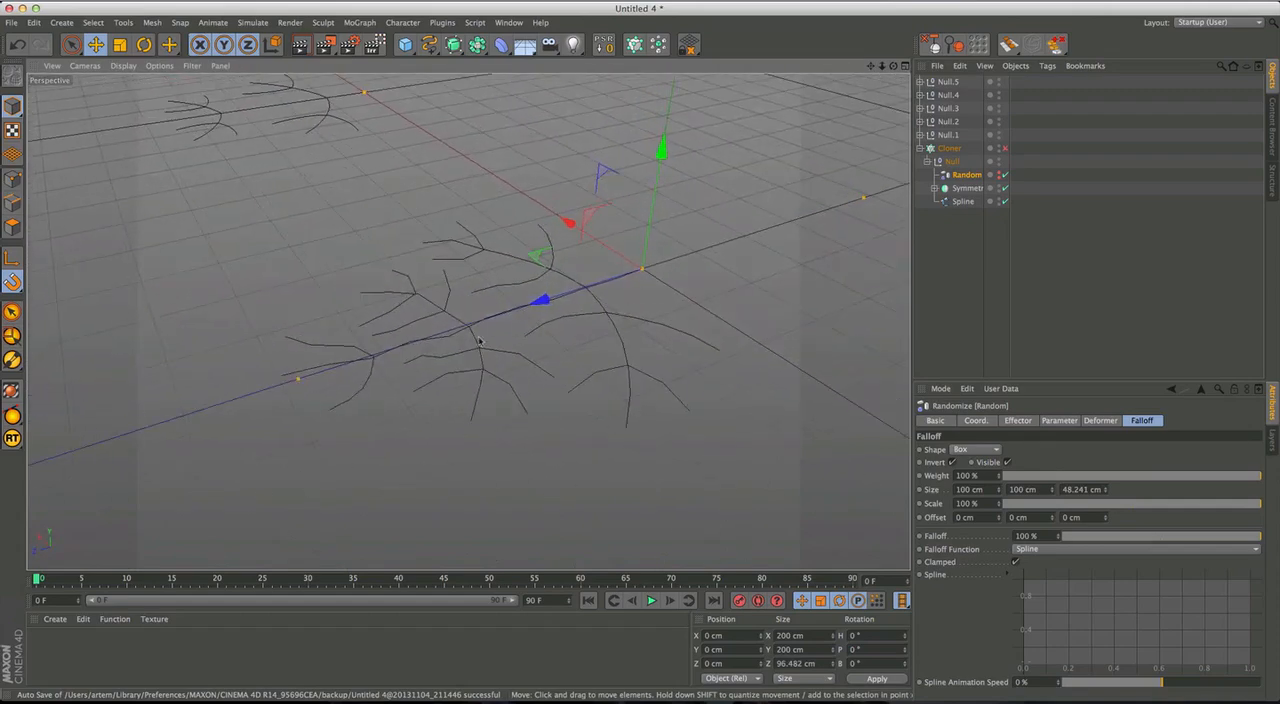
{"action": "left_click_drag", "start_coordinate": [298, 379], "coordinate": [472, 313]}
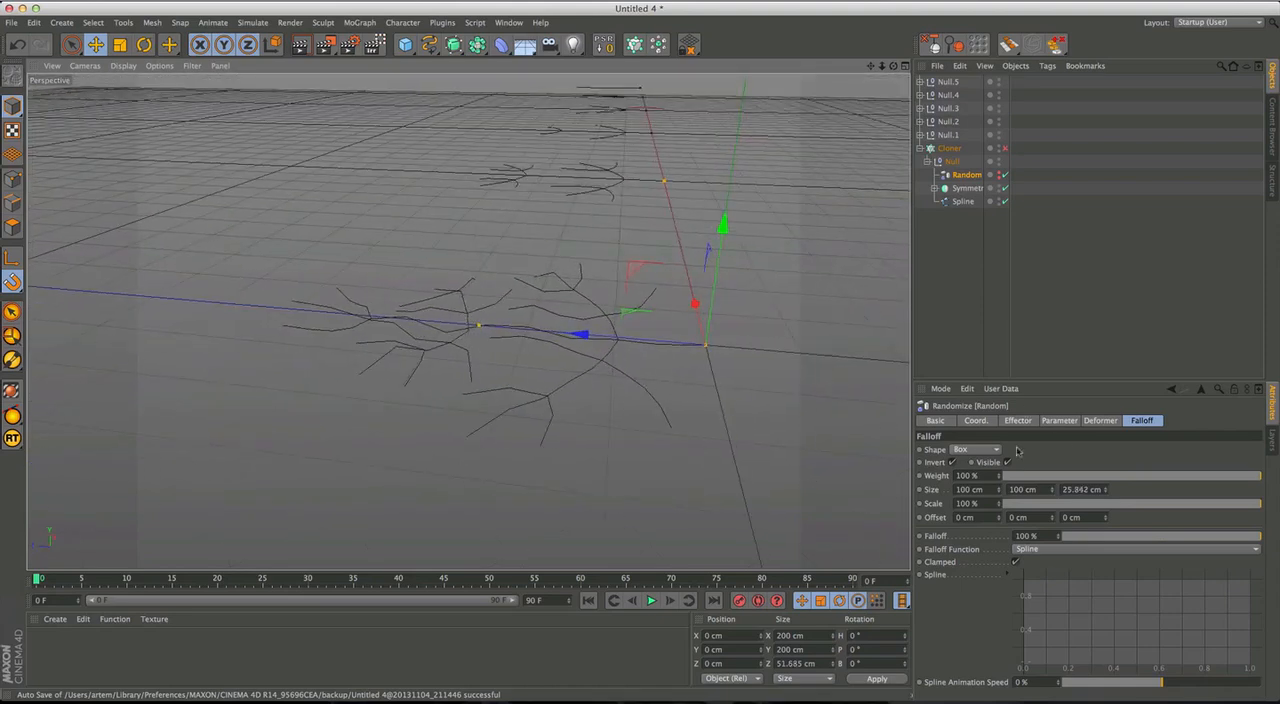
{"action": "left_click", "coordinate": [999, 177]}
{"action": "key", "text": "super+z"}
{"action": "key", "text": "super+z"}
{"action": "key", "text": "super+z"}
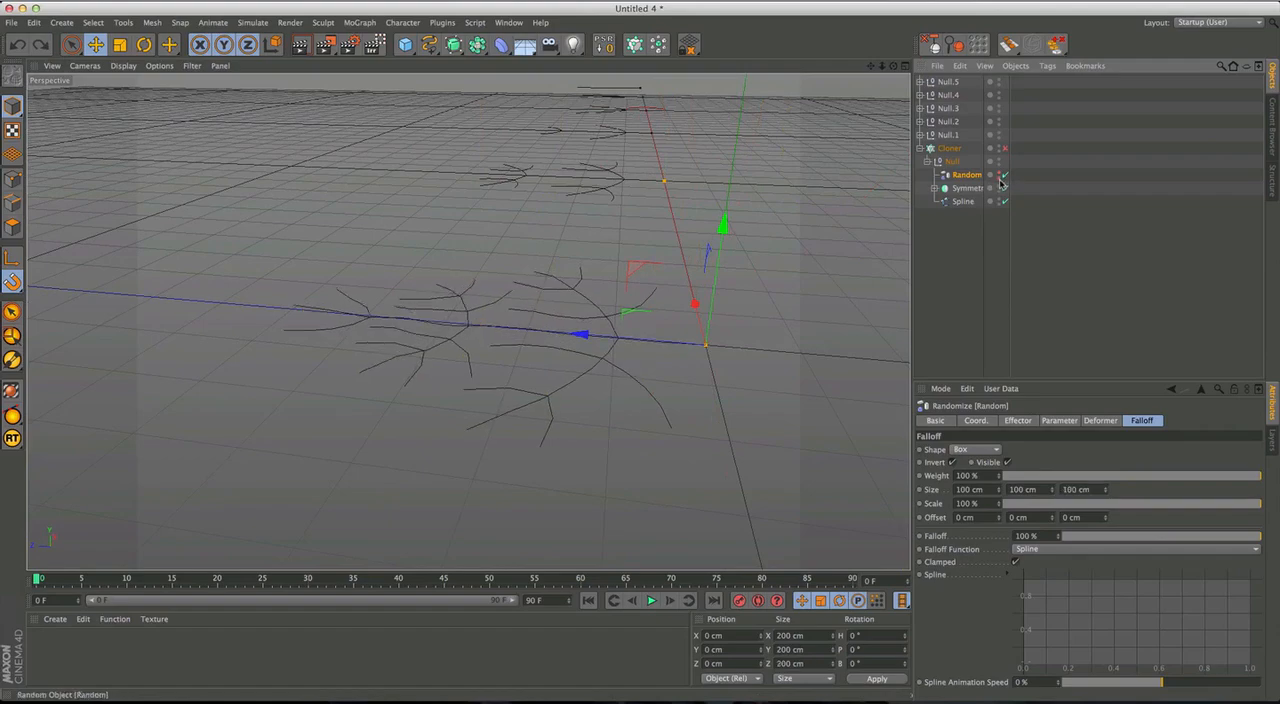
Show the Random effector's falloff box outline in the viewport around the first figure.
{"action": "left_click", "coordinate": [1000, 179]}
{"action": "left_click_drag", "start_coordinate": [677, 345], "coordinate": [577, 420], "text": "alt"}
{"action": "right_click_drag", "start_coordinate": [577, 420], "coordinate": [697, 364], "text": "alt"}
{"action": "left_click_drag", "start_coordinate": [697, 364], "coordinate": [793, 350], "text": "alt"}
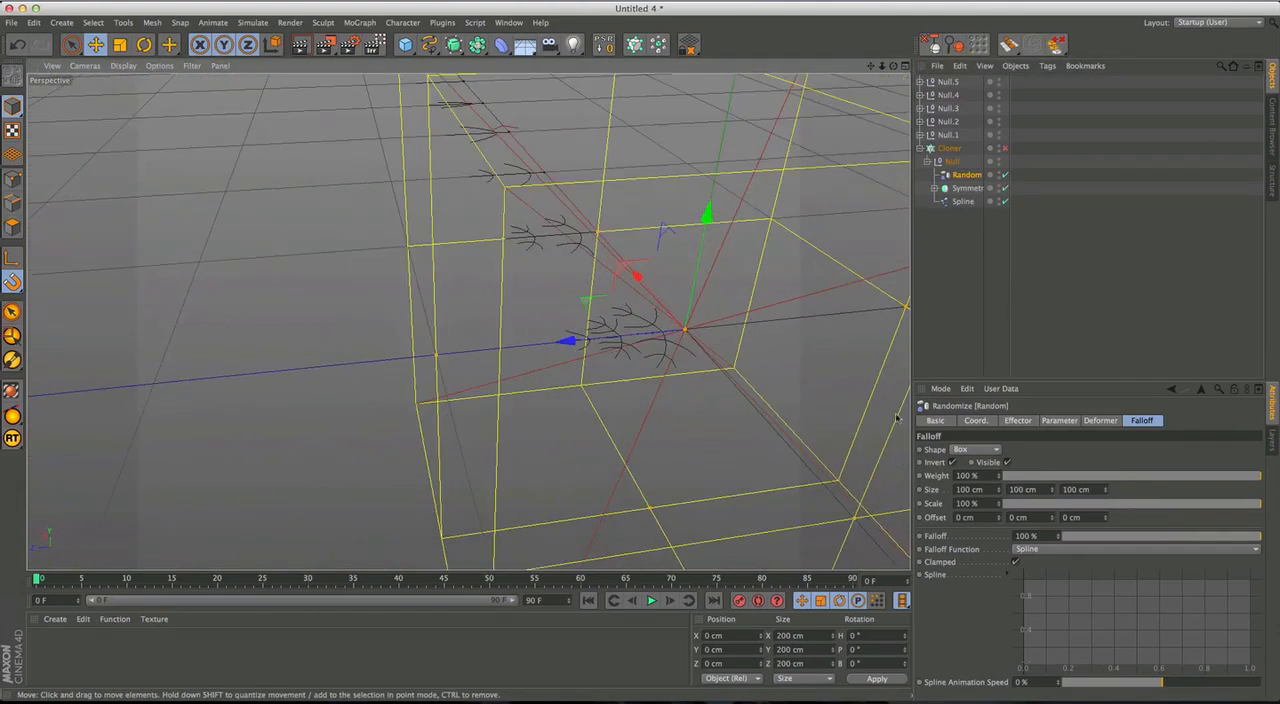
Set the scale of the Random effector's Box falloff to 25%.
{"action": "left_click_drag", "start_coordinate": [1257, 510], "coordinate": [1082, 510]}
{"action": "right_click_drag", "start_coordinate": [674, 326], "coordinate": [788, 302], "text": "alt"}
{"action": "left_click_drag", "start_coordinate": [643, 363], "coordinate": [712, 346], "text": "alt"}
{"action": "left_click_drag", "start_coordinate": [625, 356], "coordinate": [726, 366], "text": "alt"}
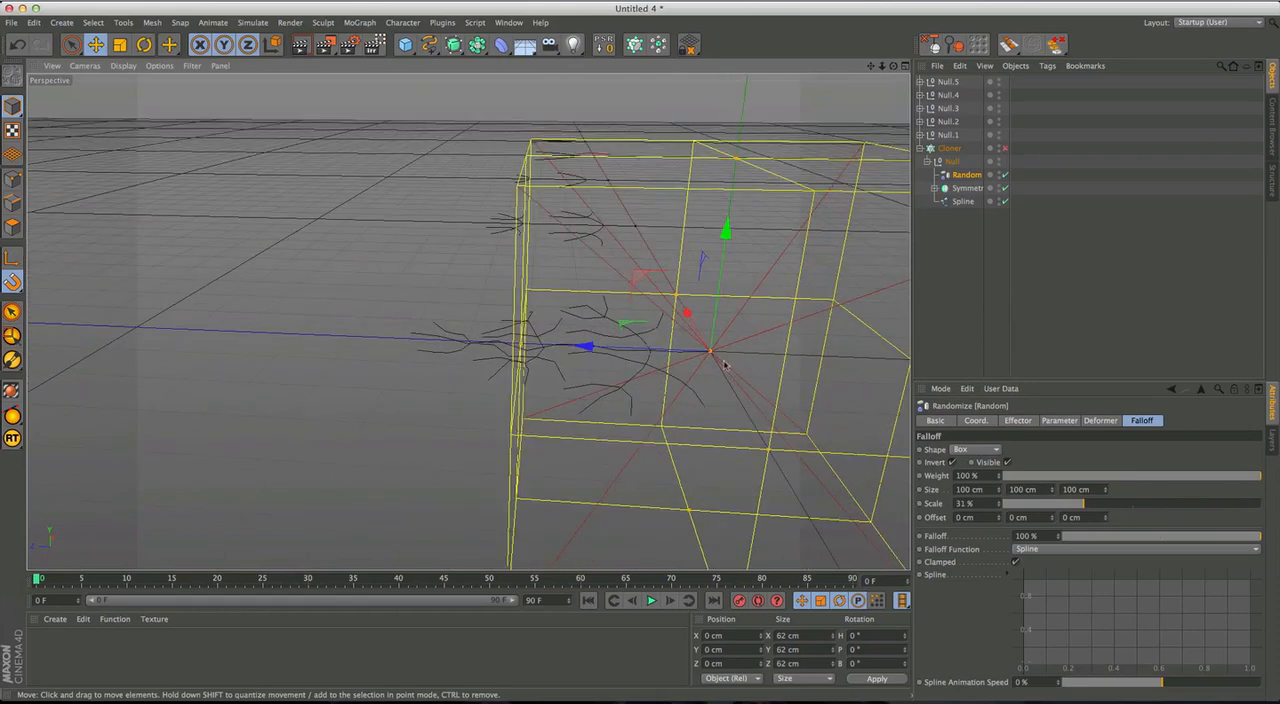
{"action": "left_click_drag", "start_coordinate": [467, 321], "coordinate": [645, 405], "text": "alt"}
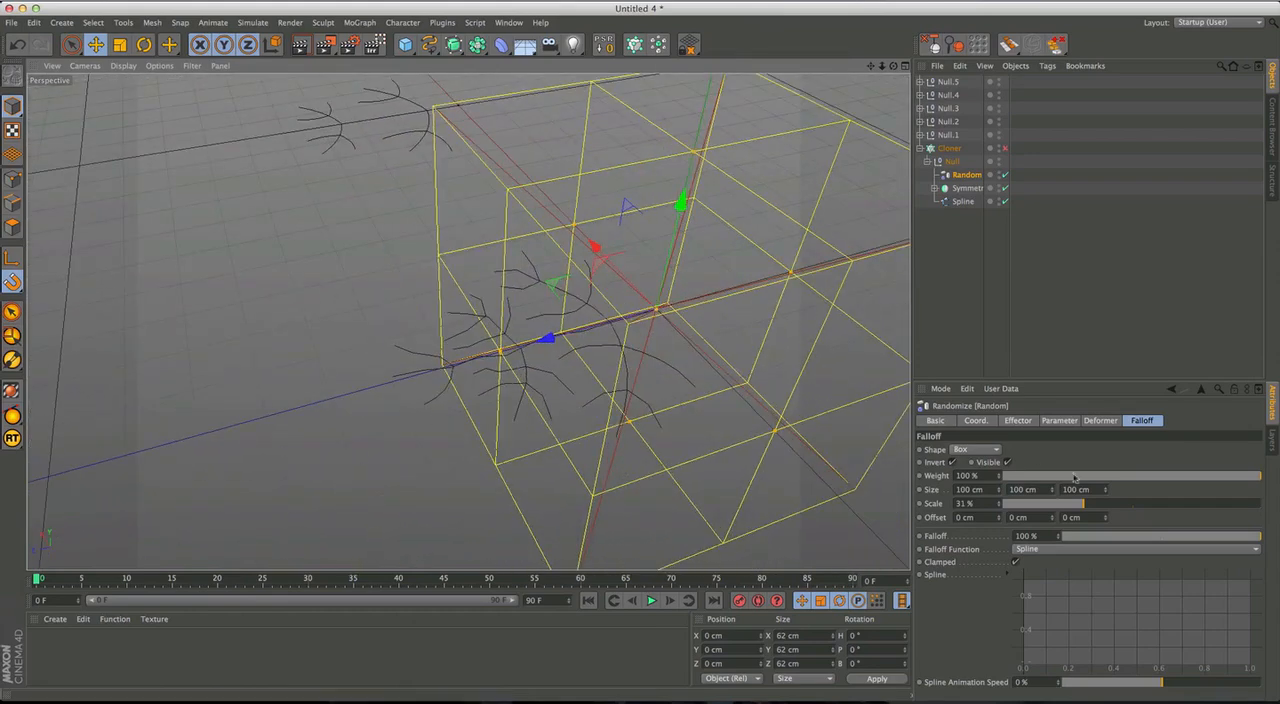
{"action": "left_click_drag", "start_coordinate": [1085, 509], "coordinate": [1067, 509]}
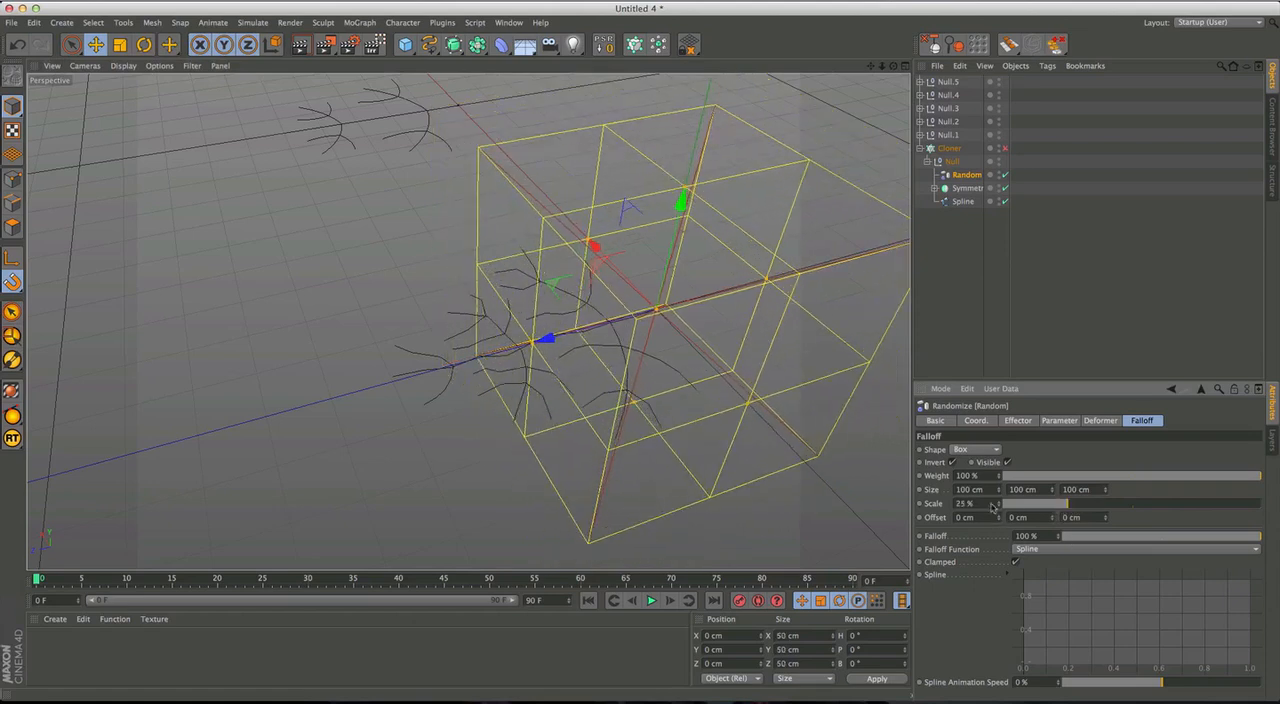
Re-enable the Cloner, hide the Random effector's falloff outline and select the Cloner.
{"action": "left_click", "coordinate": [1005, 148]}
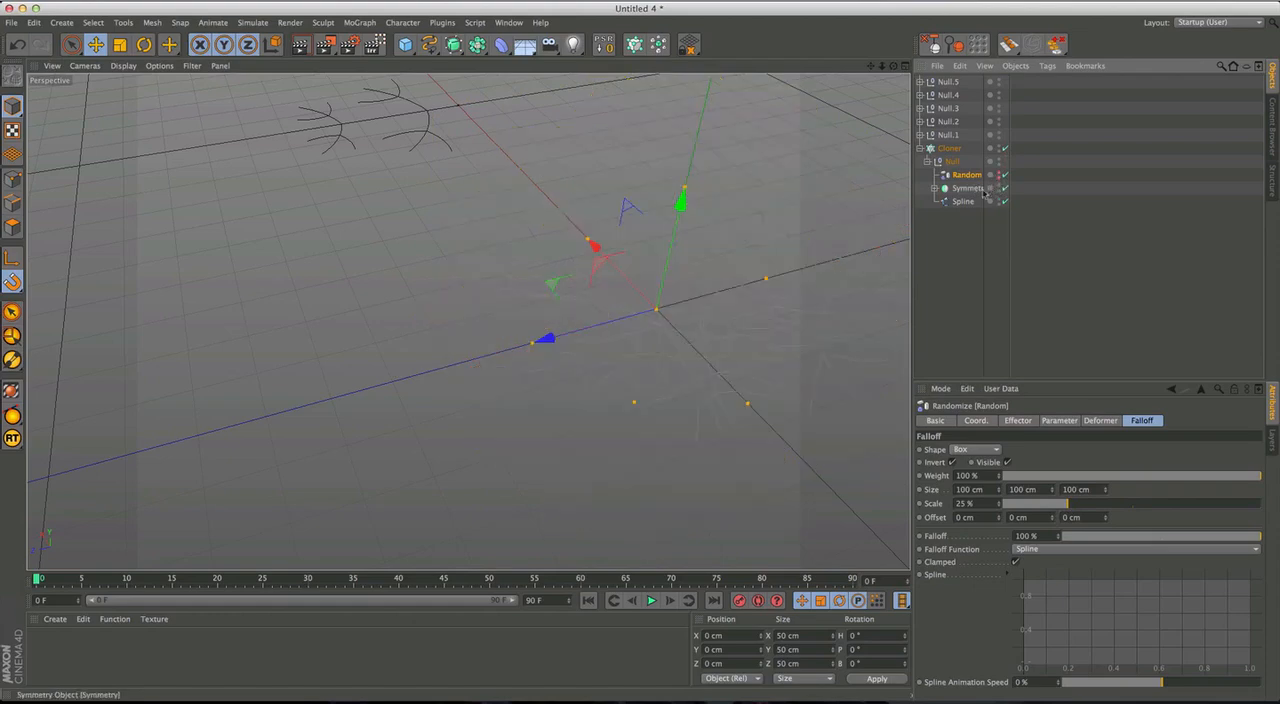
{"action": "left_click", "coordinate": [950, 148]}
Examine from several angles how the snowflake's arms meet at the centre with the smaller falloff box.
{"action": "middle_click_drag", "start_coordinate": [872, 257], "coordinate": [740, 350], "text": "alt"}
{"action": "left_click_drag", "start_coordinate": [740, 350], "coordinate": [584, 408], "text": "alt"}
{"action": "right_click_drag", "start_coordinate": [584, 408], "coordinate": [564, 464], "text": "alt"}
{"action": "left_click_drag", "start_coordinate": [564, 464], "coordinate": [552, 548], "text": "alt"}
{"action": "right_click_drag", "start_coordinate": [520, 377], "coordinate": [580, 334], "text": "alt"}
{"action": "left_click_drag", "start_coordinate": [467, 321], "coordinate": [563, 298], "text": "alt"}
{"action": "scroll", "coordinate": [626, 261], "scroll_direction": "down", "scroll_amount": 8}
{"action": "scroll", "coordinate": [625, 269], "scroll_direction": "down", "scroll_amount": 4}
{"action": "middle_click_drag", "start_coordinate": [629, 263], "coordinate": [573, 317], "text": "alt"}
{"action": "scroll", "coordinate": [596, 277], "scroll_direction": "down", "scroll_amount": 10}
{"action": "middle_click_drag", "start_coordinate": [567, 368], "coordinate": [582, 396], "text": "alt"}
{"action": "left_click_drag", "start_coordinate": [581, 396], "coordinate": [540, 349], "text": "alt"}
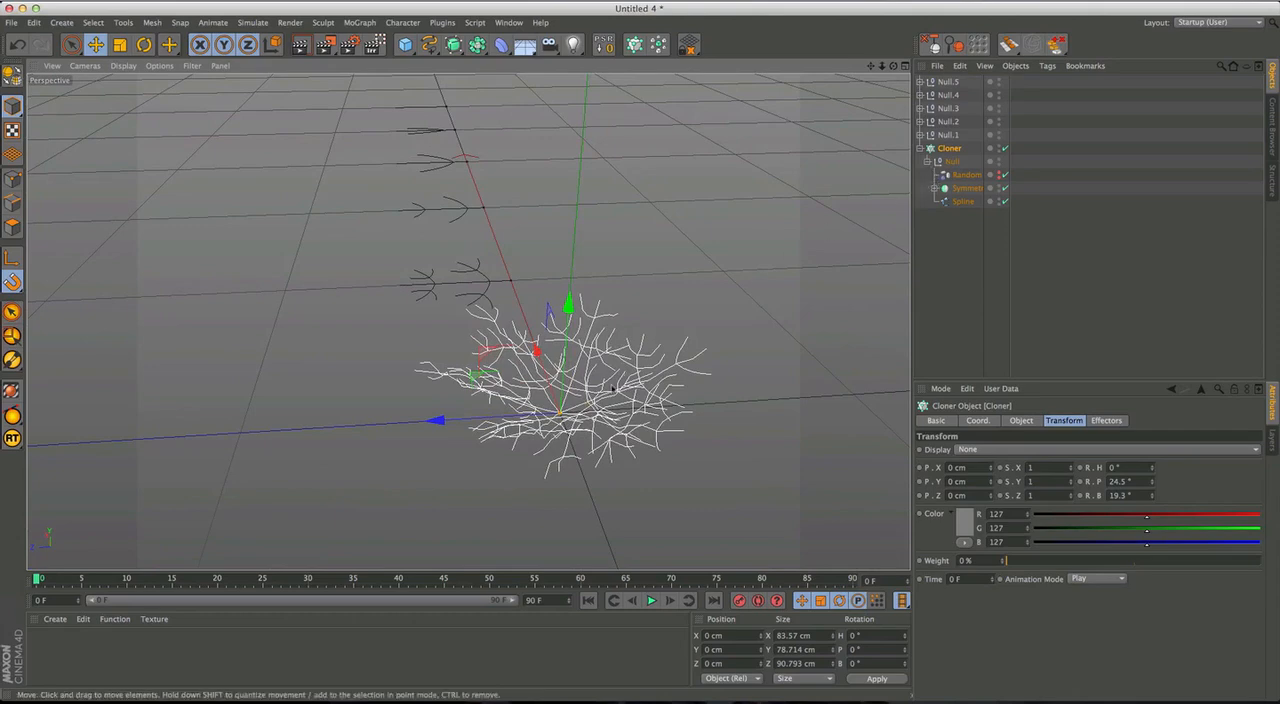
{"action": "left_click_drag", "start_coordinate": [604, 397], "coordinate": [616, 429], "text": "alt"}
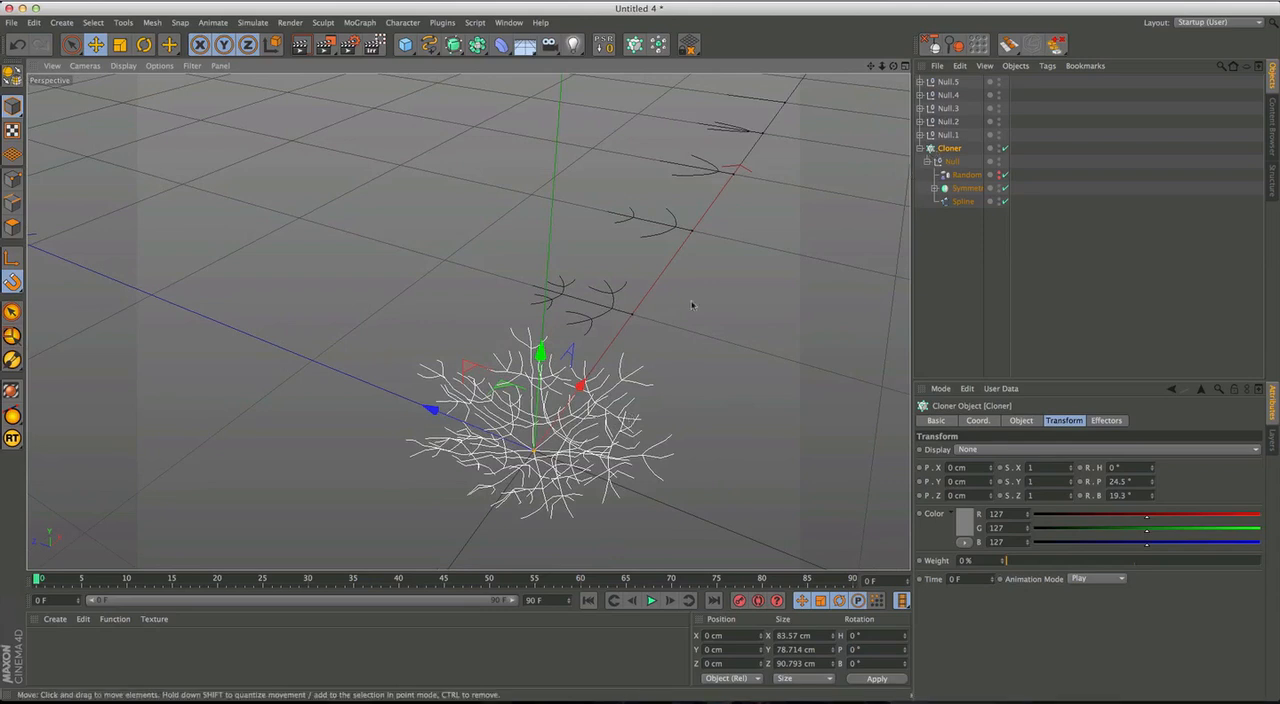
{"action": "middle_click_drag", "start_coordinate": [711, 297], "coordinate": [634, 353], "text": "alt"}
{"action": "right_click_drag", "start_coordinate": [563, 364], "coordinate": [658, 317], "text": "alt"}
{"action": "left_click", "coordinate": [948, 135]}
{"action": "left_click_drag", "start_coordinate": [467, 321], "coordinate": [560, 358], "text": "alt"}
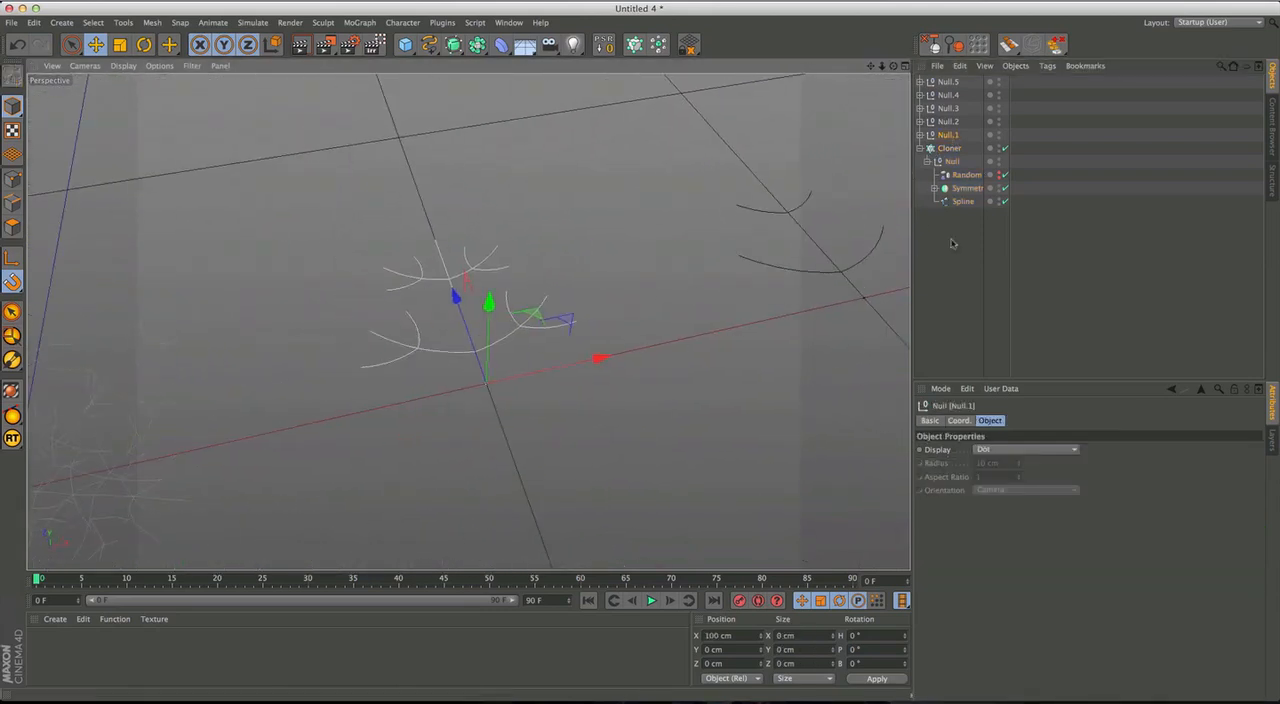
{"action": "left_click", "coordinate": [920, 135]}
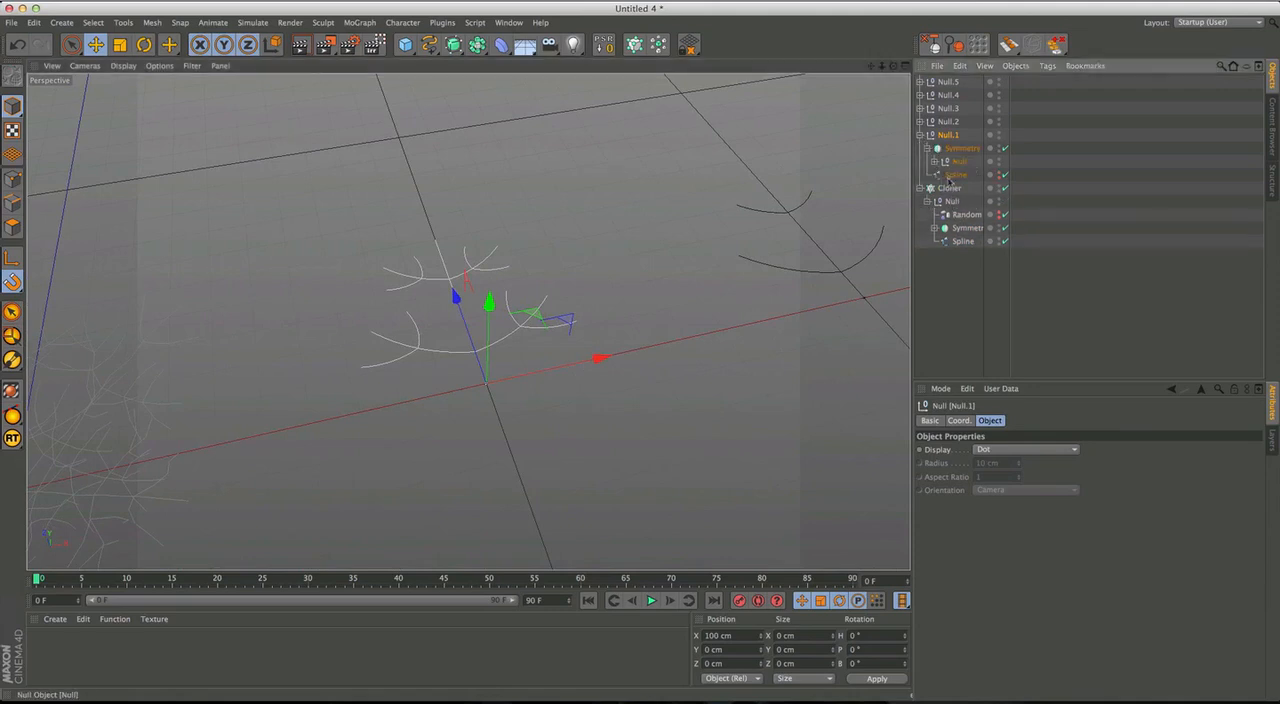
{"action": "left_click", "coordinate": [967, 215]}
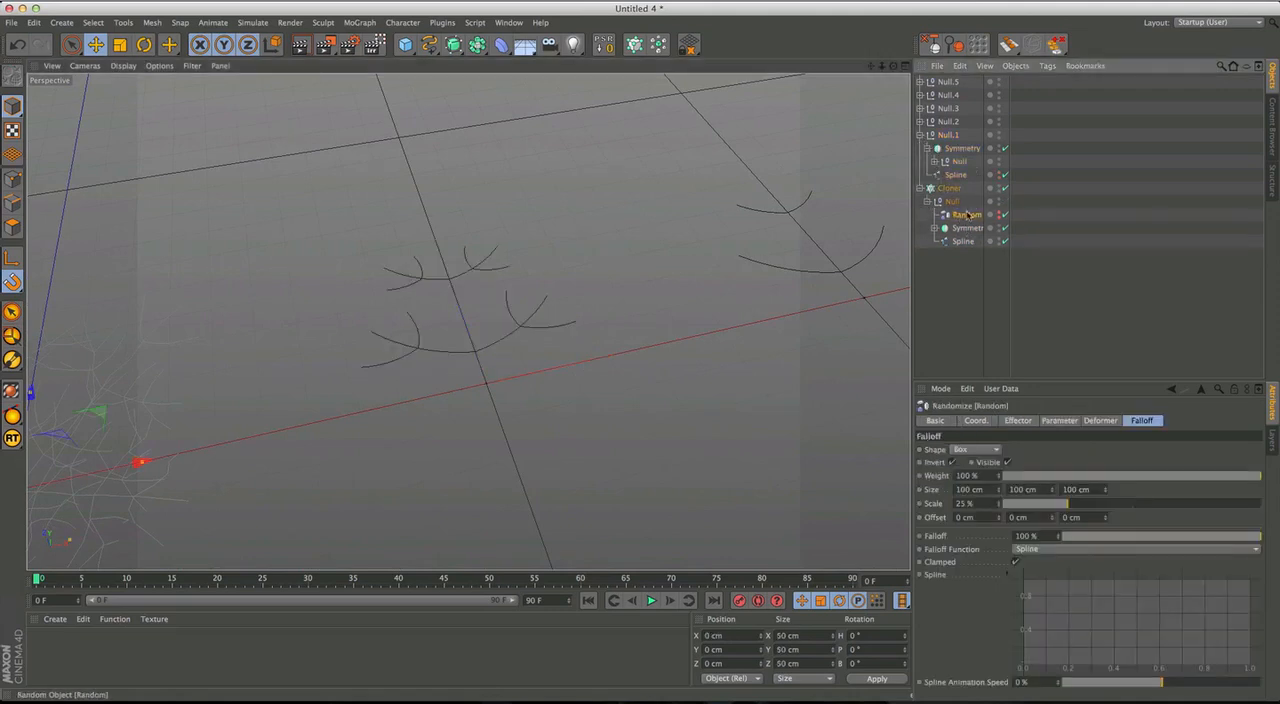
{"action": "left_click", "coordinate": [920, 135]}
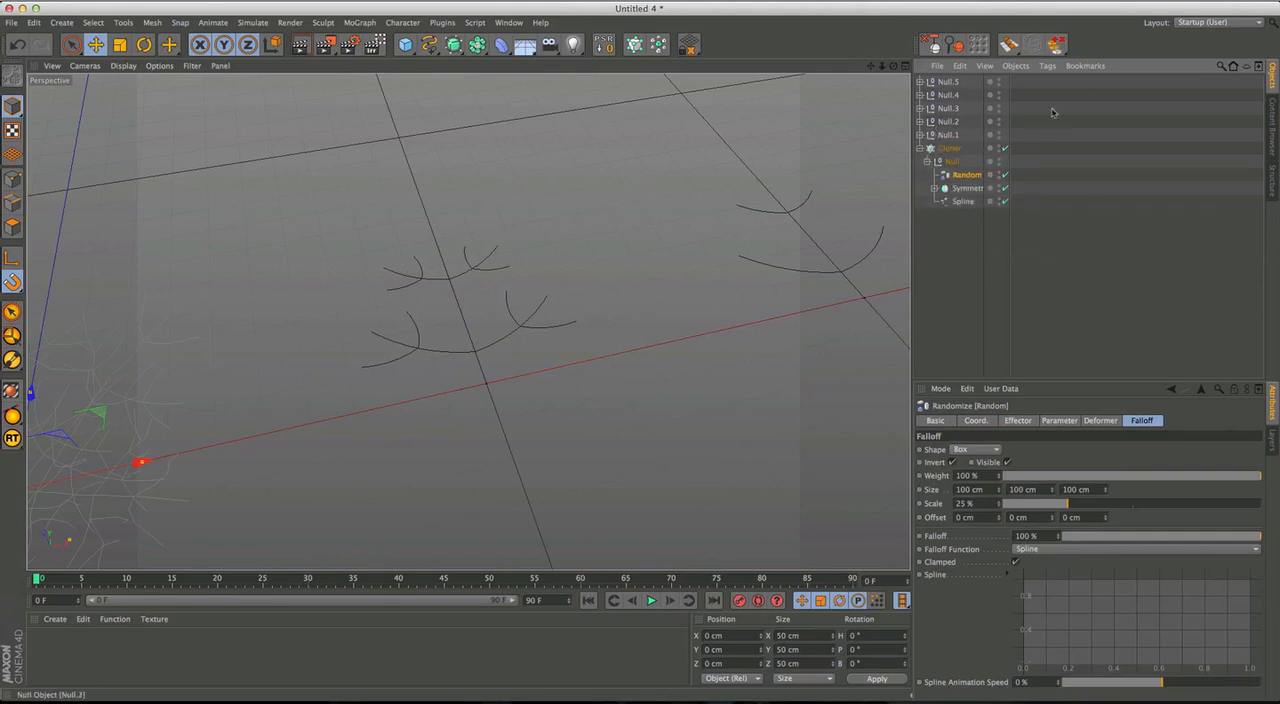
Filter the object list by "spline" and select all the listed spline objects across the figures.
{"action": "left_click", "coordinate": [1221, 65]}
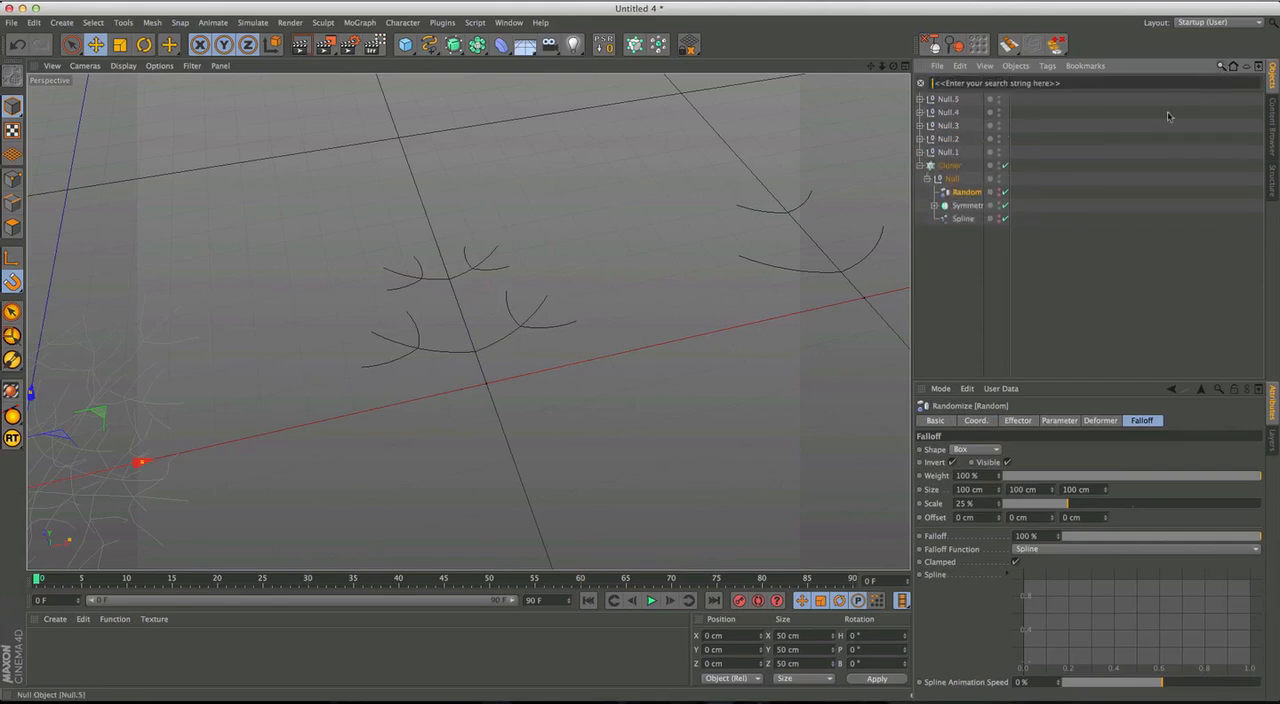
{"action": "type", "text": "spline"}
{"action": "left_click", "coordinate": [953, 101]}
{"action": "scroll", "coordinate": [1057, 290], "scroll_direction": "down", "scroll_amount": 5}
{"action": "left_click", "coordinate": [963, 373], "text": "shift"}
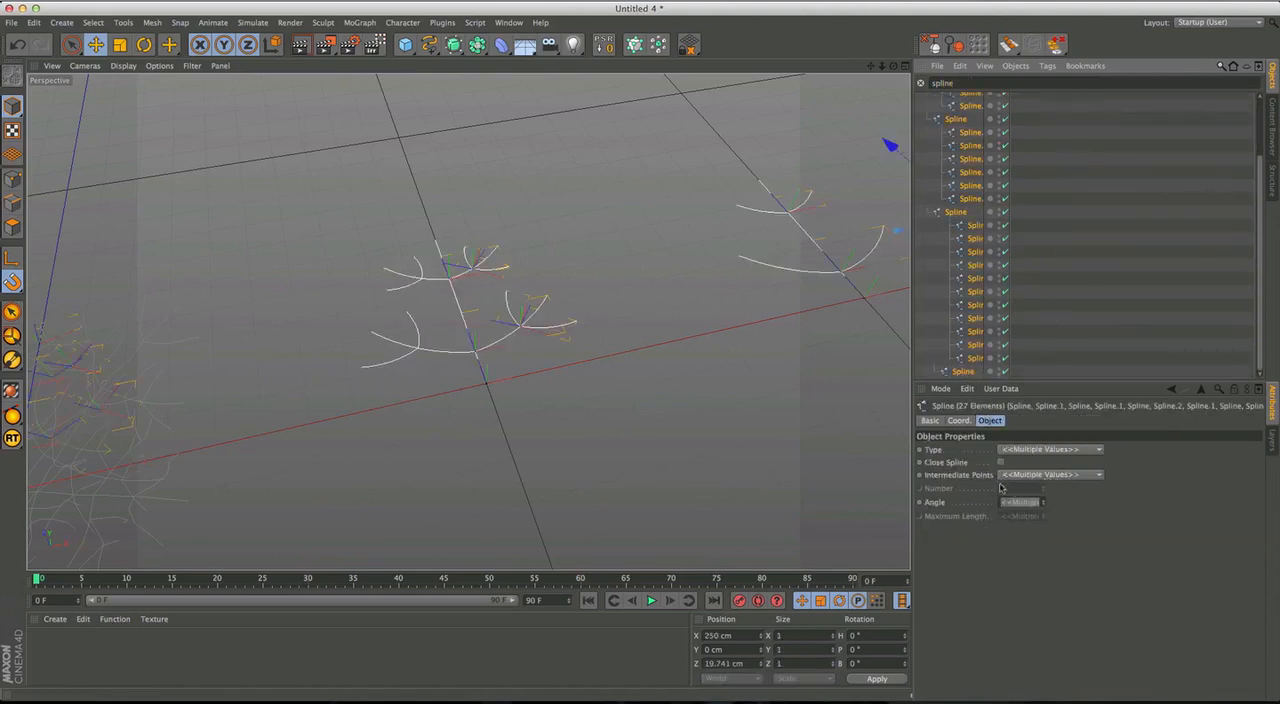
Give all selected splines Subdivided intermediate points with a maximum length of 5, and clear the selection and the object filter.
{"action": "left_click", "coordinate": [1027, 477]}
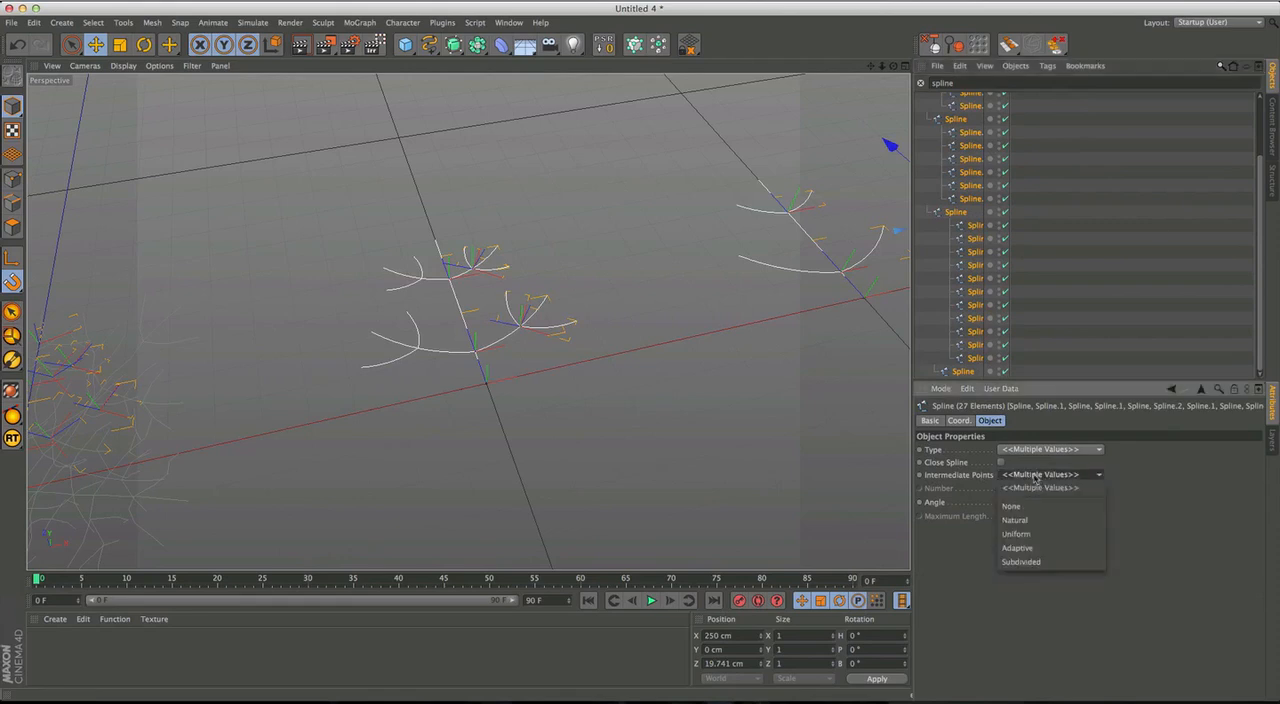
{"action": "left_click", "coordinate": [1020, 562]}
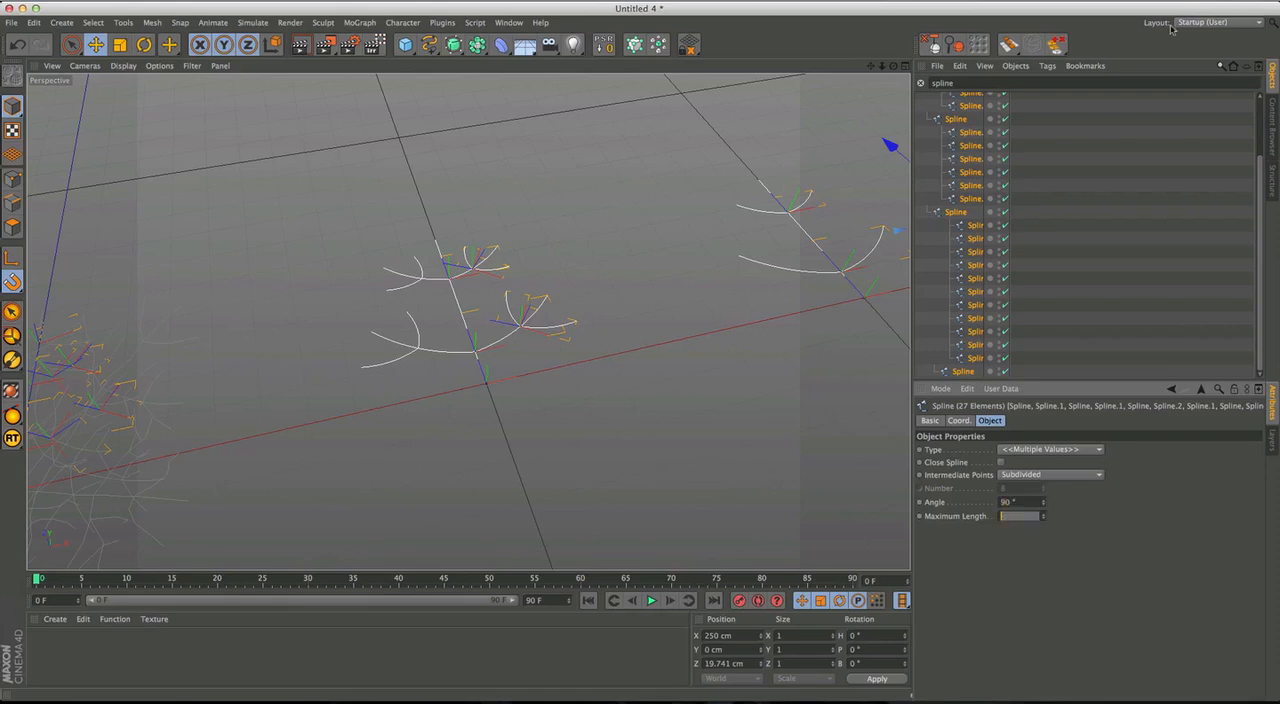
{"action": "type", "text": "5"}
{"action": "key", "text": "Return"}
{"action": "middle_click_drag", "start_coordinate": [549, 356], "coordinate": [572, 385], "text": "alt"}
{"action": "left_click", "coordinate": [1032, 208]}
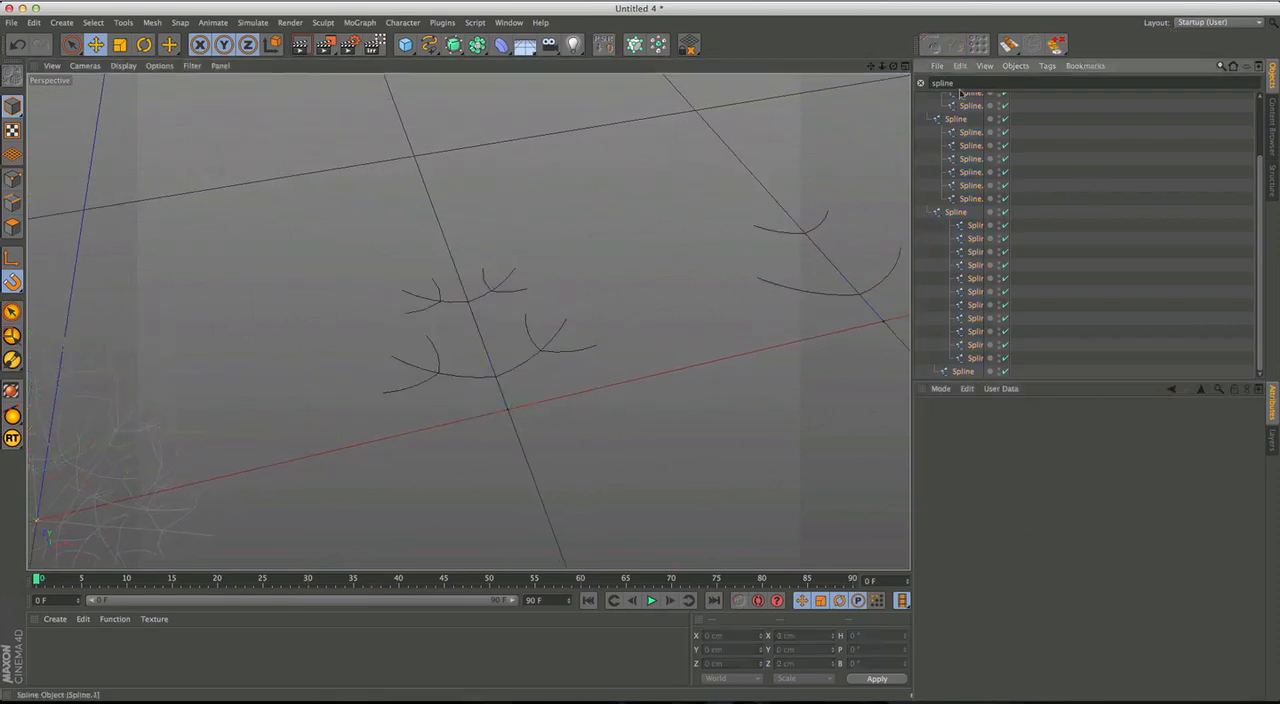
{"action": "left_click", "coordinate": [920, 83]}
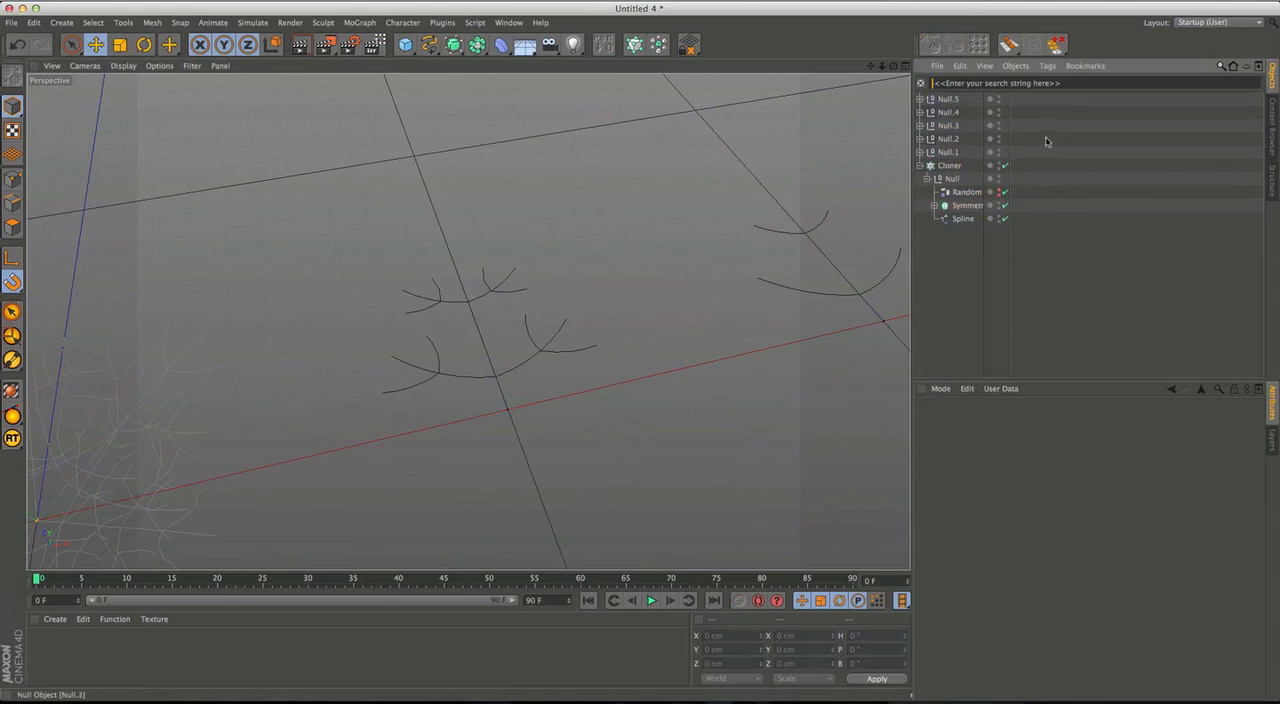
Copy the Random effector from the cloned figure's Null and place the copy as the first child of Null.1.
{"action": "left_click", "coordinate": [960, 192]}
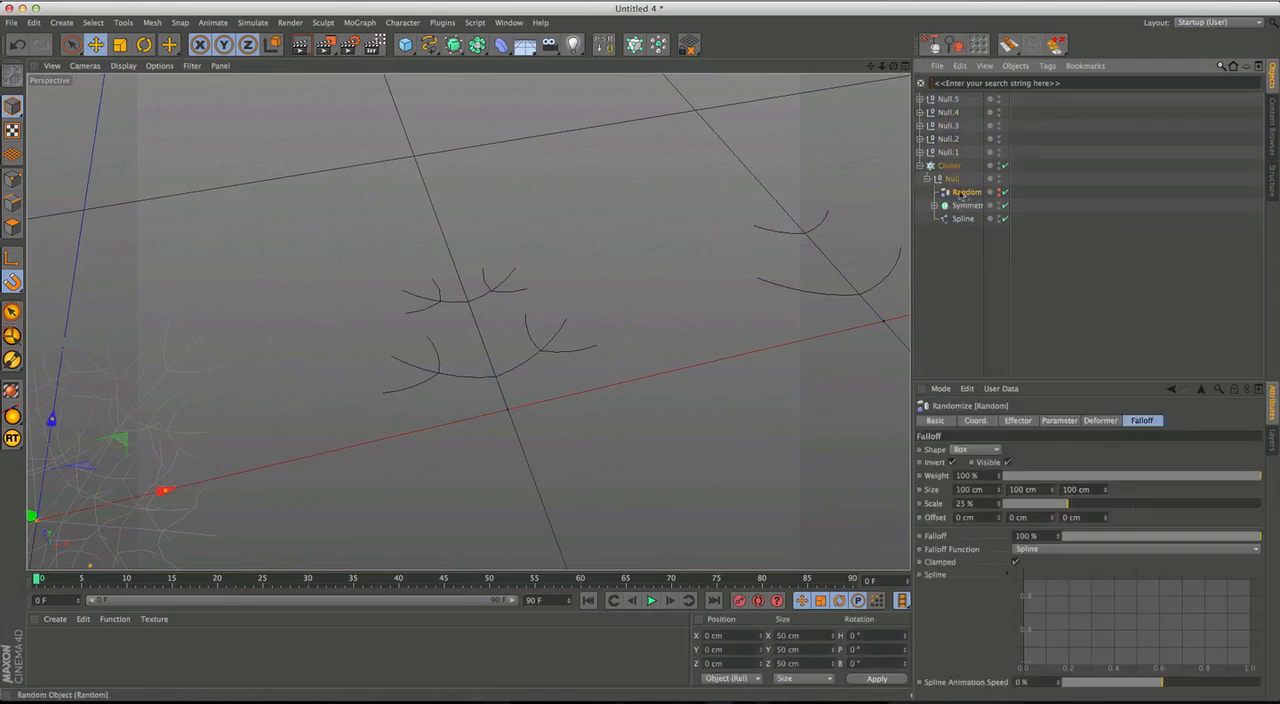
{"action": "left_click", "coordinate": [920, 153]}
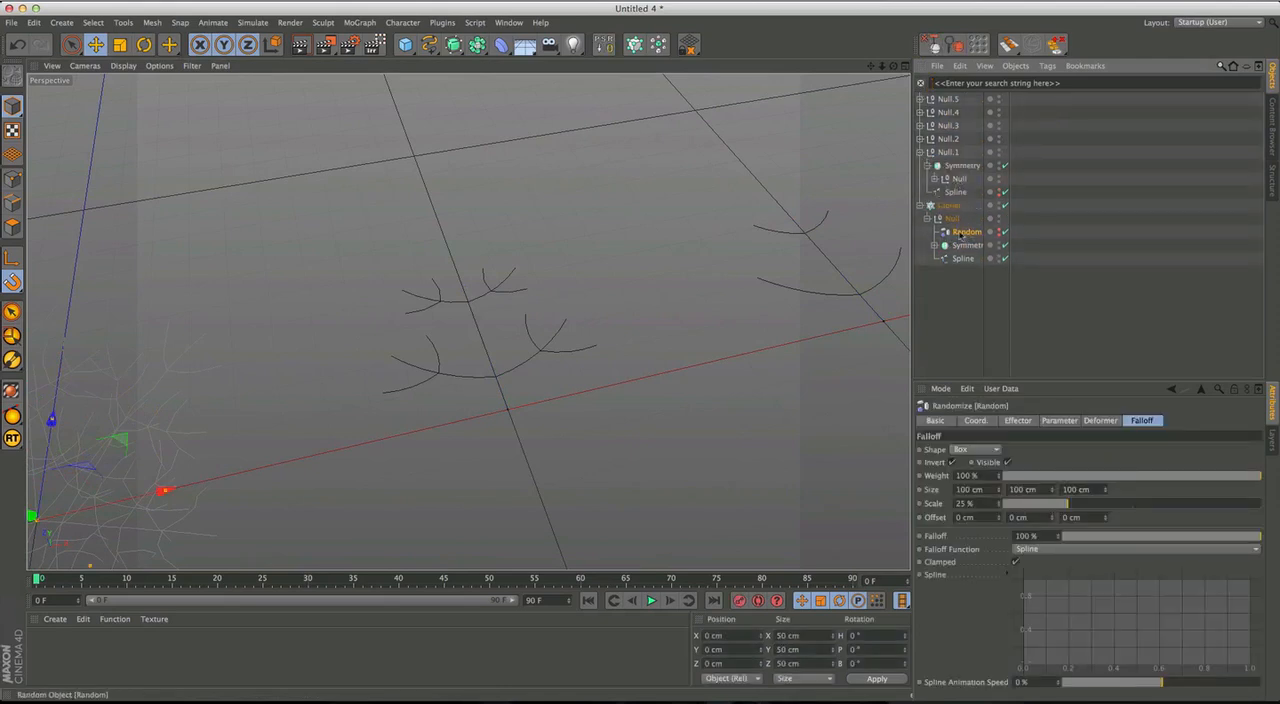
{"action": "left_click", "coordinate": [958, 179]}
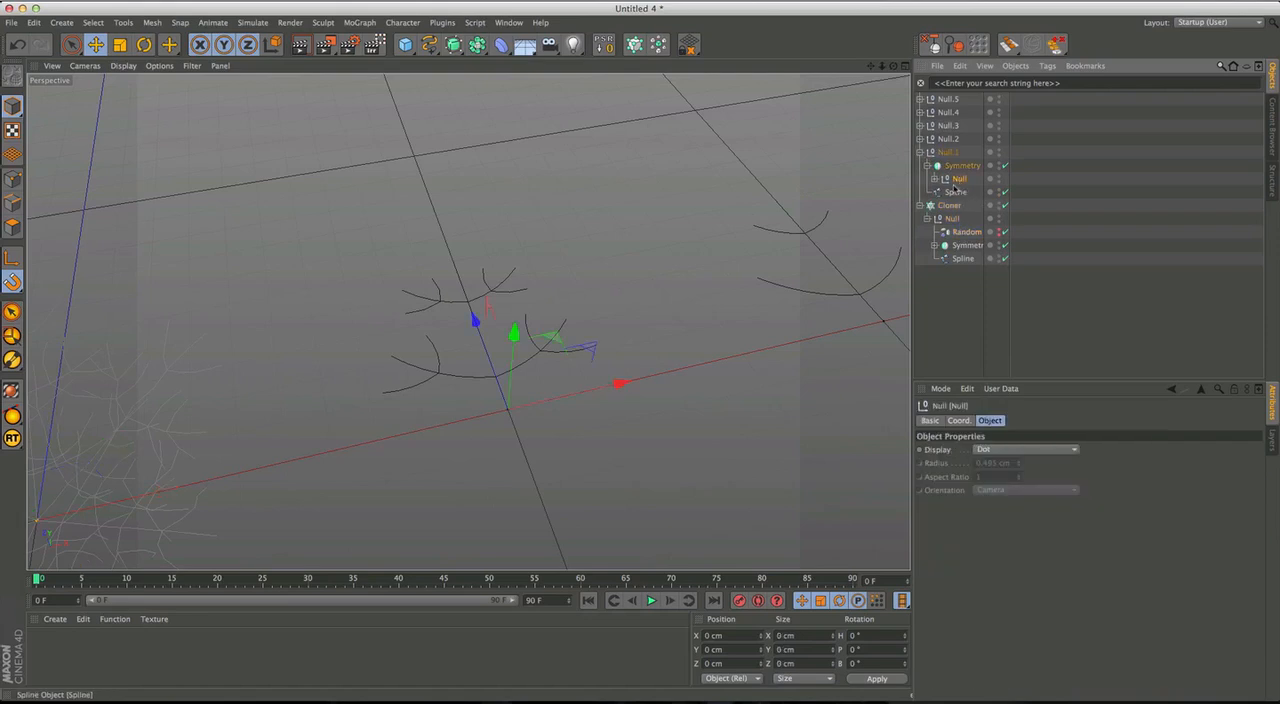
{"action": "left_click", "coordinate": [928, 166]}
{"action": "left_click", "coordinate": [950, 154]}
{"action": "key", "text": "super+v"}
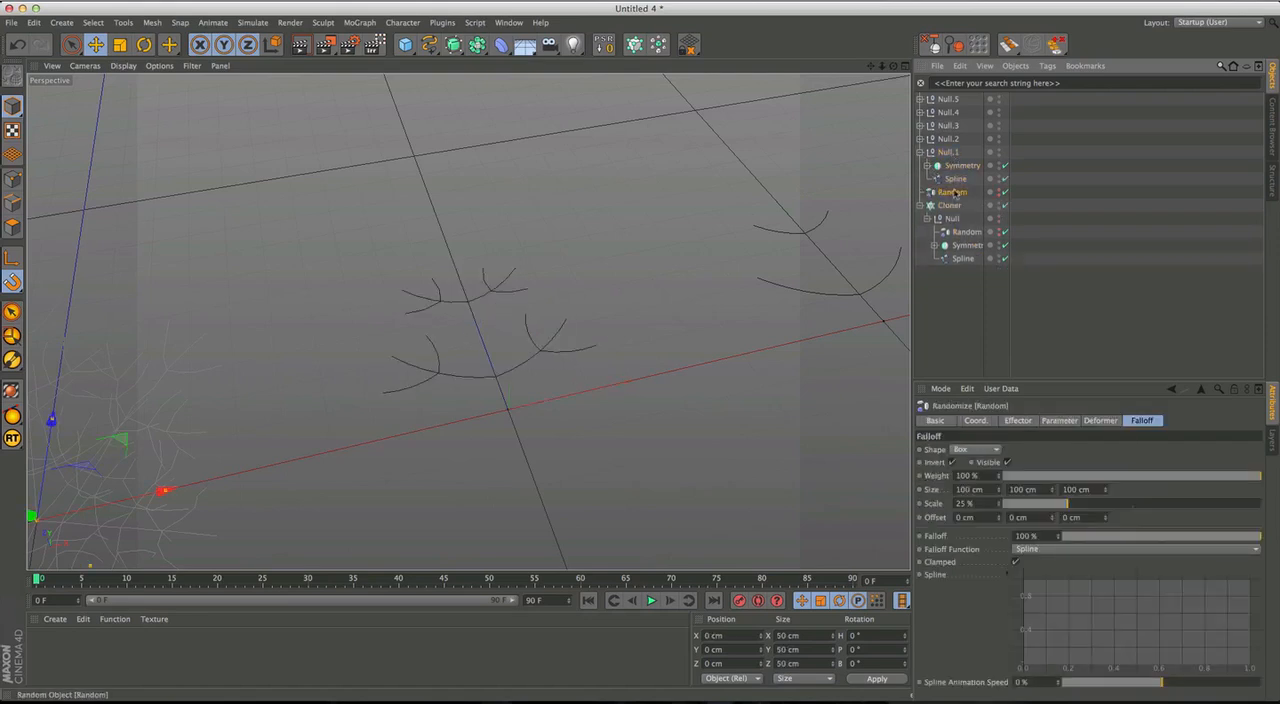
{"action": "left_click_drag", "start_coordinate": [950, 165], "coordinate": [949, 154]}
Reset the position, scale and rotation of Null.1's Random effector to its parent and collapse Null.1.
{"action": "mouse_move", "coordinate": [523, 367]}
{"action": "left_mouse_down", "text": "alt"}
{"action": "mouse_move", "coordinate": [779, 301]}
{"action": "mouse_move", "coordinate": [766, 281]}
{"action": "mouse_move", "coordinate": [651, 286]}
{"action": "mouse_move", "coordinate": [534, 385]}
{"action": "mouse_move", "coordinate": [616, 339]}
{"action": "mouse_move", "coordinate": [606, 348]}
{"action": "mouse_move", "coordinate": [541, 375]}
{"action": "left_mouse_up", "text": "alt"}
{"action": "left_click_drag", "start_coordinate": [469, 401], "coordinate": [170, 238], "text": "alt"}
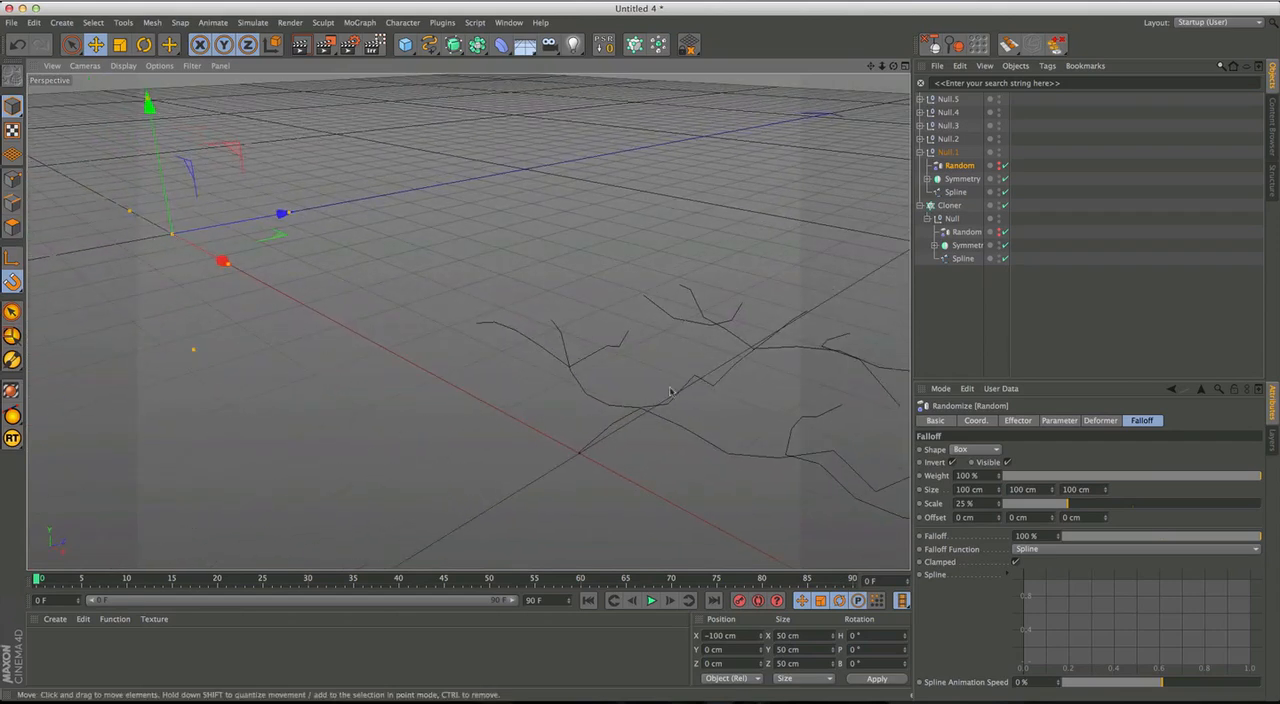
{"action": "left_click", "coordinate": [604, 44]}
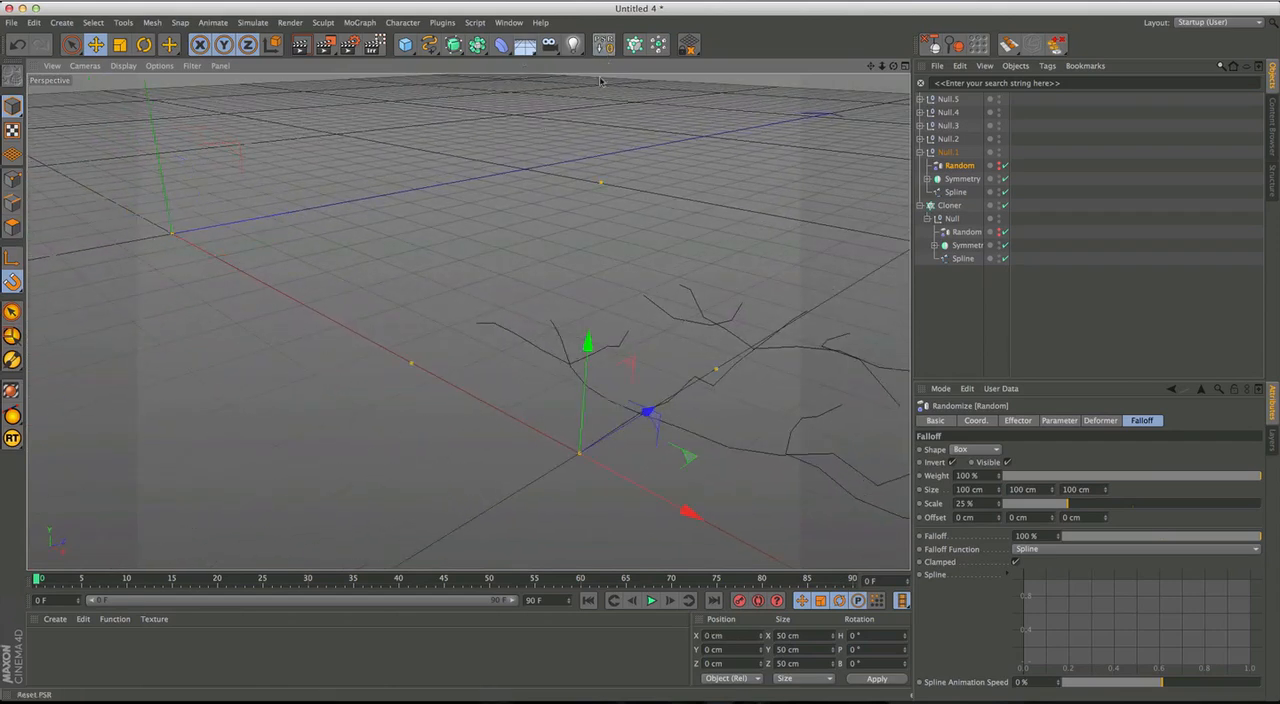
{"action": "left_click_drag", "start_coordinate": [551, 423], "coordinate": [600, 331], "text": "alt"}
{"action": "left_click_drag", "start_coordinate": [536, 385], "coordinate": [538, 420], "text": "alt"}
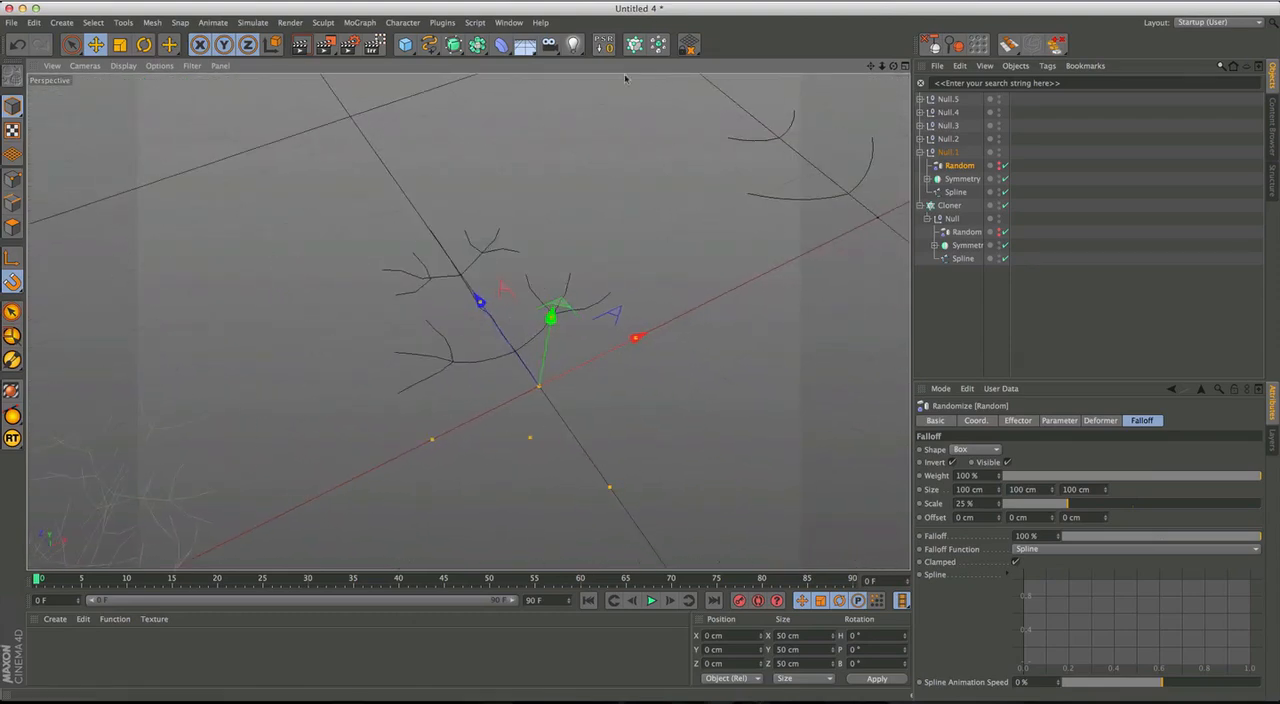
{"action": "left_click", "coordinate": [920, 152]}
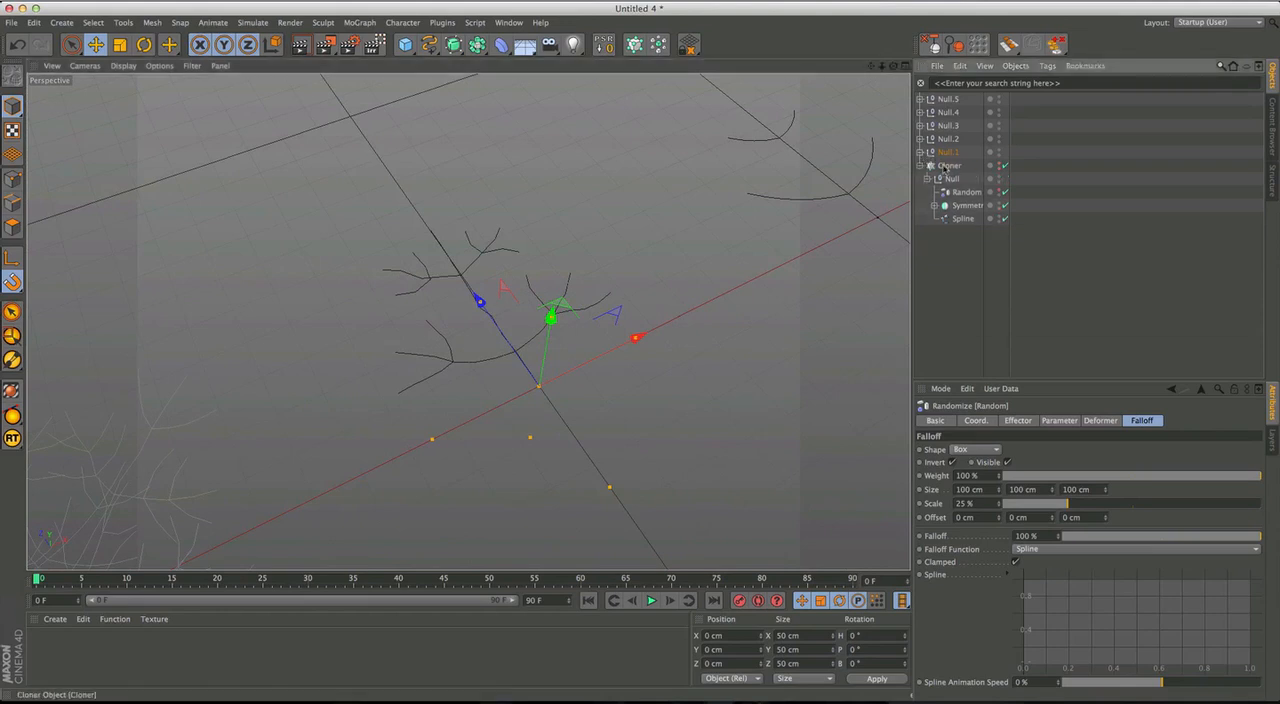
Duplicate the Cloner above Null.1 and delete the Null figure inside the Cloner there to leave it empty.
{"action": "left_click", "coordinate": [949, 166]}
{"action": "key", "text": "ctrl+c"}
{"action": "key", "text": "ctrl+v"}
{"action": "left_click_drag", "start_coordinate": [948, 168], "coordinate": [947, 146]}
{"action": "left_click", "coordinate": [954, 167]}
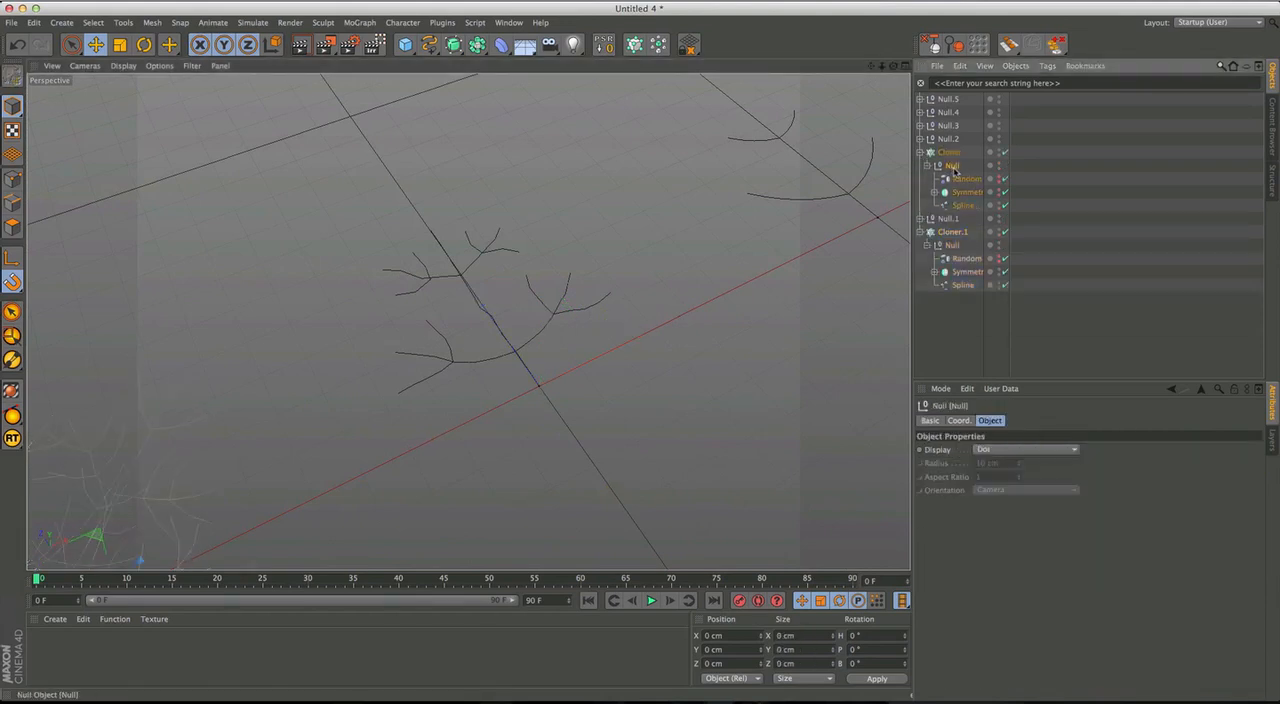
{"action": "key", "text": "Delete"}
Paste four copies of the emptied Cloner into the object list above Null.1.
{"action": "left_click", "coordinate": [954, 155]}
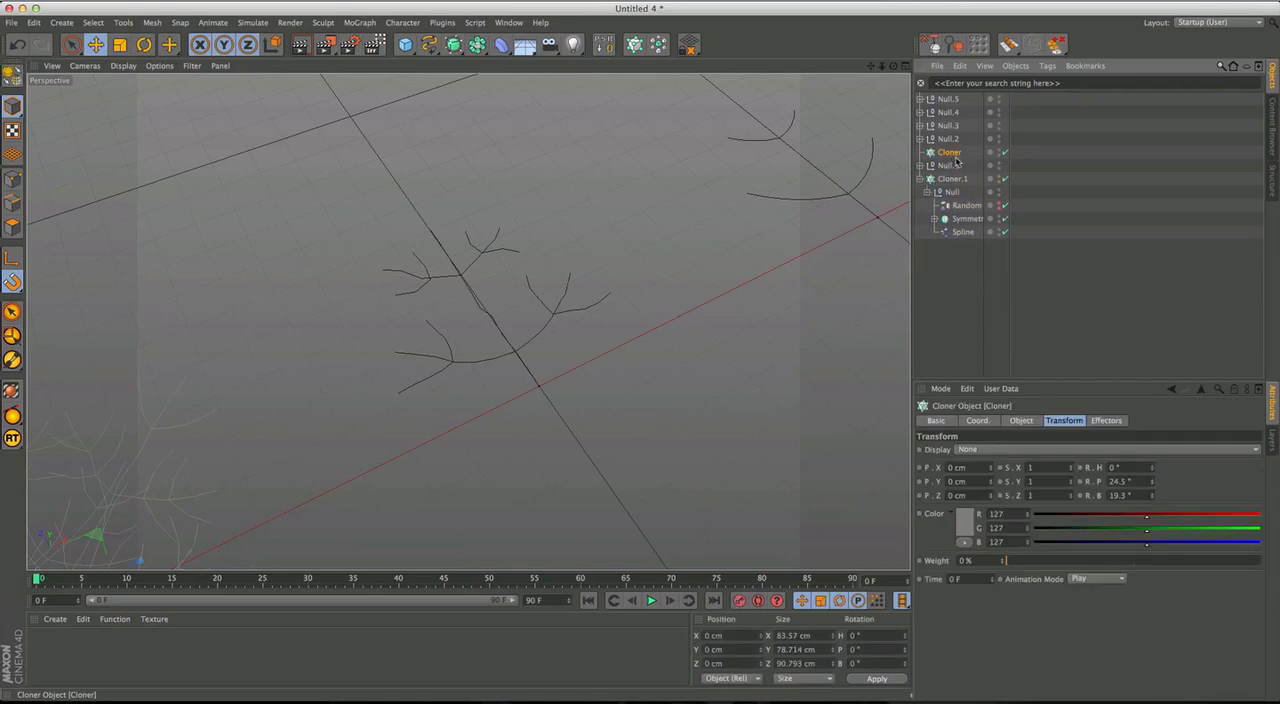
{"action": "key", "text": "super+v"}
{"action": "key", "text": "super+v"}
{"action": "key", "text": "super+v"}
{"action": "key", "text": "super+v"}
{"action": "key", "text": "super+v"}
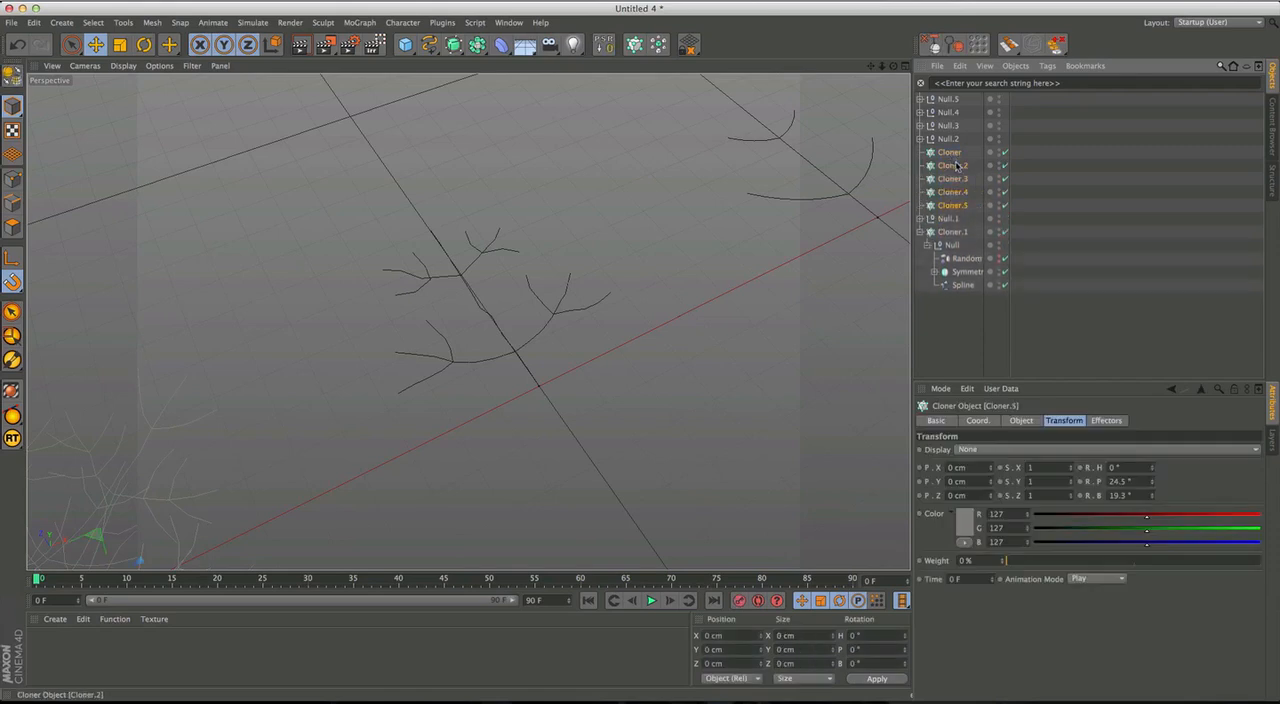
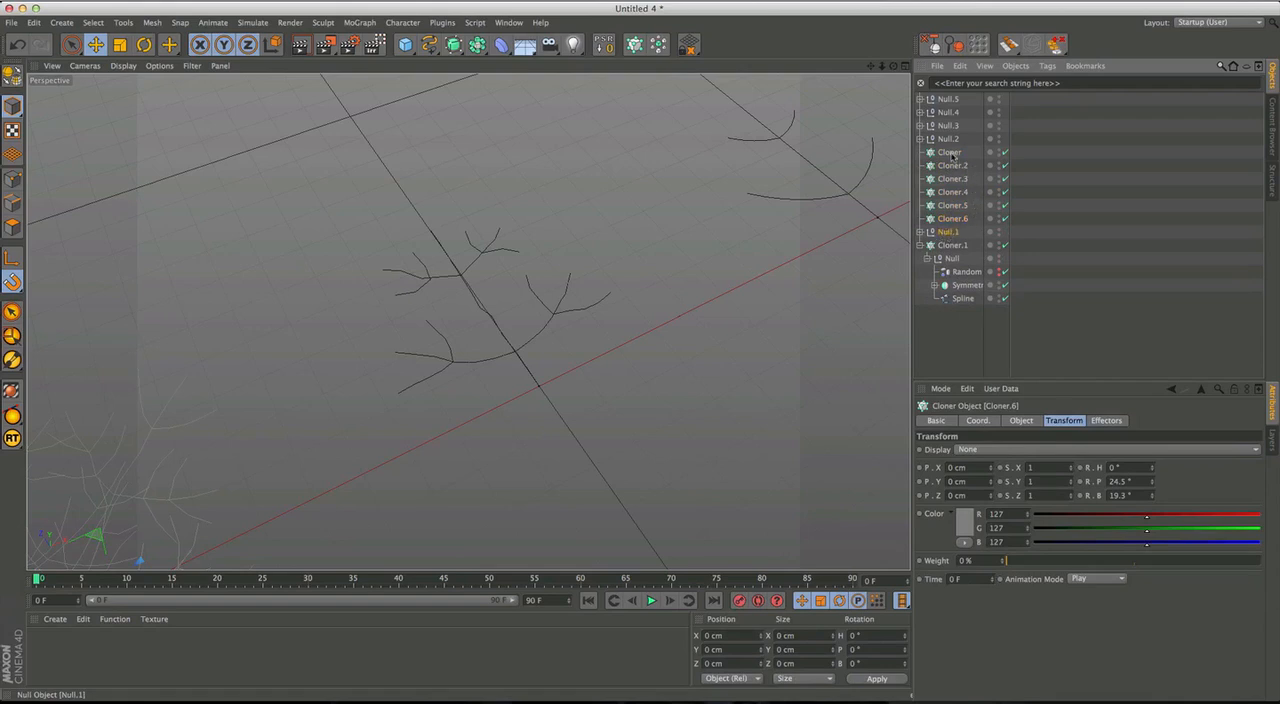
Try nesting Null.1 inside the first Cloner and moving that Cloner directly above Cloner.1.
{"action": "left_click_drag", "start_coordinate": [952, 155], "coordinate": [950, 156]}
{"action": "left_click", "coordinate": [920, 153]}
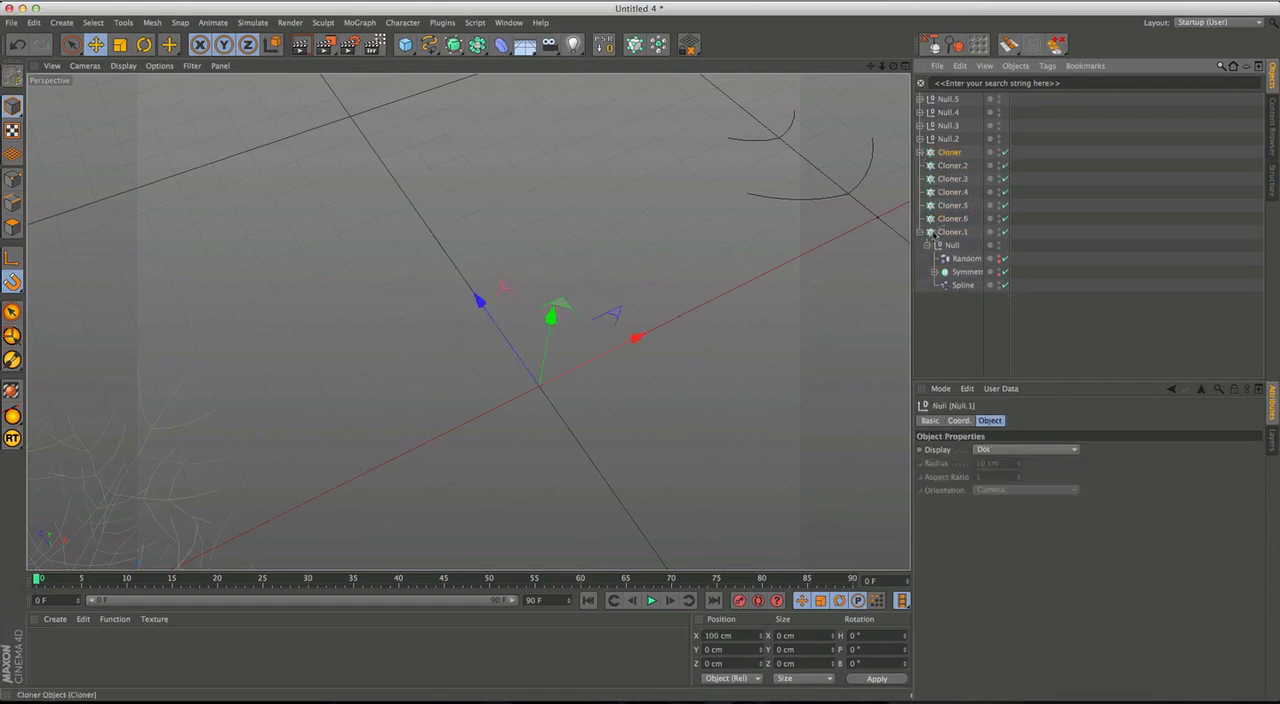
{"action": "left_click_drag", "start_coordinate": [932, 227], "coordinate": [944, 230]}
{"action": "left_click", "coordinate": [921, 232]}
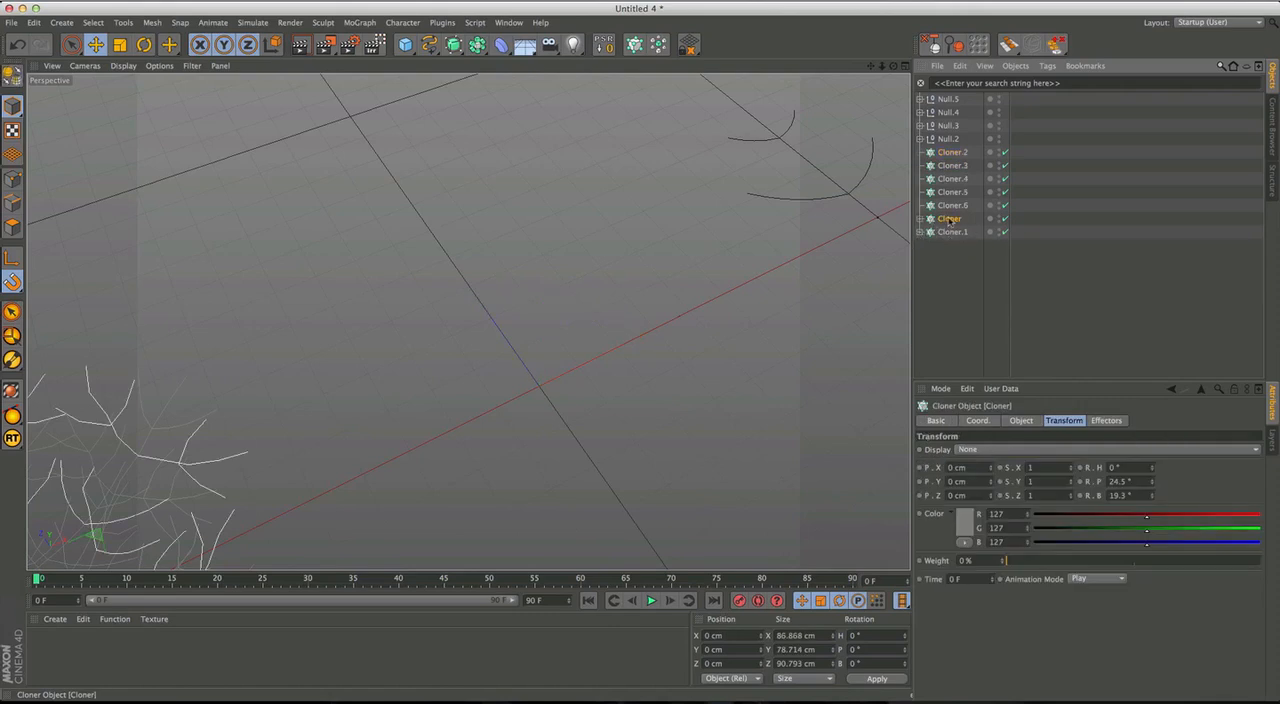
{"action": "key", "text": "ctrl+z"}
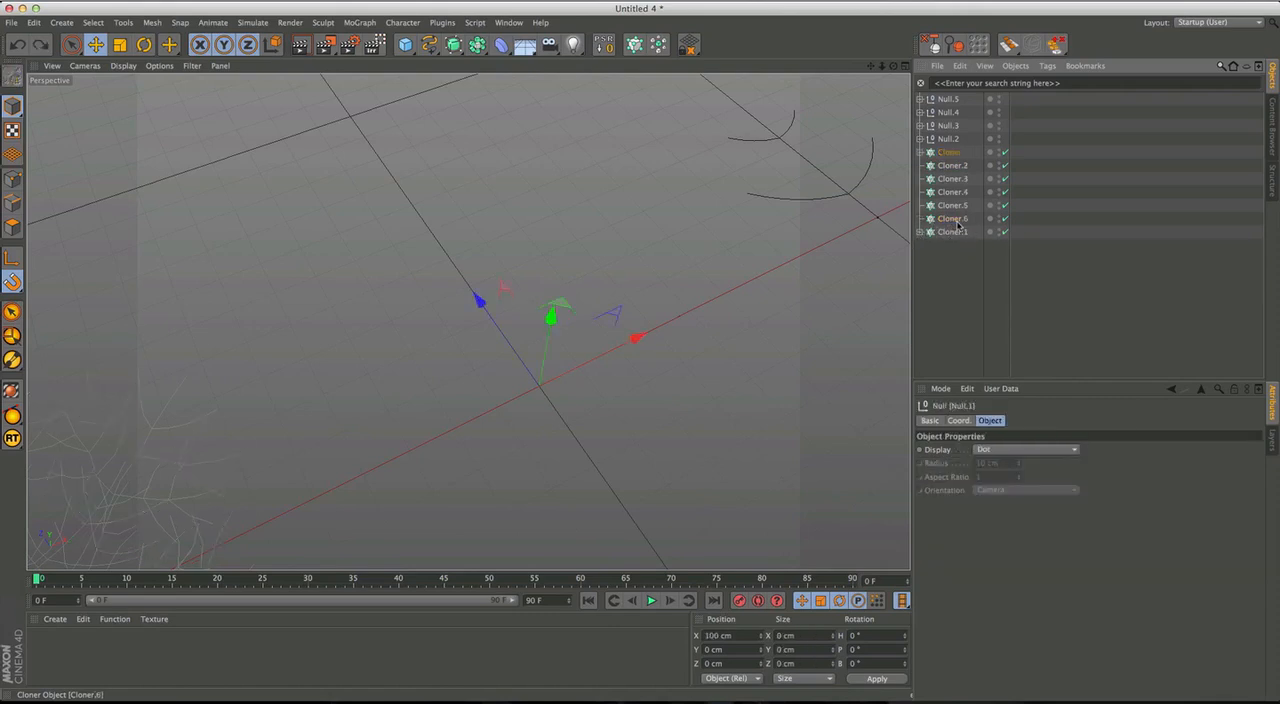
{"action": "key", "text": "ctrl+z"}
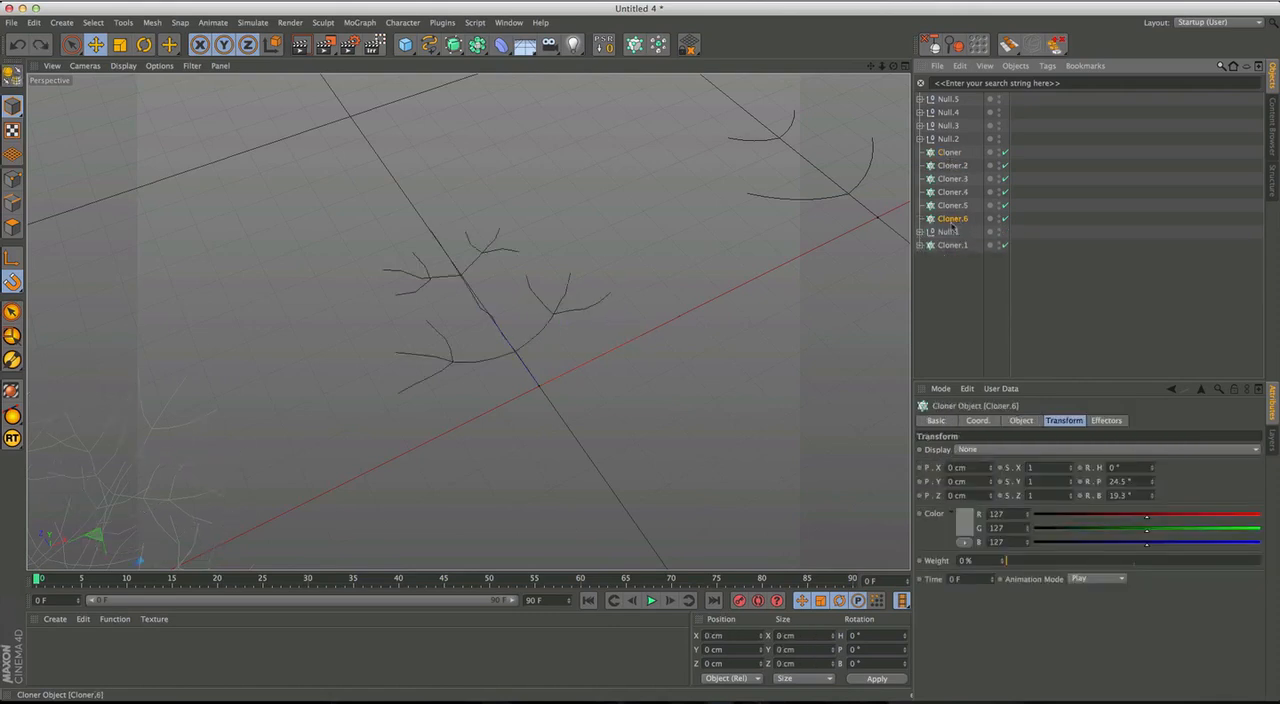
Move the empty first Cloner along the X axis to 100 cm, onto the position of Null.1.
{"action": "left_click", "coordinate": [947, 232]}
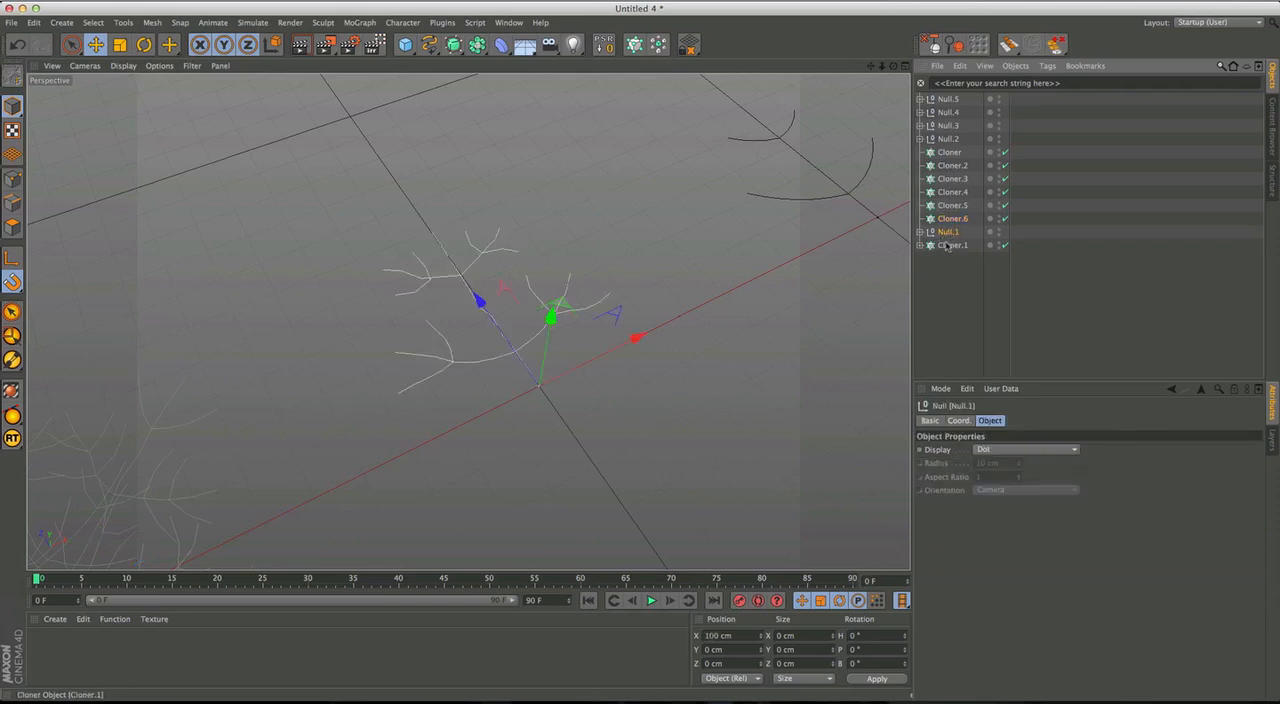
{"action": "left_click", "coordinate": [949, 153]}
{"action": "left_click_drag", "start_coordinate": [511, 437], "coordinate": [315, 357], "text": "alt"}
{"action": "left_click_drag", "start_coordinate": [509, 476], "coordinate": [620, 485], "text": "alt"}
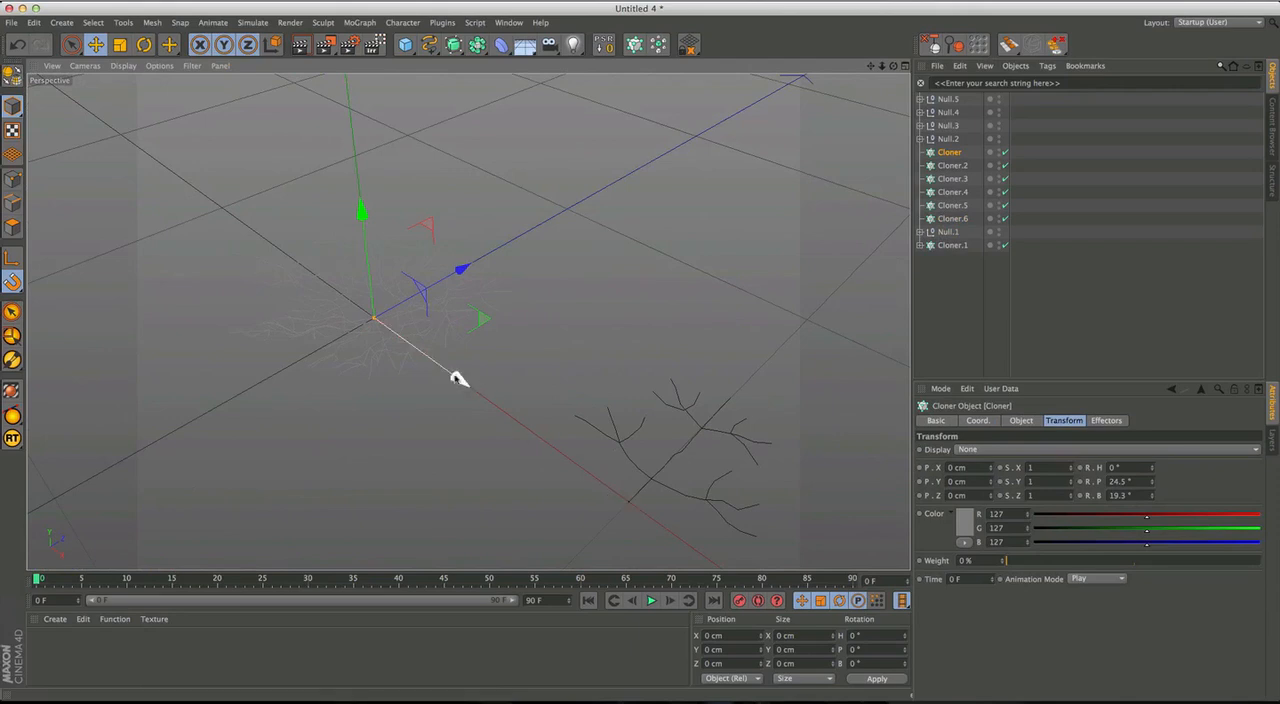
{"action": "left_click_drag", "start_coordinate": [458, 378], "coordinate": [450, 420]}
Delete the empty copies Cloner.2 through Cloner.6.
{"action": "left_click", "coordinate": [951, 166]}
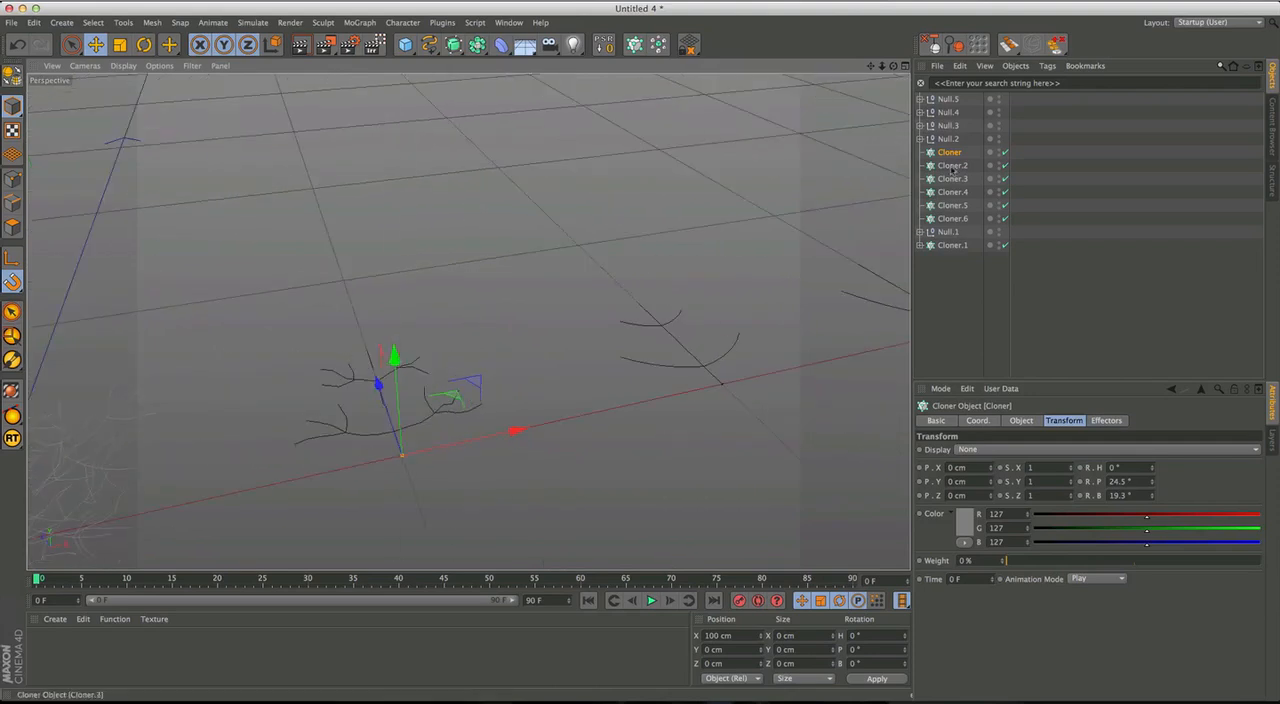
{"action": "left_click", "coordinate": [963, 220], "text": "shift"}
{"action": "key", "text": "Delete"}
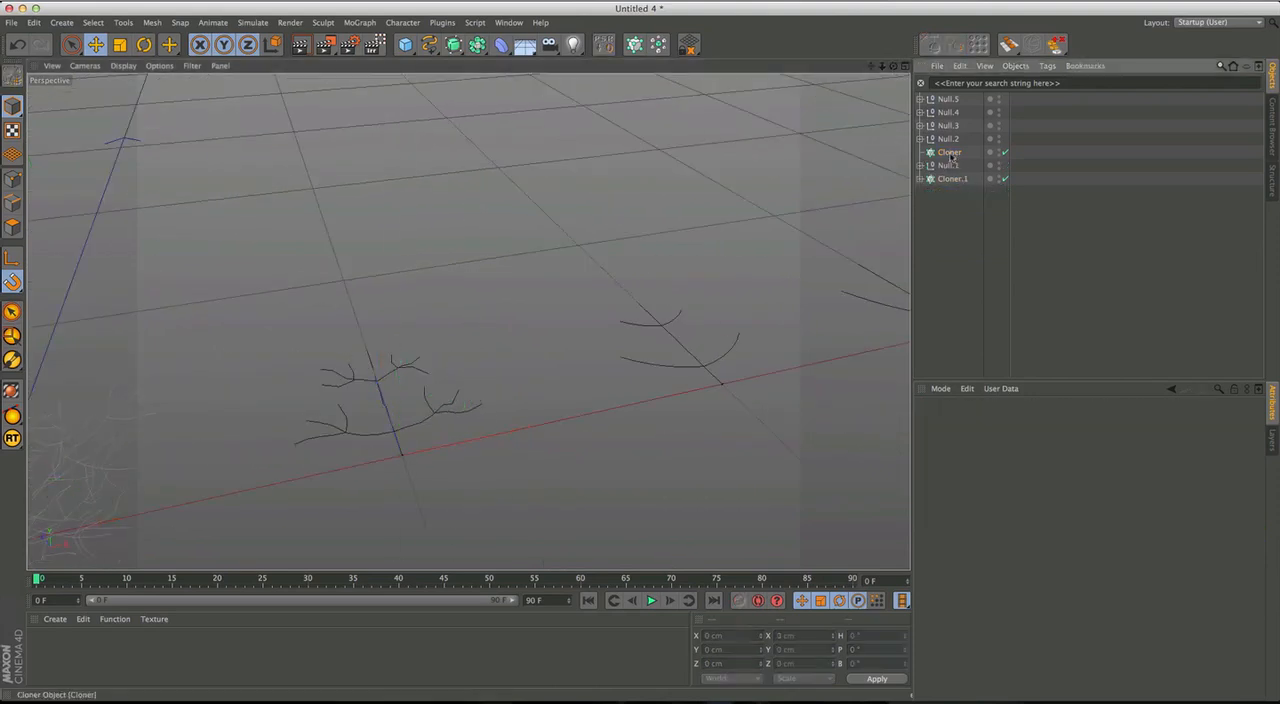
Place four copies of the empty Cloner along the X axis at 100 cm intervals from 200 cm, matching Null.2 to Null.5.
{"action": "left_click", "coordinate": [956, 153]}
{"action": "middle_click_drag", "start_coordinate": [755, 366], "coordinate": [728, 381], "text": "alt"}
{"action": "left_click_drag", "start_coordinate": [486, 450], "coordinate": [801, 386], "text": "ctrl"}
{"action": "middle_click_drag", "start_coordinate": [757, 400], "coordinate": [380, 449], "text": "alt"}
{"action": "left_click_drag", "start_coordinate": [382, 450], "coordinate": [774, 376], "text": "ctrl"}
{"action": "middle_click_drag", "start_coordinate": [701, 390], "coordinate": [565, 429], "text": "alt"}
{"action": "left_click_drag", "start_coordinate": [622, 413], "coordinate": [856, 357], "text": "ctrl"}
{"action": "middle_click_drag", "start_coordinate": [856, 358], "coordinate": [622, 420], "text": "alt"}
{"action": "left_click_drag", "start_coordinate": [621, 419], "coordinate": [823, 364], "text": "ctrl"}
{"action": "middle_click_drag", "start_coordinate": [656, 402], "coordinate": [1002, 332], "text": "alt"}
Nest Null.1 inside Cloner and Null.2 inside Cloner.2.
{"action": "left_click", "coordinate": [953, 206]}
{"action": "middle_click_drag", "start_coordinate": [590, 394], "coordinate": [882, 344], "text": "alt"}
{"action": "mouse_move", "coordinate": [448, 441]}
{"action": "left_mouse_down", "text": "alt"}
{"action": "mouse_move", "coordinate": [520, 434]}
{"action": "mouse_move", "coordinate": [437, 449]}
{"action": "left_mouse_up", "text": "alt"}
{"action": "middle_click_drag", "start_coordinate": [437, 449], "coordinate": [543, 418], "text": "alt"}
{"action": "mouse_move", "coordinate": [441, 423]}
{"action": "right_mouse_down", "text": "alt"}
{"action": "mouse_move", "coordinate": [508, 395]}
{"action": "mouse_move", "coordinate": [495, 401]}
{"action": "right_mouse_up", "text": "alt"}
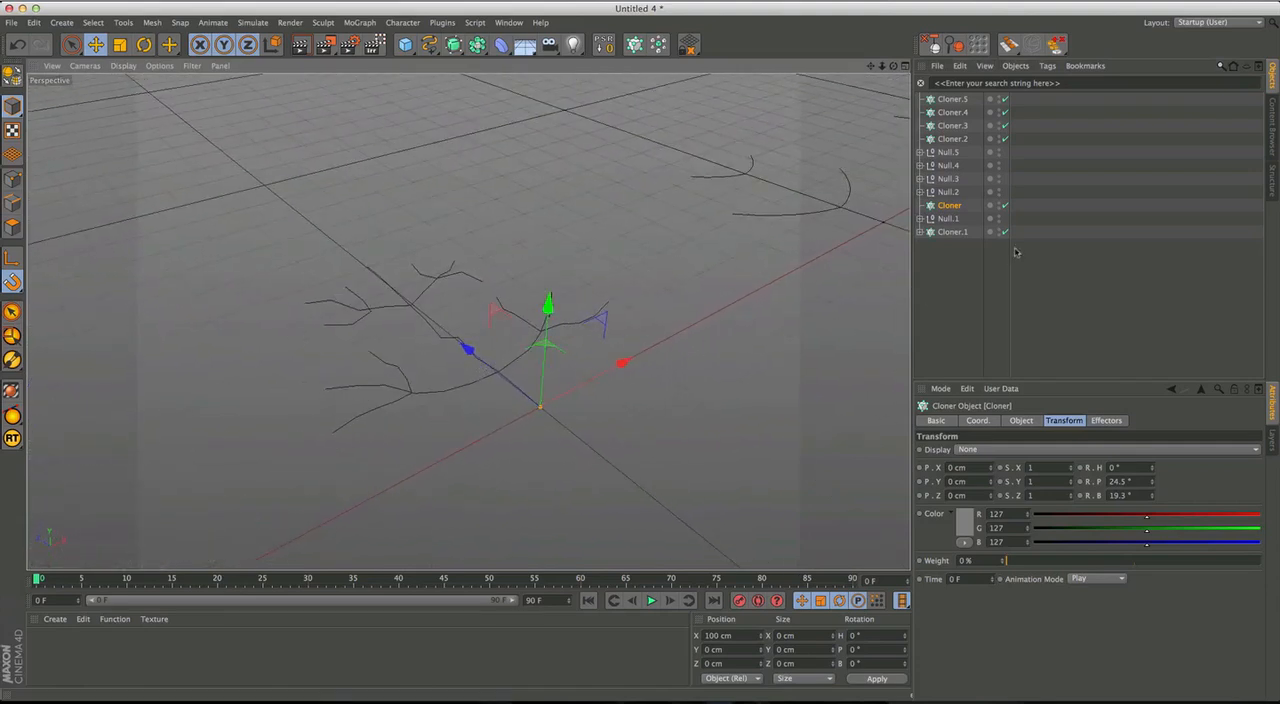
{"action": "left_click_drag", "start_coordinate": [948, 219], "coordinate": [950, 207]}
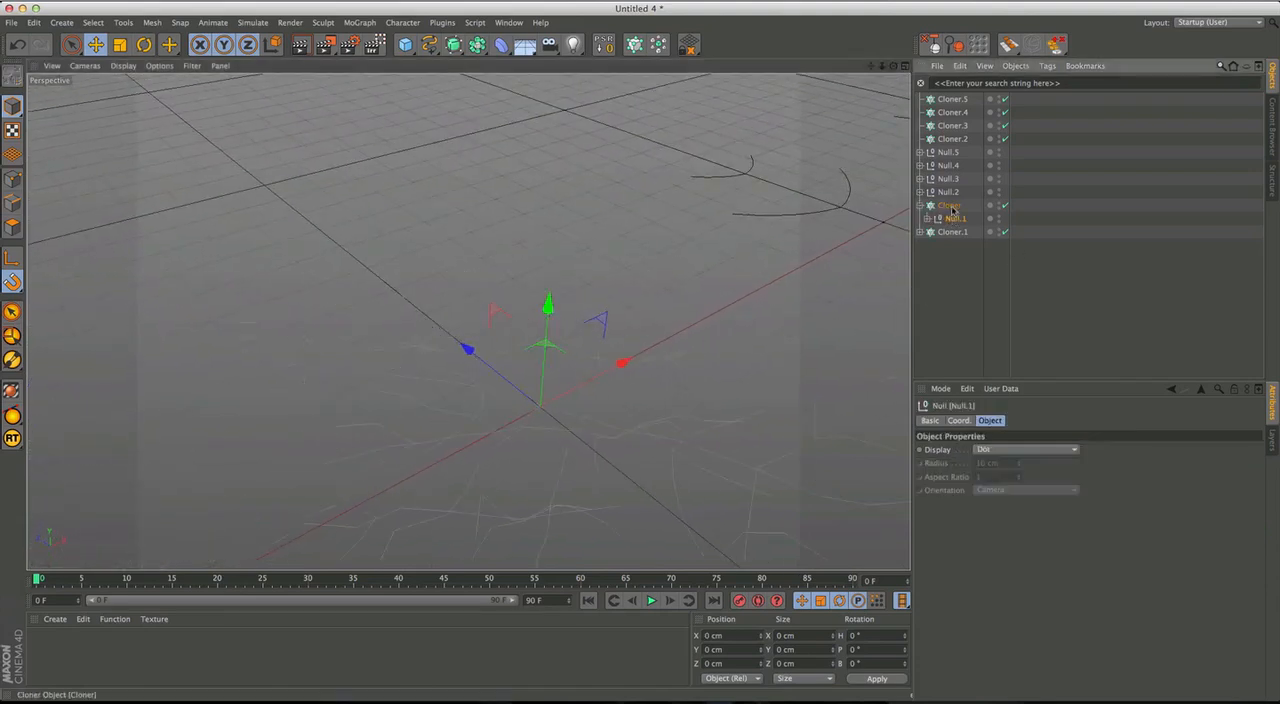
{"action": "left_click", "coordinate": [949, 205]}
{"action": "left_click_drag", "start_coordinate": [700, 360], "coordinate": [560, 461], "text": "alt"}
{"action": "left_click_drag", "start_coordinate": [407, 278], "coordinate": [849, 240], "text": "alt"}
{"action": "left_click", "coordinate": [920, 205]}
{"action": "left_click", "coordinate": [948, 139]}
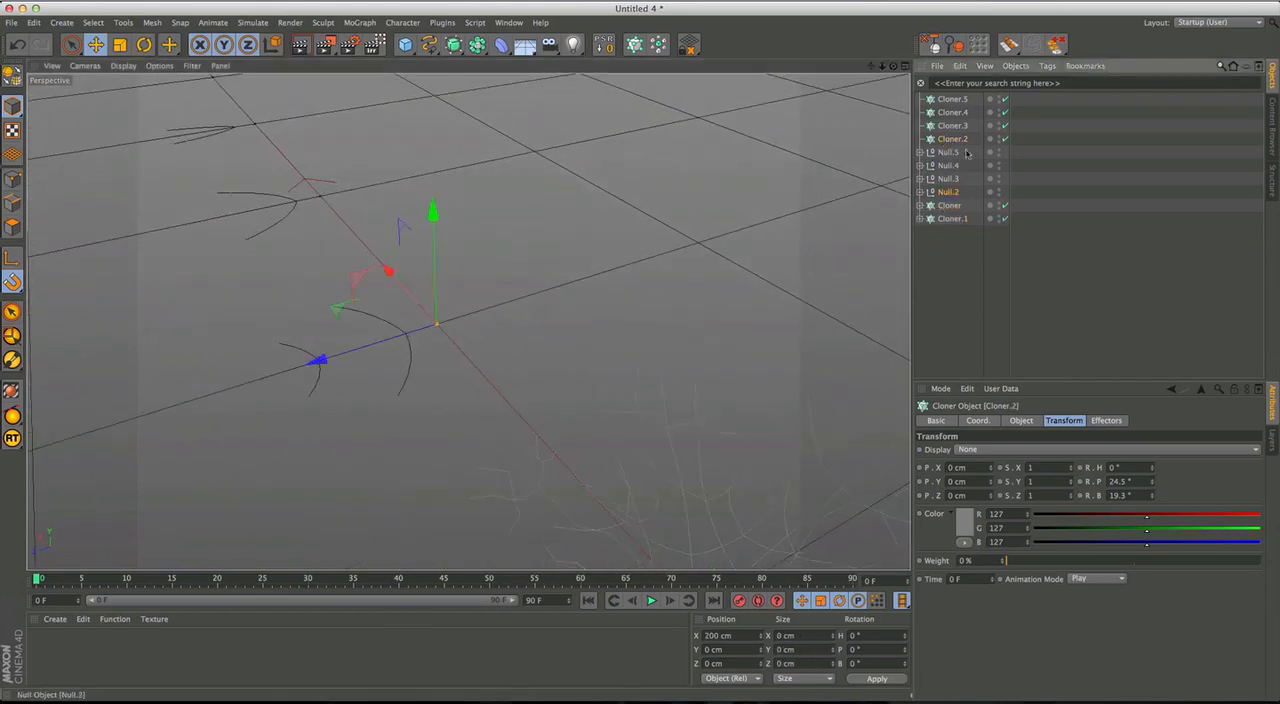
{"action": "left_click_drag", "start_coordinate": [956, 143], "coordinate": [954, 142]}
Copy the Random effector from Null.1 into Null.2 and reset the copy's position, scale and rotation.
{"action": "left_click", "coordinate": [920, 205]}
{"action": "left_click", "coordinate": [928, 218]}
{"action": "left_click", "coordinate": [964, 232]}
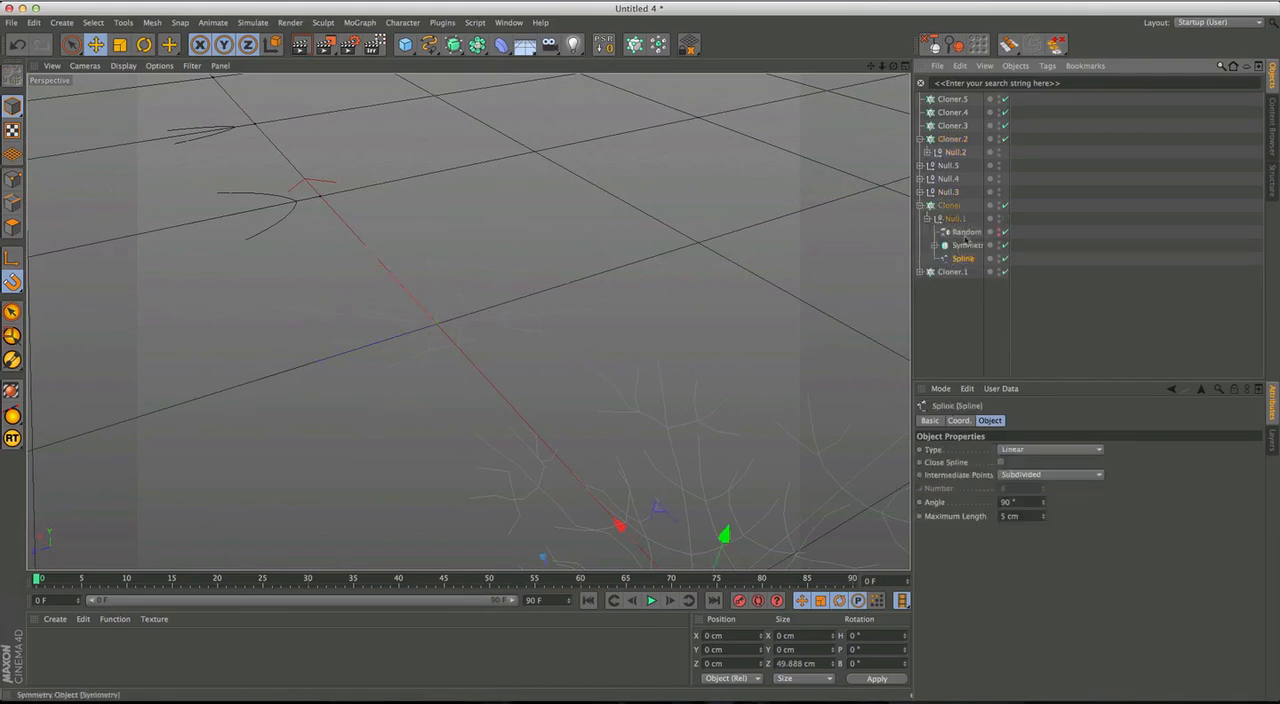
{"action": "left_click", "coordinate": [947, 153]}
{"action": "left_click", "coordinate": [928, 152]}
{"action": "left_click", "coordinate": [951, 166]}
{"action": "left_click", "coordinate": [934, 166]}
{"action": "left_click", "coordinate": [958, 181]}
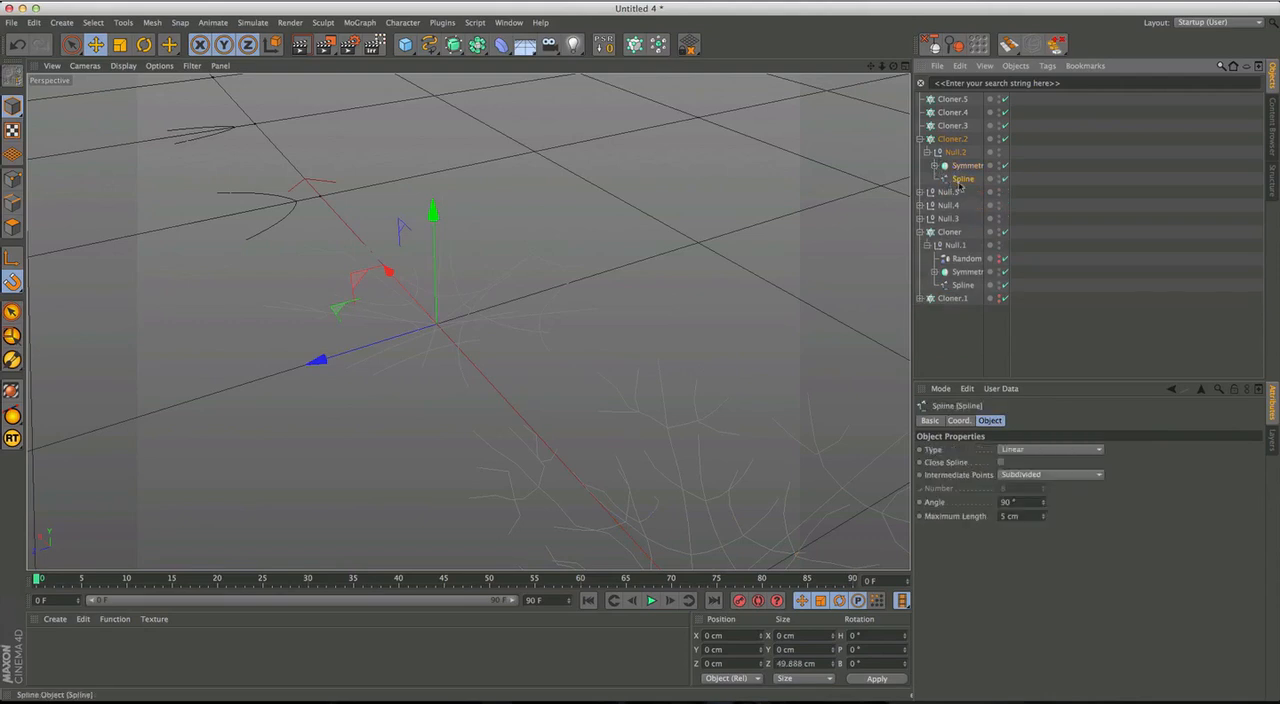
{"action": "key", "text": "super+v"}
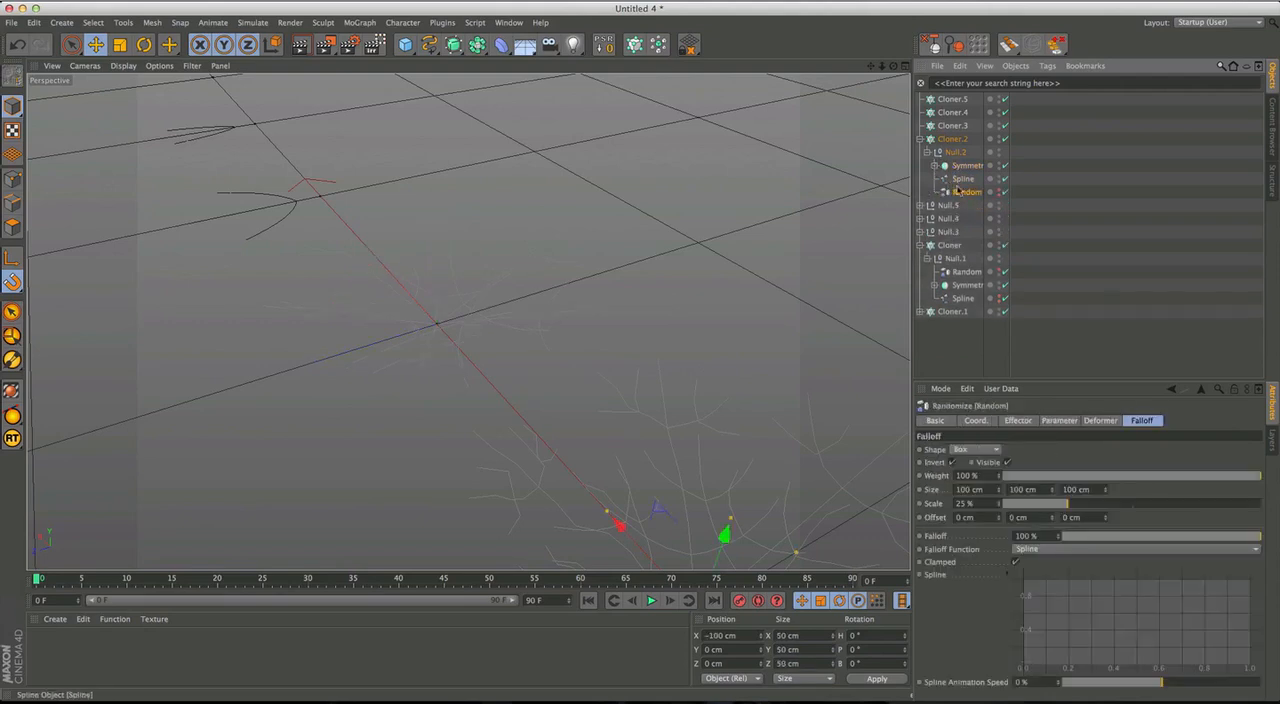
{"action": "left_click", "coordinate": [605, 45]}
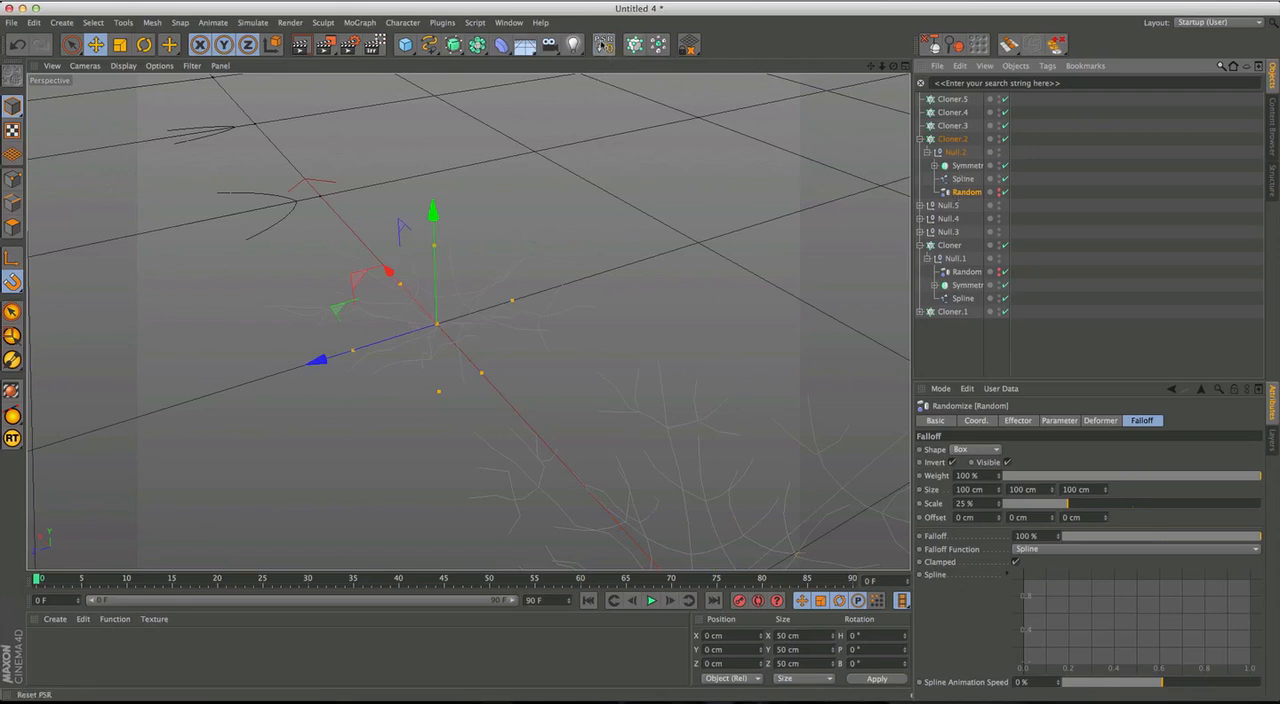
Look up the Reset PSR command in Customize Commands by filtering for PSR, and close the window.
{"action": "left_click", "coordinate": [508, 22]}
{"action": "mouse_move", "coordinate": [560, 42]}
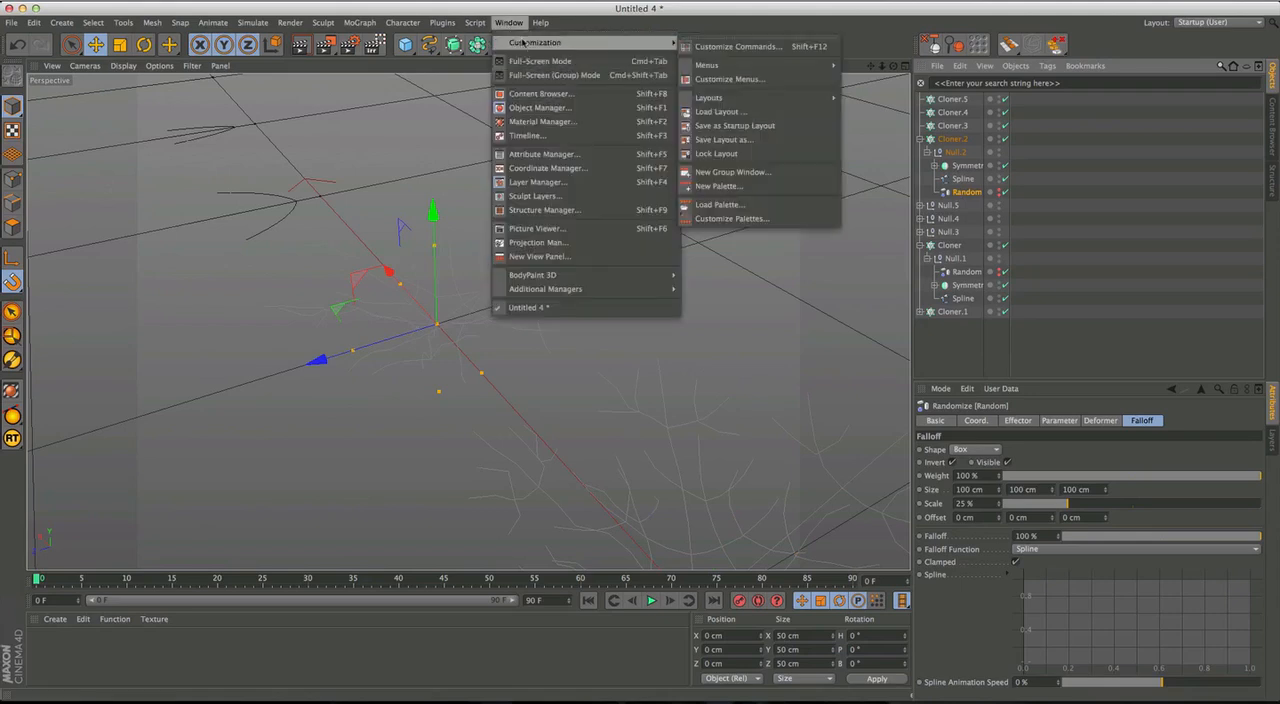
{"action": "left_click", "coordinate": [737, 47]}
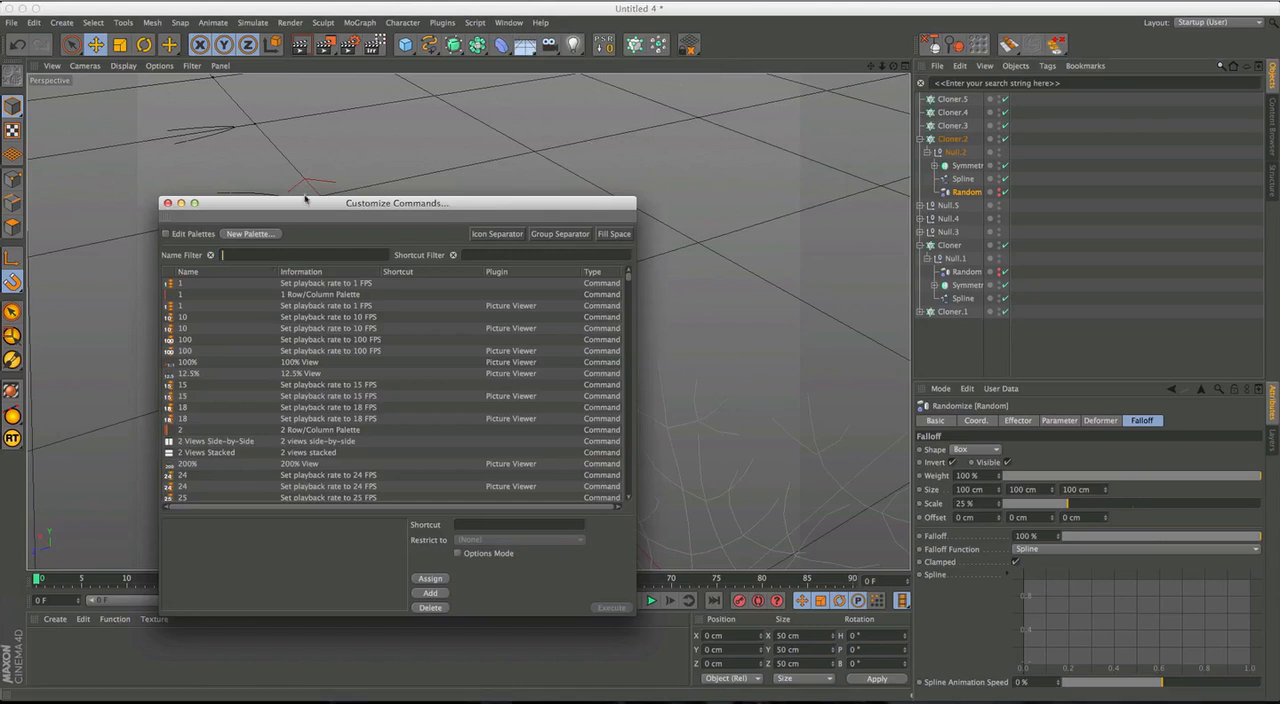
{"action": "type", "text": "PSR"}
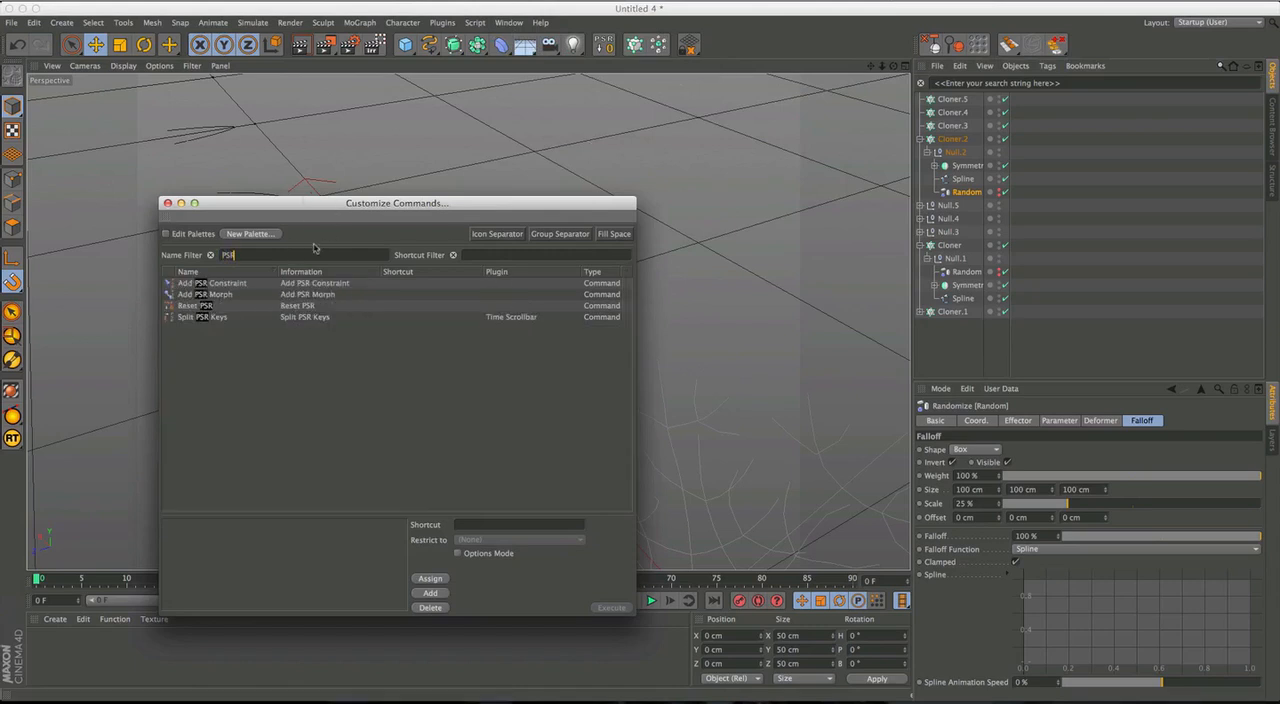
{"action": "left_click", "coordinate": [187, 310]}
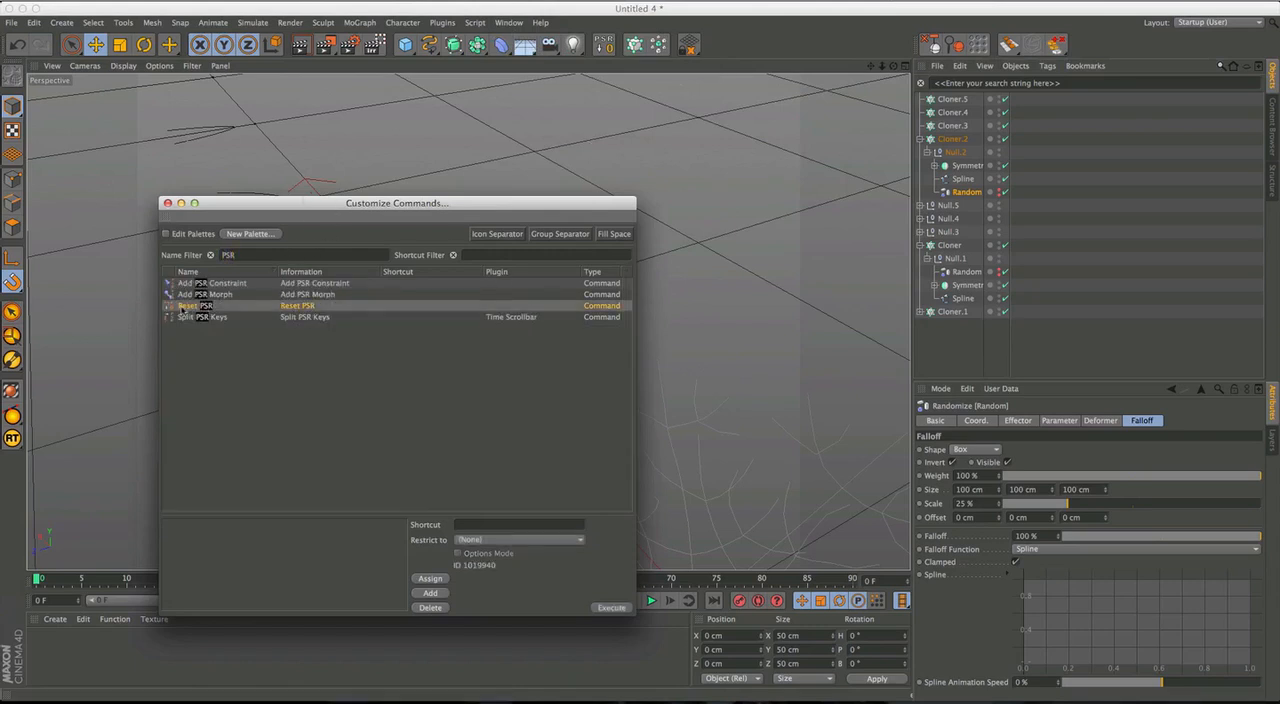
{"action": "left_click_drag", "start_coordinate": [183, 309], "coordinate": [211, 307]}
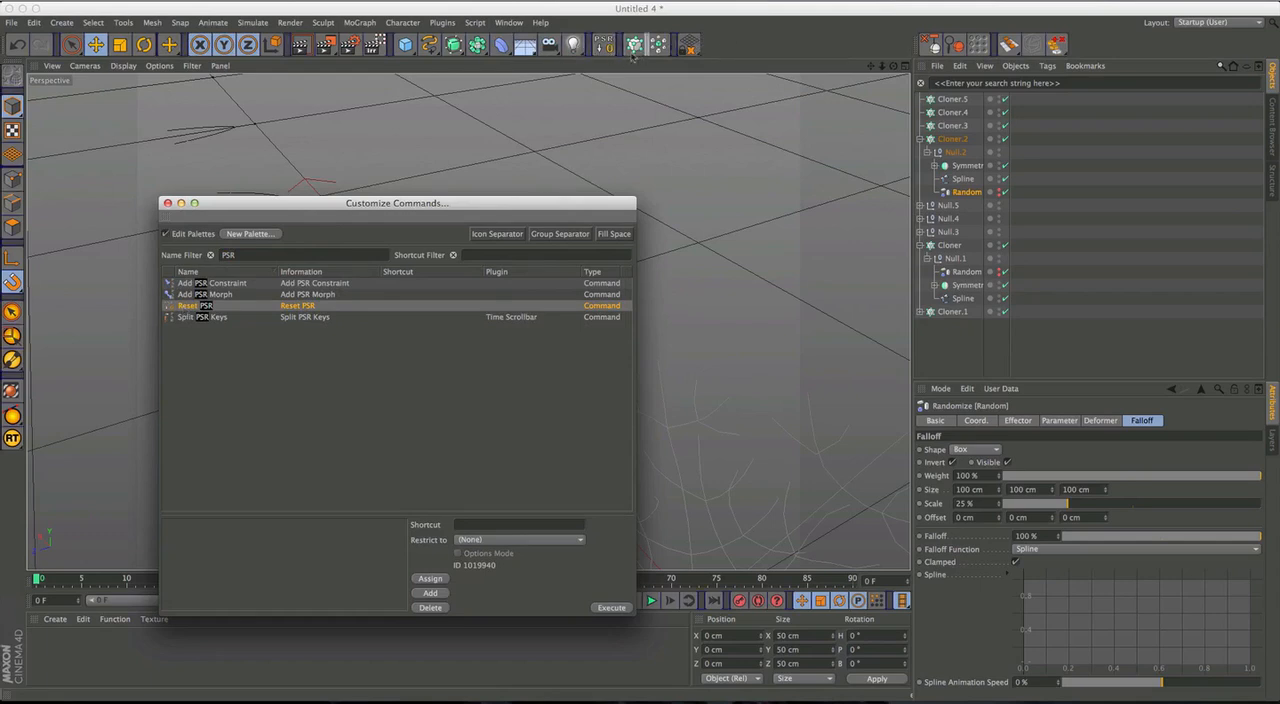
{"action": "left_click", "coordinate": [168, 204]}
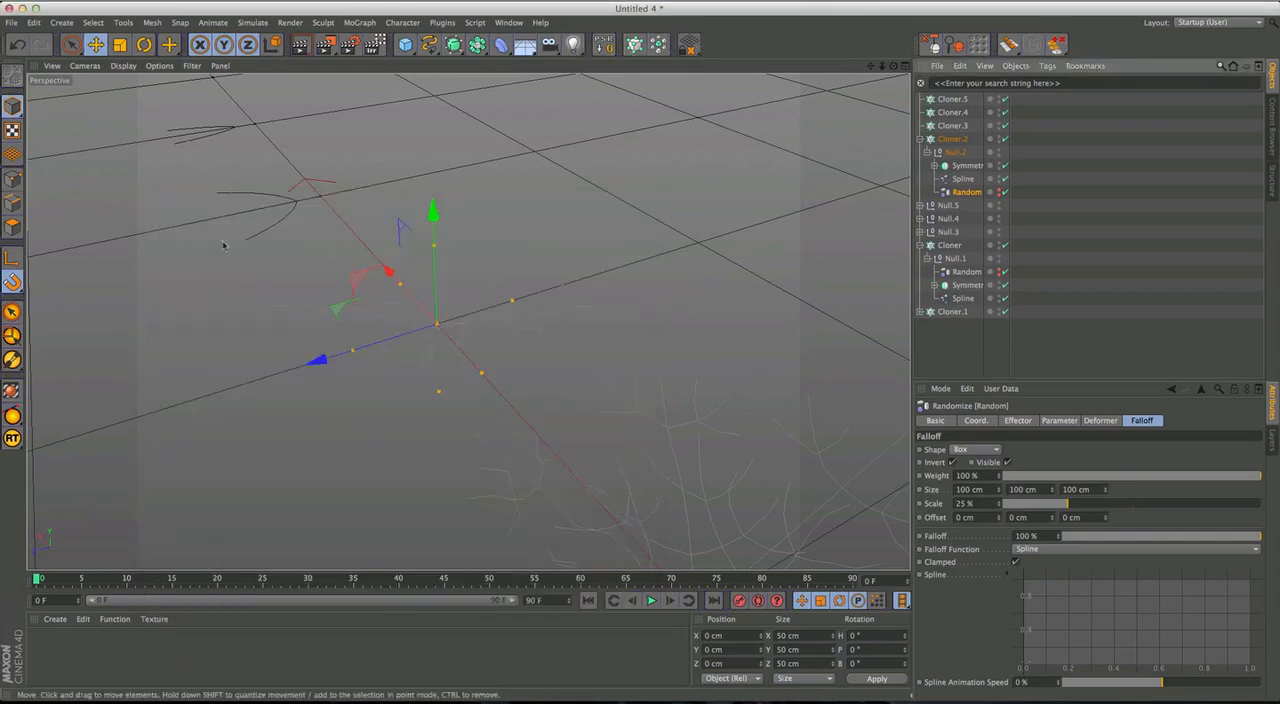
Move Cloner.2 directly above Cloner in the object list and collapse both hierarchies.
{"action": "left_click_drag", "start_coordinate": [470, 322], "coordinate": [517, 395], "text": "alt"}
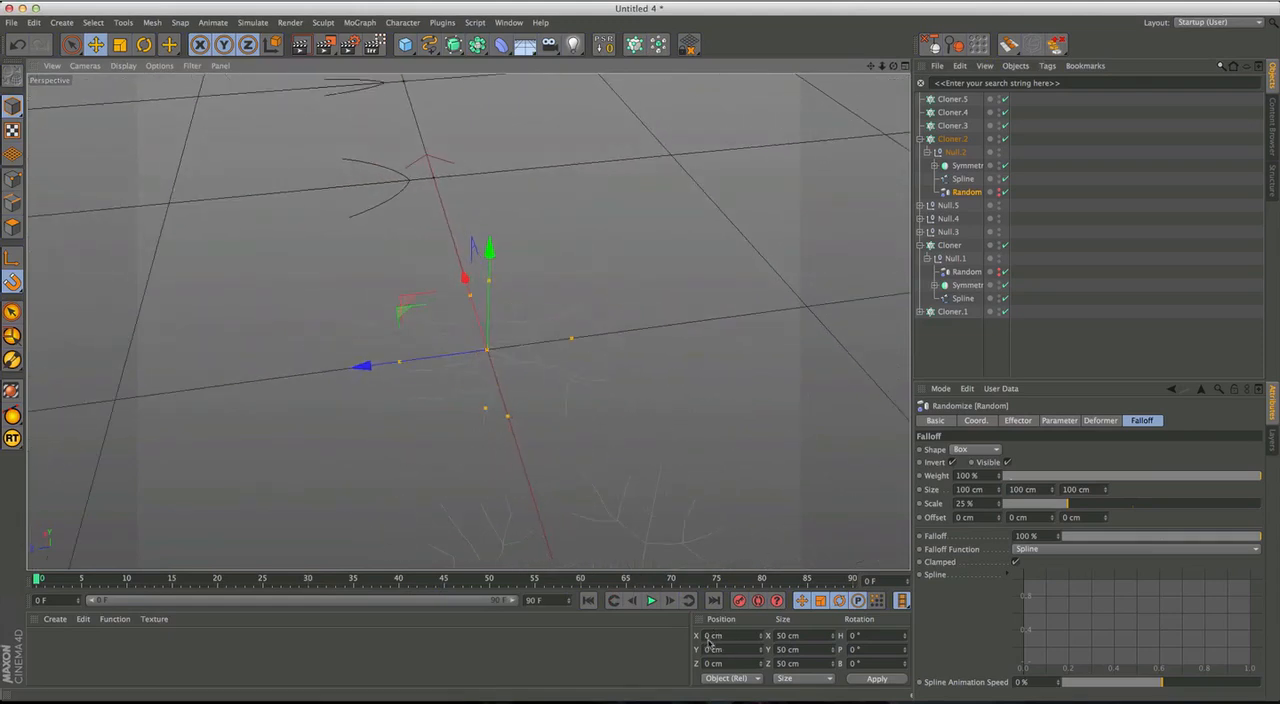
{"action": "left_click_drag", "start_coordinate": [526, 360], "coordinate": [440, 358], "text": "alt"}
{"action": "right_click_drag", "start_coordinate": [493, 348], "coordinate": [560, 338], "text": "alt"}
{"action": "left_click_drag", "start_coordinate": [530, 357], "coordinate": [586, 351], "text": "alt"}
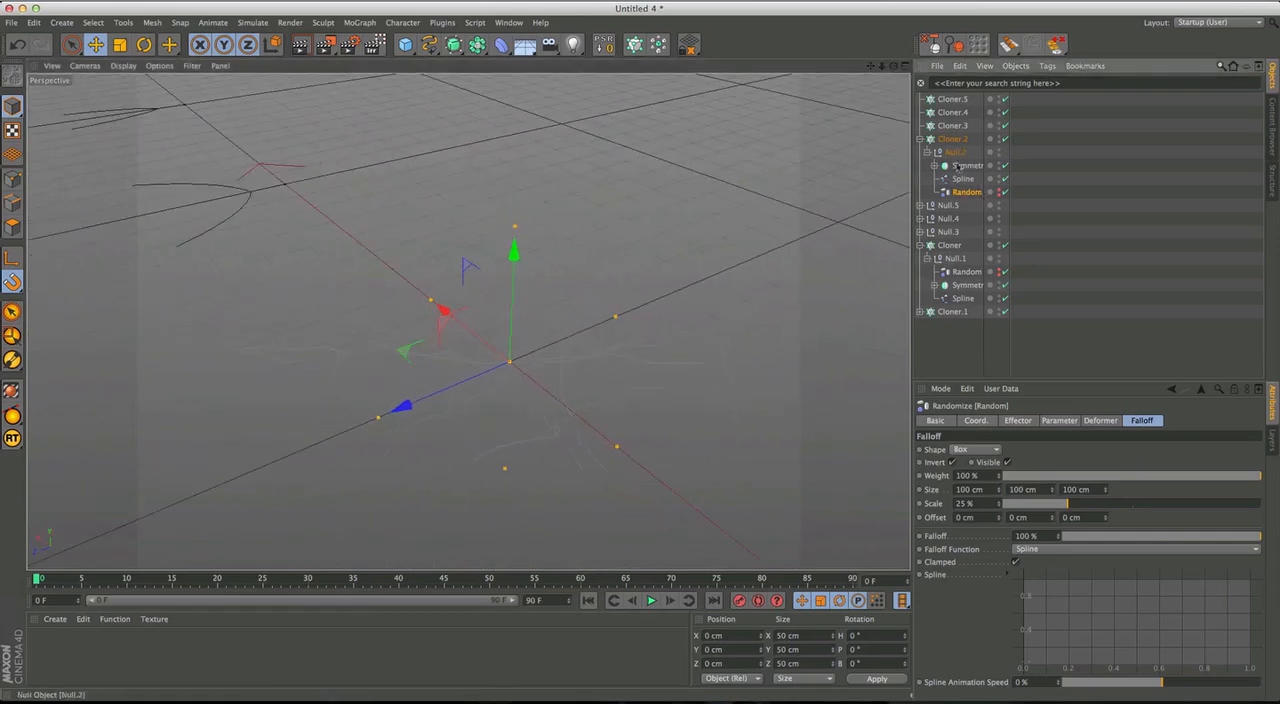
{"action": "left_click", "coordinate": [920, 139]}
{"action": "left_click", "coordinate": [952, 139]}
{"action": "left_click_drag", "start_coordinate": [640, 400], "coordinate": [624, 520], "text": "alt"}
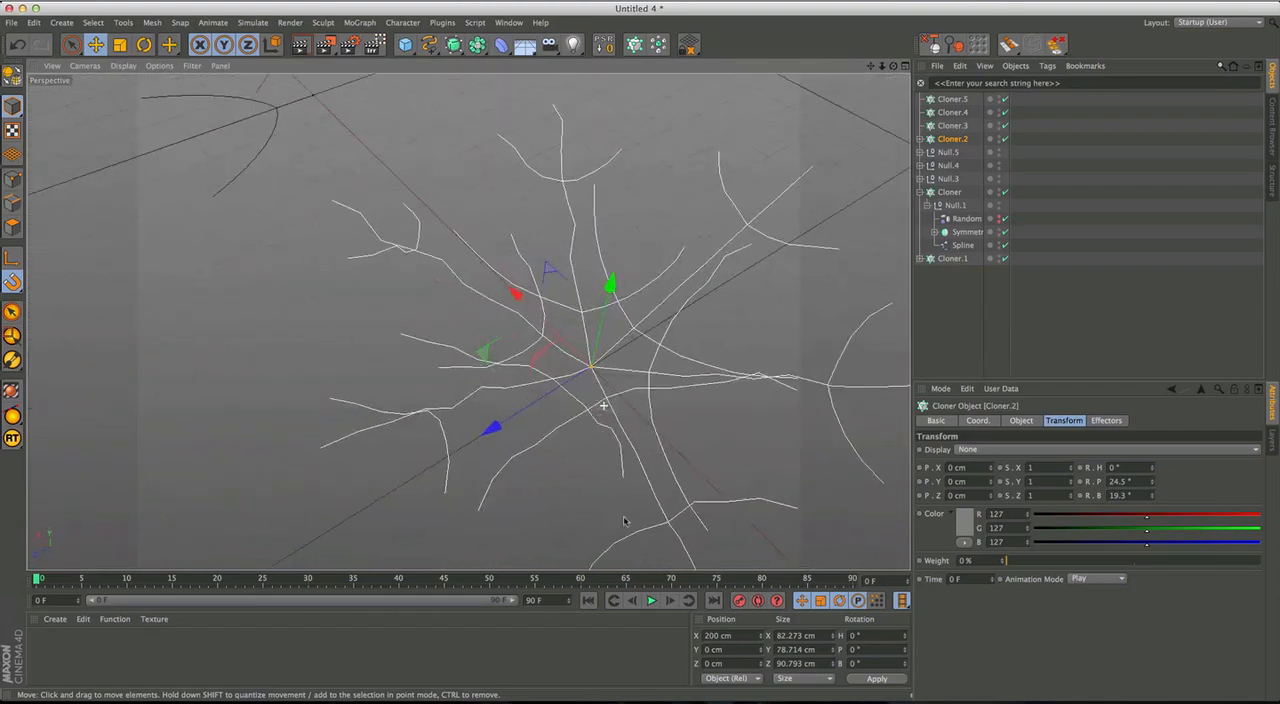
{"action": "left_click_drag", "start_coordinate": [954, 146], "coordinate": [948, 185]}
{"action": "left_click", "coordinate": [919, 192]}
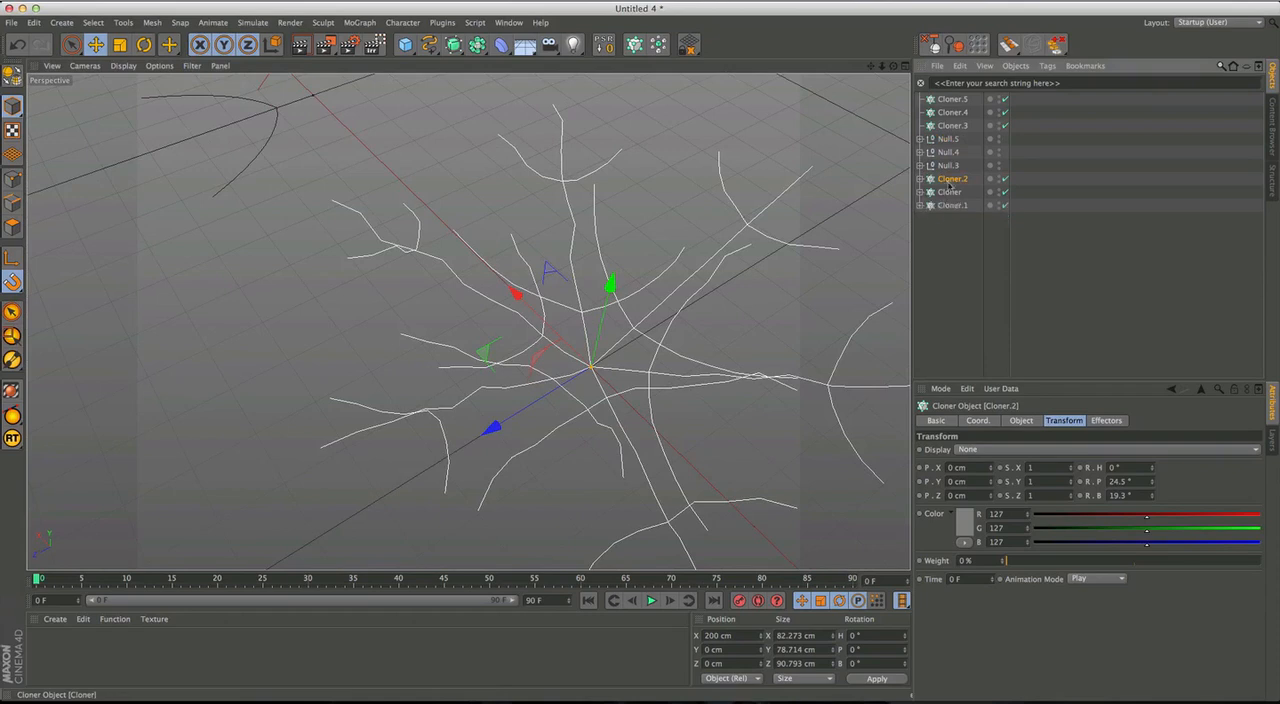
Paste a copy of the Random effector as the first child of Null.3 and collapse Null.3.
{"action": "left_click", "coordinate": [952, 126]}
{"action": "key", "text": "o"}
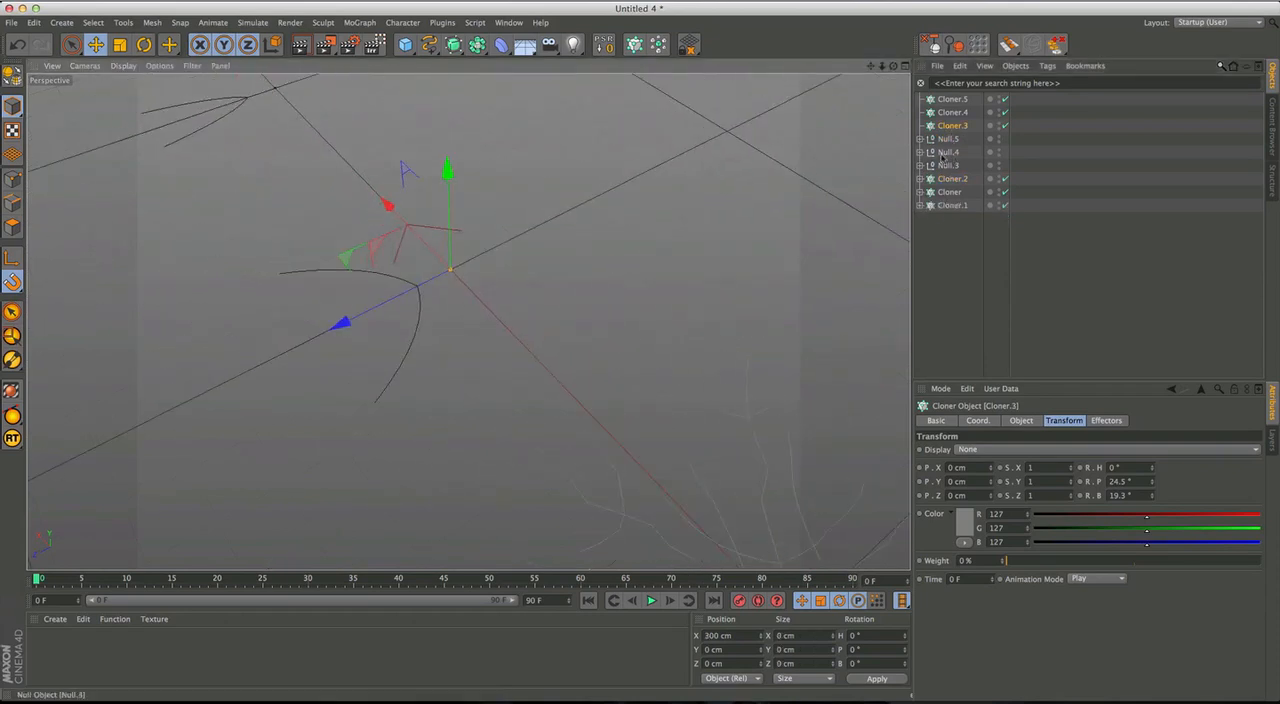
{"action": "left_click", "coordinate": [946, 140]}
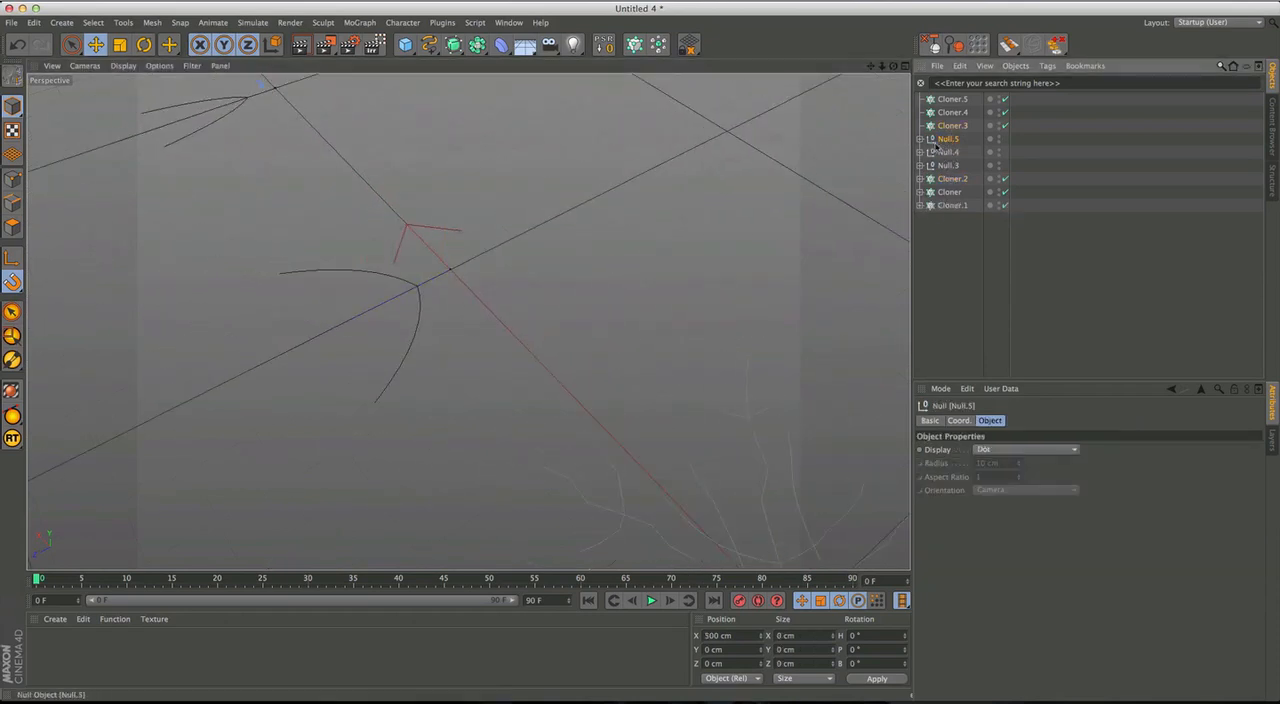
{"action": "left_click", "coordinate": [949, 165]}
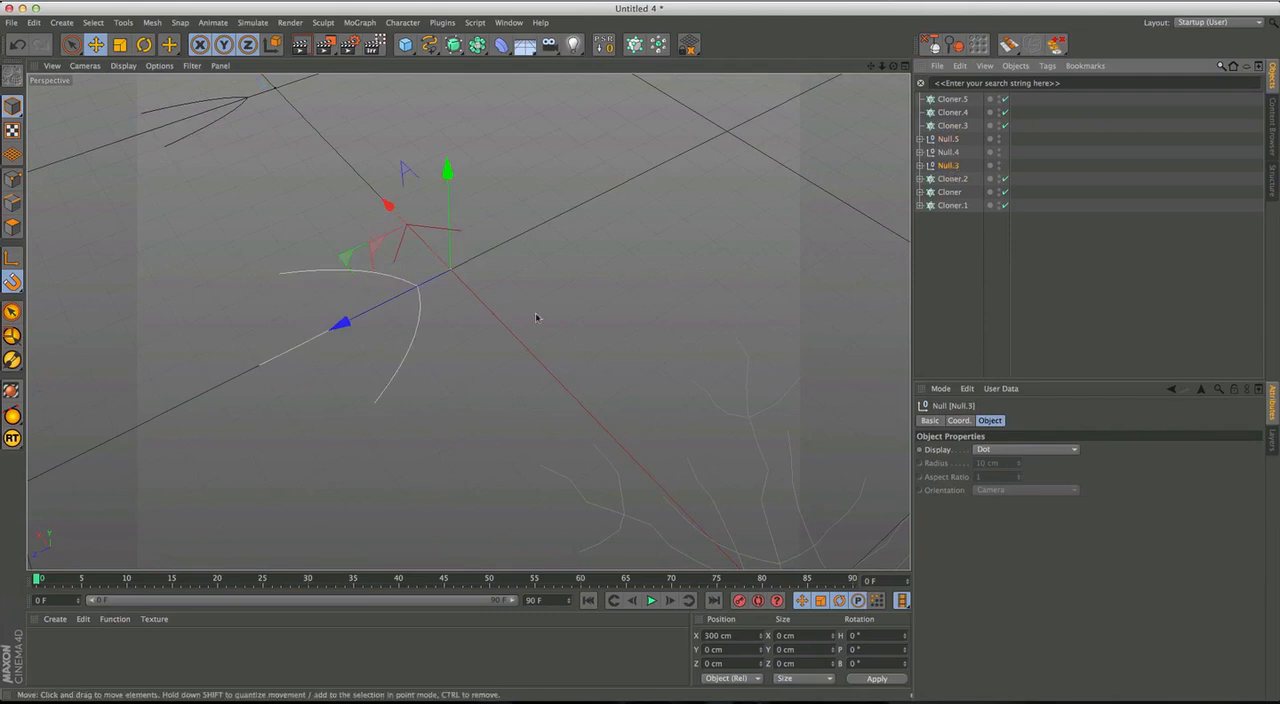
{"action": "key", "text": "super+z"}
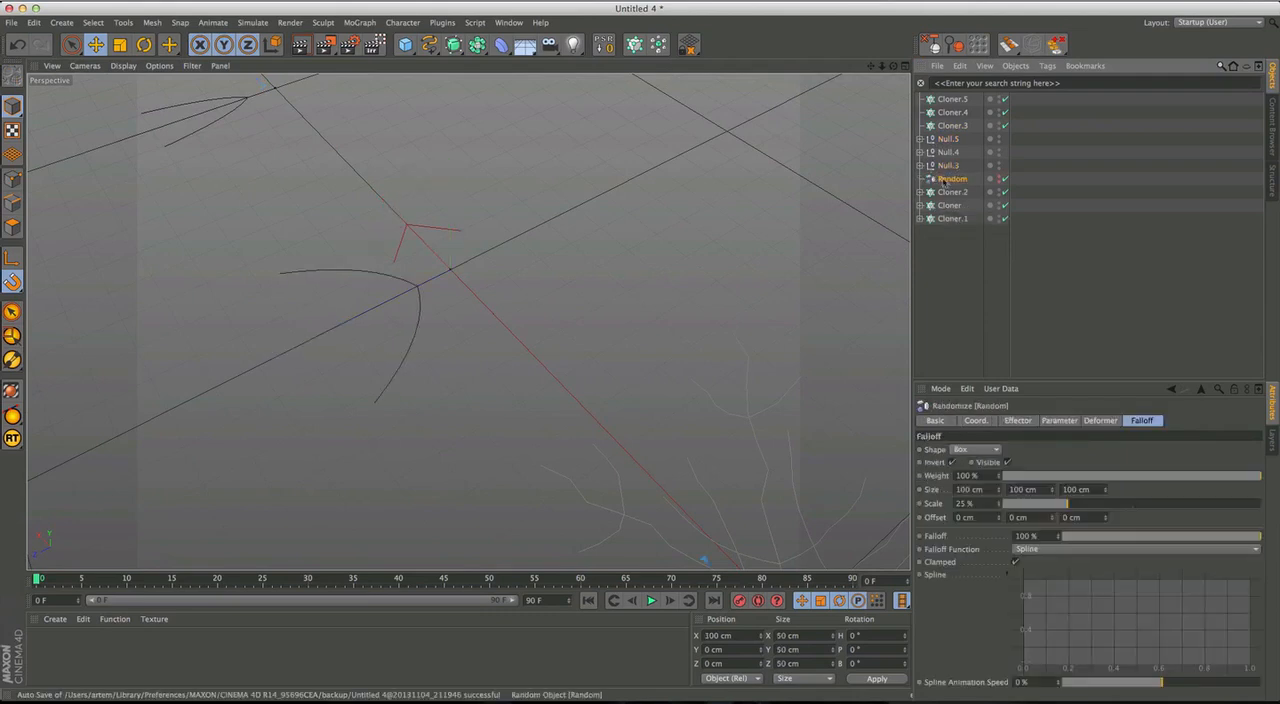
{"action": "left_click_drag", "start_coordinate": [947, 167], "coordinate": [947, 168]}
{"action": "left_click", "coordinate": [928, 192]}
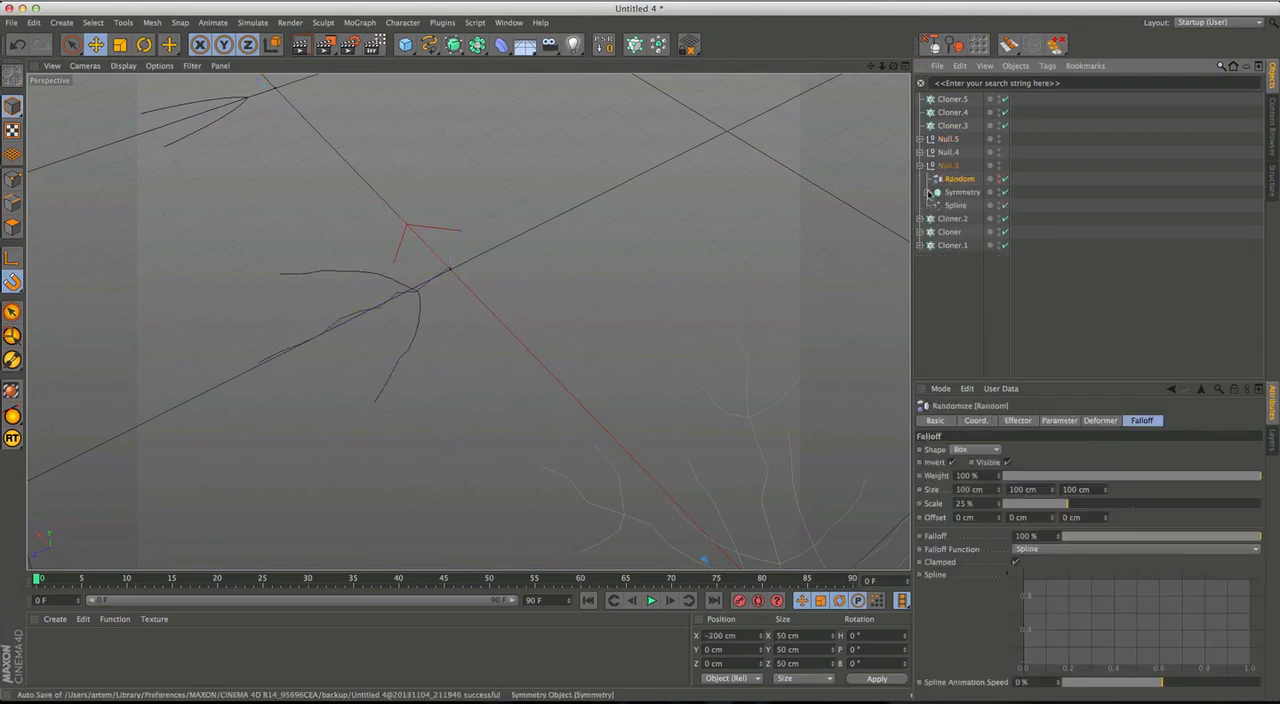
{"action": "left_click", "coordinate": [919, 166]}
Place Cloner.3 directly above Cloner.2 in the object list with Null.3 nested inside it.
{"action": "left_click_drag", "start_coordinate": [955, 129], "coordinate": [945, 159]}
{"action": "left_click", "coordinate": [919, 127]}
{"action": "middle_click_drag", "start_coordinate": [452, 298], "coordinate": [477, 341], "text": "alt"}
{"action": "left_click_drag", "start_coordinate": [477, 341], "coordinate": [470, 298], "text": "alt"}
{"action": "right_click_drag", "start_coordinate": [470, 298], "coordinate": [508, 325], "text": "alt"}
{"action": "left_click_drag", "start_coordinate": [508, 325], "coordinate": [452, 364], "text": "alt"}
Reset the position, scale and rotation of Null.3's Random effector and collapse Cloner.3.
{"action": "left_click", "coordinate": [920, 152]}
{"action": "left_click", "coordinate": [928, 165]}
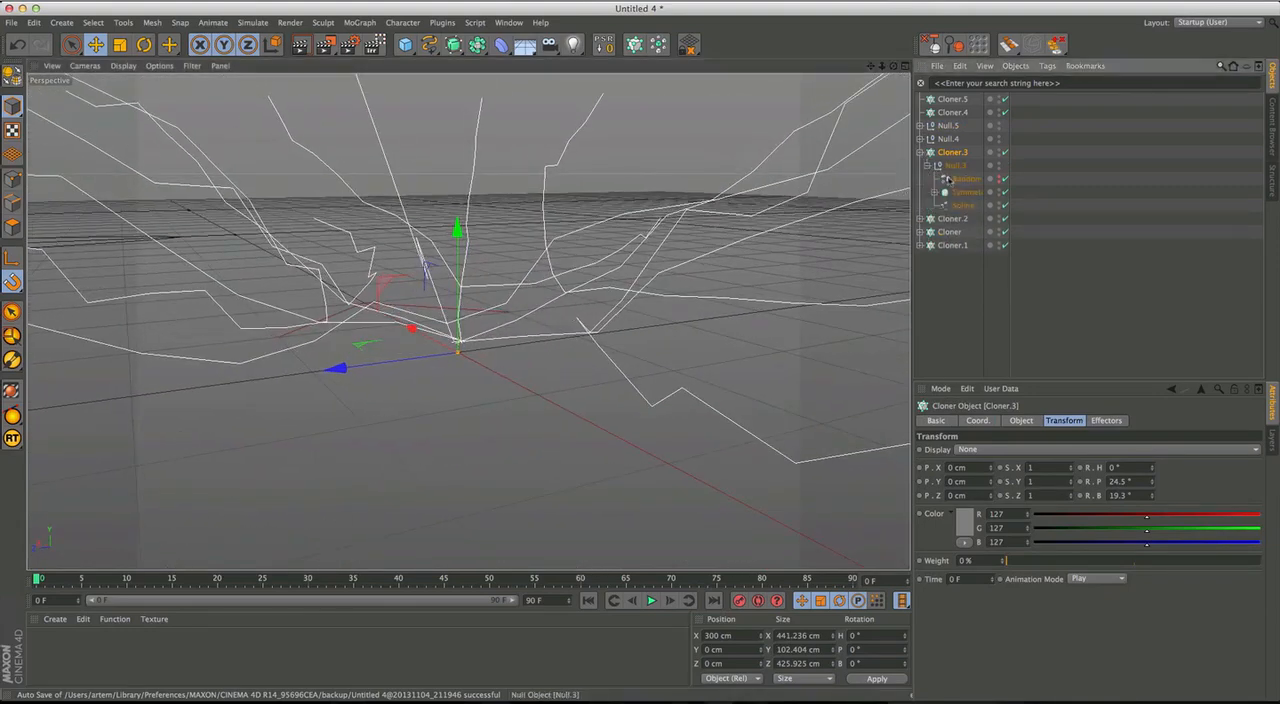
{"action": "left_click", "coordinate": [955, 178]}
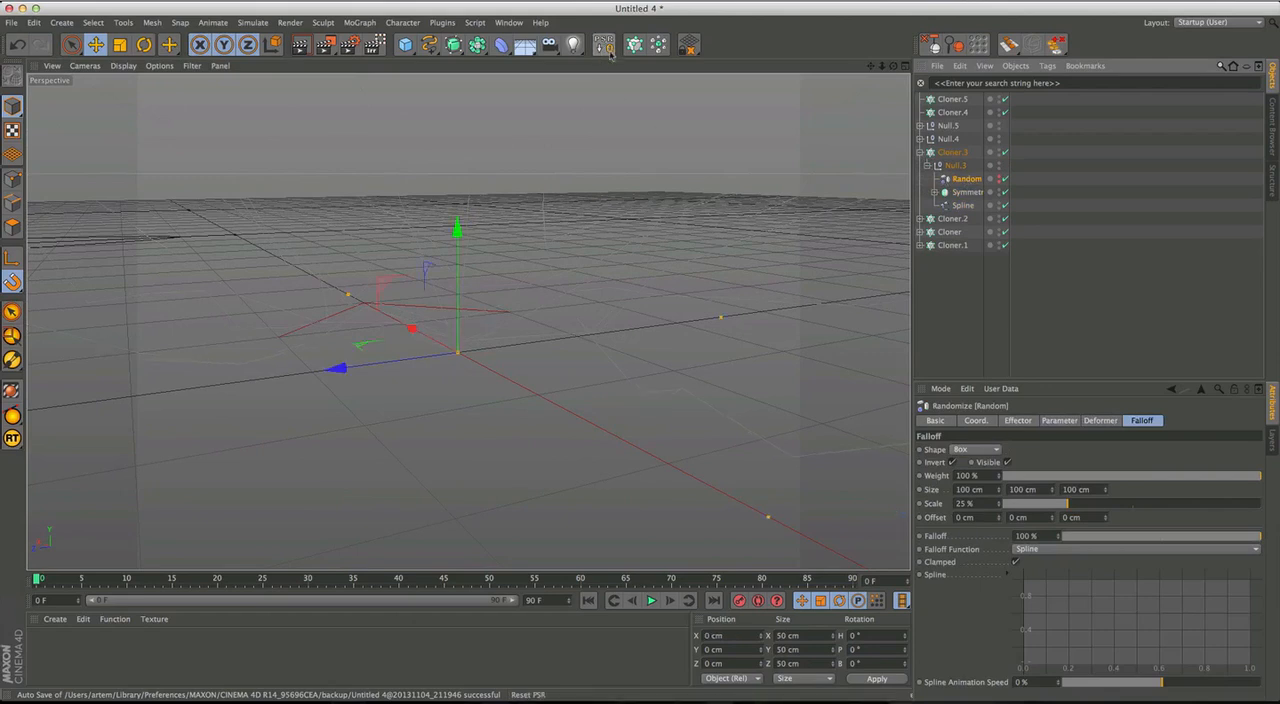
{"action": "left_click", "coordinate": [956, 165]}
{"action": "left_click", "coordinate": [928, 165]}
{"action": "left_click", "coordinate": [930, 153]}
{"action": "left_click", "coordinate": [920, 153]}
Paste a copy of the Random effector as the first child of Null.4 and reset its position, scale and rotation.
{"action": "left_click", "coordinate": [950, 139]}
{"action": "left_click", "coordinate": [962, 113]}
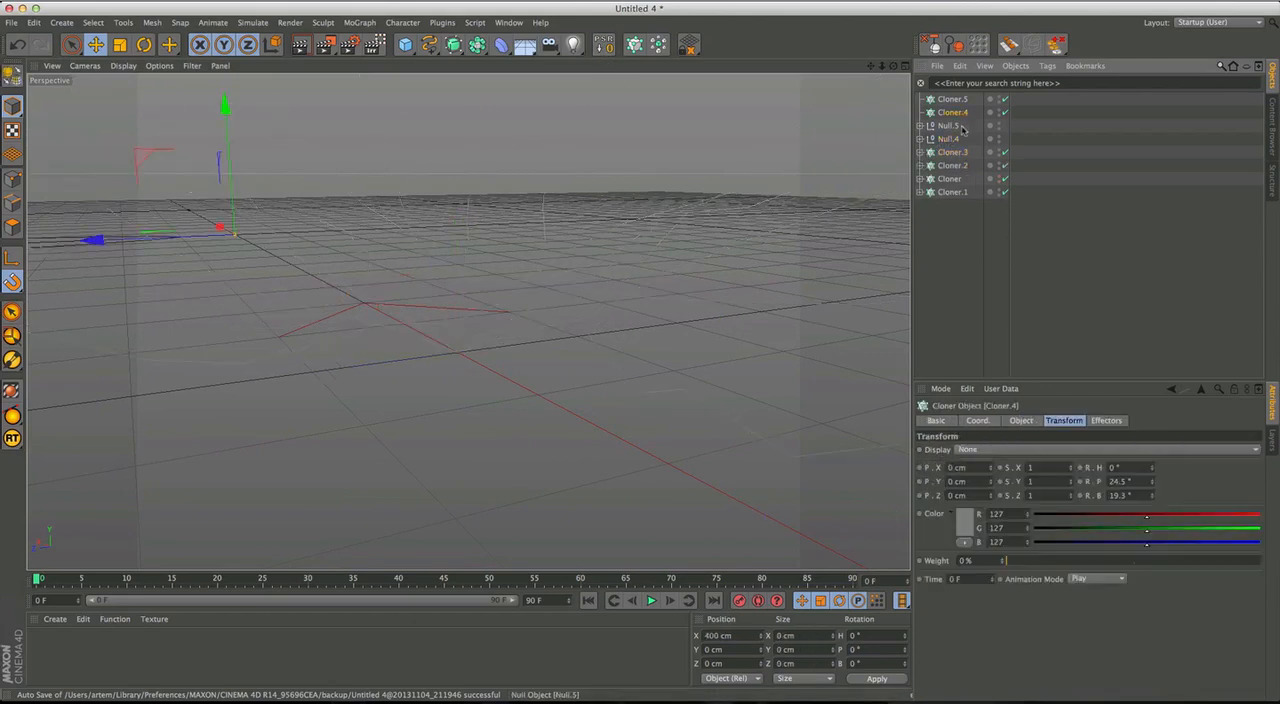
{"action": "left_click", "coordinate": [948, 139]}
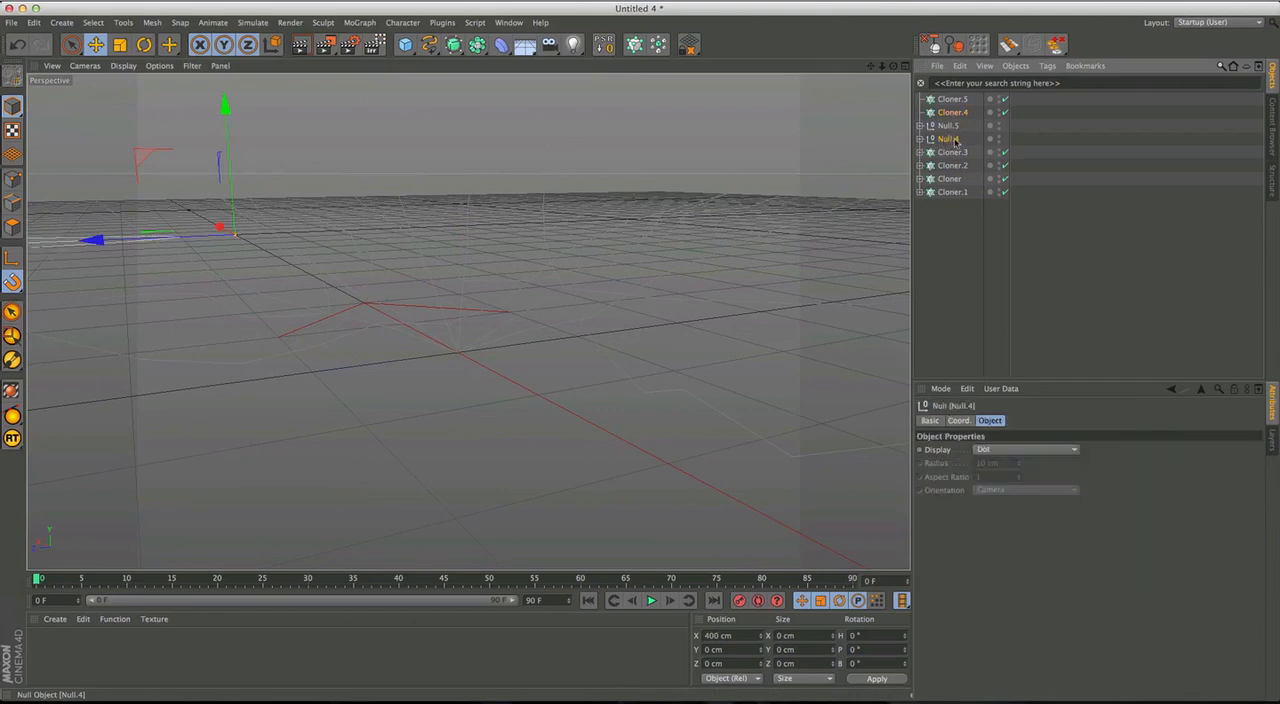
{"action": "key", "text": "super+v"}
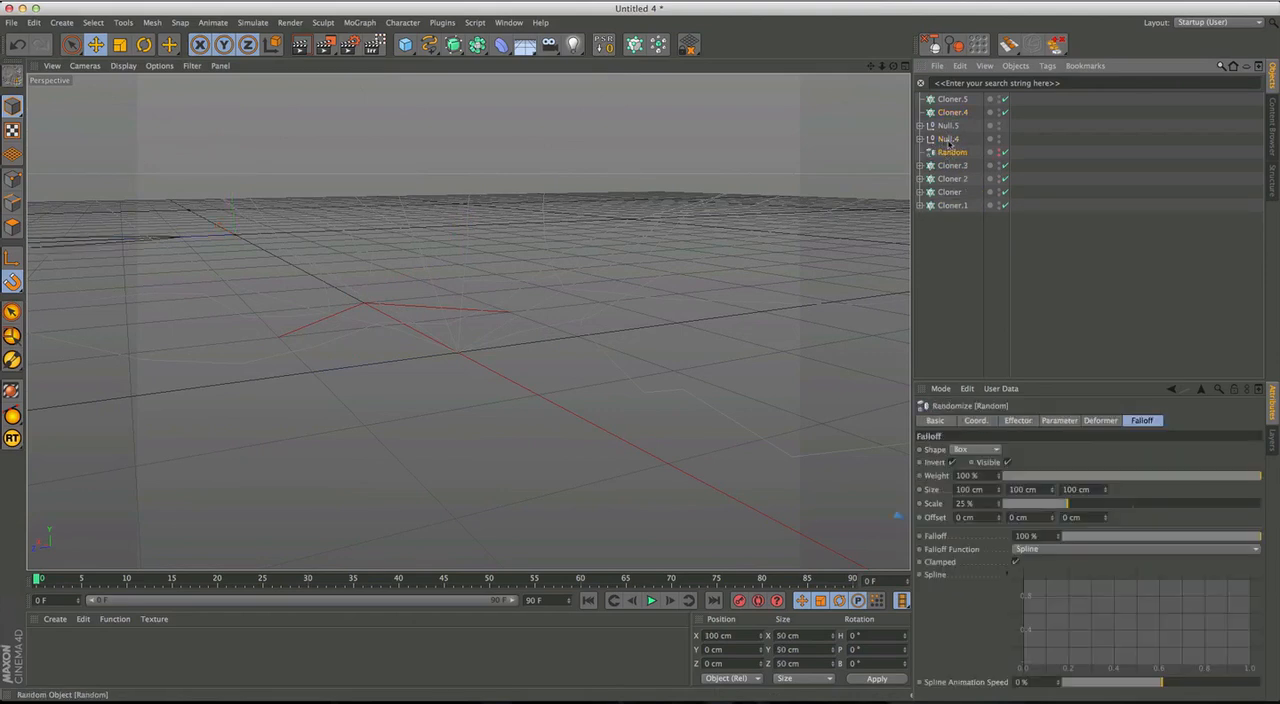
{"action": "left_click_drag", "start_coordinate": [948, 143], "coordinate": [948, 139]}
{"action": "left_click", "coordinate": [608, 47]}
Place Cloner.4 directly above Cloner.3 in the object list with Null.4 nested inside it, and collapse the hierarchy.
{"action": "left_click", "coordinate": [920, 139]}
{"action": "left_click_drag", "start_coordinate": [958, 113], "coordinate": [938, 146]}
{"action": "left_click", "coordinate": [921, 126]}
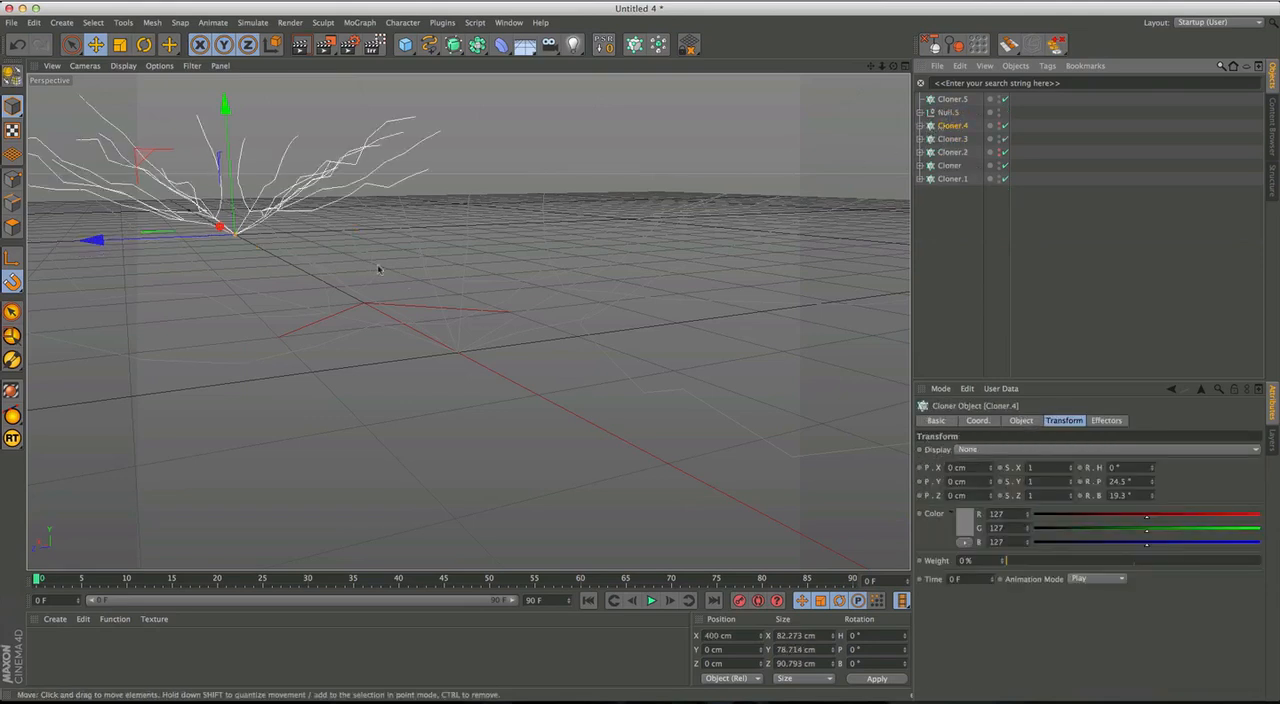
{"action": "middle_click_drag", "start_coordinate": [388, 275], "coordinate": [594, 441], "text": "alt"}
{"action": "left_click_drag", "start_coordinate": [505, 290], "coordinate": [518, 371], "text": "alt"}
{"action": "middle_click_drag", "start_coordinate": [518, 371], "coordinate": [640, 472], "text": "alt"}
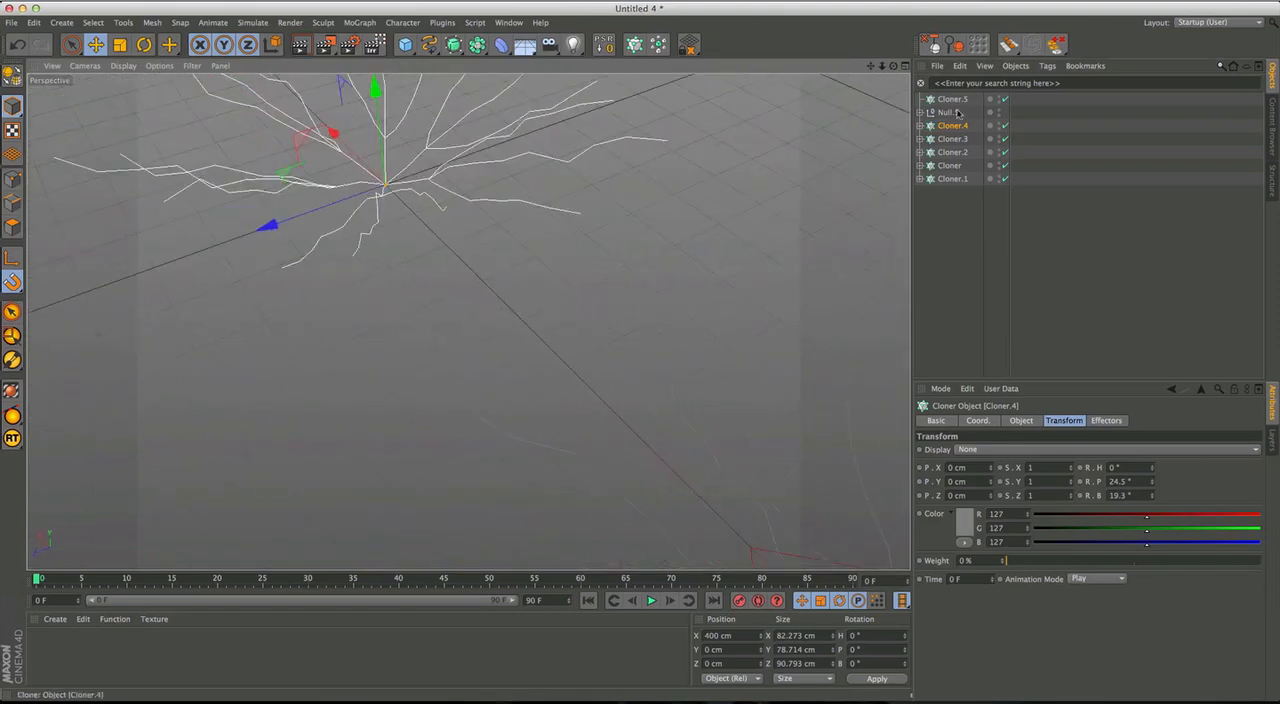
Paste a copy of the Random effector as the first child of Null.5 and reset its position, scale and rotation.
{"action": "left_click", "coordinate": [948, 117]}
{"action": "left_click", "coordinate": [921, 112]}
{"action": "left_click", "coordinate": [948, 126]}
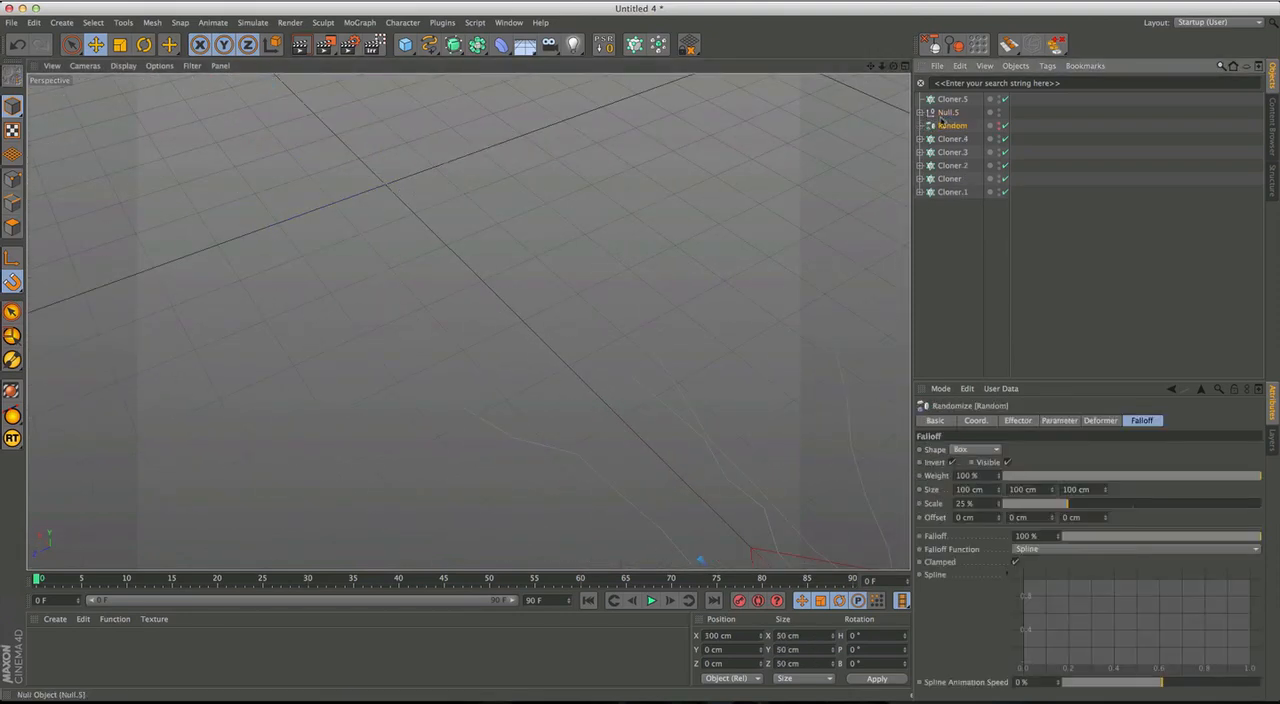
{"action": "left_click_drag", "start_coordinate": [952, 117], "coordinate": [950, 114]}
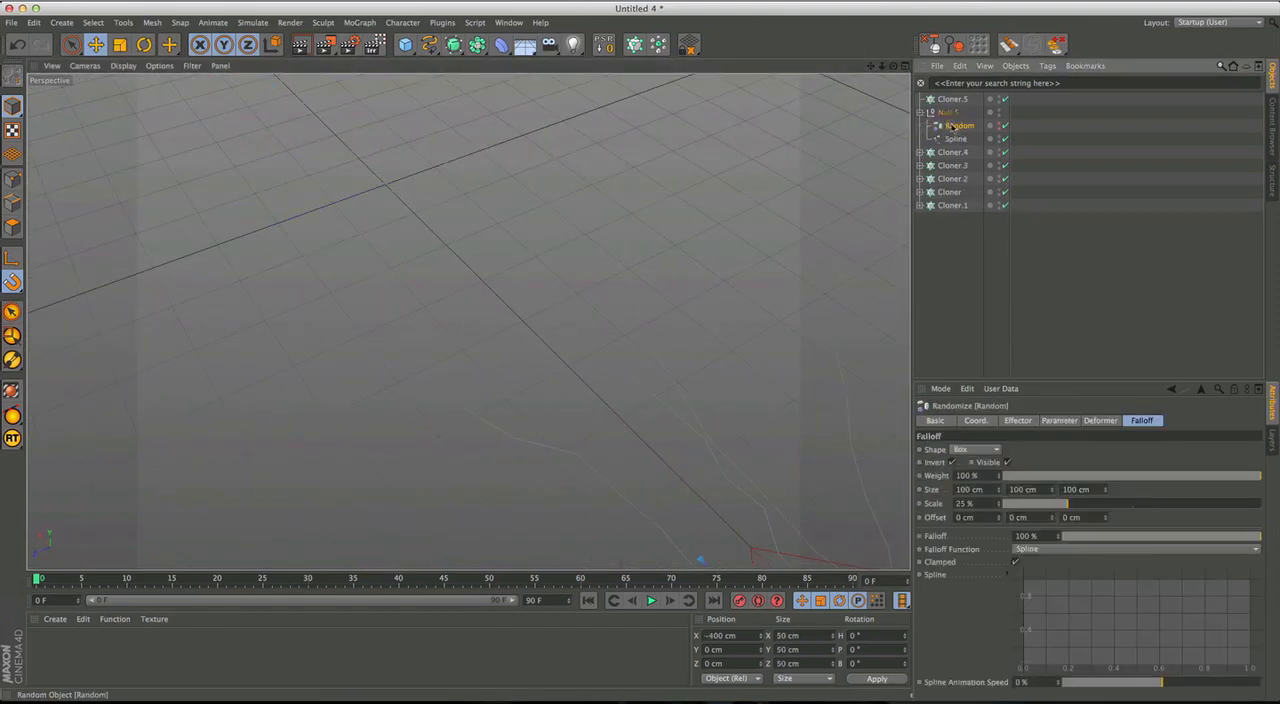
{"action": "left_click", "coordinate": [604, 44]}
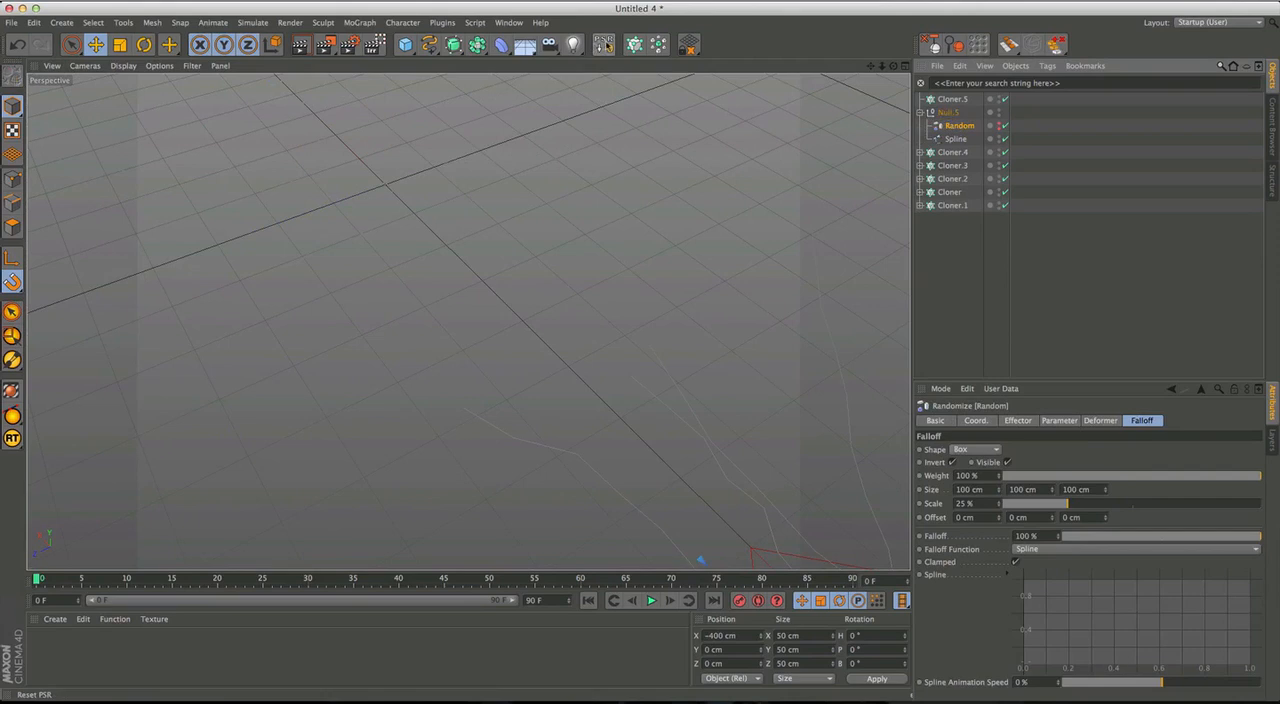
Nest Null.5 inside Cloner.5, collapse both hierarchies, and clear the selection.
{"action": "left_click", "coordinate": [921, 112]}
{"action": "left_click_drag", "start_coordinate": [952, 113], "coordinate": [952, 100]}
{"action": "left_click", "coordinate": [920, 99]}
{"action": "left_click", "coordinate": [949, 100]}
{"action": "middle_click_drag", "start_coordinate": [596, 350], "coordinate": [753, 540], "text": "alt"}
{"action": "middle_click_drag", "start_coordinate": [480, 242], "coordinate": [529, 340], "text": "alt"}
{"action": "left_click_drag", "start_coordinate": [529, 340], "coordinate": [678, 370], "text": "alt"}
{"action": "left_click_drag", "start_coordinate": [507, 318], "coordinate": [797, 257], "text": "alt"}
{"action": "left_click", "coordinate": [966, 203]}
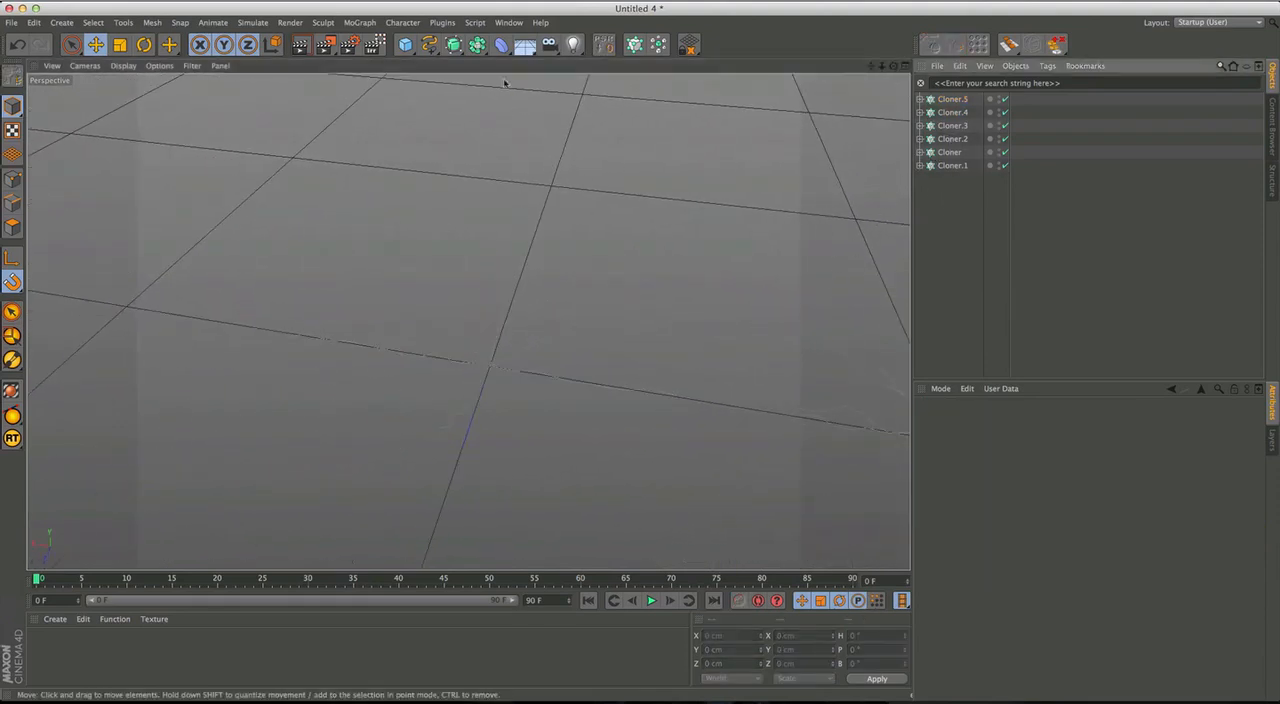
{"action": "left_click", "coordinate": [405, 44]}
{"action": "left_click_drag", "start_coordinate": [683, 260], "coordinate": [477, 294], "text": "alt"}
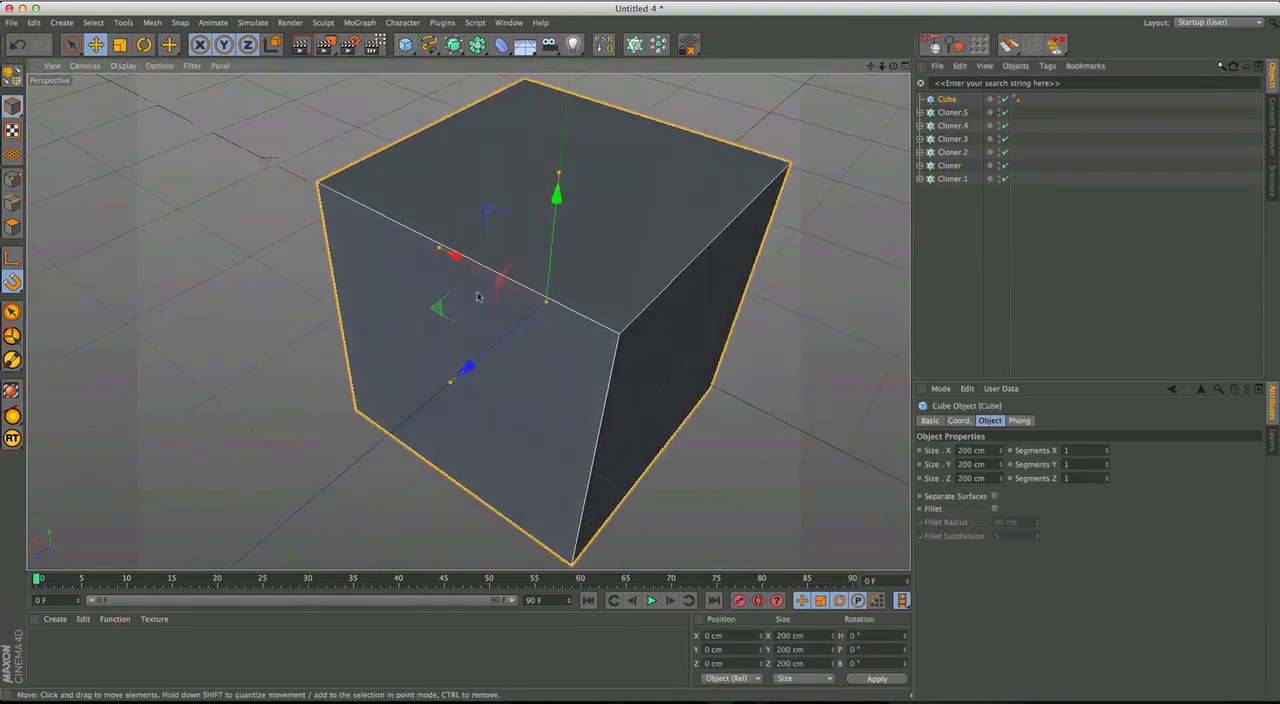
{"action": "scroll", "coordinate": [517, 253], "scroll_direction": "down", "scroll_amount": 5}
{"action": "key", "text": "Delete"}
Add a new Cloner object and nest all six snowflake Cloners inside it.
{"action": "left_click_drag", "start_coordinate": [971, 179], "coordinate": [936, 68]}
{"action": "middle_click_drag", "start_coordinate": [629, 271], "coordinate": [655, 360], "text": "alt"}
{"action": "mouse_move", "coordinate": [655, 360]}
{"action": "left_mouse_down", "text": "alt"}
{"action": "mouse_move", "coordinate": [352, 335]}
{"action": "mouse_move", "coordinate": [466, 317]}
{"action": "mouse_move", "coordinate": [477, 383]}
{"action": "mouse_move", "coordinate": [681, 310]}
{"action": "mouse_move", "coordinate": [660, 390]}
{"action": "mouse_move", "coordinate": [651, 374]}
{"action": "mouse_move", "coordinate": [737, 374]}
{"action": "mouse_move", "coordinate": [710, 350]}
{"action": "mouse_move", "coordinate": [628, 332]}
{"action": "mouse_move", "coordinate": [549, 391]}
{"action": "left_mouse_up", "text": "alt"}
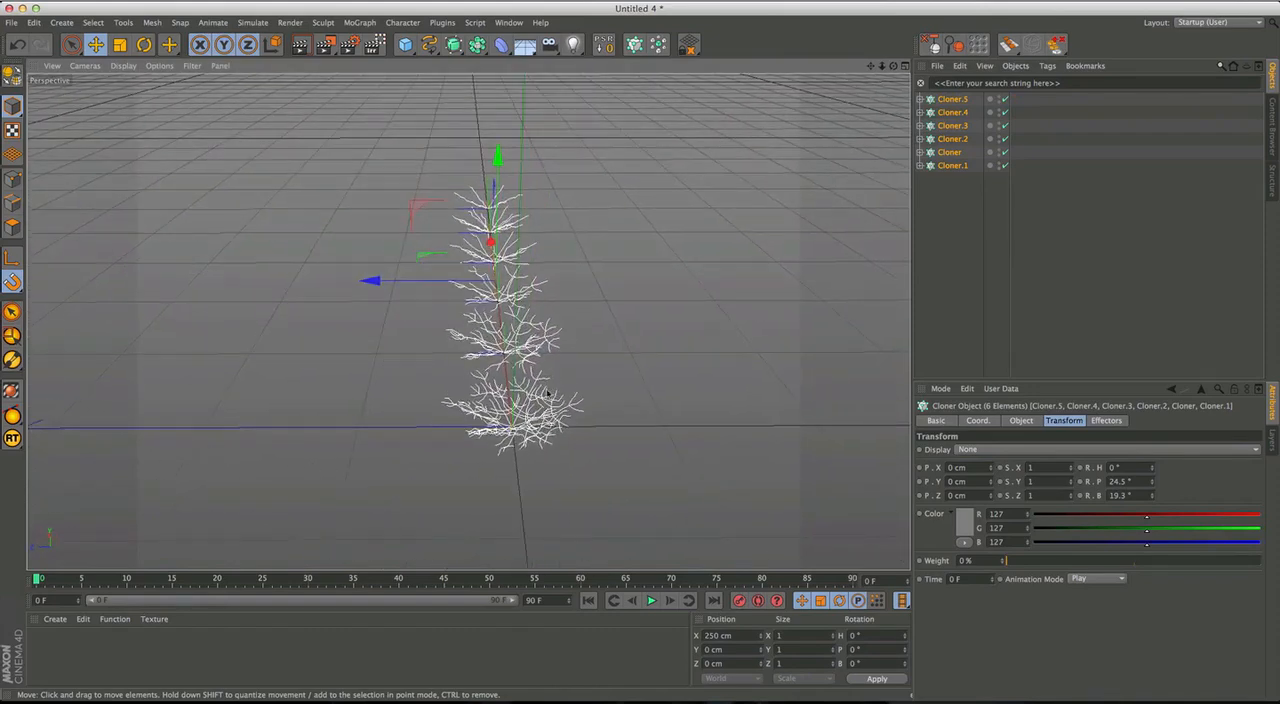
{"action": "left_click_drag", "start_coordinate": [615, 396], "coordinate": [790, 287], "text": "alt"}
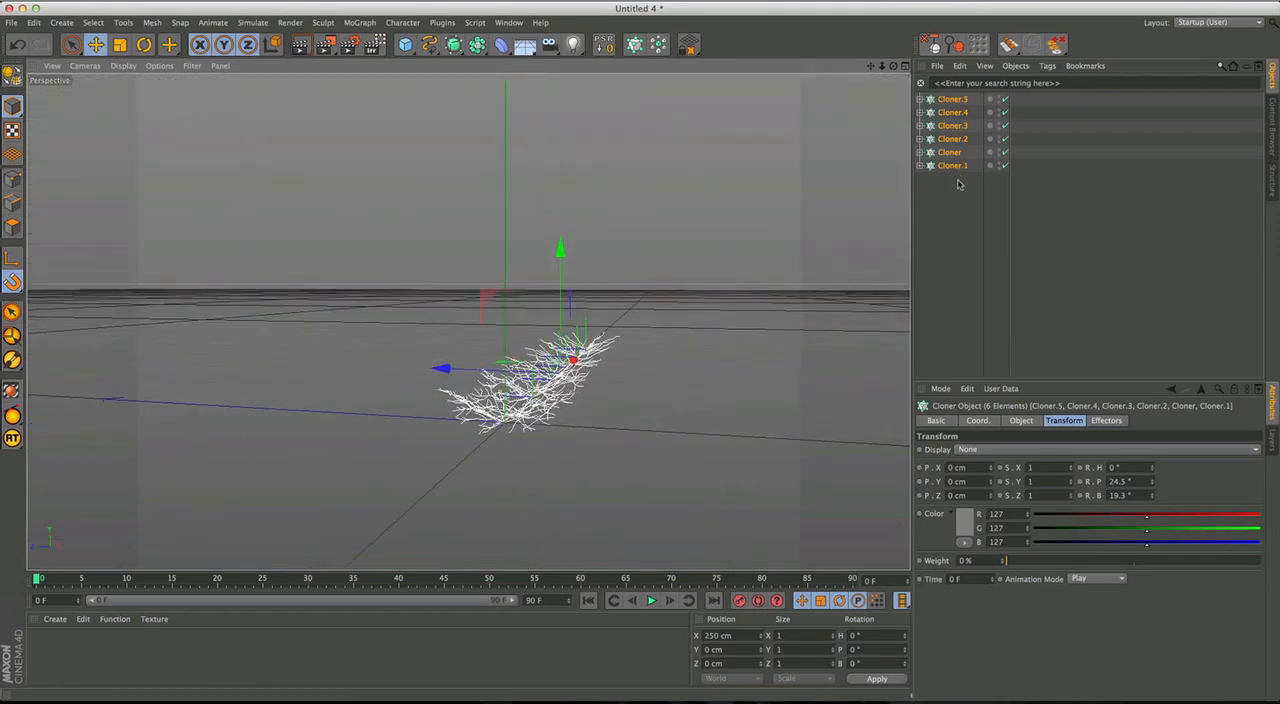
{"action": "left_click", "coordinate": [637, 45]}
{"action": "left_click_drag", "start_coordinate": [943, 199], "coordinate": [952, 100]}
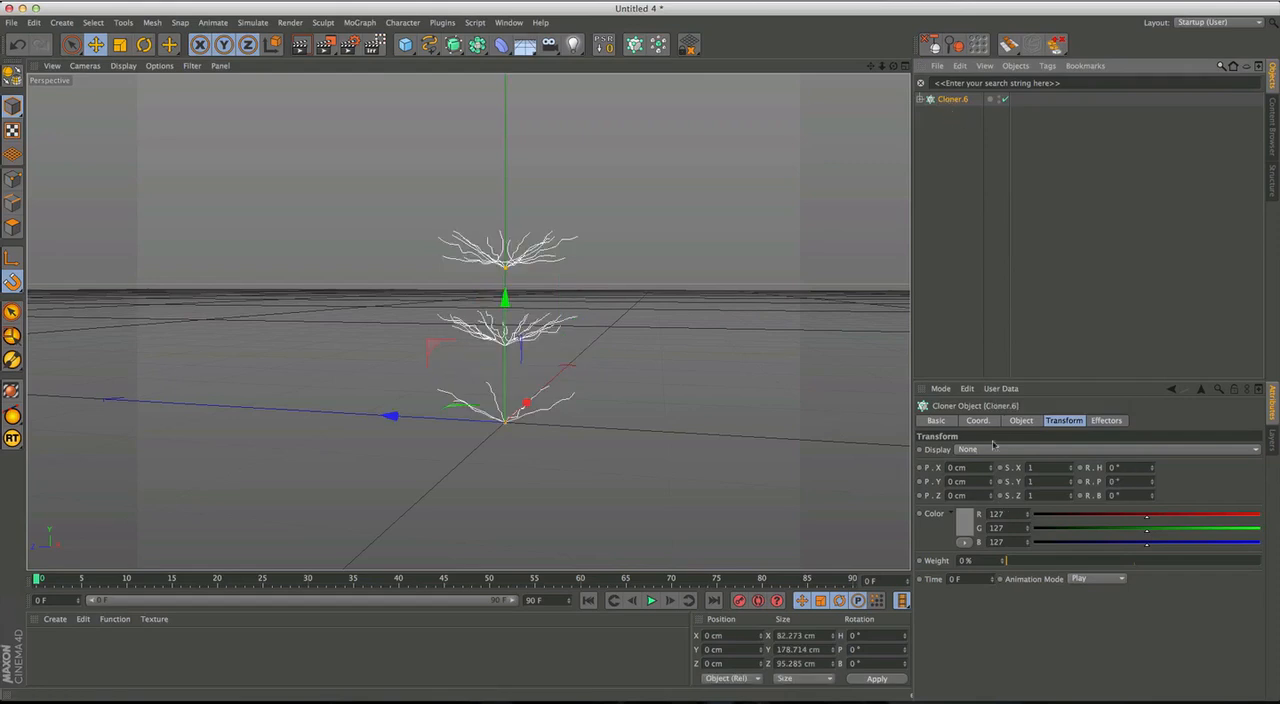
Set the new parent Cloner's linear distribution to End Point with a Y position of 150 cm.
{"action": "left_click", "coordinate": [1021, 420]}
{"action": "left_click", "coordinate": [992, 546]}
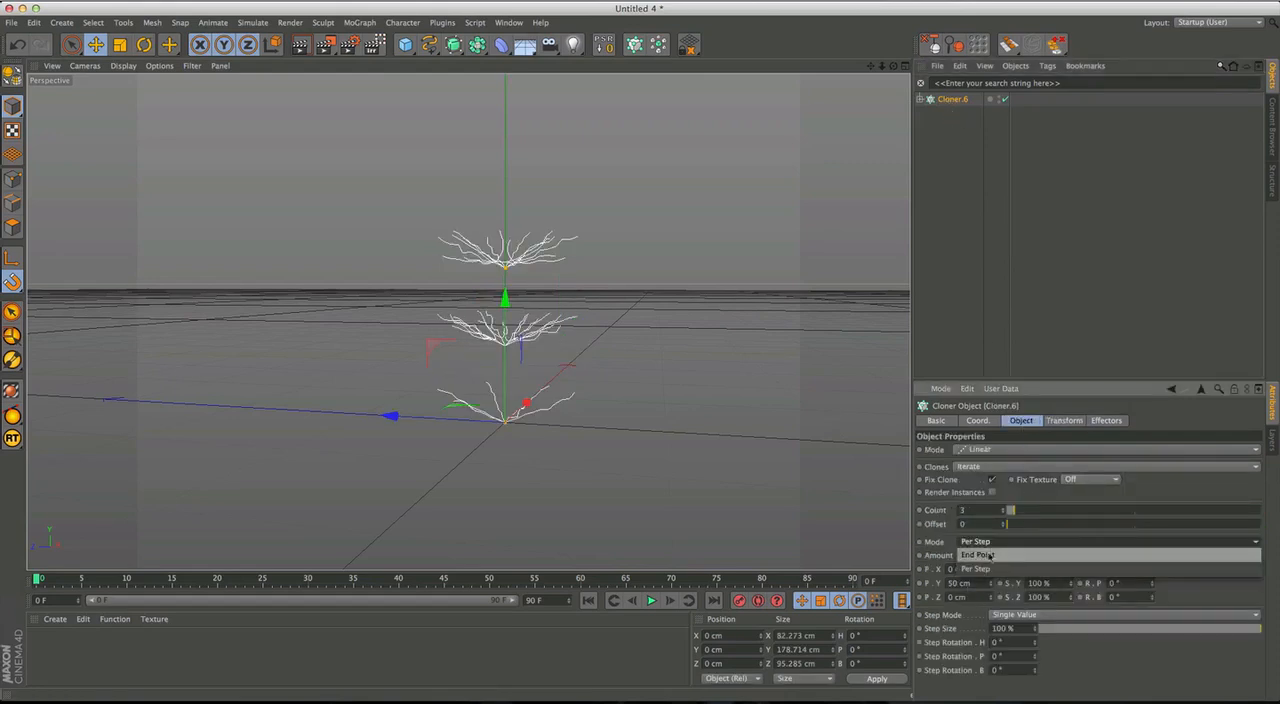
{"action": "left_click", "coordinate": [975, 556]}
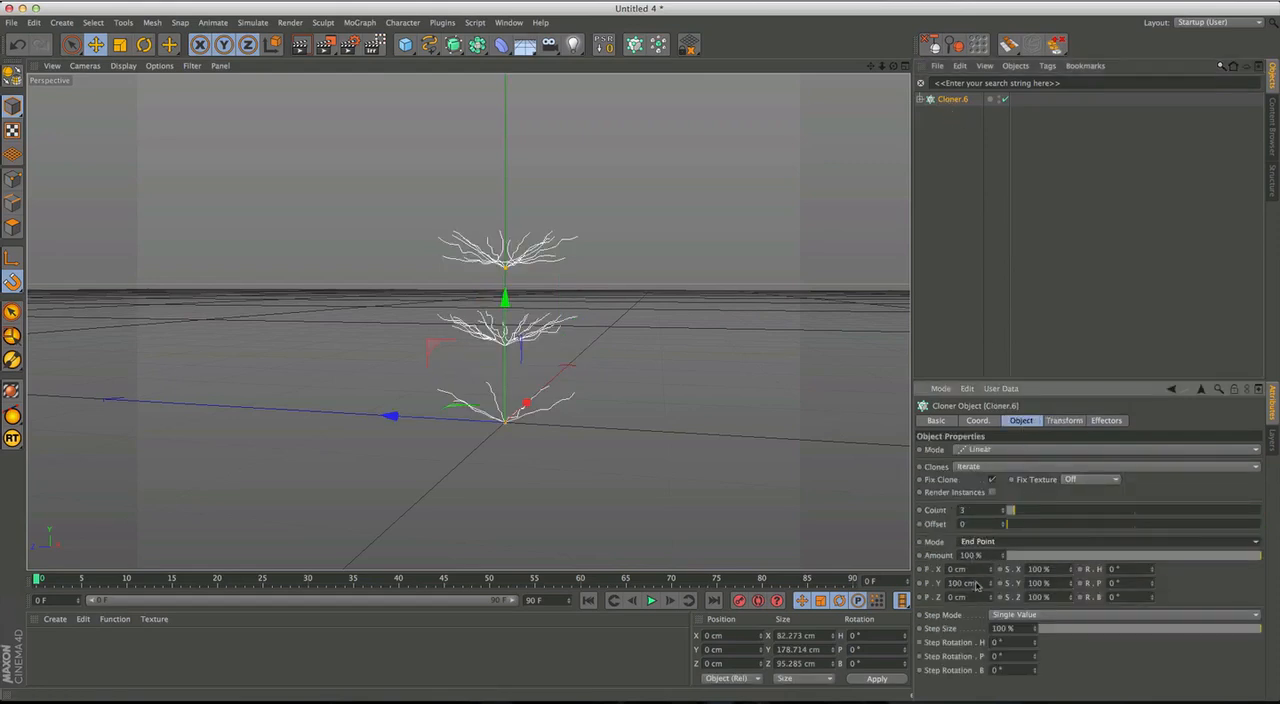
{"action": "type", "text": "150"}
{"action": "key", "text": "Return"}
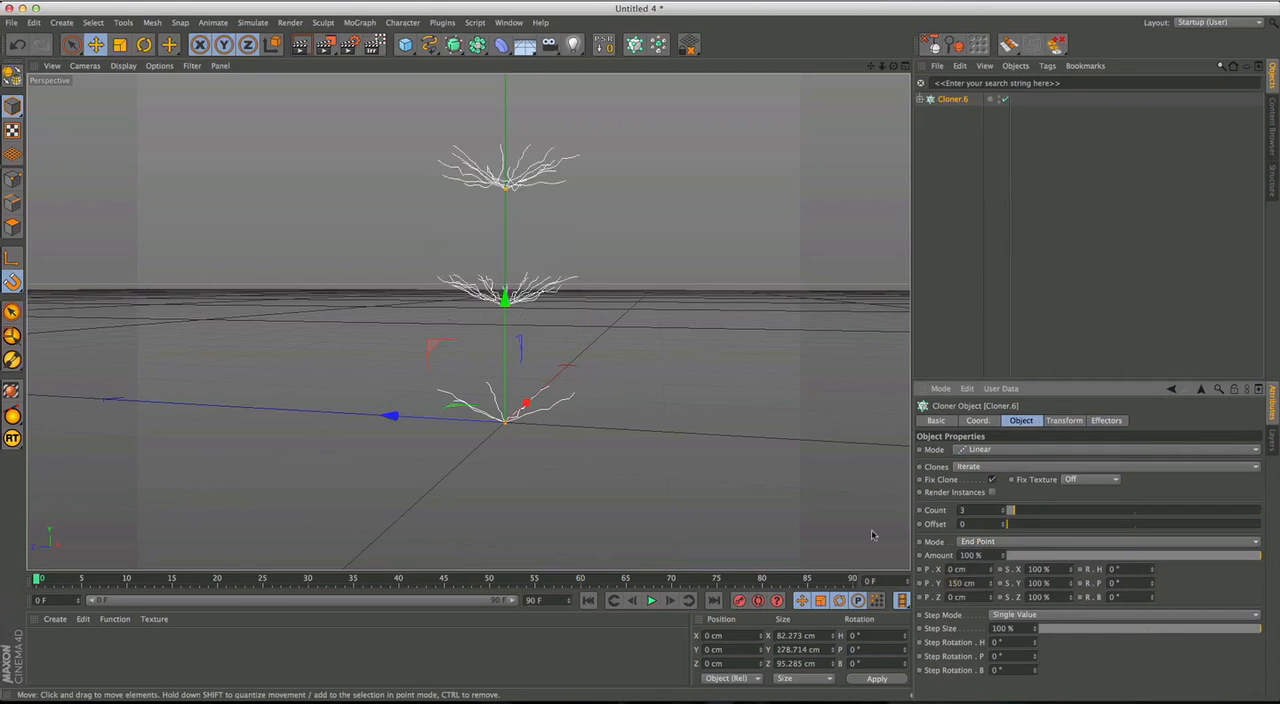
Set the parent Cloner's count to 15.
{"action": "left_click_drag", "start_coordinate": [968, 512], "coordinate": [845, 485]}
{"action": "type", "text": "15"}
{"action": "key", "text": "Return"}
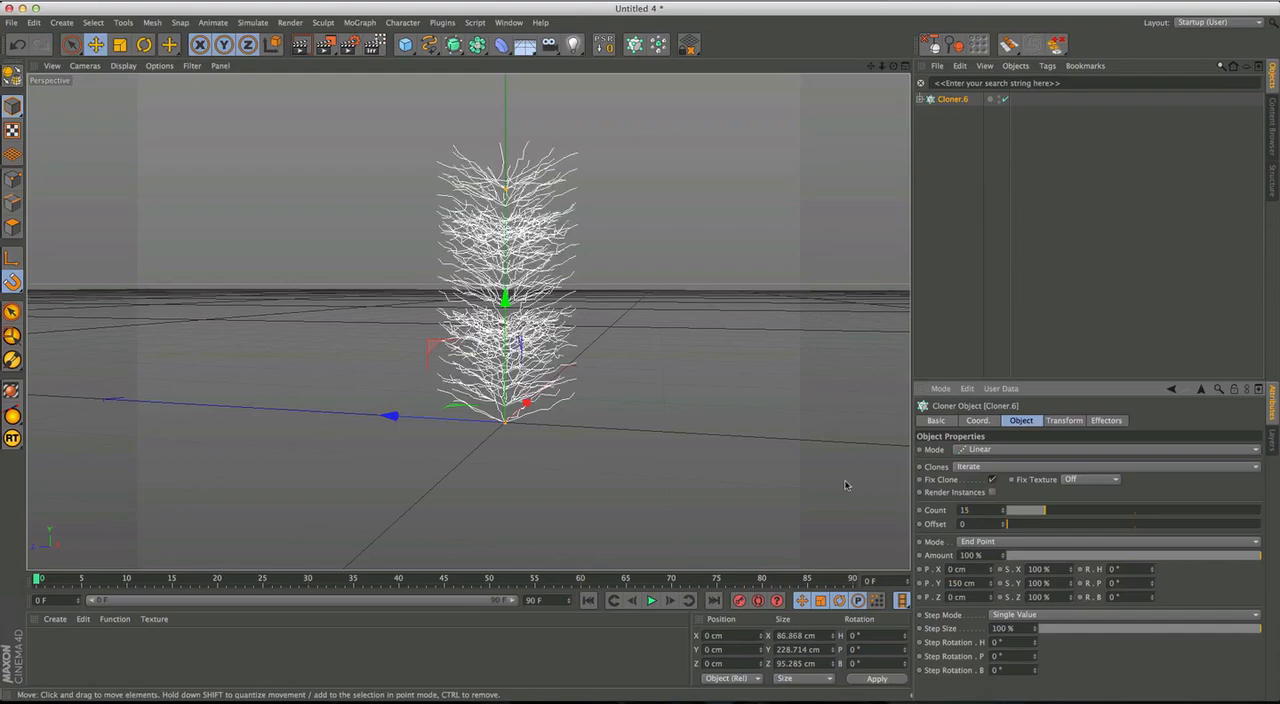
{"action": "left_click_drag", "start_coordinate": [578, 358], "coordinate": [520, 454], "text": "alt"}
{"action": "left_click_drag", "start_coordinate": [579, 489], "coordinate": [524, 463], "text": "alt"}
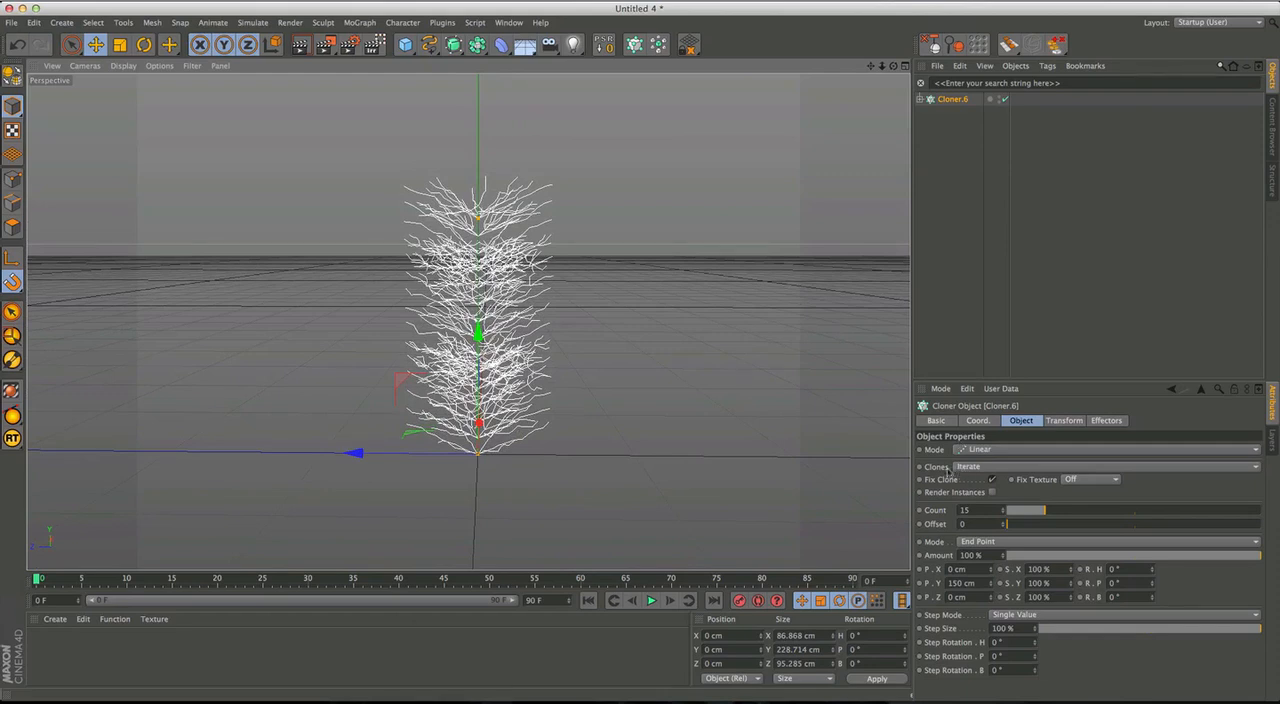
Change the parent Cloner's Clones option to Blend and check the stack of snowflakes from different angles.
{"action": "left_click", "coordinate": [977, 467]}
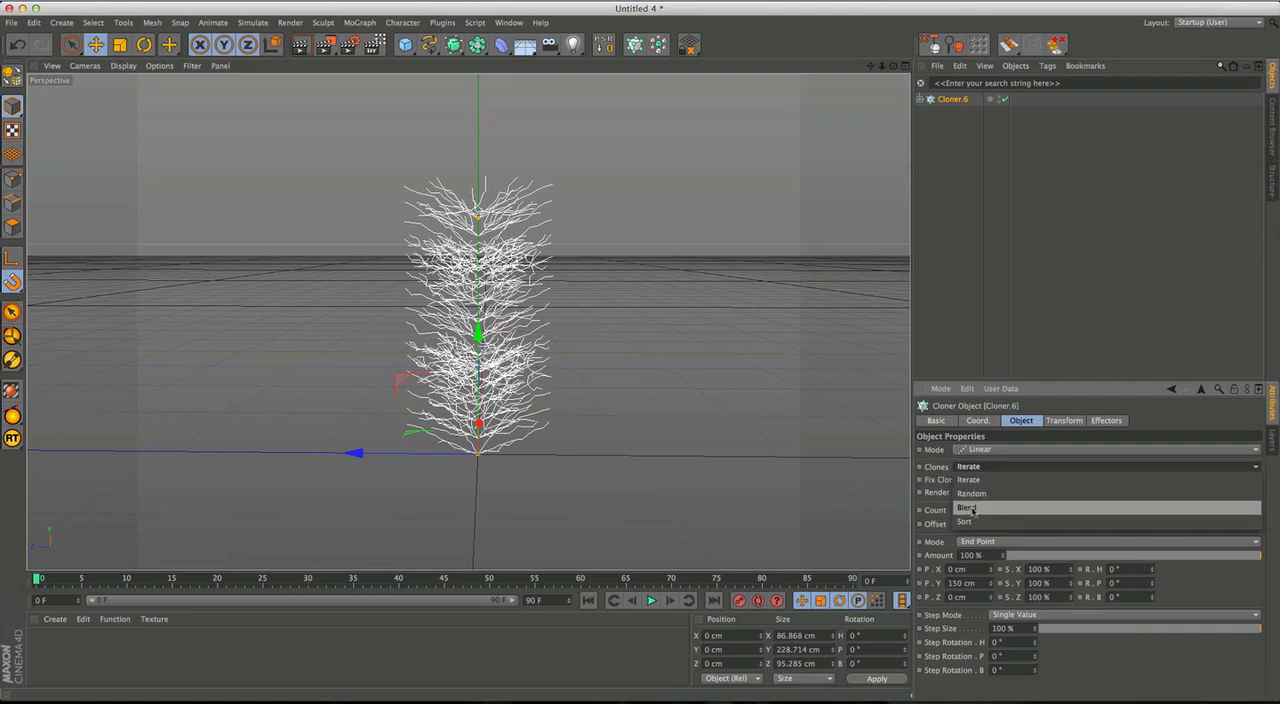
{"action": "left_click", "coordinate": [972, 508]}
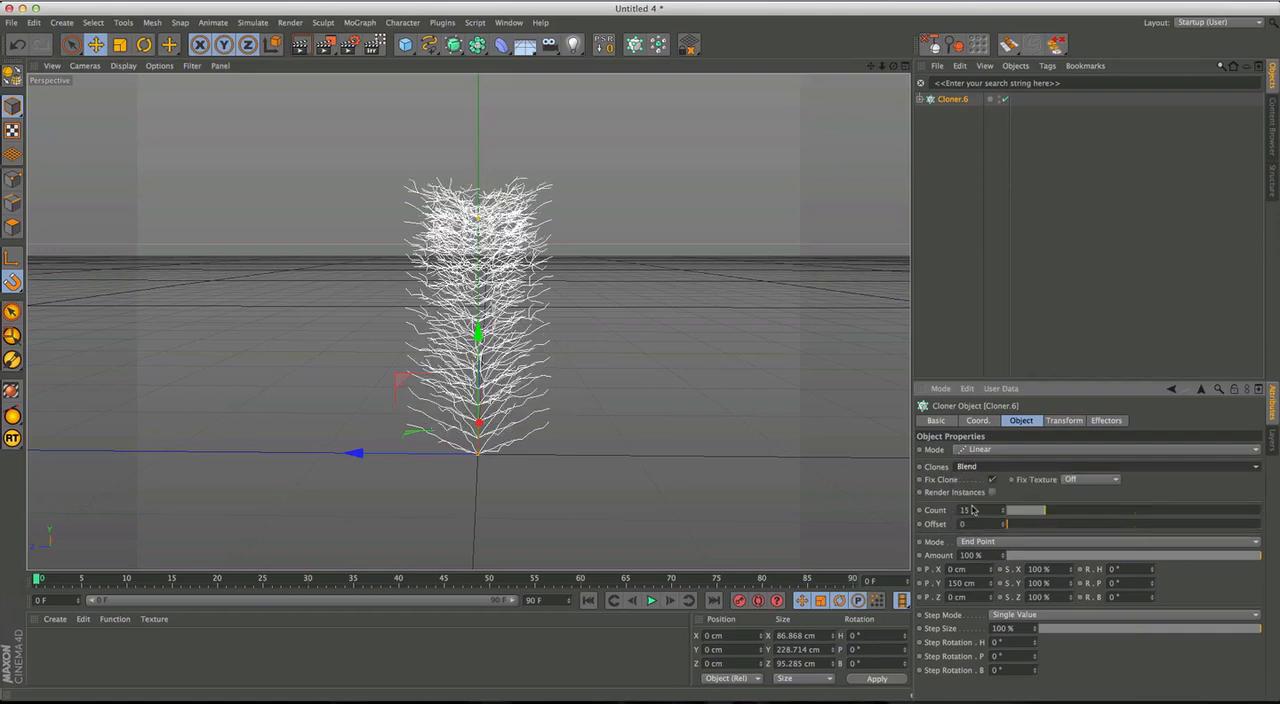
{"action": "mouse_move", "coordinate": [489, 452]}
{"action": "middle_mouse_down", "text": "alt"}
{"action": "mouse_move", "coordinate": [510, 451]}
{"action": "mouse_move", "coordinate": [502, 443]}
{"action": "middle_mouse_up", "text": "alt"}
{"action": "left_click_drag", "start_coordinate": [502, 443], "coordinate": [506, 417], "text": "alt"}
{"action": "middle_click_drag", "start_coordinate": [507, 434], "coordinate": [508, 453], "text": "alt"}
{"action": "right_click_drag", "start_coordinate": [500, 458], "coordinate": [515, 448], "text": "alt"}
{"action": "middle_click_drag", "start_coordinate": [510, 457], "coordinate": [508, 460], "text": "alt"}
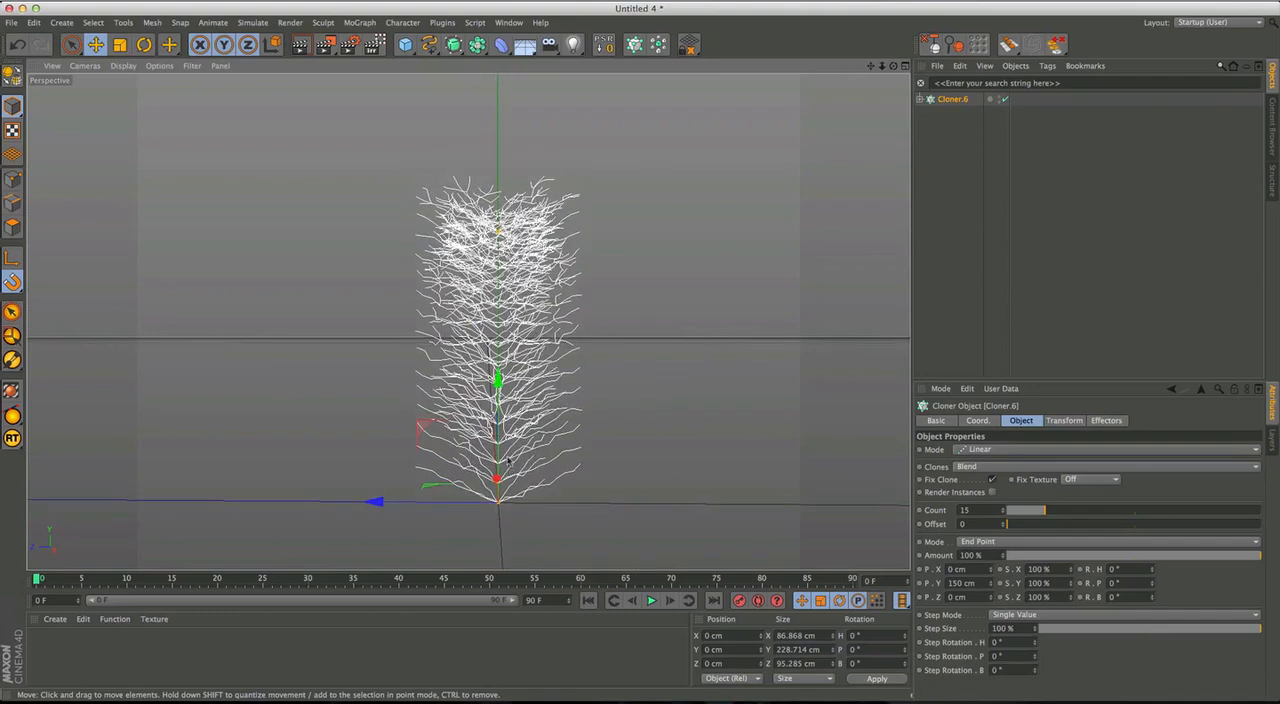
{"action": "mouse_move", "coordinate": [506, 459]}
{"action": "left_mouse_down", "text": "alt"}
{"action": "mouse_move", "coordinate": [593, 427]}
{"action": "mouse_move", "coordinate": [508, 457]}
{"action": "left_mouse_up", "text": "alt"}
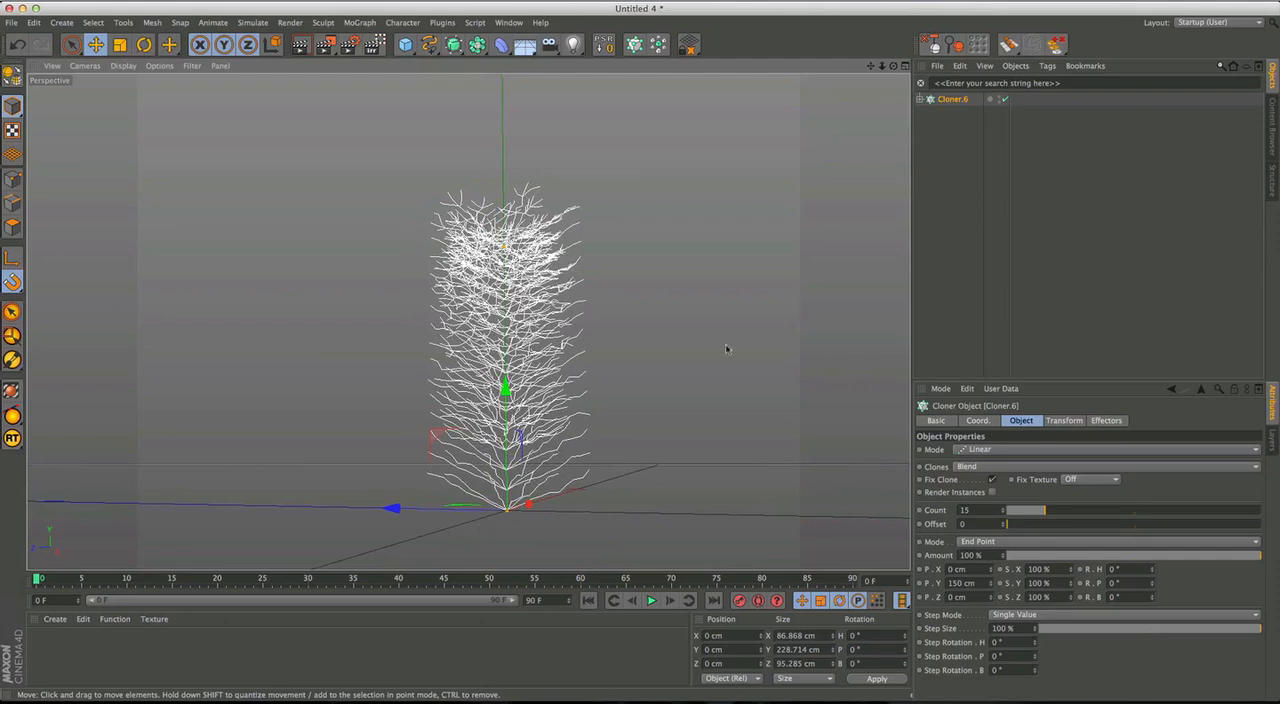
Reverse the order of the nested Cloners to Cloner.1, Cloner, Cloner.2, Cloner.3, Cloner.4, Cloner.5.
{"action": "left_click", "coordinate": [919, 99]}
{"action": "left_click", "coordinate": [956, 179], "text": "shift"}
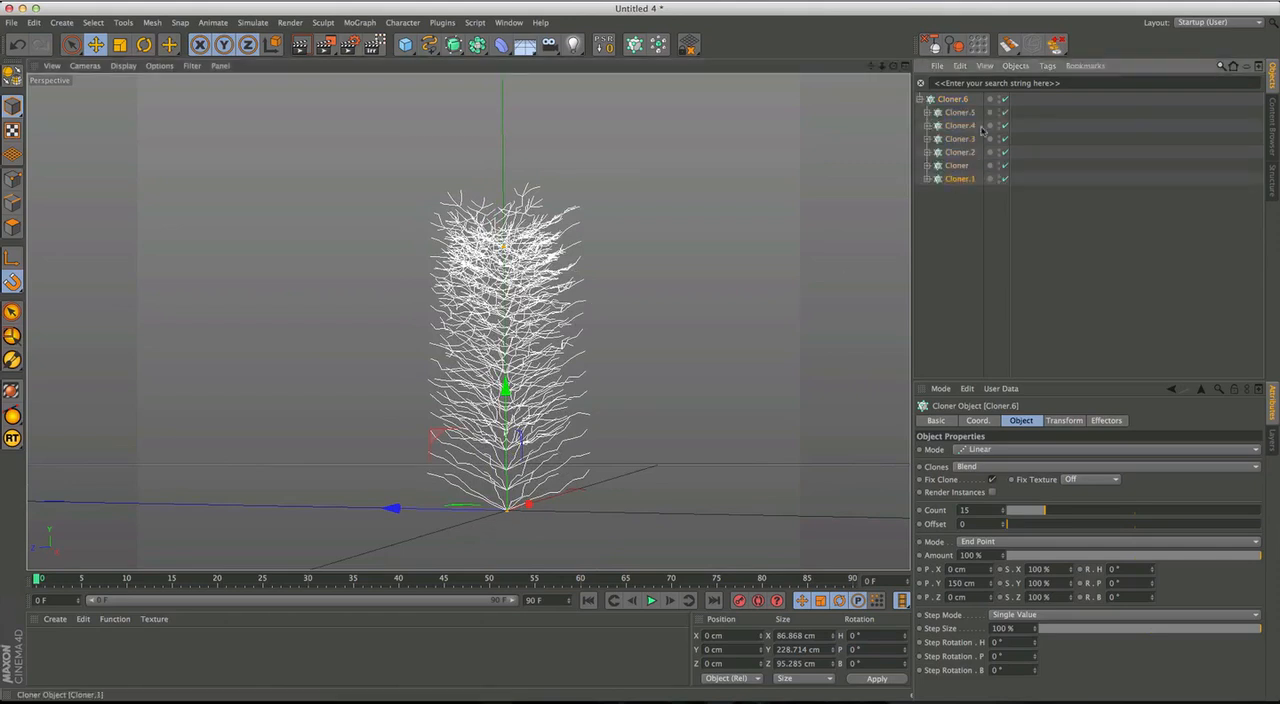
{"action": "left_click_drag", "start_coordinate": [960, 111], "coordinate": [959, 106]}
{"action": "left_click_drag", "start_coordinate": [958, 181], "coordinate": [964, 119]}
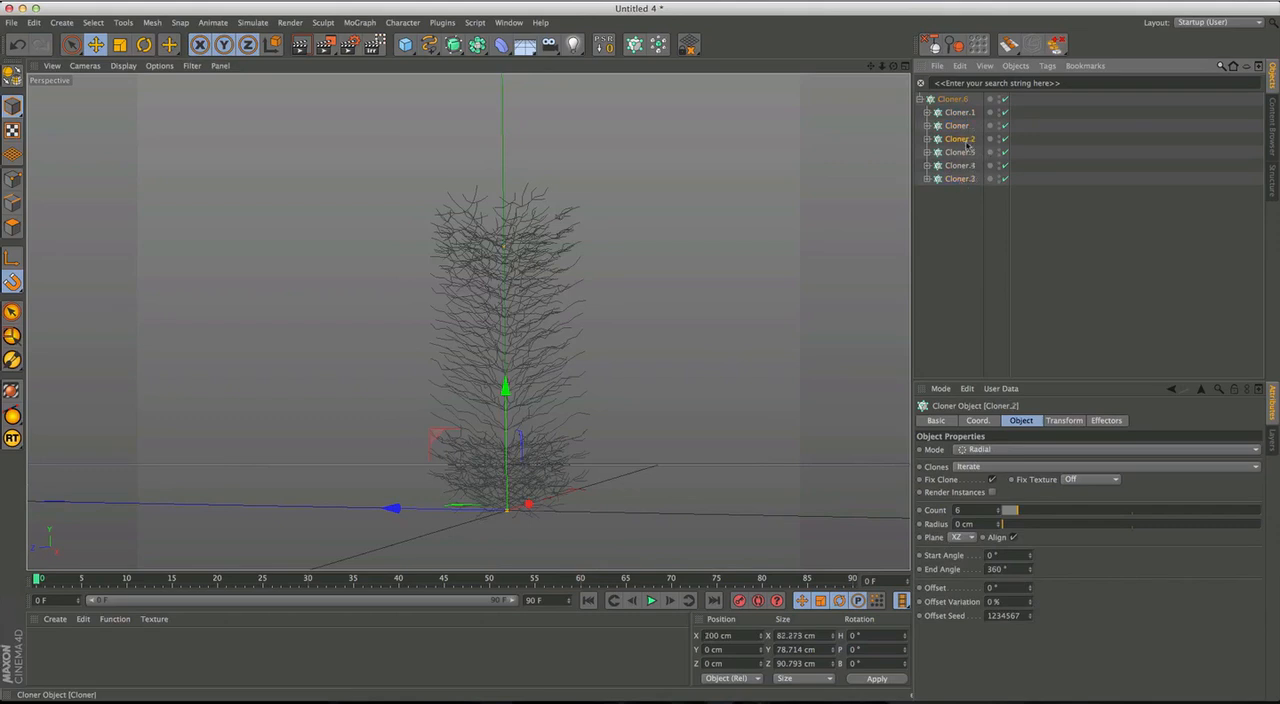
{"action": "mouse_move", "coordinate": [962, 180]}
{"action": "left_mouse_down"}
{"action": "mouse_move", "coordinate": [968, 146]}
{"action": "mouse_move", "coordinate": [978, 165]}
{"action": "left_mouse_up"}
{"action": "left_click", "coordinate": [968, 206]}
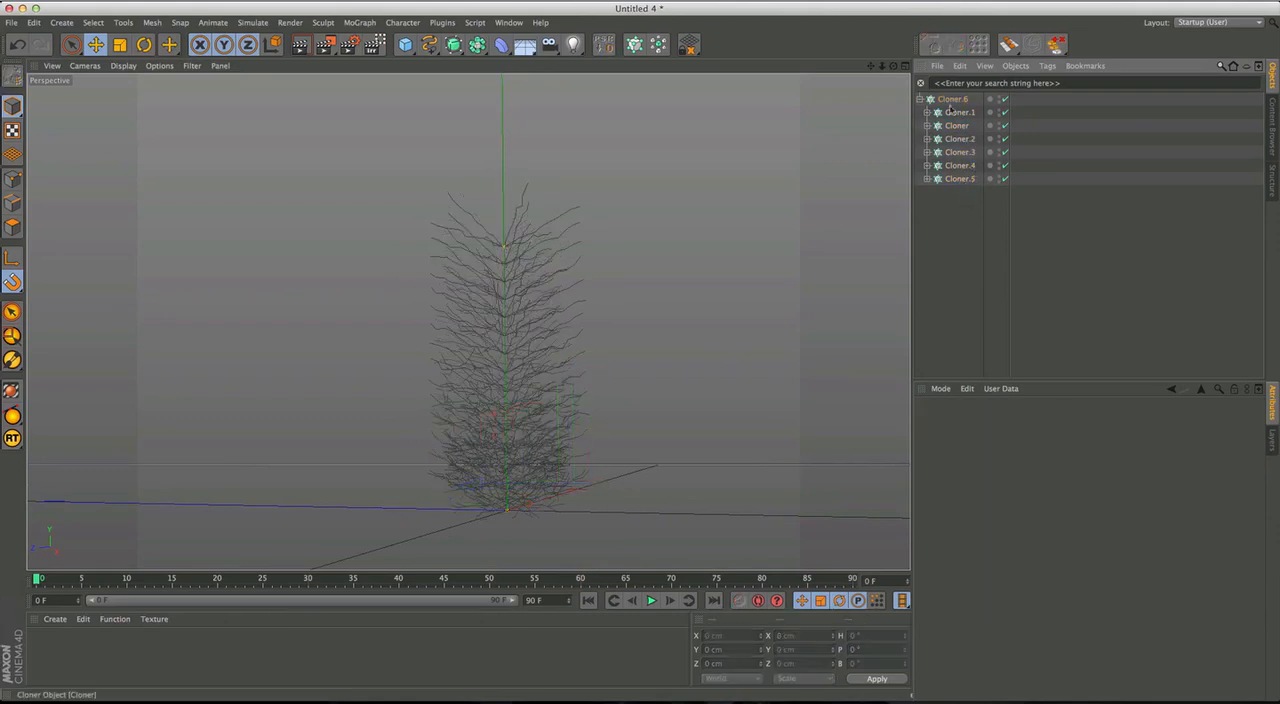
Select the parent Cloner and examine the blended branches of the tree up close and from several angles.
{"action": "left_click", "coordinate": [955, 101]}
{"action": "middle_click_drag", "start_coordinate": [572, 439], "coordinate": [598, 421], "text": "alt"}
{"action": "left_click_drag", "start_coordinate": [598, 421], "coordinate": [532, 455], "text": "alt"}
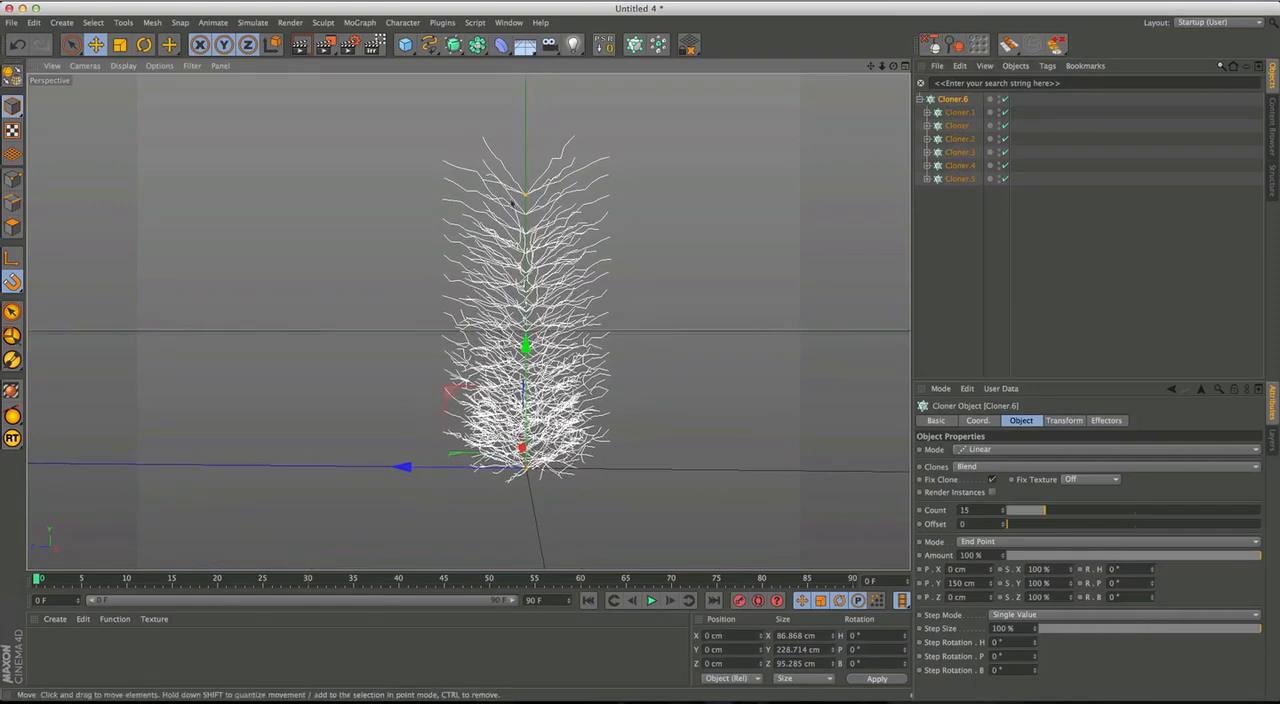
{"action": "left_click_drag", "start_coordinate": [538, 267], "coordinate": [508, 272], "text": "alt"}
{"action": "right_click_drag", "start_coordinate": [508, 272], "coordinate": [633, 178], "text": "alt"}
{"action": "left_click_drag", "start_coordinate": [633, 178], "coordinate": [773, 142], "text": "alt"}
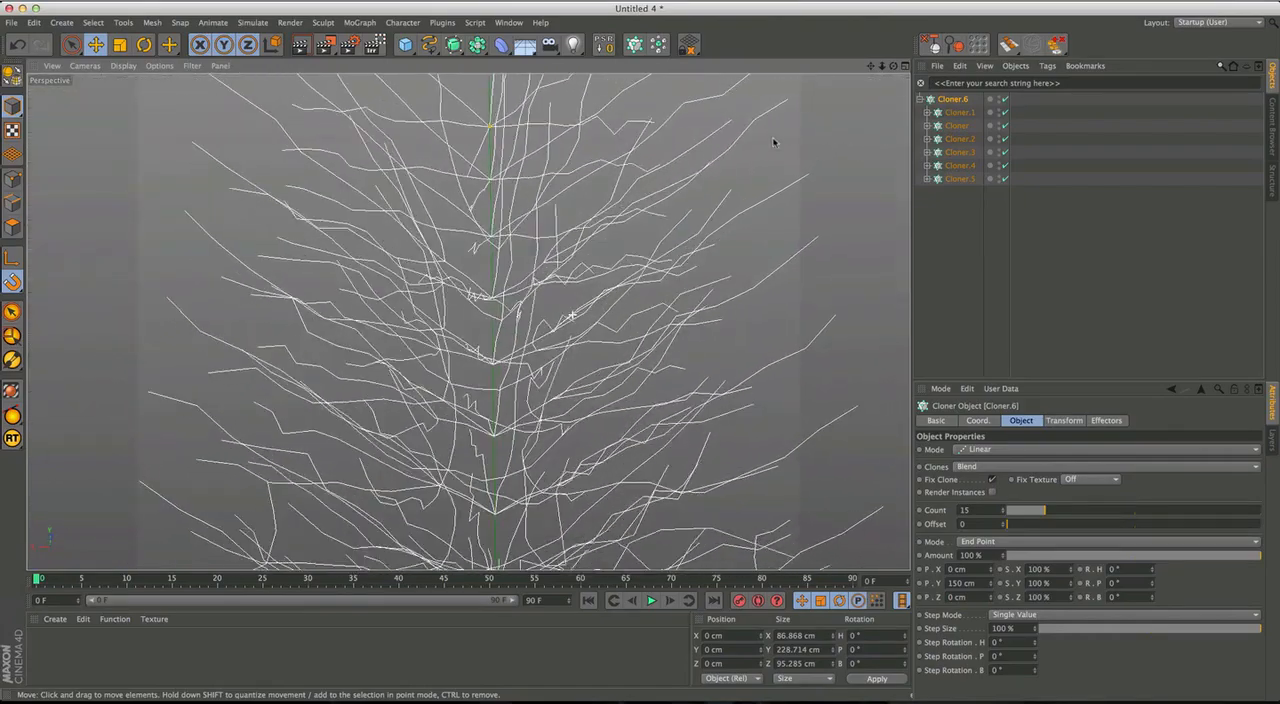
{"action": "left_click_drag", "start_coordinate": [542, 336], "coordinate": [488, 326], "text": "alt"}
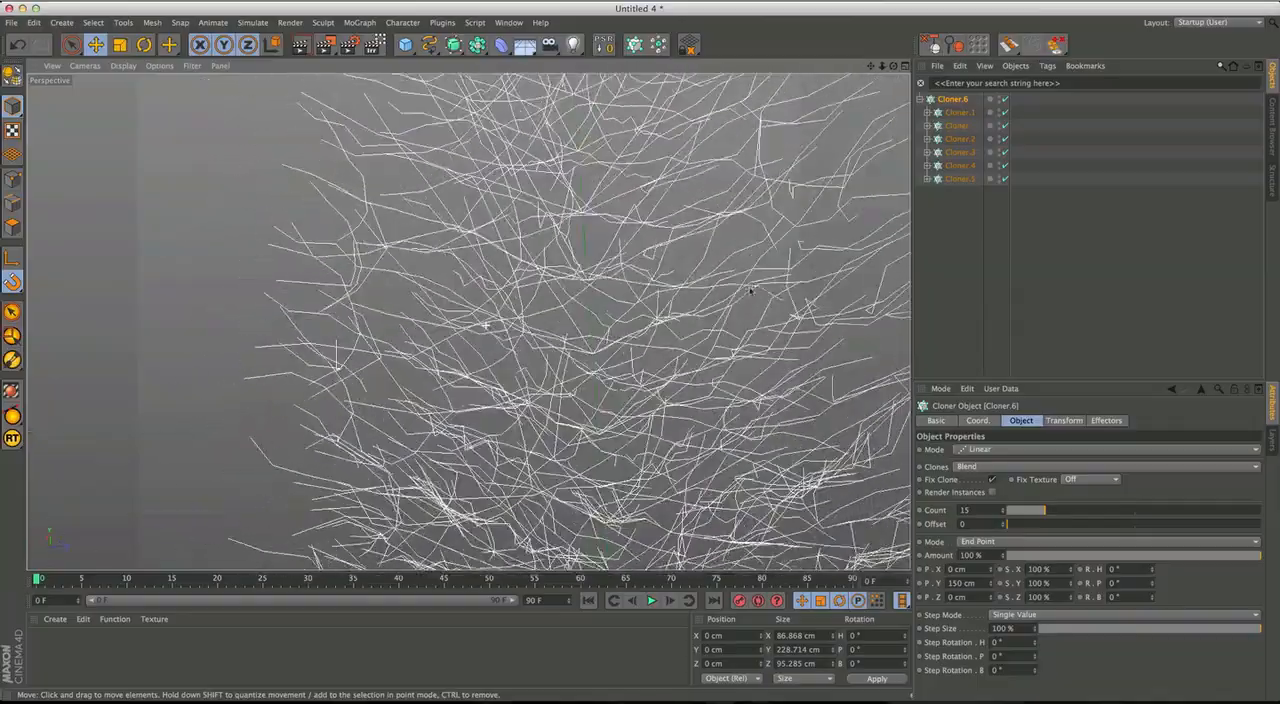
{"action": "left_click_drag", "start_coordinate": [840, 329], "coordinate": [684, 277], "text": "alt"}
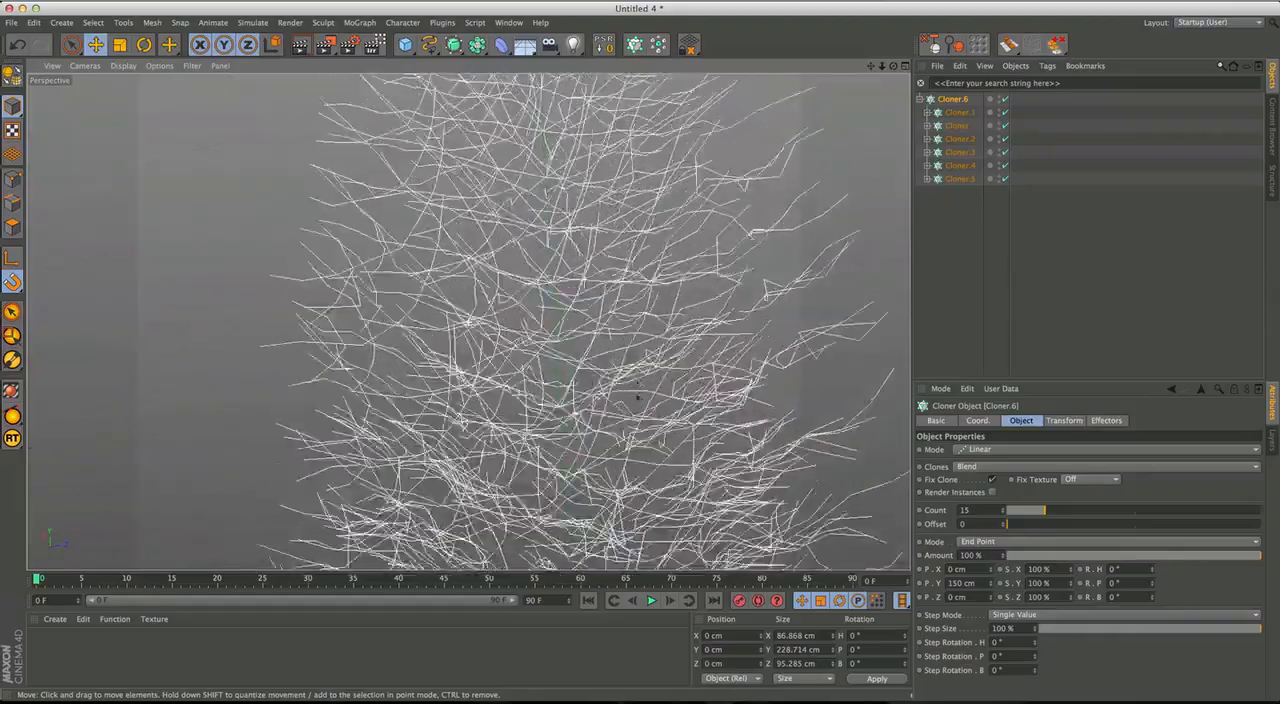
{"action": "left_click_drag", "start_coordinate": [641, 345], "coordinate": [617, 324], "text": "alt"}
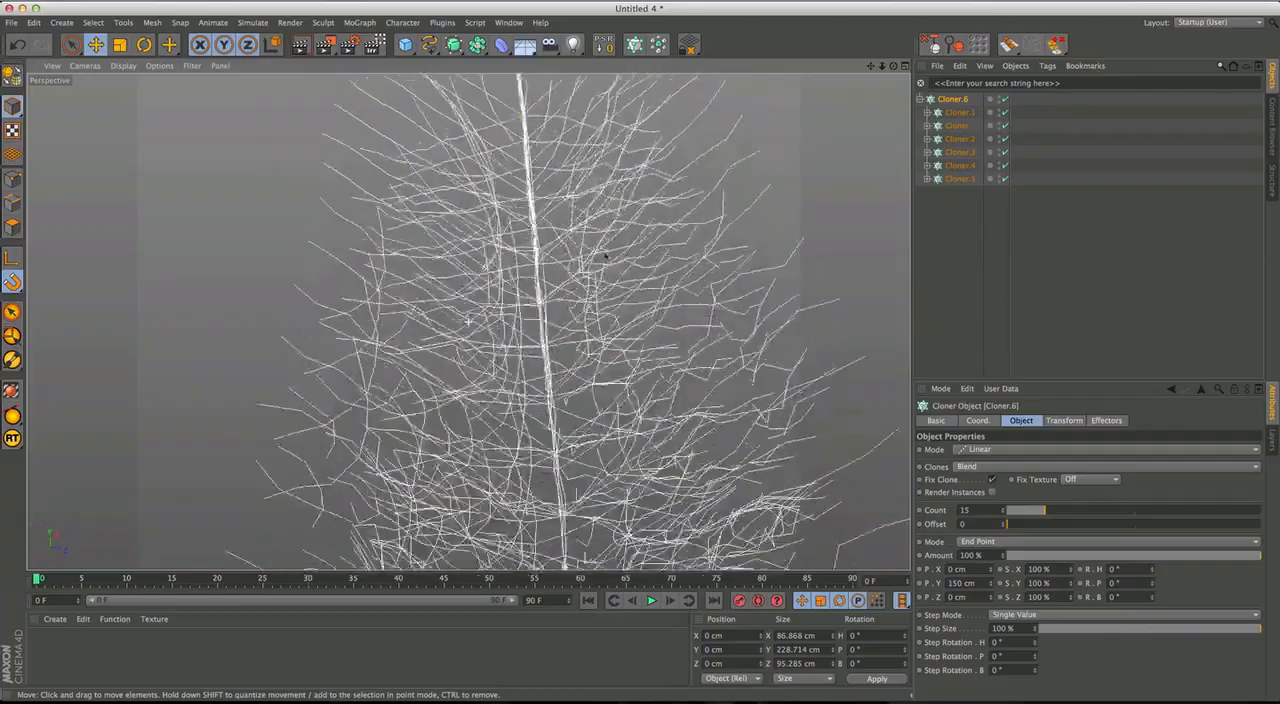
{"action": "left_click_drag", "start_coordinate": [644, 336], "coordinate": [579, 306], "text": "alt"}
{"action": "mouse_move", "coordinate": [468, 321]}
{"action": "left_mouse_down", "text": "alt"}
{"action": "mouse_move", "coordinate": [545, 362]}
{"action": "mouse_move", "coordinate": [603, 425]}
{"action": "mouse_move", "coordinate": [792, 408]}
{"action": "mouse_move", "coordinate": [670, 381]}
{"action": "left_mouse_up", "text": "alt"}
{"action": "left_click_drag", "start_coordinate": [459, 375], "coordinate": [602, 418], "text": "alt"}
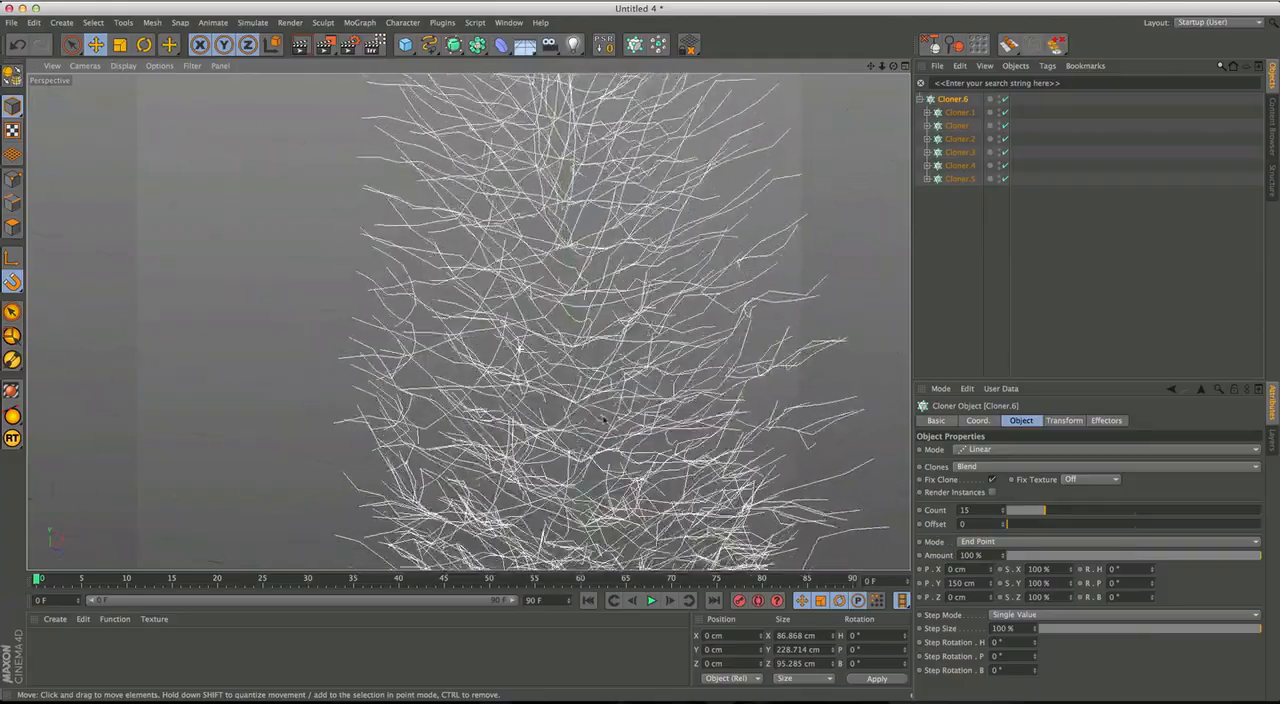
{"action": "left_click_drag", "start_coordinate": [688, 430], "coordinate": [806, 420], "text": "alt"}
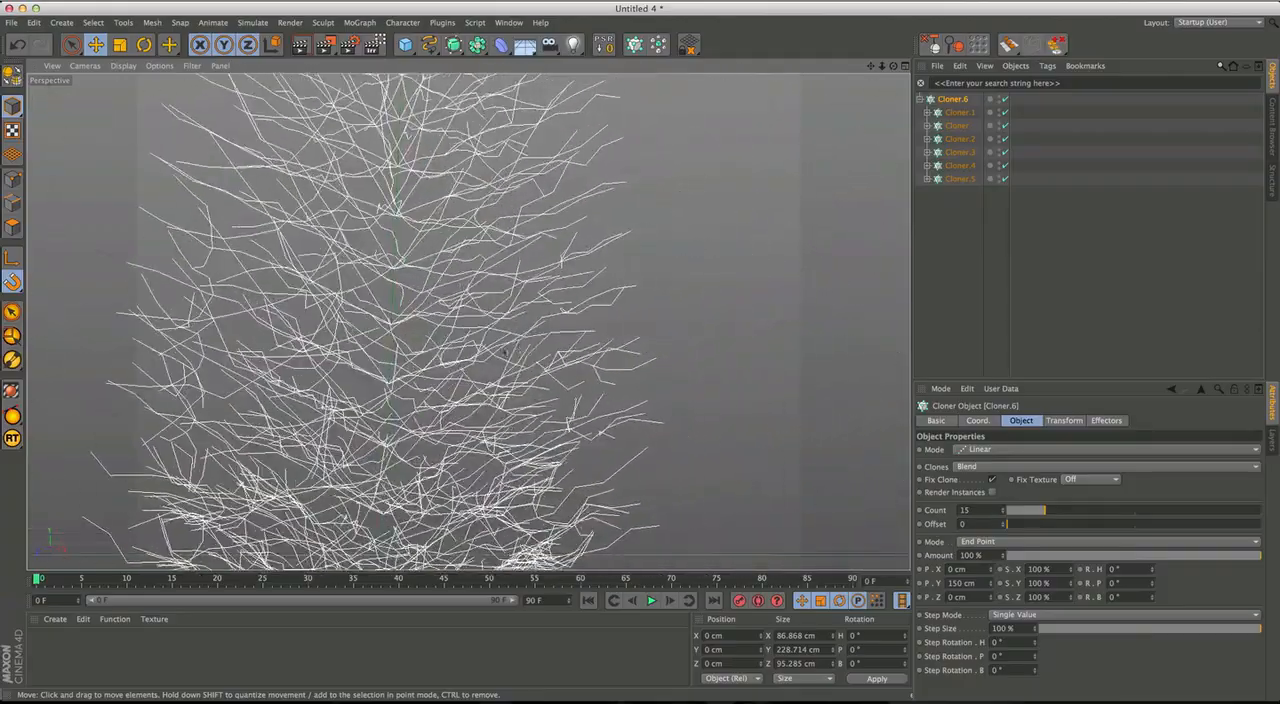
{"action": "scroll", "coordinate": [524, 334], "scroll_direction": "up", "scroll_amount": 4}
{"action": "mouse_move", "coordinate": [524, 334]}
{"action": "left_mouse_down", "text": "alt"}
{"action": "mouse_move", "coordinate": [568, 440]}
{"action": "mouse_move", "coordinate": [575, 357]}
{"action": "mouse_move", "coordinate": [586, 396]}
{"action": "mouse_move", "coordinate": [668, 387]}
{"action": "mouse_move", "coordinate": [811, 437]}
{"action": "mouse_move", "coordinate": [697, 459]}
{"action": "mouse_move", "coordinate": [523, 363]}
{"action": "mouse_move", "coordinate": [429, 351]}
{"action": "mouse_move", "coordinate": [525, 243]}
{"action": "left_mouse_up", "text": "alt"}
{"action": "mouse_move", "coordinate": [566, 369]}
{"action": "left_mouse_down", "text": "alt"}
{"action": "mouse_move", "coordinate": [413, 344]}
{"action": "mouse_move", "coordinate": [517, 317]}
{"action": "mouse_move", "coordinate": [548, 455]}
{"action": "mouse_move", "coordinate": [571, 357]}
{"action": "mouse_move", "coordinate": [561, 352]}
{"action": "left_mouse_up", "text": "alt"}
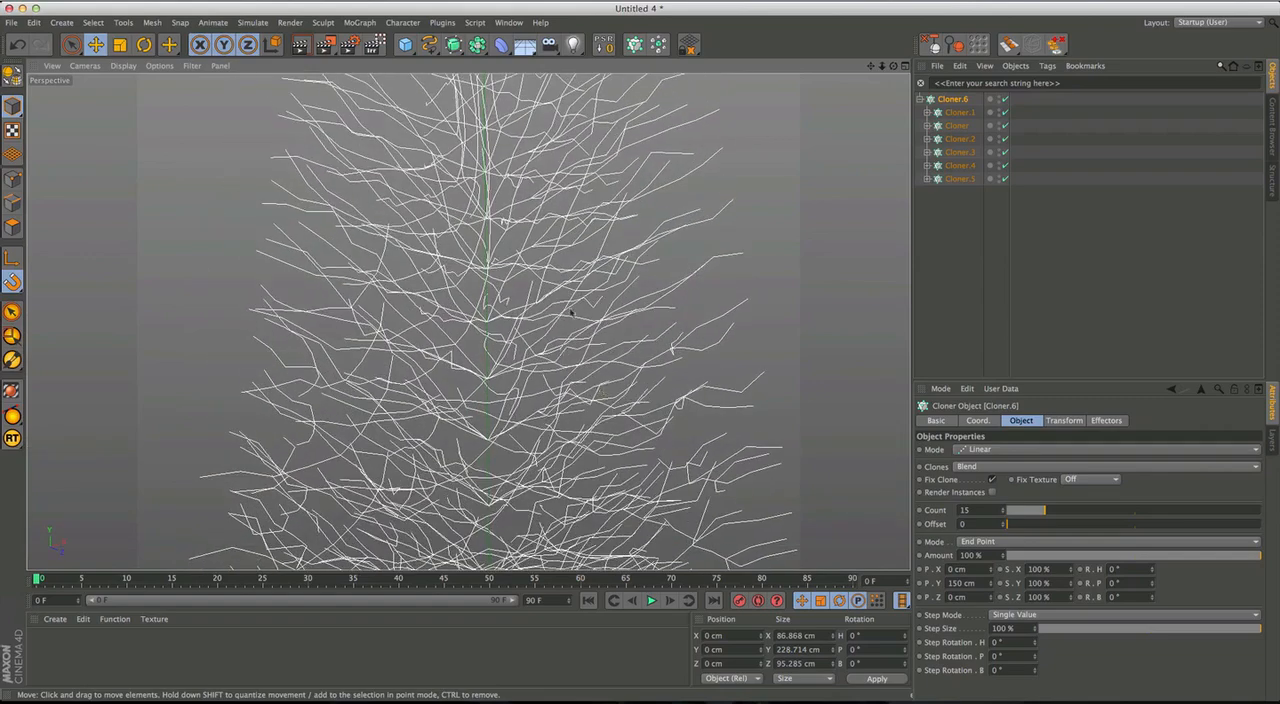
{"action": "left_click_drag", "start_coordinate": [577, 289], "coordinate": [579, 380], "text": "alt"}
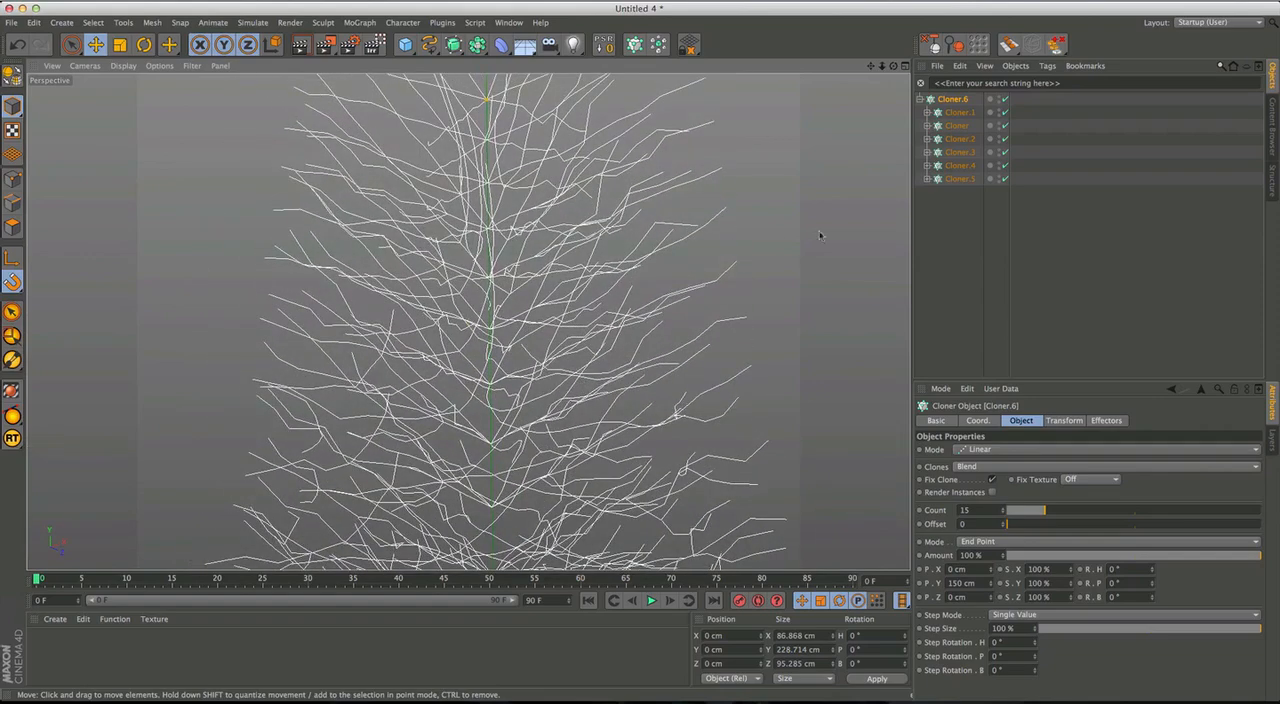
Raise the parent Cloner's count to 16 and check the branch layers from another angle.
{"action": "left_click", "coordinate": [979, 512]}
{"action": "key", "text": "Up"}
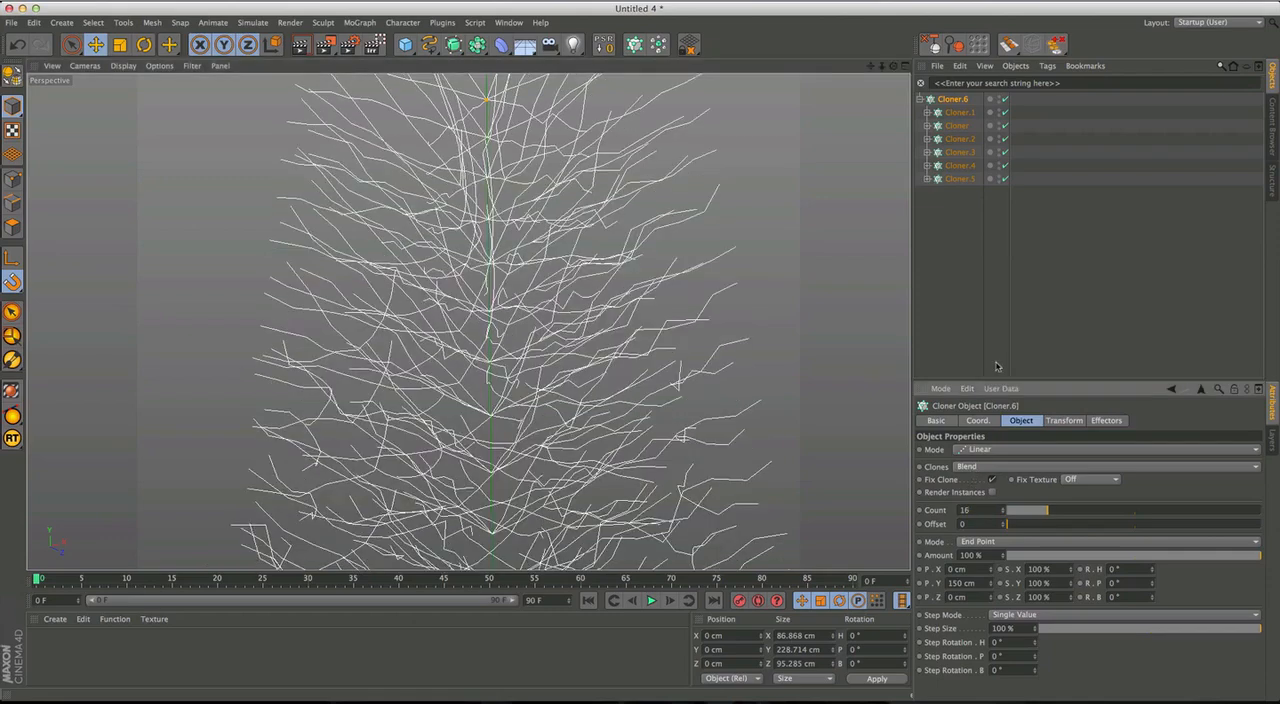
{"action": "left_click_drag", "start_coordinate": [649, 377], "coordinate": [548, 446], "text": "alt"}
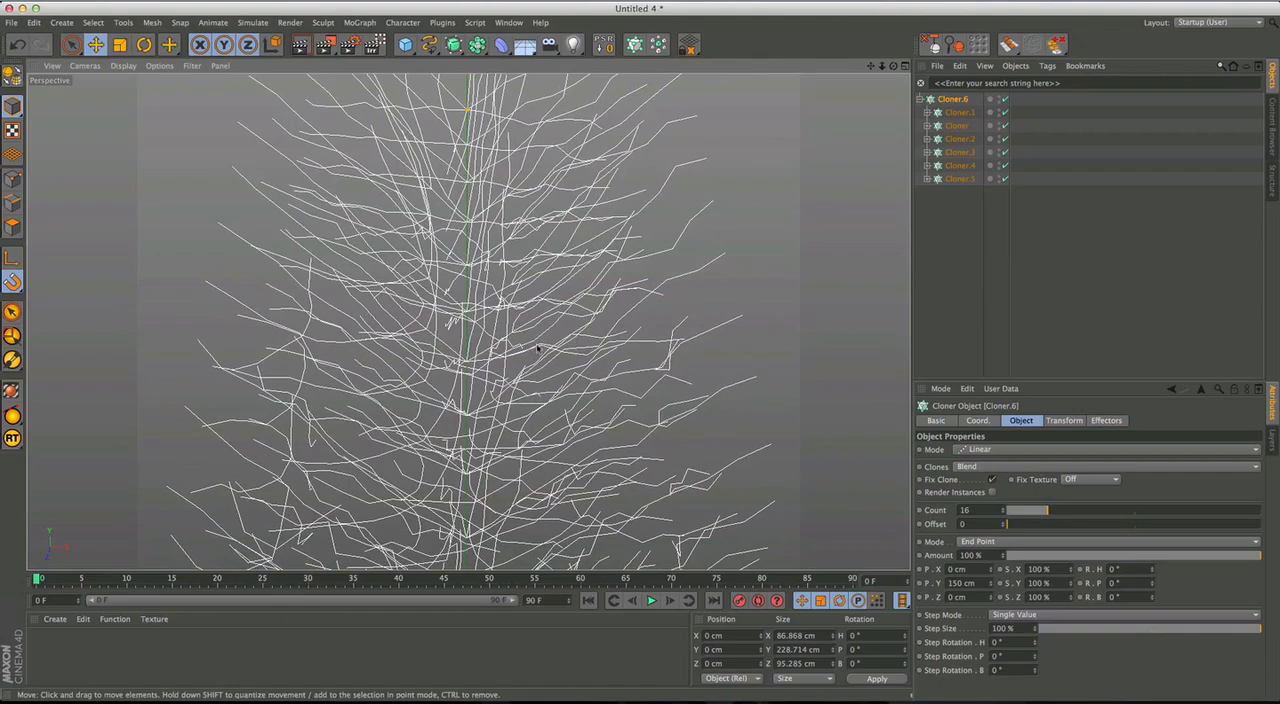
Examine the blended branch layers from several angles in perspective and frame the whole tree in the Right view.
{"action": "left_click_drag", "start_coordinate": [513, 391], "coordinate": [540, 337], "text": "alt"}
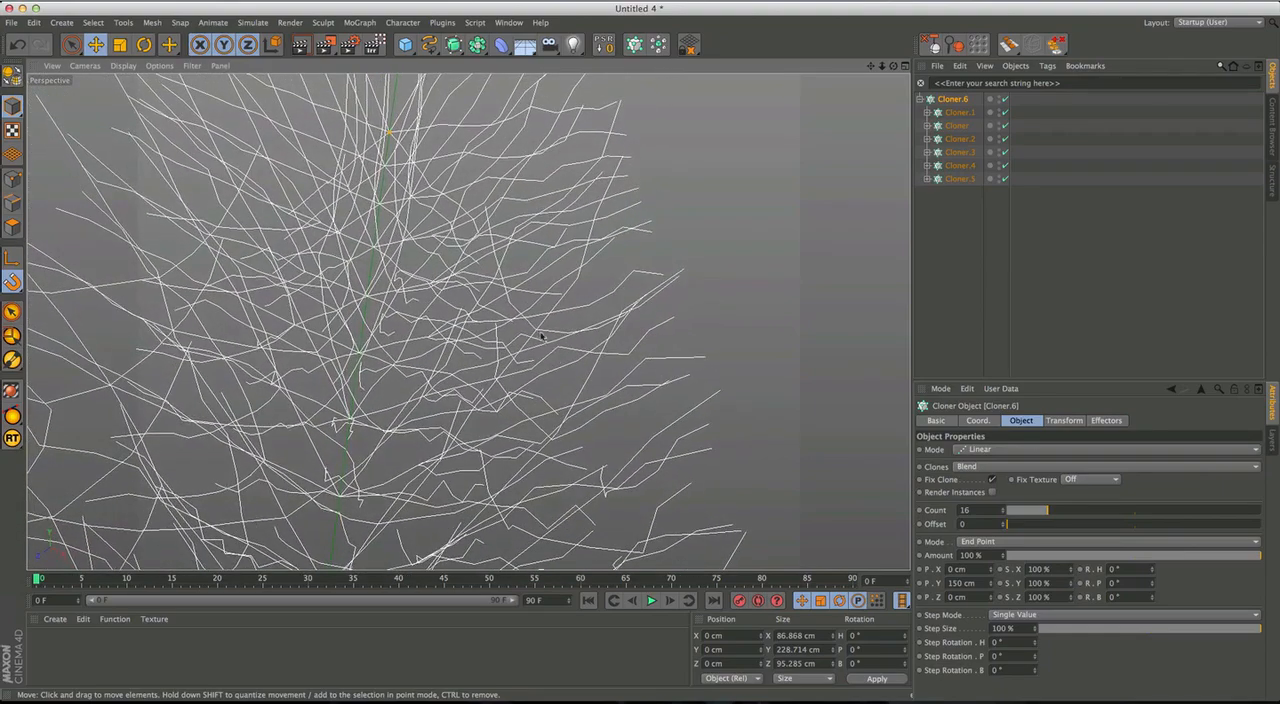
{"action": "left_click_drag", "start_coordinate": [576, 270], "coordinate": [548, 362], "text": "alt"}
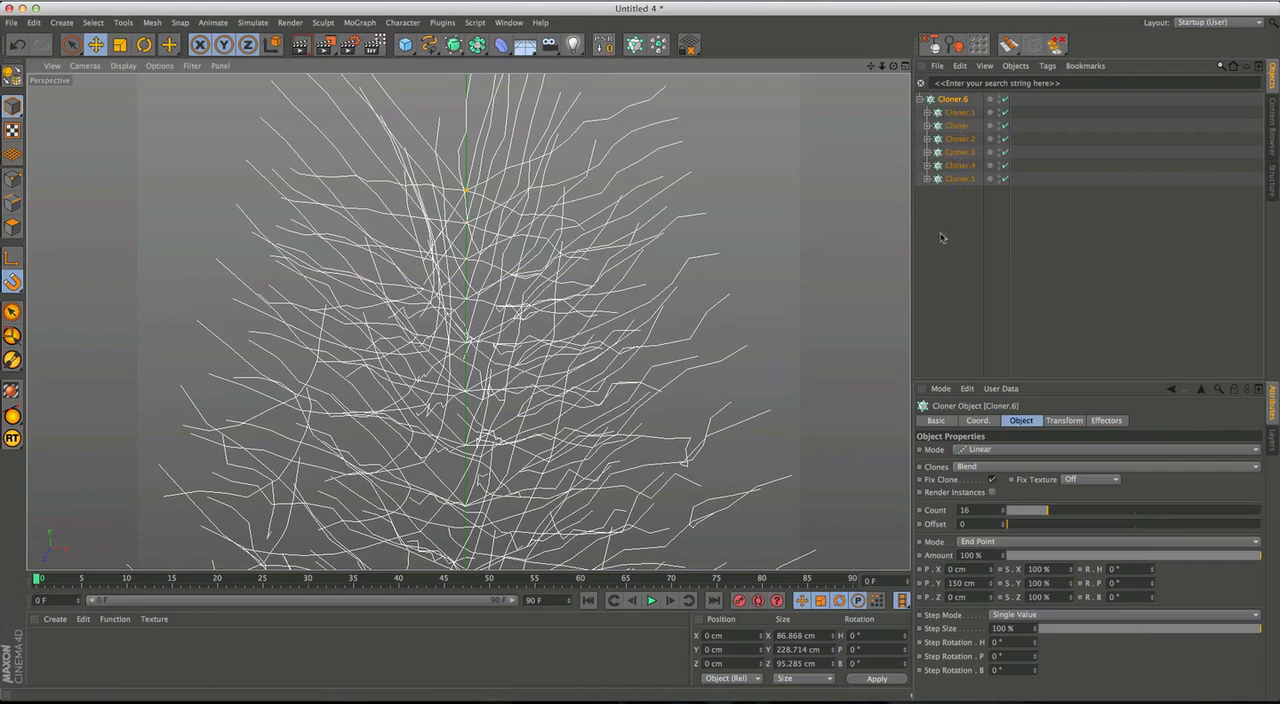
{"action": "left_click_drag", "start_coordinate": [511, 392], "coordinate": [509, 454], "text": "alt"}
{"action": "scroll", "coordinate": [508, 457], "scroll_direction": "down", "scroll_amount": 5}
{"action": "middle_click_drag", "start_coordinate": [508, 457], "coordinate": [539, 423], "text": "alt"}
{"action": "middle_click", "coordinate": [539, 423]}
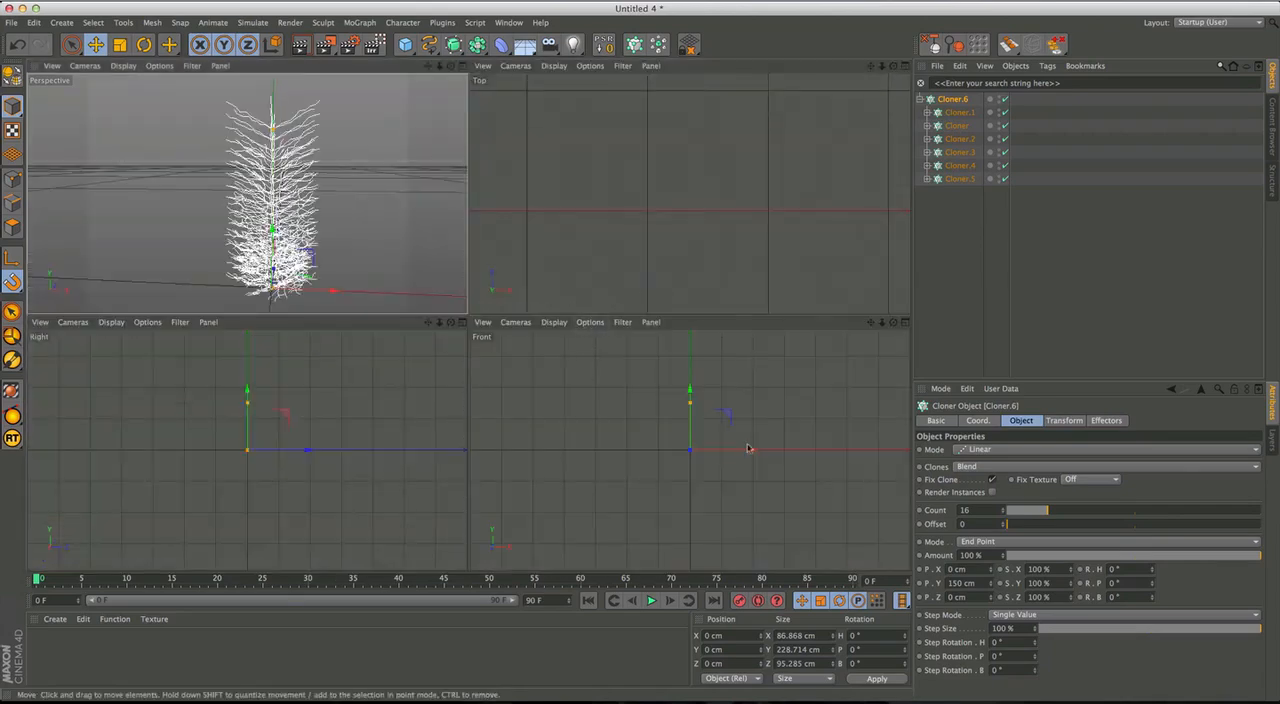
{"action": "middle_click", "coordinate": [286, 427]}
{"action": "middle_click_drag", "start_coordinate": [484, 328], "coordinate": [476, 382], "text": "alt"}
{"action": "right_click_drag", "start_coordinate": [496, 344], "coordinate": [542, 306], "text": "alt"}
{"action": "middle_click_drag", "start_coordinate": [532, 323], "coordinate": [528, 377], "text": "alt"}
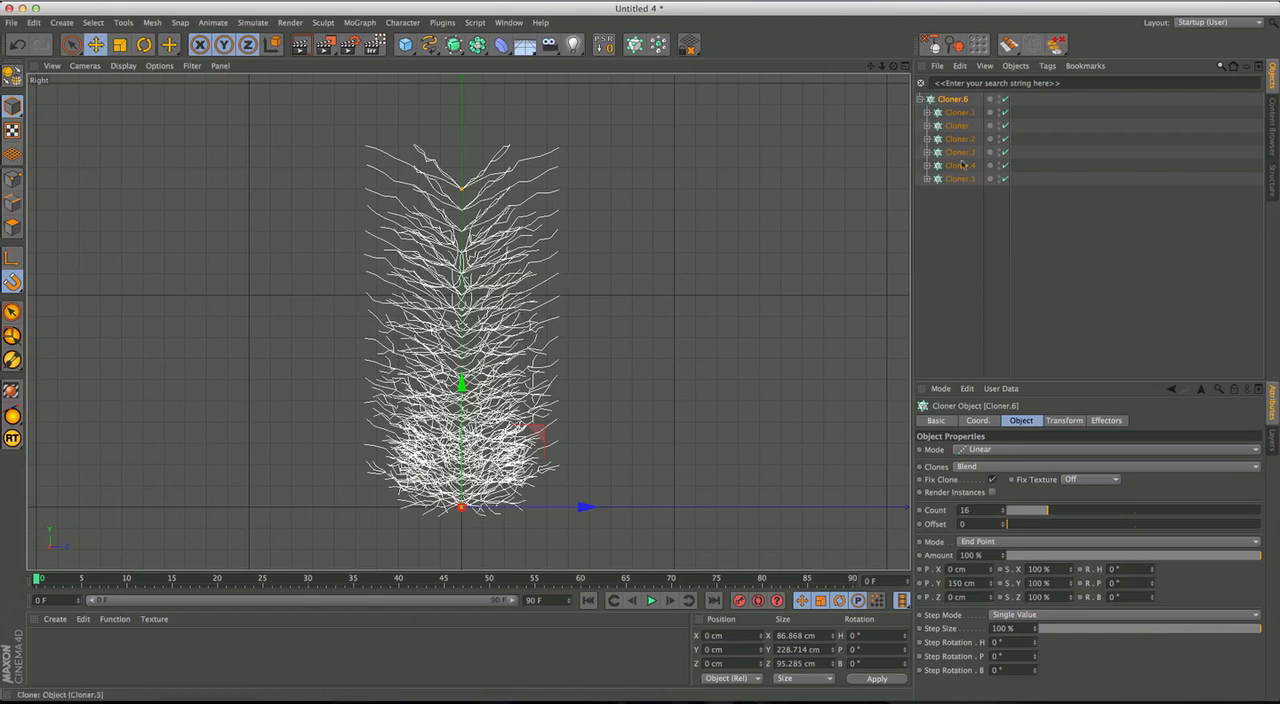
Scale down the nested Cloners Cloner.5, Cloner.4 and Cloner.3 with the Scale tool to narrow the upper part of the tree.
{"action": "left_click", "coordinate": [958, 113]}
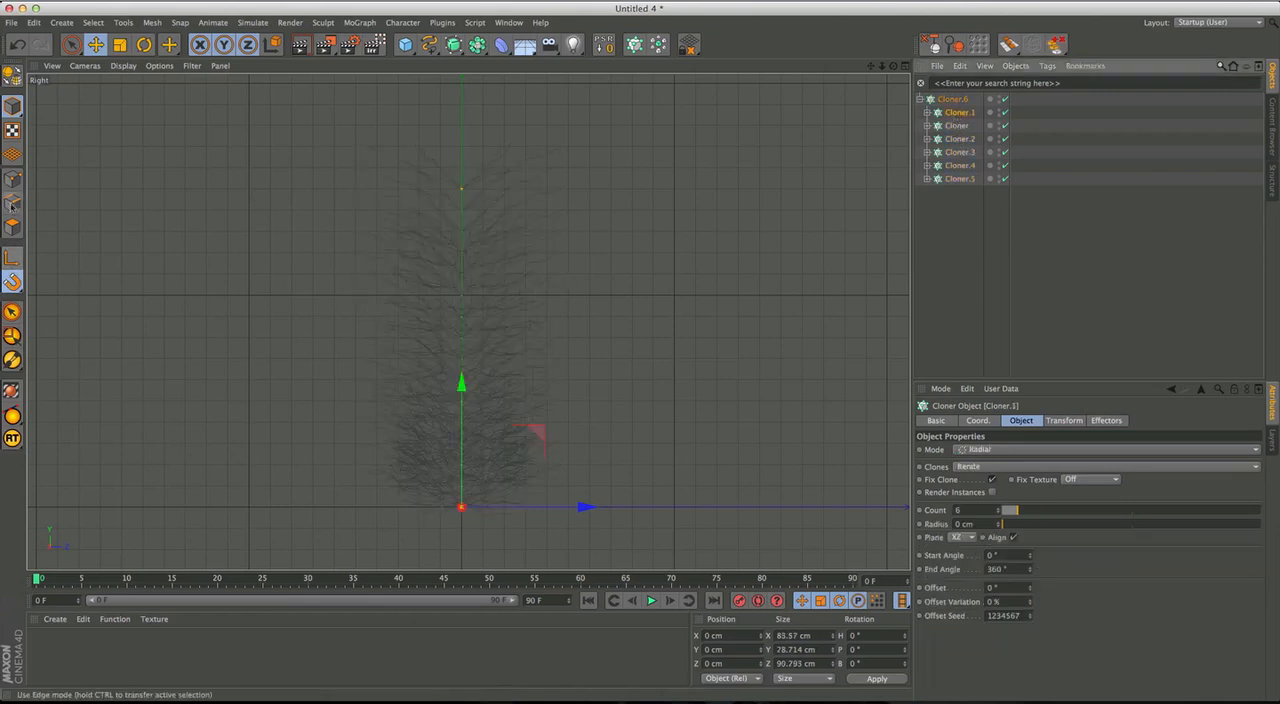
{"action": "left_click", "coordinate": [120, 45]}
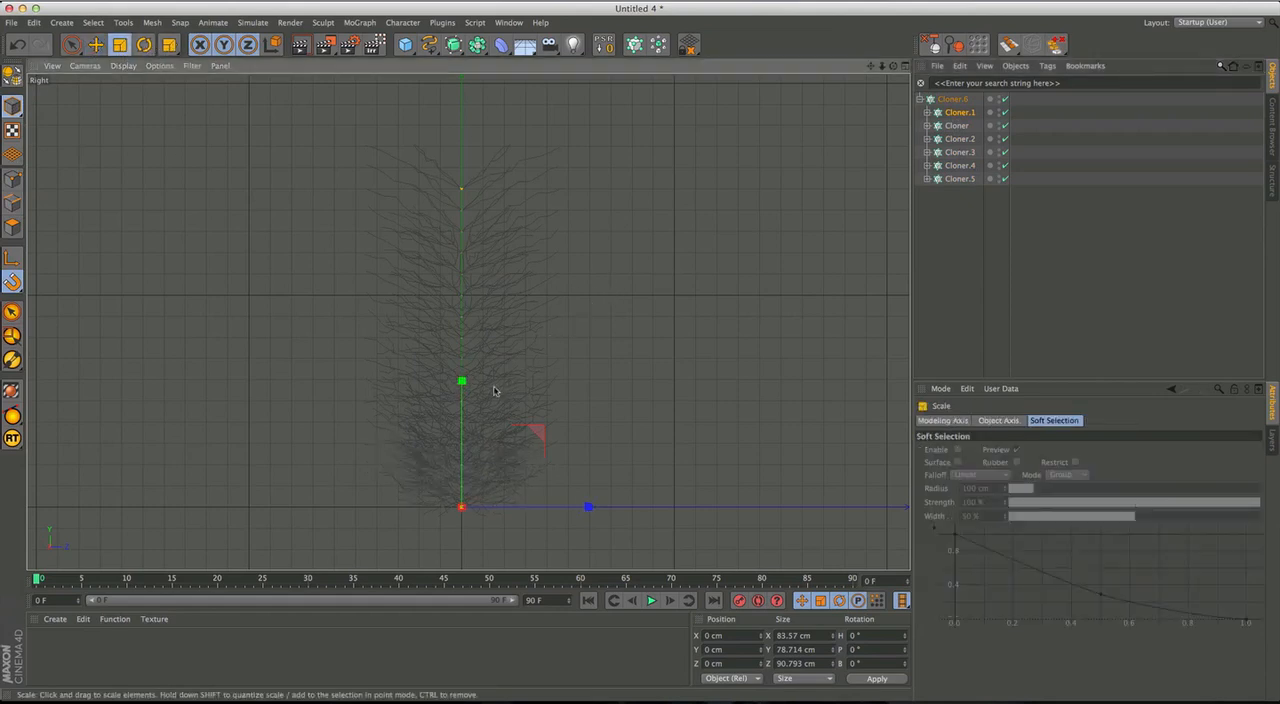
{"action": "left_click", "coordinate": [959, 166]}
{"action": "left_click", "coordinate": [959, 179]}
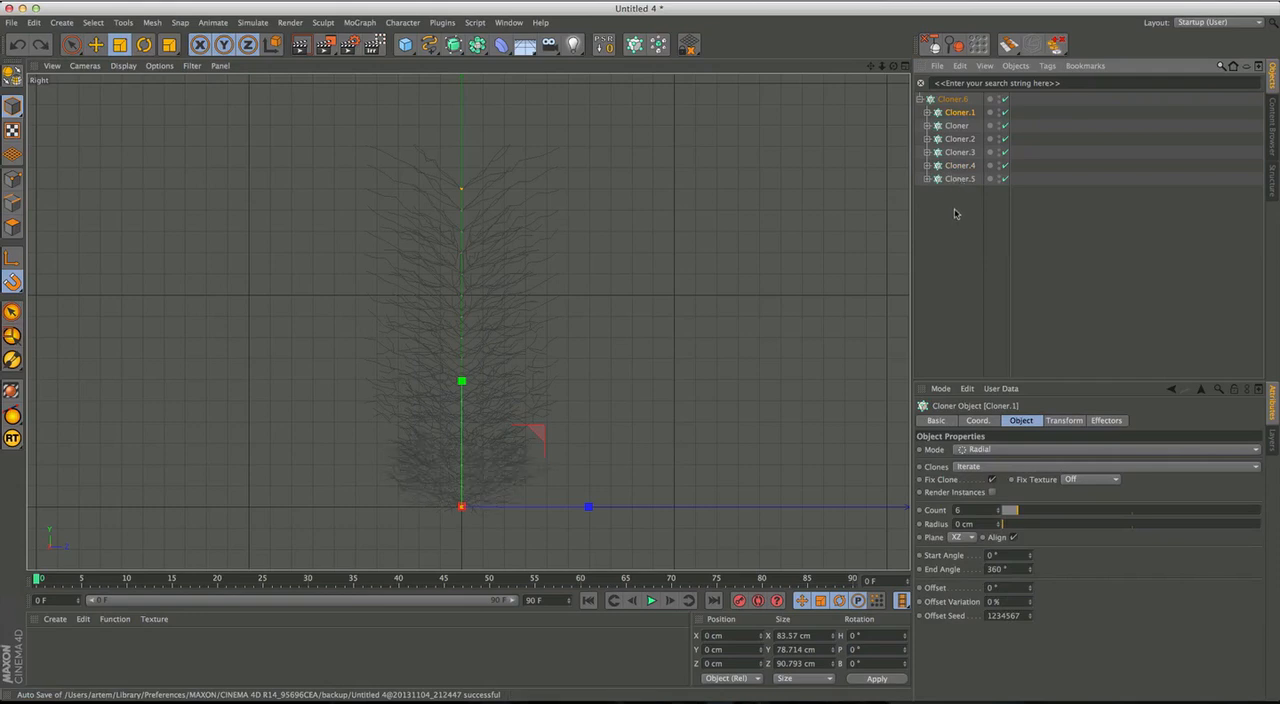
{"action": "left_click", "coordinate": [959, 179]}
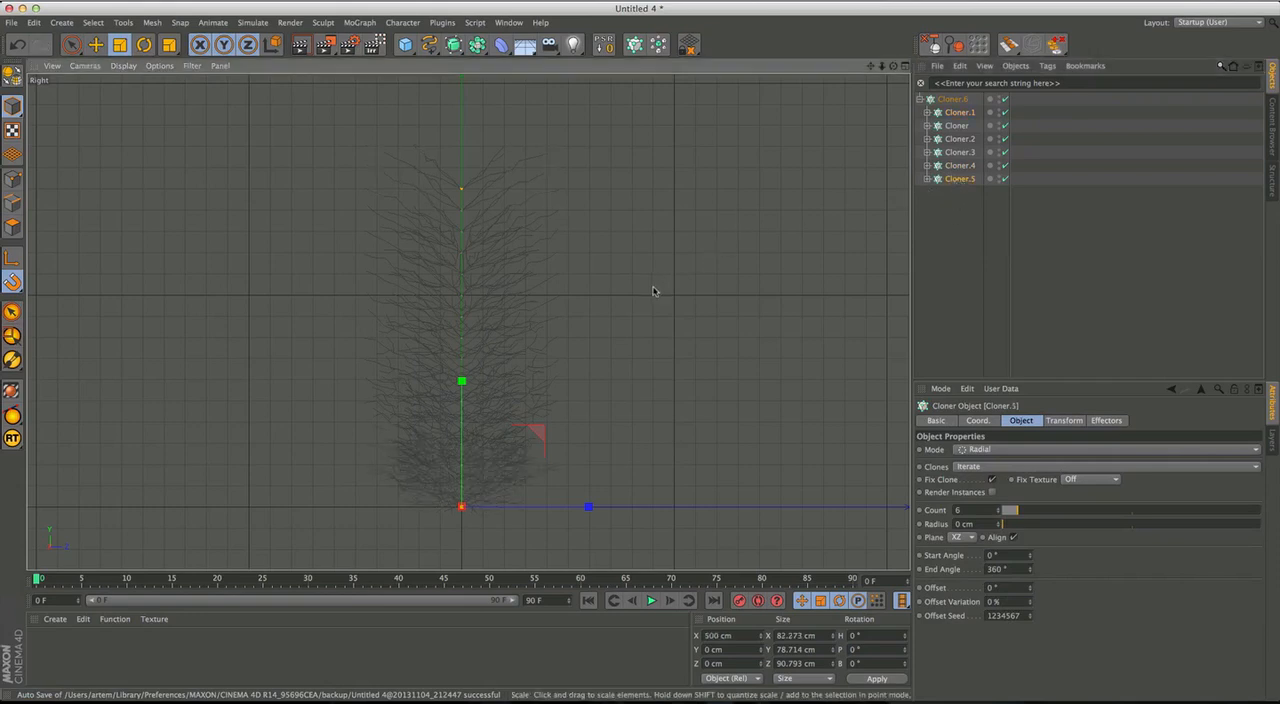
{"action": "left_click", "coordinate": [957, 166]}
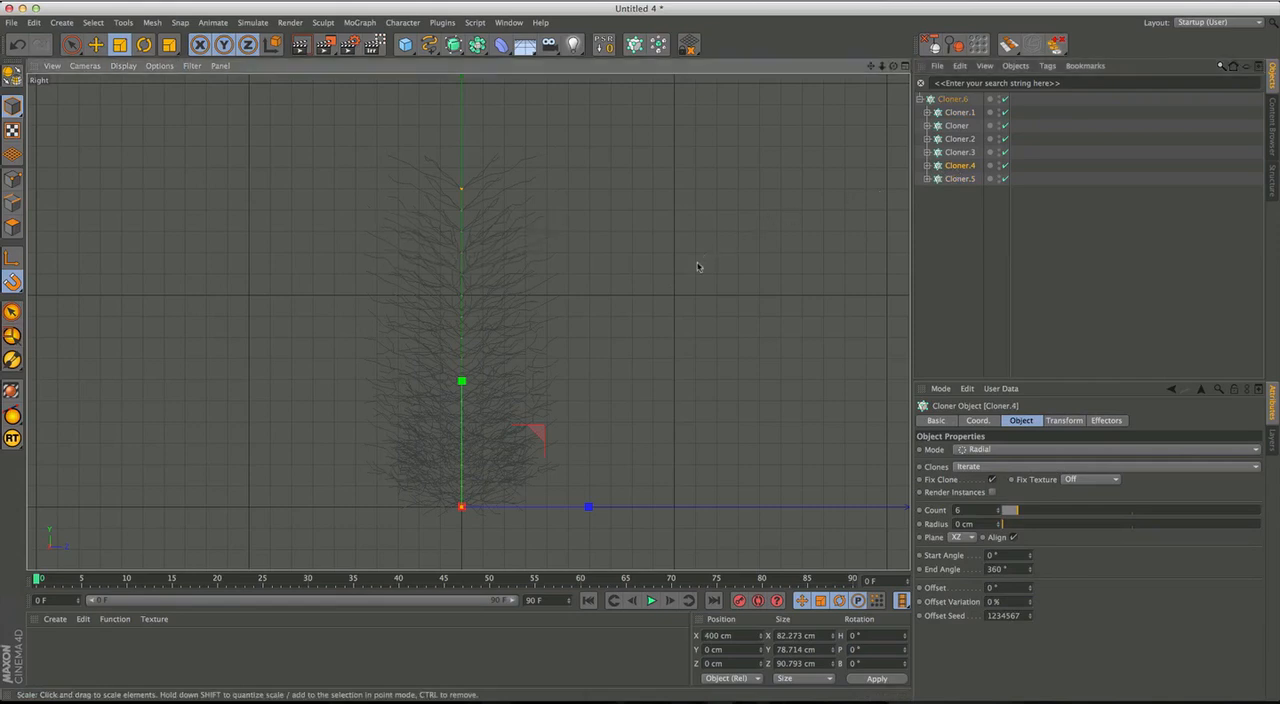
{"action": "left_click", "coordinate": [959, 152]}
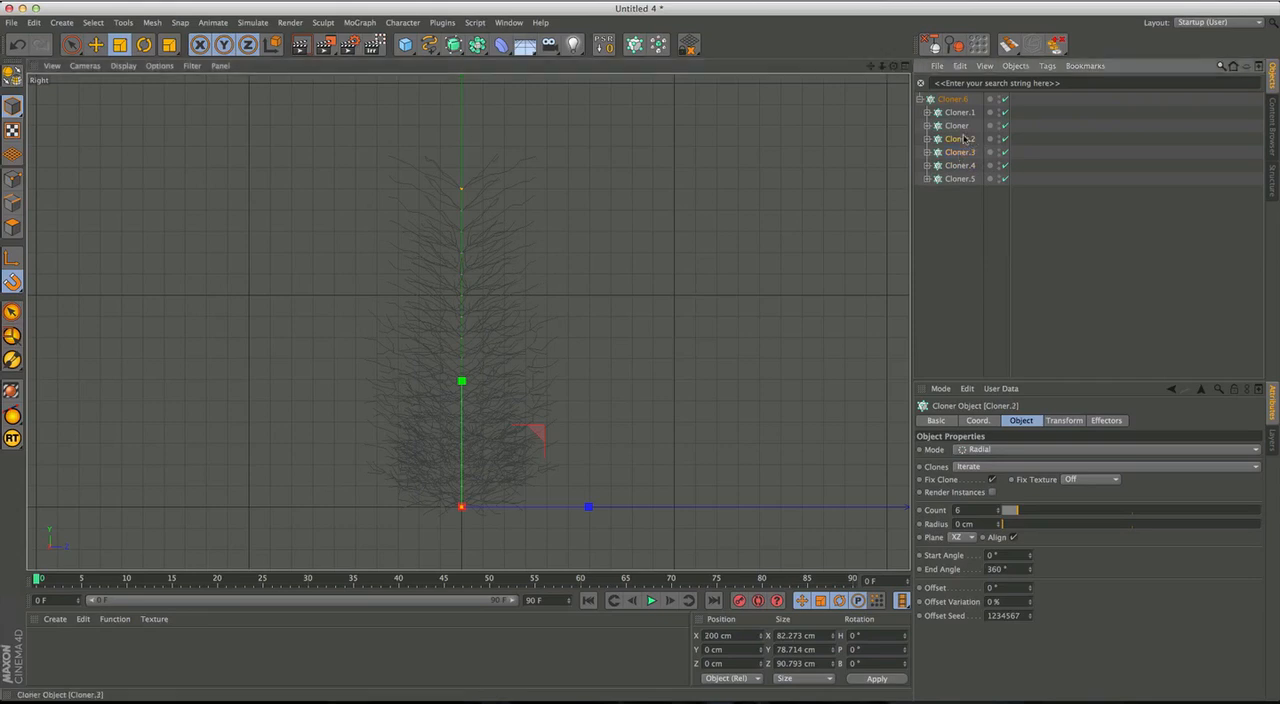
Rescale the nested Cloners in turn from Cloner.5 to Cloner.1 so the tree tapers from a wide base to a narrow top.
{"action": "left_click", "coordinate": [959, 179]}
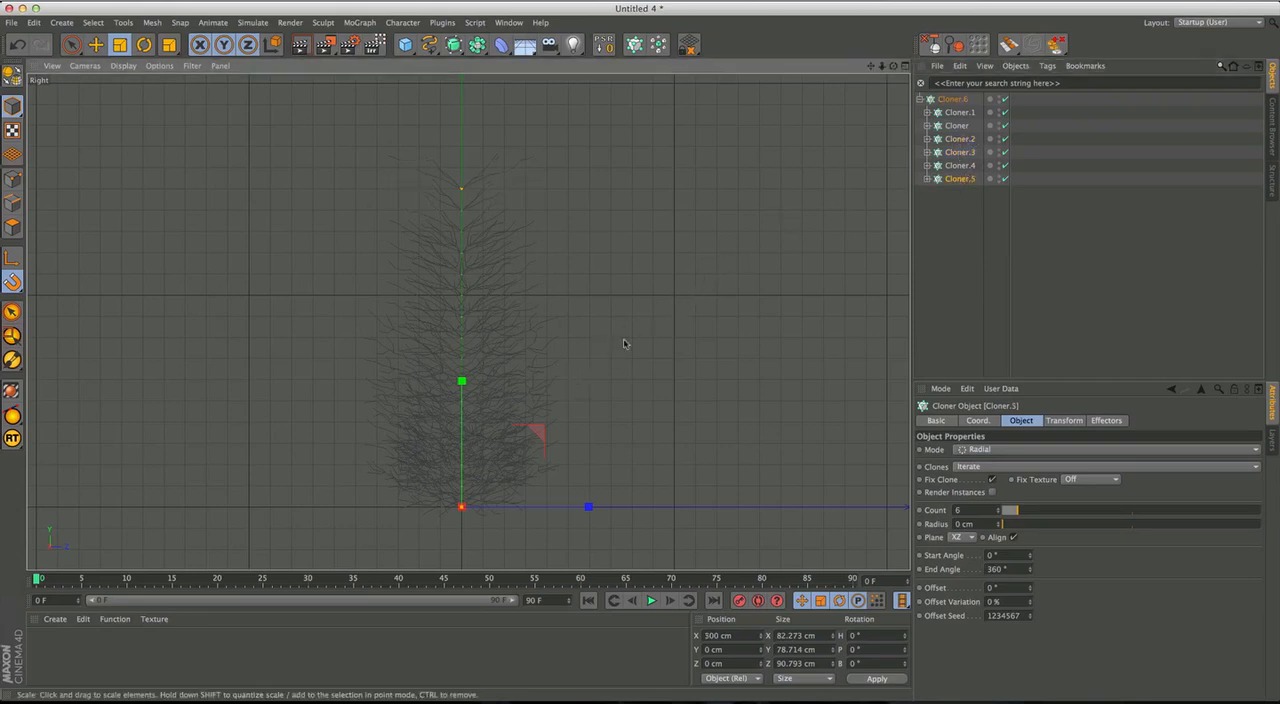
{"action": "left_click", "coordinate": [960, 165]}
{"action": "left_click", "coordinate": [964, 153]}
{"action": "left_click", "coordinate": [966, 139]}
{"action": "left_click", "coordinate": [970, 126]}
{"action": "left_click", "coordinate": [962, 112]}
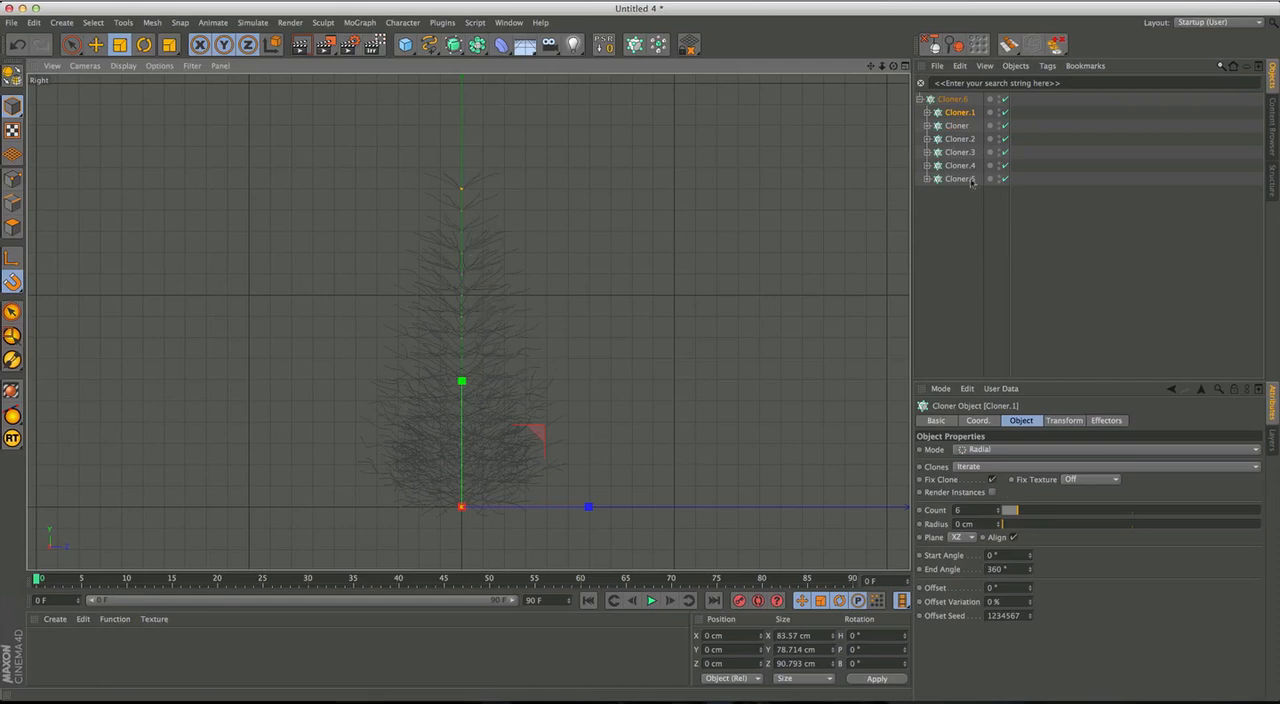
Set the parent Cloner's P.Y end point to 100 cm to shorten the tree.
{"action": "left_click", "coordinate": [958, 100]}
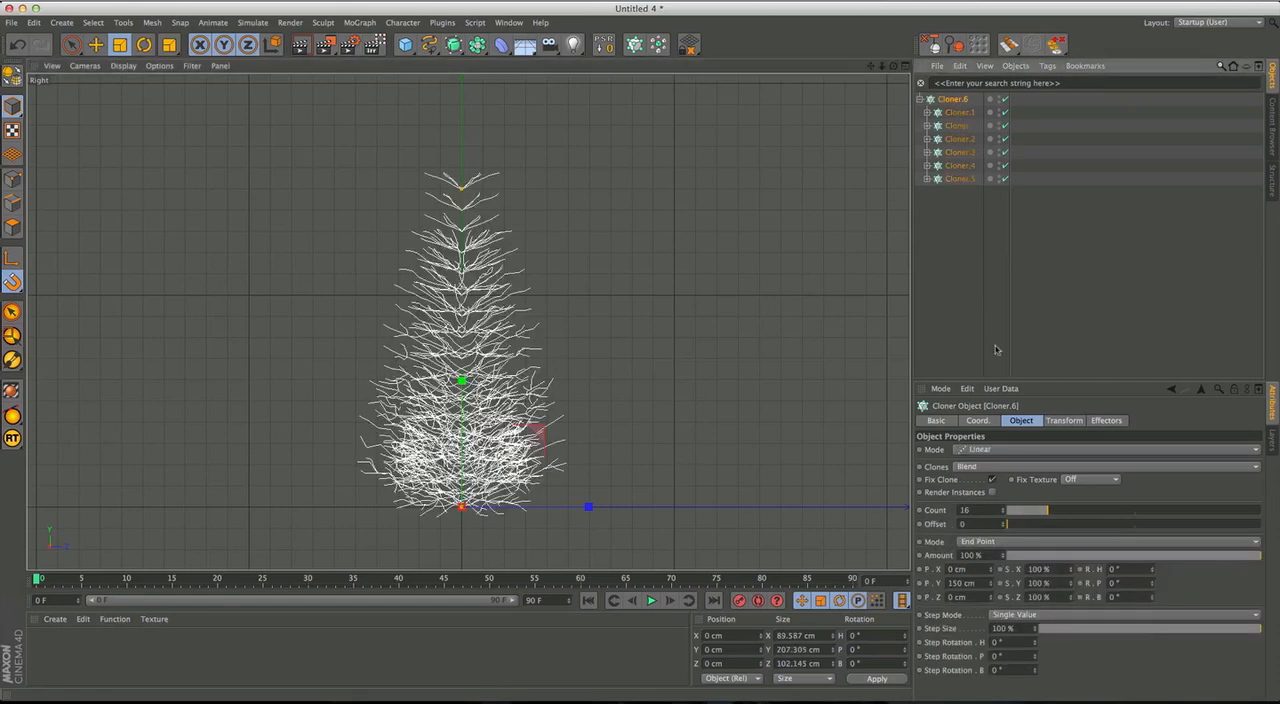
{"action": "left_click", "coordinate": [975, 583]}
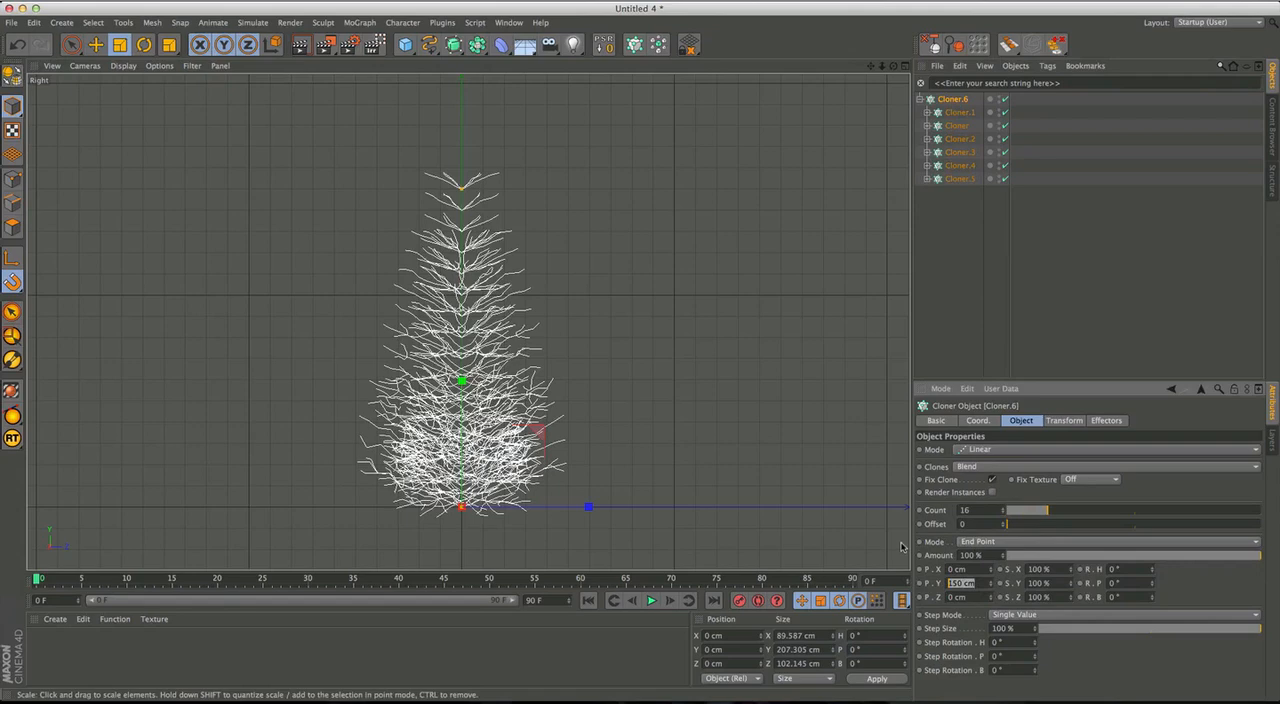
{"action": "type", "text": "100"}
{"action": "key", "text": "Return"}
Examine the shortened tree's silhouette in the Right view, first selected and again with nothing selected.
{"action": "middle_click_drag", "start_coordinate": [497, 477], "coordinate": [510, 465], "text": "alt"}
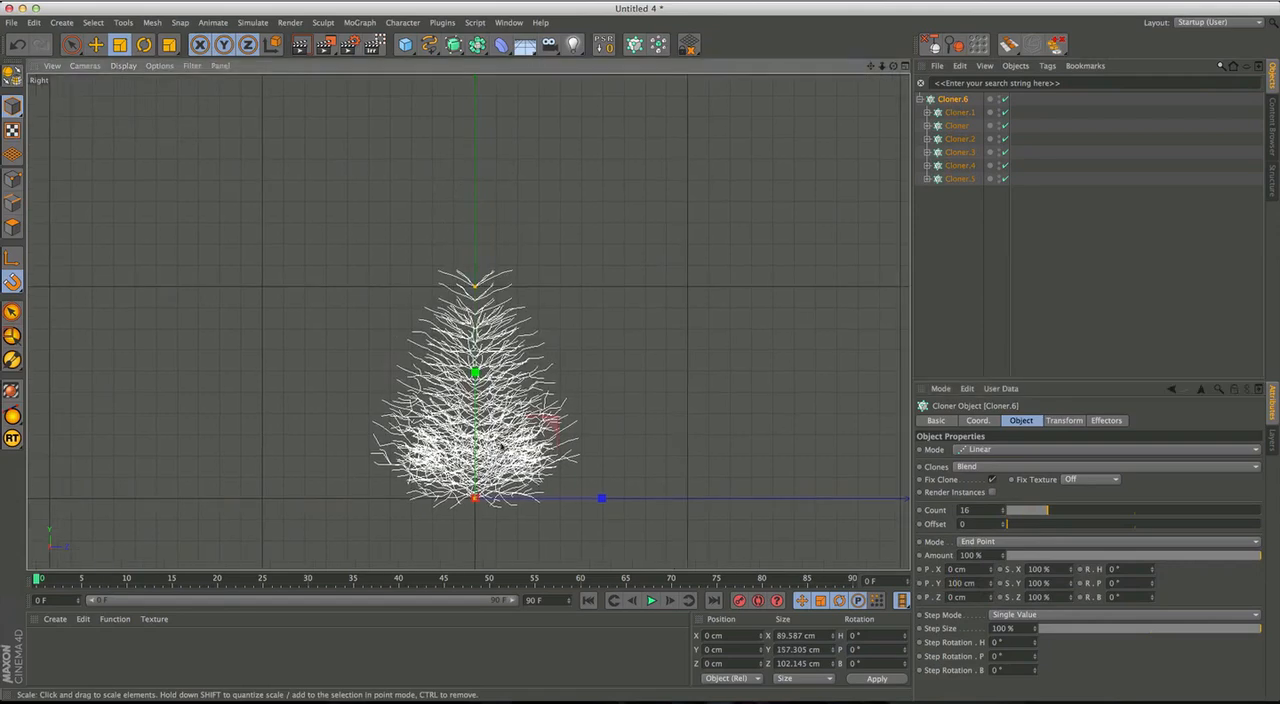
{"action": "right_click_drag", "start_coordinate": [510, 465], "coordinate": [535, 462], "text": "alt"}
{"action": "middle_click_drag", "start_coordinate": [535, 462], "coordinate": [484, 433], "text": "alt"}
{"action": "mouse_move", "coordinate": [484, 433]}
{"action": "left_mouse_down", "text": "alt"}
{"action": "mouse_move", "coordinate": [472, 434]}
{"action": "mouse_move", "coordinate": [483, 432]}
{"action": "left_mouse_up", "text": "alt"}
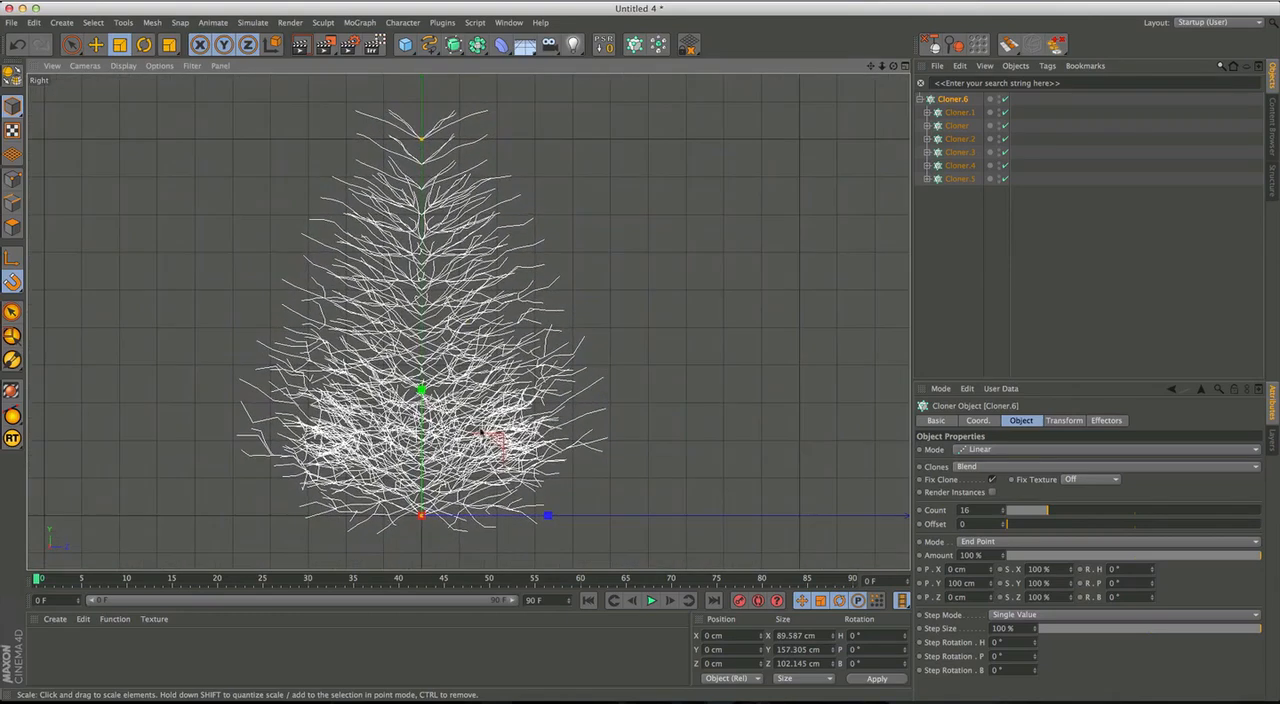
{"action": "middle_click_drag", "start_coordinate": [485, 427], "coordinate": [513, 437], "text": "alt"}
{"action": "right_click_drag", "start_coordinate": [513, 437], "coordinate": [490, 437], "text": "alt"}
{"action": "middle_click_drag", "start_coordinate": [490, 437], "coordinate": [482, 446], "text": "alt"}
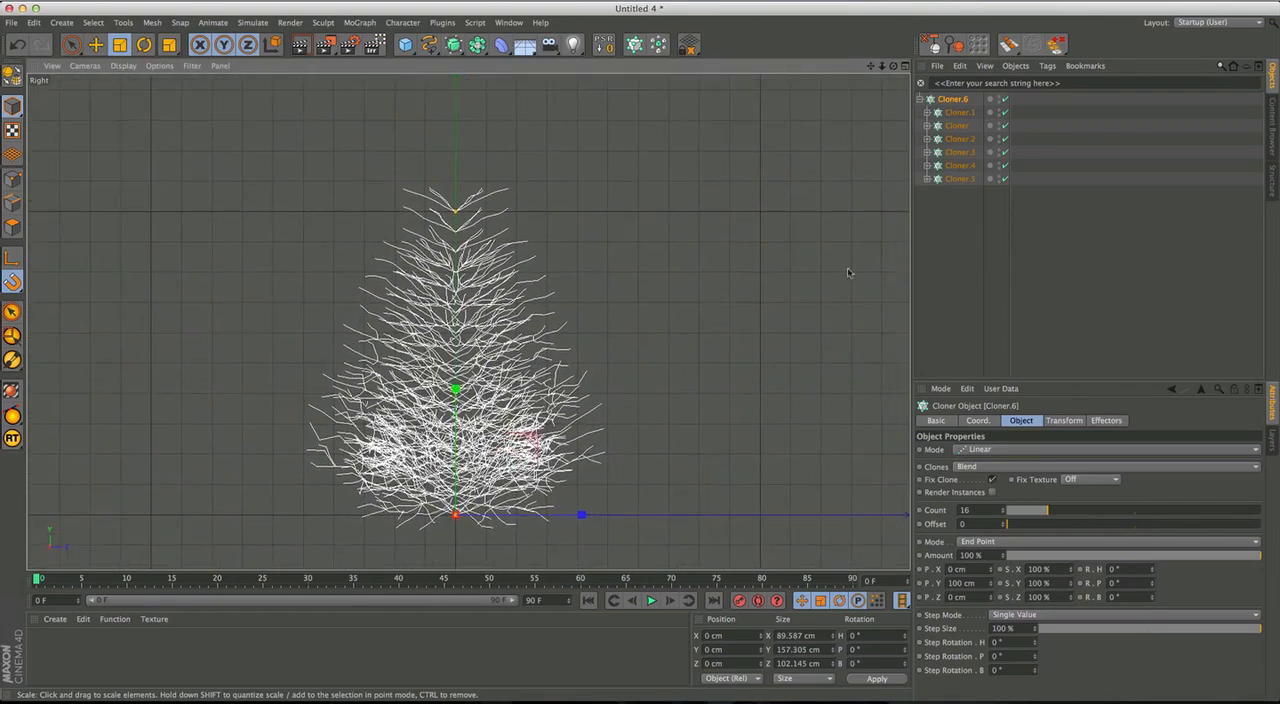
{"action": "left_click", "coordinate": [960, 245]}
{"action": "mouse_move", "coordinate": [484, 423]}
{"action": "right_mouse_down", "text": "alt"}
{"action": "mouse_move", "coordinate": [497, 391]}
{"action": "mouse_move", "coordinate": [497, 419]}
{"action": "right_mouse_up", "text": "alt"}
{"action": "mouse_move", "coordinate": [497, 419]}
{"action": "middle_mouse_down", "text": "alt"}
{"action": "mouse_move", "coordinate": [497, 462]}
{"action": "mouse_move", "coordinate": [508, 403]}
{"action": "middle_mouse_up", "text": "alt"}
{"action": "right_click_drag", "start_coordinate": [508, 403], "coordinate": [497, 416], "text": "alt"}
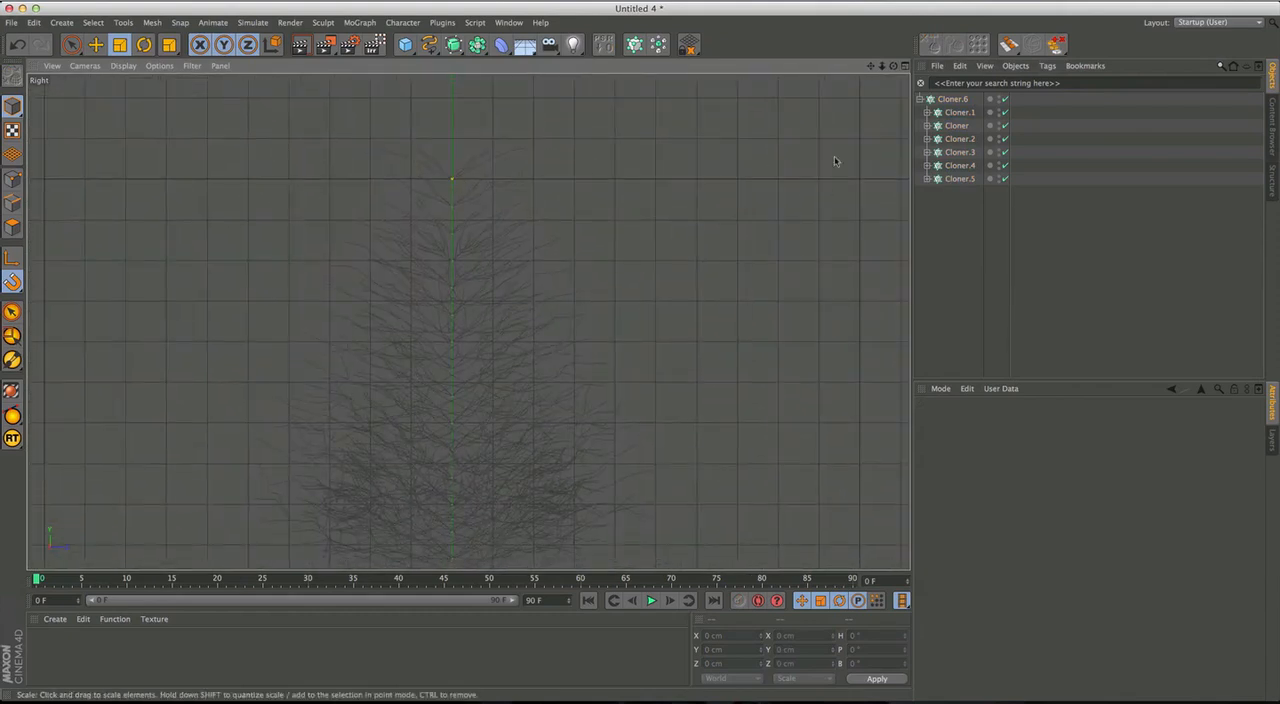
Increase the clone pitch rotation (R.P) of Cloner.5 and Cloner.4 so the treetop branches point more steeply upward.
{"action": "left_click", "coordinate": [958, 179]}
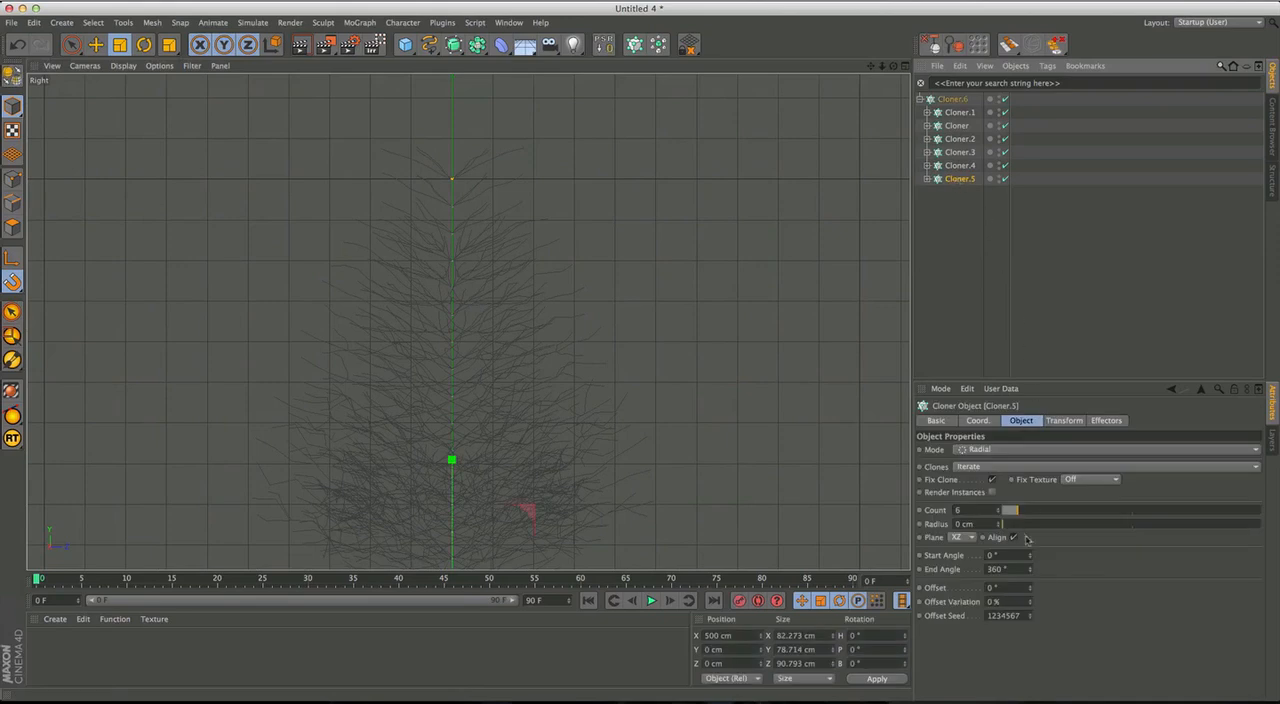
{"action": "left_click", "coordinate": [1066, 421]}
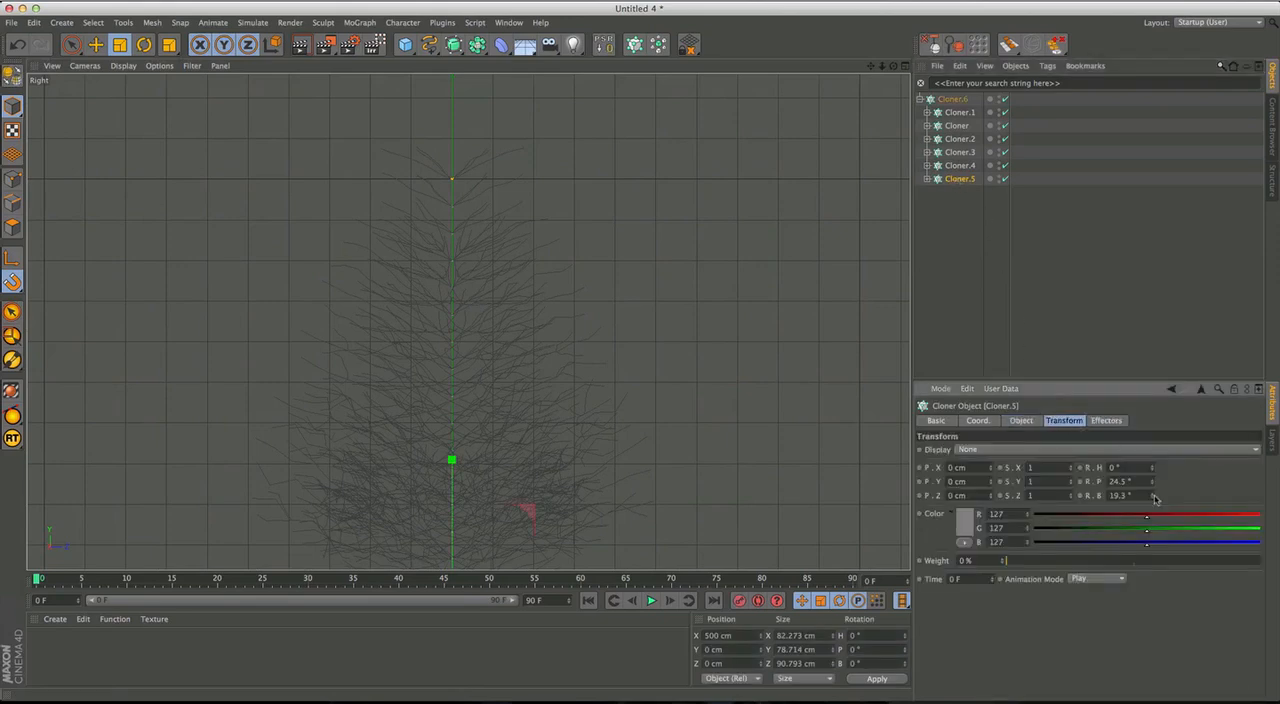
{"action": "left_click_drag", "start_coordinate": [1150, 487], "coordinate": [1153, 491]}
{"action": "left_click_drag", "start_coordinate": [1122, 318], "coordinate": [1093, 240]}
{"action": "left_click", "coordinate": [964, 166]}
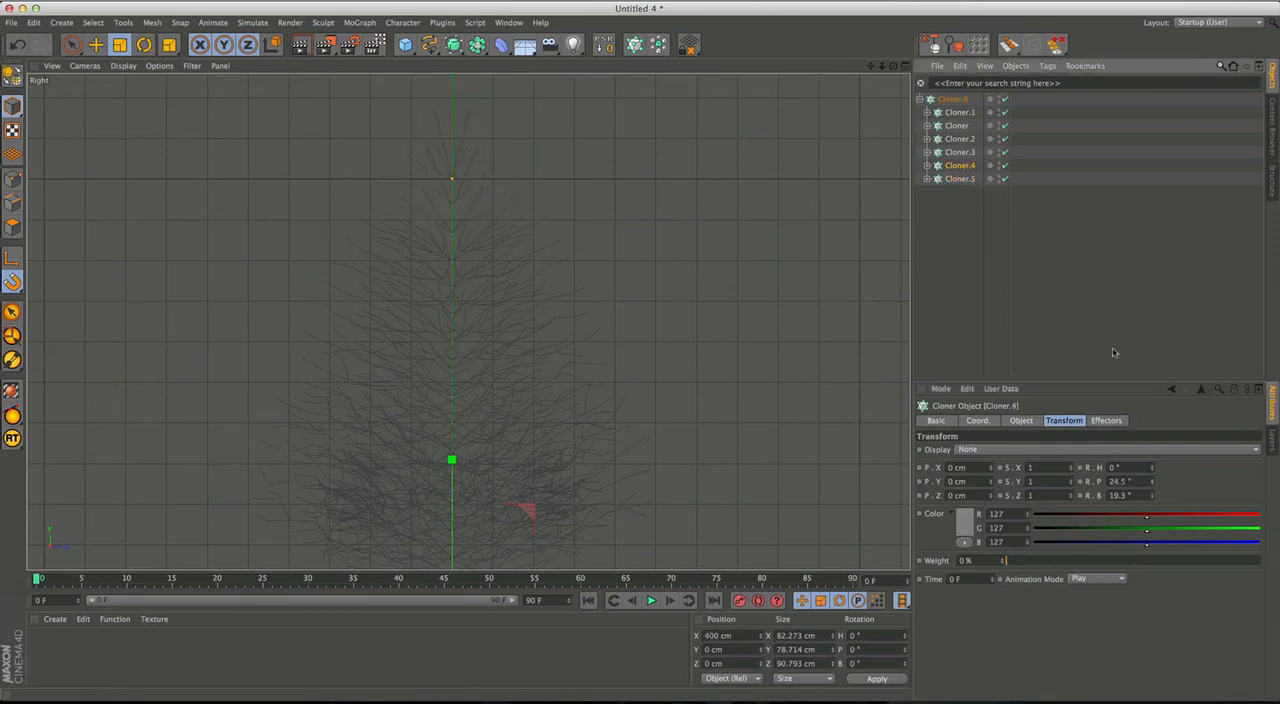
{"action": "left_click", "coordinate": [1154, 479]}
{"action": "left_click_drag", "start_coordinate": [1137, 426], "coordinate": [1115, 309]}
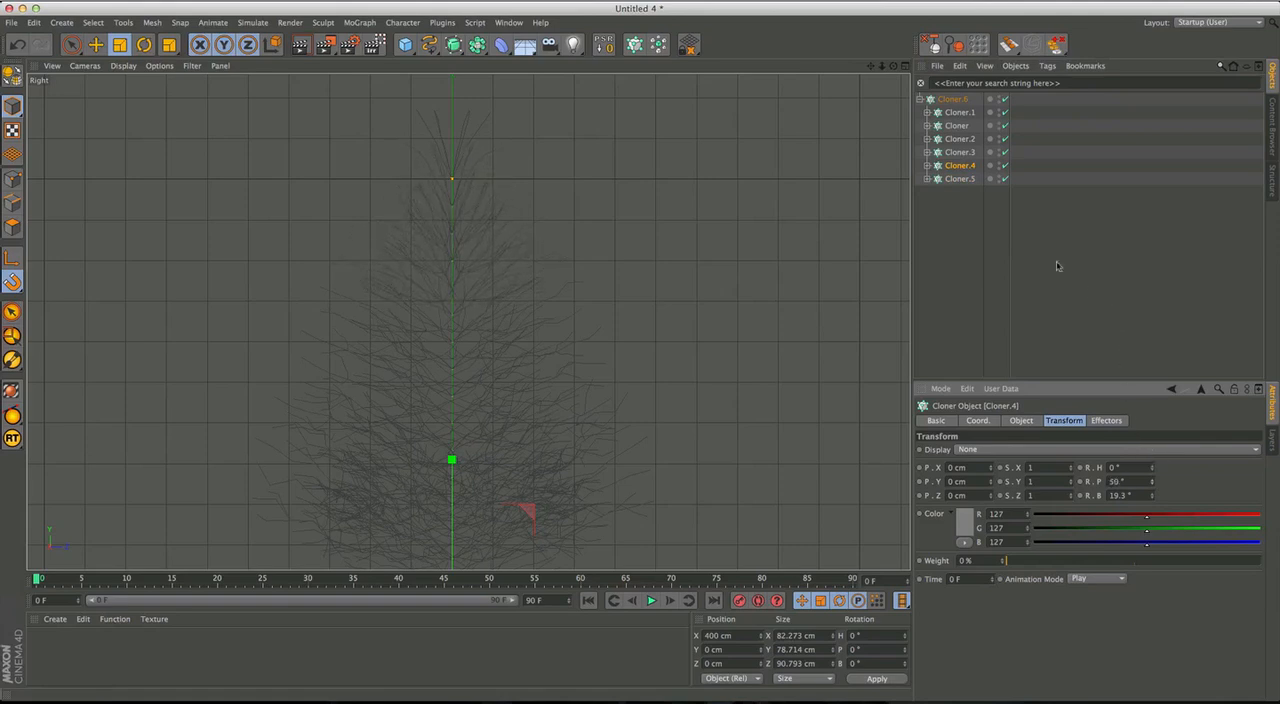
Increase the clone pitch rotation (R.P) of Cloner.3 and raise that of Cloner.2 to about 40.6°.
{"action": "left_click", "coordinate": [960, 152]}
{"action": "left_click_drag", "start_coordinate": [1153, 484], "coordinate": [1147, 435]}
{"action": "key", "text": "Up"}
{"action": "left_click_drag", "start_coordinate": [1152, 482], "coordinate": [1142, 423]}
Raise the clone pitch rotation (R.P) of the nested Cloner named Cloner to about 29.9°.
{"action": "middle_click", "coordinate": [341, 404]}
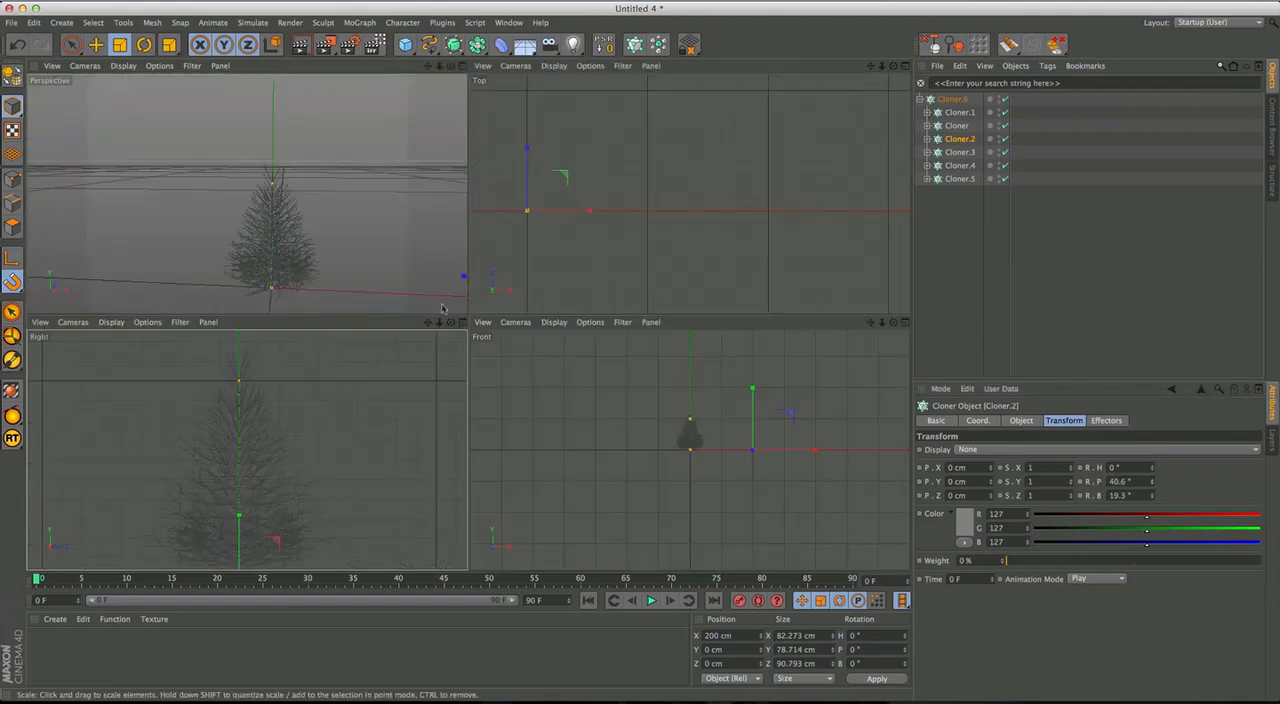
{"action": "left_click", "coordinate": [957, 126]}
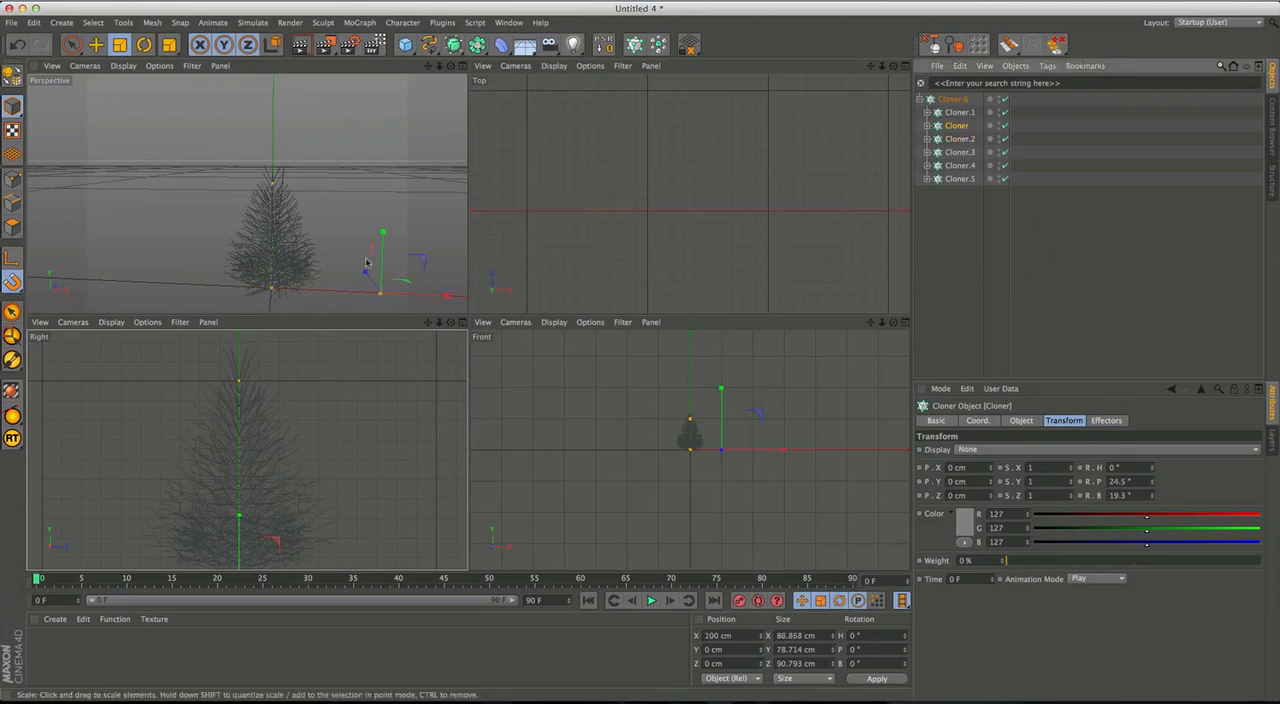
{"action": "left_click_drag", "start_coordinate": [306, 258], "coordinate": [288, 220], "text": "alt"}
{"action": "scroll", "coordinate": [288, 218], "scroll_direction": "up", "scroll_amount": 7}
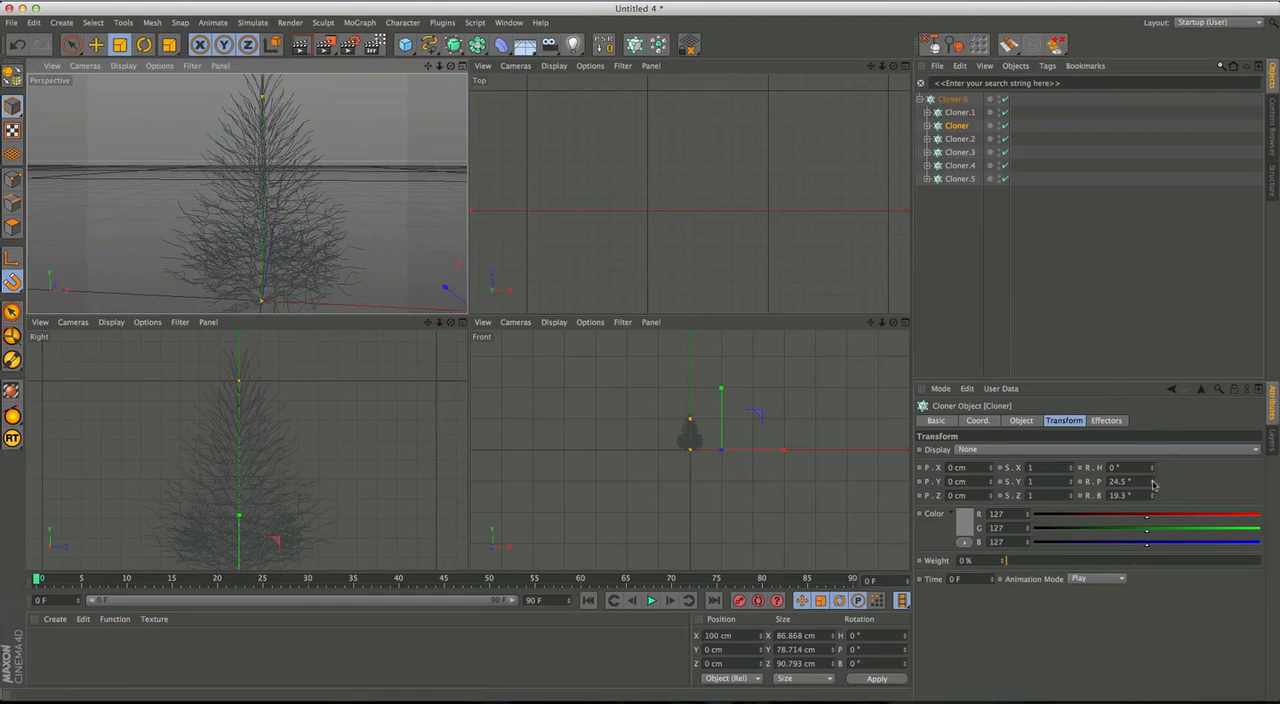
{"action": "left_click_drag", "start_coordinate": [1155, 486], "coordinate": [1155, 473]}
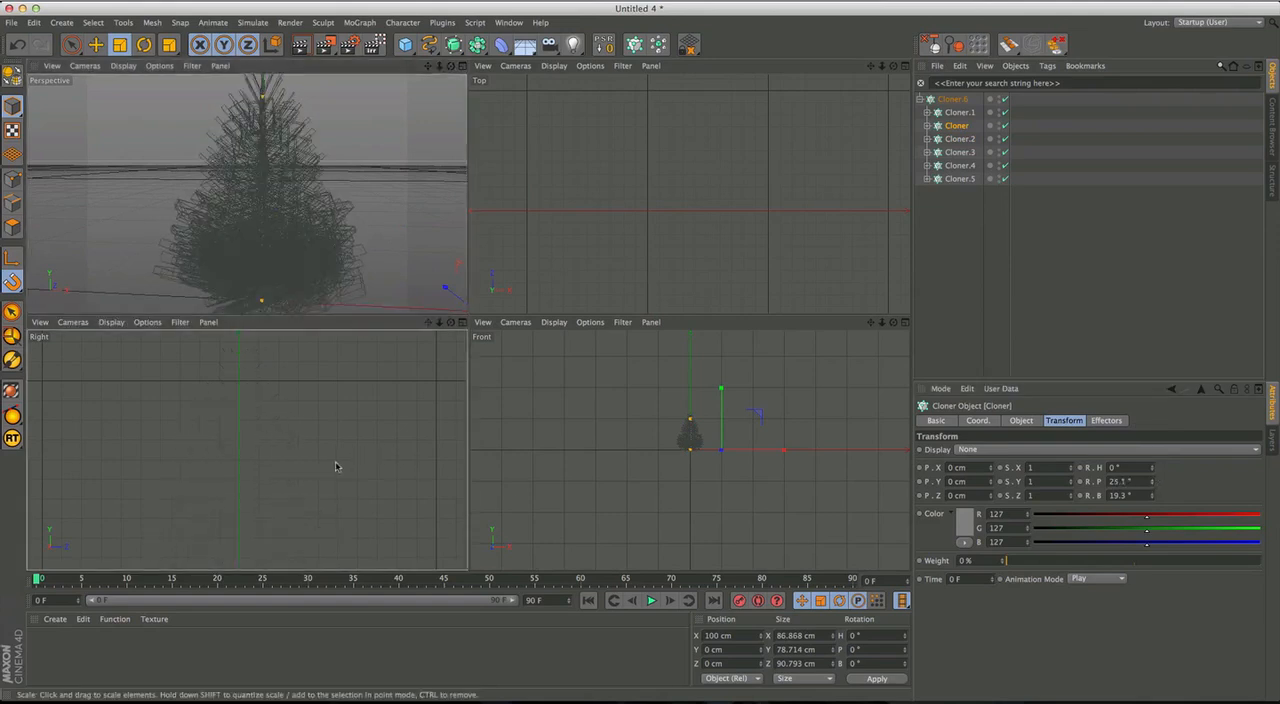
{"action": "middle_click", "coordinate": [338, 463]}
{"action": "middle_click_drag", "start_coordinate": [487, 406], "coordinate": [468, 320], "text": "alt"}
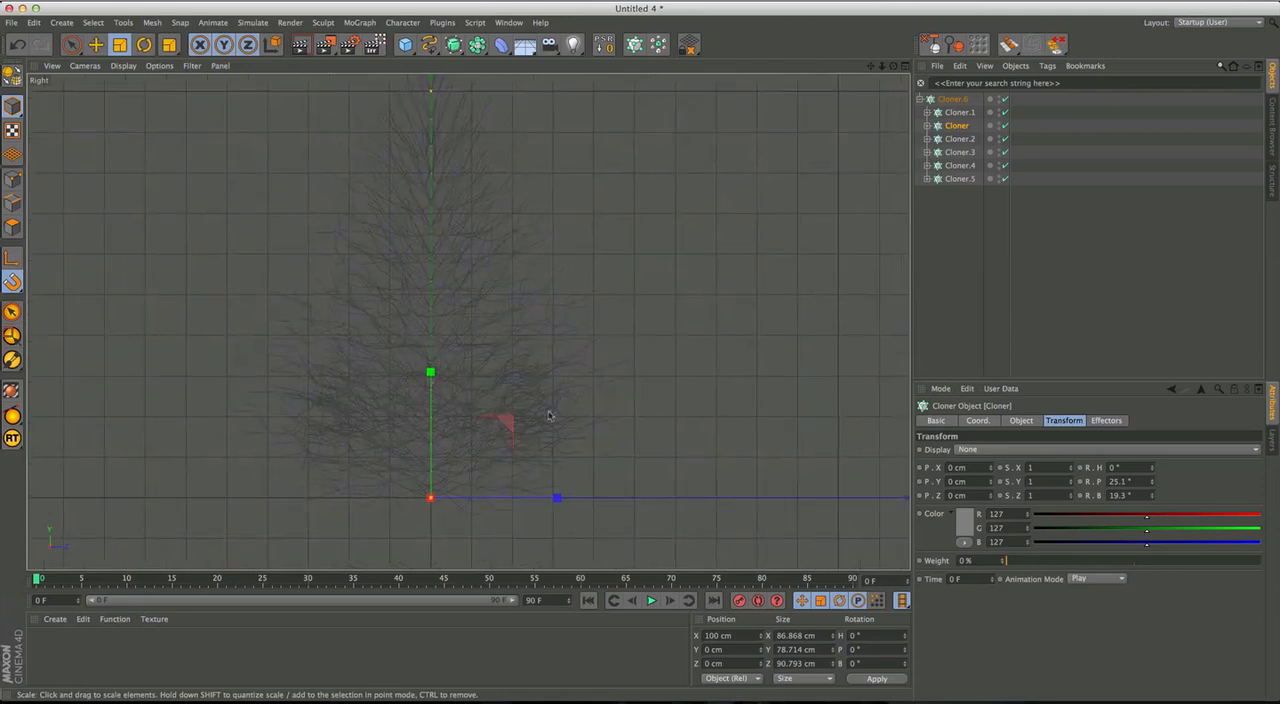
{"action": "left_click_drag", "start_coordinate": [1153, 479], "coordinate": [1149, 455]}
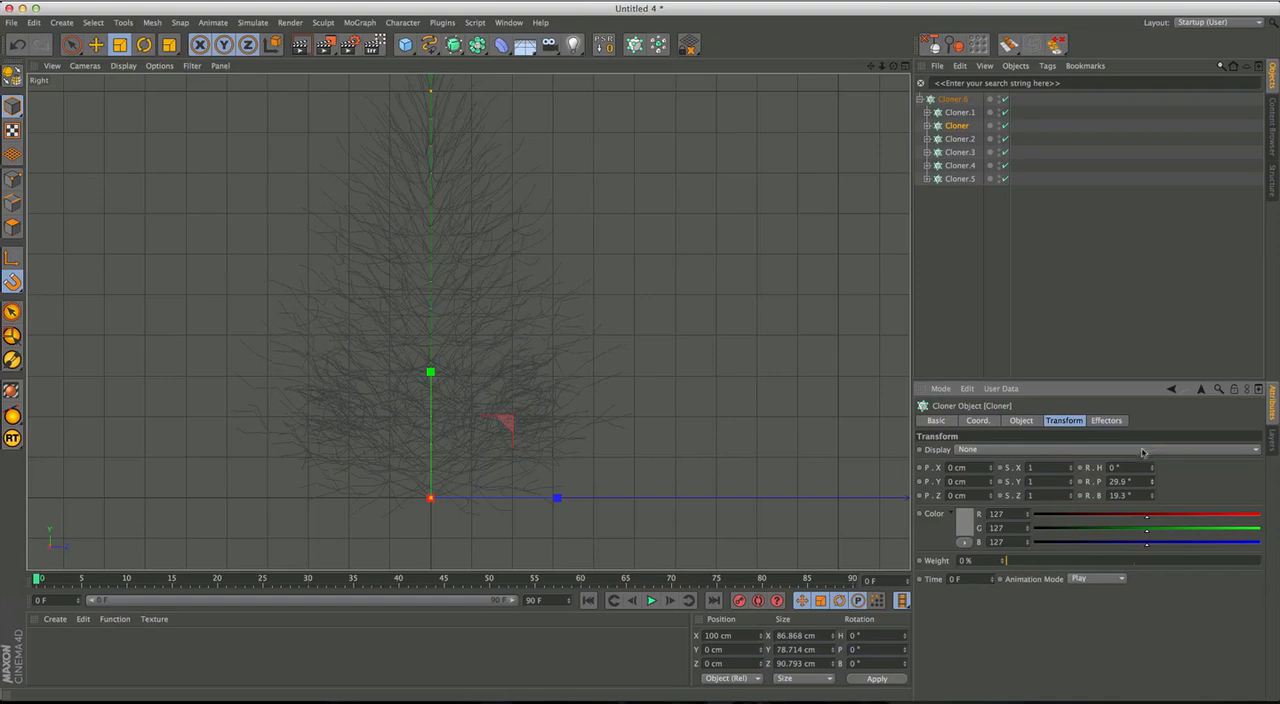
Examine the tree's upturned branches in the full perspective view, up close and from several angles.
{"action": "middle_click", "coordinate": [455, 355]}
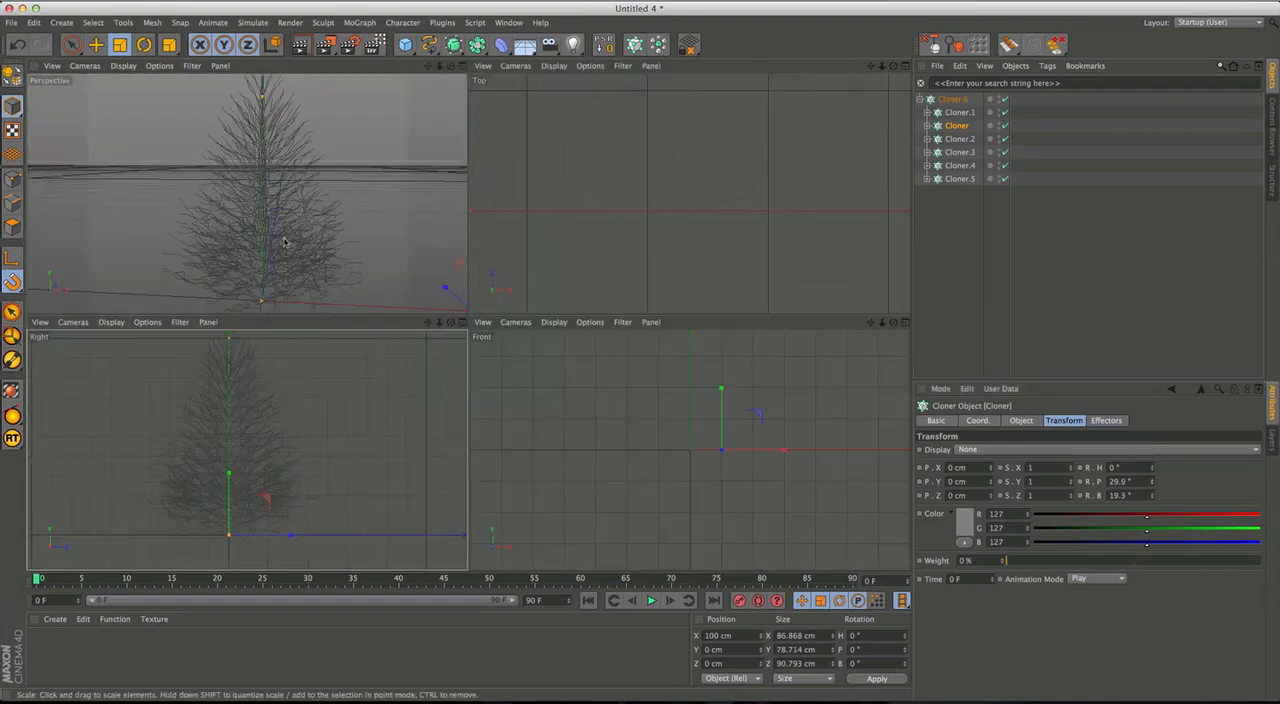
{"action": "middle_click", "coordinate": [295, 246]}
{"action": "left_click_drag", "start_coordinate": [513, 384], "coordinate": [578, 368], "text": "alt"}
{"action": "right_click_drag", "start_coordinate": [451, 331], "coordinate": [493, 287], "text": "alt"}
{"action": "left_click_drag", "start_coordinate": [493, 287], "coordinate": [658, 239], "text": "alt"}
{"action": "middle_click_drag", "start_coordinate": [661, 234], "coordinate": [641, 264], "text": "alt"}
{"action": "left_click_drag", "start_coordinate": [640, 263], "coordinate": [589, 347], "text": "alt"}
{"action": "left_click_drag", "start_coordinate": [522, 400], "coordinate": [661, 347], "text": "alt"}
{"action": "left_click_drag", "start_coordinate": [543, 340], "coordinate": [642, 362], "text": "alt"}
{"action": "left_click_drag", "start_coordinate": [543, 346], "coordinate": [539, 337], "text": "alt"}
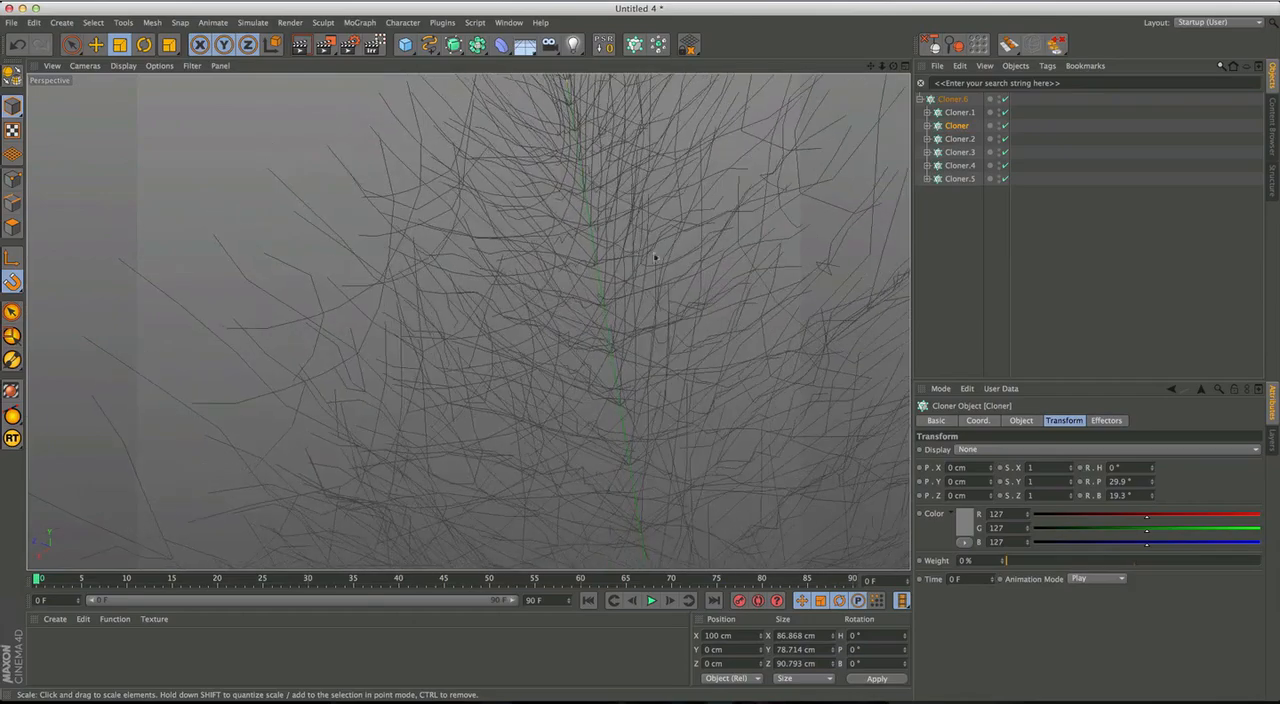
Select the parent Cloner to inspect the highlighted tree inside and out, and return to the Right view with nothing selected.
{"action": "left_click", "coordinate": [953, 99]}
{"action": "left_click_drag", "start_coordinate": [498, 338], "coordinate": [472, 370], "text": "alt"}
{"action": "left_click_drag", "start_coordinate": [522, 333], "coordinate": [431, 321], "text": "alt"}
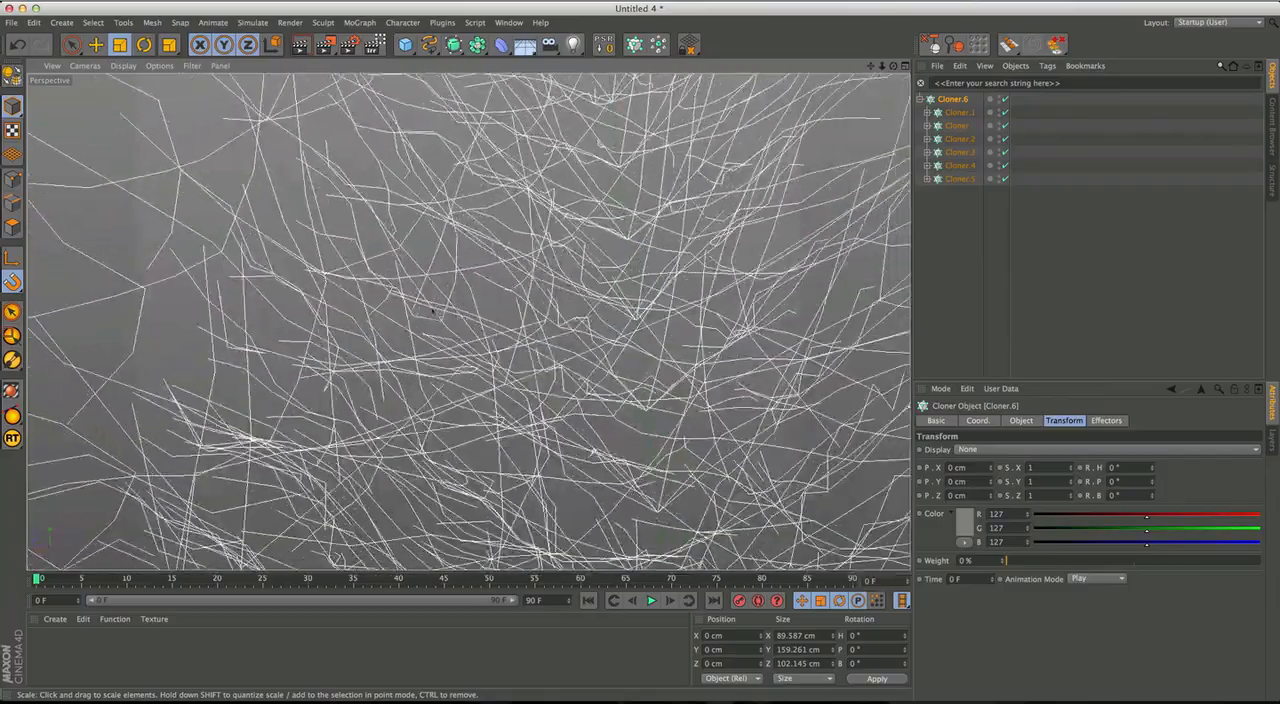
{"action": "left_click_drag", "start_coordinate": [441, 316], "coordinate": [561, 392], "text": "alt"}
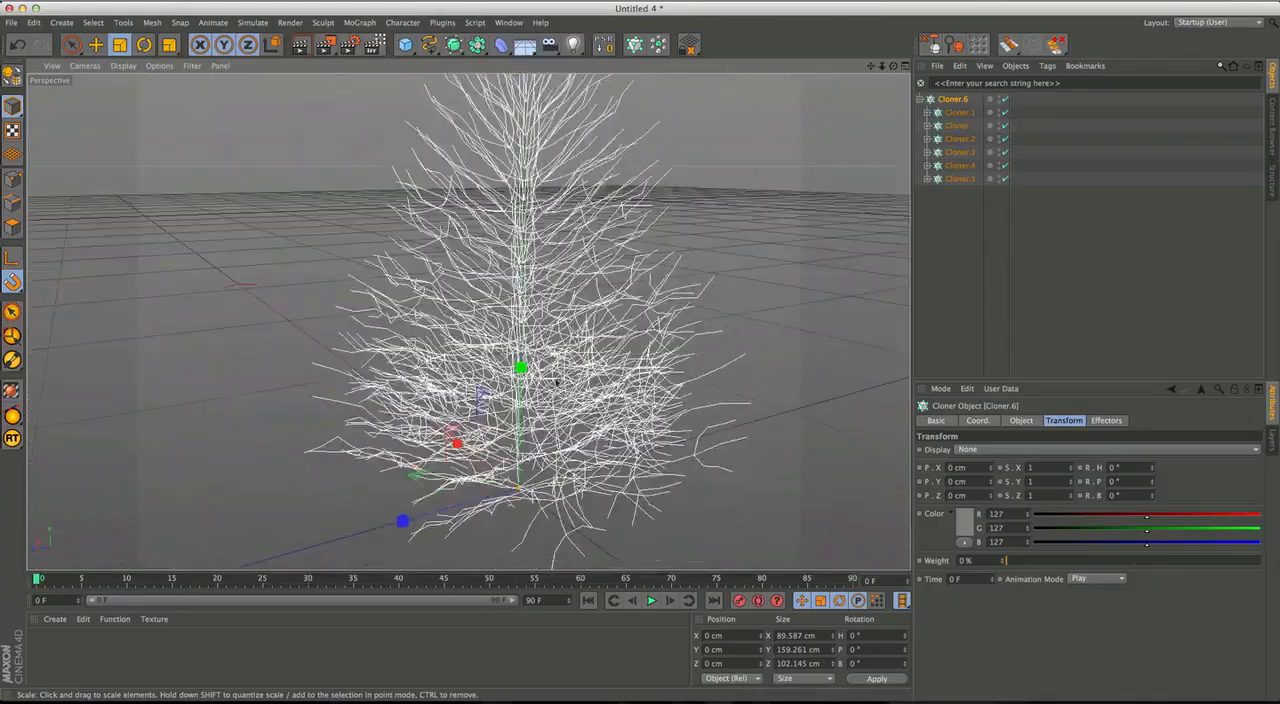
{"action": "right_click_drag", "start_coordinate": [561, 392], "coordinate": [522, 380], "text": "alt"}
{"action": "middle_click_drag", "start_coordinate": [540, 340], "coordinate": [508, 409], "text": "alt"}
{"action": "left_click", "coordinate": [942, 231]}
{"action": "left_click_drag", "start_coordinate": [714, 309], "coordinate": [504, 389], "text": "alt"}
{"action": "middle_click", "coordinate": [504, 389]}
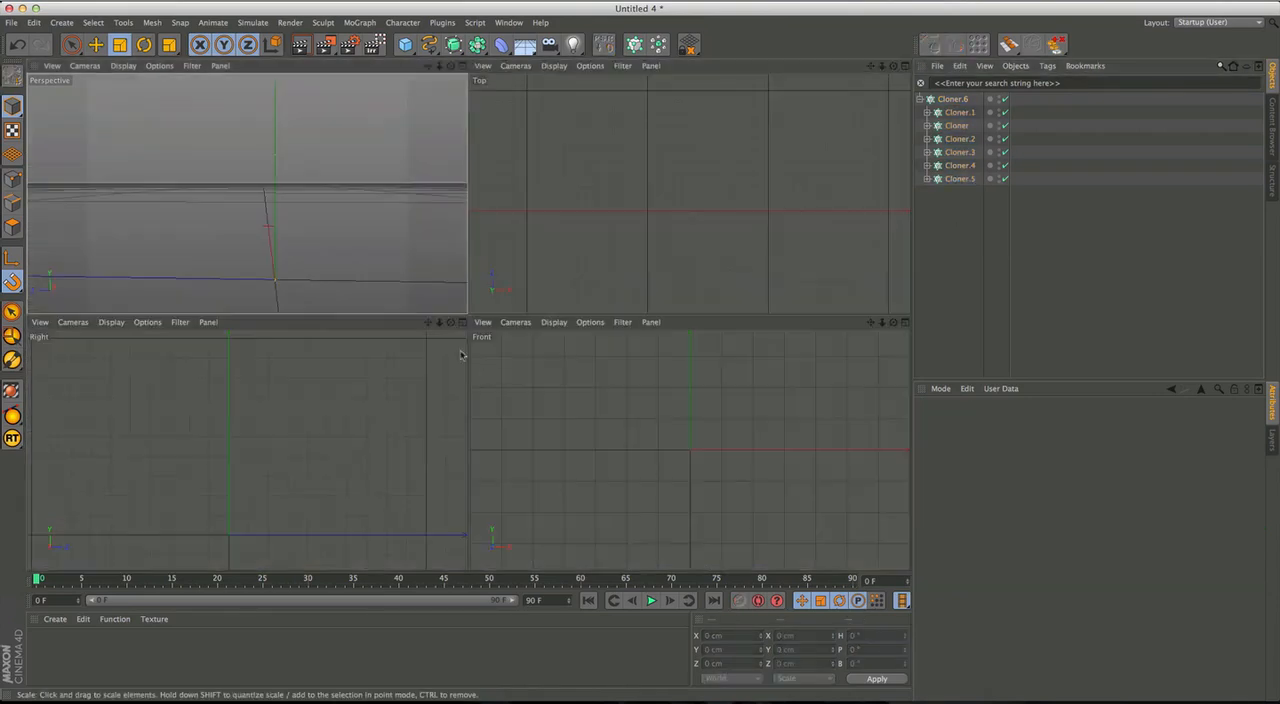
{"action": "middle_click", "coordinate": [304, 442]}
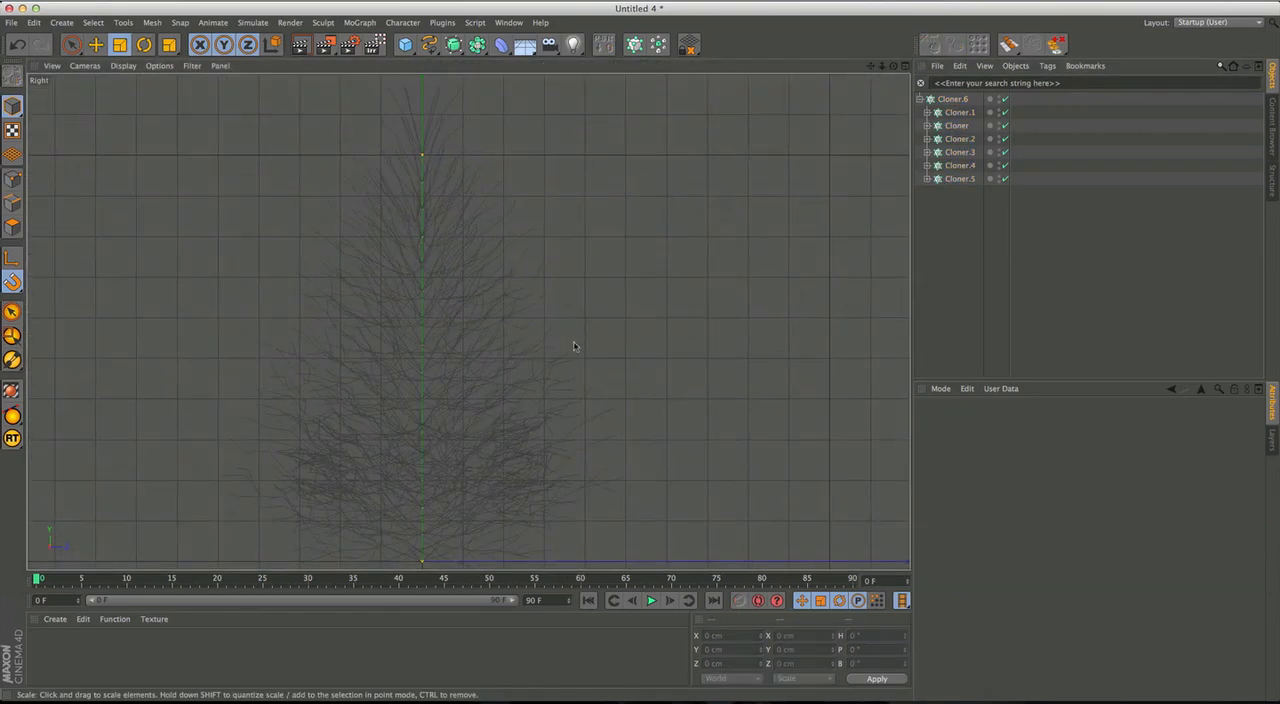
Select the parent Cloner and examine the vertical spacing of the tree's branch layers up close in the Right view.
{"action": "left_click", "coordinate": [952, 99]}
{"action": "middle_click_drag", "start_coordinate": [654, 307], "coordinate": [617, 343], "text": "alt"}
{"action": "scroll", "coordinate": [575, 394], "scroll_direction": "up", "scroll_amount": 5}
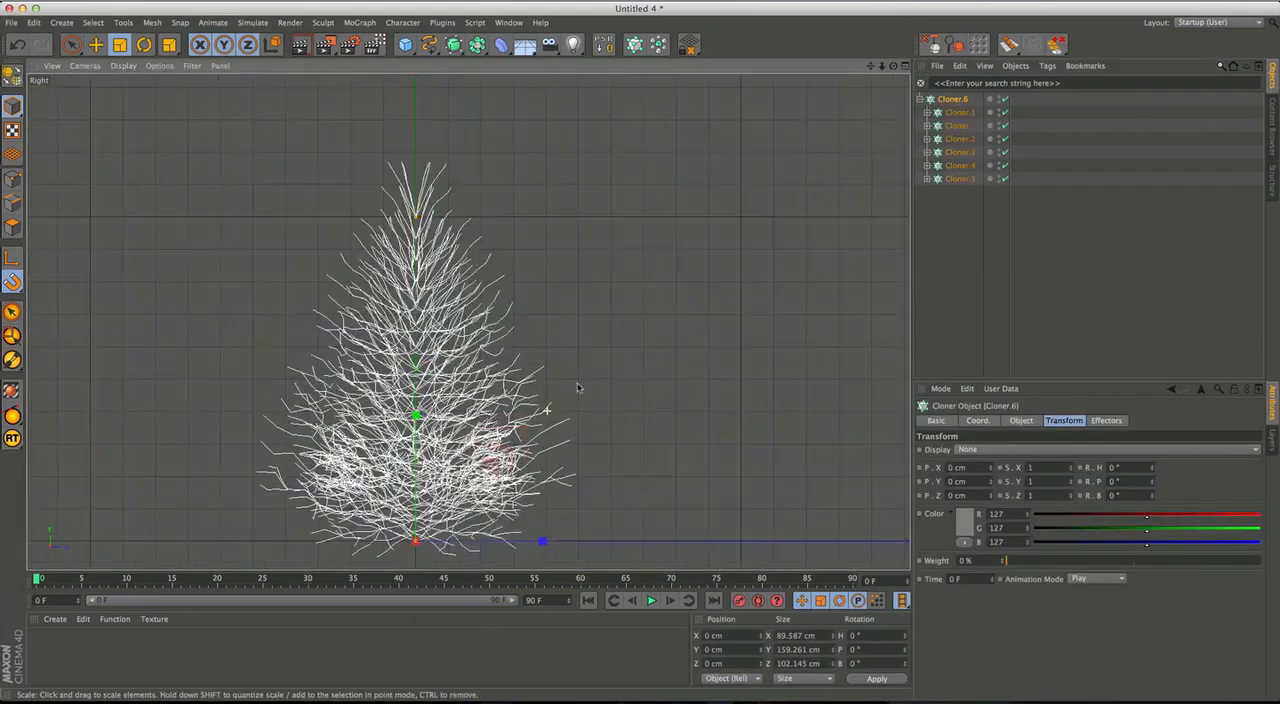
{"action": "middle_click_drag", "start_coordinate": [564, 401], "coordinate": [609, 353], "text": "alt"}
{"action": "middle_click_drag", "start_coordinate": [474, 418], "coordinate": [489, 438], "text": "alt"}
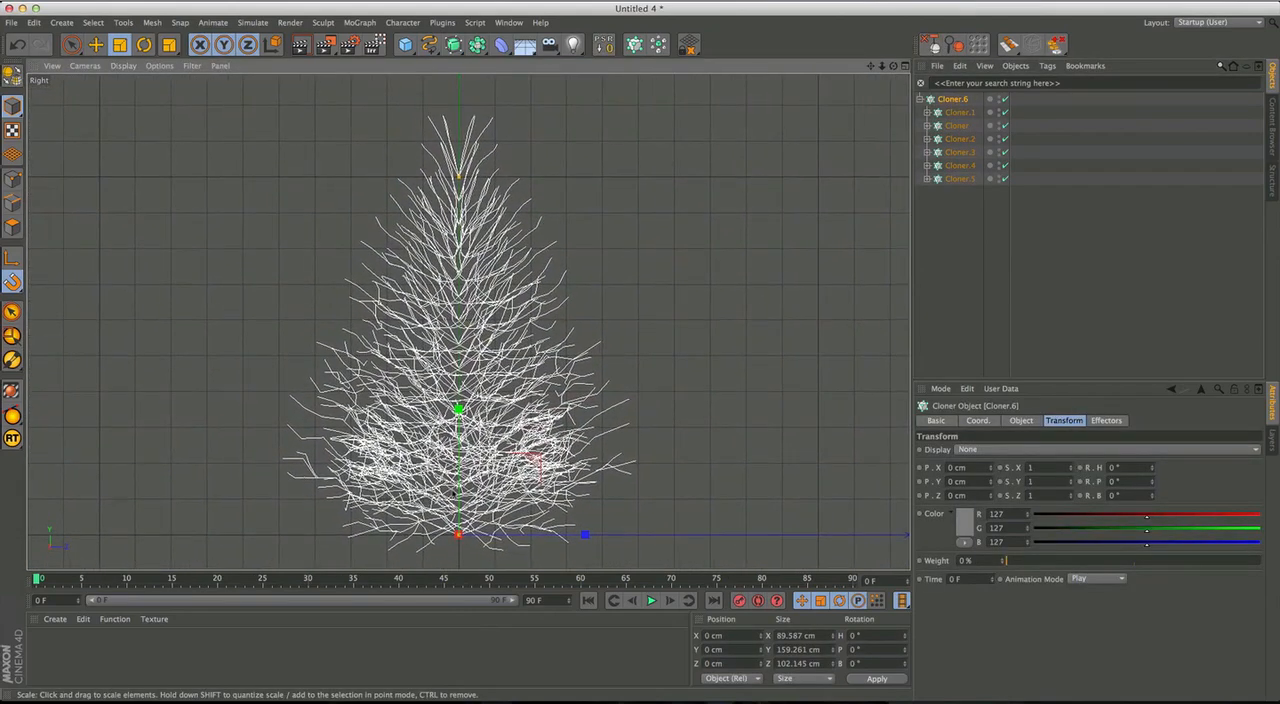
{"action": "middle_click_drag", "start_coordinate": [472, 214], "coordinate": [473, 186], "text": "alt"}
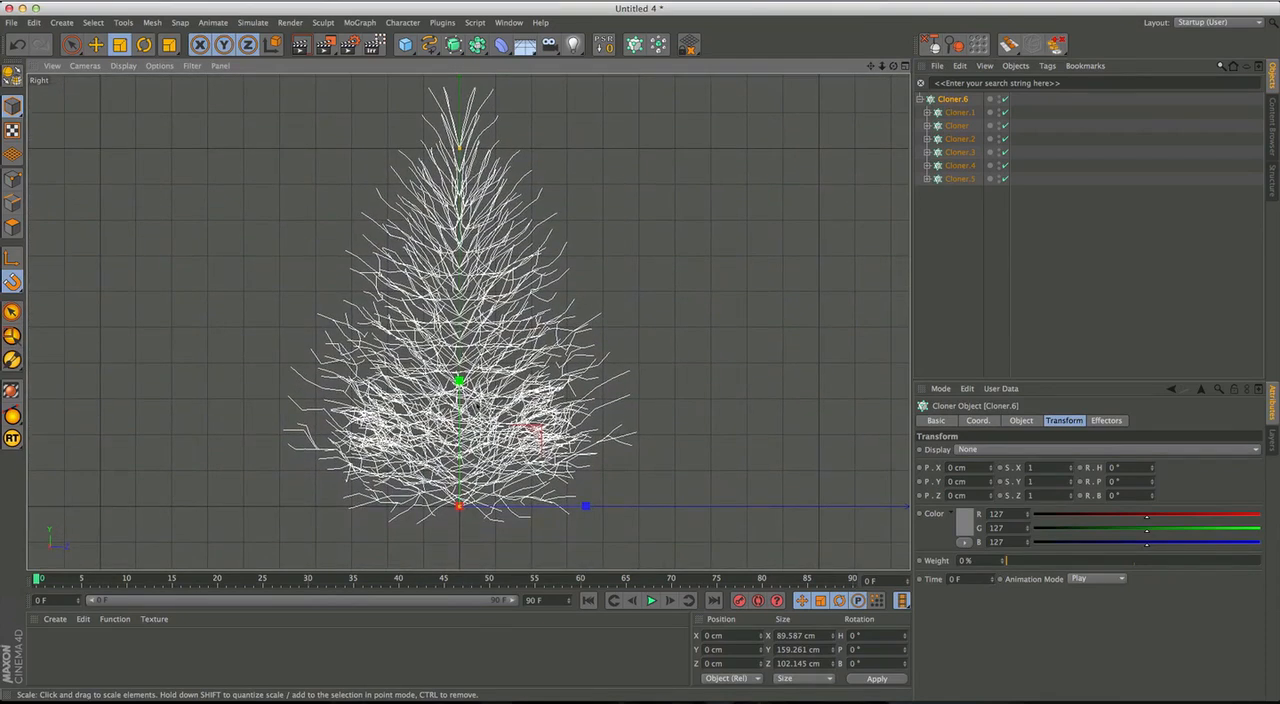
{"action": "middle_click_drag", "start_coordinate": [467, 253], "coordinate": [478, 279], "text": "alt"}
{"action": "right_click_drag", "start_coordinate": [474, 251], "coordinate": [488, 312], "text": "alt"}
{"action": "middle_click_drag", "start_coordinate": [527, 398], "coordinate": [503, 322], "text": "alt"}
{"action": "right_click_drag", "start_coordinate": [552, 312], "coordinate": [508, 312], "text": "alt"}
{"action": "middle_click_drag", "start_coordinate": [530, 435], "coordinate": [524, 349], "text": "alt"}
{"action": "right_click_drag", "start_coordinate": [524, 349], "coordinate": [513, 352], "text": "alt"}
{"action": "middle_click_drag", "start_coordinate": [526, 362], "coordinate": [512, 385], "text": "alt"}
{"action": "middle_click_drag", "start_coordinate": [461, 532], "coordinate": [453, 480], "text": "alt"}
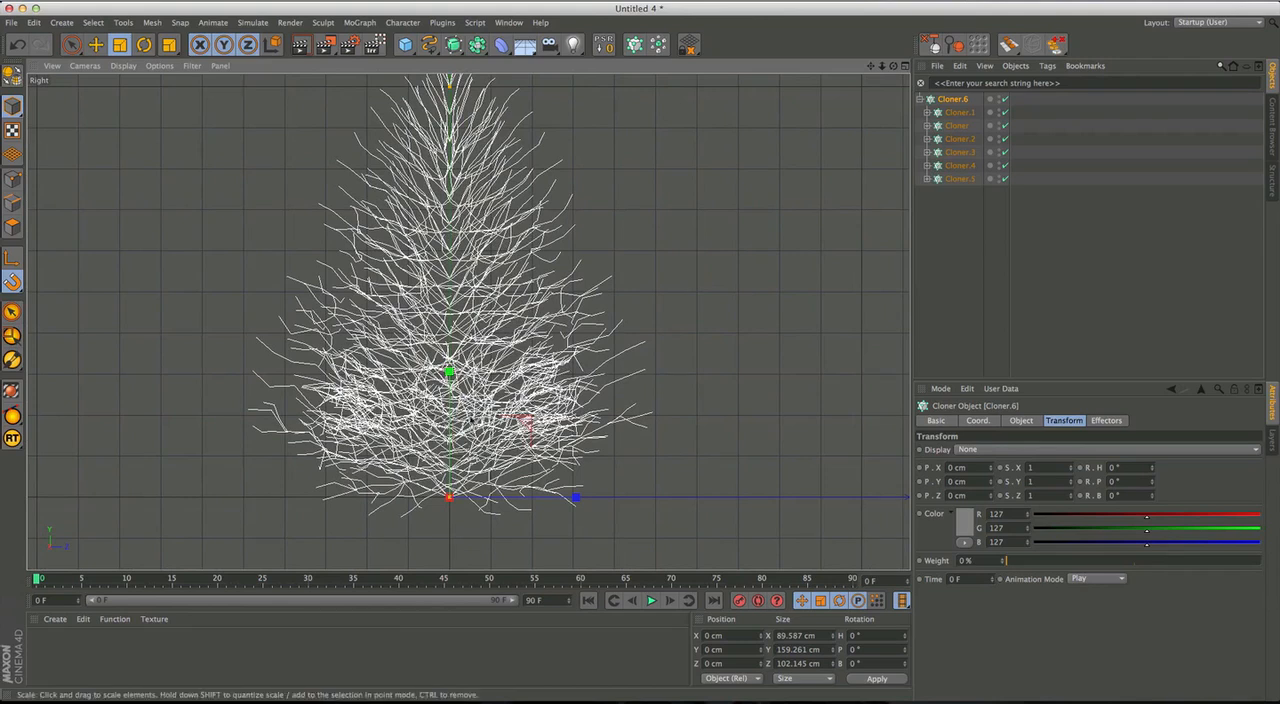
Collapse the parent Cloner's hierarchy and add a Step effector to it.
{"action": "left_click", "coordinate": [920, 99]}
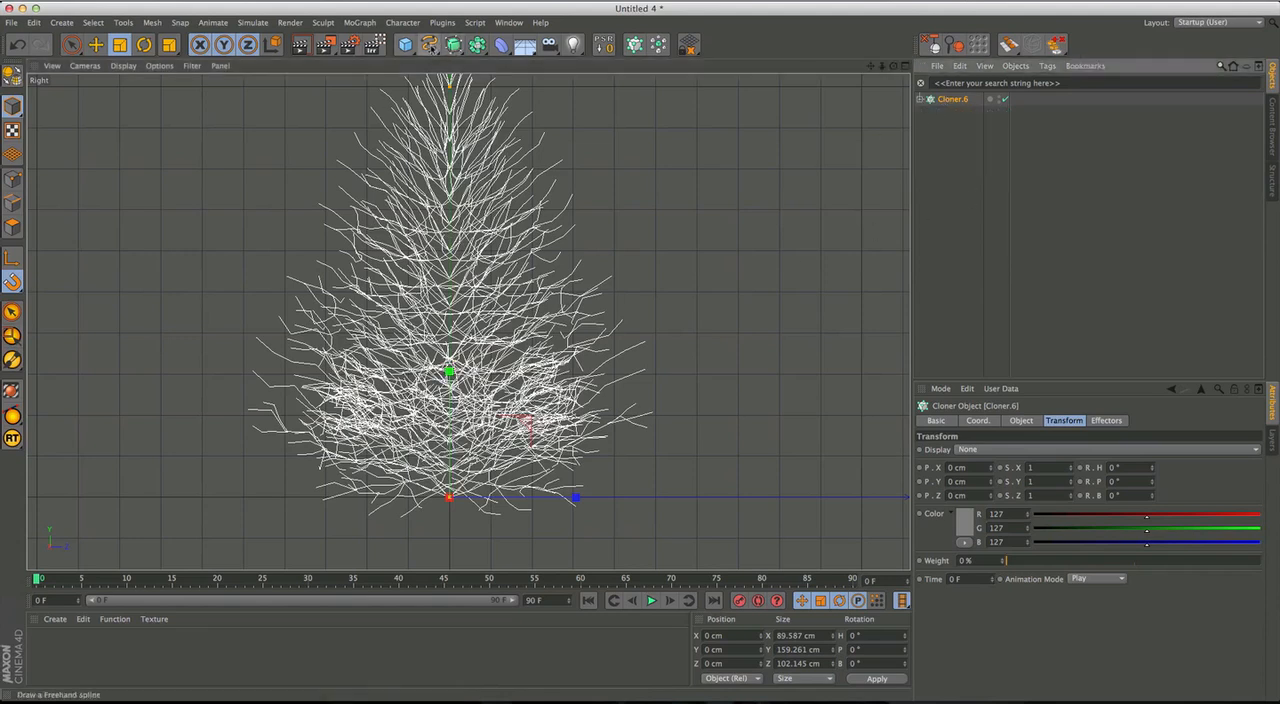
{"action": "left_click", "coordinate": [360, 22]}
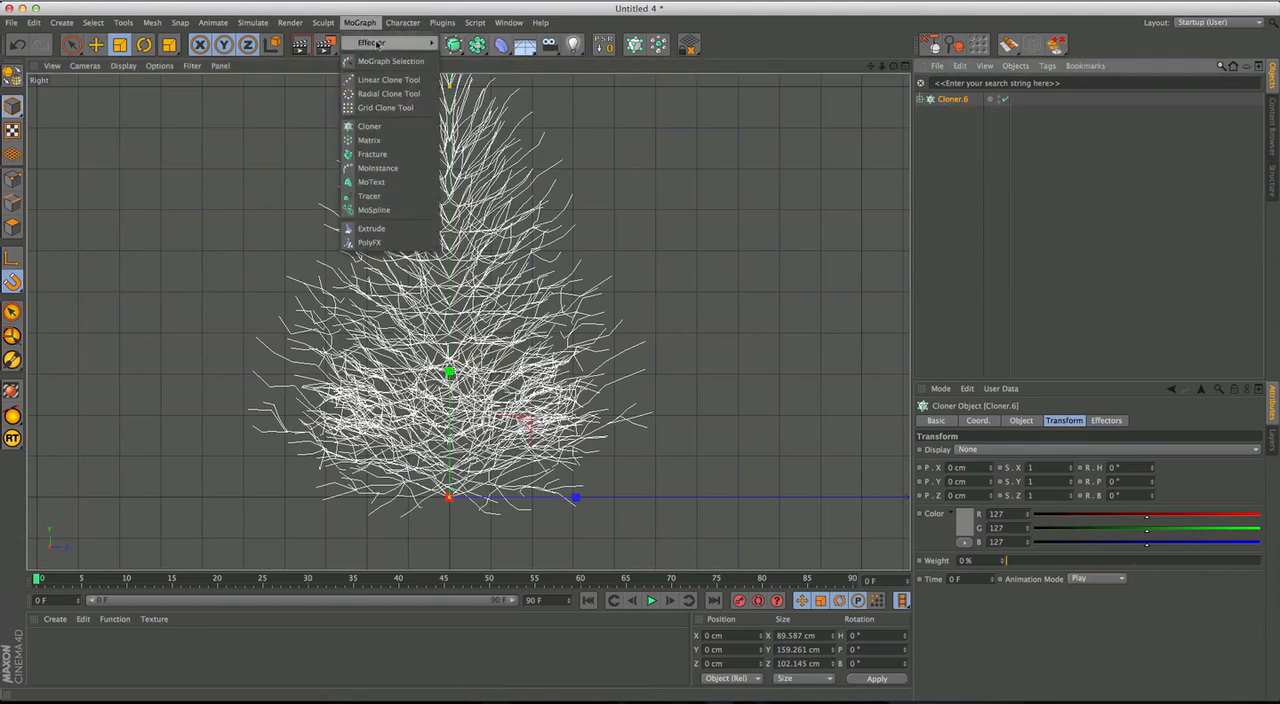
{"action": "mouse_move", "coordinate": [365, 45]}
{"action": "left_click", "coordinate": [446, 38]}
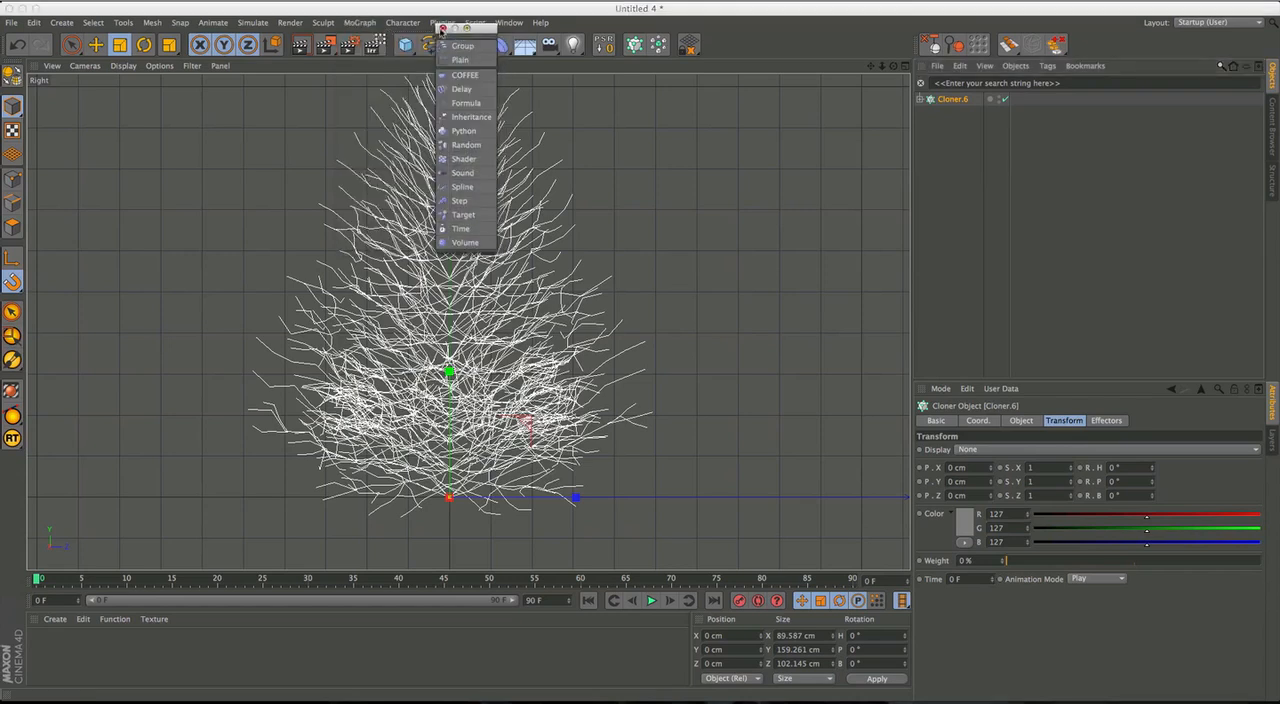
{"action": "left_click", "coordinate": [439, 29]}
{"action": "left_click", "coordinate": [360, 22]}
{"action": "mouse_move", "coordinate": [380, 42]}
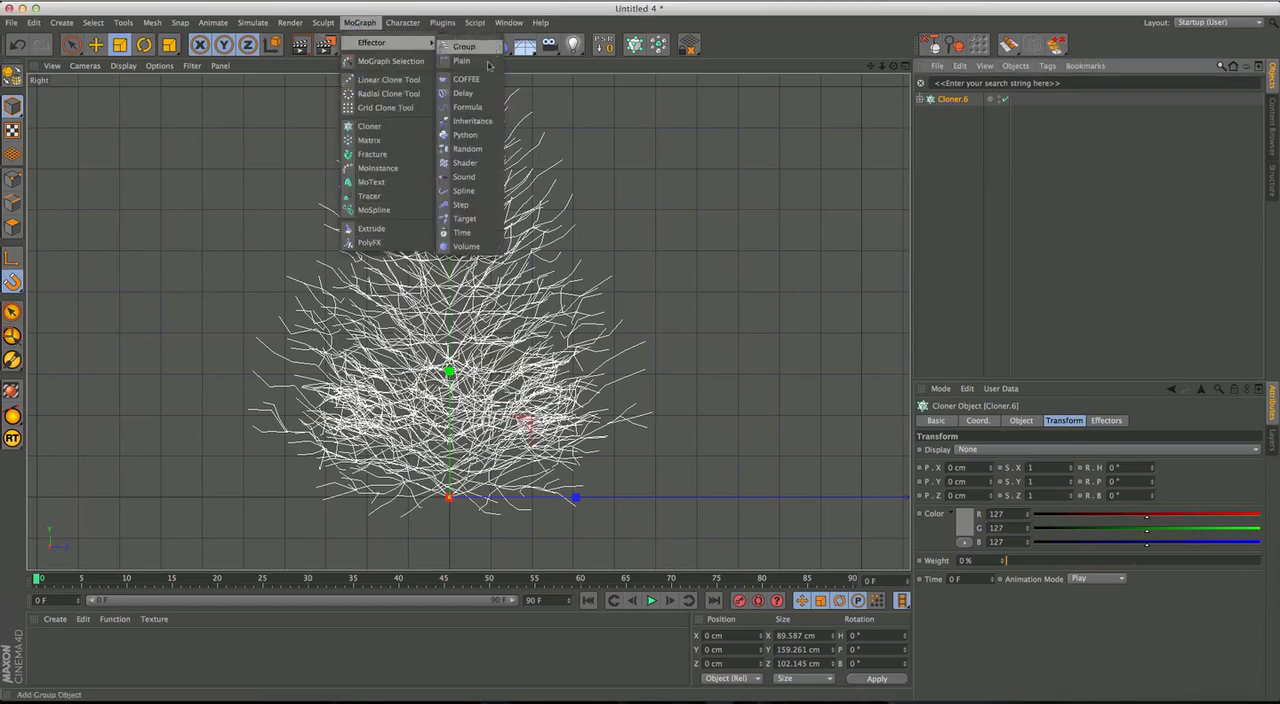
{"action": "left_click", "coordinate": [462, 204]}
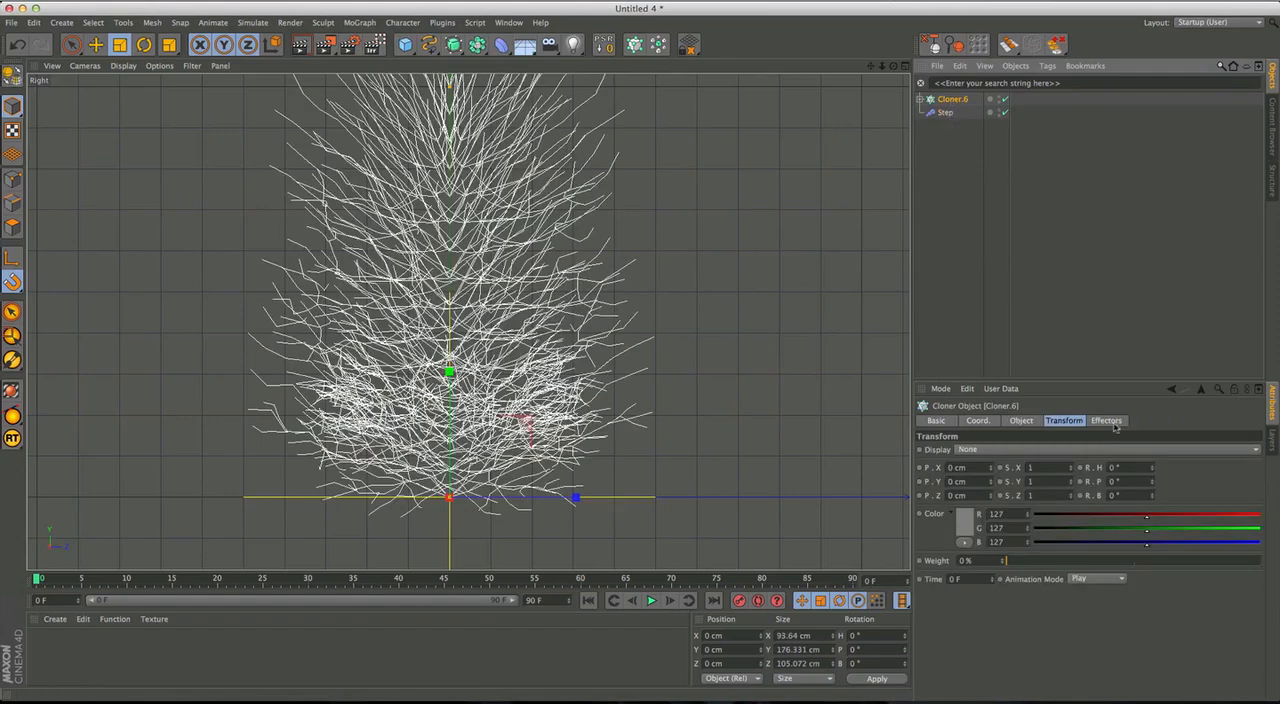
Rename the Step effector as Step Position.
{"action": "left_click", "coordinate": [945, 112]}
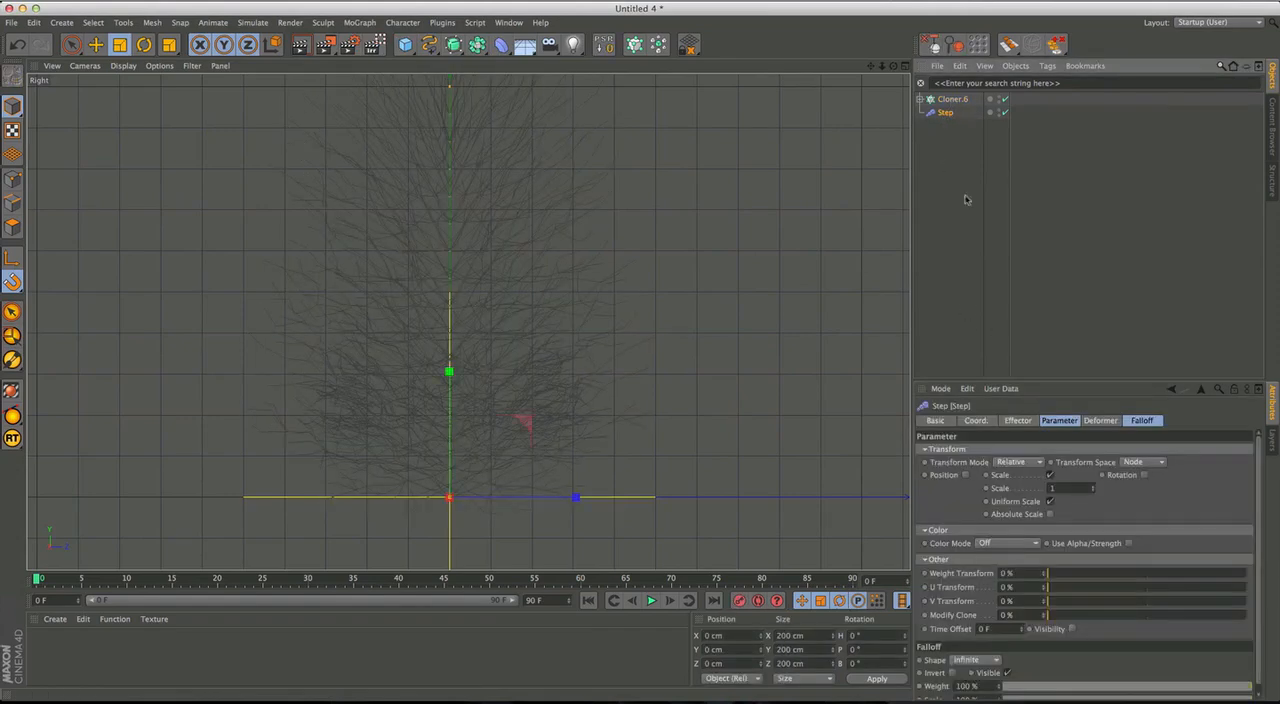
{"action": "double_click", "coordinate": [947, 112]}
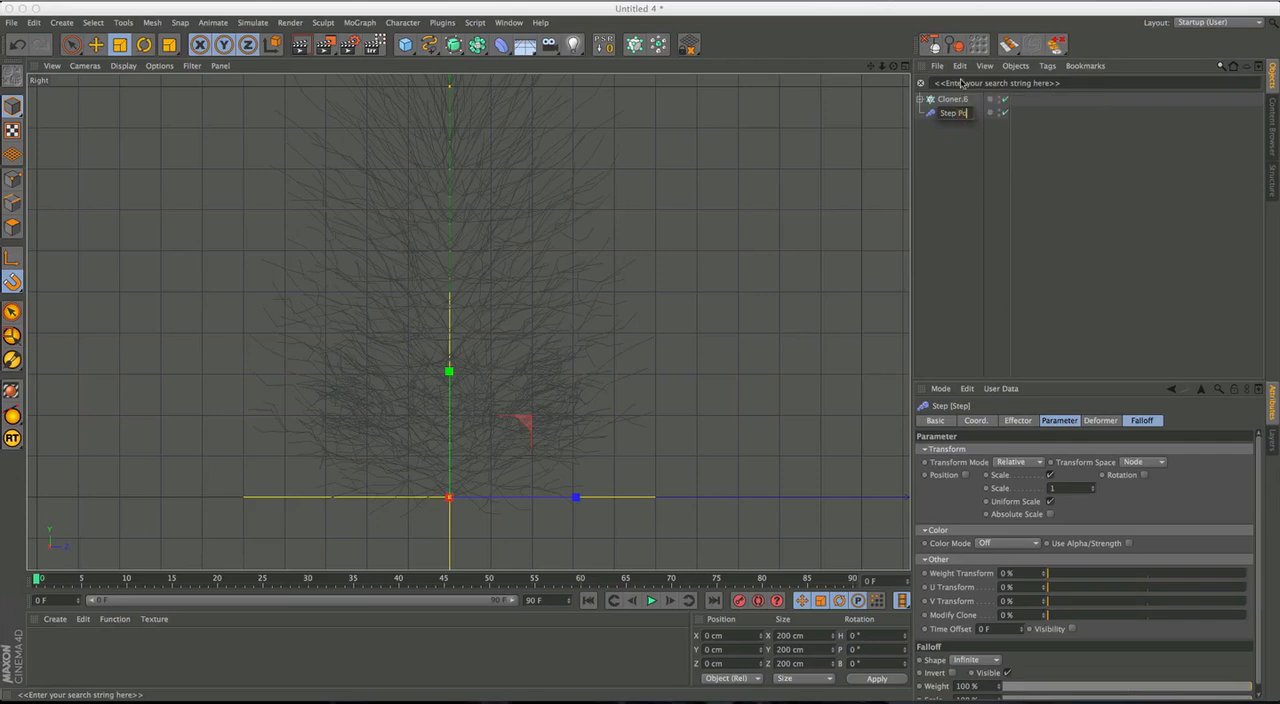
{"action": "type", "text": "Position"}
{"action": "key", "text": "Return"}
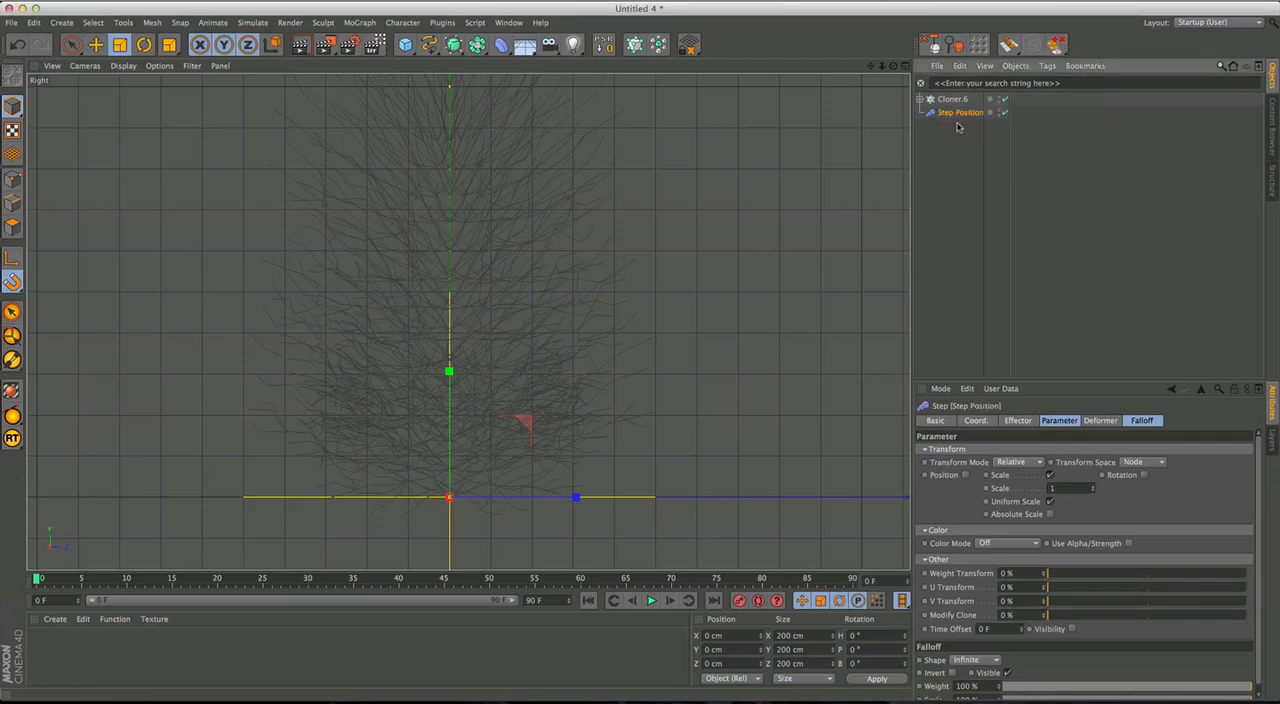
Disable Scale and enable Position in the Step Position effector's transform parameters.
{"action": "middle_click_drag", "start_coordinate": [464, 257], "coordinate": [471, 336], "text": "alt"}
{"action": "scroll", "coordinate": [574, 369], "scroll_direction": "down", "scroll_amount": 2}
{"action": "scroll", "coordinate": [574, 369], "scroll_direction": "up", "scroll_amount": 1}
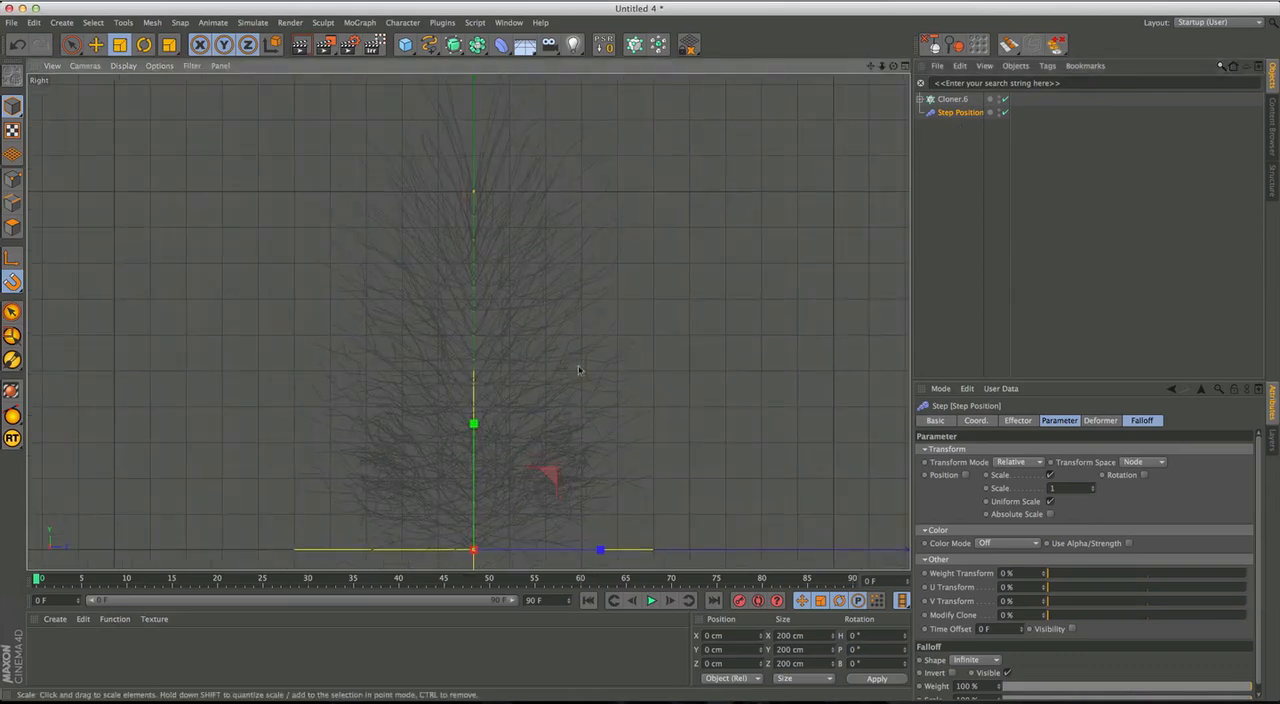
{"action": "left_click", "coordinate": [1050, 475]}
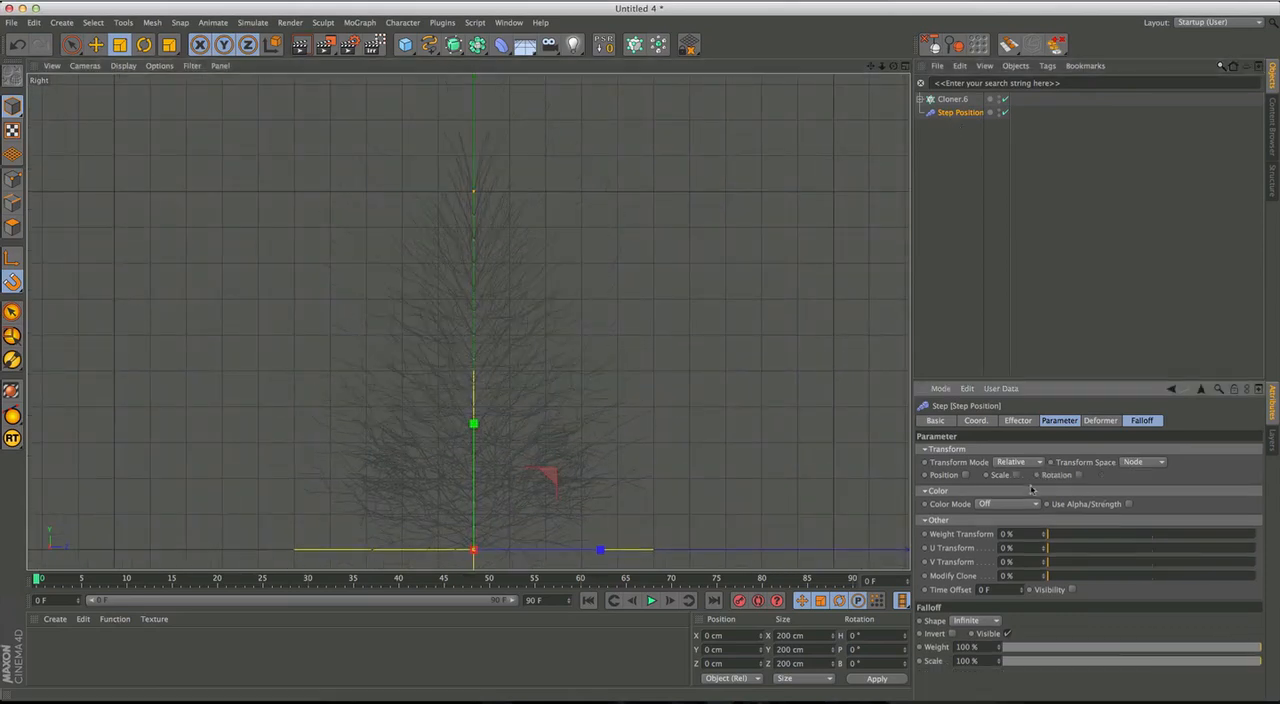
{"action": "left_click", "coordinate": [965, 476]}
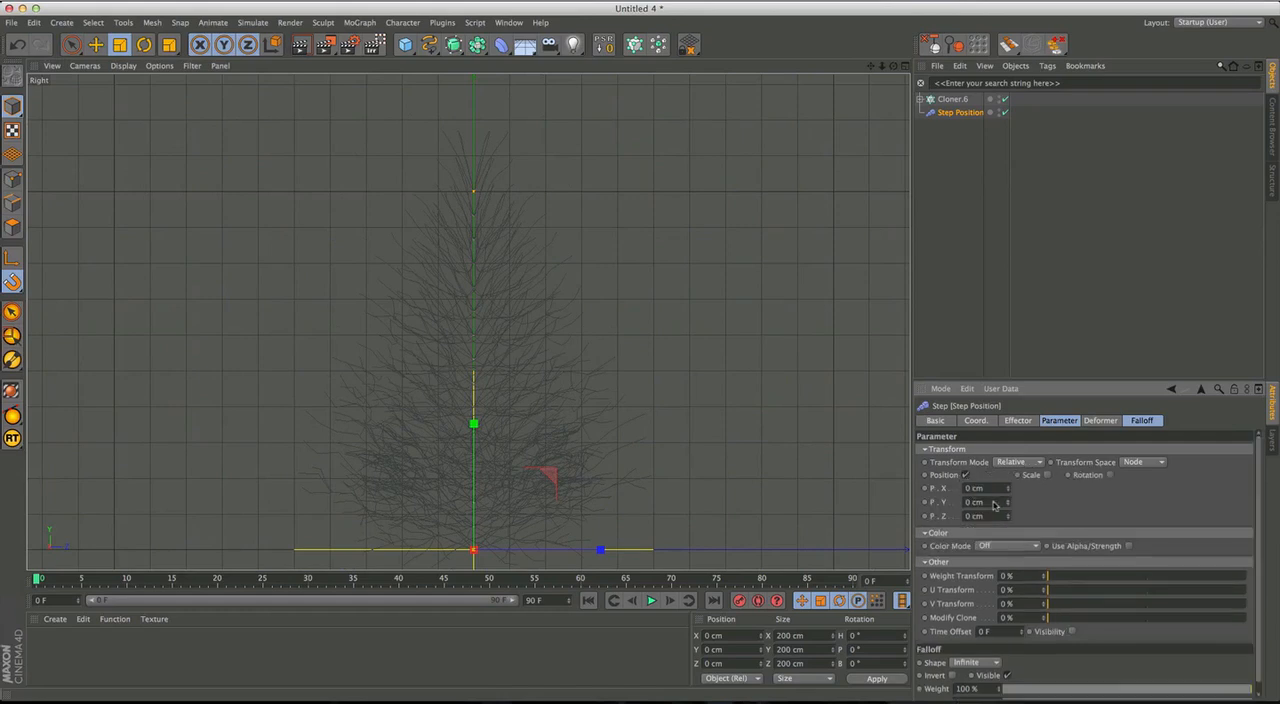
Set the parent Cloner's linear P.Y offset to 0 cm.
{"action": "left_click", "coordinate": [953, 99]}
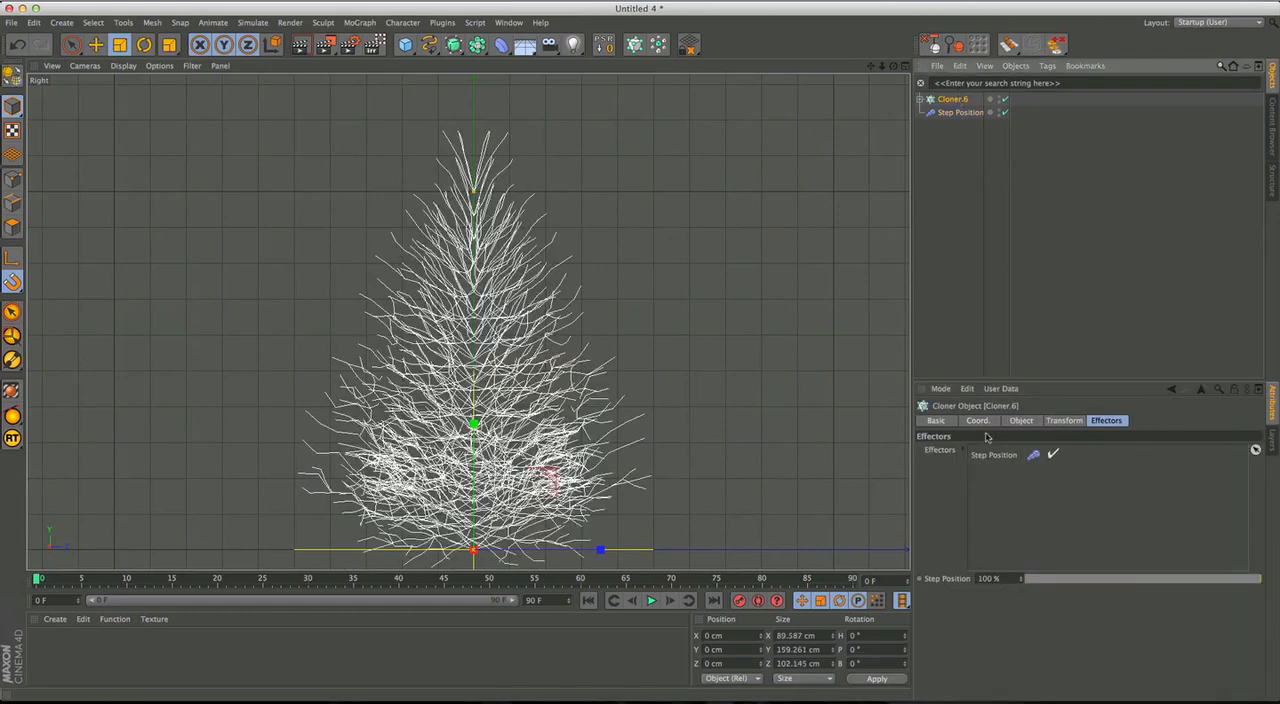
{"action": "left_click", "coordinate": [1021, 421]}
{"action": "left_click", "coordinate": [962, 583]}
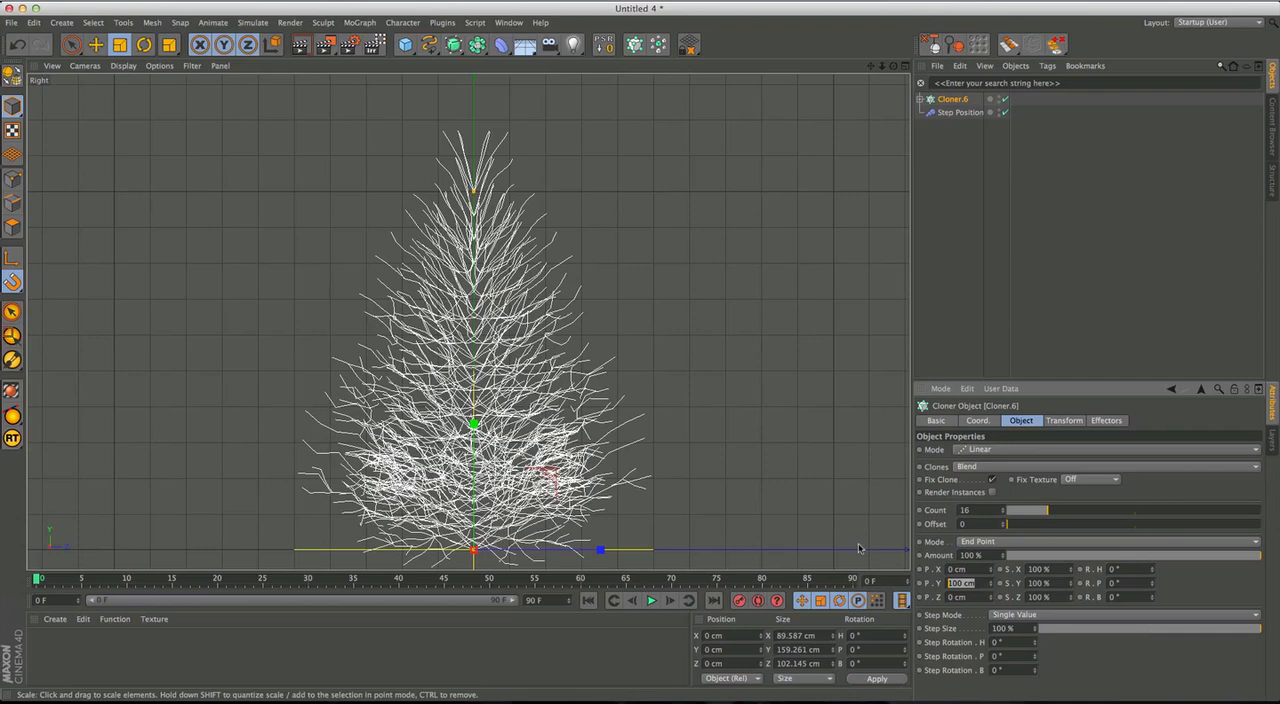
{"action": "type", "text": "0"}
{"action": "key", "text": "Return"}
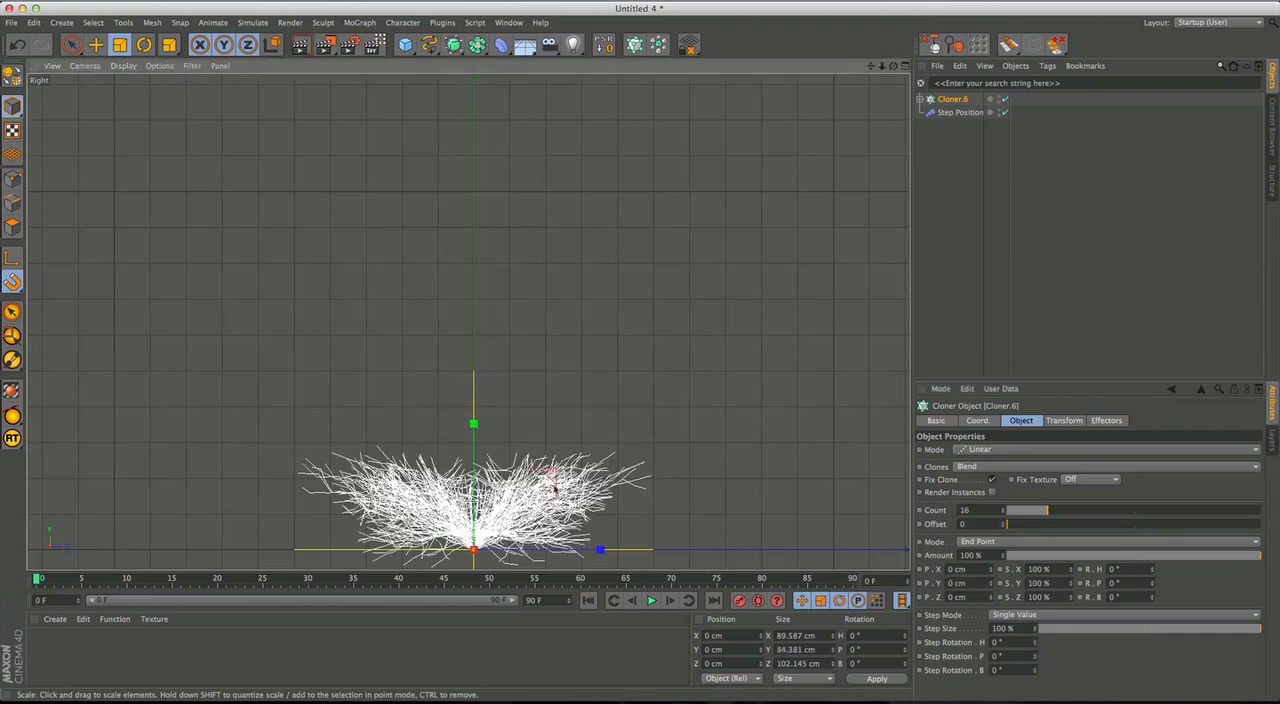
Set the Step Position effector's P.Y to 100 cm.
{"action": "middle_click_drag", "start_coordinate": [445, 391], "coordinate": [468, 322], "text": "alt"}
{"action": "left_click", "coordinate": [960, 112]}
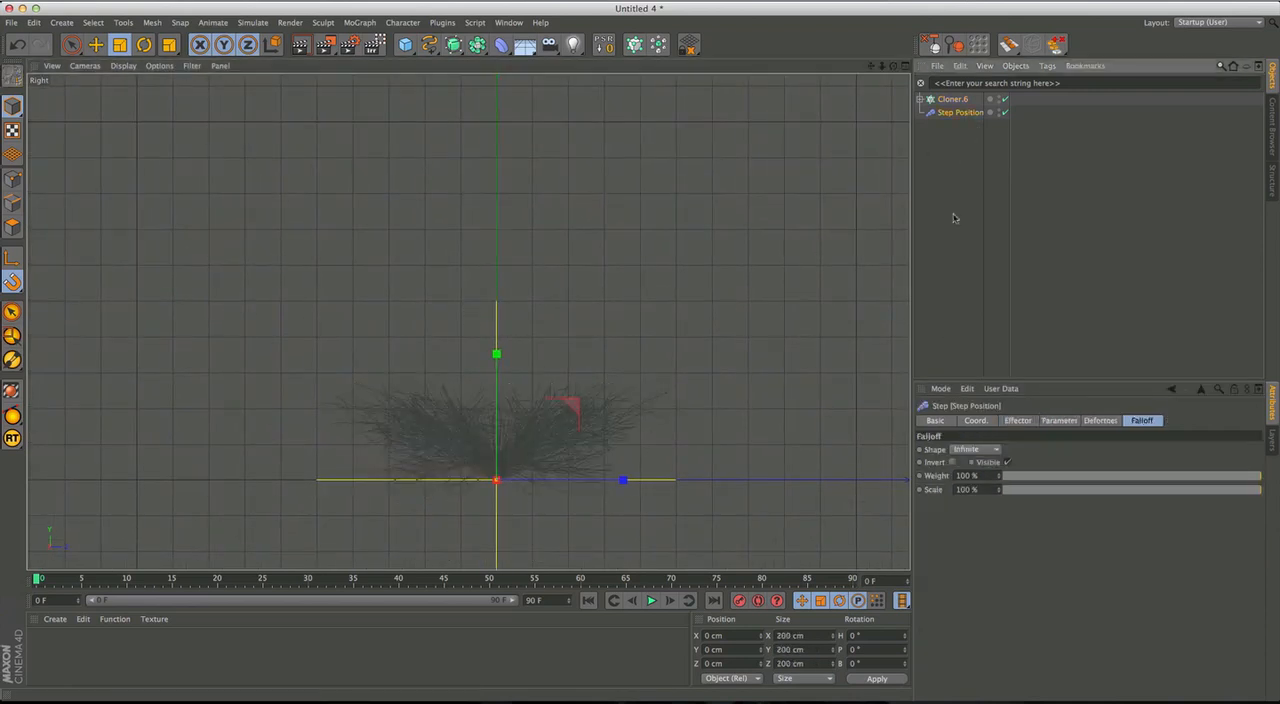
{"action": "left_click", "coordinate": [1057, 420]}
{"action": "left_click", "coordinate": [982, 503]}
{"action": "type", "text": "100"}
{"action": "key", "text": "Return"}
Reshape the Step Position effector's spline so its lower part rises sooner, adding a point at about 0.3 across and 0.4 high.
{"action": "middle_click_drag", "start_coordinate": [594, 385], "coordinate": [584, 426], "text": "alt"}
{"action": "left_click", "coordinate": [1094, 422]}
{"action": "left_click", "coordinate": [1026, 424]}
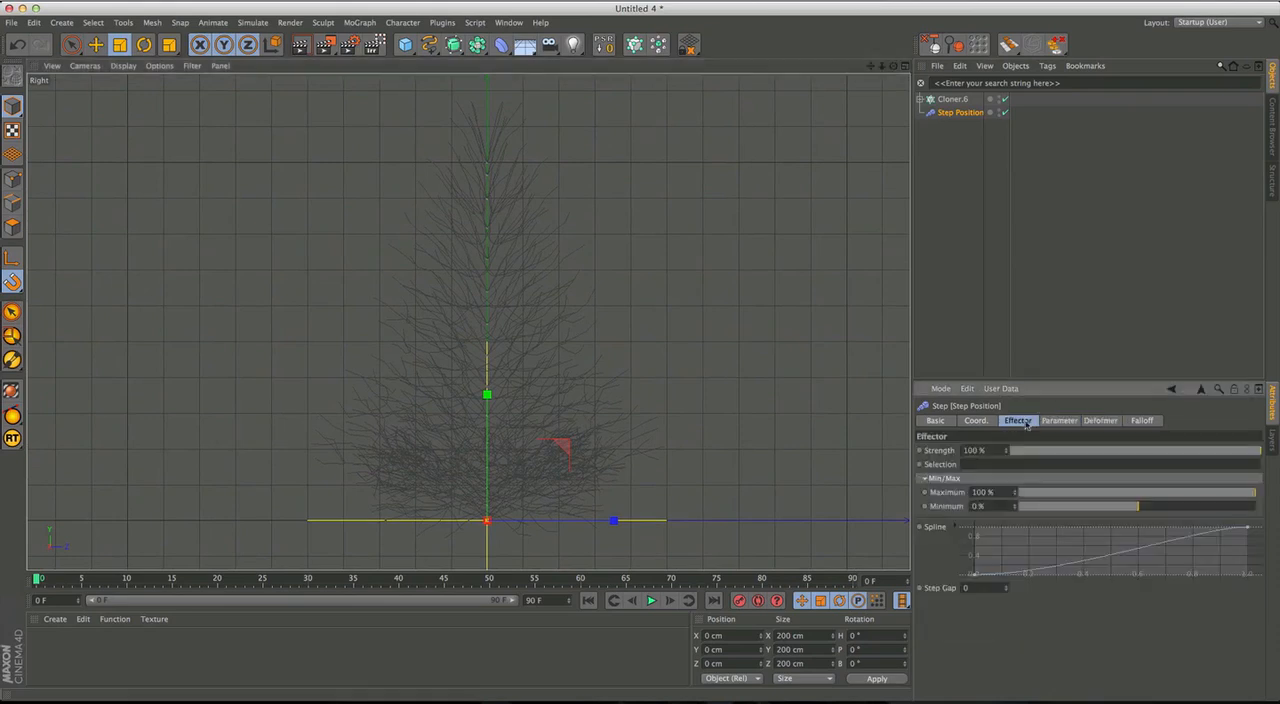
{"action": "left_click", "coordinate": [1248, 528]}
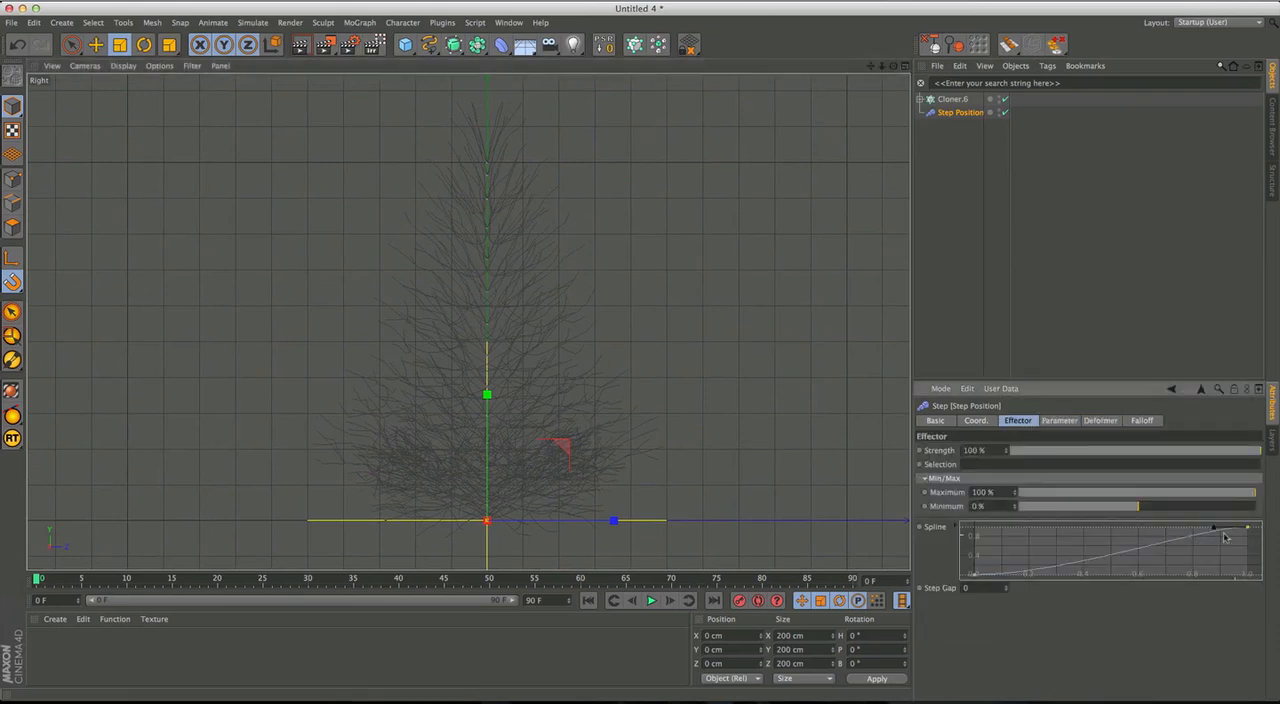
{"action": "left_click", "coordinate": [976, 575]}
{"action": "left_click_drag", "start_coordinate": [1052, 577], "coordinate": [1042, 568]}
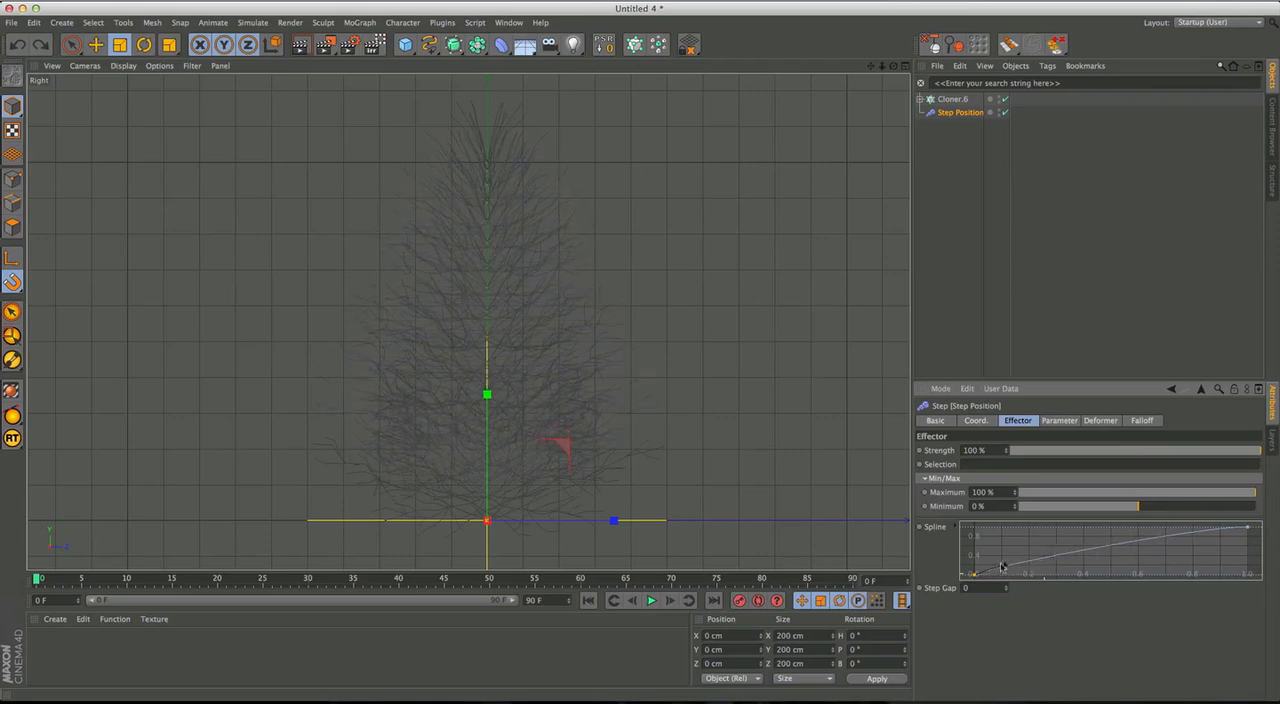
{"action": "left_click_drag", "start_coordinate": [985, 567], "coordinate": [1005, 573]}
{"action": "left_click", "coordinate": [1021, 568], "text": "ctrl"}
{"action": "left_click_drag", "start_coordinate": [1022, 566], "coordinate": [1053, 559]}
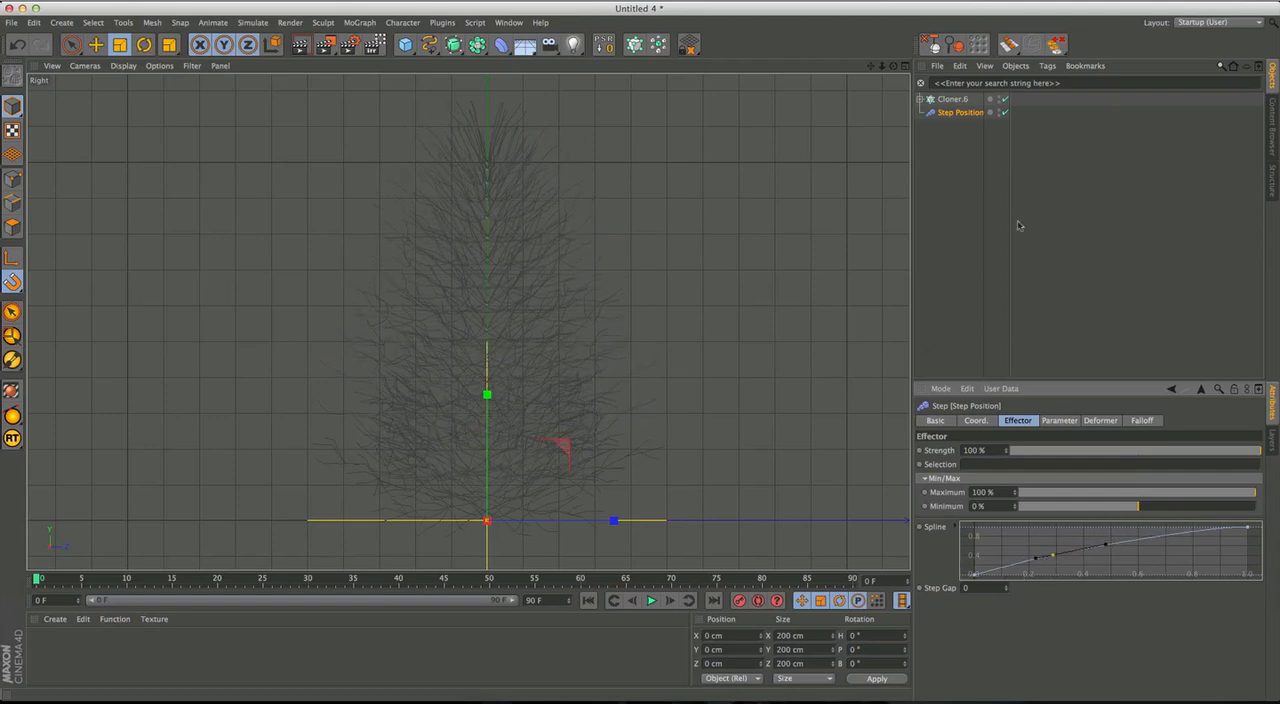
Expand the parent Cloner and scale down the nested Cloner.5 to about 88% and Cloner.4 by a similar amount.
{"action": "left_click", "coordinate": [952, 99]}
{"action": "middle_click_drag", "start_coordinate": [494, 387], "coordinate": [498, 411], "text": "alt"}
{"action": "middle_click_drag", "start_coordinate": [529, 330], "coordinate": [522, 308], "text": "alt"}
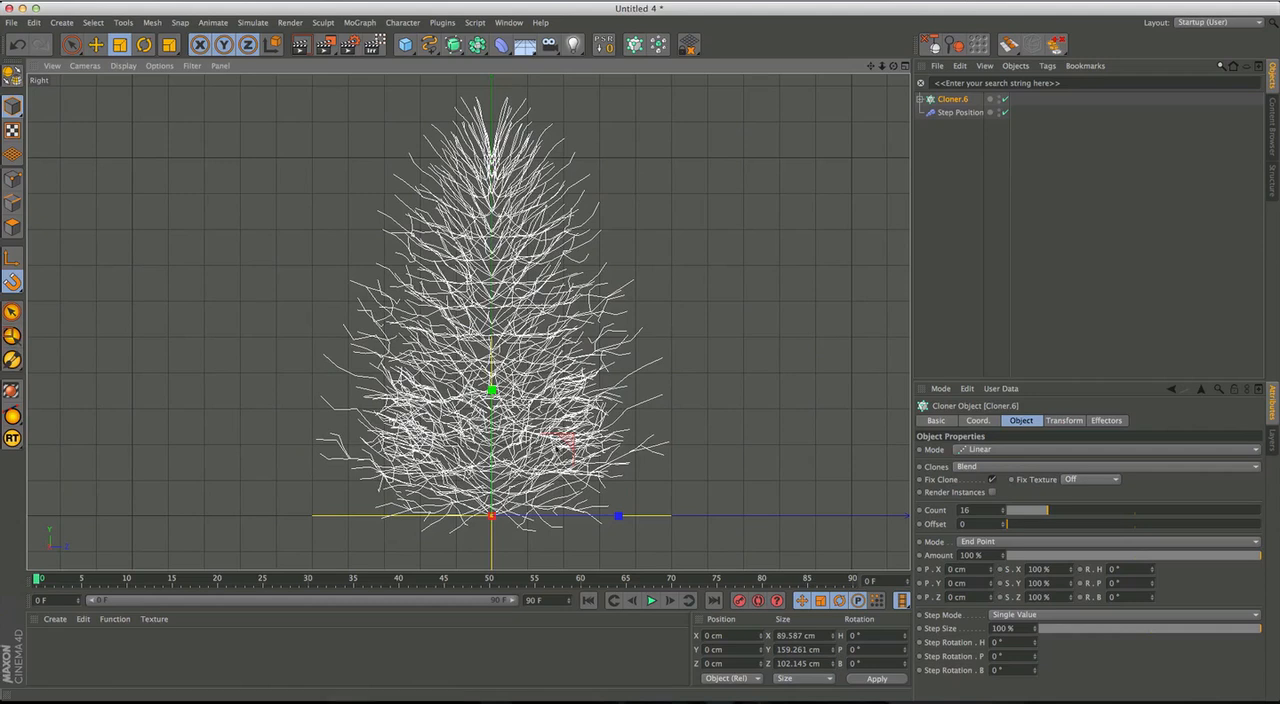
{"action": "left_click", "coordinate": [920, 99]}
{"action": "left_click", "coordinate": [959, 112]}
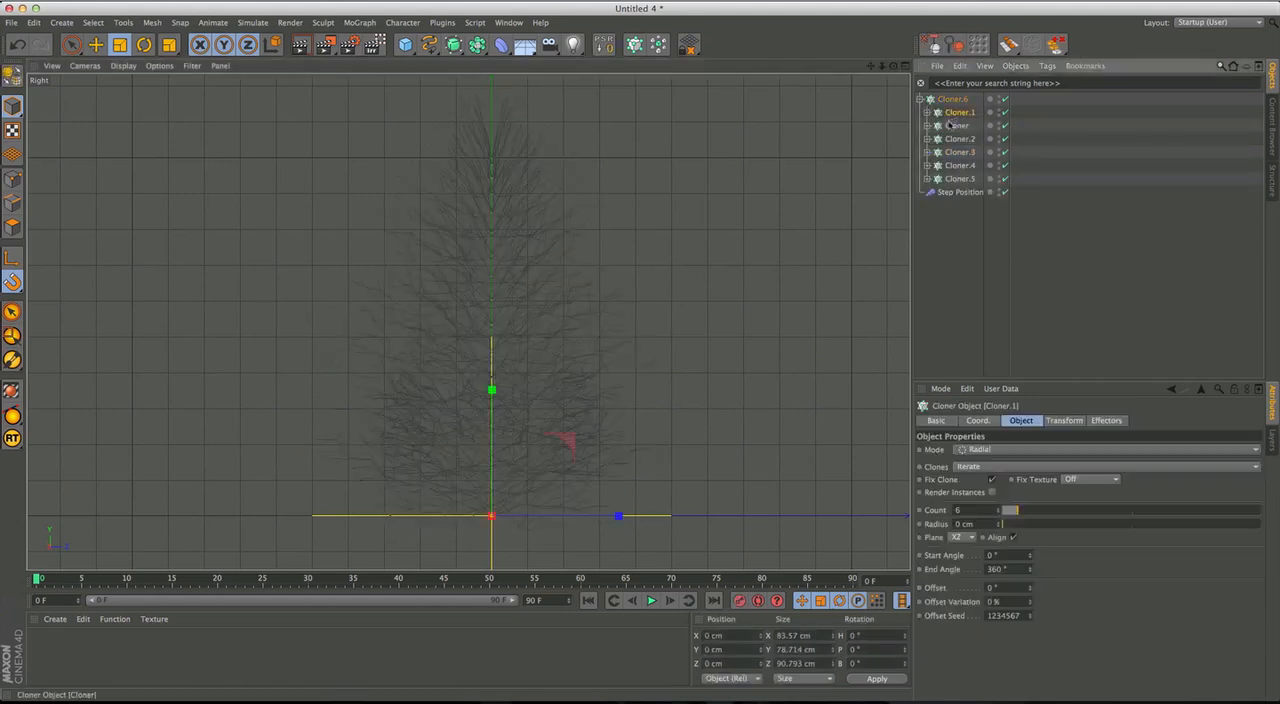
{"action": "left_click", "coordinate": [964, 180]}
{"action": "key", "text": "t"}
{"action": "left_click_drag", "start_coordinate": [688, 212], "coordinate": [643, 251]}
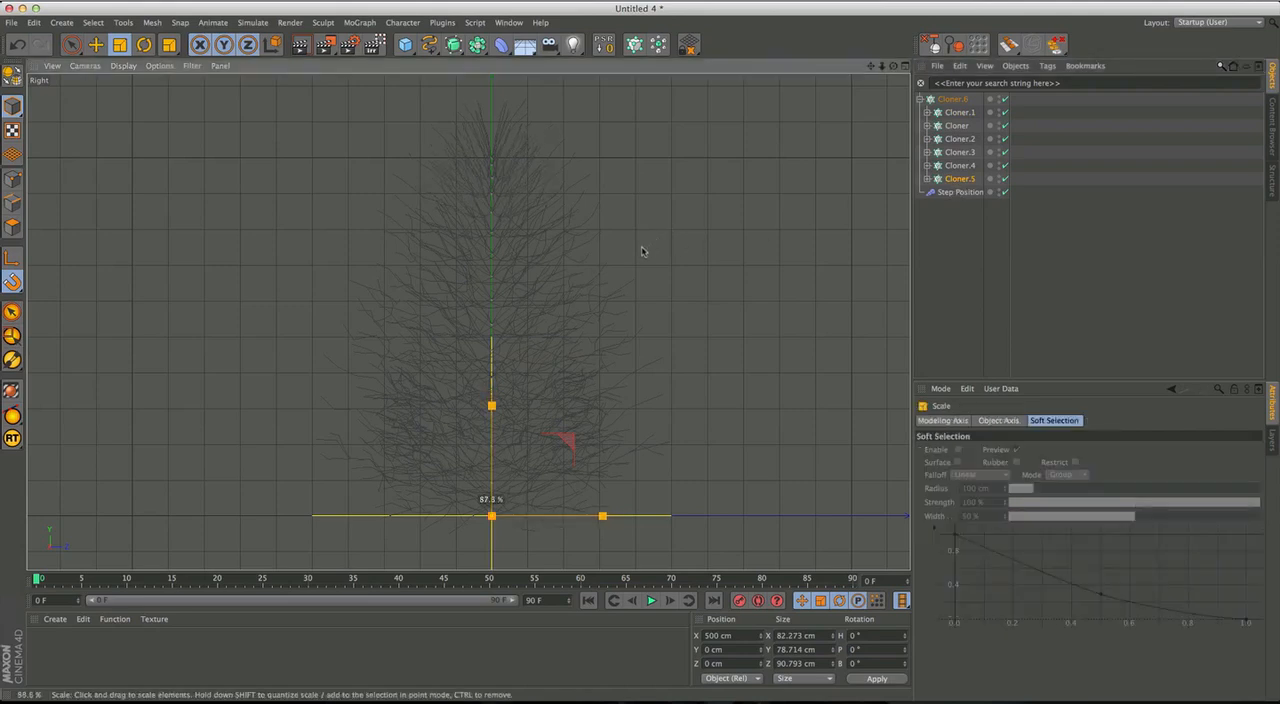
{"action": "left_click", "coordinate": [960, 166]}
{"action": "left_click_drag", "start_coordinate": [728, 231], "coordinate": [645, 296]}
Scale down the nested Cloner.3 and Cloner.2, and the one named Cloner to about 86%.
{"action": "left_click", "coordinate": [960, 152]}
{"action": "left_click_drag", "start_coordinate": [757, 243], "coordinate": [677, 309]}
{"action": "left_click", "coordinate": [960, 139]}
{"action": "left_click_drag", "start_coordinate": [851, 209], "coordinate": [787, 259]}
{"action": "left_click", "coordinate": [957, 125]}
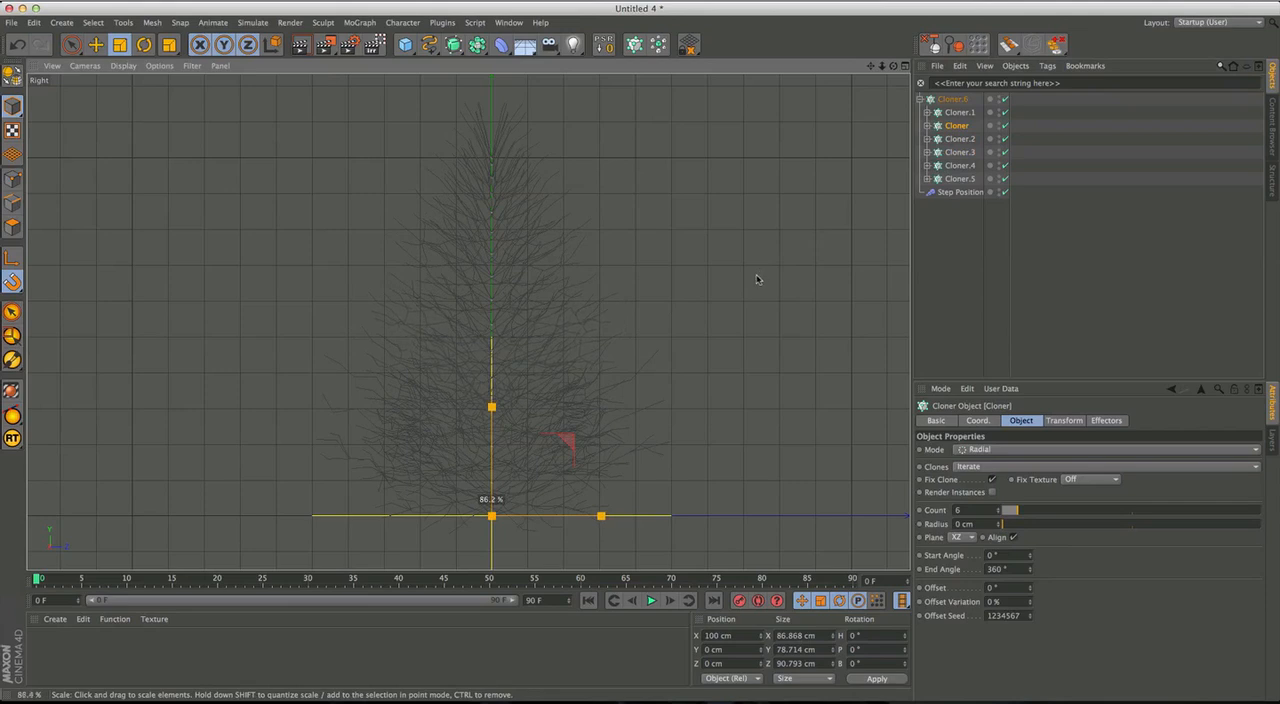
{"action": "left_click_drag", "start_coordinate": [755, 278], "coordinate": [755, 278]}
Deselect everything, collapse the parent Cloner, and examine the tree's shape and branch origins along the trunk in the full perspective view.
{"action": "middle_click", "coordinate": [590, 403]}
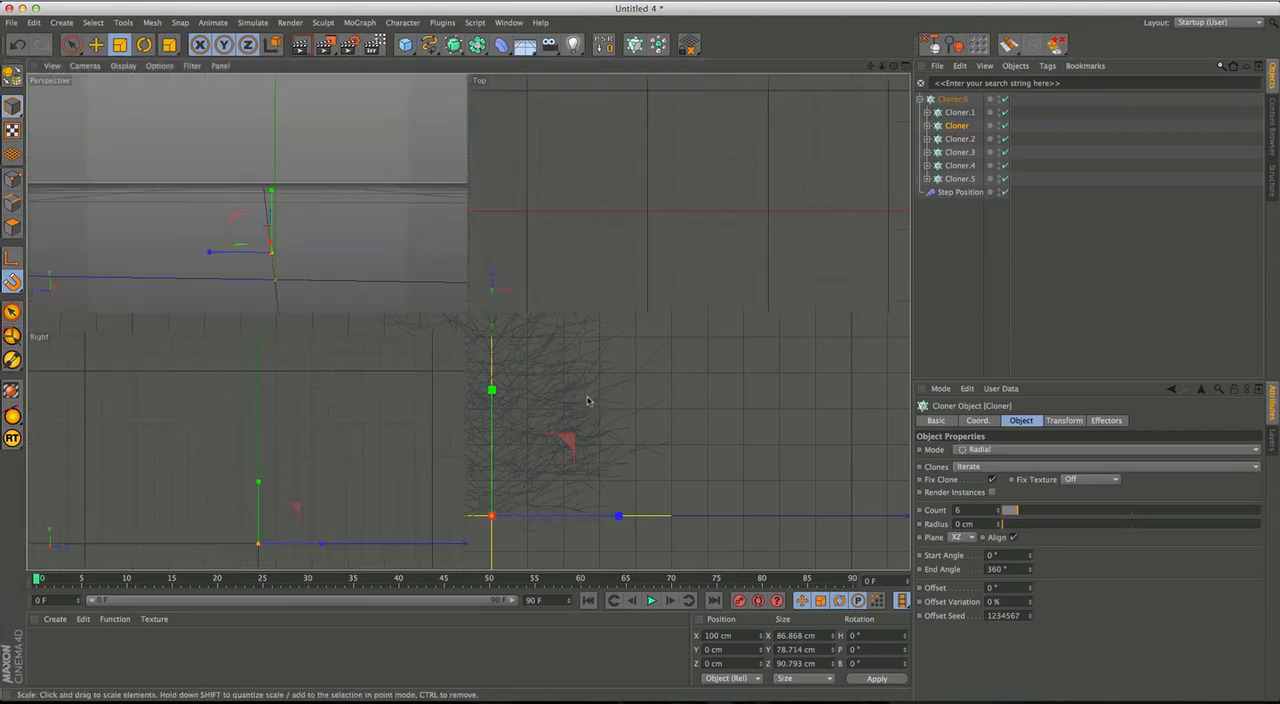
{"action": "left_click", "coordinate": [956, 232]}
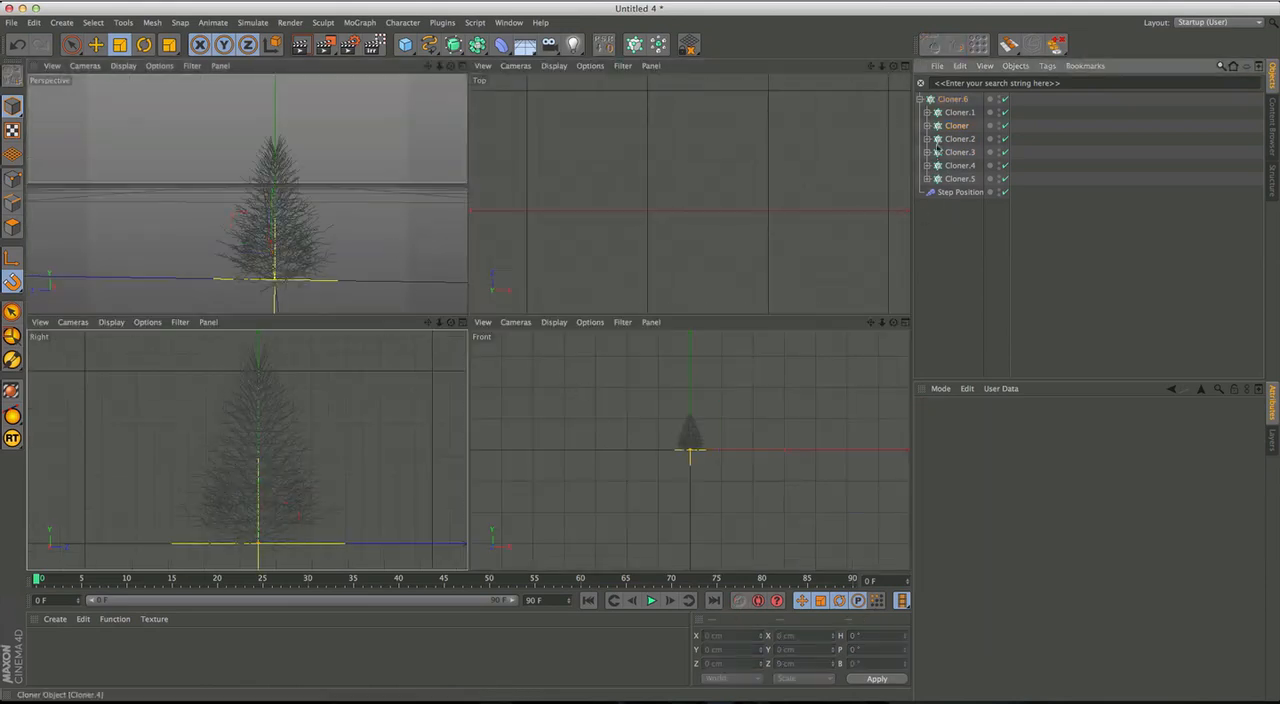
{"action": "left_click", "coordinate": [920, 100]}
{"action": "middle_click", "coordinate": [332, 250]}
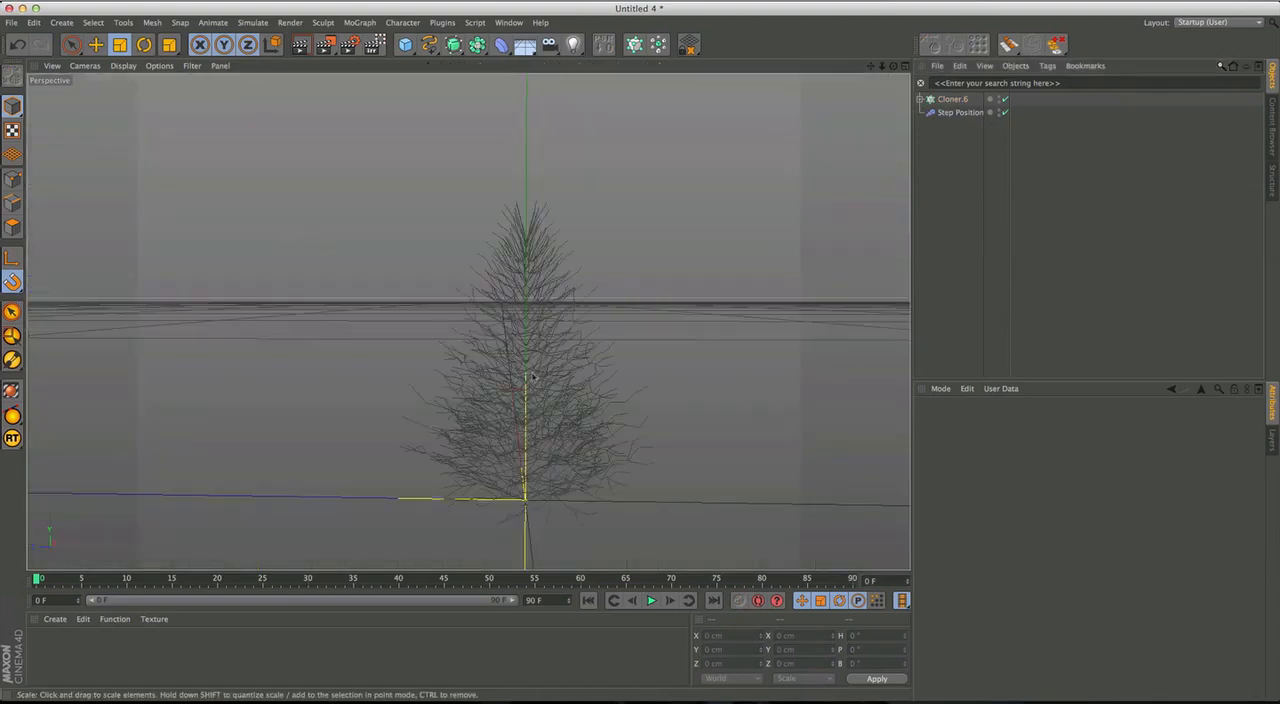
{"action": "left_click_drag", "start_coordinate": [517, 351], "coordinate": [540, 430], "text": "alt"}
{"action": "middle_click_drag", "start_coordinate": [565, 332], "coordinate": [469, 320], "text": "alt"}
{"action": "right_click_drag", "start_coordinate": [449, 390], "coordinate": [530, 390], "text": "alt"}
{"action": "left_click_drag", "start_coordinate": [467, 385], "coordinate": [400, 408], "text": "alt"}
{"action": "left_click_drag", "start_coordinate": [458, 379], "coordinate": [442, 281], "text": "alt"}
{"action": "right_click_drag", "start_coordinate": [442, 281], "coordinate": [456, 260], "text": "alt"}
{"action": "left_click_drag", "start_coordinate": [422, 340], "coordinate": [383, 348], "text": "alt"}
{"action": "left_click_drag", "start_coordinate": [438, 298], "coordinate": [381, 371], "text": "alt"}
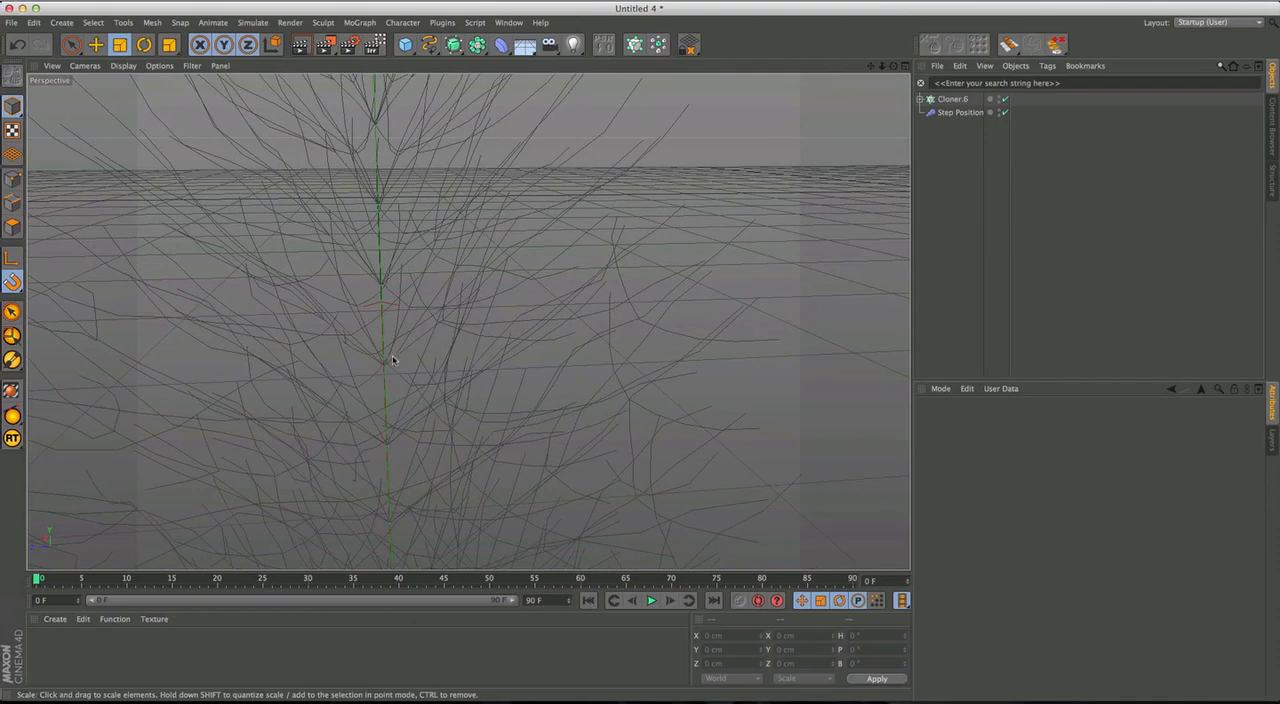
Add a Random effector to the scene with no object selected.
{"action": "left_click", "coordinate": [953, 100]}
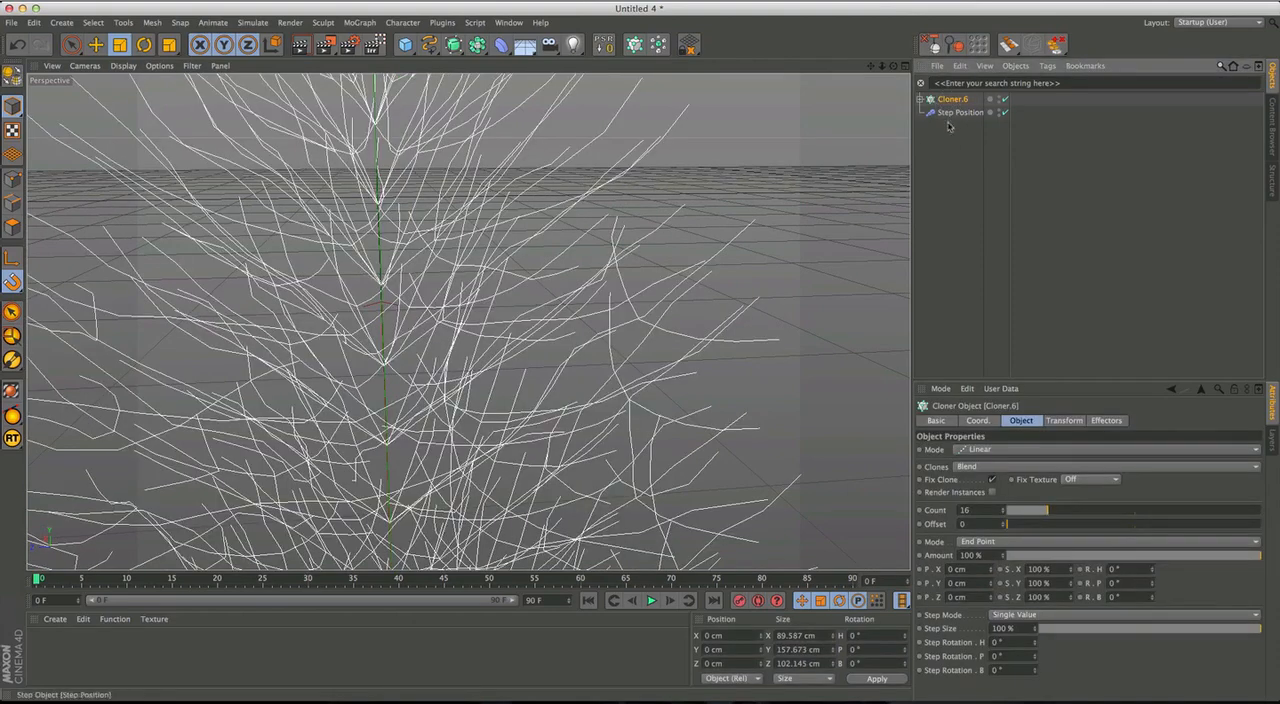
{"action": "left_click", "coordinate": [949, 126]}
{"action": "left_click", "coordinate": [359, 22]}
{"action": "mouse_move", "coordinate": [372, 44]}
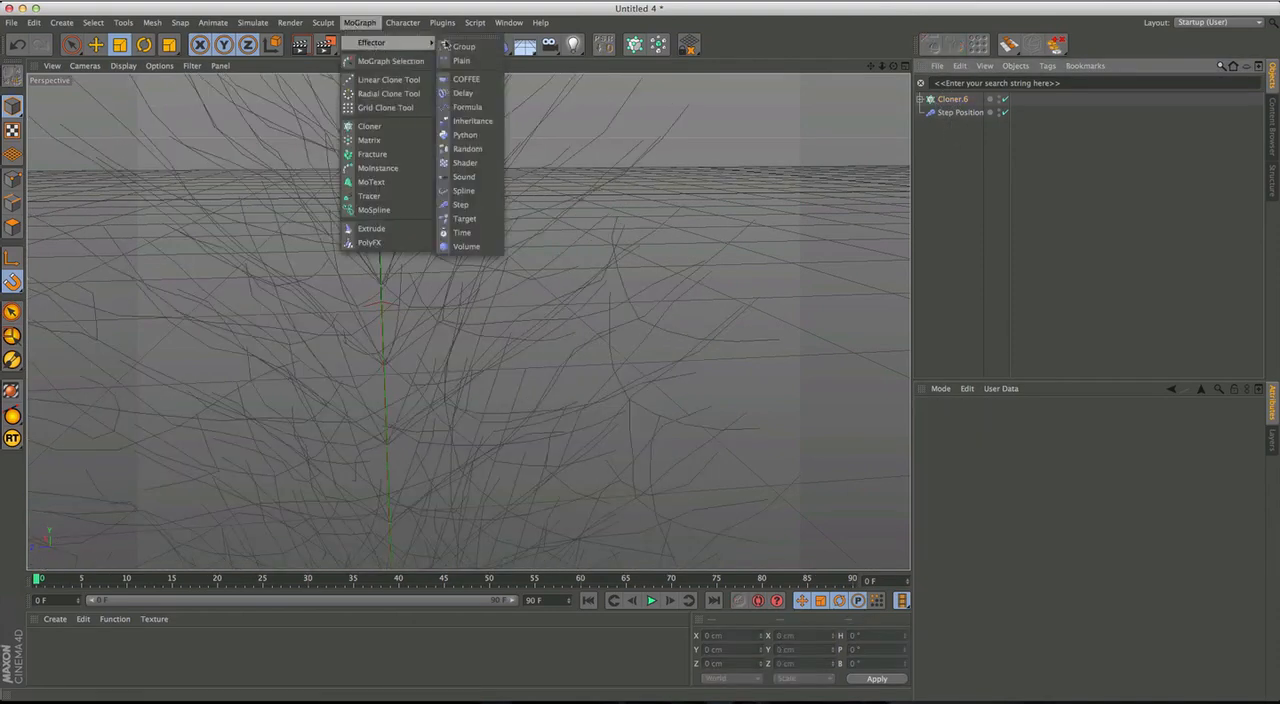
{"action": "left_click", "coordinate": [467, 148]}
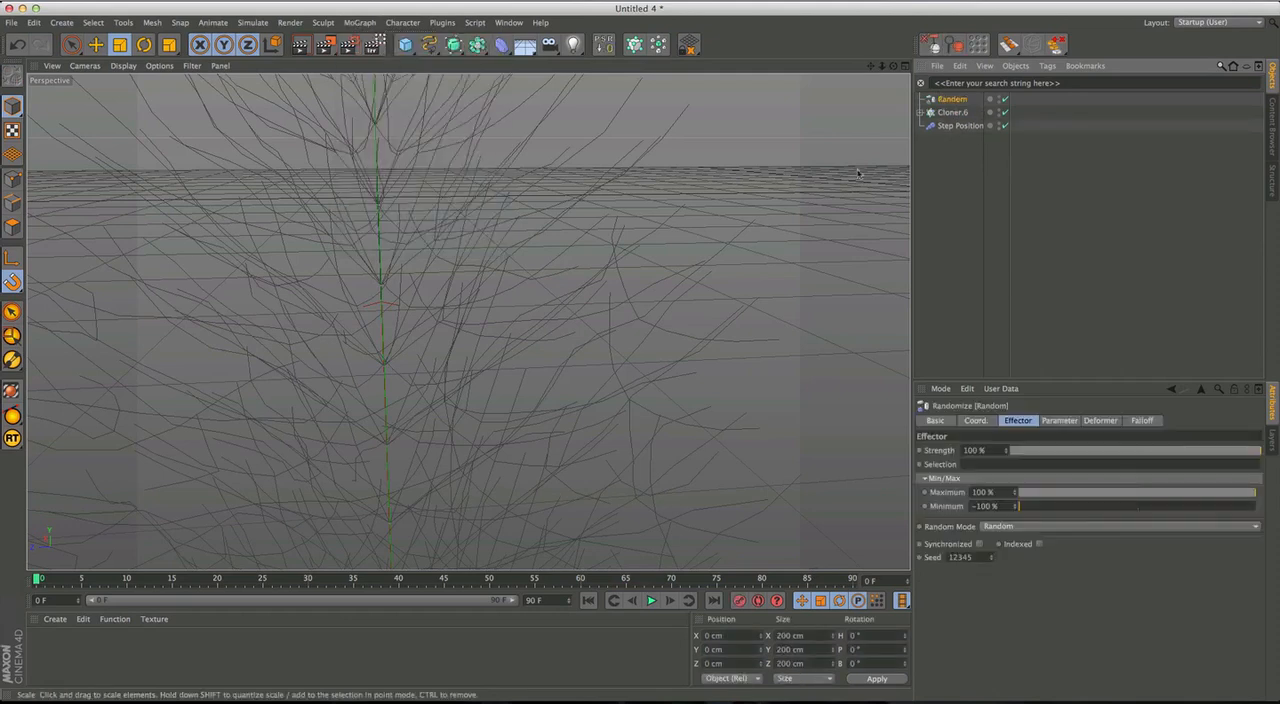
Move the Random effector below Step Position in the hierarchy, rename it "Random Branch Position", and widen the name column to fit.
{"action": "left_click_drag", "start_coordinate": [952, 100], "coordinate": [978, 130]}
{"action": "left_click", "coordinate": [979, 130]}
{"action": "type", "text": "Branch"}
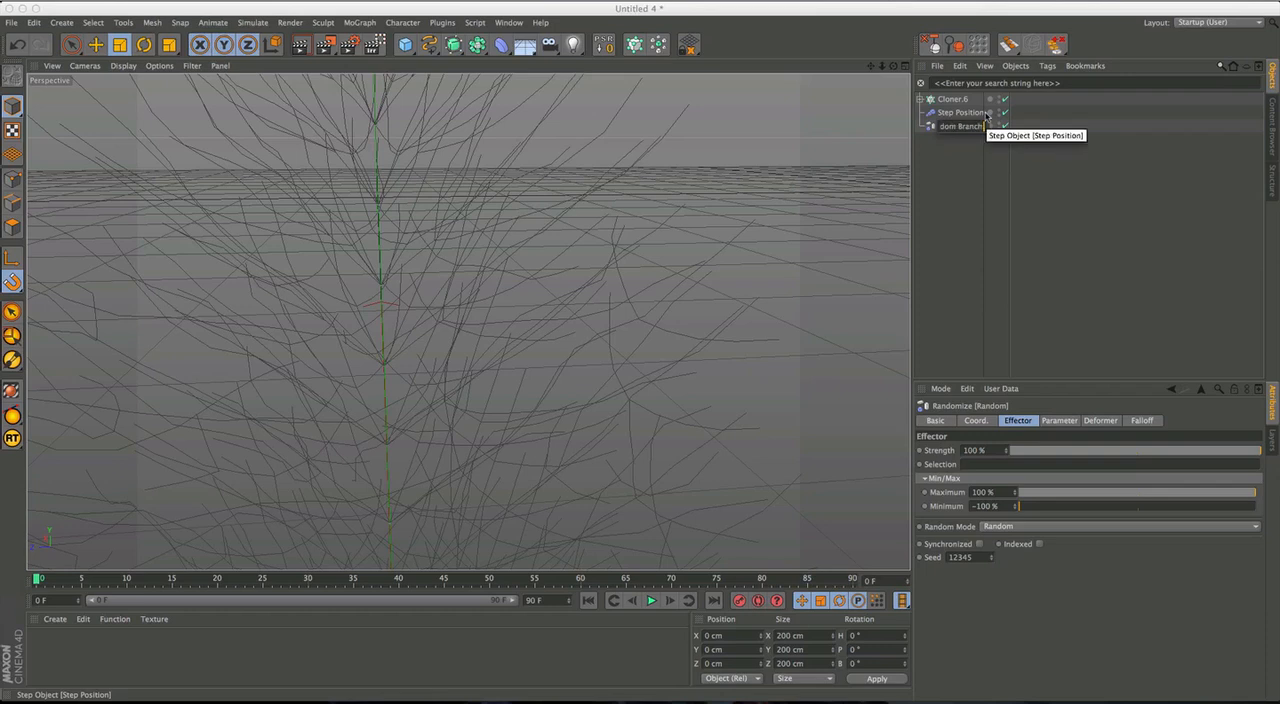
{"action": "type", "text": " Position"}
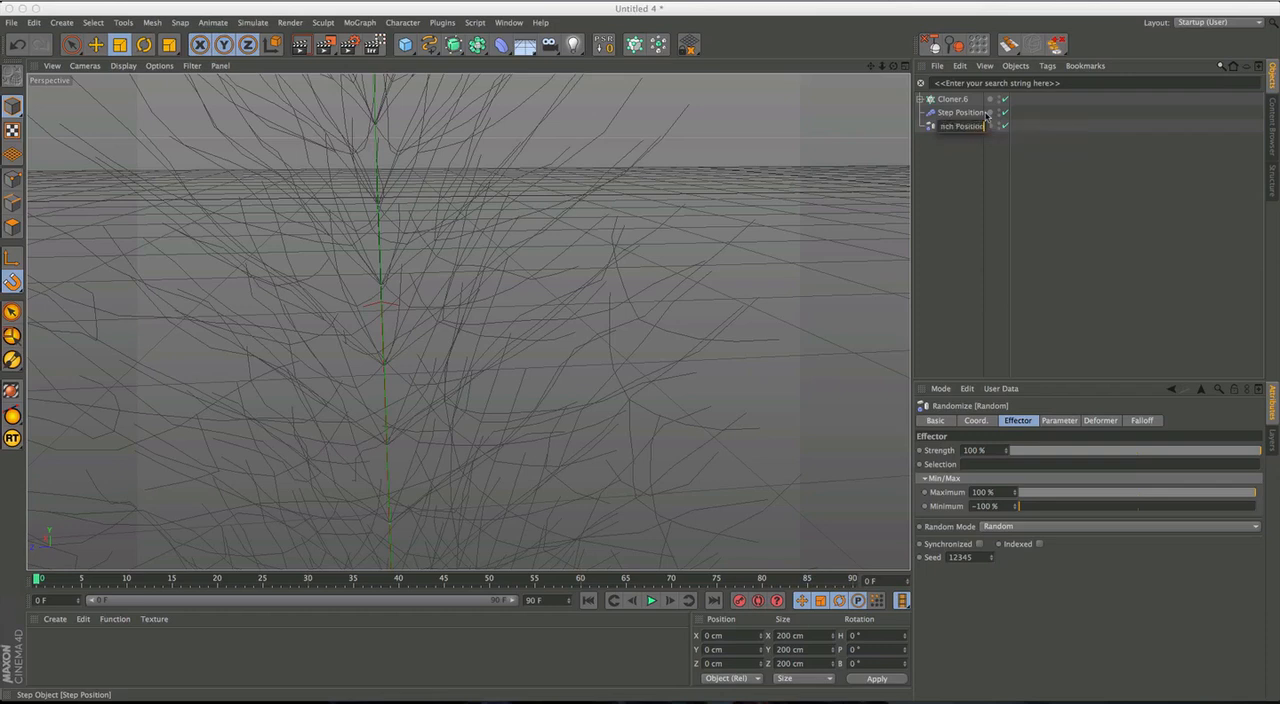
{"action": "key", "text": "Return"}
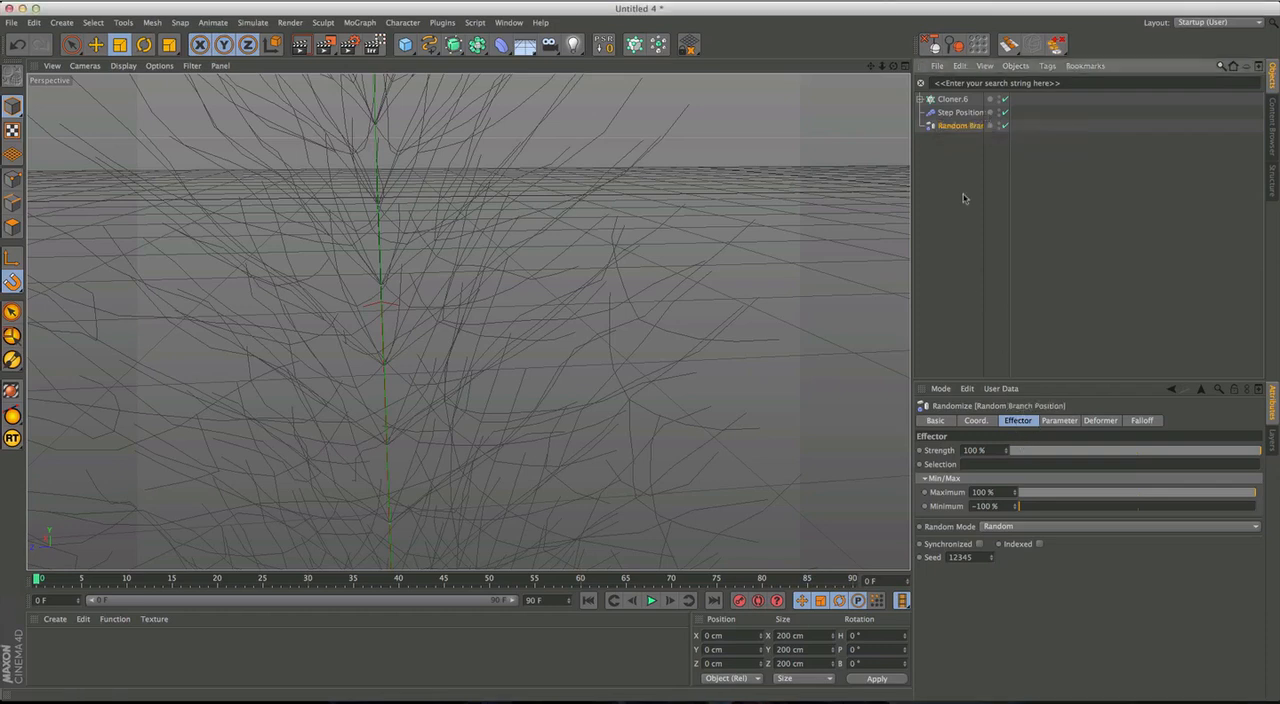
{"action": "left_click_drag", "start_coordinate": [1010, 107], "coordinate": [1060, 107]}
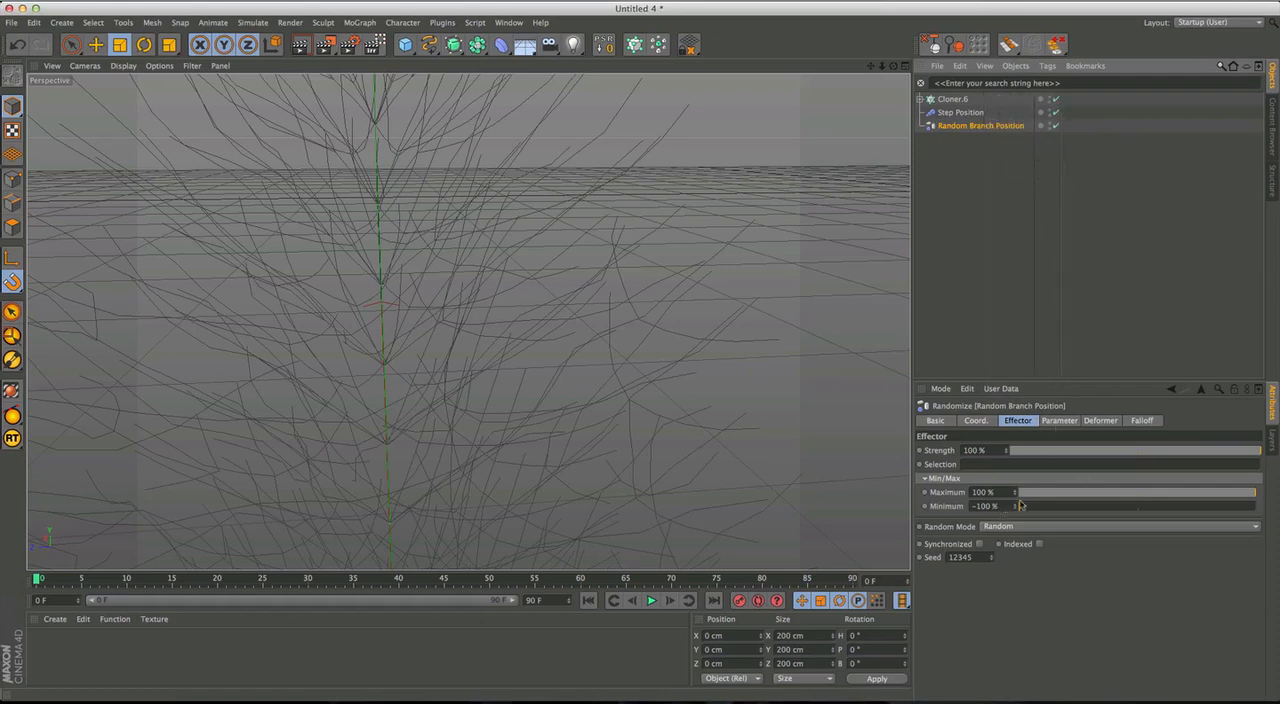
Set the Random Branch Position effector's position variation to X 0 cm, Y 10 cm and Z 0 cm.
{"action": "left_click", "coordinate": [1059, 421]}
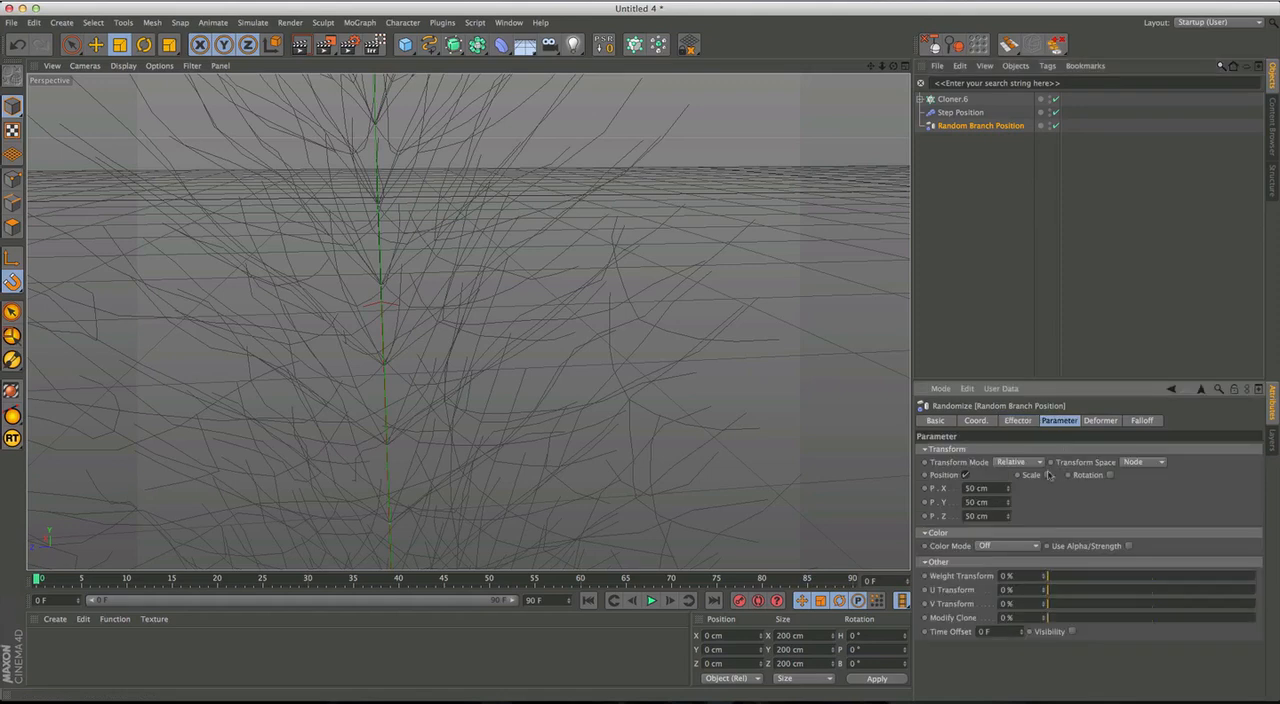
{"action": "left_click", "coordinate": [985, 488]}
{"action": "type", "text": "0"}
{"action": "key", "text": "Tab"}
{"action": "key", "text": "Tab"}
{"action": "type", "text": "0"}
{"action": "key", "text": "shift+Tab"}
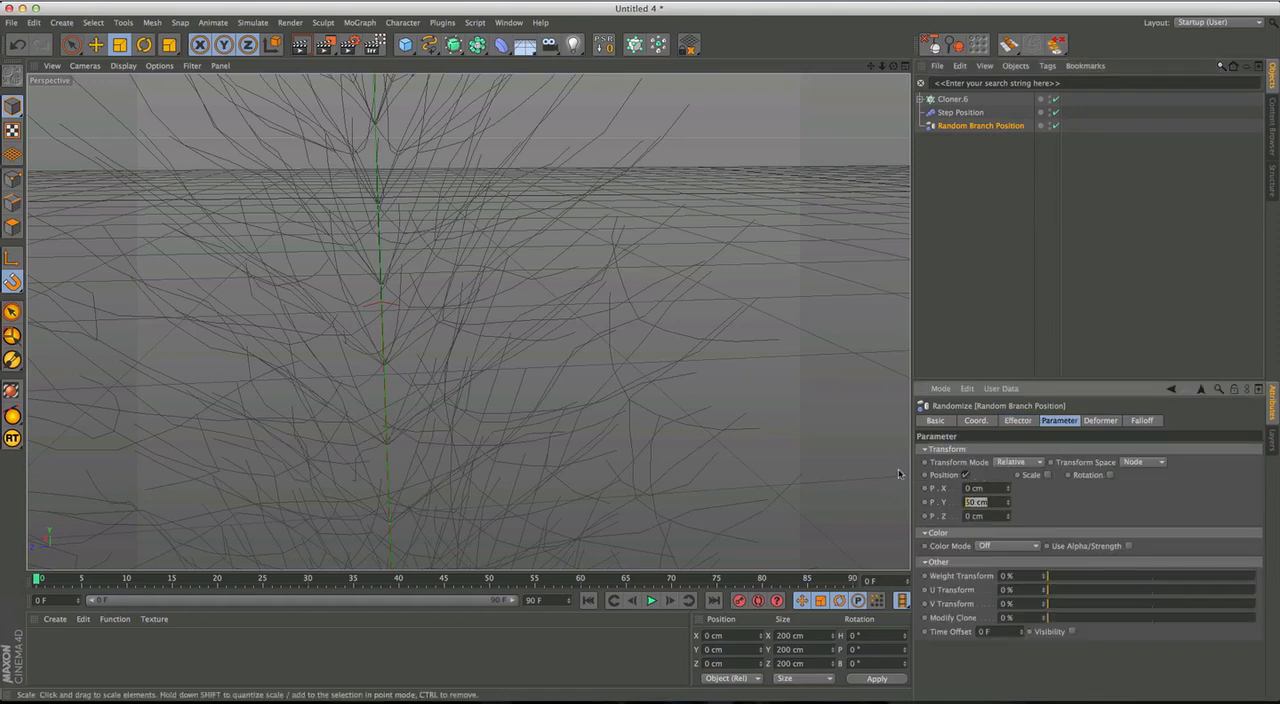
{"action": "key", "text": "BackSpace"}
Expand Cloner.6 and add Random Branch Position to the effectors of all six nested Cloners together.
{"action": "left_click", "coordinate": [920, 99]}
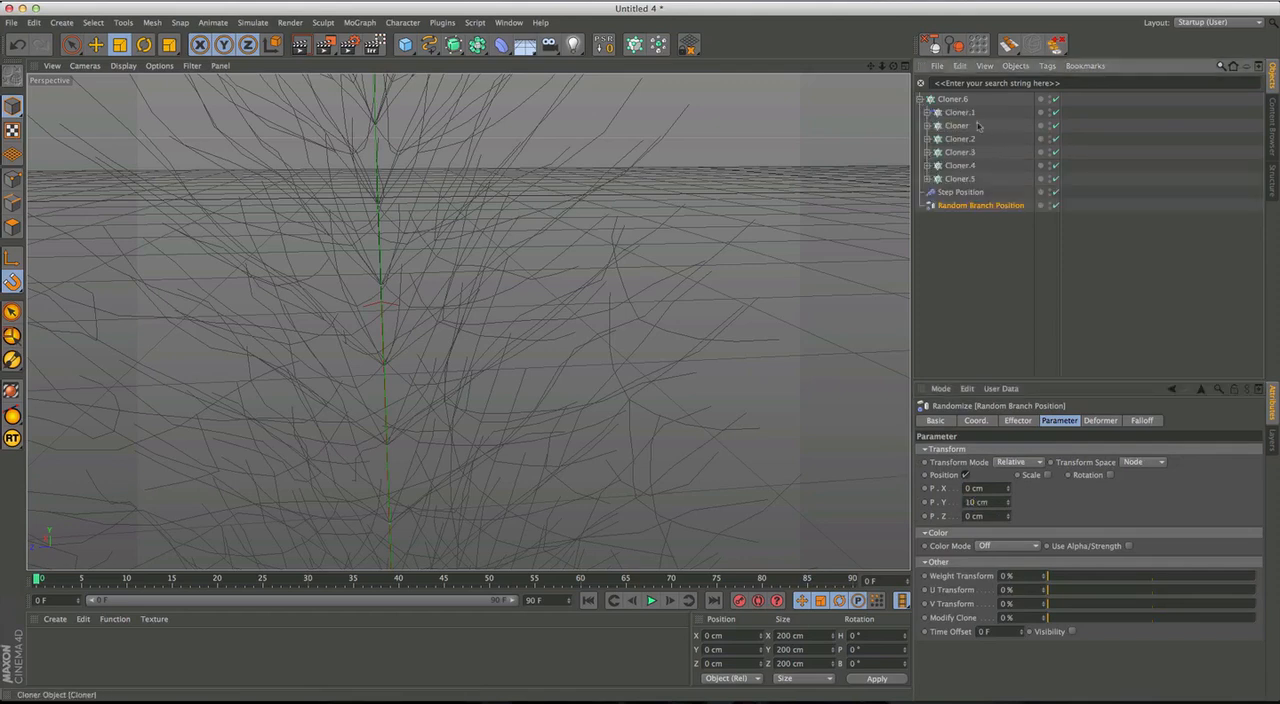
{"action": "left_click", "coordinate": [960, 112]}
{"action": "left_click", "coordinate": [962, 179], "text": "shift"}
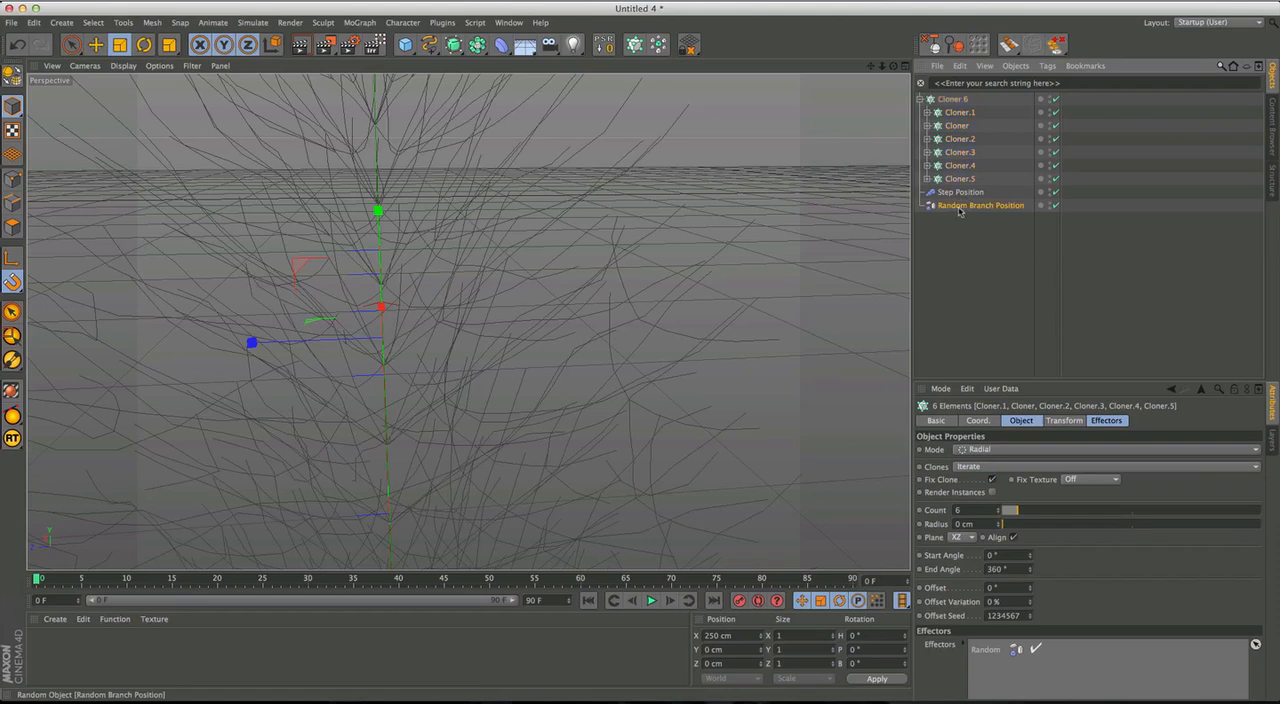
{"action": "left_click", "coordinate": [1108, 421]}
{"action": "left_click_drag", "start_coordinate": [1077, 491], "coordinate": [1074, 489]}
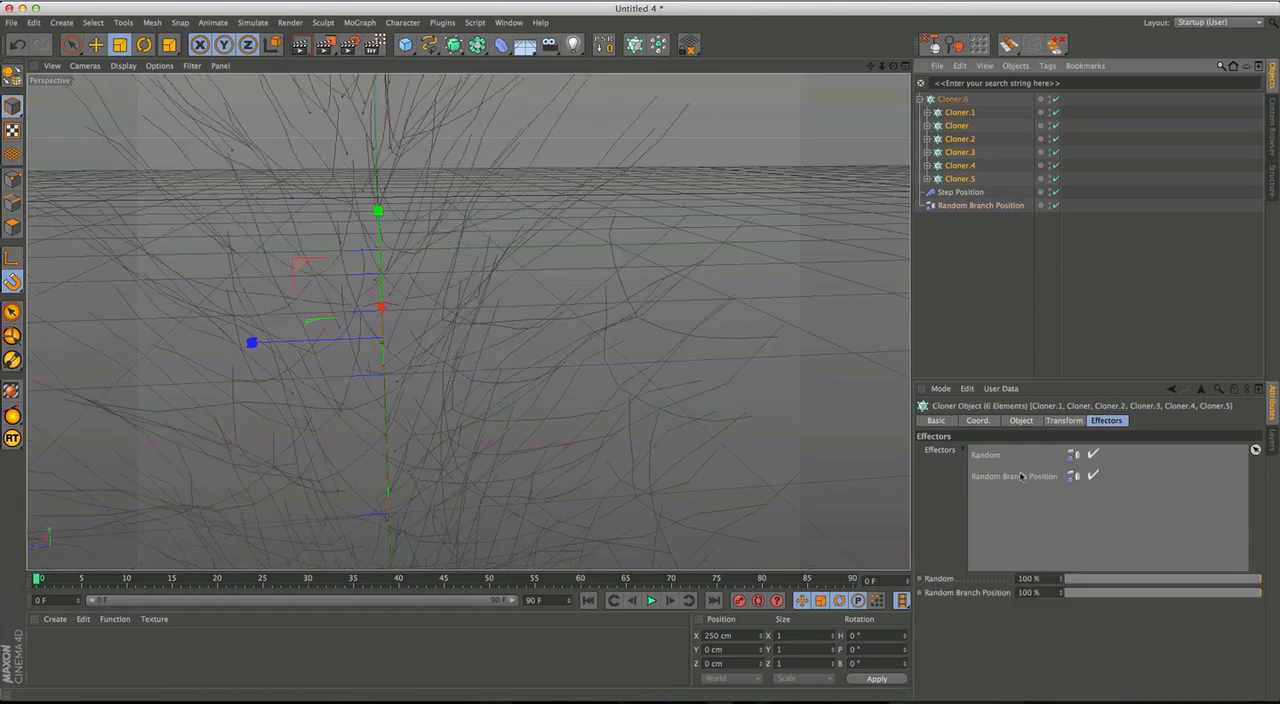
Set the Random Branch Position effector's transform space to Effector.
{"action": "left_click_drag", "start_coordinate": [480, 369], "coordinate": [472, 361], "text": "alt"}
{"action": "left_click", "coordinate": [937, 291]}
{"action": "right_click_drag", "start_coordinate": [554, 324], "coordinate": [496, 398], "text": "alt"}
{"action": "middle_click_drag", "start_coordinate": [519, 380], "coordinate": [505, 250], "text": "alt"}
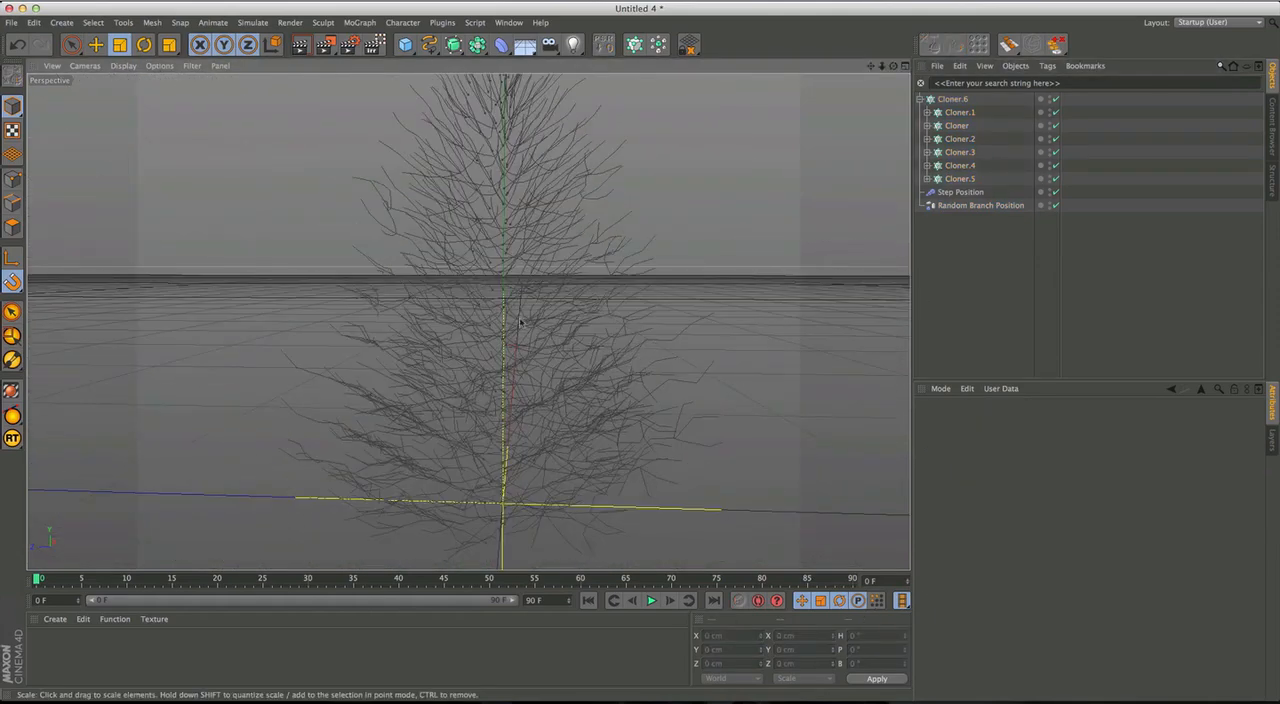
{"action": "left_click", "coordinate": [978, 205]}
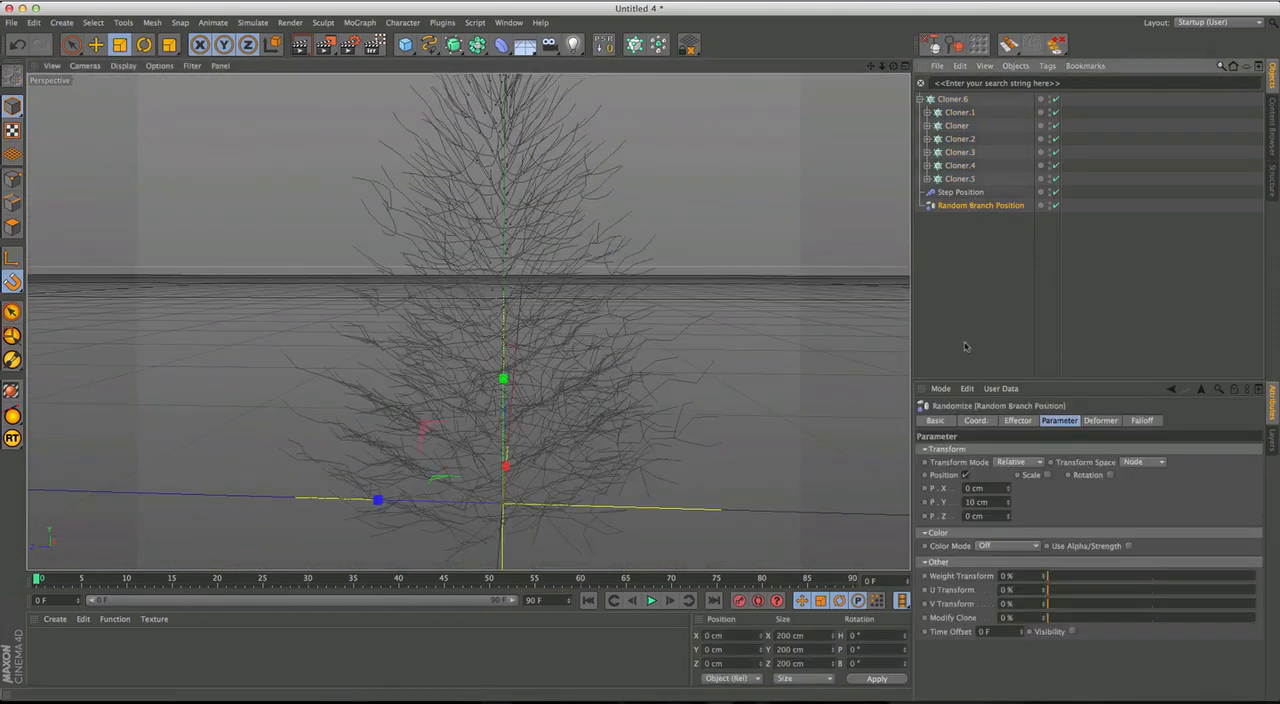
{"action": "left_click", "coordinate": [1143, 464]}
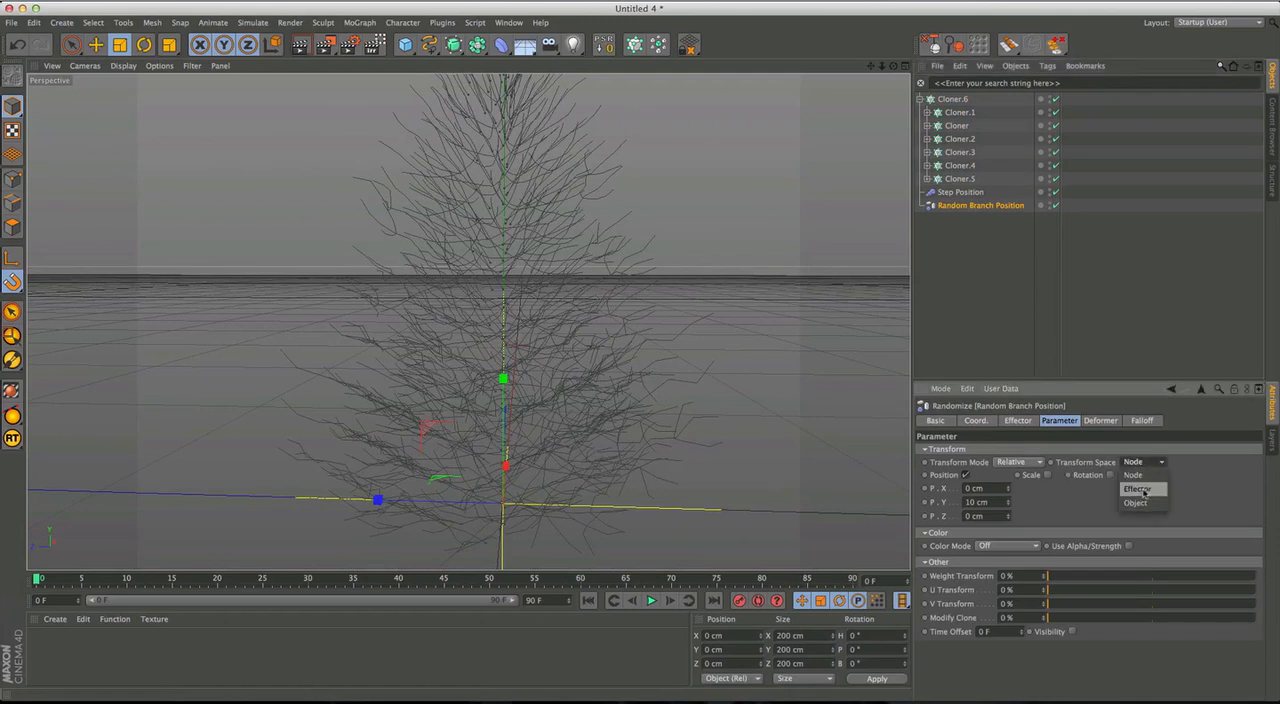
{"action": "left_click", "coordinate": [1144, 490]}
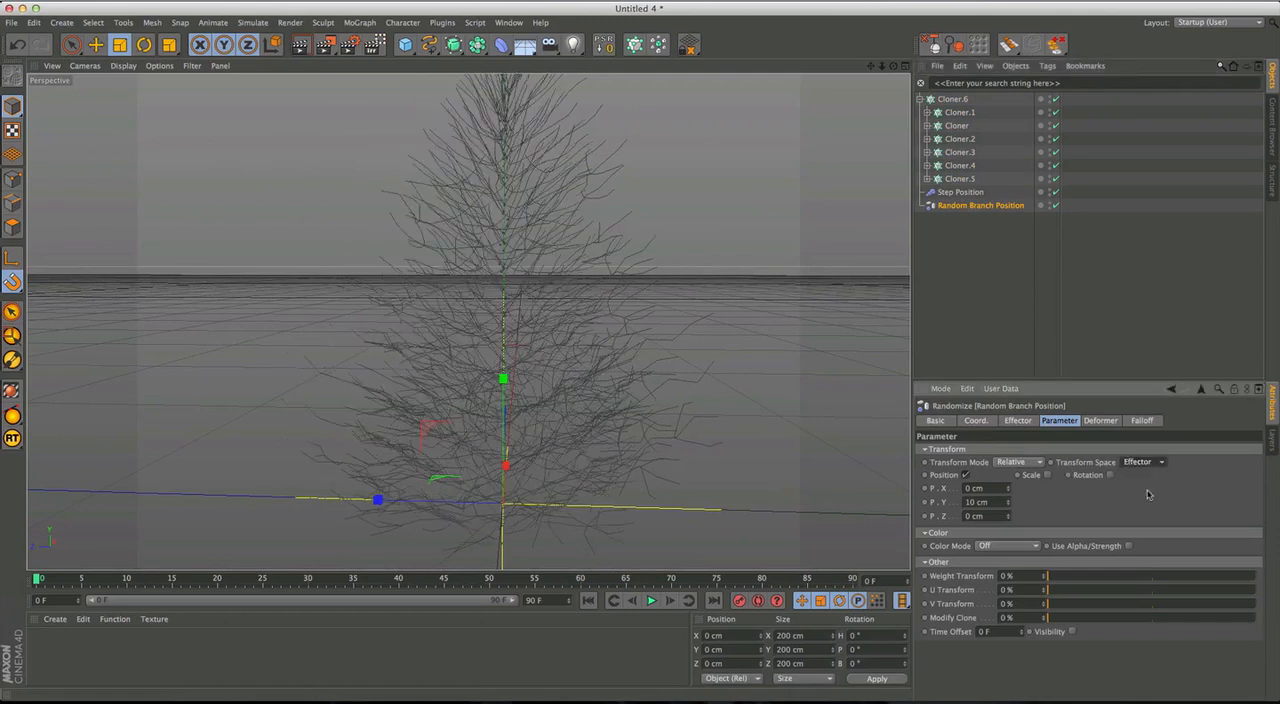
Deselect everything and turn off the visibility of the Step Position and Random Branch Position effectors.
{"action": "left_click", "coordinate": [1134, 325]}
{"action": "left_click_drag", "start_coordinate": [797, 353], "coordinate": [469, 322], "text": "alt"}
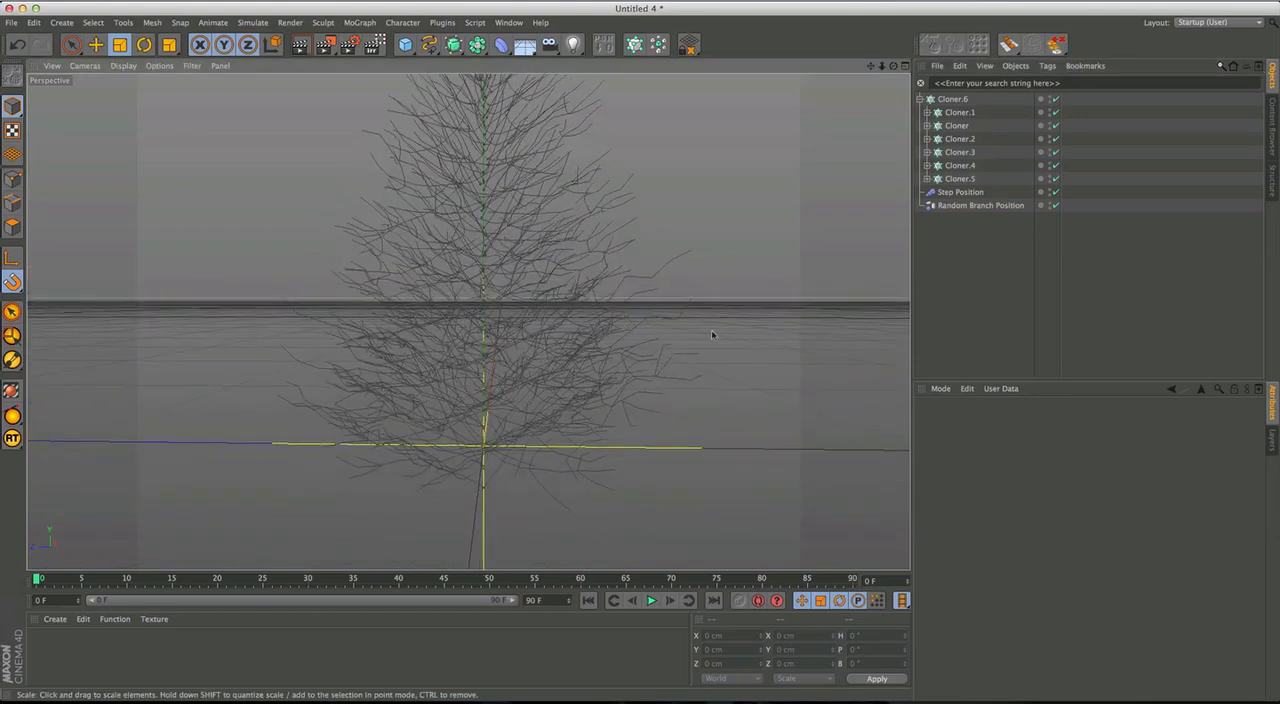
{"action": "left_click", "coordinate": [1055, 206]}
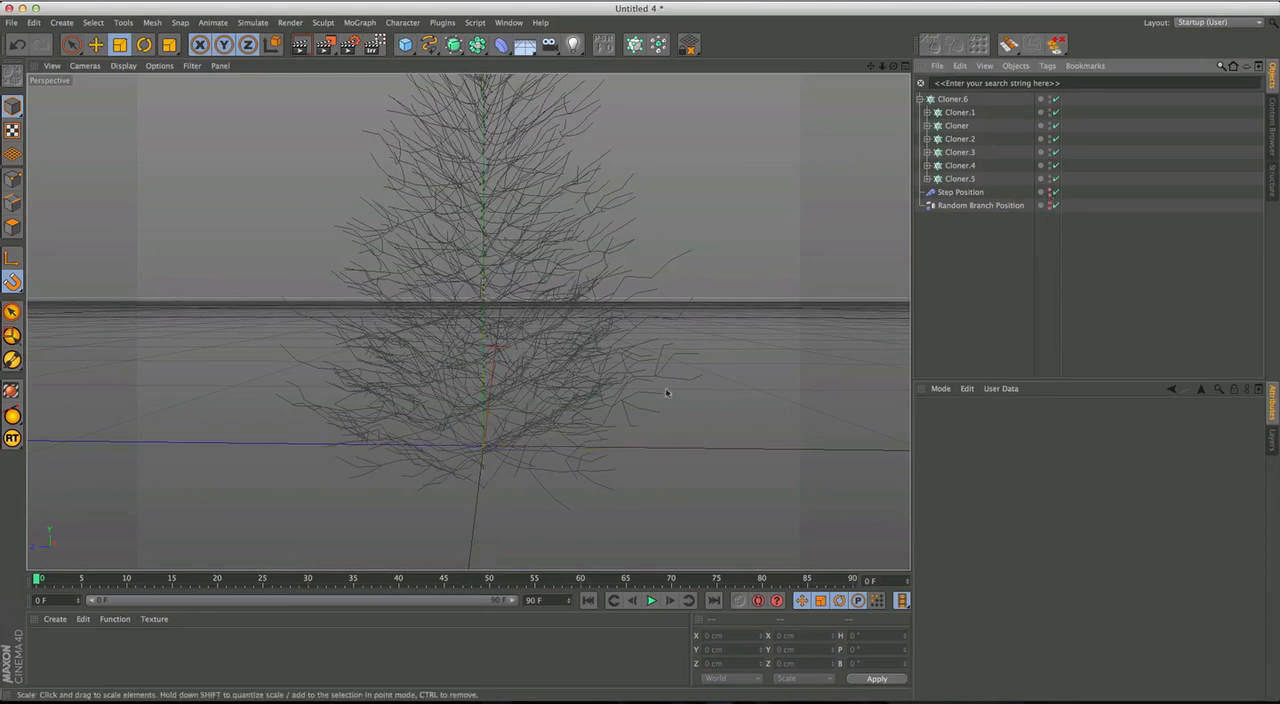
Maximize the Right view and examine the lowest branches around the base of the trunk.
{"action": "middle_click", "coordinate": [540, 411]}
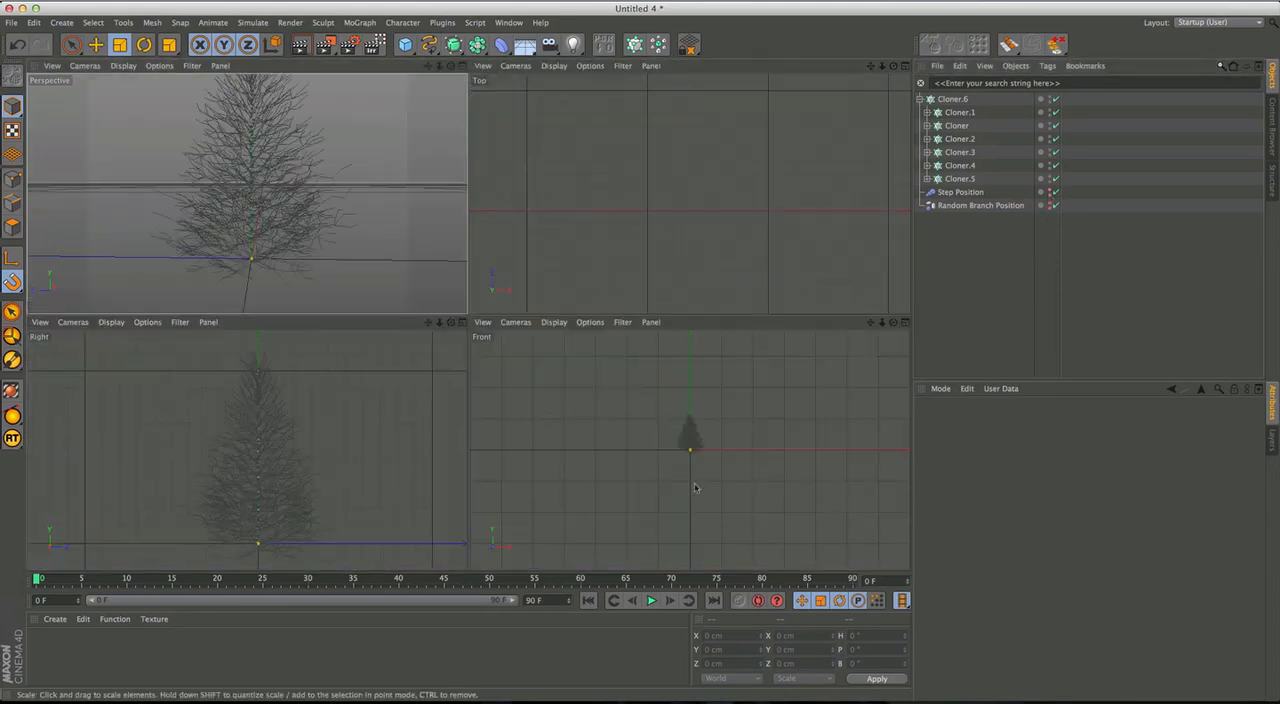
{"action": "middle_click", "coordinate": [319, 523]}
{"action": "scroll", "coordinate": [543, 474], "scroll_direction": "up", "scroll_amount": 3}
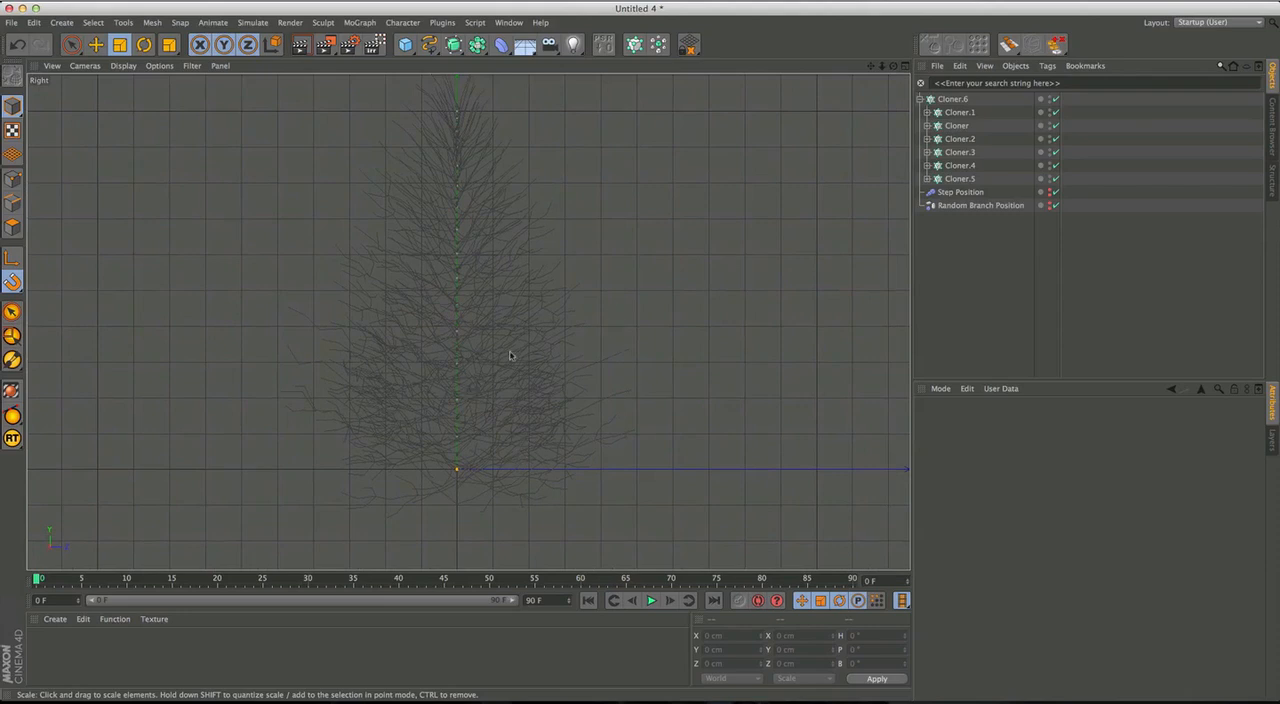
{"action": "scroll", "coordinate": [526, 394], "scroll_direction": "up", "scroll_amount": 5}
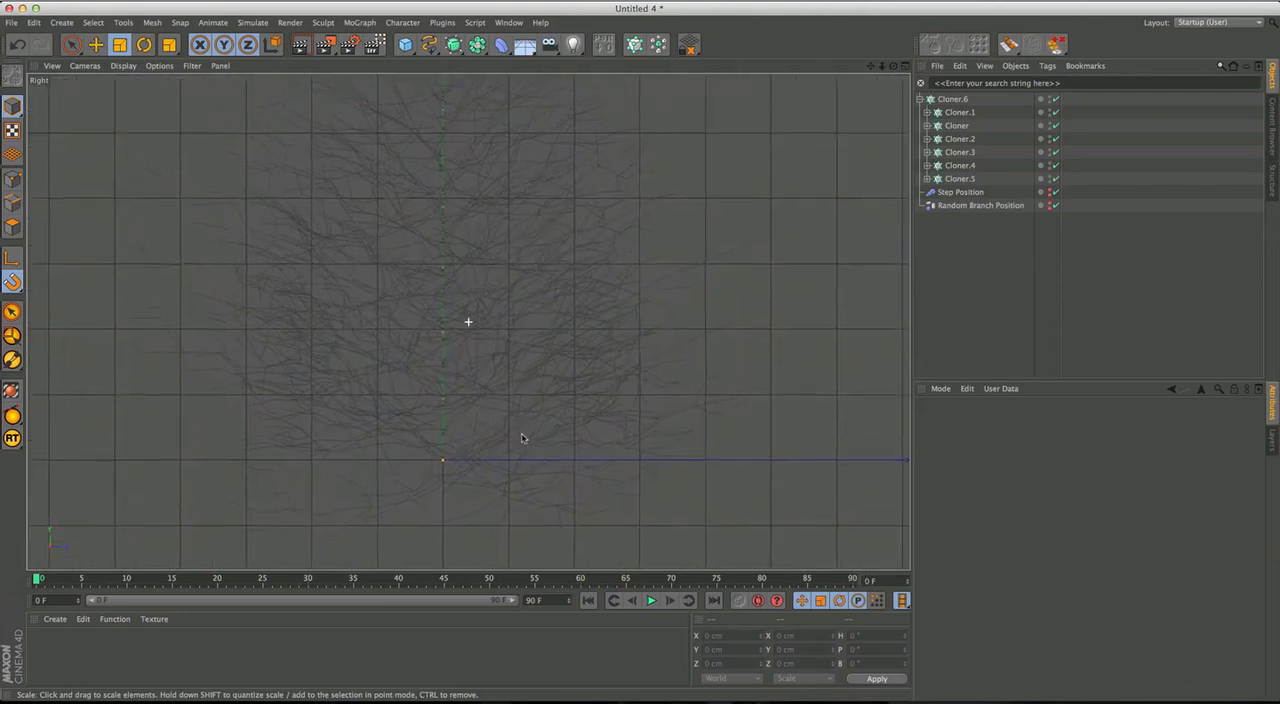
{"action": "scroll", "coordinate": [524, 430], "scroll_direction": "down", "scroll_amount": 5}
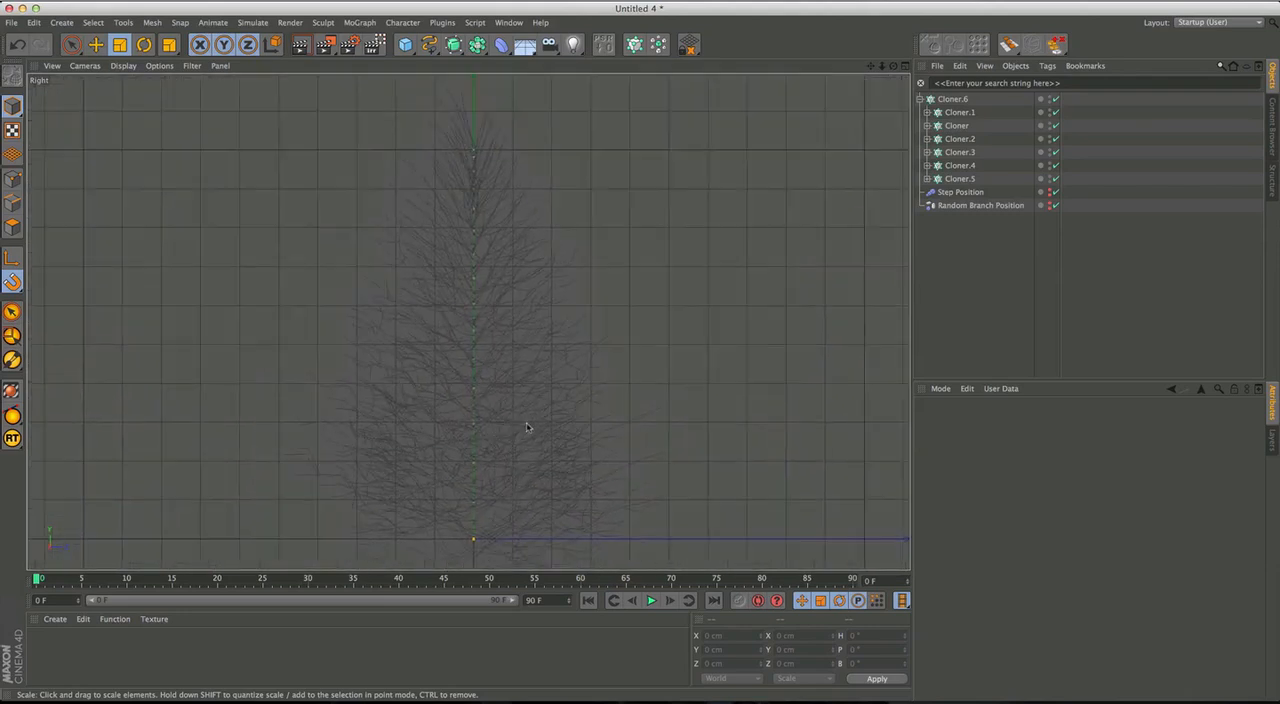
{"action": "middle_click_drag", "start_coordinate": [472, 442], "coordinate": [446, 393], "text": "alt"}
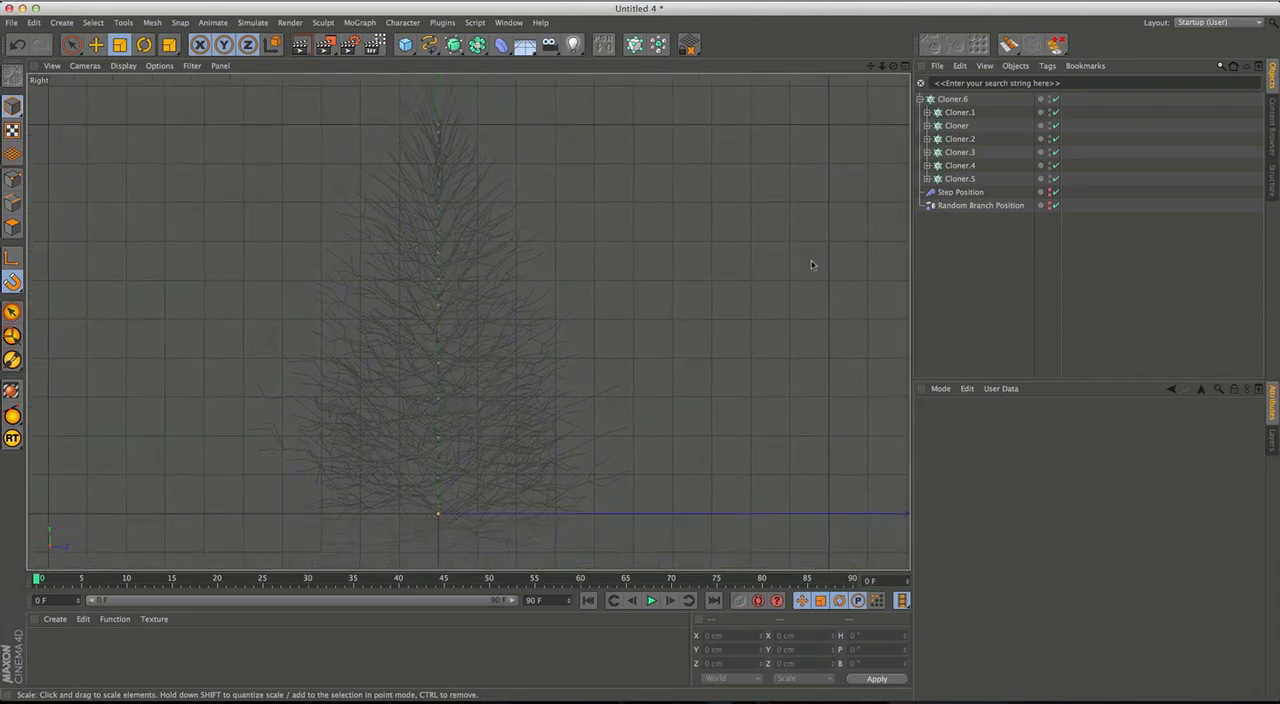
Set the Random Branch Position effector's minimum to 0%.
{"action": "left_click", "coordinate": [974, 206]}
{"action": "left_click", "coordinate": [1099, 421]}
{"action": "left_click", "coordinate": [1070, 421]}
{"action": "left_click", "coordinate": [1025, 421]}
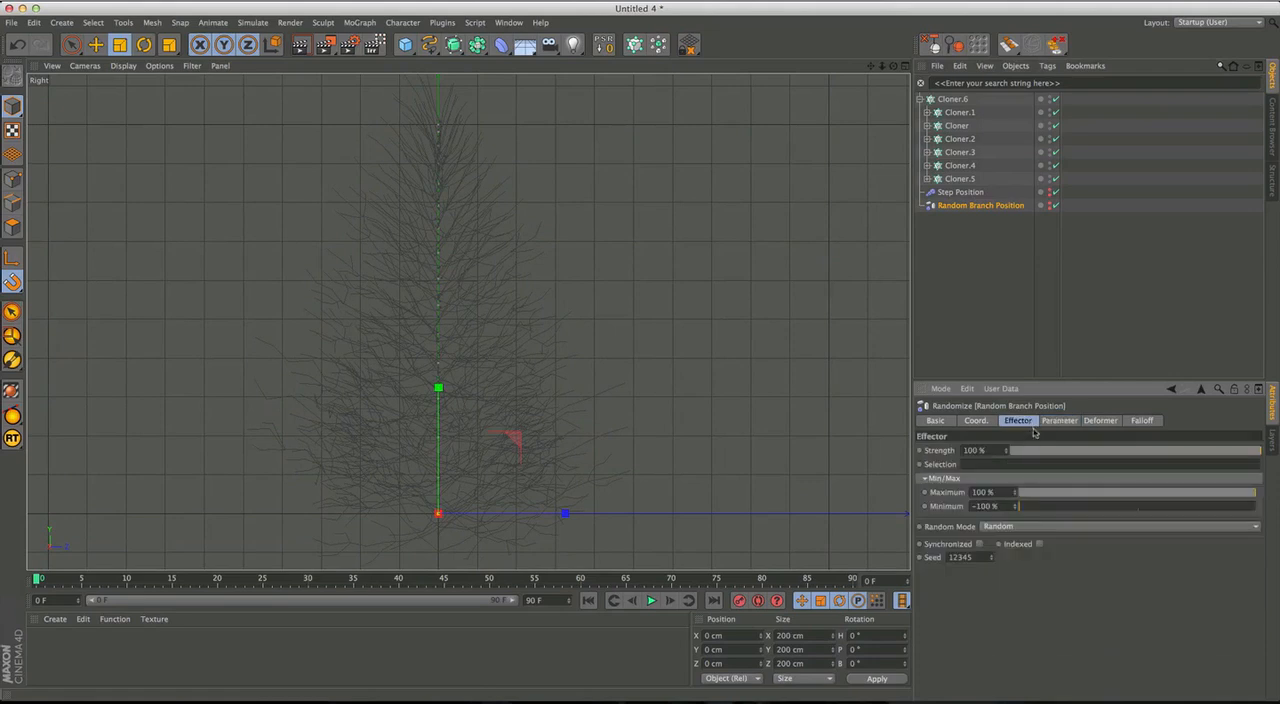
{"action": "double_click", "coordinate": [1003, 507]}
{"action": "type", "text": "0"}
{"action": "key", "text": "Return"}
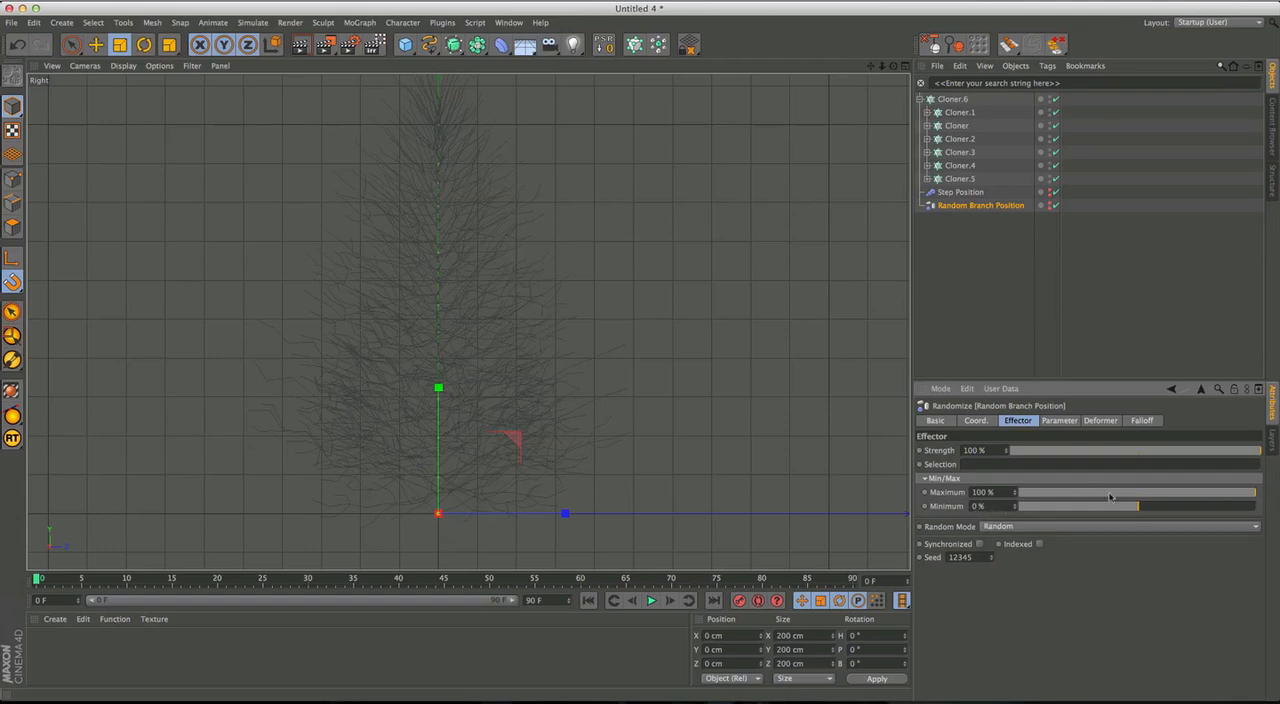
Examine the vertical spread of branches along the trunk in the Right view and review the effector's Y position setting.
{"action": "scroll", "coordinate": [479, 331], "scroll_direction": "up", "scroll_amount": 10}
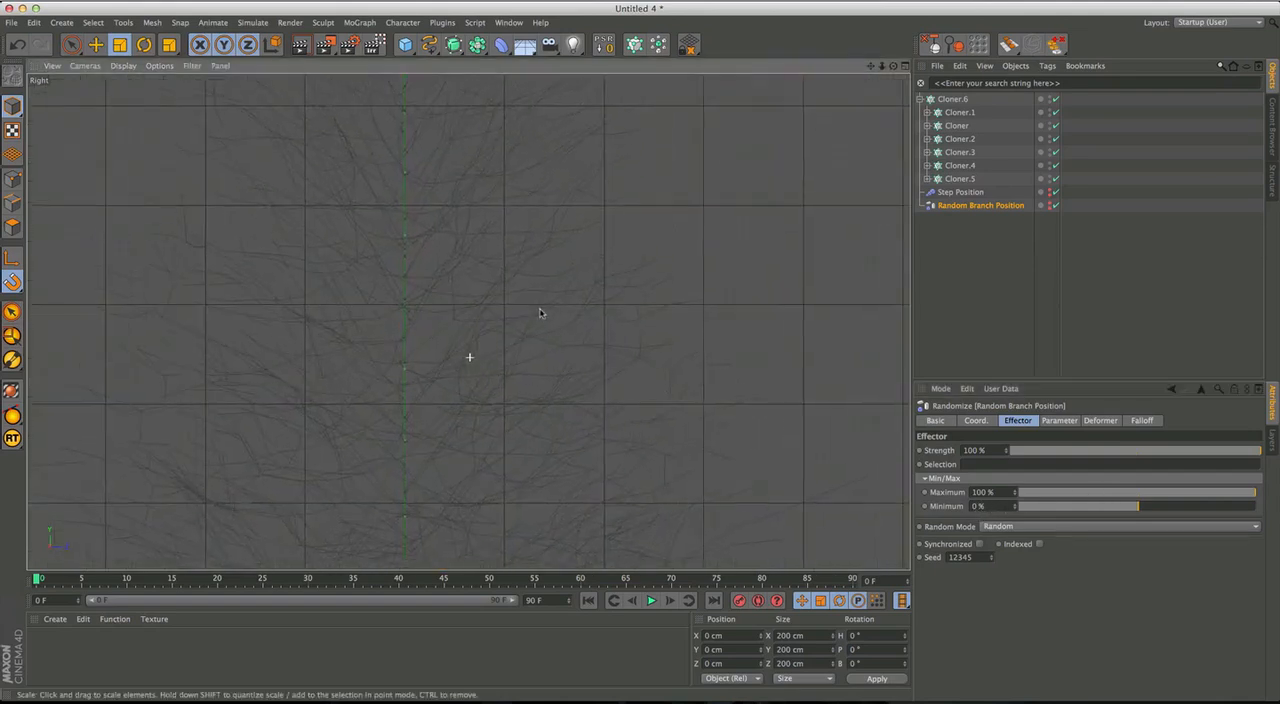
{"action": "scroll", "coordinate": [517, 390], "scroll_direction": "down", "scroll_amount": 2}
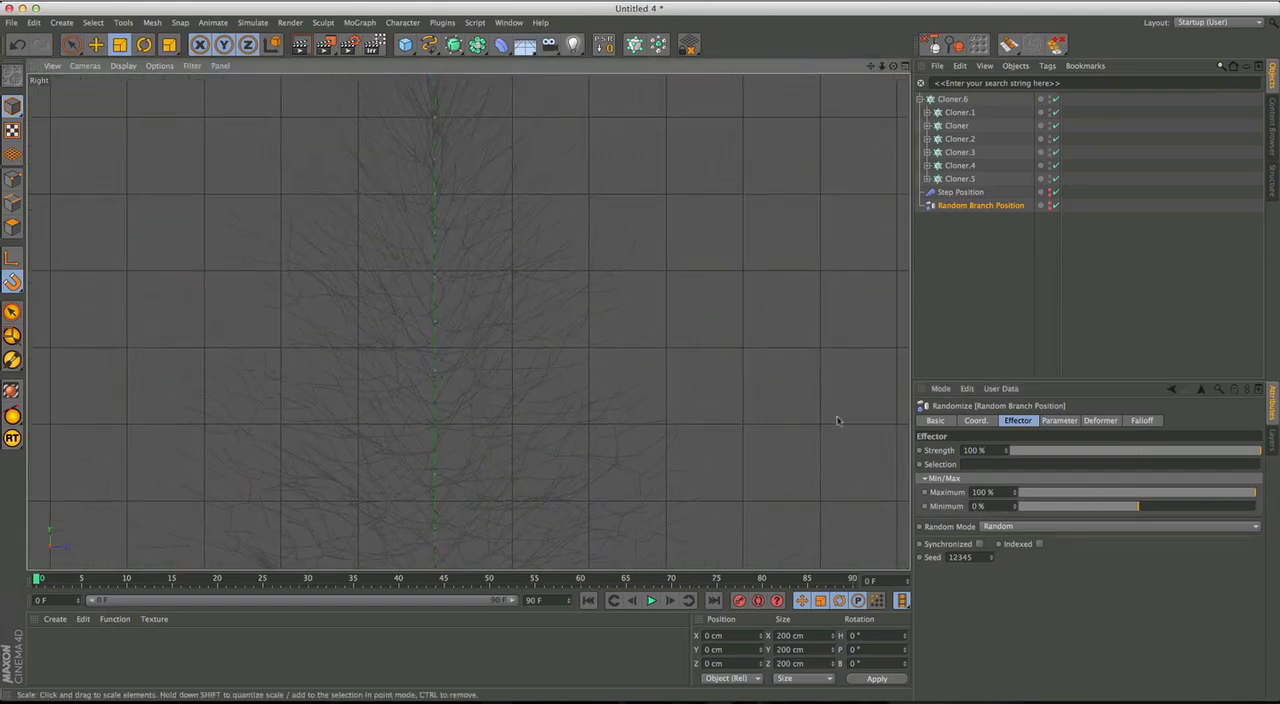
{"action": "left_click", "coordinate": [976, 421]}
{"action": "left_click", "coordinate": [1017, 420]}
{"action": "left_click", "coordinate": [1059, 420]}
{"action": "left_click_drag", "start_coordinate": [995, 503], "coordinate": [926, 502]}
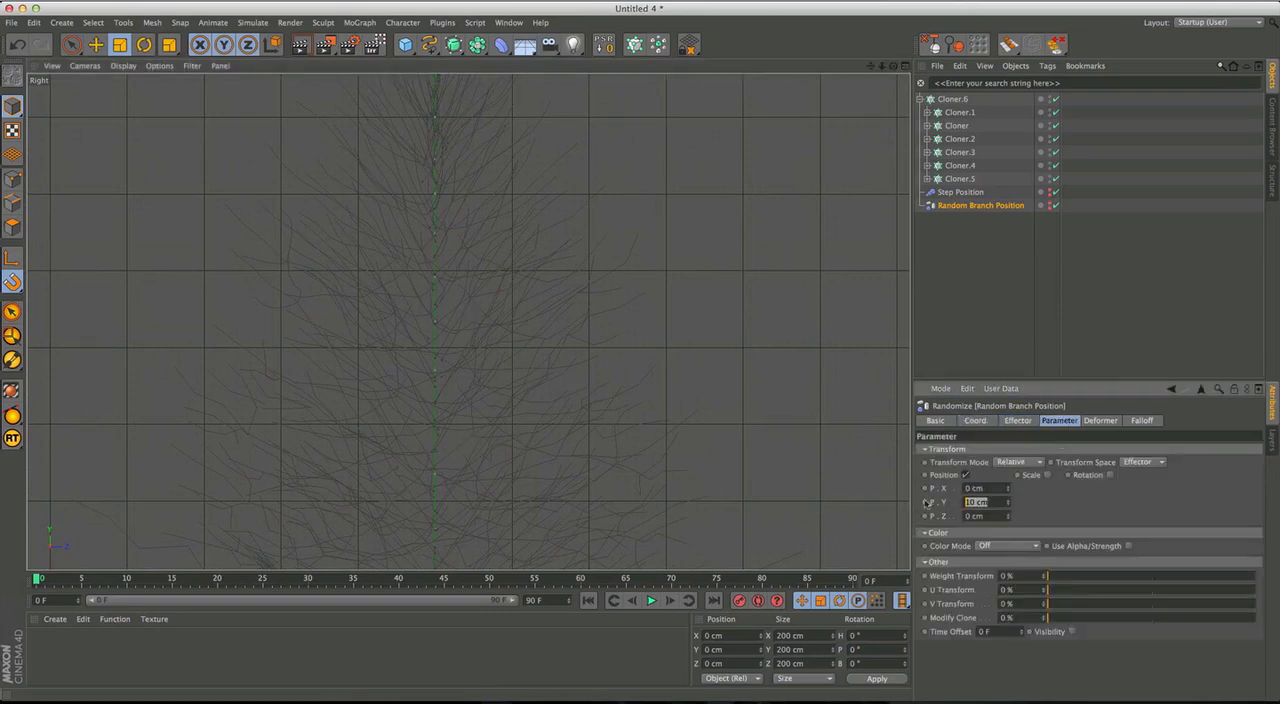
{"action": "middle_click_drag", "start_coordinate": [552, 402], "coordinate": [560, 510], "text": "alt"}
{"action": "right_click_drag", "start_coordinate": [560, 510], "coordinate": [549, 438], "text": "alt"}
{"action": "middle_click_drag", "start_coordinate": [548, 440], "coordinate": [545, 402], "text": "alt"}
{"action": "mouse_move", "coordinate": [545, 402]}
{"action": "right_mouse_down", "text": "alt"}
{"action": "mouse_move", "coordinate": [543, 383]}
{"action": "mouse_move", "coordinate": [534, 410]}
{"action": "right_mouse_up", "text": "alt"}
{"action": "middle_click_drag", "start_coordinate": [534, 410], "coordinate": [526, 335], "text": "alt"}
{"action": "right_click_drag", "start_coordinate": [526, 335], "coordinate": [518, 306], "text": "alt"}
{"action": "mouse_move", "coordinate": [537, 425]}
{"action": "middle_mouse_down", "text": "alt"}
{"action": "mouse_move", "coordinate": [589, 398]}
{"action": "mouse_move", "coordinate": [600, 437]}
{"action": "mouse_move", "coordinate": [571, 451]}
{"action": "mouse_move", "coordinate": [557, 414]}
{"action": "middle_mouse_up", "text": "alt"}
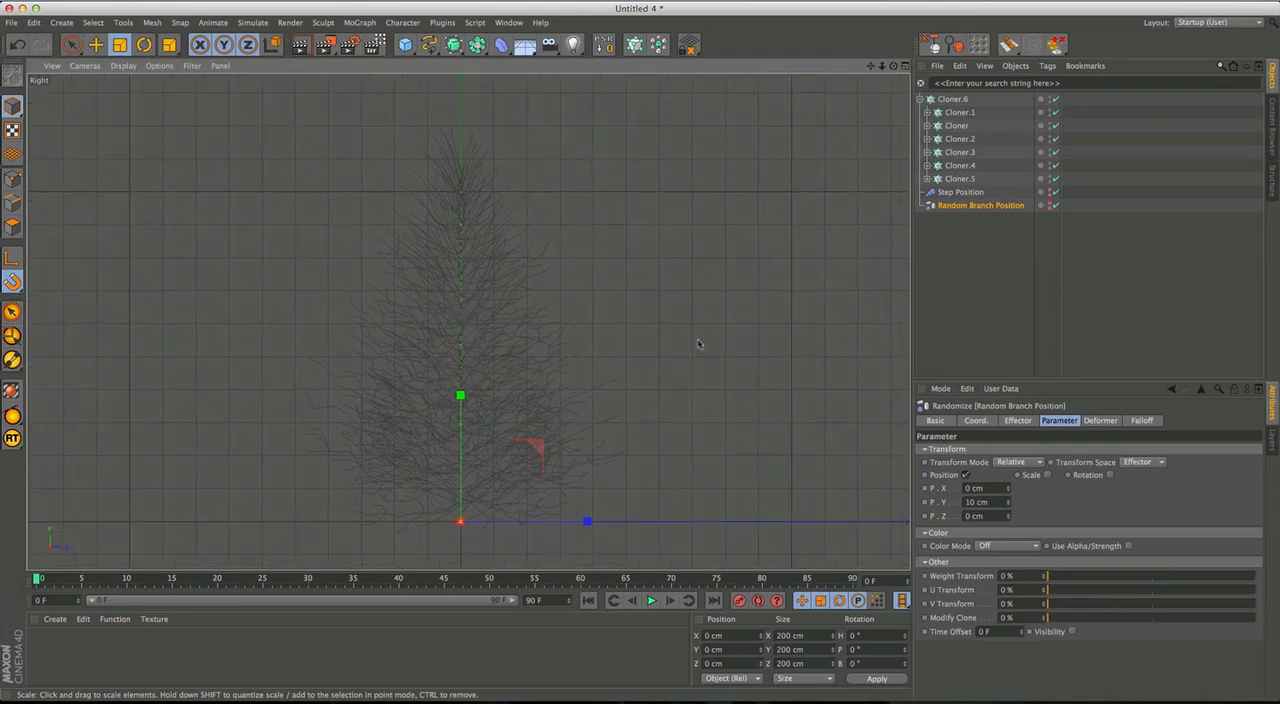
Select Cloner.6 to highlight the tree, examine it in the full perspective view, then deselect it and collapse its hierarchy.
{"action": "left_click", "coordinate": [952, 100]}
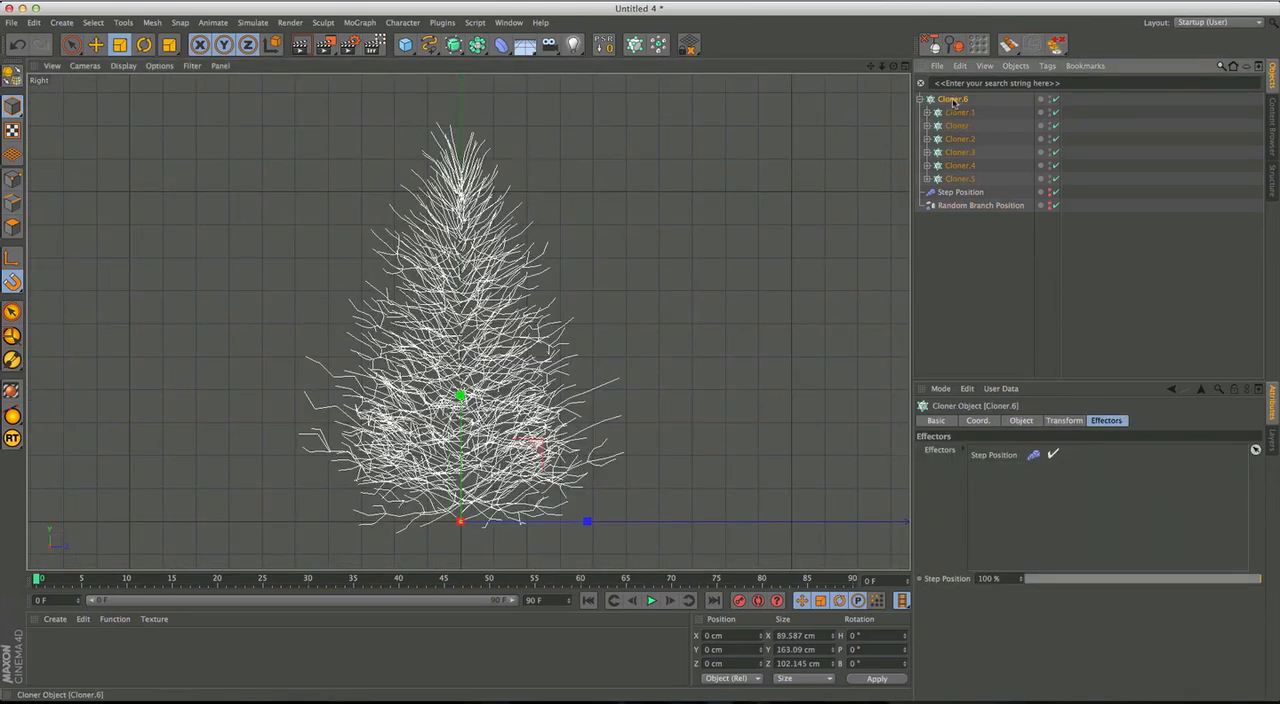
{"action": "middle_click", "coordinate": [507, 426]}
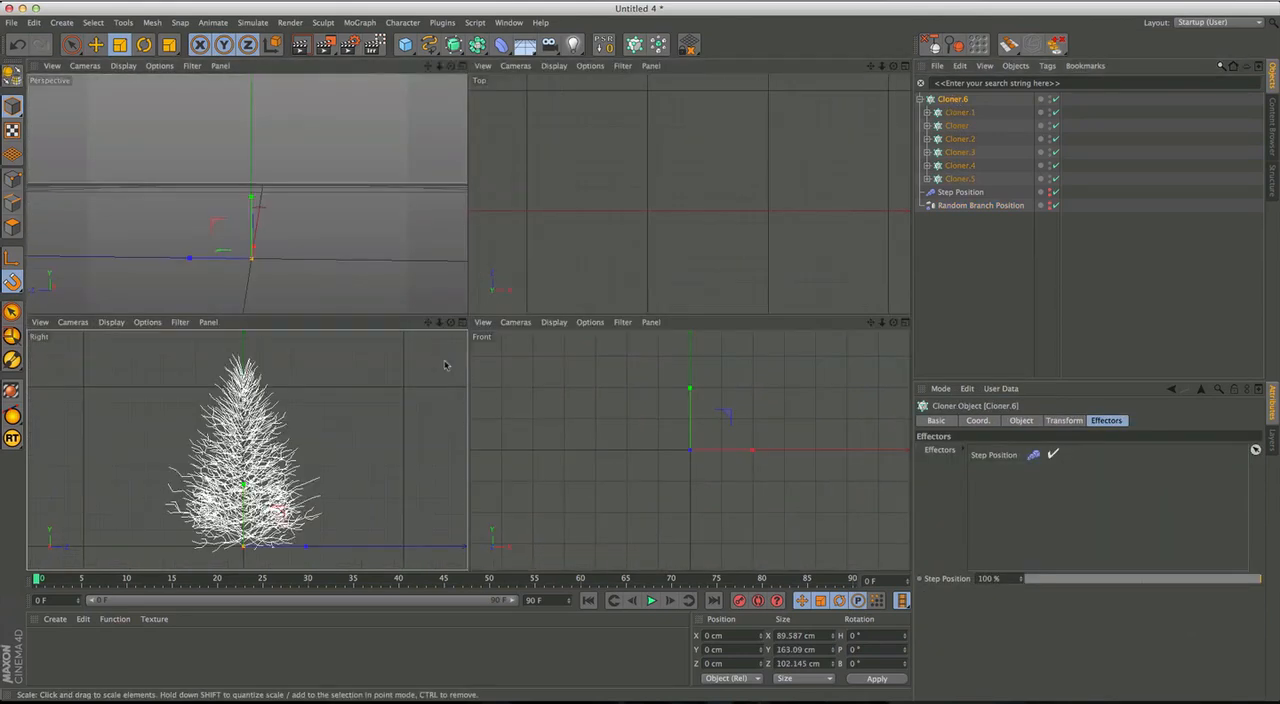
{"action": "middle_click", "coordinate": [279, 236]}
{"action": "left_click_drag", "start_coordinate": [535, 290], "coordinate": [508, 350], "text": "alt"}
{"action": "right_click_drag", "start_coordinate": [508, 350], "coordinate": [462, 358], "text": "alt"}
{"action": "middle_click_drag", "start_coordinate": [468, 336], "coordinate": [464, 421], "text": "alt"}
{"action": "left_click", "coordinate": [960, 277]}
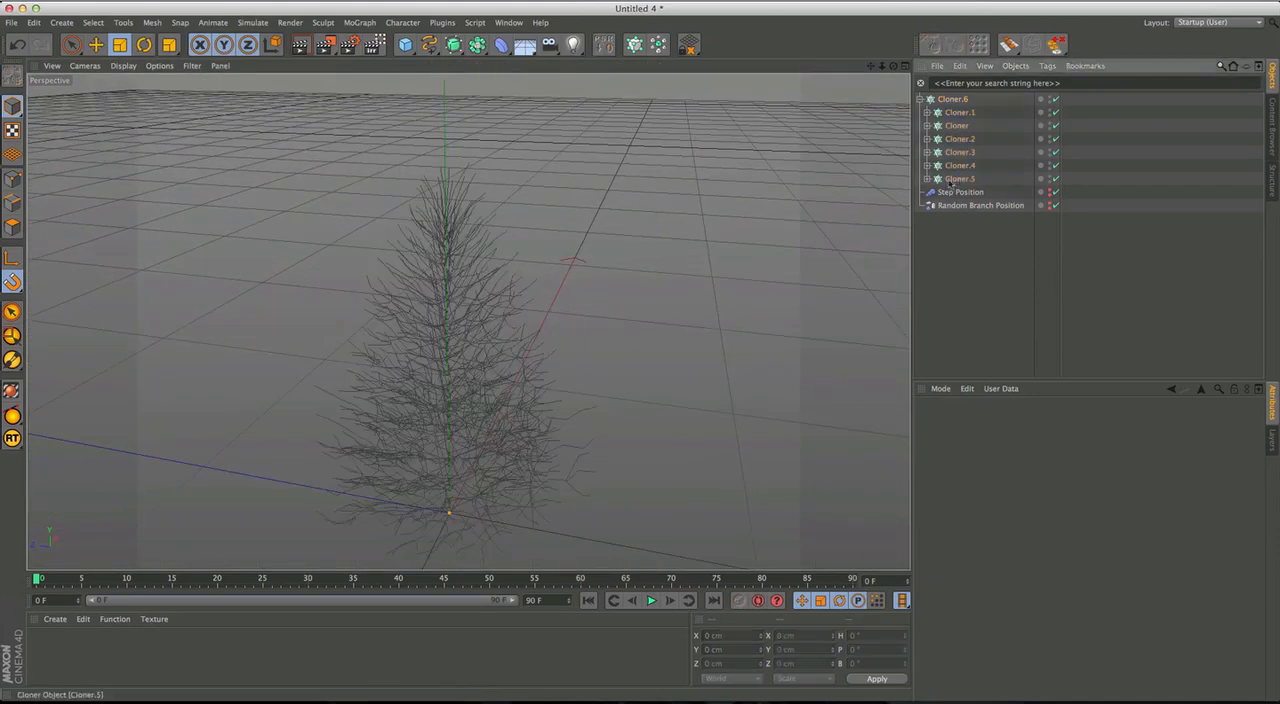
{"action": "left_click", "coordinate": [919, 100]}
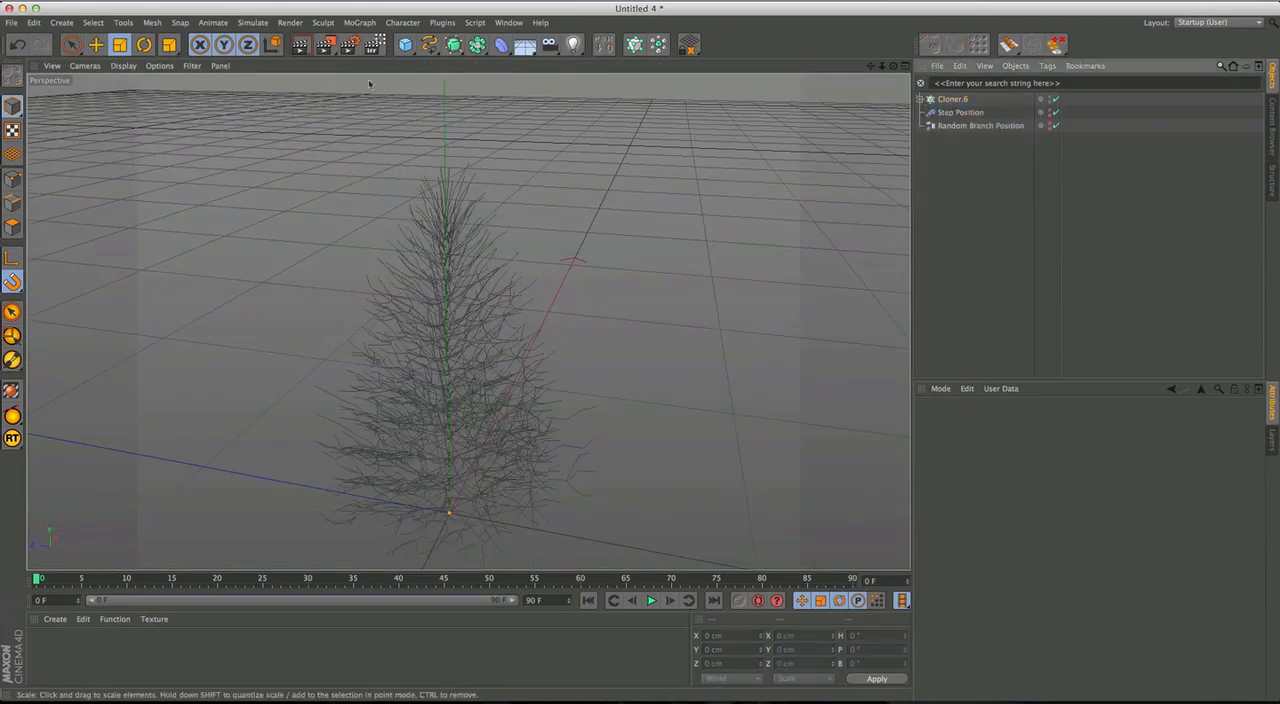
Add another Random effector, place it below Random Branch Position in the hierarchy, and rename it "Random Rotation".
{"action": "left_click", "coordinate": [360, 22]}
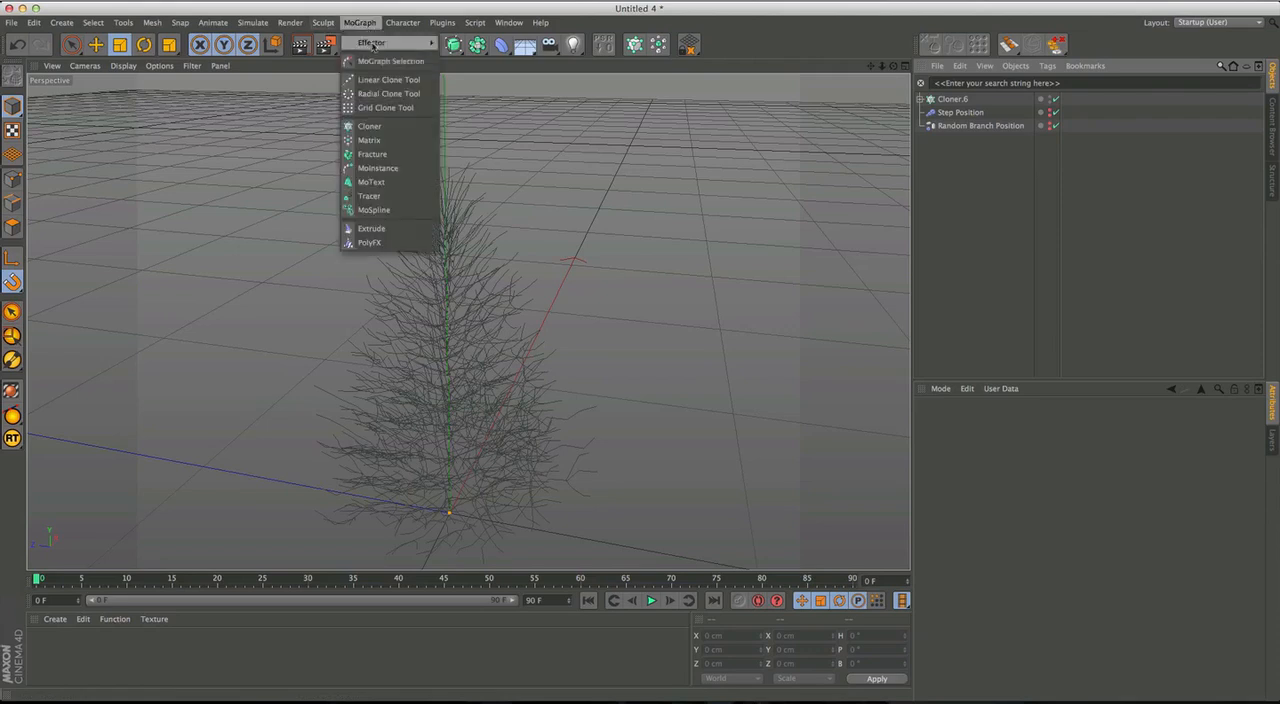
{"action": "mouse_move", "coordinate": [395, 42]}
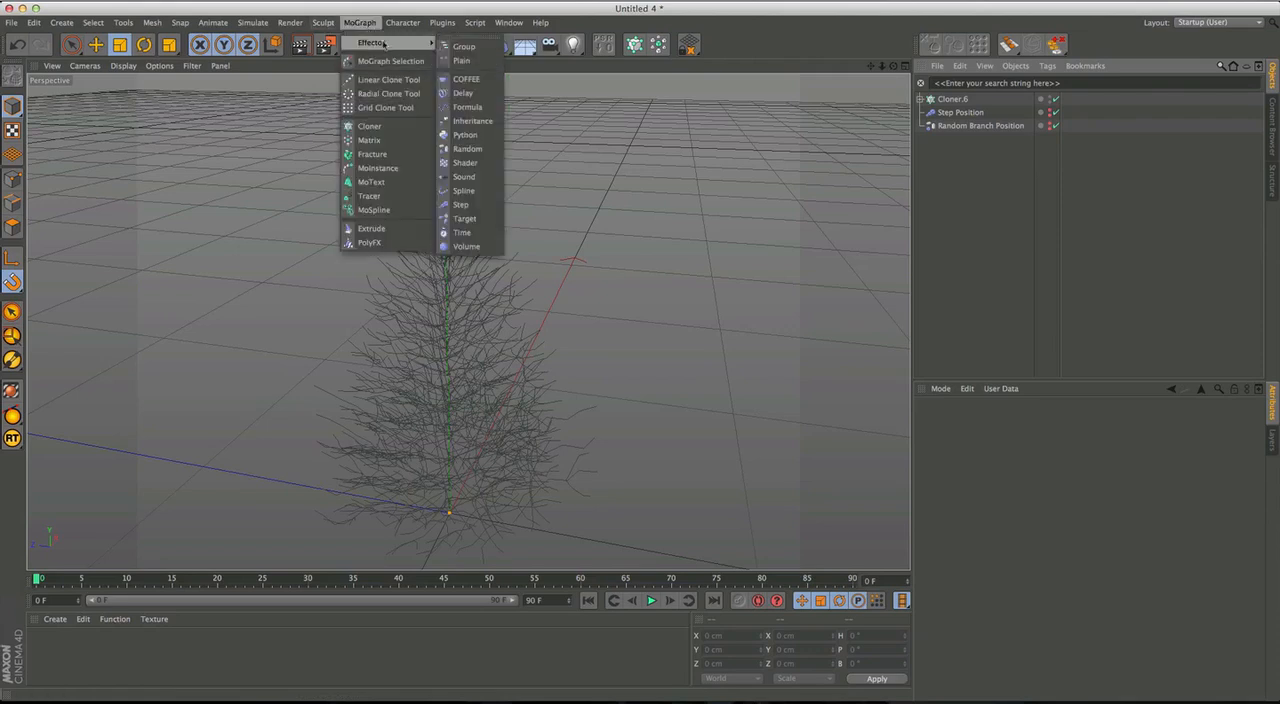
{"action": "left_click", "coordinate": [482, 155]}
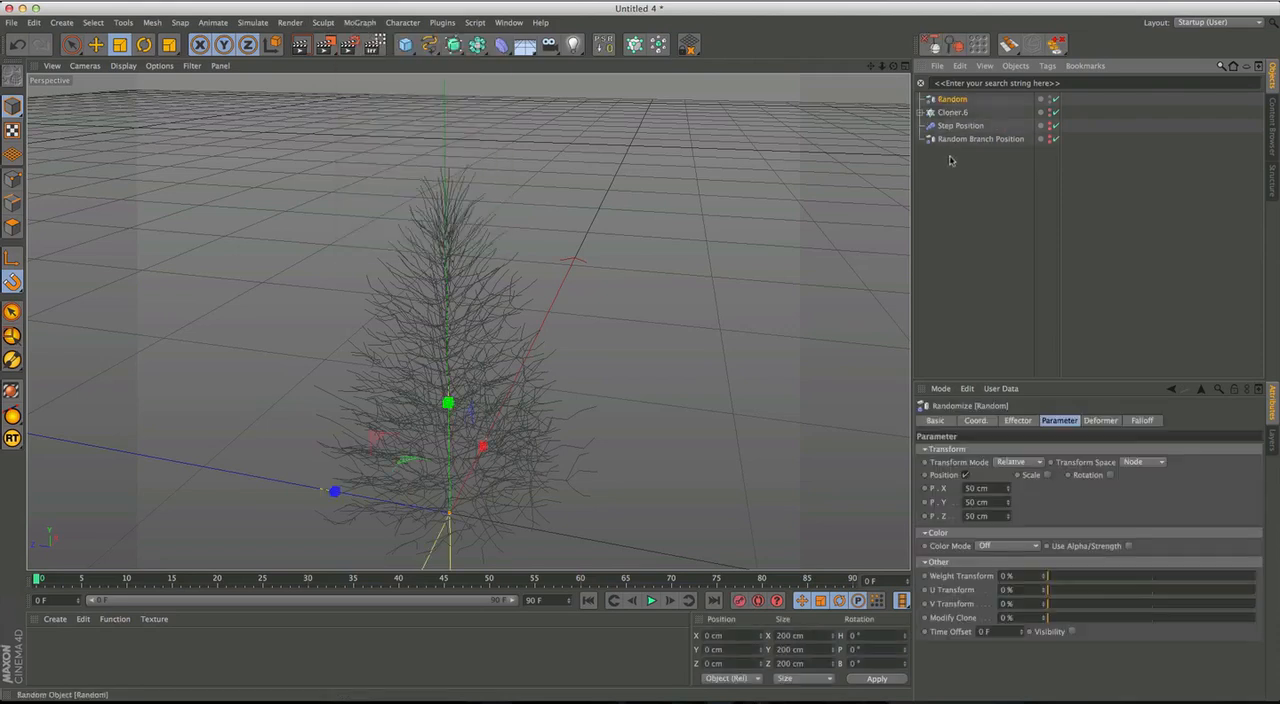
{"action": "double_click", "coordinate": [956, 140]}
{"action": "left_click", "coordinate": [982, 141]}
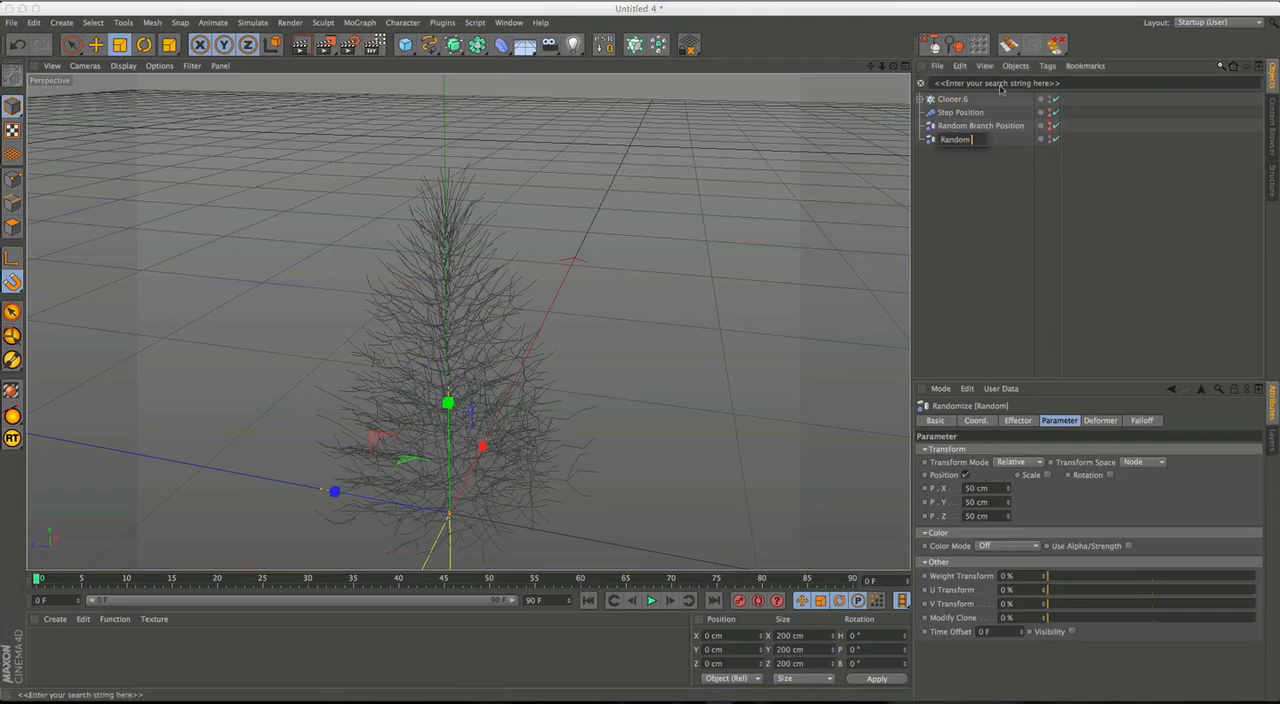
{"action": "type", "text": "Rotation"}
{"action": "key", "text": "Return"}
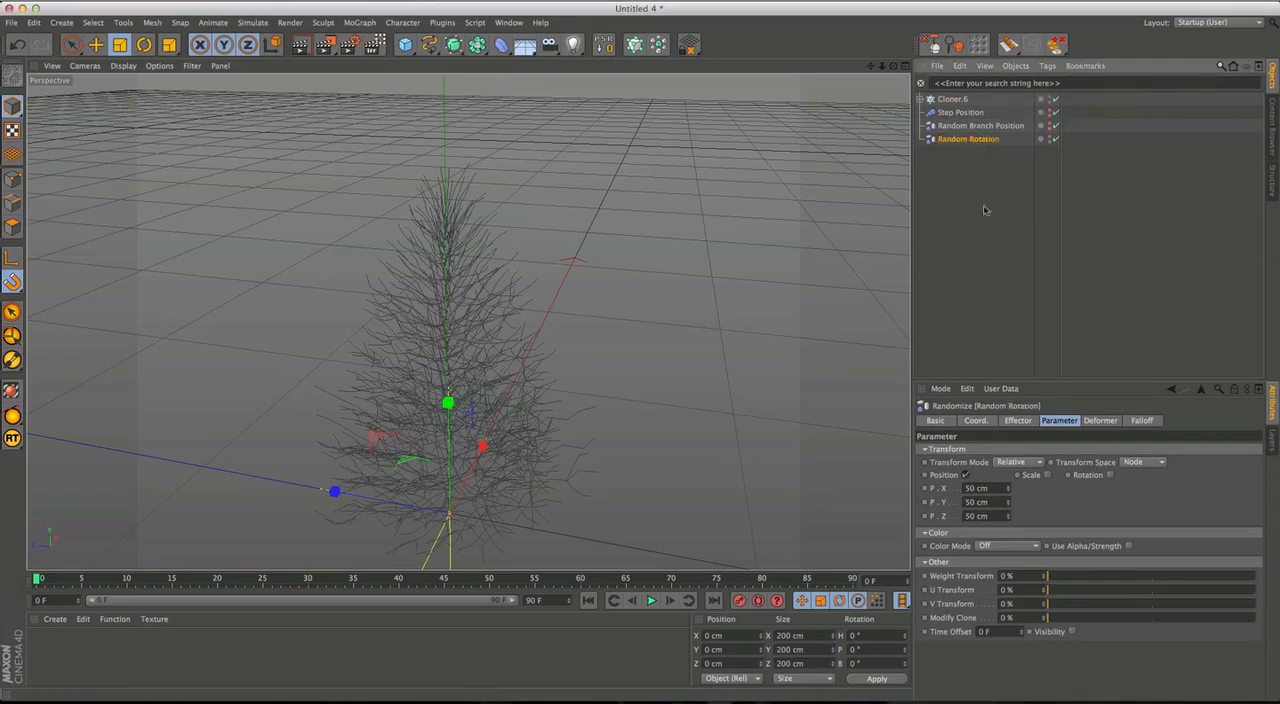
Set Random Rotation to affect rotation instead of position, and add it to Cloner.6's effectors.
{"action": "left_click", "coordinate": [965, 475]}
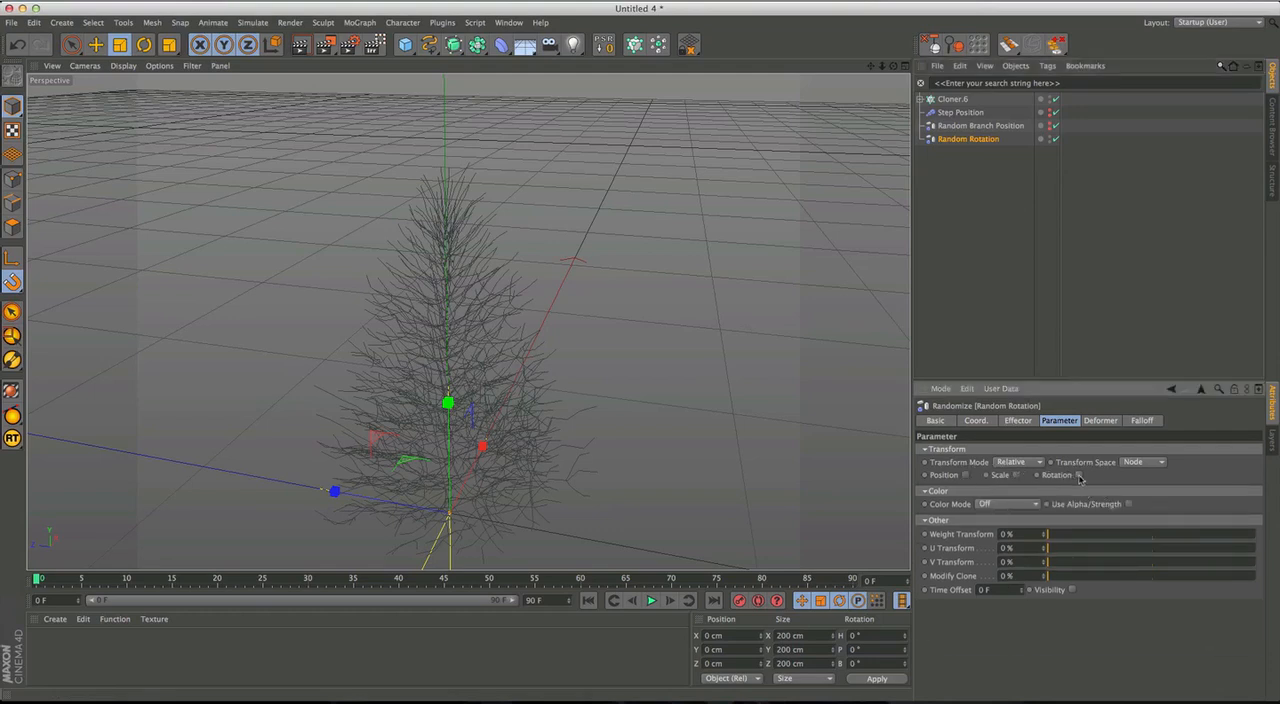
{"action": "left_click", "coordinate": [1078, 476]}
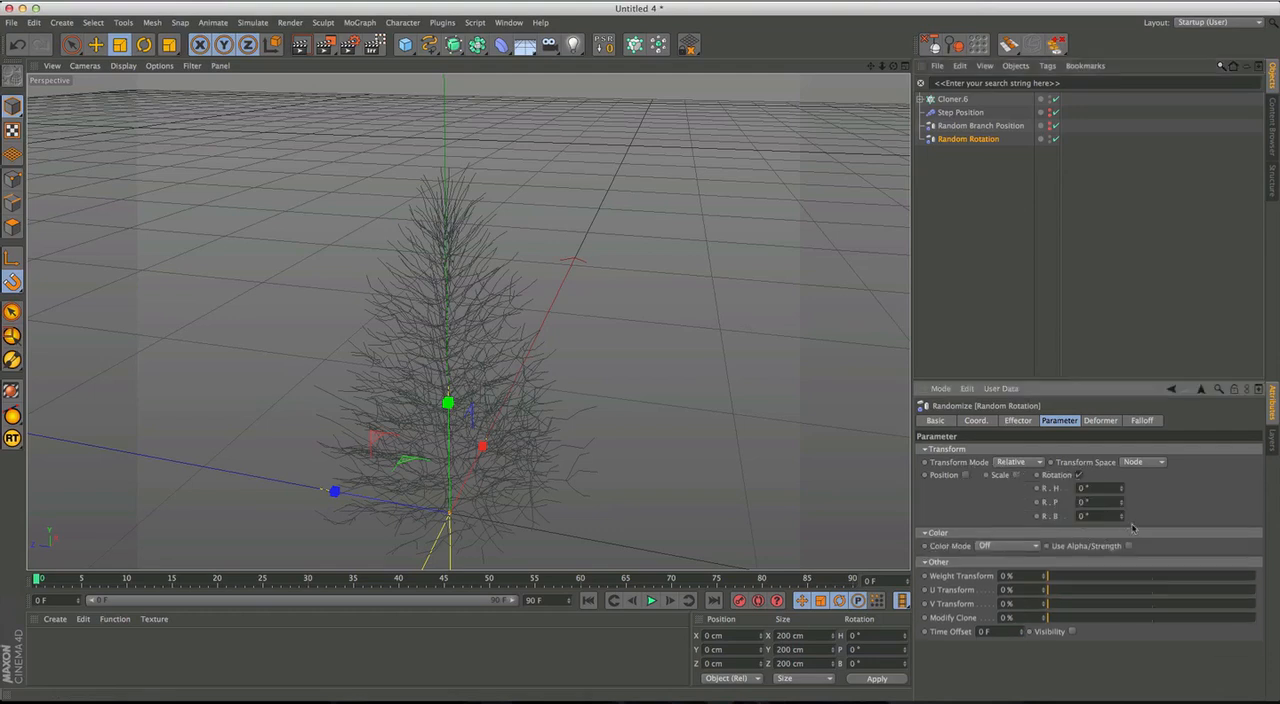
{"action": "left_click", "coordinate": [953, 100]}
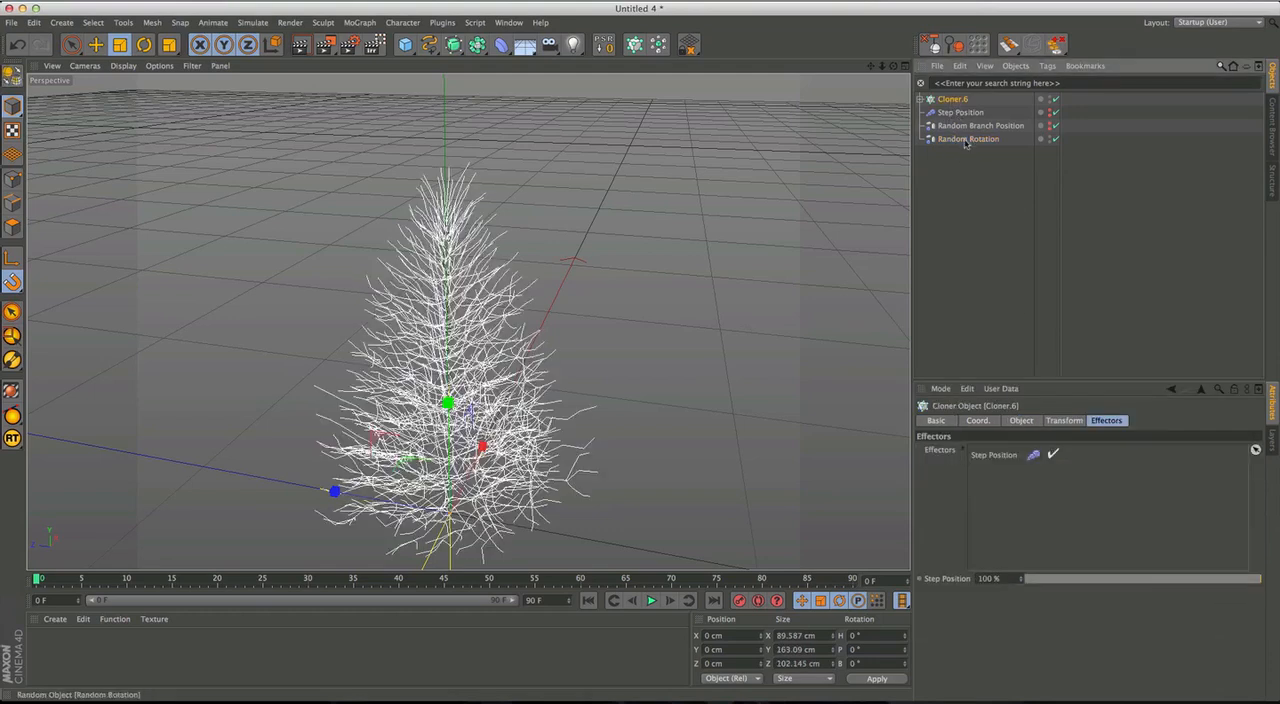
{"action": "left_click_drag", "start_coordinate": [1012, 503], "coordinate": [1010, 490]}
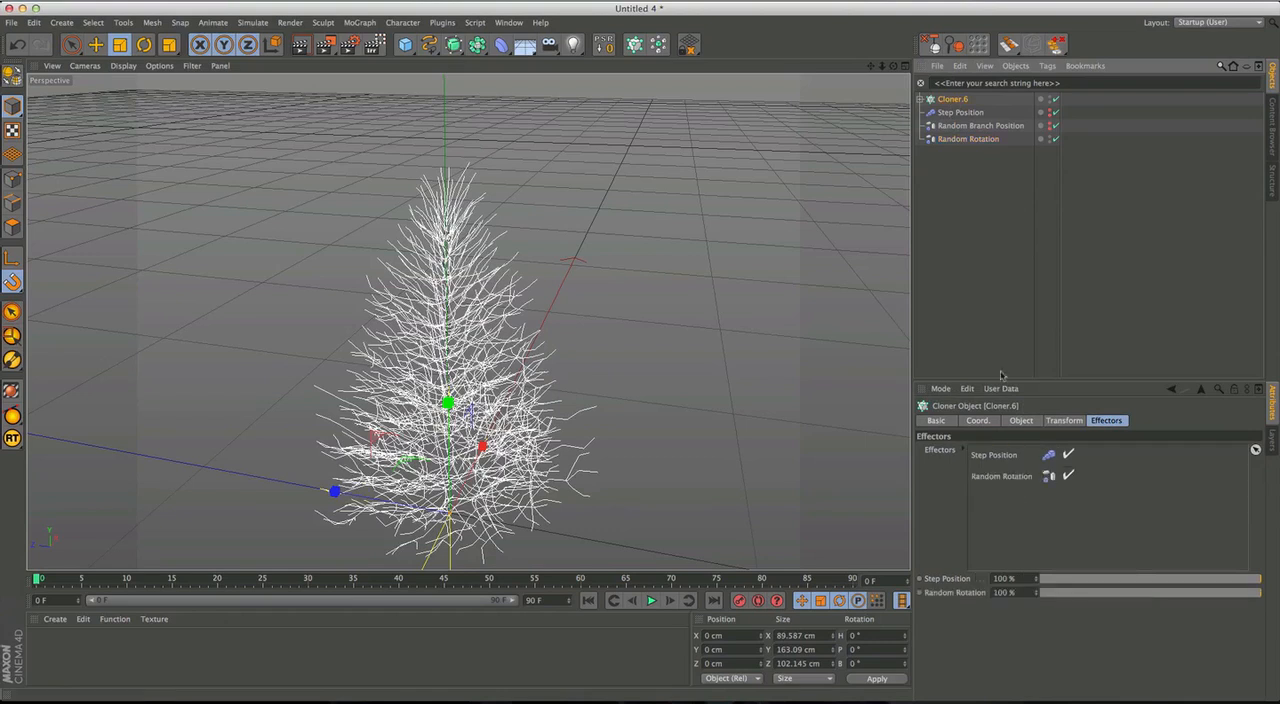
Rename Cloner.6 as "Tree".
{"action": "double_click", "coordinate": [958, 101]}
{"action": "type", "text": "Tree"}
{"action": "key", "text": "Return"}
Set the Random Rotation effector's heading rotation (R.H) to 247°.
{"action": "left_click", "coordinate": [966, 140]}
{"action": "left_click_drag", "start_coordinate": [1122, 490], "coordinate": [1117, 328]}
{"action": "middle_click_drag", "start_coordinate": [472, 407], "coordinate": [519, 335], "text": "alt"}
{"action": "left_click_drag", "start_coordinate": [519, 335], "coordinate": [545, 312], "text": "alt"}
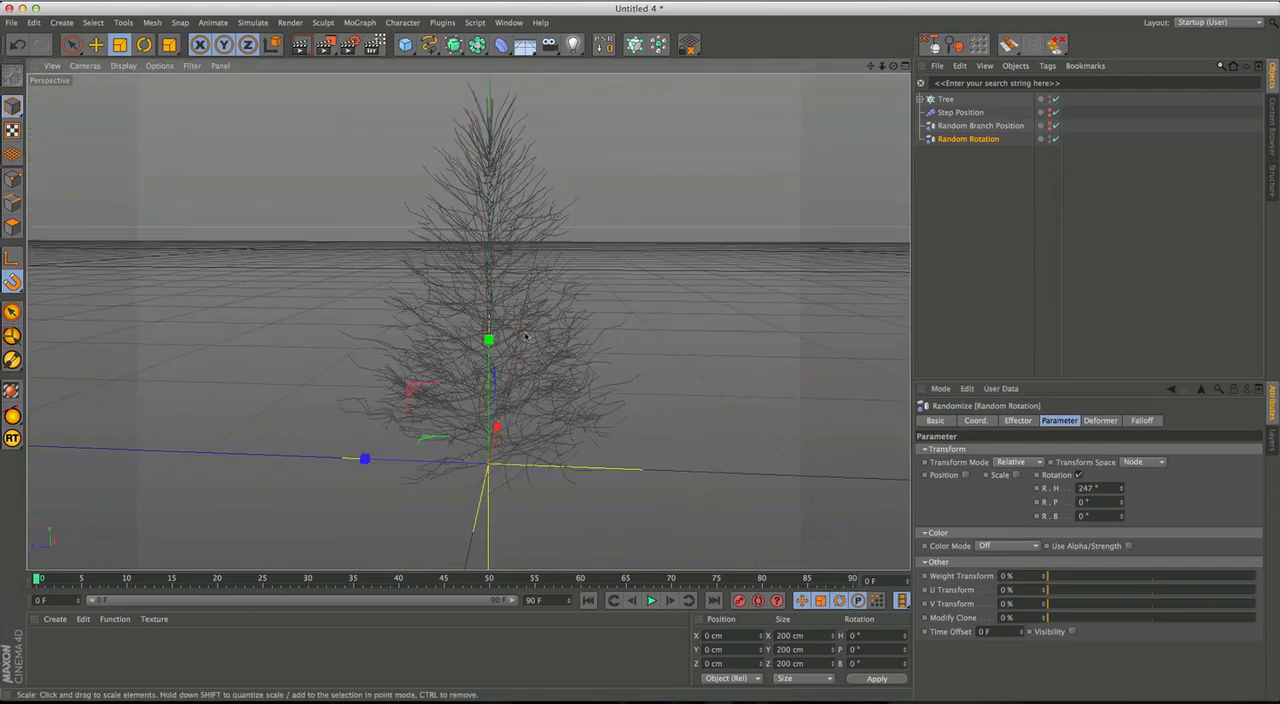
Select Tree and examine its rotated branch layers from the side in the Right view.
{"action": "middle_click", "coordinate": [525, 333]}
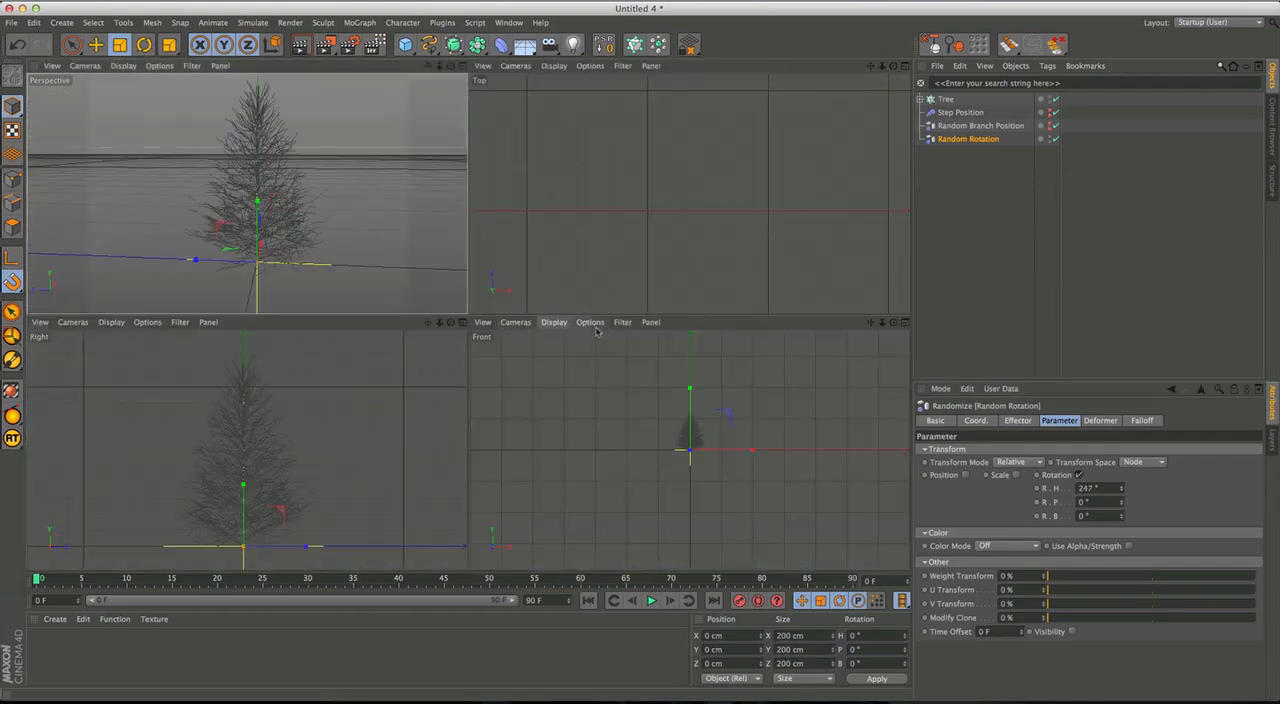
{"action": "middle_click", "coordinate": [343, 505]}
{"action": "middle_click_drag", "start_coordinate": [515, 380], "coordinate": [494, 371], "text": "alt"}
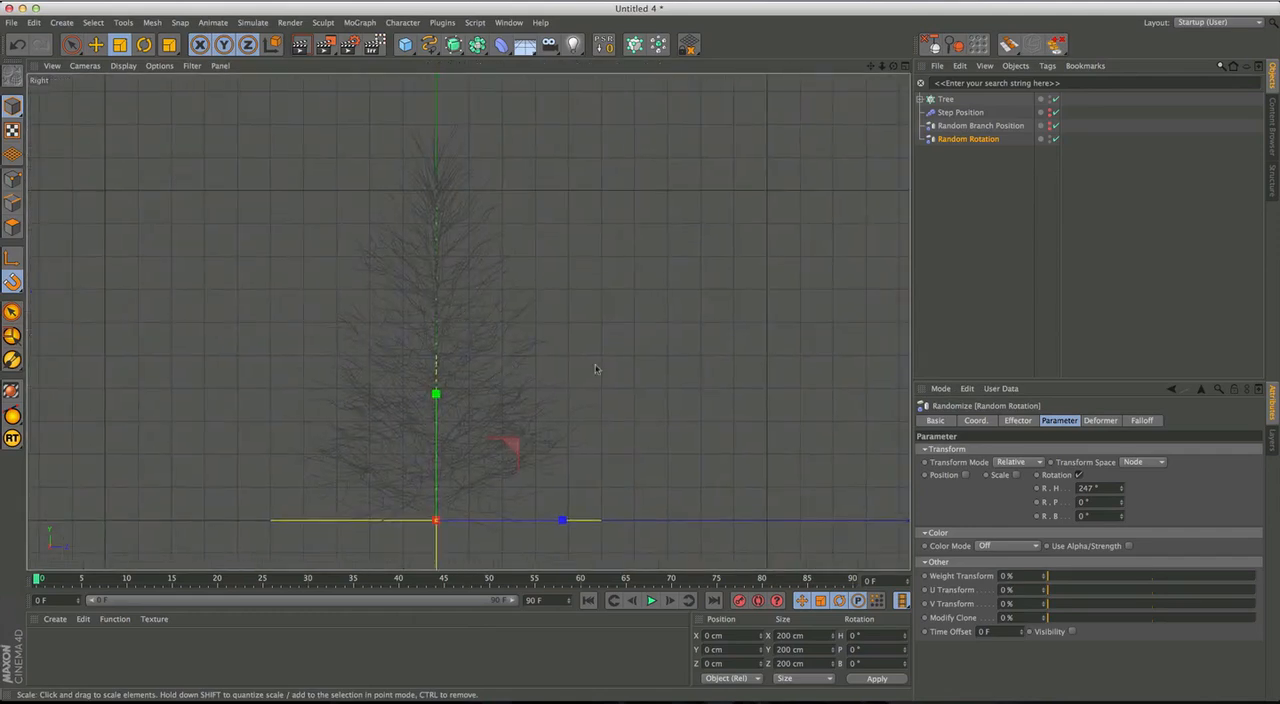
{"action": "left_click", "coordinate": [944, 100]}
{"action": "middle_click_drag", "start_coordinate": [505, 362], "coordinate": [511, 342], "text": "alt"}
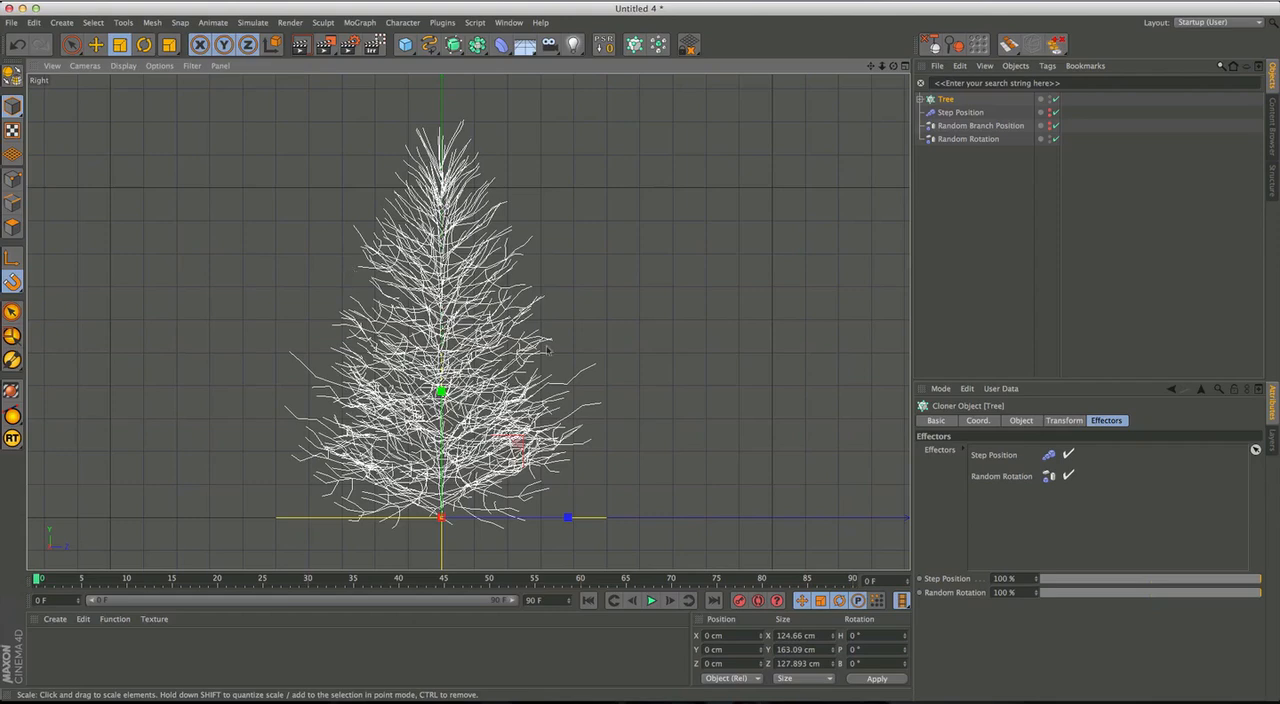
Examine the tree's branch distribution from above, below and up close in the perspective view.
{"action": "middle_click", "coordinate": [464, 368]}
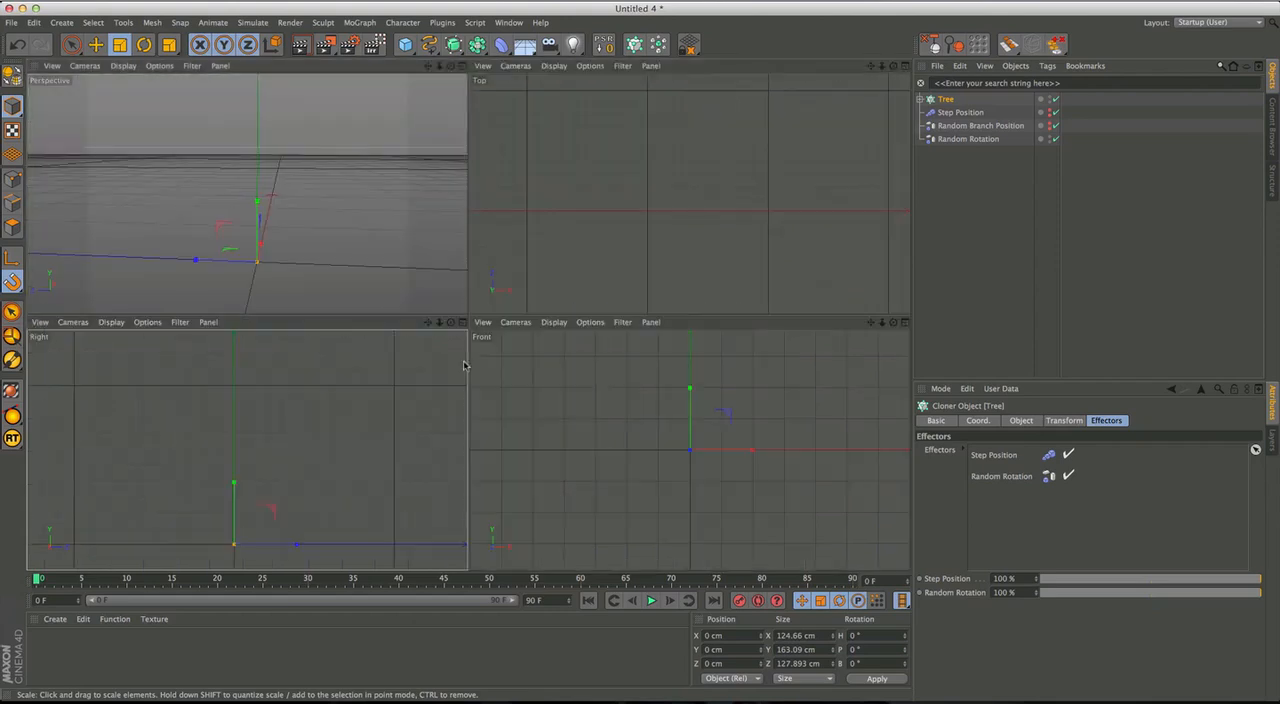
{"action": "middle_click", "coordinate": [317, 233]}
{"action": "left_click_drag", "start_coordinate": [489, 357], "coordinate": [449, 409], "text": "alt"}
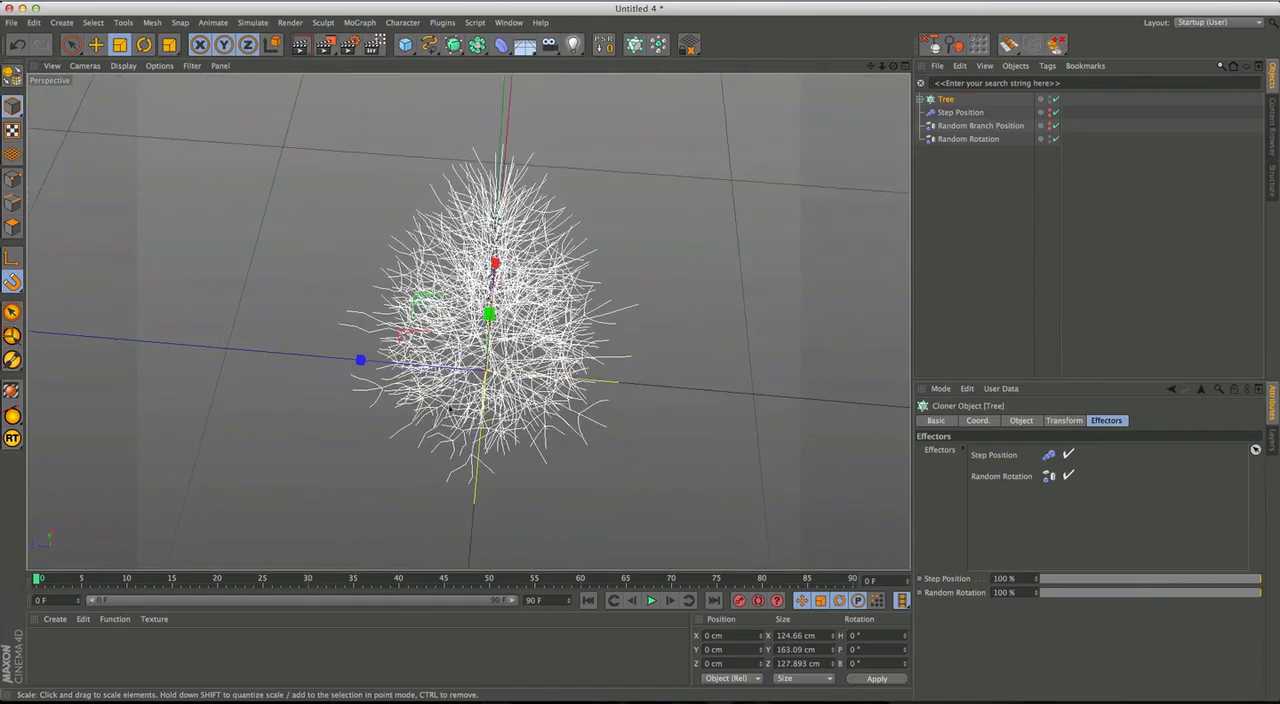
{"action": "left_click_drag", "start_coordinate": [459, 349], "coordinate": [482, 449], "text": "alt"}
{"action": "left_click_drag", "start_coordinate": [566, 389], "coordinate": [624, 292], "text": "alt"}
{"action": "left_click_drag", "start_coordinate": [642, 351], "coordinate": [642, 381], "text": "alt"}
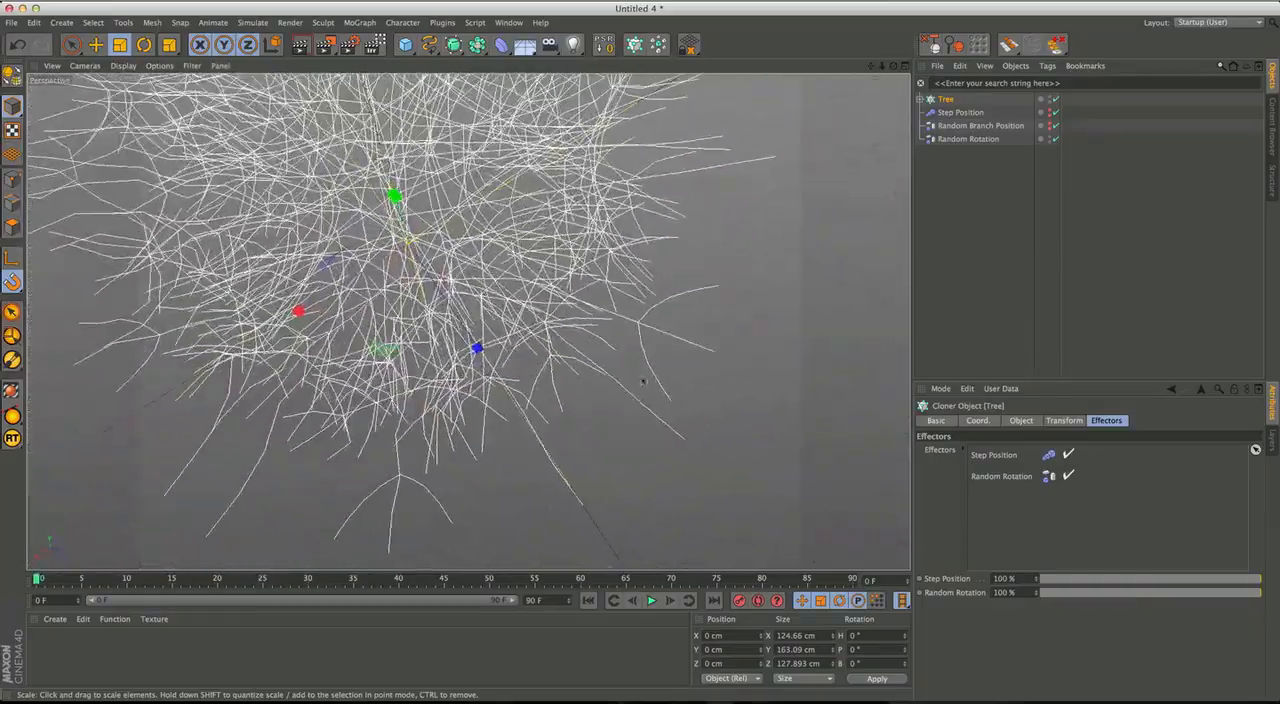
{"action": "left_click_drag", "start_coordinate": [464, 186], "coordinate": [618, 290], "text": "alt"}
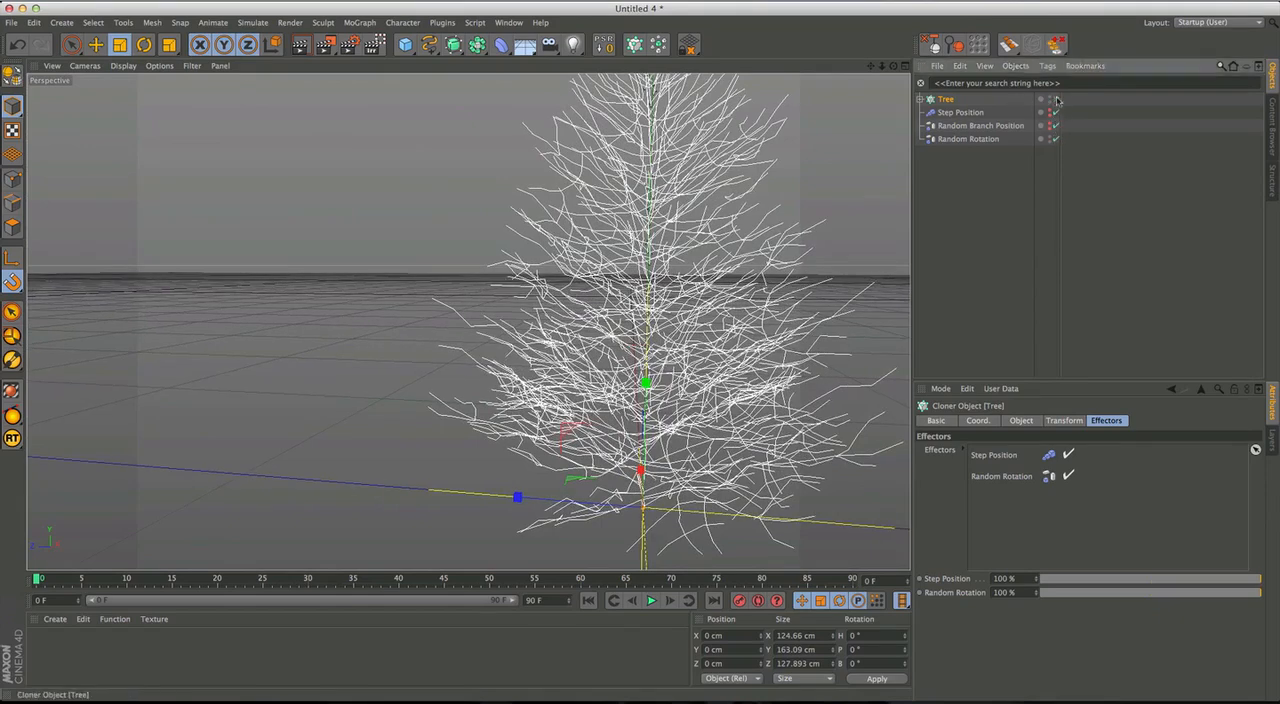
Disable the Tree Cloner to examine its individual branch layers, then enable it again.
{"action": "left_click_drag", "start_coordinate": [785, 292], "coordinate": [652, 353], "text": "alt"}
{"action": "left_click_drag", "start_coordinate": [735, 296], "coordinate": [718, 268], "text": "alt"}
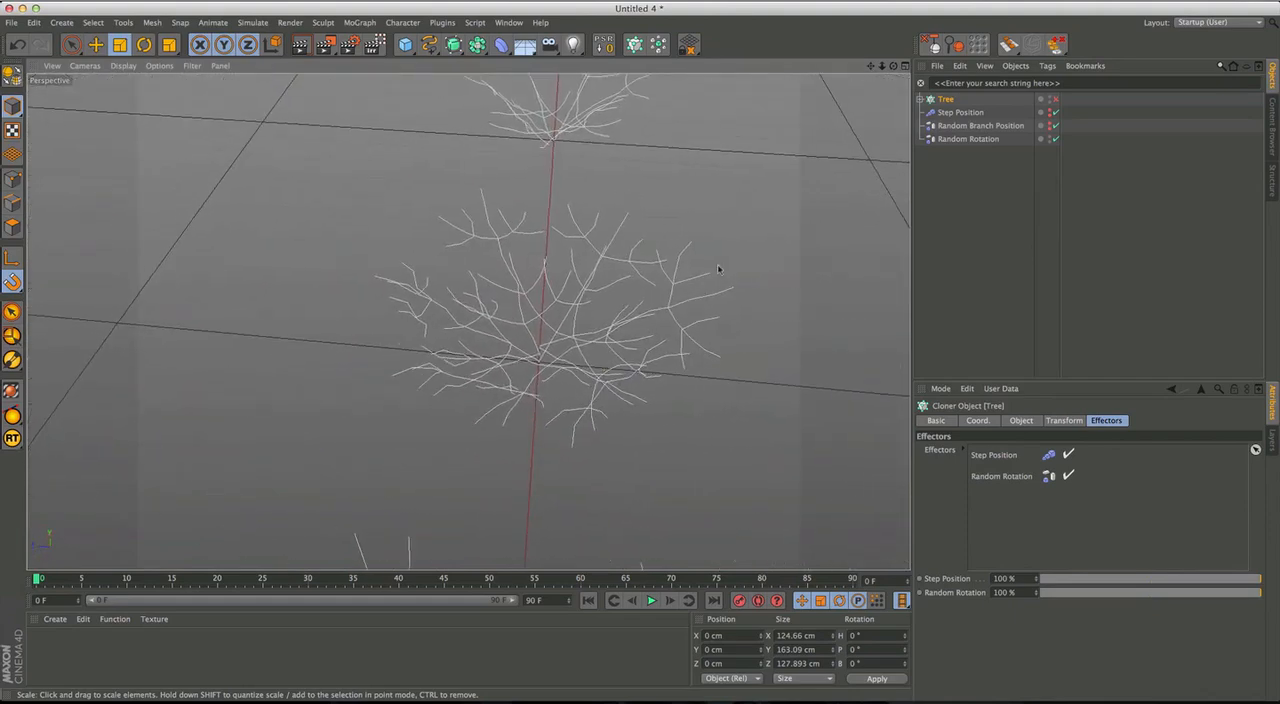
{"action": "left_click", "coordinate": [1056, 101]}
Filter the object list by "rand" and disable the six Random effectors inside Tree.
{"action": "left_click", "coordinate": [920, 100]}
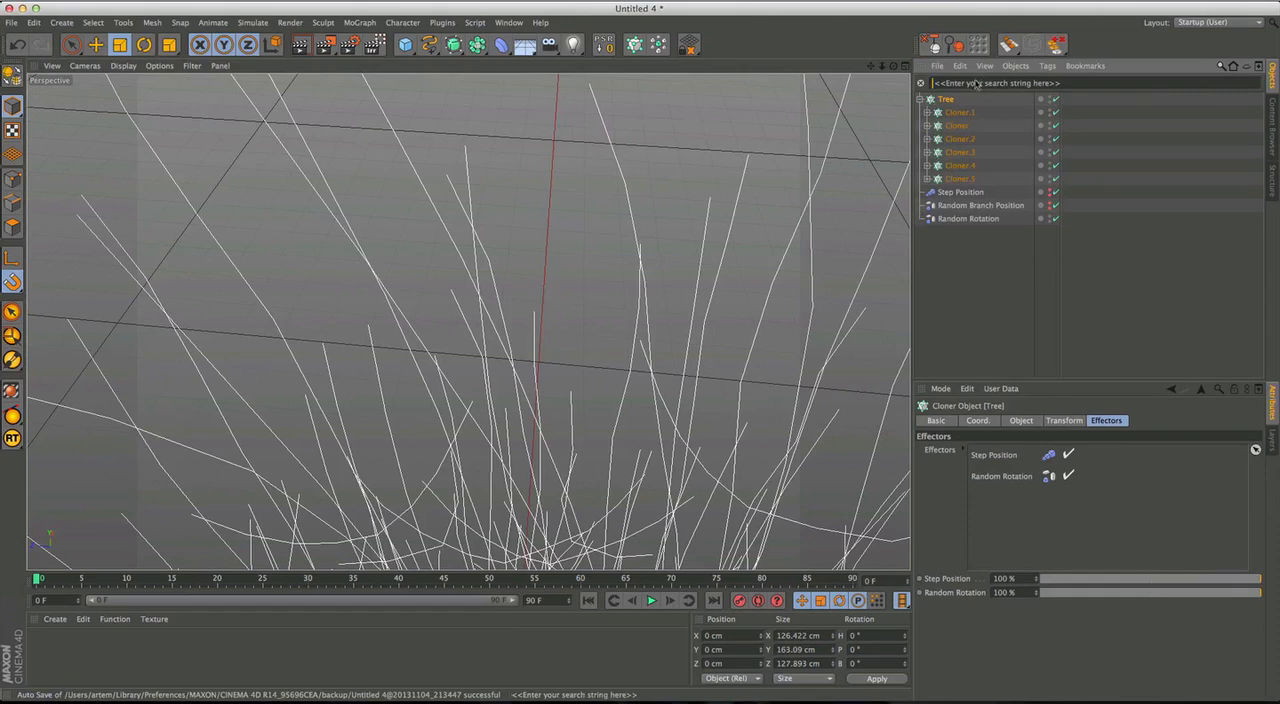
{"action": "type", "text": "rand"}
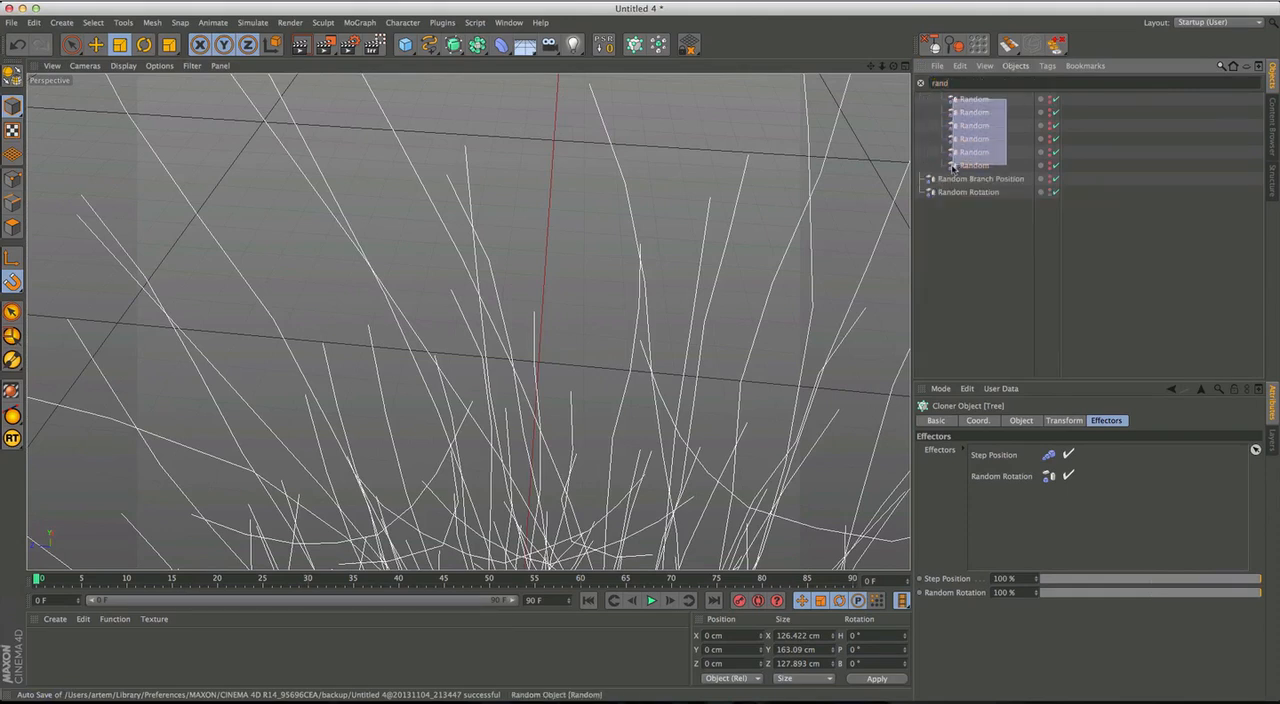
{"action": "left_click_drag", "start_coordinate": [953, 165], "coordinate": [955, 167]}
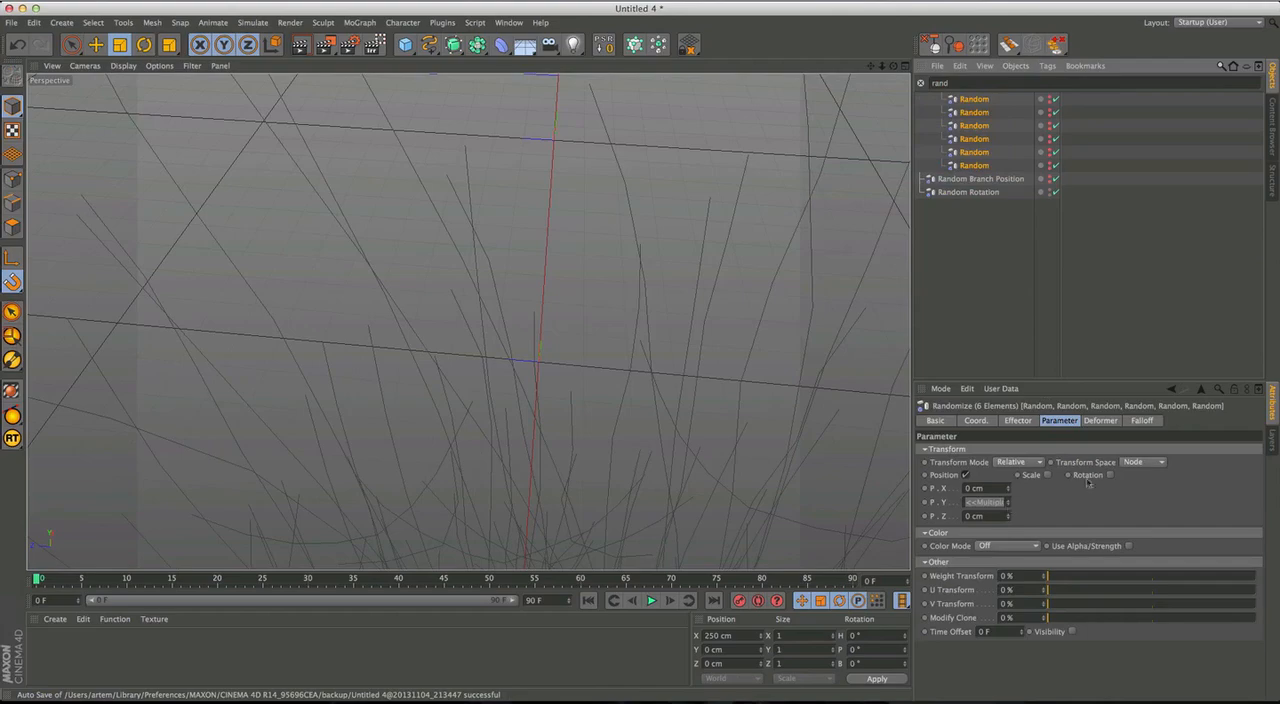
{"action": "left_click_drag", "start_coordinate": [560, 445], "coordinate": [645, 423], "text": "alt"}
{"action": "right_click_drag", "start_coordinate": [645, 423], "coordinate": [641, 441], "text": "alt"}
{"action": "left_click_drag", "start_coordinate": [641, 441], "coordinate": [568, 347], "text": "alt"}
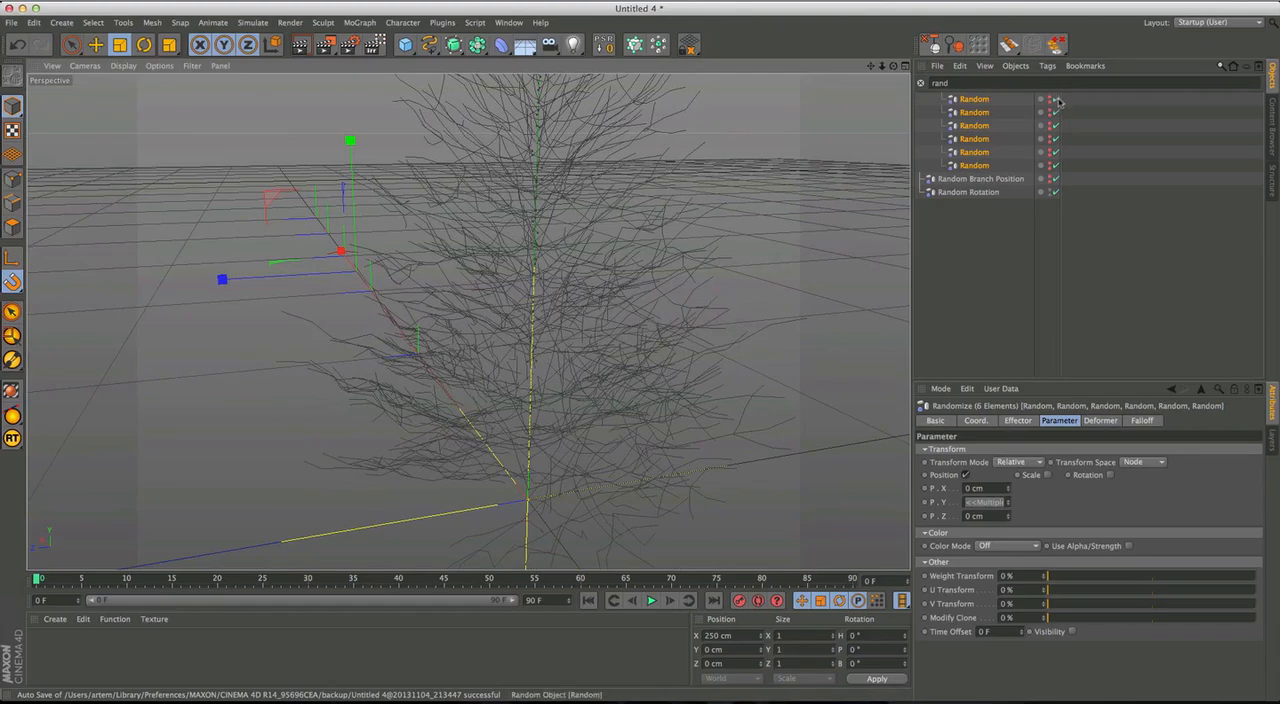
{"action": "left_click_drag", "start_coordinate": [1057, 100], "coordinate": [1063, 125]}
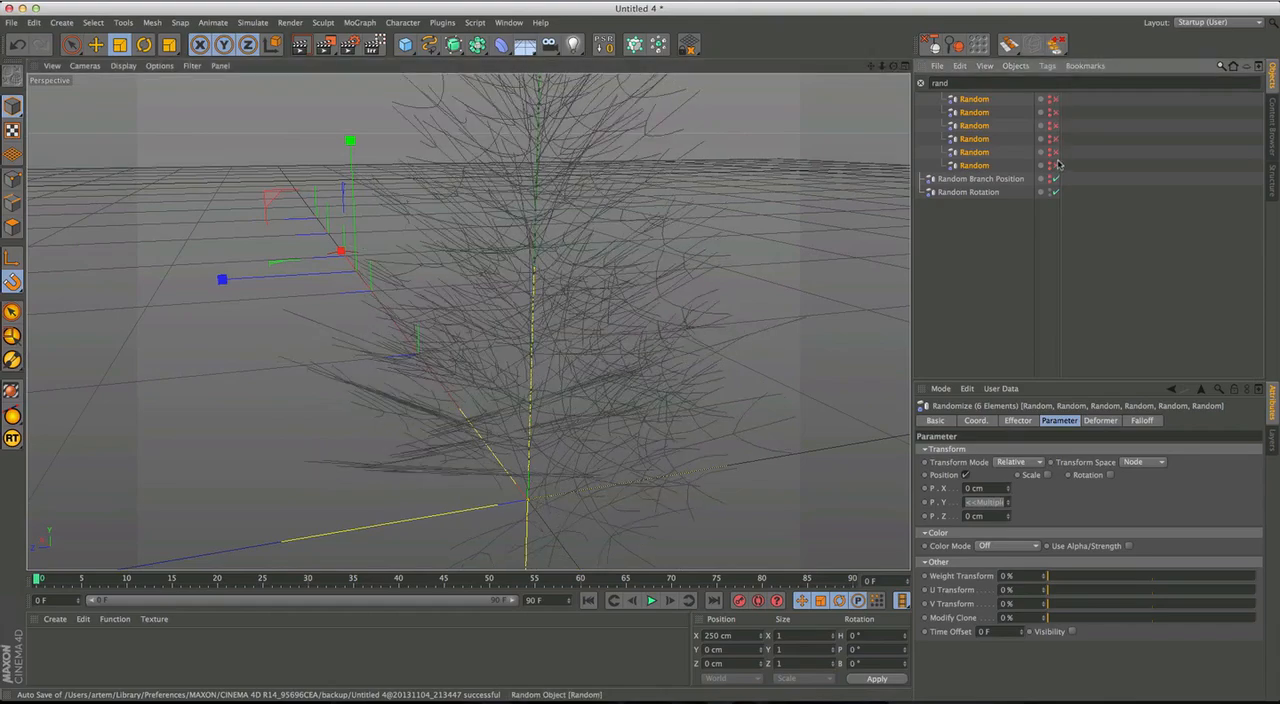
Examine the branches without their individual Random effectors, then enable all six effectors again and clear the object filter.
{"action": "left_click_drag", "start_coordinate": [655, 375], "coordinate": [480, 415], "text": "alt"}
{"action": "scroll", "coordinate": [419, 365], "scroll_direction": "up", "scroll_amount": 3}
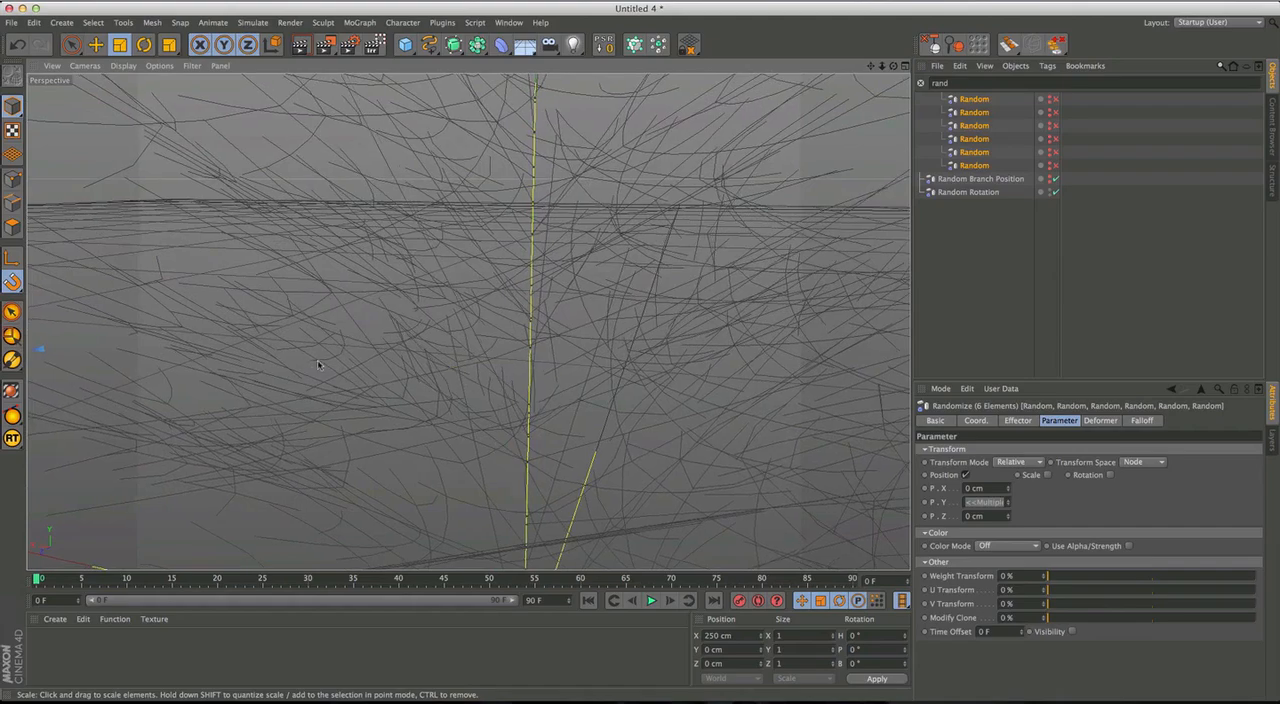
{"action": "left_click_drag", "start_coordinate": [369, 380], "coordinate": [346, 277], "text": "alt"}
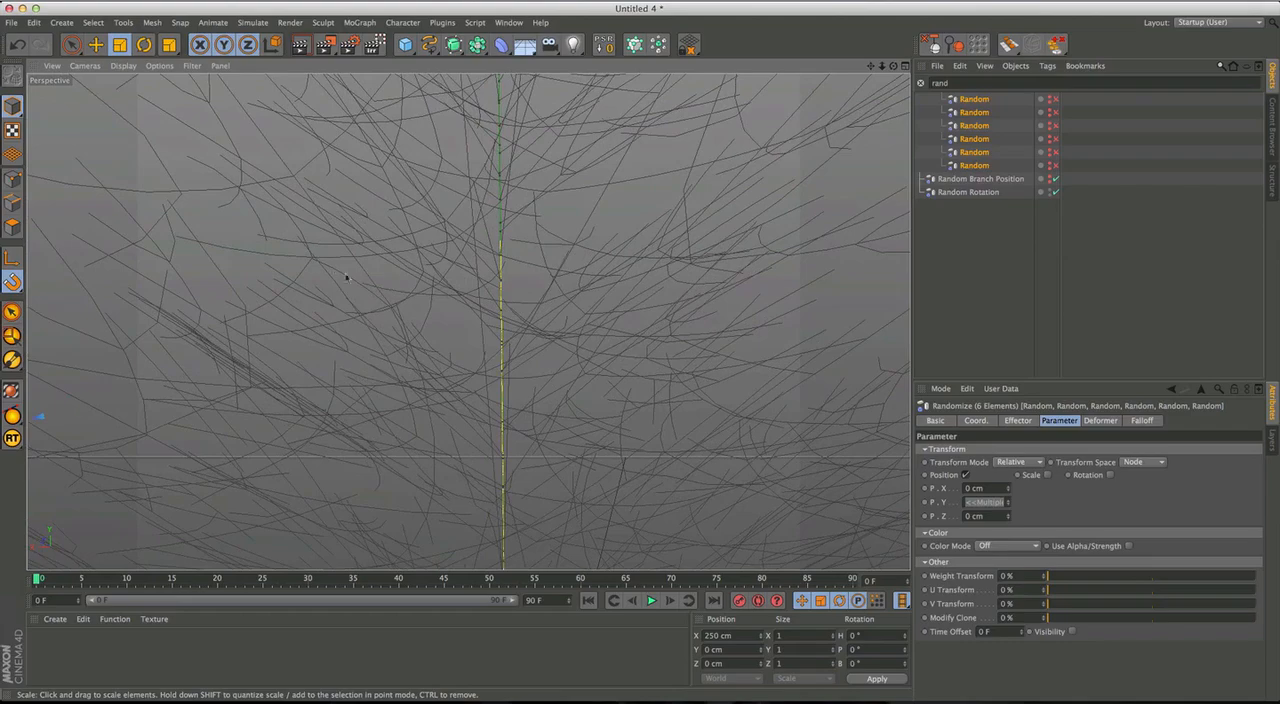
{"action": "left_click_drag", "start_coordinate": [281, 229], "coordinate": [522, 353], "text": "alt"}
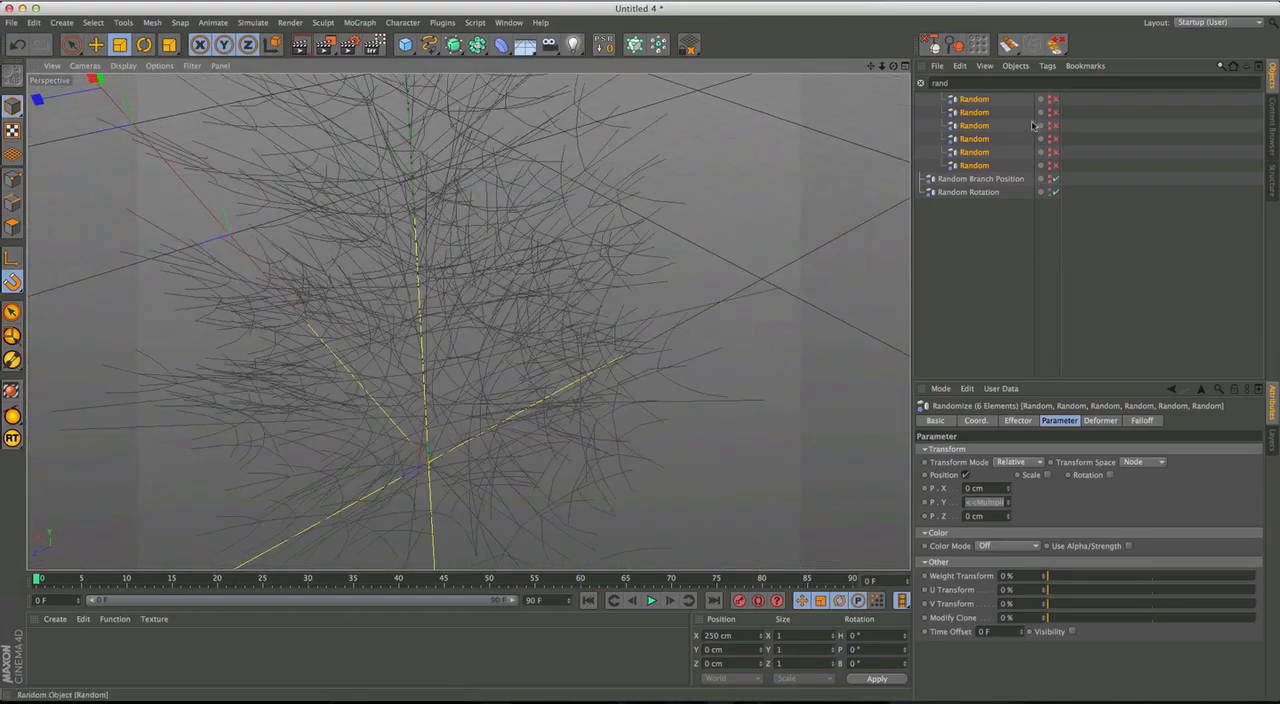
{"action": "left_click", "coordinate": [1055, 99]}
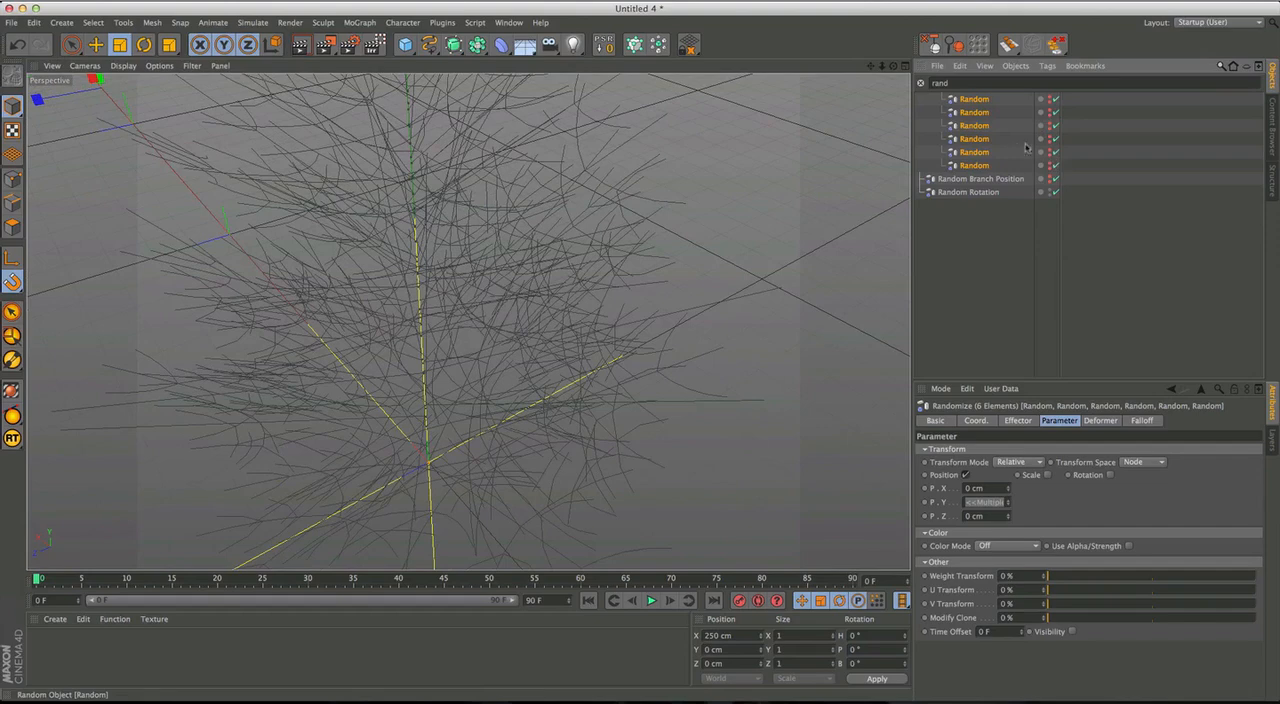
{"action": "left_click", "coordinate": [921, 83]}
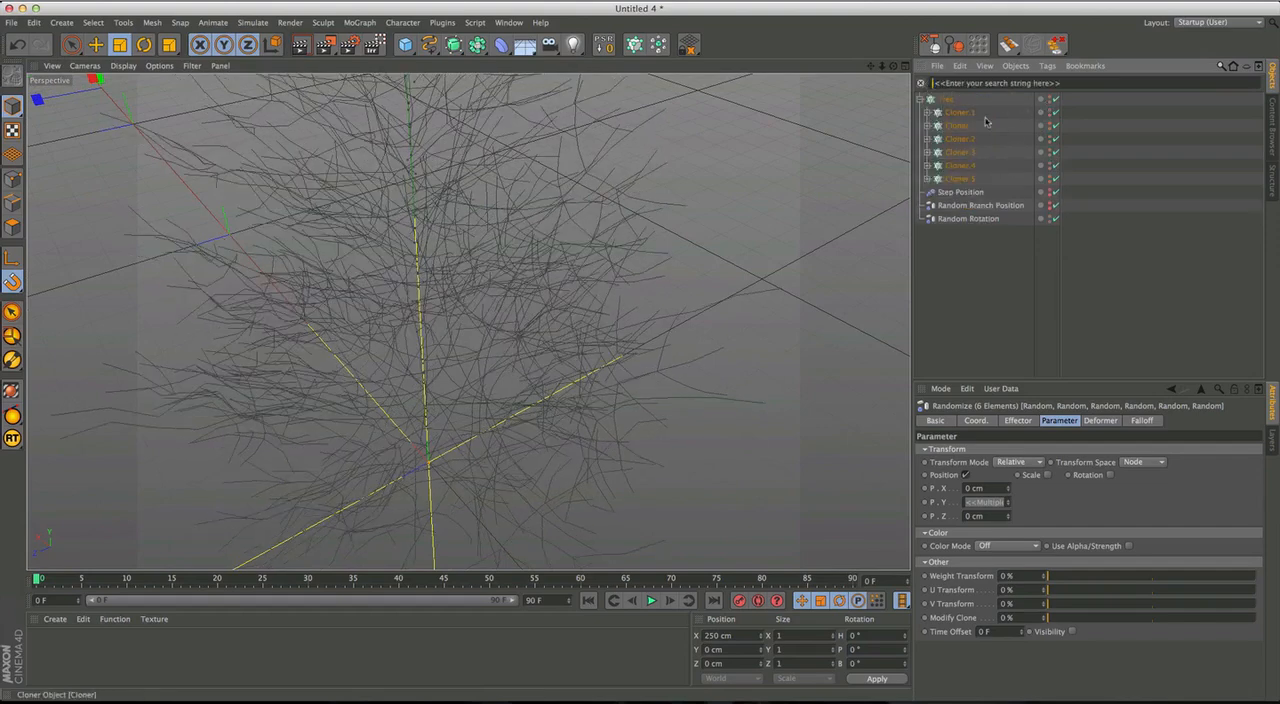
Move the six branch Cloners out of Tree to the top level of the hierarchy.
{"action": "left_click_drag", "start_coordinate": [942, 155], "coordinate": [973, 155]}
{"action": "key", "text": "Delete"}
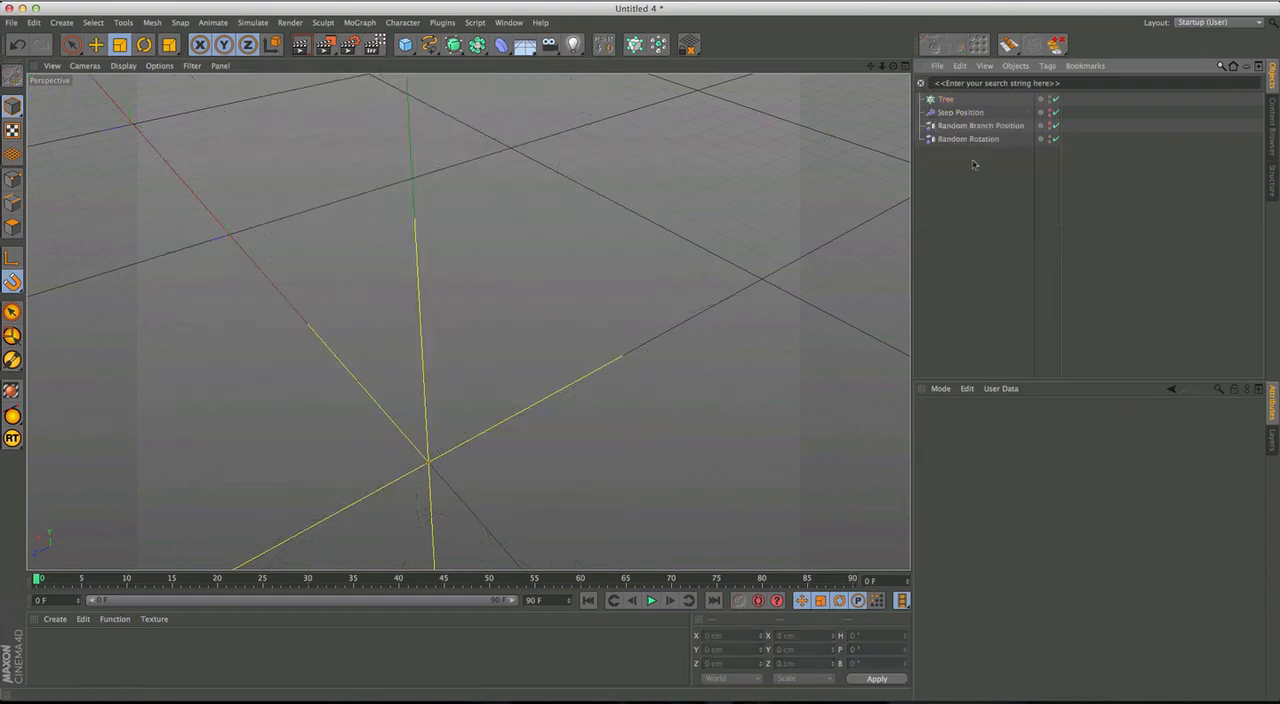
{"action": "key", "text": "super+z"}
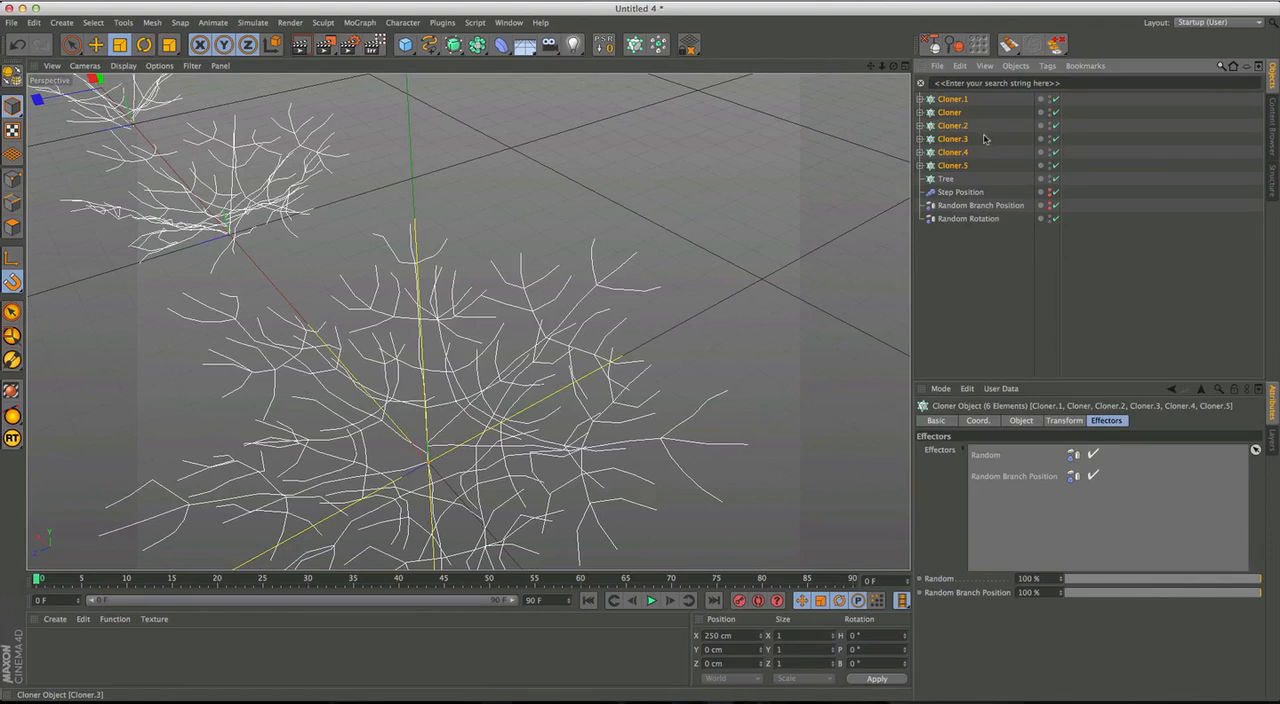
{"action": "left_click", "coordinate": [986, 249]}
Add a Null, place the six branch Cloners inside it, and rename it "Branches".
{"action": "left_click", "coordinate": [405, 44]}
{"action": "left_click", "coordinate": [450, 62]}
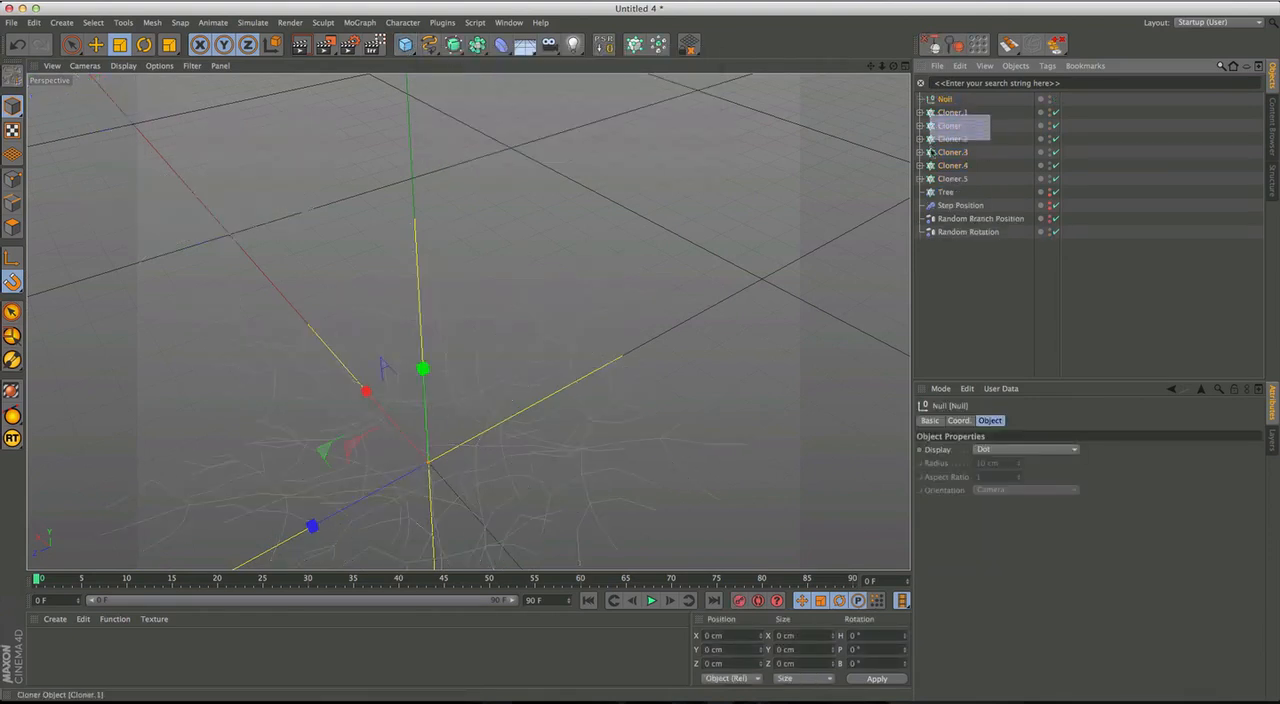
{"action": "left_click_drag", "start_coordinate": [931, 192], "coordinate": [930, 184]}
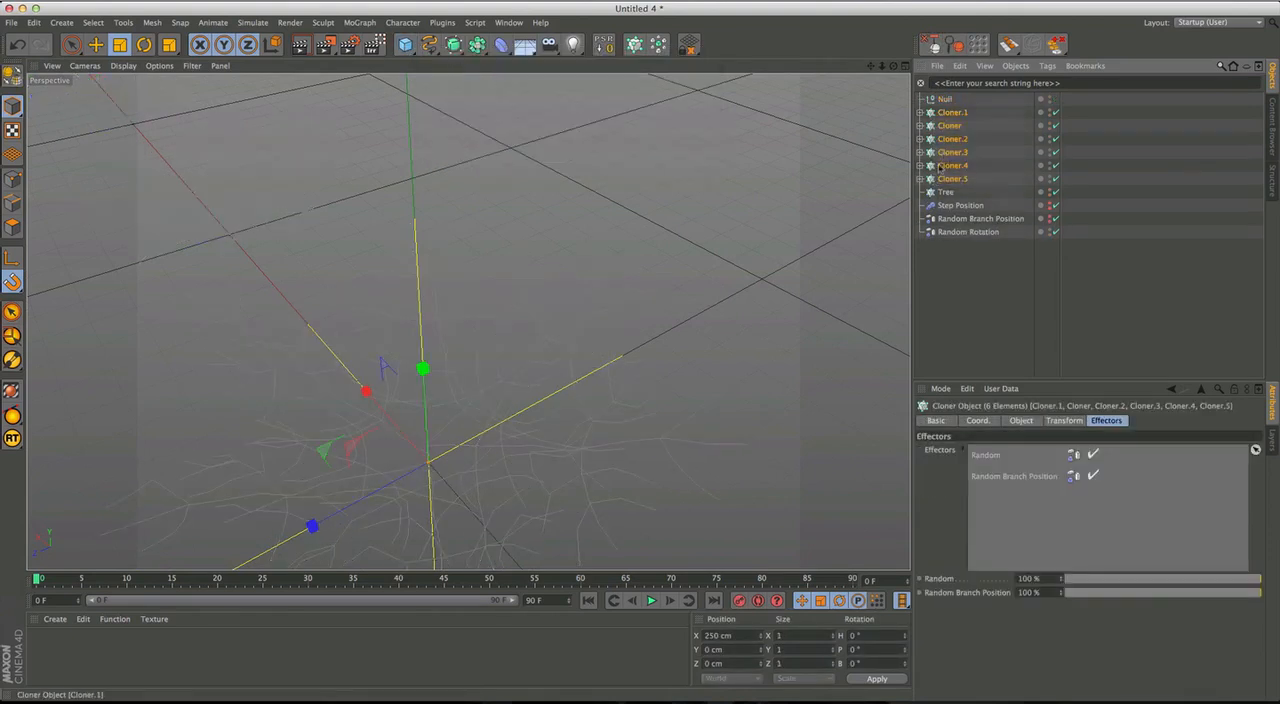
{"action": "left_click", "coordinate": [954, 101]}
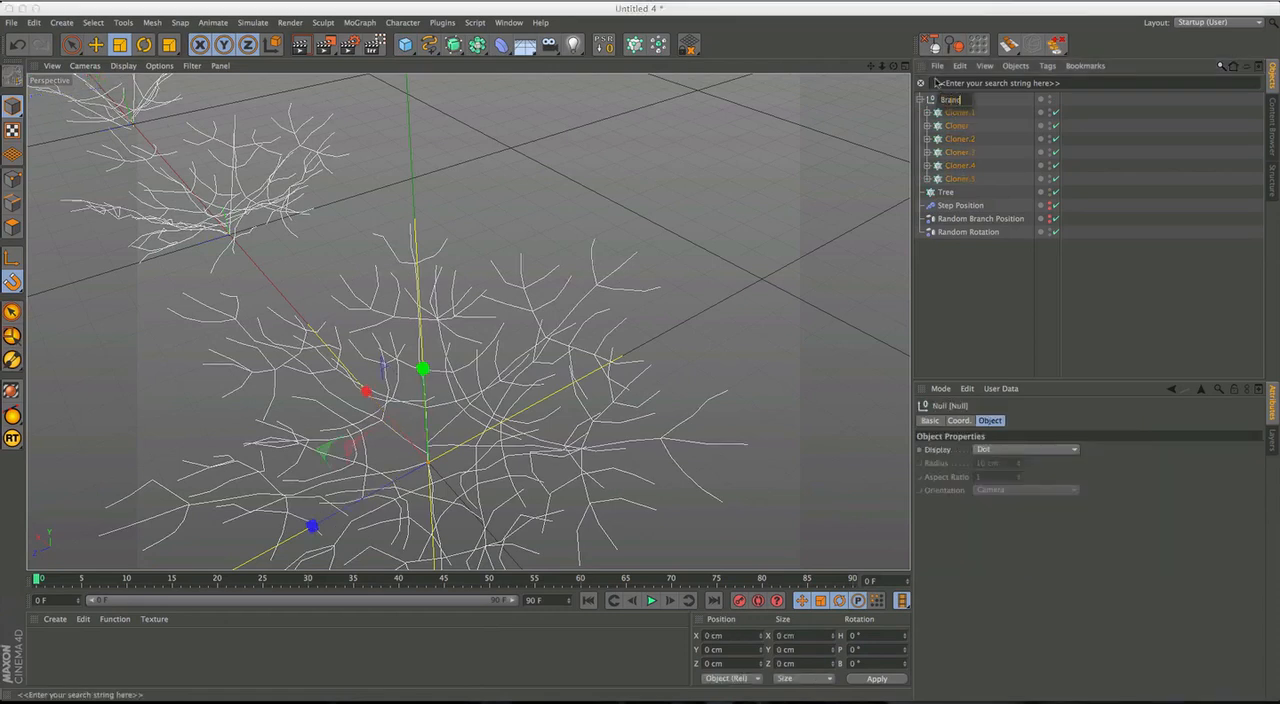
{"action": "key", "text": "Return"}
Create an Instance of each of the first three branch Cloners: Cloner.1, Cloner and Cloner.2.
{"action": "left_click", "coordinate": [976, 113]}
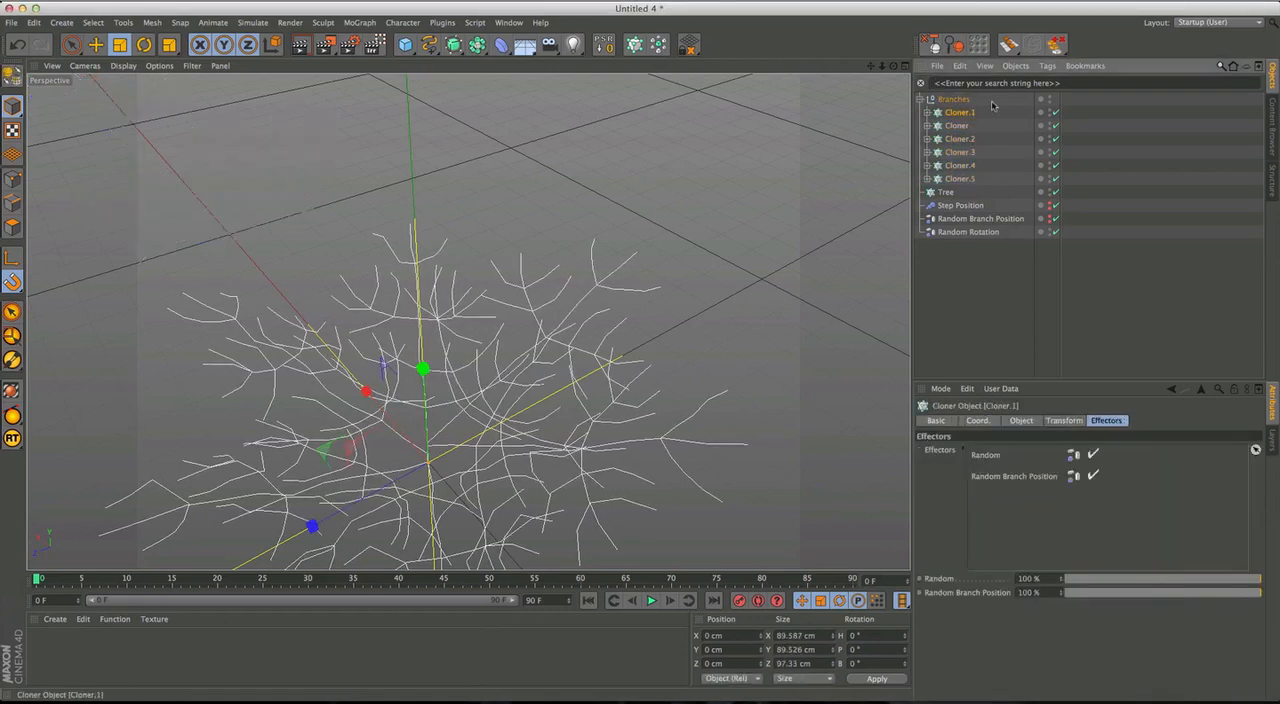
{"action": "left_click_drag", "start_coordinate": [478, 45], "coordinate": [676, 87]}
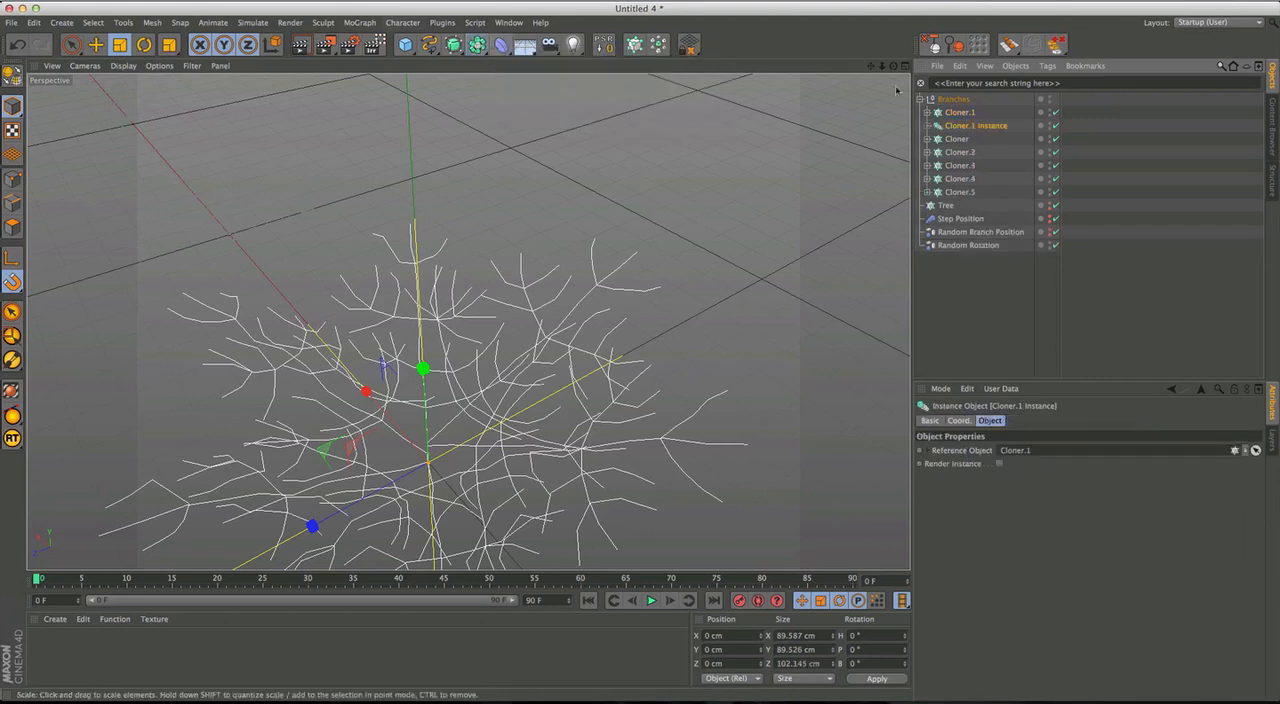
{"action": "left_click", "coordinate": [955, 139]}
{"action": "left_click_drag", "start_coordinate": [478, 45], "coordinate": [690, 95]}
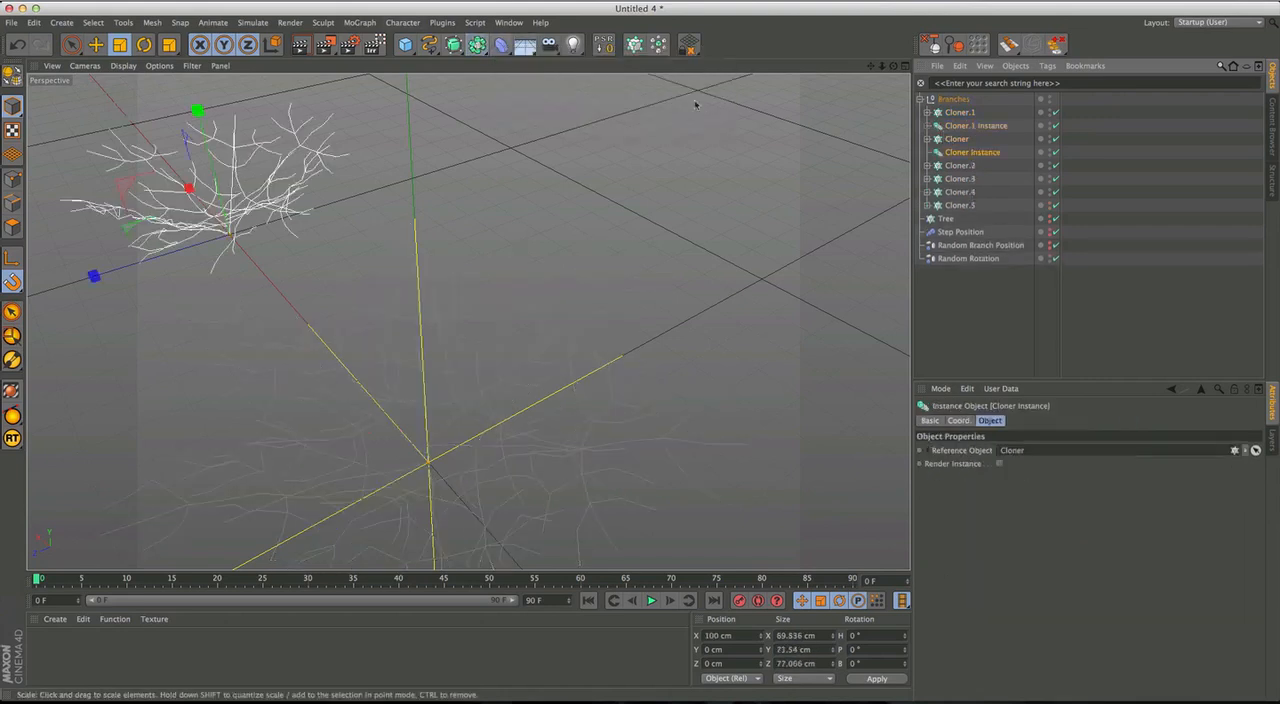
{"action": "left_click", "coordinate": [960, 165]}
{"action": "left_click_drag", "start_coordinate": [478, 45], "coordinate": [614, 92]}
Create an Instance of each remaining branch Cloner: Cloner.3, Cloner.4 and Cloner.5.
{"action": "left_click", "coordinate": [960, 193]}
{"action": "left_click_drag", "start_coordinate": [478, 45], "coordinate": [614, 92]}
{"action": "left_click", "coordinate": [968, 219]}
{"action": "left_click_drag", "start_coordinate": [478, 45], "coordinate": [614, 92]}
{"action": "left_click", "coordinate": [960, 245]}
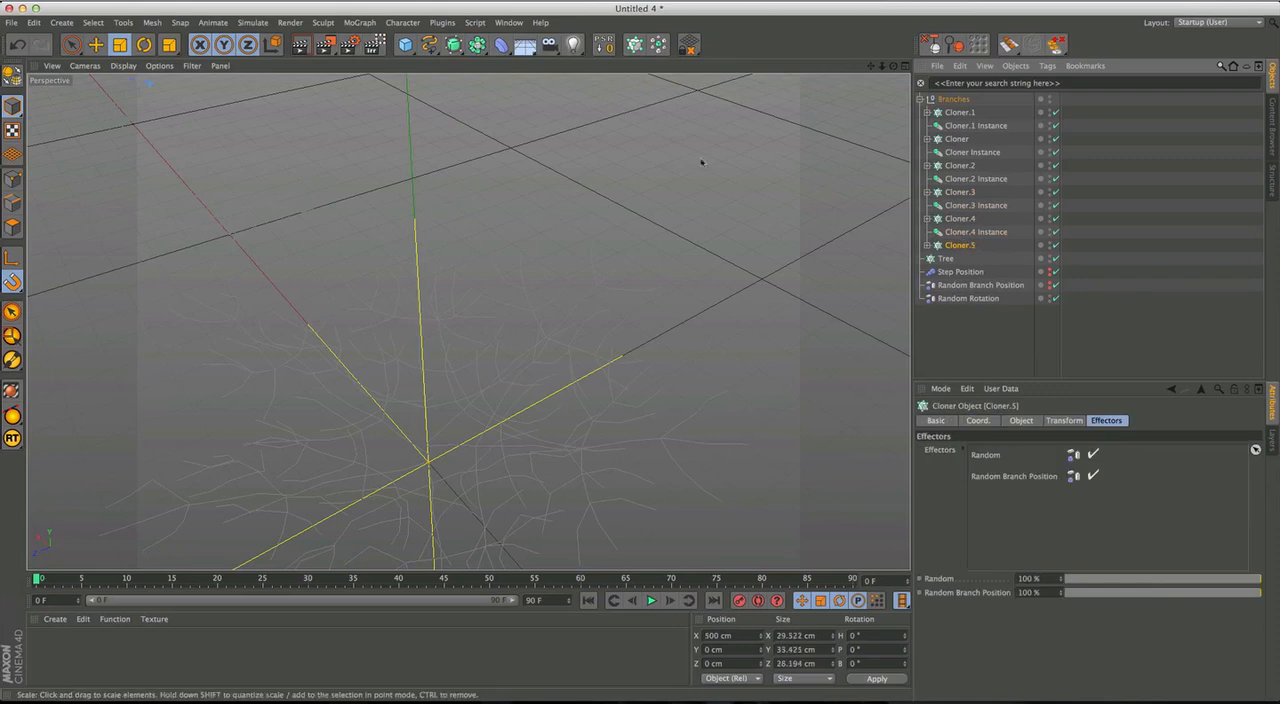
{"action": "left_click_drag", "start_coordinate": [478, 45], "coordinate": [687, 92]}
Move the six Cloner Instances into Tree and collapse the Branches hierarchy.
{"action": "left_click_drag", "start_coordinate": [1001, 110], "coordinate": [1001, 112]}
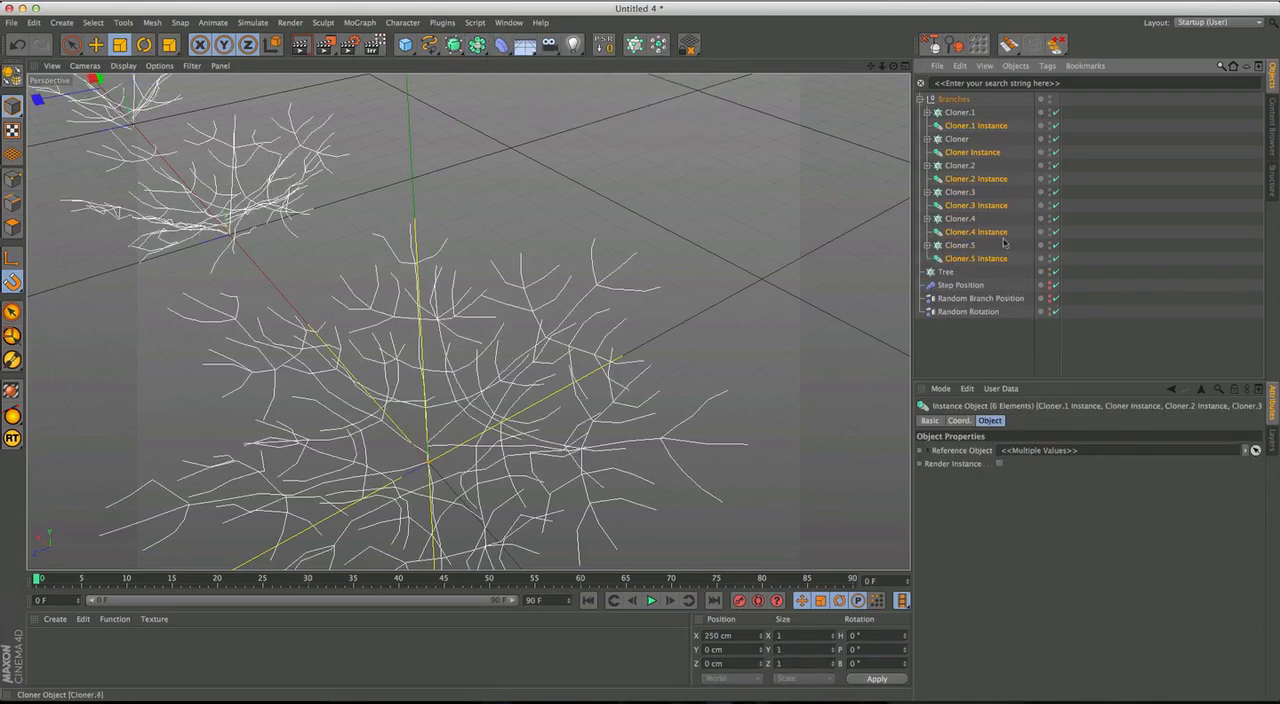
{"action": "left_click_drag", "start_coordinate": [950, 273], "coordinate": [949, 274]}
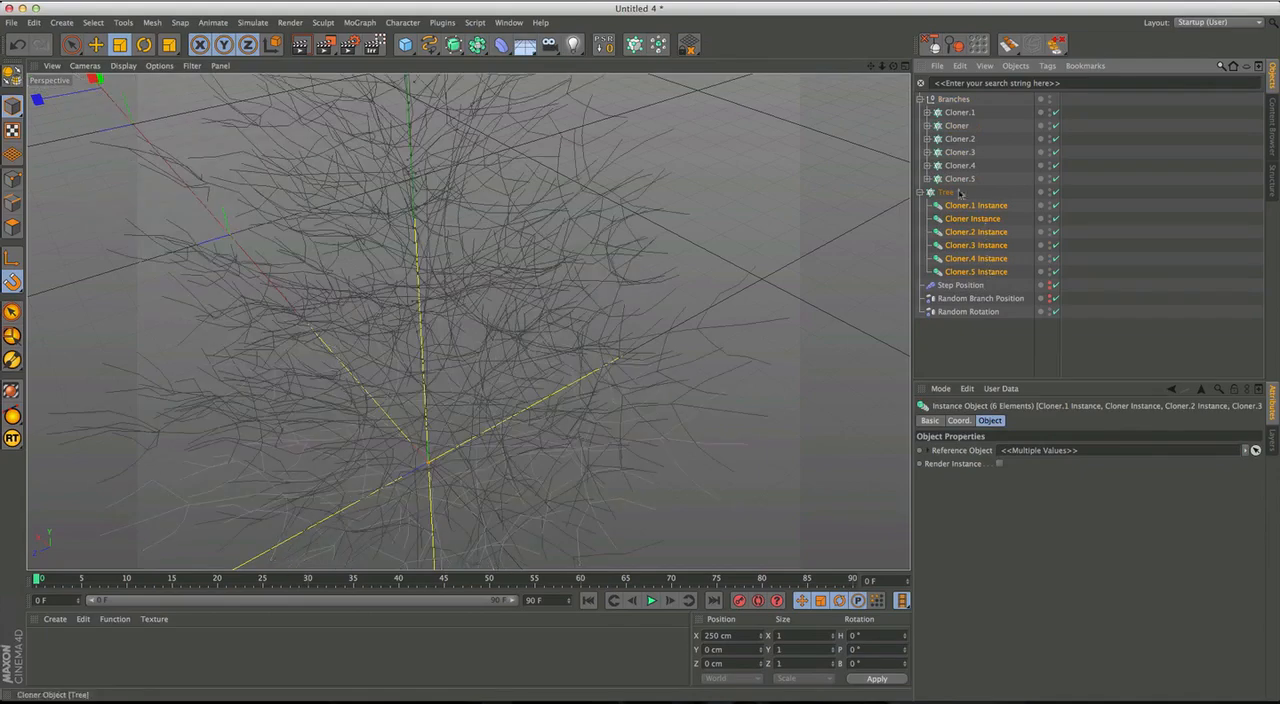
{"action": "left_click", "coordinate": [920, 100]}
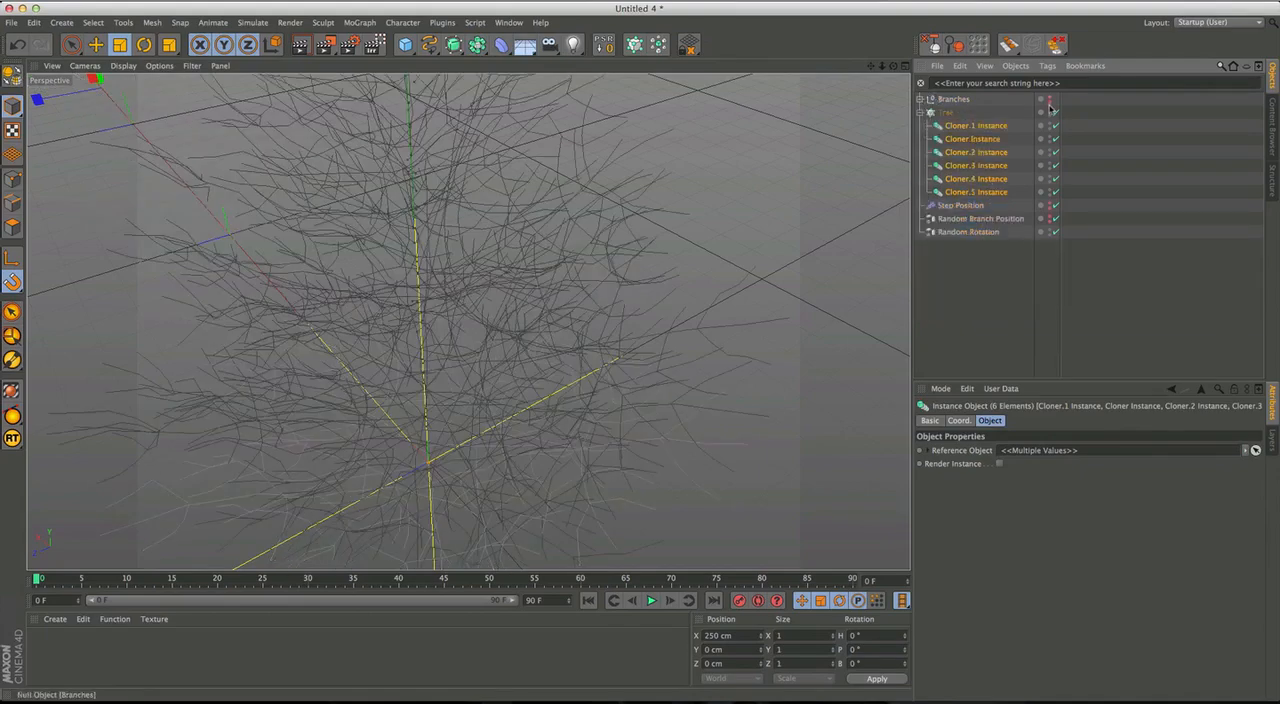
Examine the overall silhouette and branch distribution of the tree in the Right view.
{"action": "mouse_move", "coordinate": [554, 358]}
{"action": "left_mouse_down", "text": "alt"}
{"action": "mouse_move", "coordinate": [561, 333]}
{"action": "mouse_move", "coordinate": [483, 326]}
{"action": "mouse_move", "coordinate": [580, 176]}
{"action": "mouse_move", "coordinate": [484, 300]}
{"action": "mouse_move", "coordinate": [471, 366]}
{"action": "mouse_move", "coordinate": [590, 343]}
{"action": "mouse_move", "coordinate": [789, 397]}
{"action": "mouse_move", "coordinate": [703, 374]}
{"action": "mouse_move", "coordinate": [600, 409]}
{"action": "mouse_move", "coordinate": [700, 369]}
{"action": "mouse_move", "coordinate": [551, 416]}
{"action": "left_mouse_up", "text": "alt"}
{"action": "middle_click", "coordinate": [566, 405]}
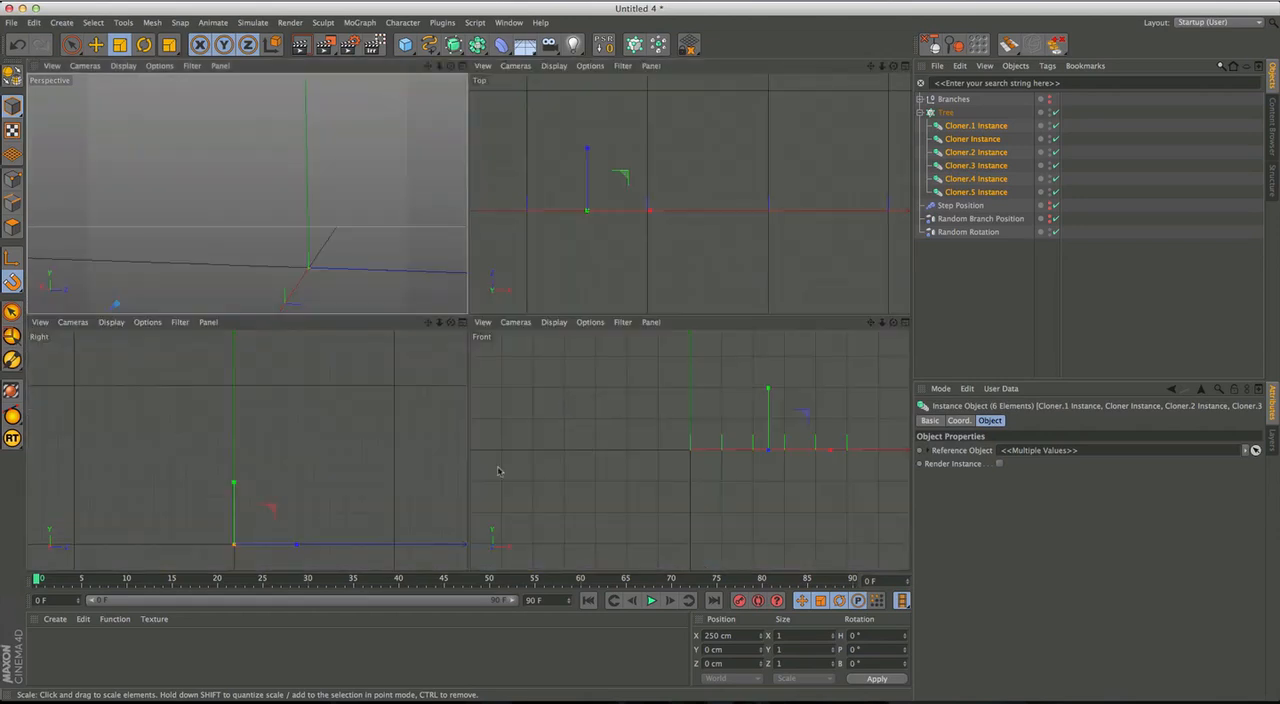
{"action": "middle_click", "coordinate": [295, 467]}
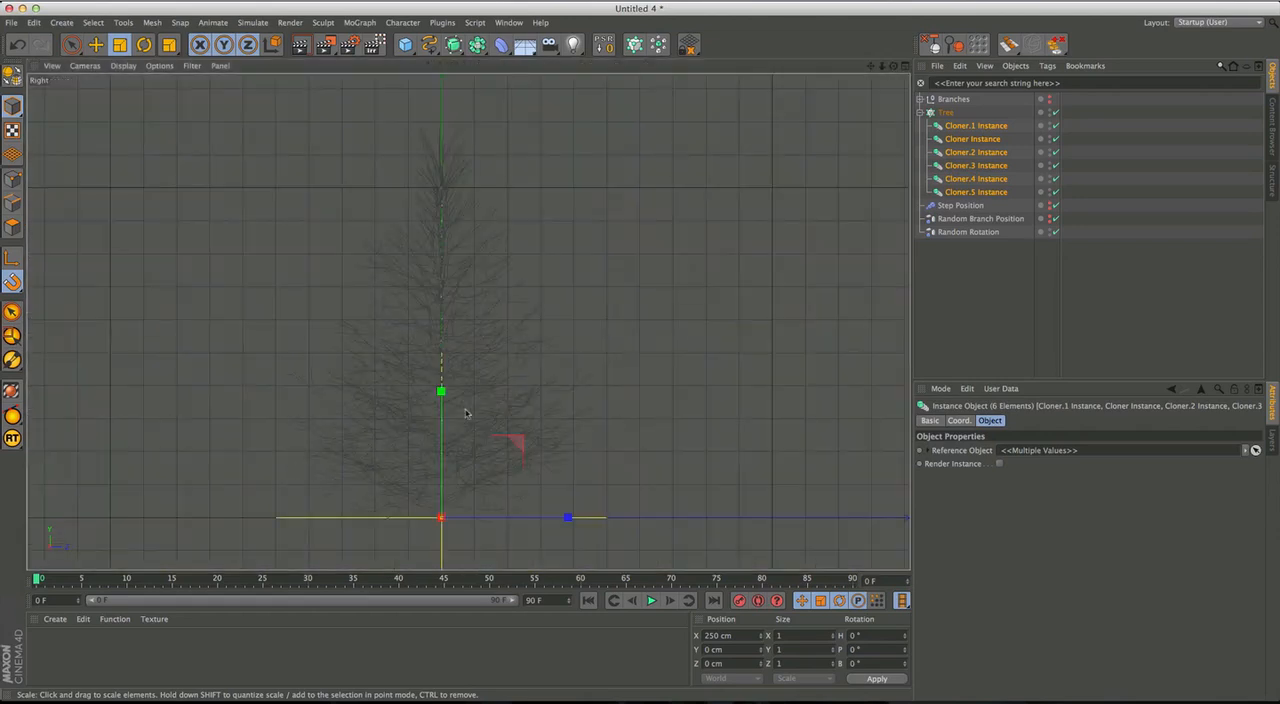
{"action": "right_click_drag", "start_coordinate": [442, 418], "coordinate": [487, 374], "text": "alt"}
{"action": "middle_click_drag", "start_coordinate": [487, 374], "coordinate": [517, 363], "text": "alt"}
{"action": "left_click_drag", "start_coordinate": [515, 365], "coordinate": [512, 397], "text": "alt"}
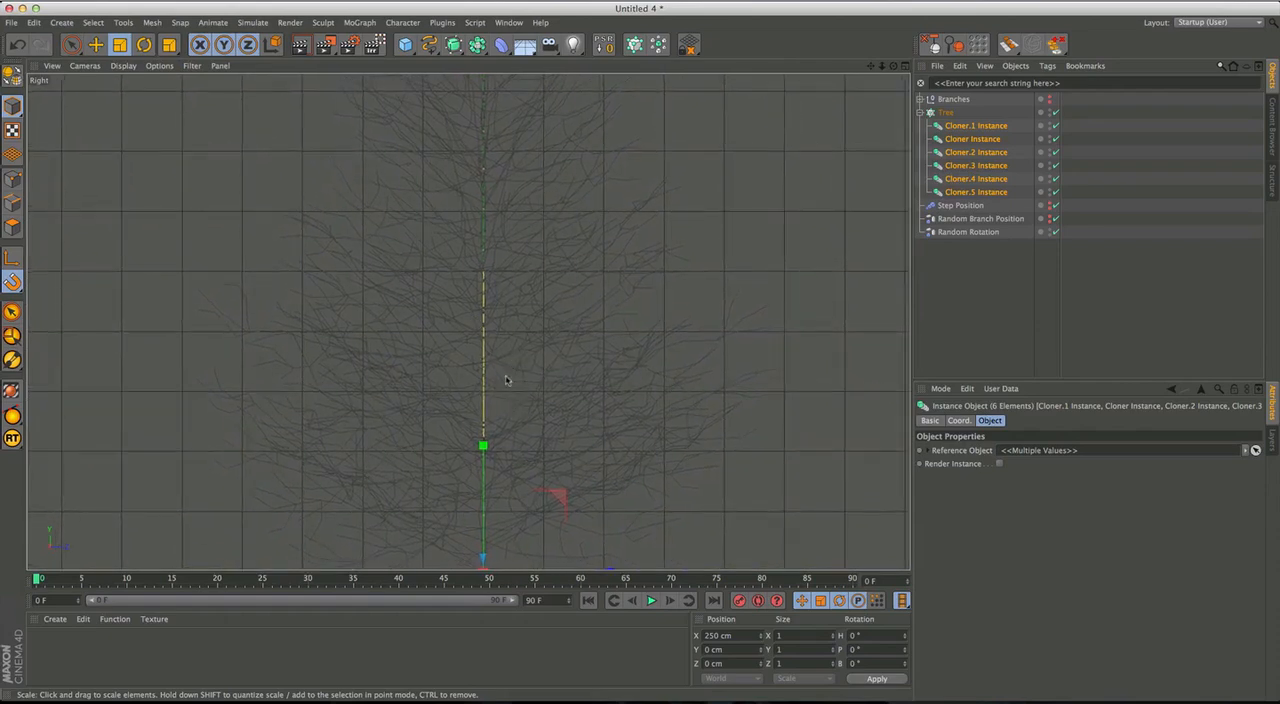
{"action": "middle_click_drag", "start_coordinate": [618, 326], "coordinate": [612, 366], "text": "alt"}
{"action": "right_click_drag", "start_coordinate": [609, 351], "coordinate": [620, 375], "text": "alt"}
{"action": "middle_click_drag", "start_coordinate": [606, 388], "coordinate": [559, 406], "text": "alt"}
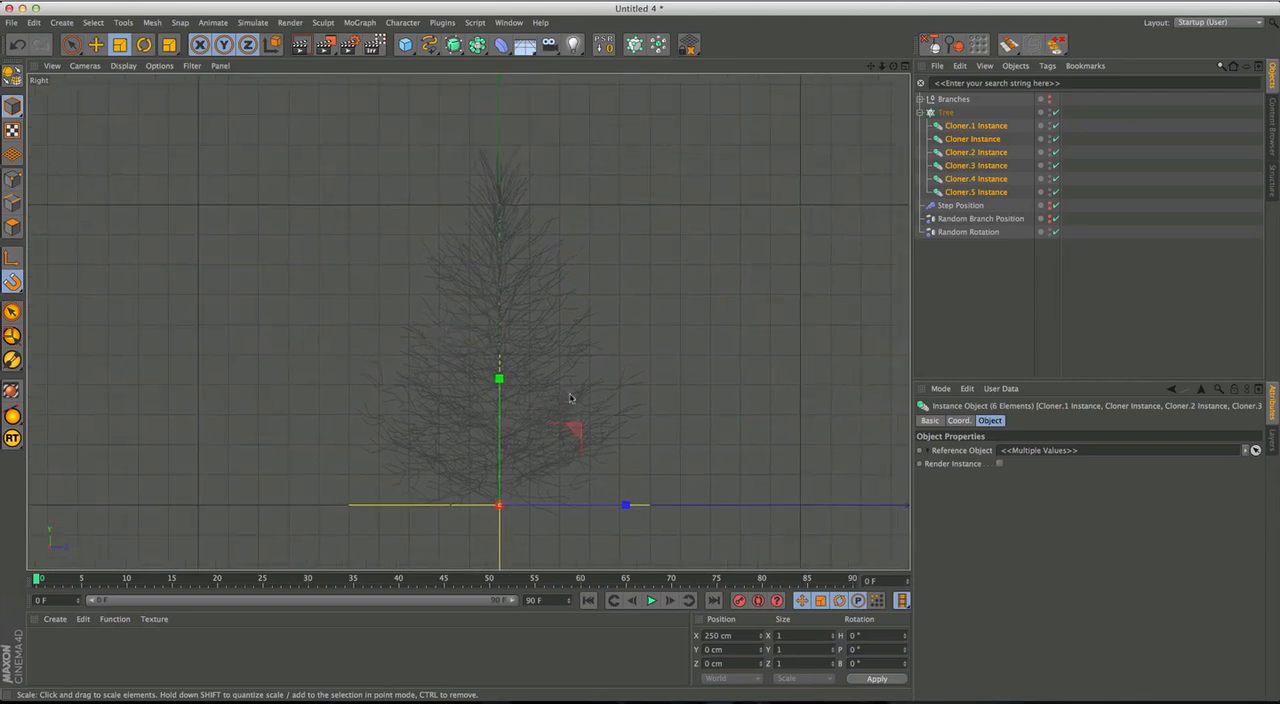
Expand Branches, scale Cloner.1 down slightly, and scale Cloner up slightly.
{"action": "left_click", "coordinate": [920, 99]}
{"action": "left_click", "coordinate": [960, 112]}
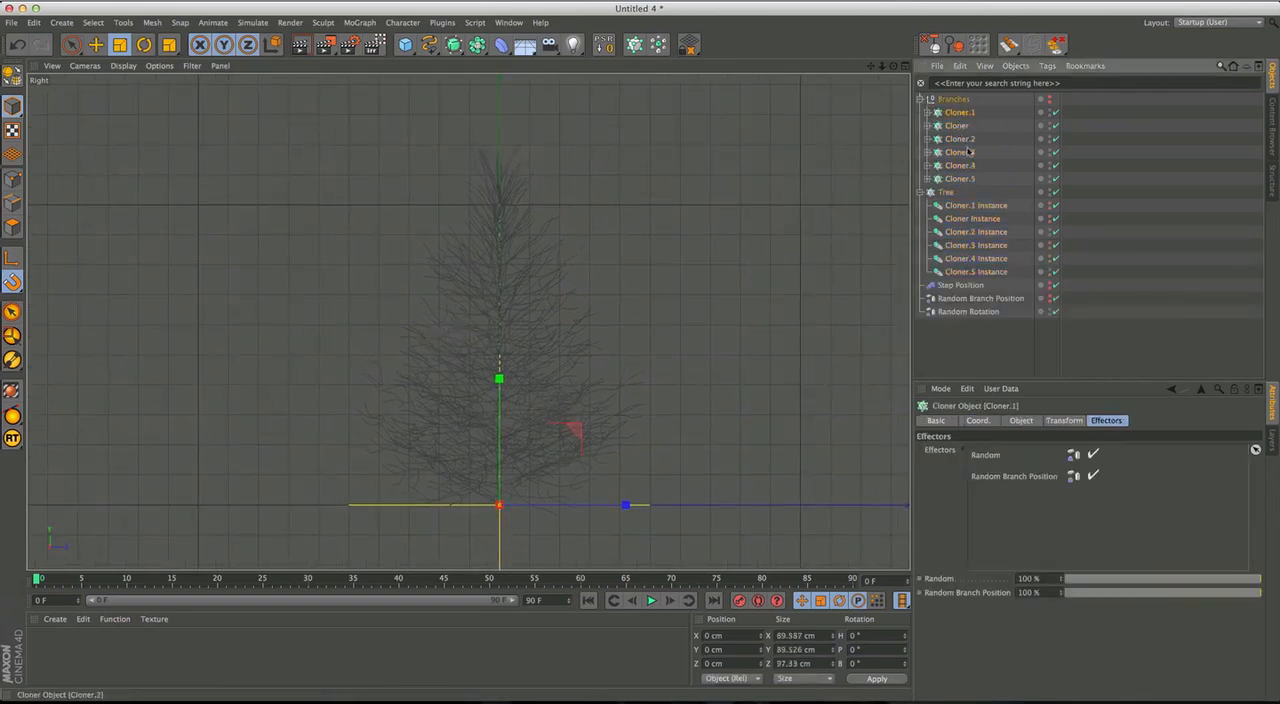
{"action": "key", "text": "t"}
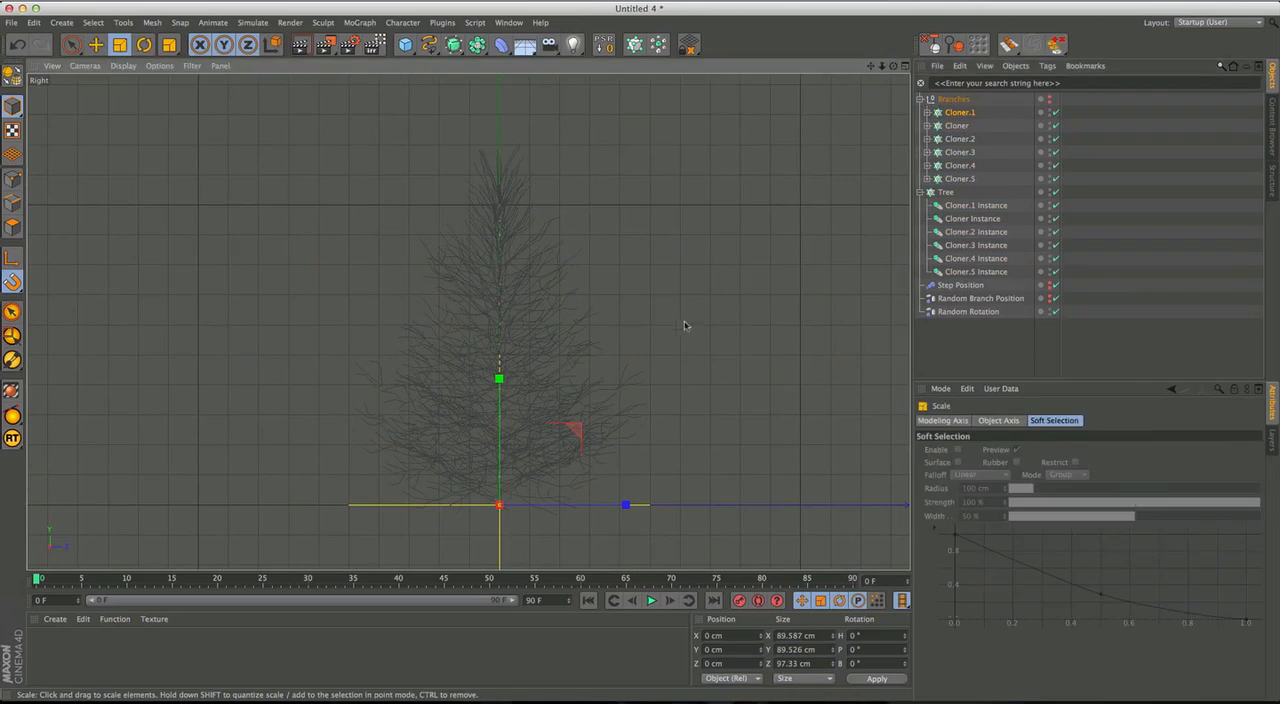
{"action": "left_click_drag", "start_coordinate": [692, 317], "coordinate": [639, 341]}
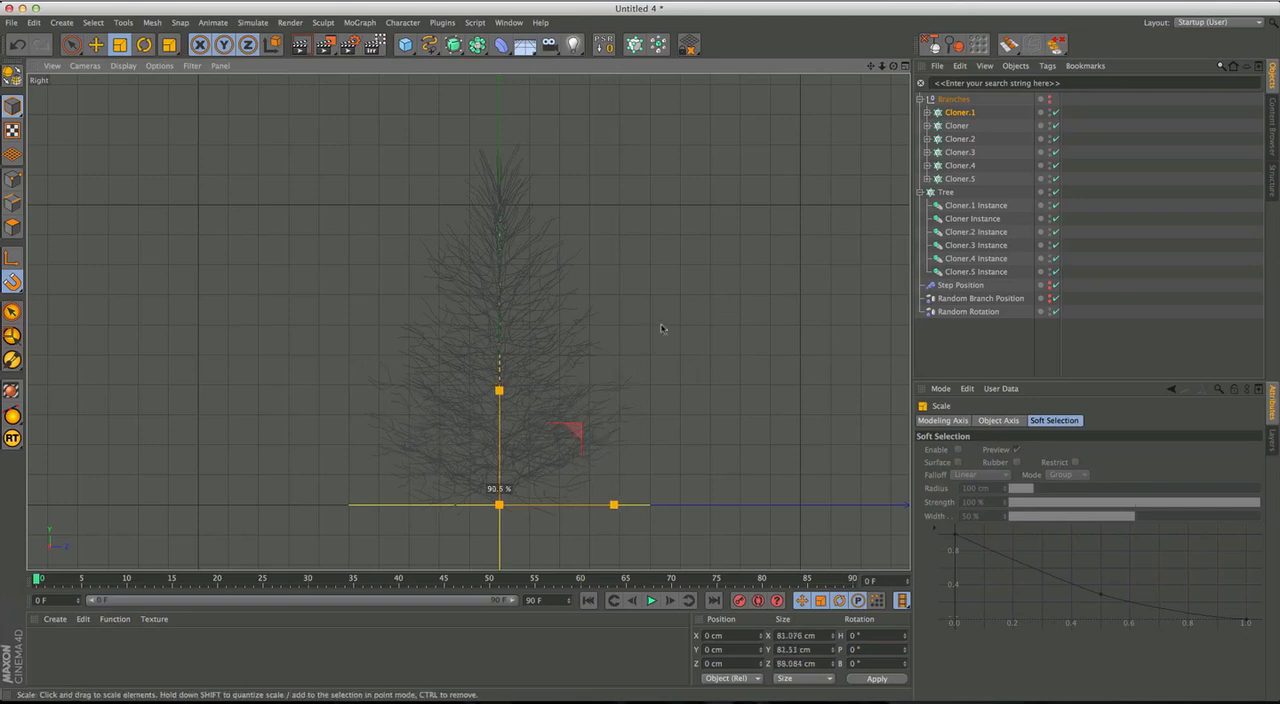
{"action": "left_click", "coordinate": [951, 126]}
{"action": "left_click_drag", "start_coordinate": [747, 265], "coordinate": [791, 246]}
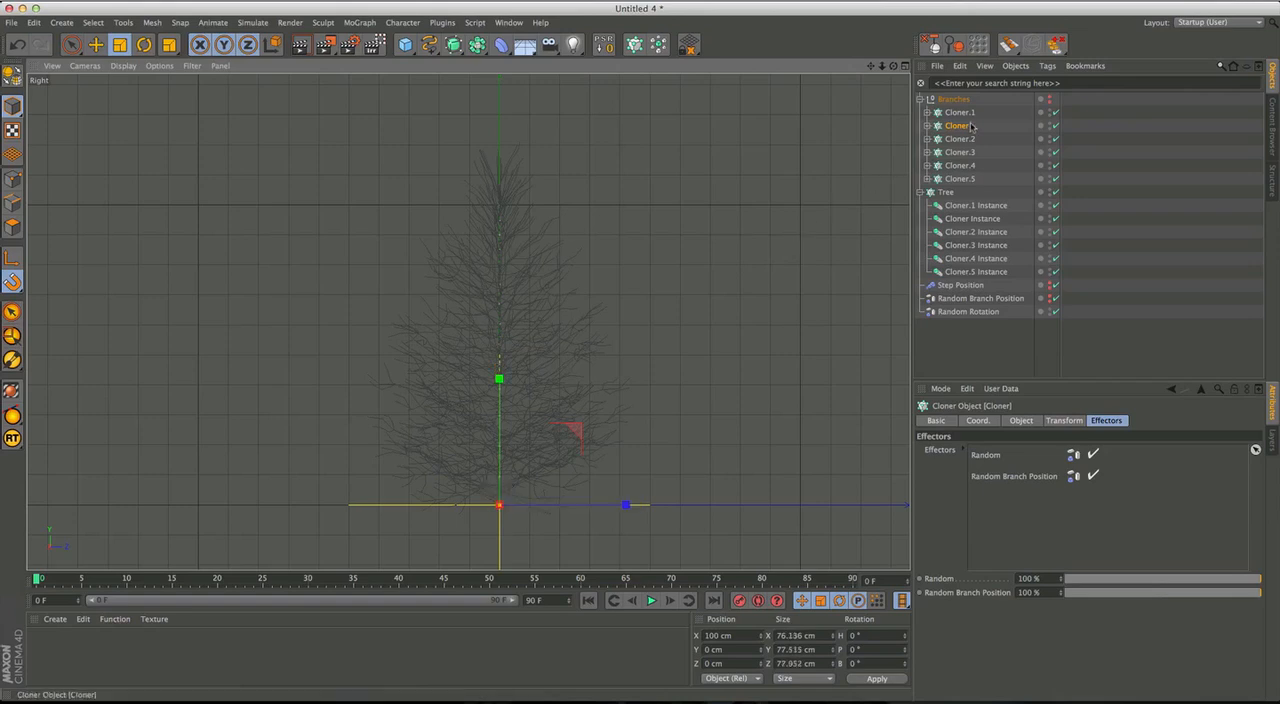
Set the Random Rotation effector's heading rotation to 521° and inspect the lower branches.
{"action": "left_click", "coordinate": [966, 311]}
{"action": "left_click_drag", "start_coordinate": [1124, 489], "coordinate": [1117, 313]}
{"action": "left_click_drag", "start_coordinate": [1126, 268], "coordinate": [1127, 311]}
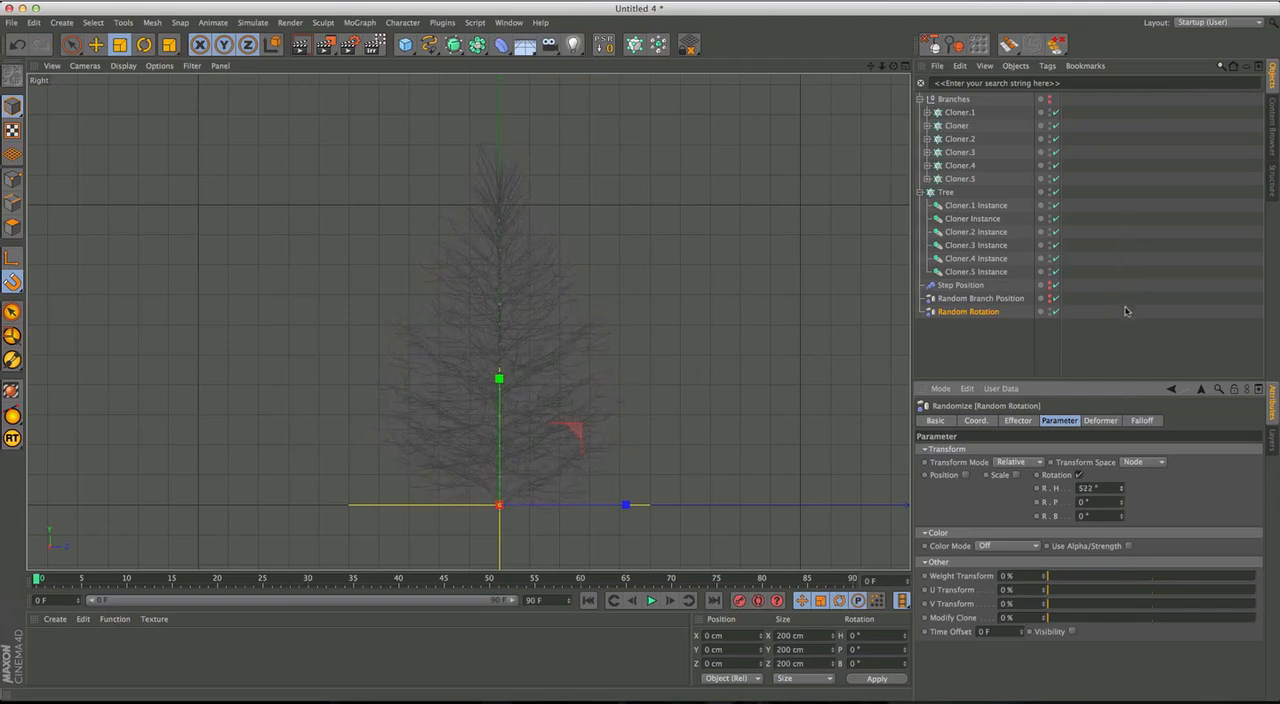
{"action": "left_click_drag", "start_coordinate": [1123, 311], "coordinate": [1123, 312]}
{"action": "scroll", "coordinate": [511, 459], "scroll_direction": "up", "scroll_amount": 5}
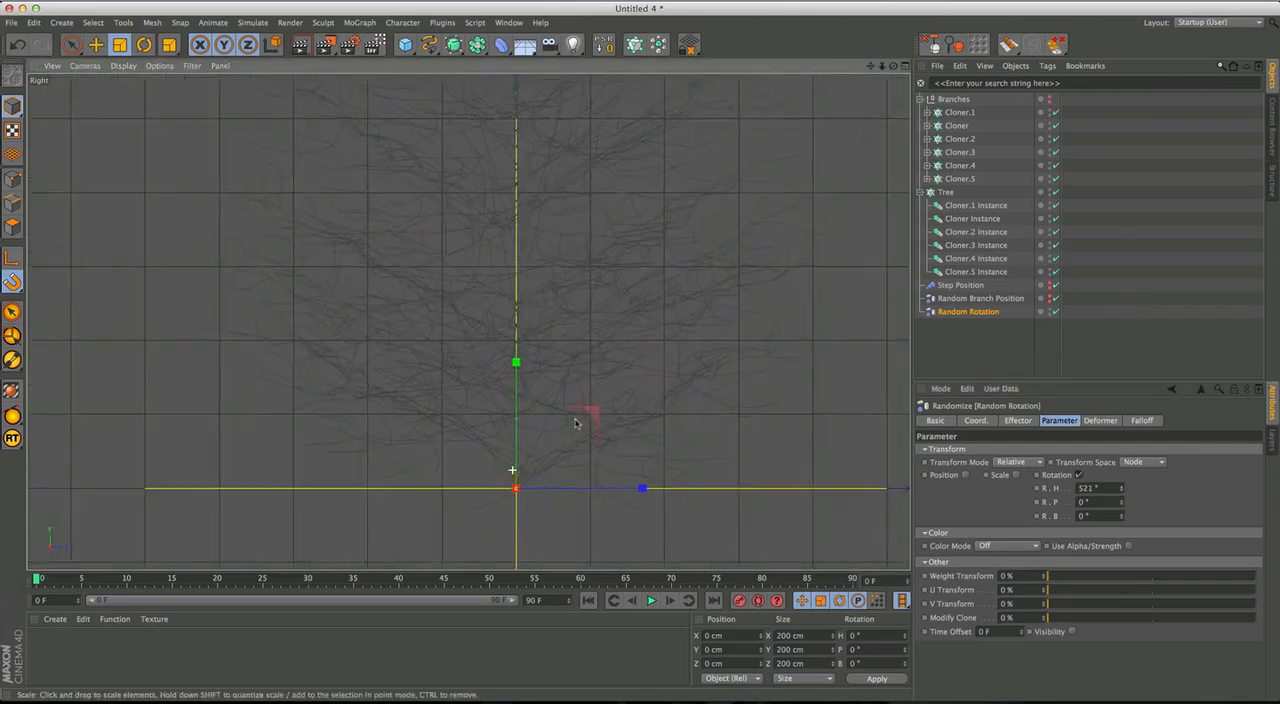
{"action": "scroll", "coordinate": [573, 458], "scroll_direction": "up", "scroll_amount": 2}
{"action": "middle_click_drag", "start_coordinate": [573, 458], "coordinate": [568, 466], "text": "alt"}
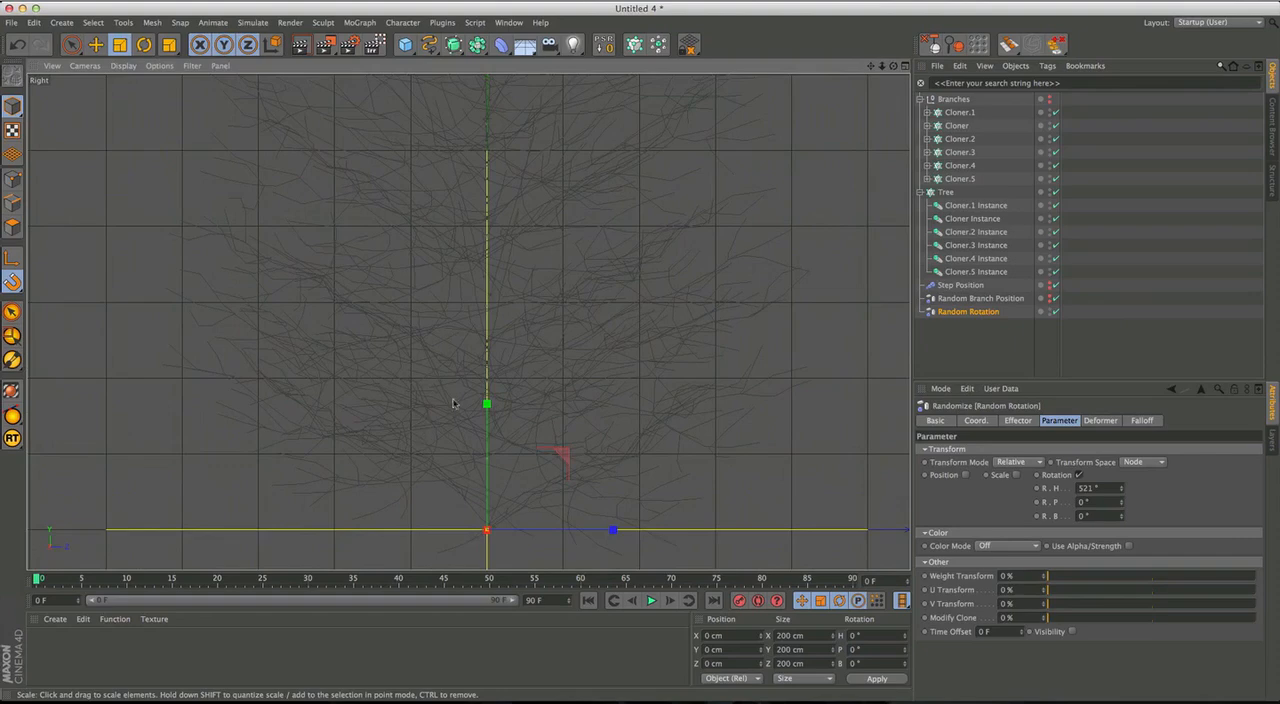
{"action": "scroll", "coordinate": [455, 404], "scroll_direction": "down", "scroll_amount": 3}
{"action": "middle_click_drag", "start_coordinate": [444, 326], "coordinate": [426, 366], "text": "alt"}
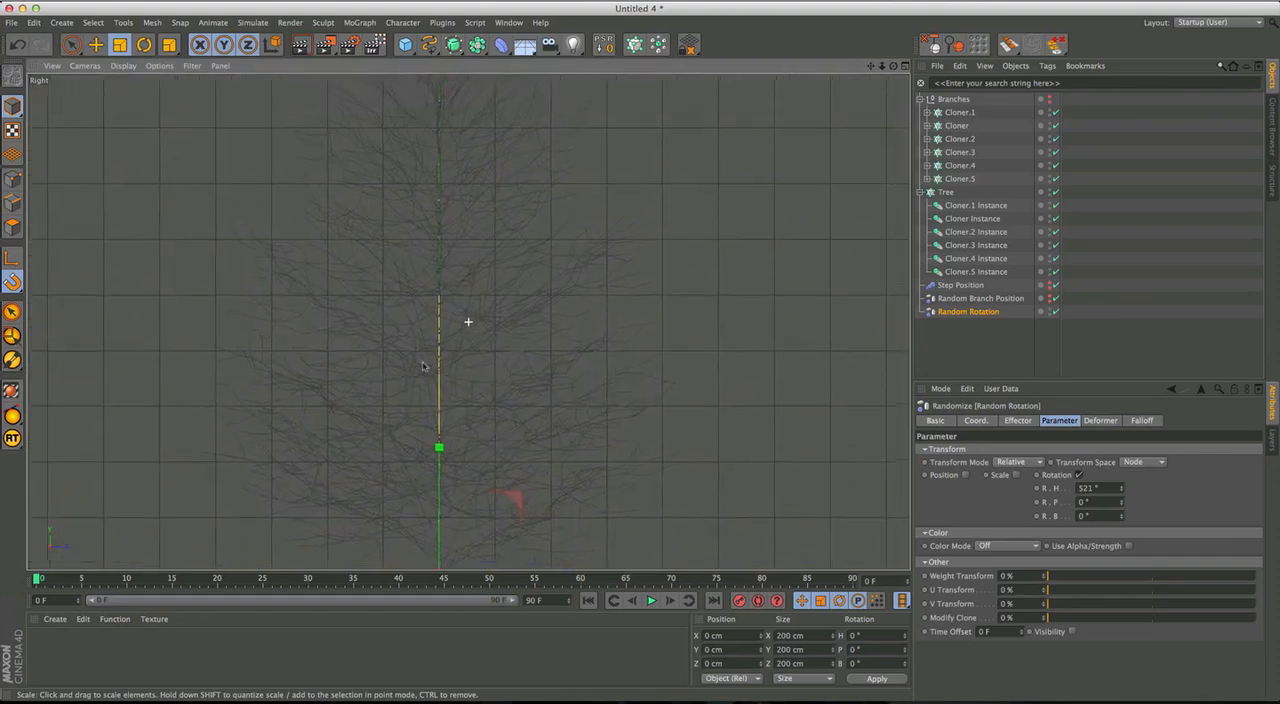
Set the Random Branch Position effector's Y position to 20 cm.
{"action": "left_click", "coordinate": [958, 285]}
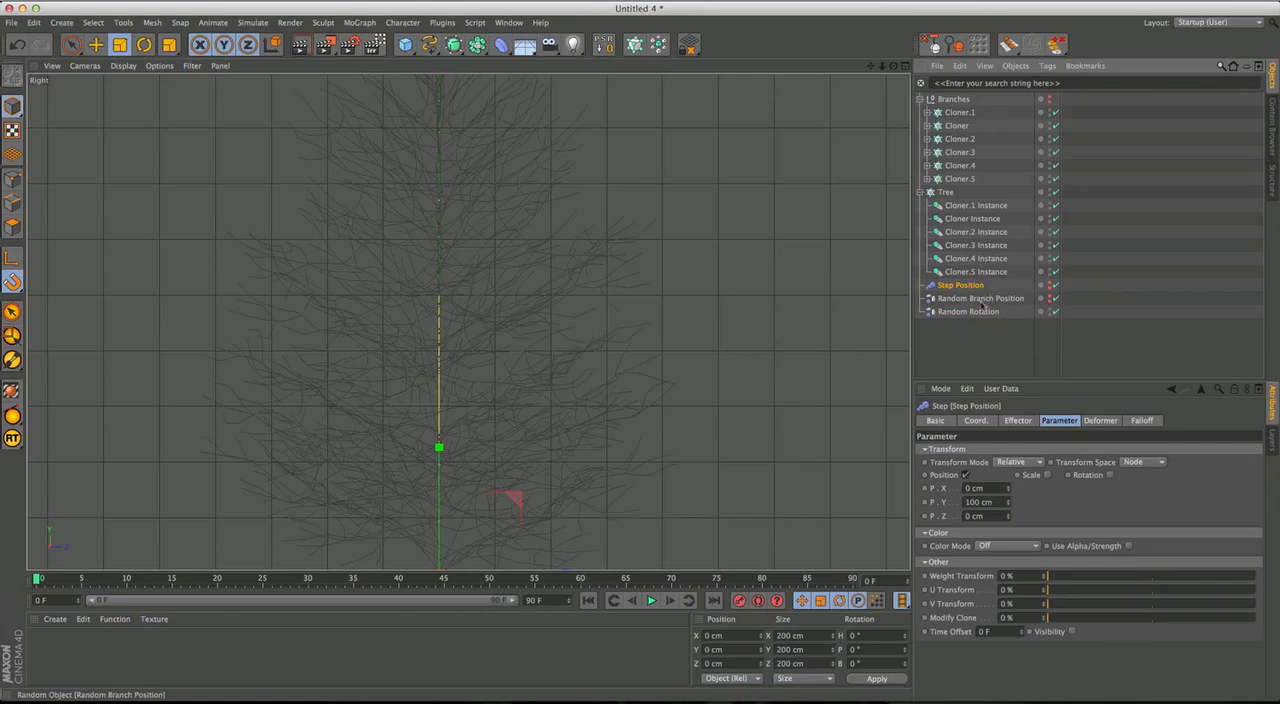
{"action": "left_click", "coordinate": [953, 301]}
{"action": "double_click", "coordinate": [985, 502]}
{"action": "type", "text": "40"}
{"action": "key", "text": "Return"}
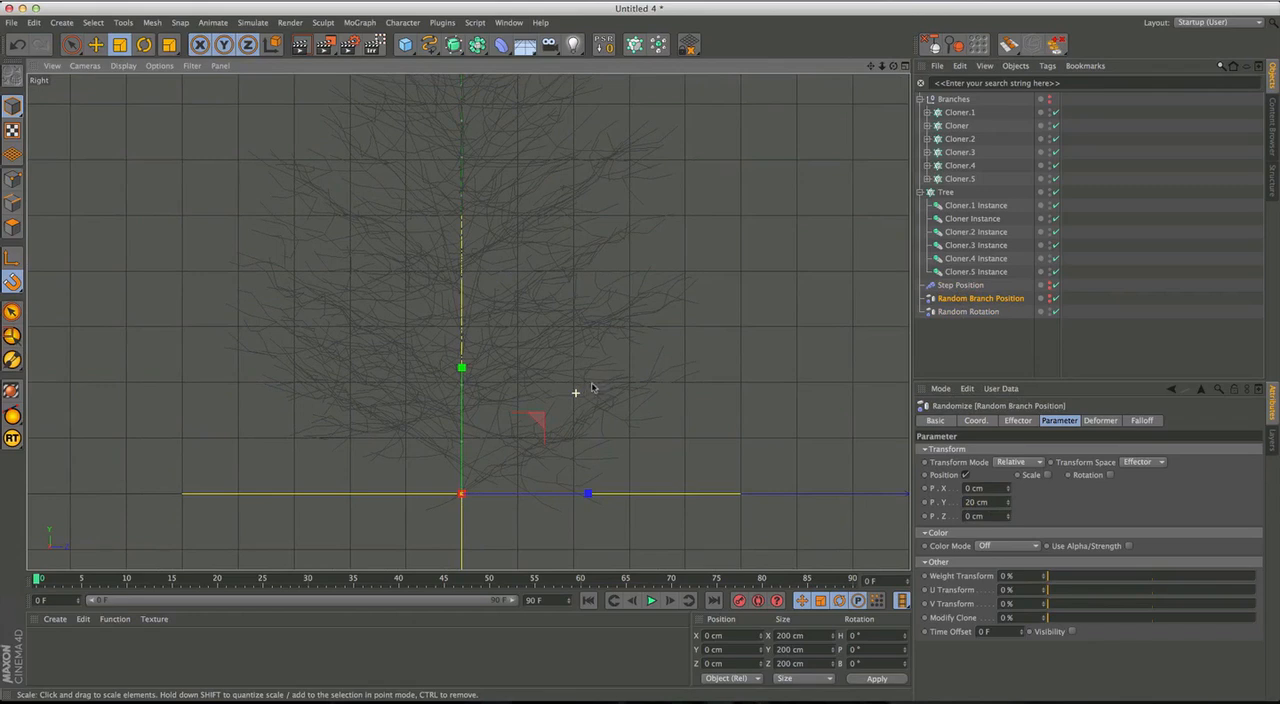
{"action": "middle_click_drag", "start_coordinate": [596, 367], "coordinate": [649, 440], "text": "alt"}
{"action": "scroll", "coordinate": [603, 389], "scroll_direction": "down", "scroll_amount": 2}
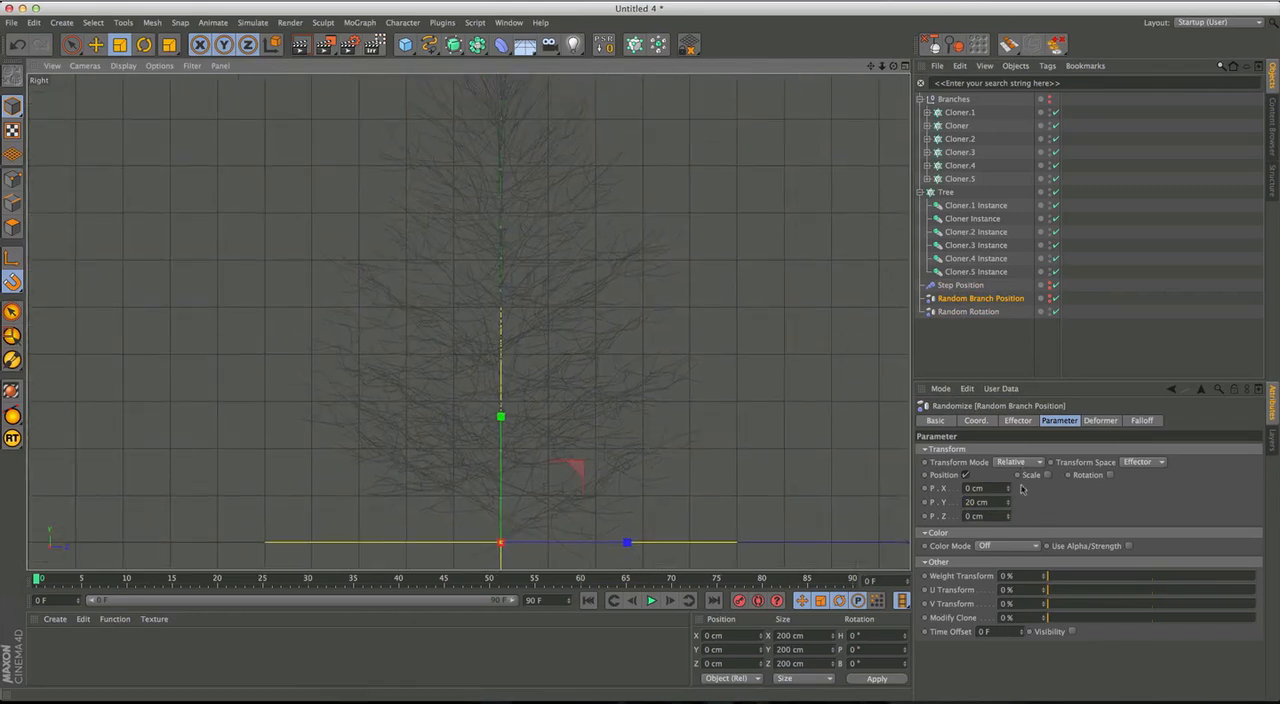
Change the Random Branch Position effector's seed to 12350.
{"action": "left_click", "coordinate": [1020, 421]}
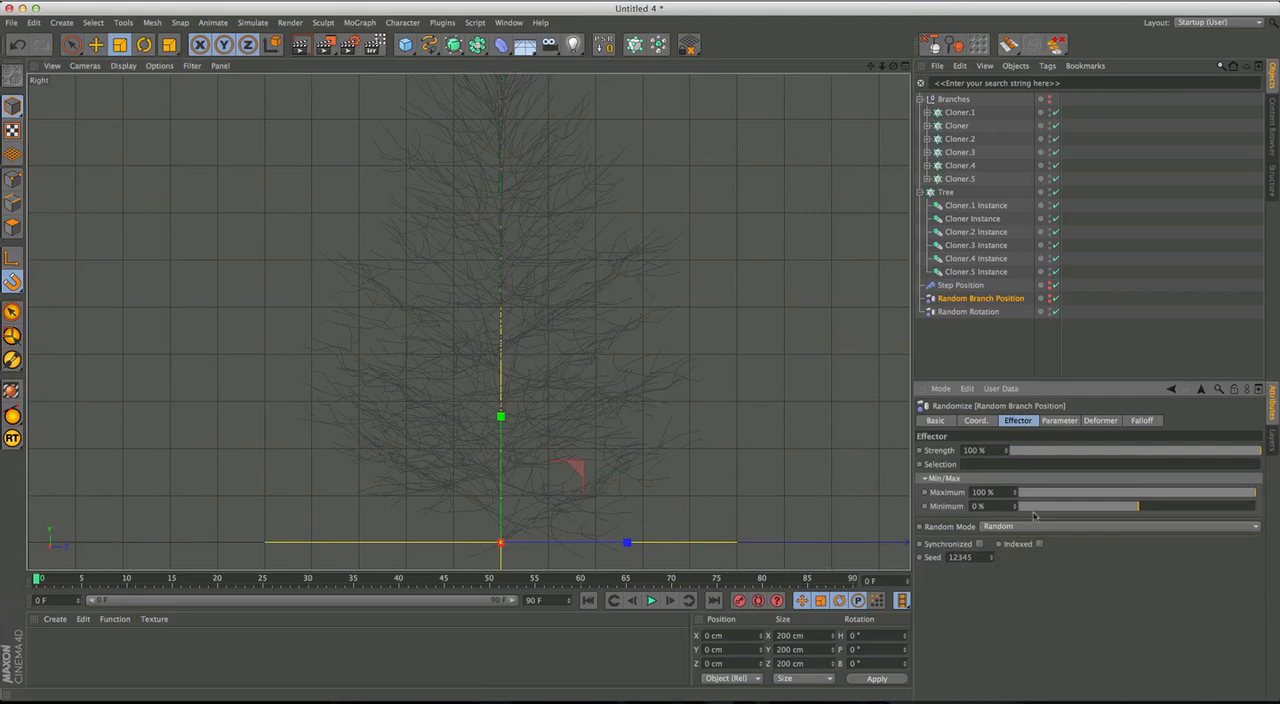
{"action": "key", "text": "Up"}
{"action": "key", "text": "Up"}
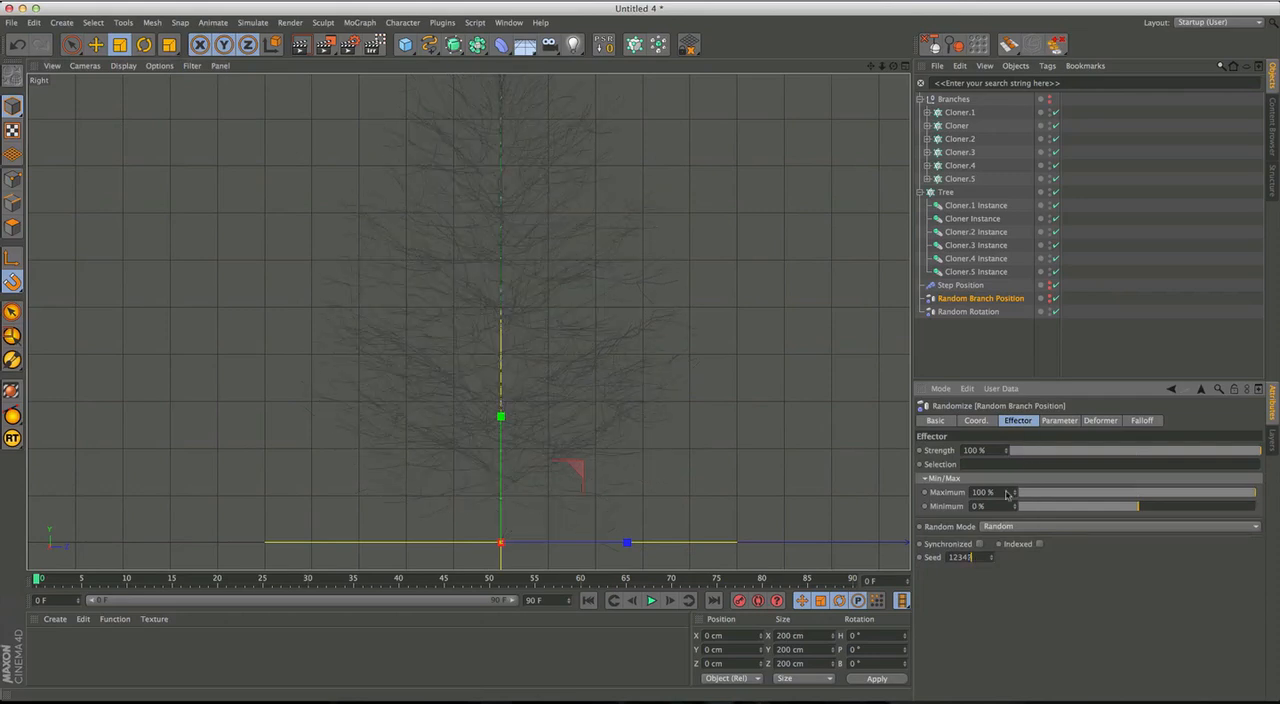
{"action": "key", "text": "Up"}
{"action": "key", "text": "Up"}
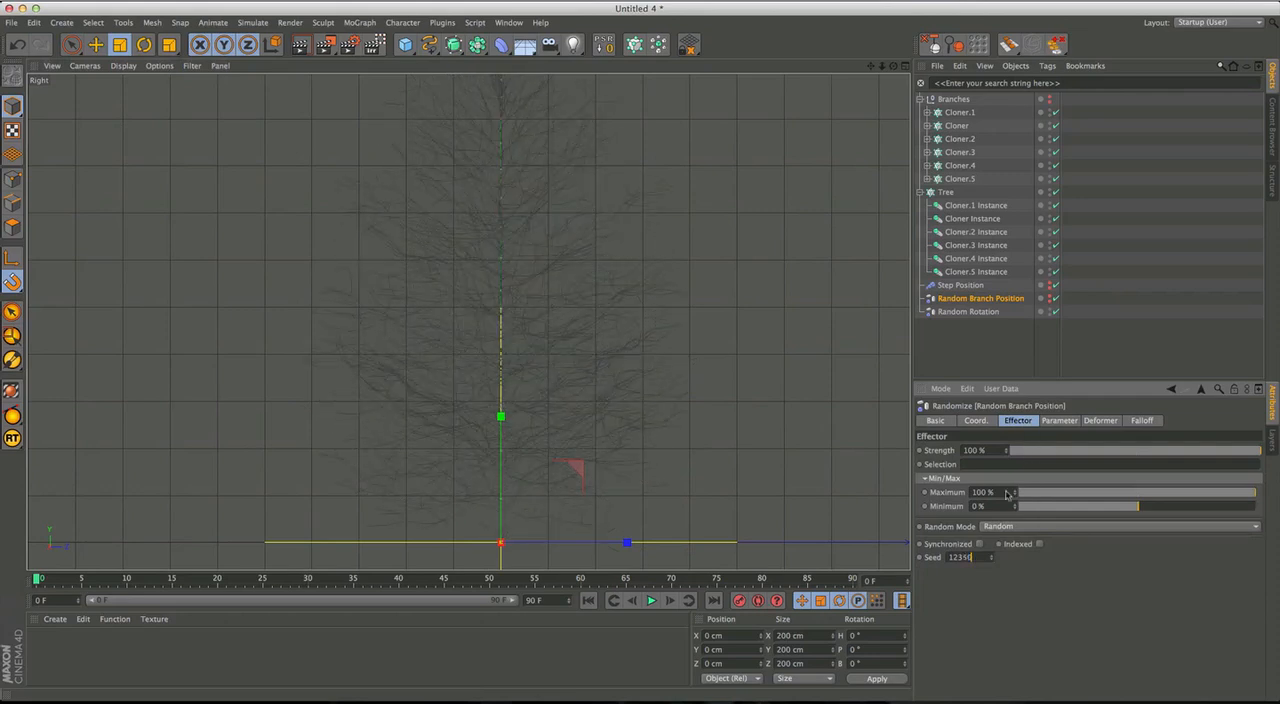
{"action": "middle_click_drag", "start_coordinate": [592, 465], "coordinate": [601, 436], "text": "alt"}
Set the Random Branch Position effector's Y position to 10 cm and inspect the whole tree.
{"action": "left_click", "coordinate": [1056, 423]}
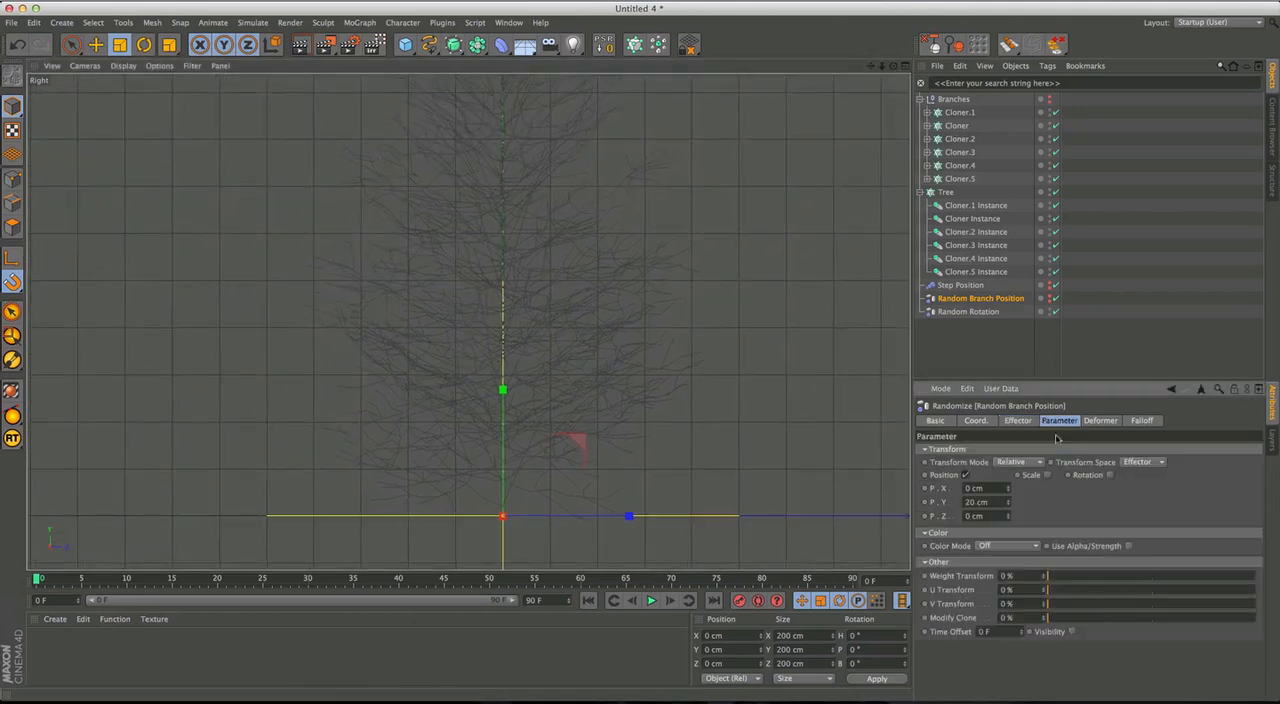
{"action": "double_click", "coordinate": [980, 502]}
{"action": "type", "text": "10"}
{"action": "key", "text": "Return"}
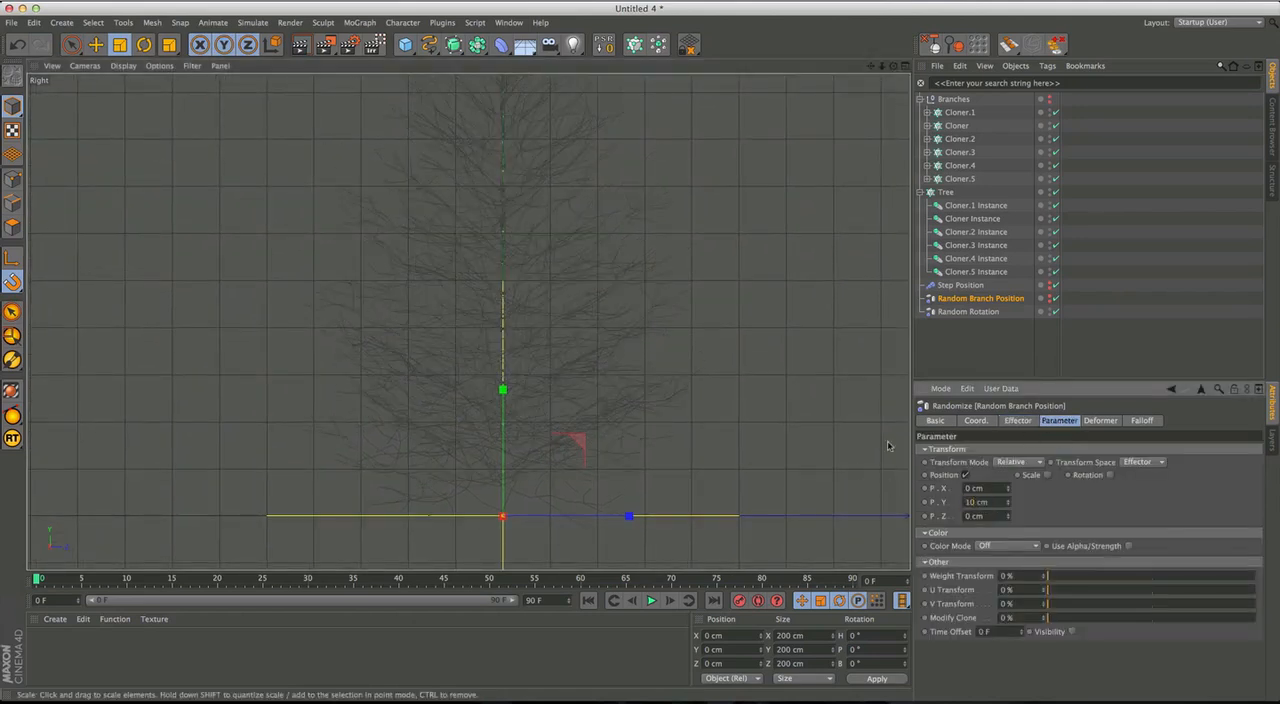
{"action": "middle_click_drag", "start_coordinate": [660, 453], "coordinate": [610, 475], "text": "alt"}
{"action": "scroll", "coordinate": [660, 476], "scroll_direction": "down", "scroll_amount": 2}
{"action": "right_click_drag", "start_coordinate": [622, 463], "coordinate": [598, 476], "text": "alt"}
{"action": "middle_click_drag", "start_coordinate": [612, 466], "coordinate": [580, 449], "text": "alt"}
Reshape the Step Position effector's spline curve by adjusting its middle and end points.
{"action": "left_click", "coordinate": [967, 313]}
{"action": "left_click", "coordinate": [964, 287]}
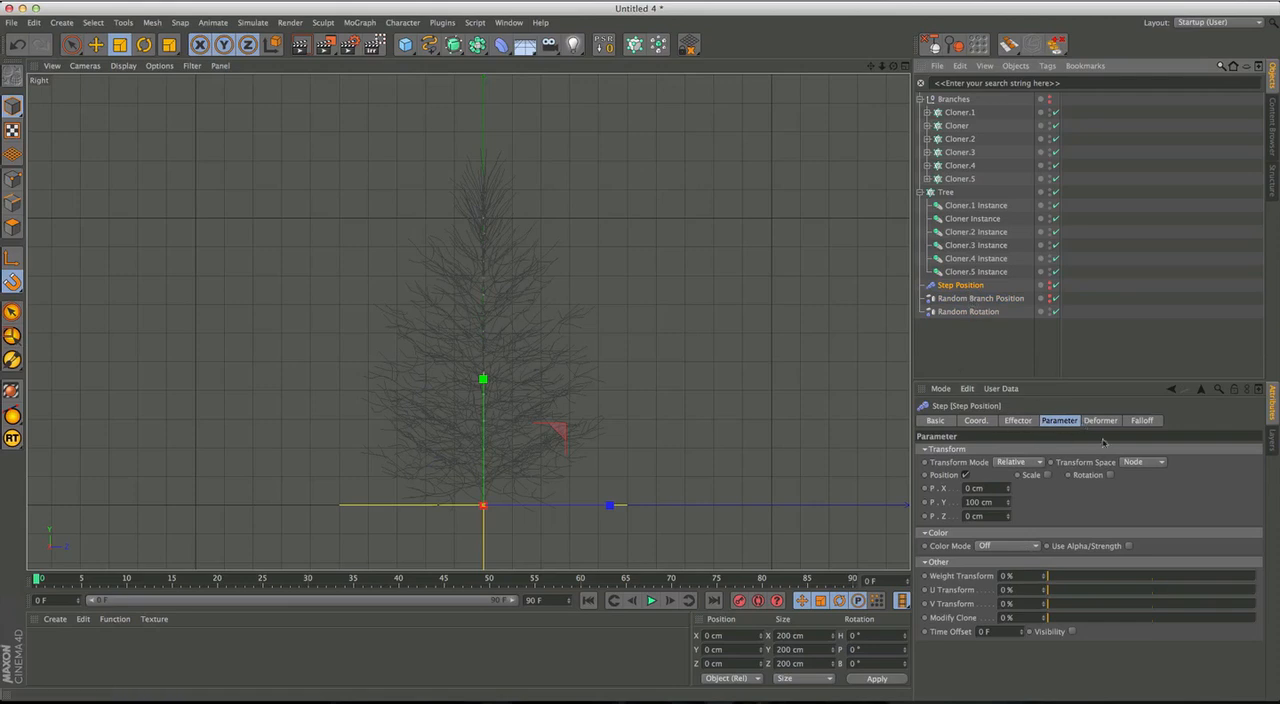
{"action": "left_click", "coordinate": [1018, 420]}
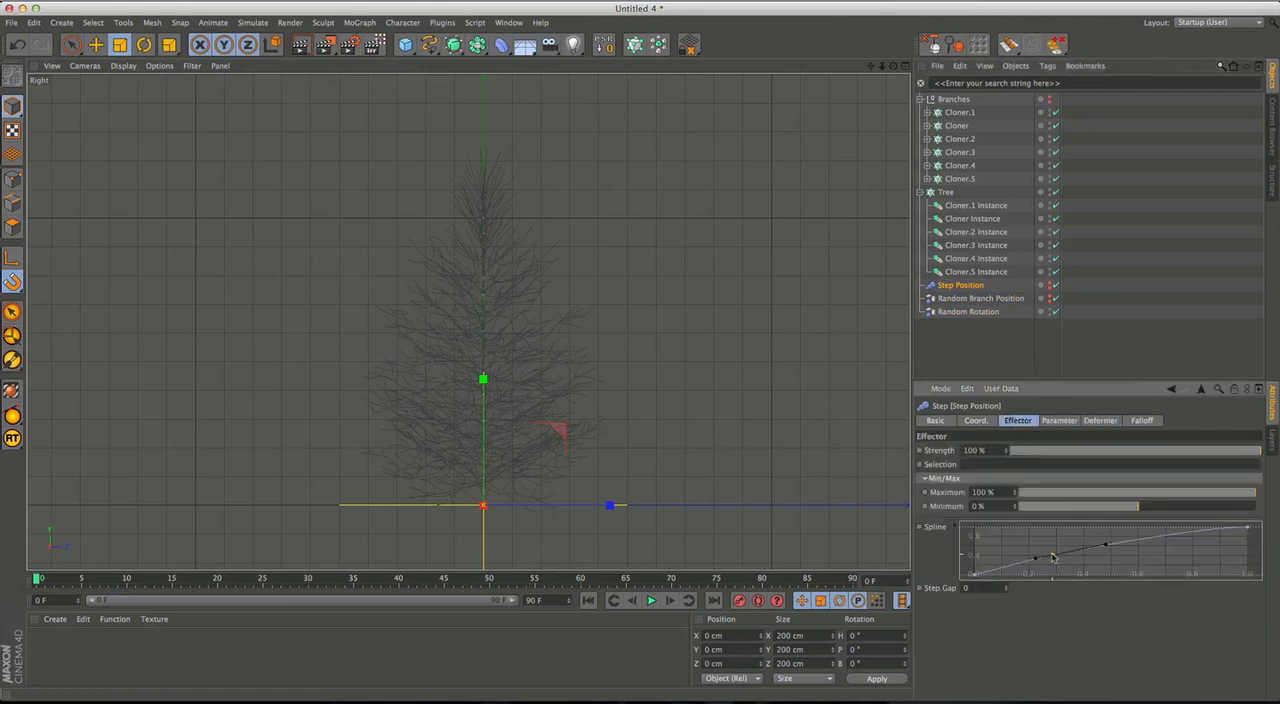
{"action": "left_click_drag", "start_coordinate": [1053, 558], "coordinate": [1055, 560]}
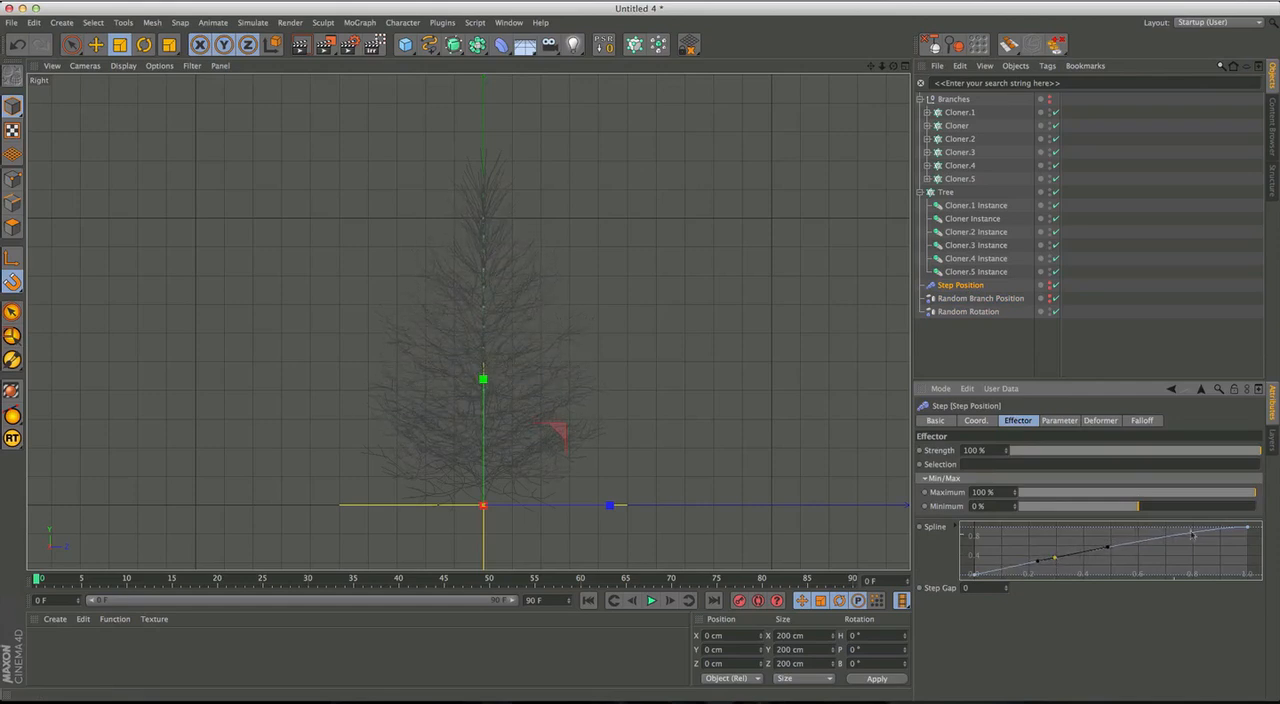
{"action": "left_click", "coordinate": [1248, 529]}
{"action": "left_click_drag", "start_coordinate": [1226, 532], "coordinate": [1216, 535]}
{"action": "left_click_drag", "start_coordinate": [1050, 562], "coordinate": [1128, 547]}
Set the Random Branch Position effector's minimum to -37%.
{"action": "left_click", "coordinate": [990, 311]}
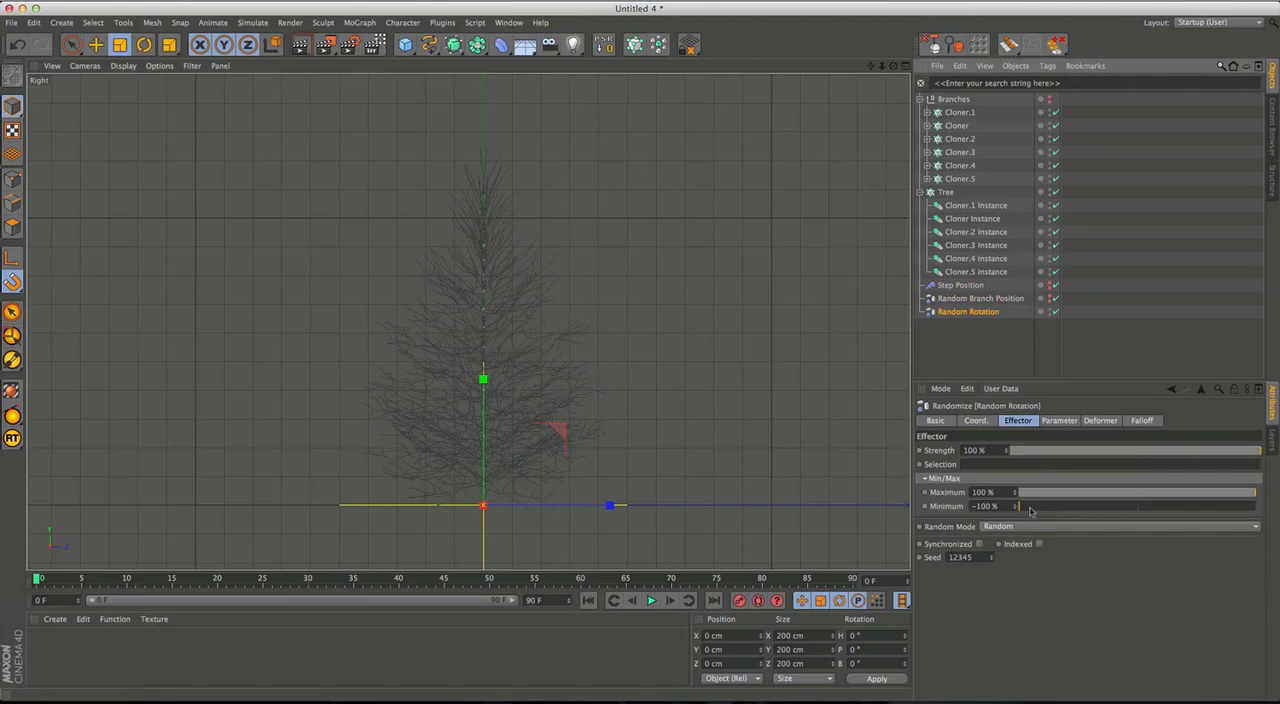
{"action": "left_click", "coordinate": [985, 298]}
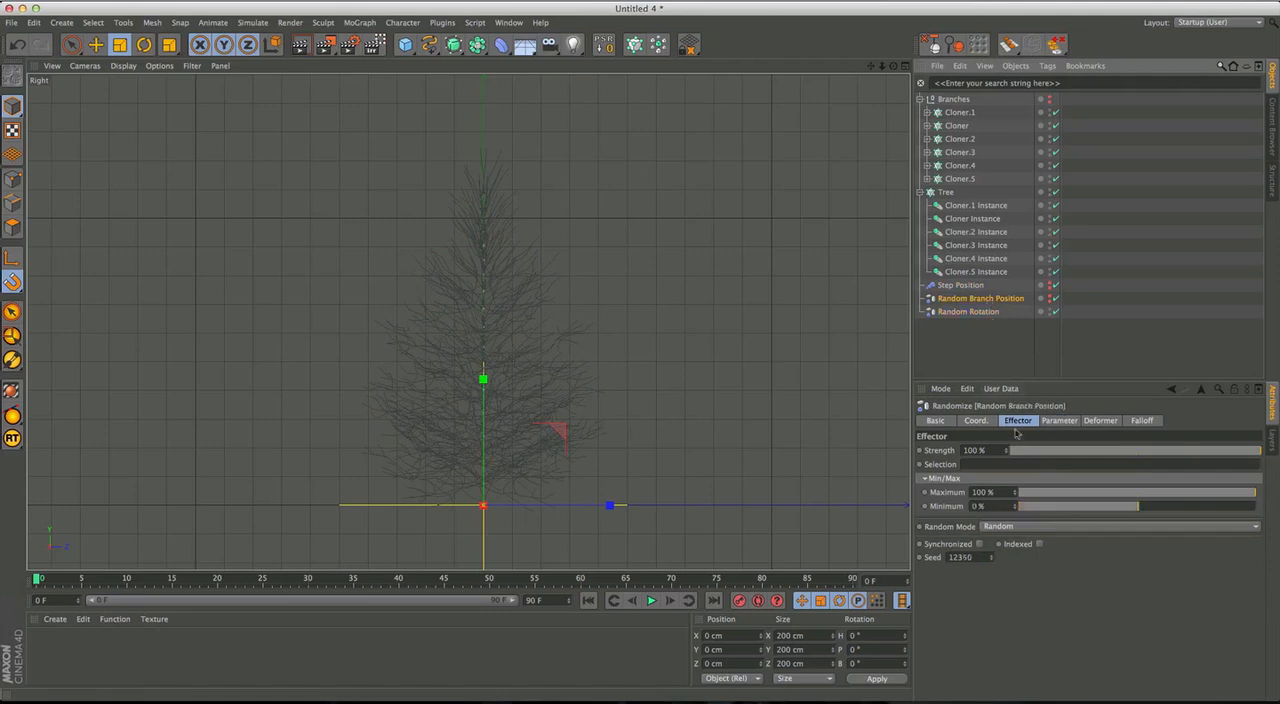
{"action": "left_click", "coordinate": [1058, 421]}
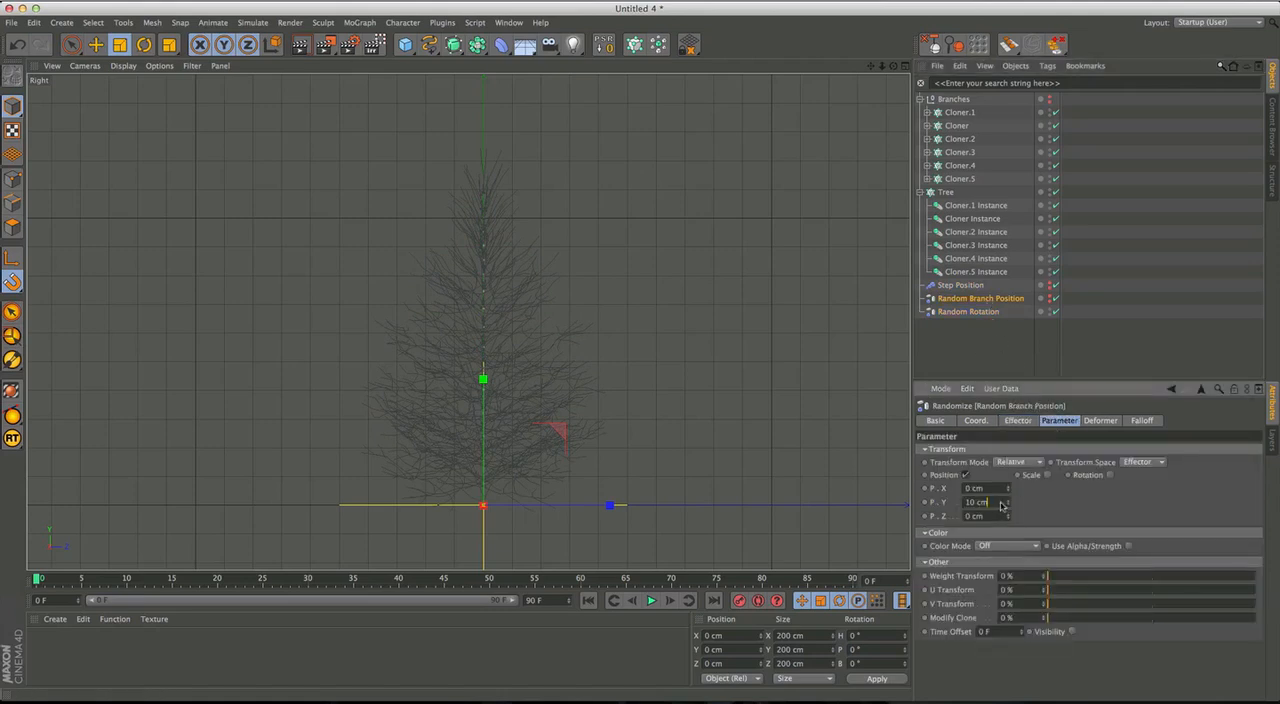
{"action": "left_click", "coordinate": [1024, 419]}
{"action": "left_click_drag", "start_coordinate": [1136, 510], "coordinate": [1094, 512]}
{"action": "left_click", "coordinate": [996, 493]}
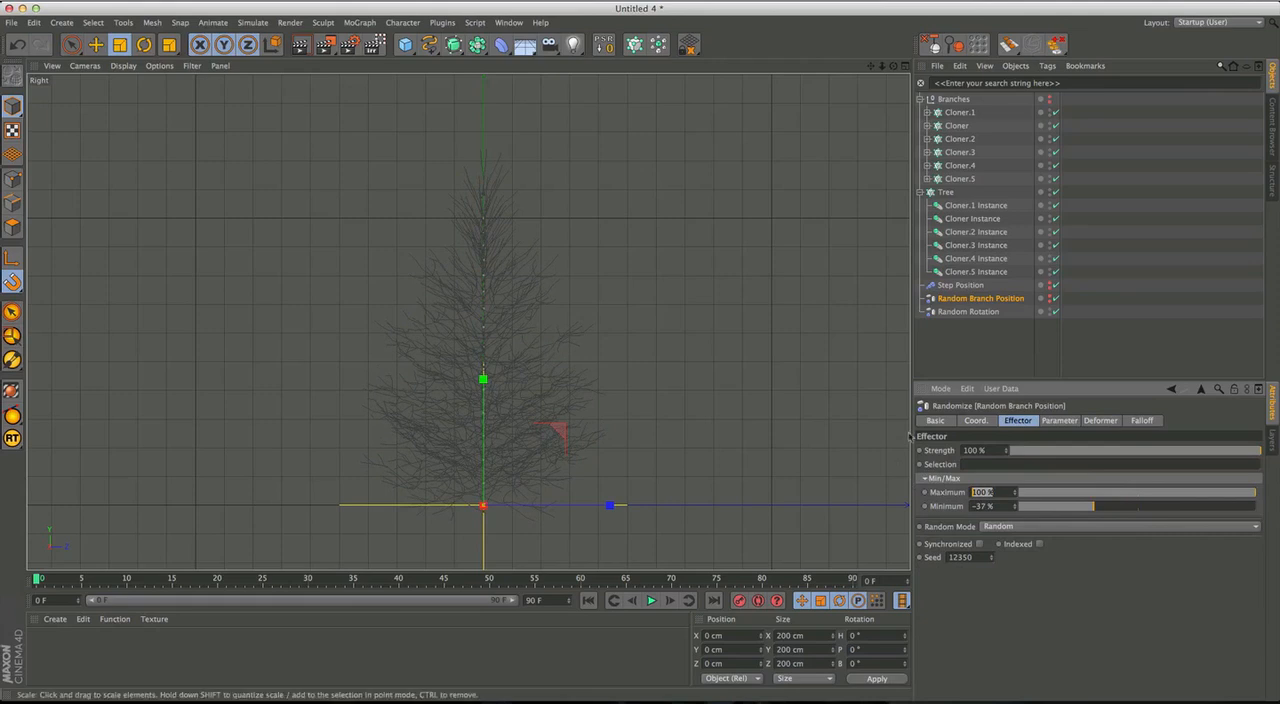
Set the Random Branch Position effector's Y position to 15 cm and inspect the tree's branches.
{"action": "left_click", "coordinate": [1058, 421]}
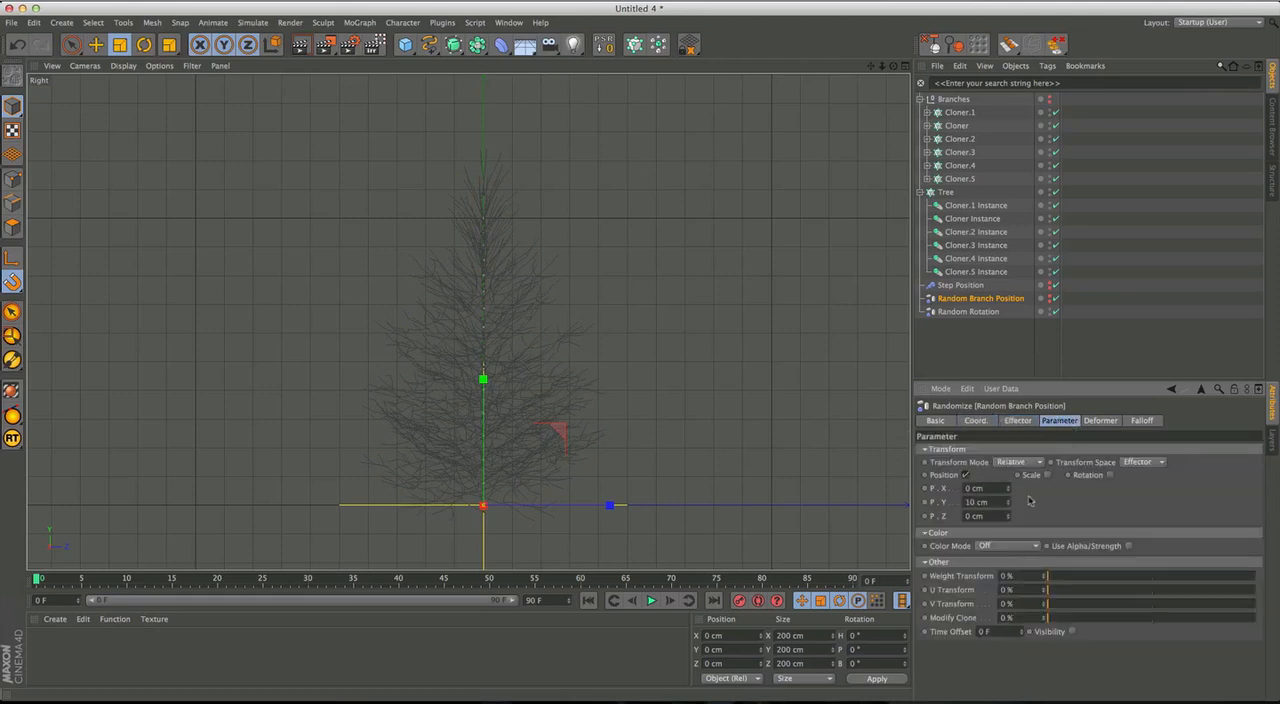
{"action": "left_click", "coordinate": [985, 502]}
{"action": "type", "text": "15"}
{"action": "key", "text": "Return"}
{"action": "scroll", "coordinate": [562, 396], "scroll_direction": "up", "scroll_amount": 5}
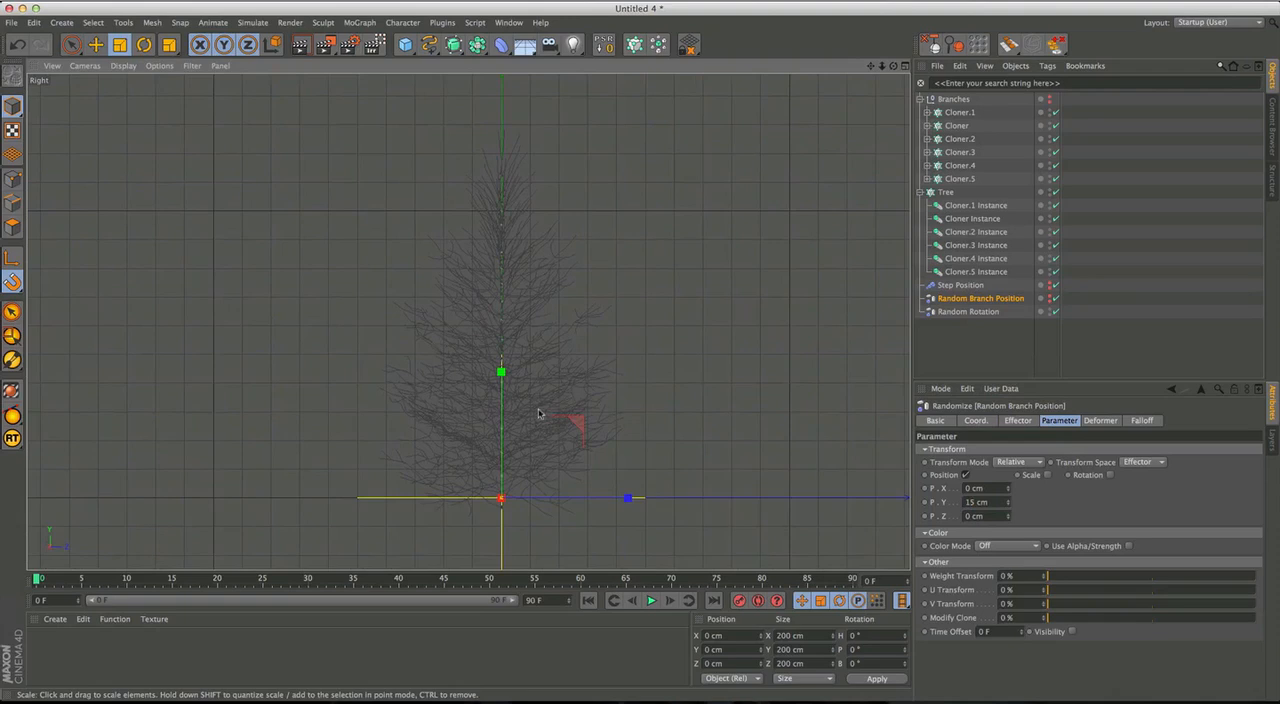
{"action": "right_click_drag", "start_coordinate": [562, 396], "coordinate": [580, 380], "text": "alt"}
{"action": "middle_click_drag", "start_coordinate": [569, 387], "coordinate": [595, 353], "text": "alt"}
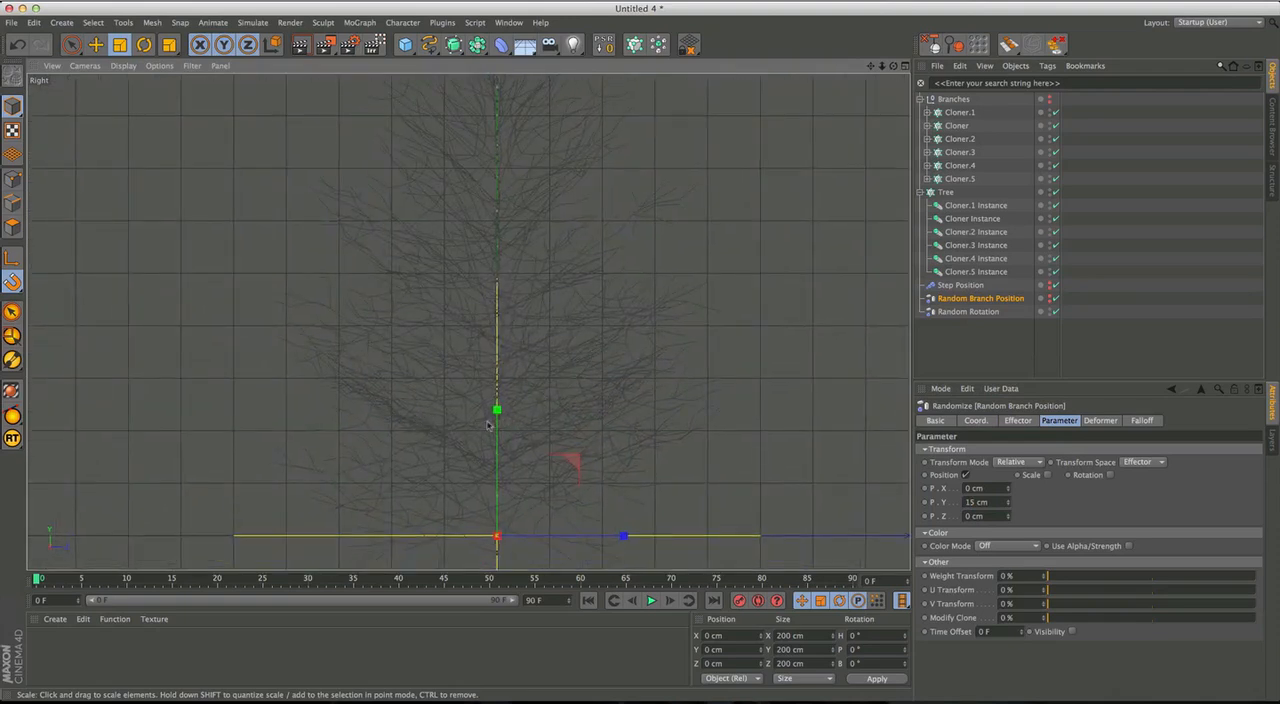
{"action": "middle_click_drag", "start_coordinate": [558, 383], "coordinate": [560, 391], "text": "alt"}
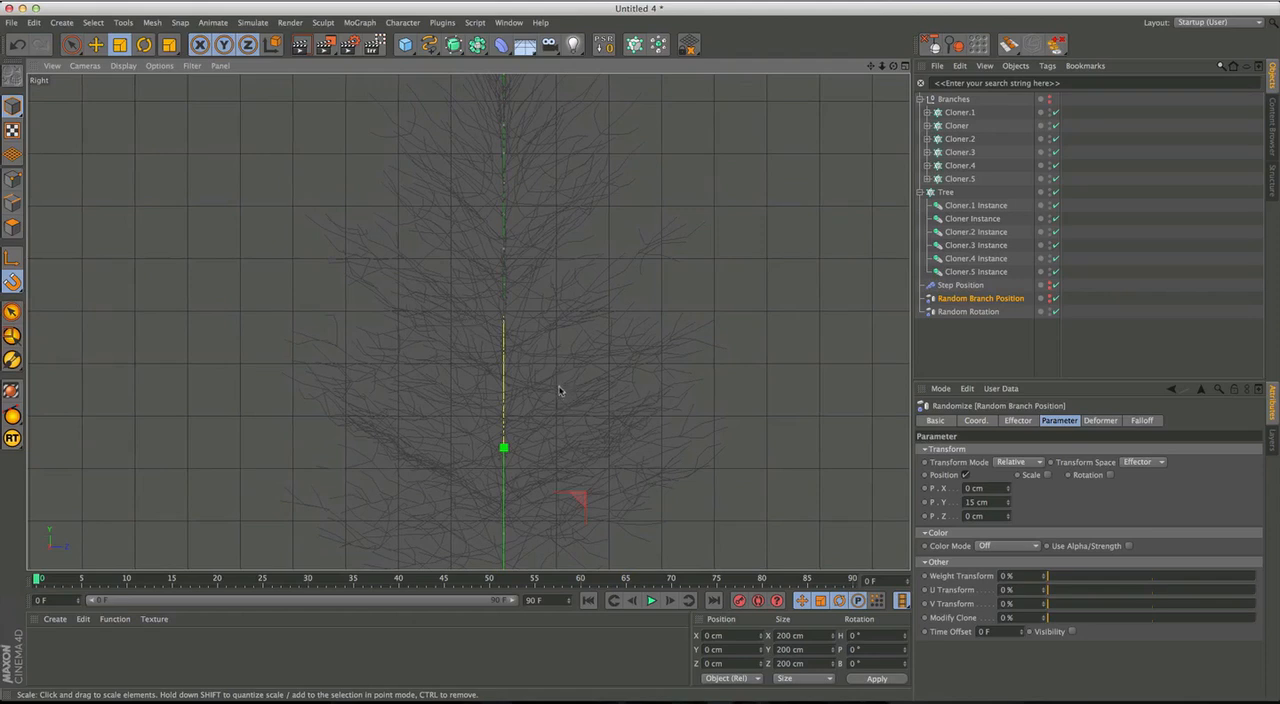
{"action": "scroll", "coordinate": [603, 306], "scroll_direction": "down", "scroll_amount": 5}
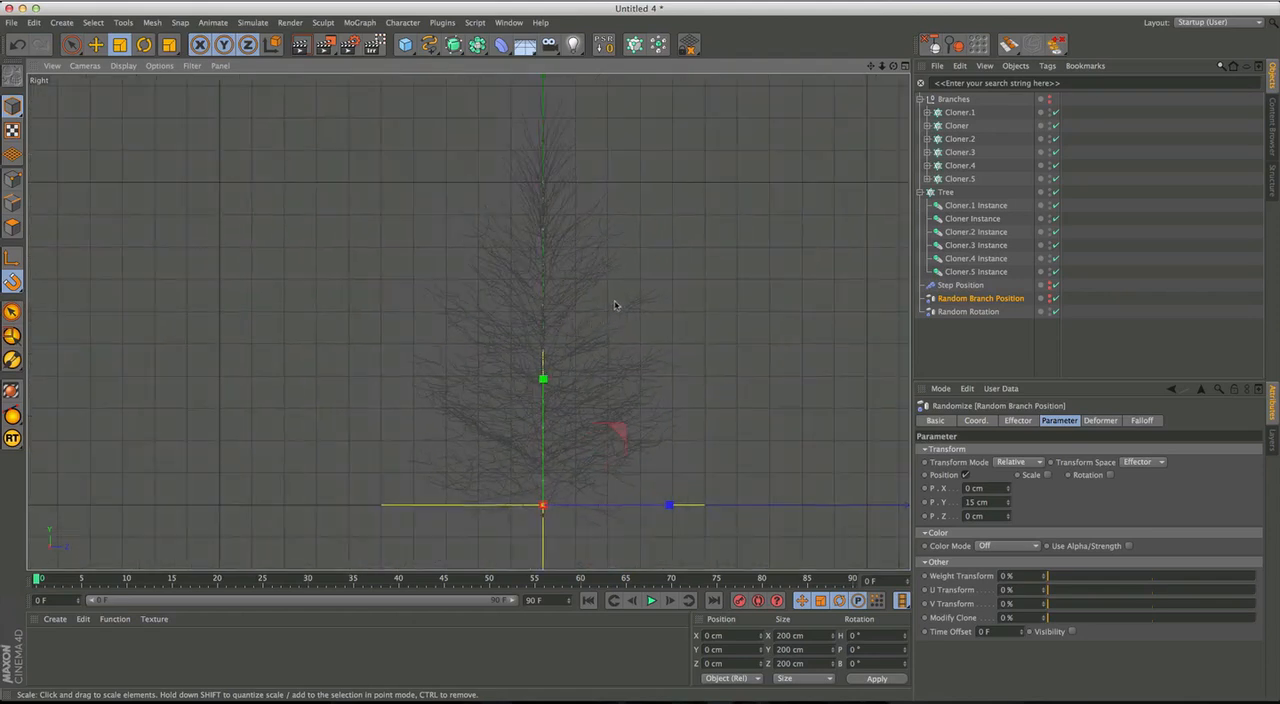
{"action": "middle_click_drag", "start_coordinate": [614, 299], "coordinate": [620, 329], "text": "alt"}
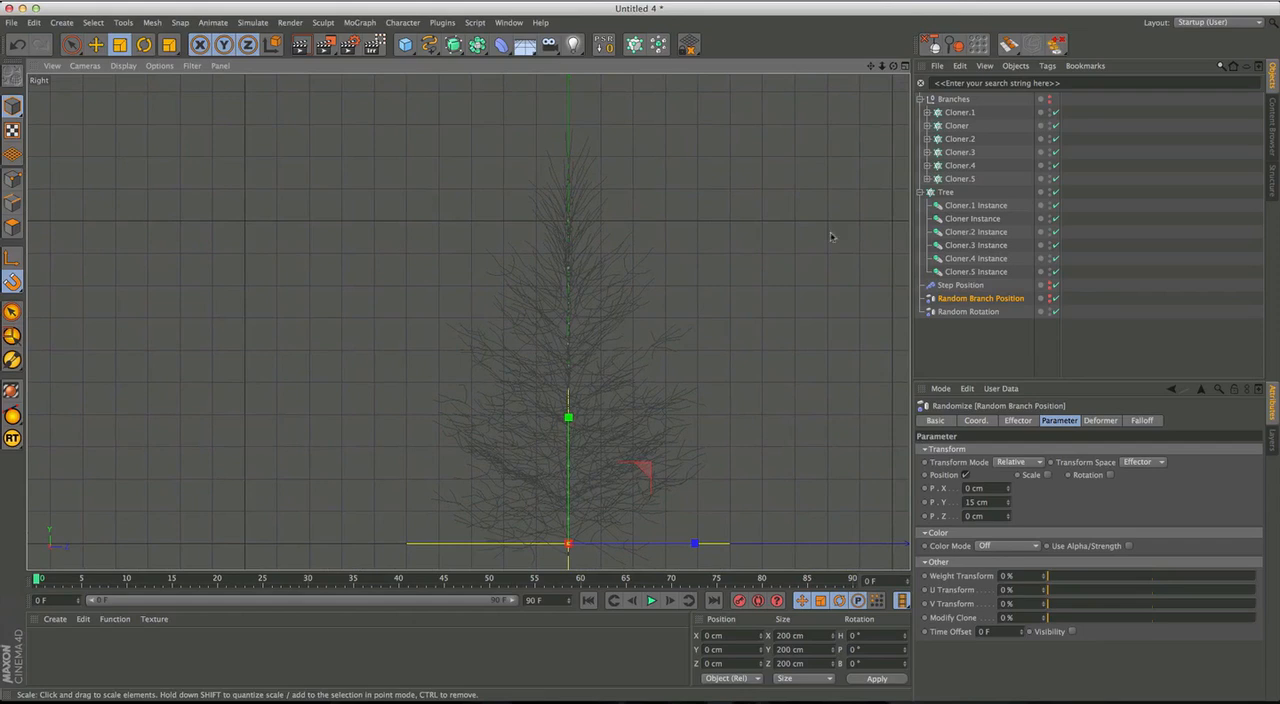
Scale up the branch Cloners Cloner.5 and Cloner.4 in the Branches group.
{"action": "left_click", "coordinate": [969, 168]}
{"action": "left_click", "coordinate": [970, 180]}
{"action": "key", "text": "t"}
{"action": "left_click_drag", "start_coordinate": [667, 247], "coordinate": [1051, 72]}
{"action": "left_click", "coordinate": [960, 165]}
{"action": "left_click_drag", "start_coordinate": [673, 316], "coordinate": [986, 150]}
Scale up the branch Cloners Cloner.3 and Cloner and review the tree's fuller shape.
{"action": "left_click", "coordinate": [960, 152]}
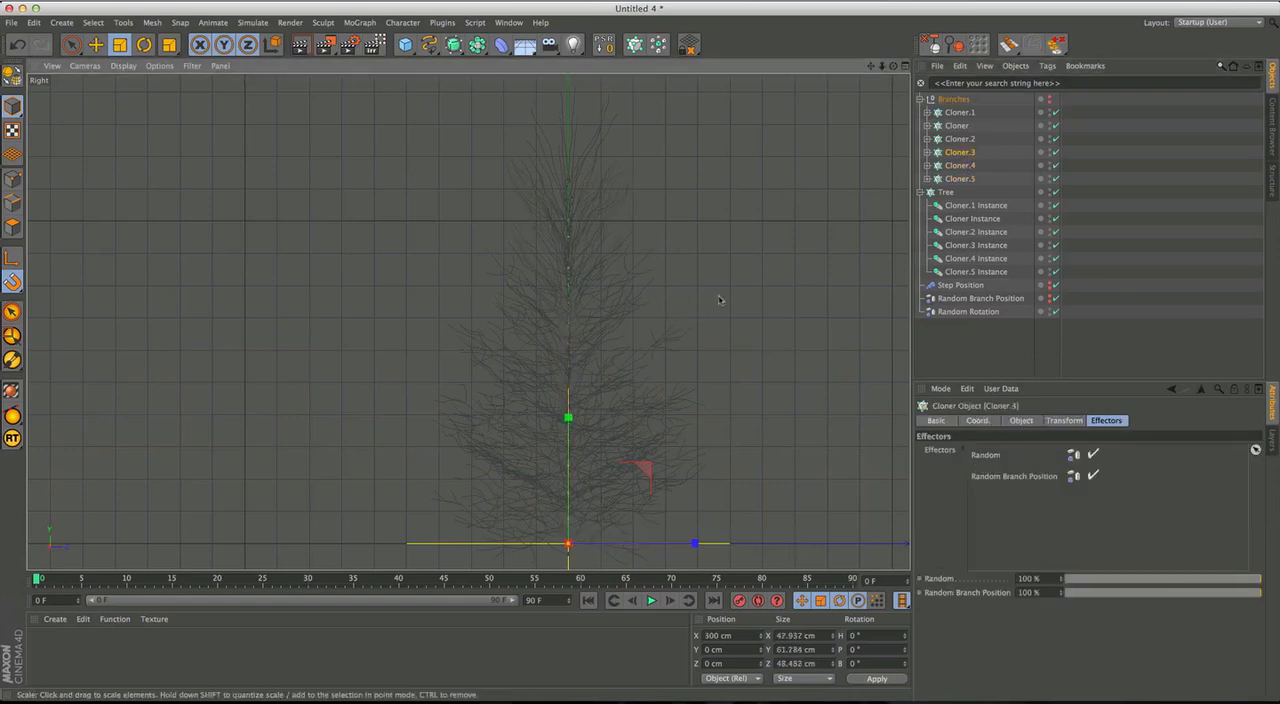
{"action": "left_click_drag", "start_coordinate": [718, 299], "coordinate": [885, 205]}
{"action": "left_click", "coordinate": [960, 139]}
{"action": "left_click", "coordinate": [957, 126]}
{"action": "left_click_drag", "start_coordinate": [766, 286], "coordinate": [843, 241]}
{"action": "middle_click_drag", "start_coordinate": [706, 358], "coordinate": [653, 389], "text": "alt"}
{"action": "scroll", "coordinate": [694, 317], "scroll_direction": "down", "scroll_amount": 2}
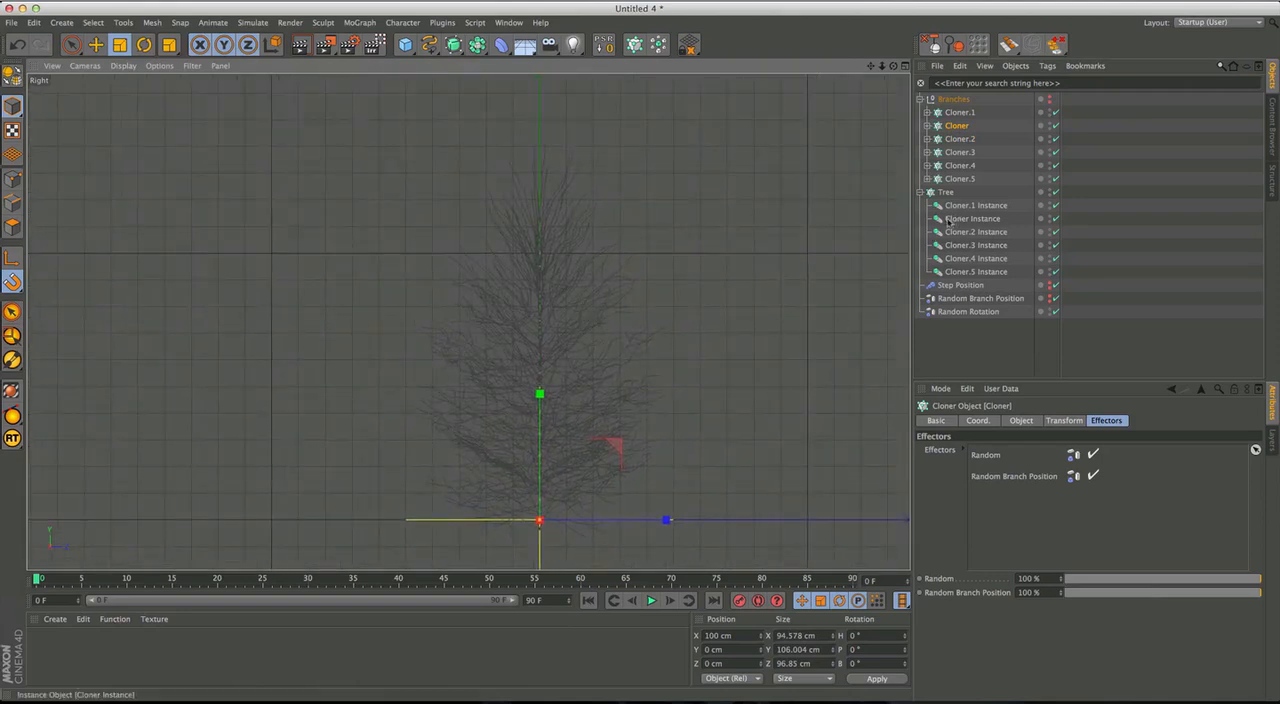
Set the Transform pitch rotation of the branch Cloner to 32.8° and of Cloner.1 to 20.3°.
{"action": "left_click", "coordinate": [955, 139]}
{"action": "left_click", "coordinate": [957, 126]}
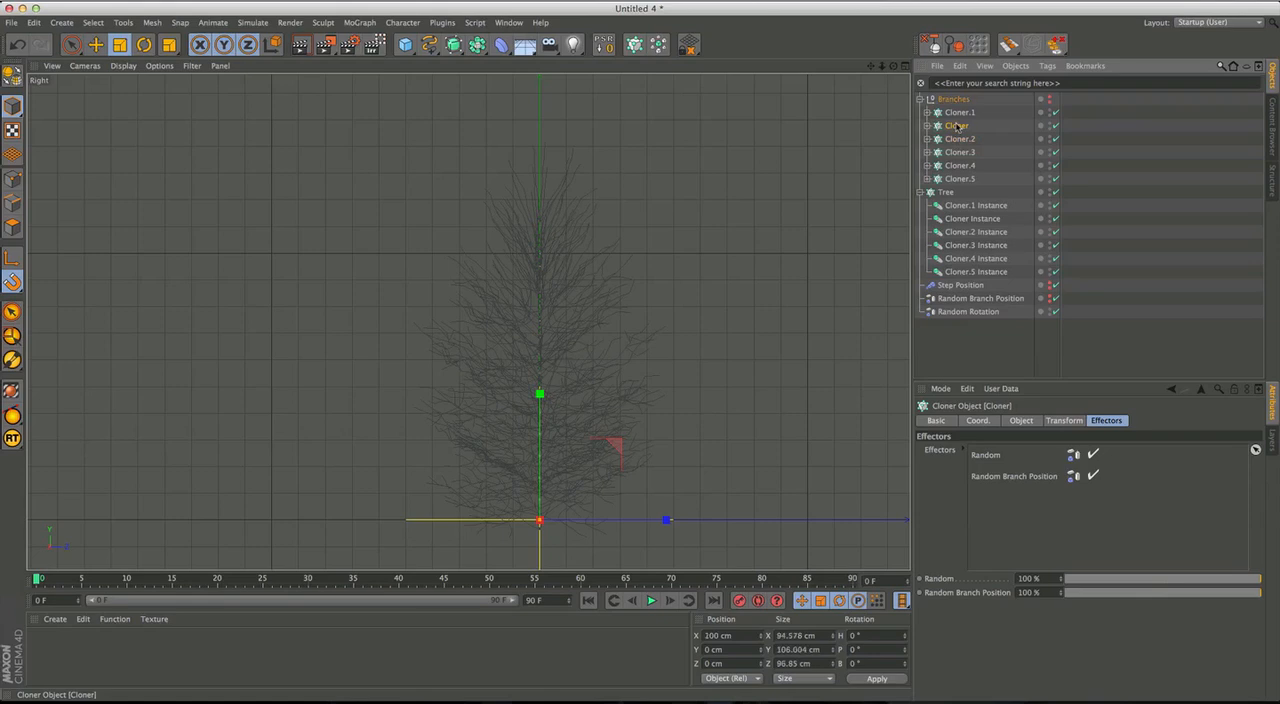
{"action": "left_click", "coordinate": [1066, 421]}
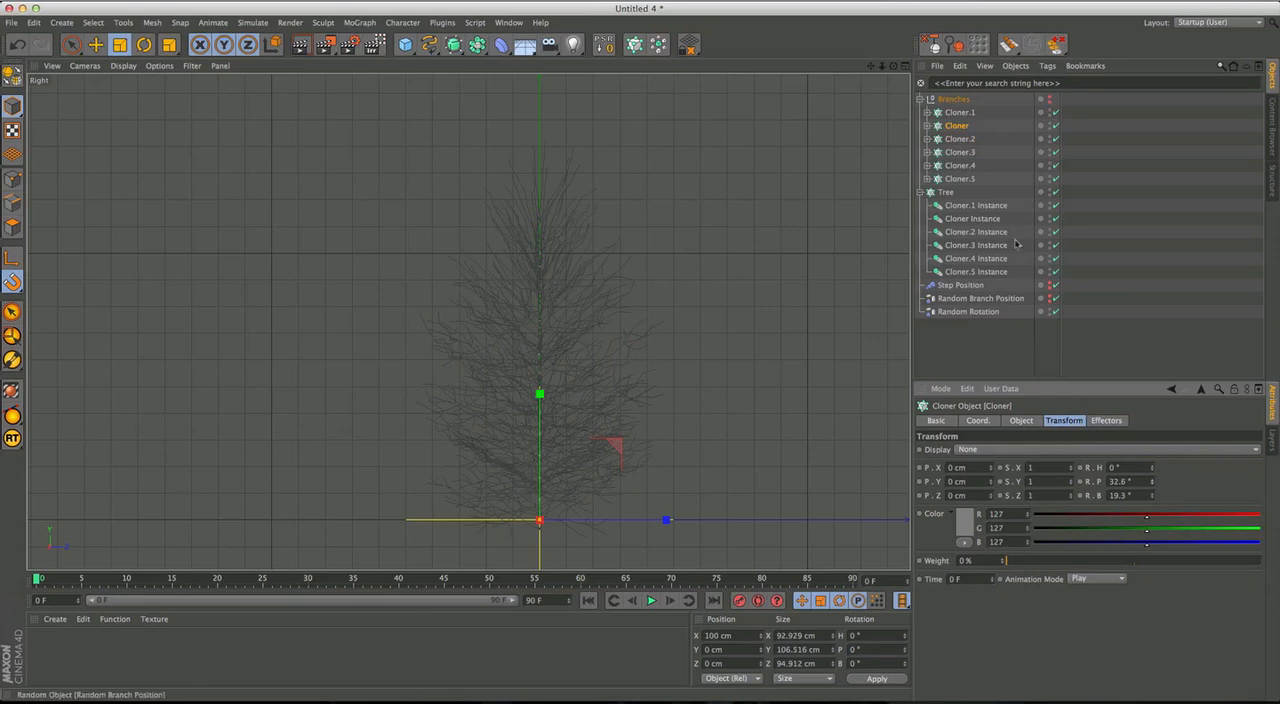
{"action": "left_click", "coordinate": [958, 113]}
{"action": "left_click_drag", "start_coordinate": [1151, 488], "coordinate": [1152, 520]}
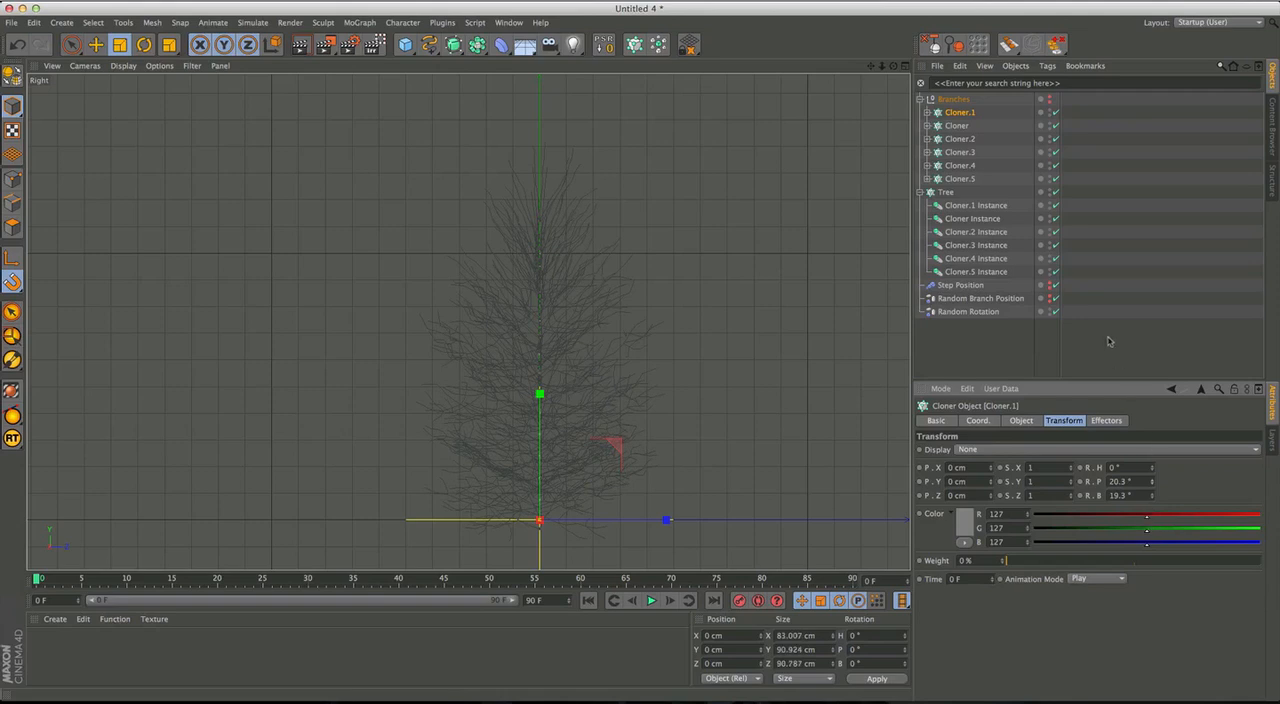
Collapse the Tree and Branches hierarchies, then add a Step effector to the Tree cloner and rename it Step Scale.
{"action": "left_click", "coordinate": [920, 192]}
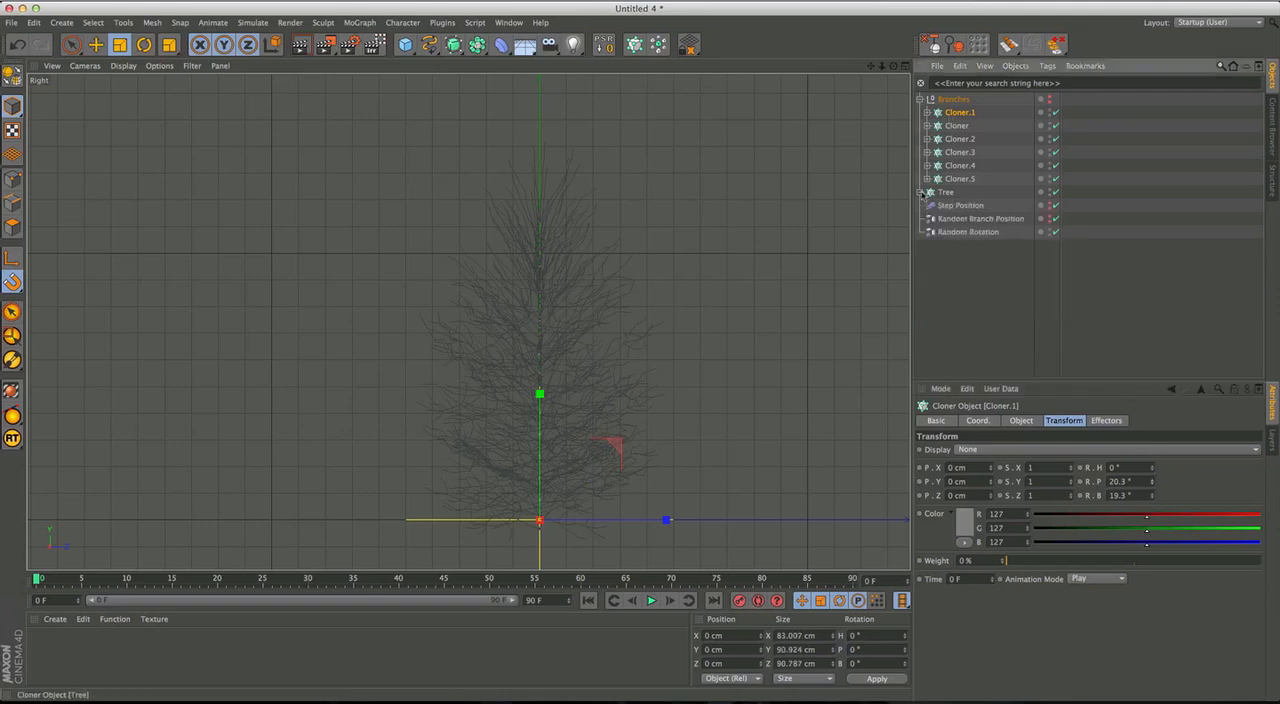
{"action": "left_click", "coordinate": [919, 100]}
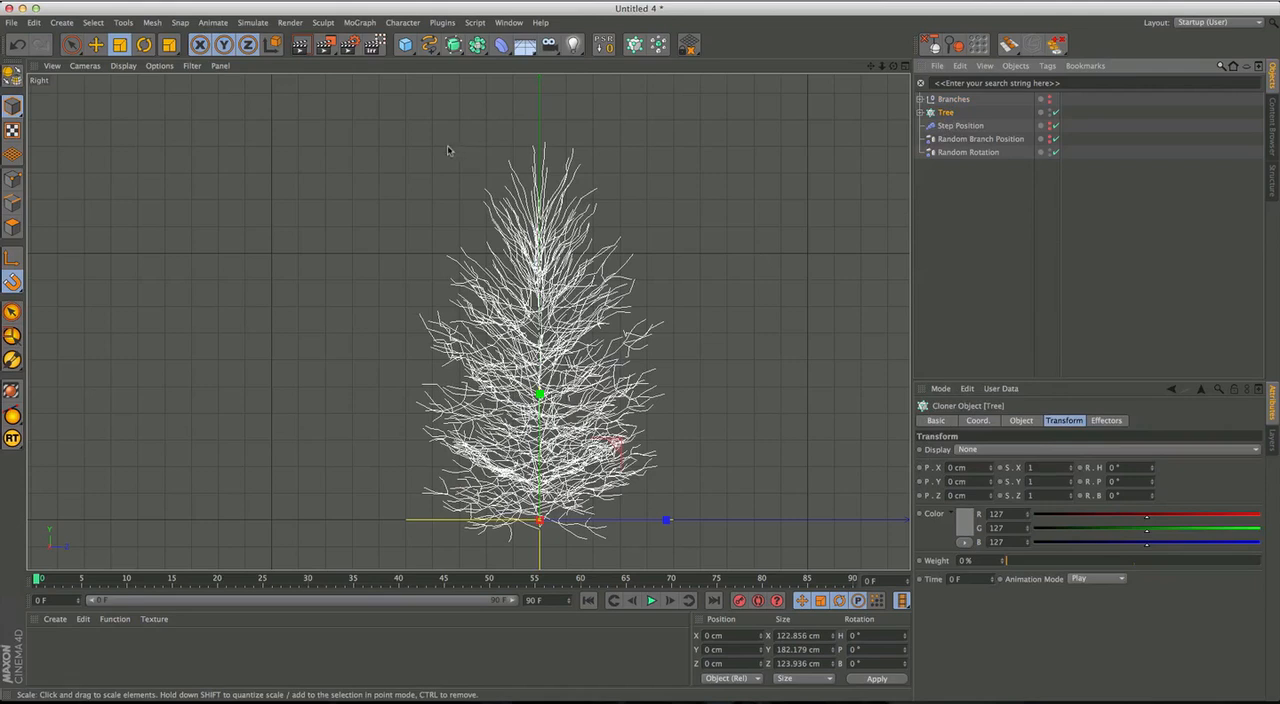
{"action": "left_click", "coordinate": [360, 22]}
{"action": "mouse_move", "coordinate": [372, 43]}
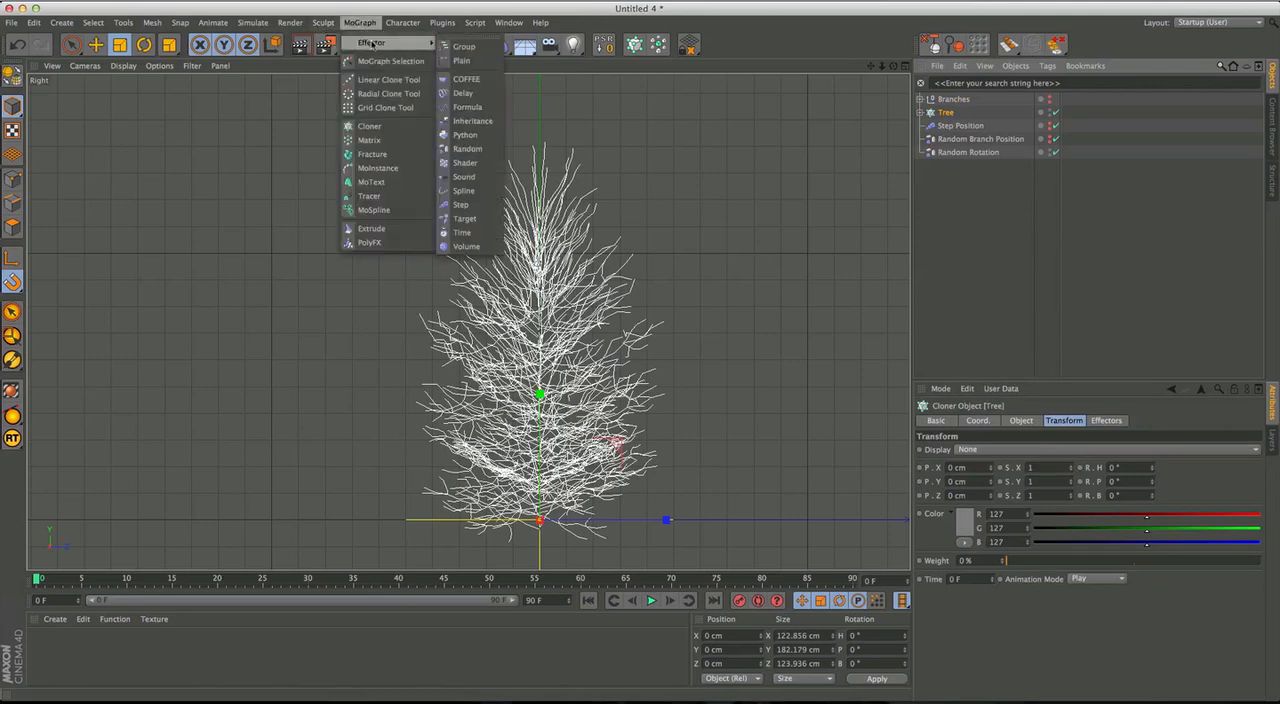
{"action": "left_click", "coordinate": [463, 205]}
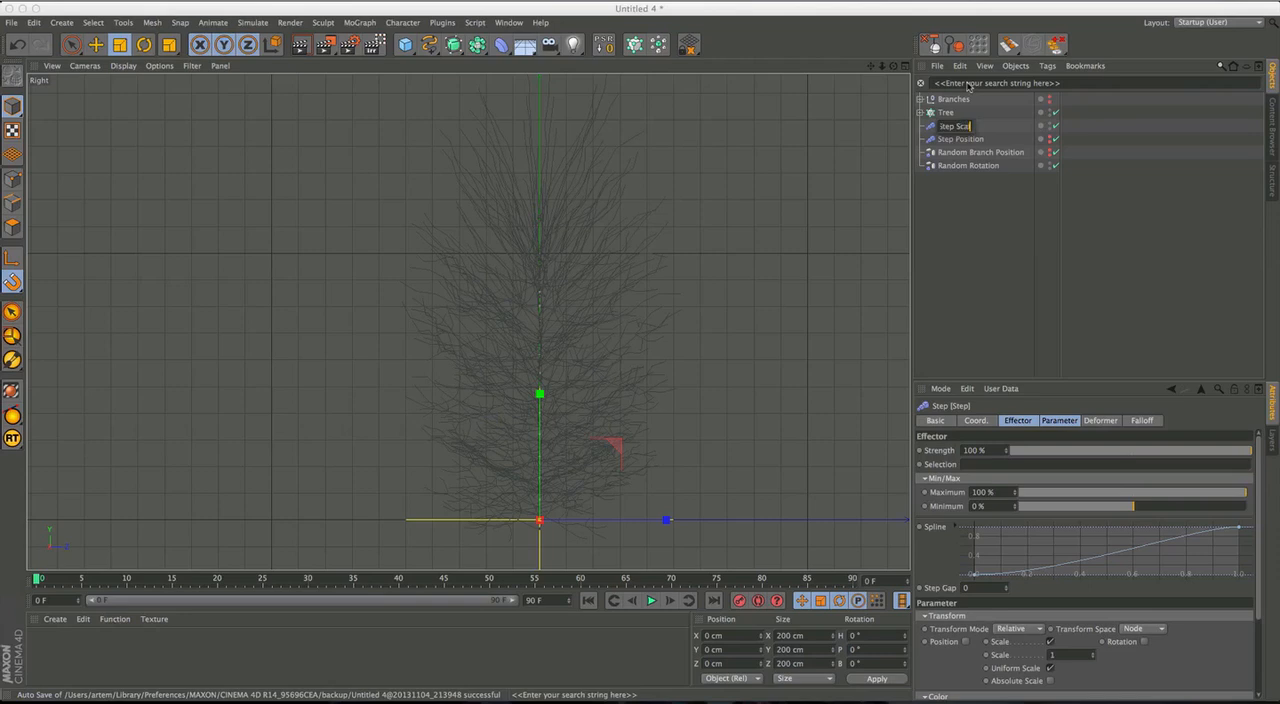
{"action": "type", "text": "Scale"}
{"action": "key", "text": "Return"}
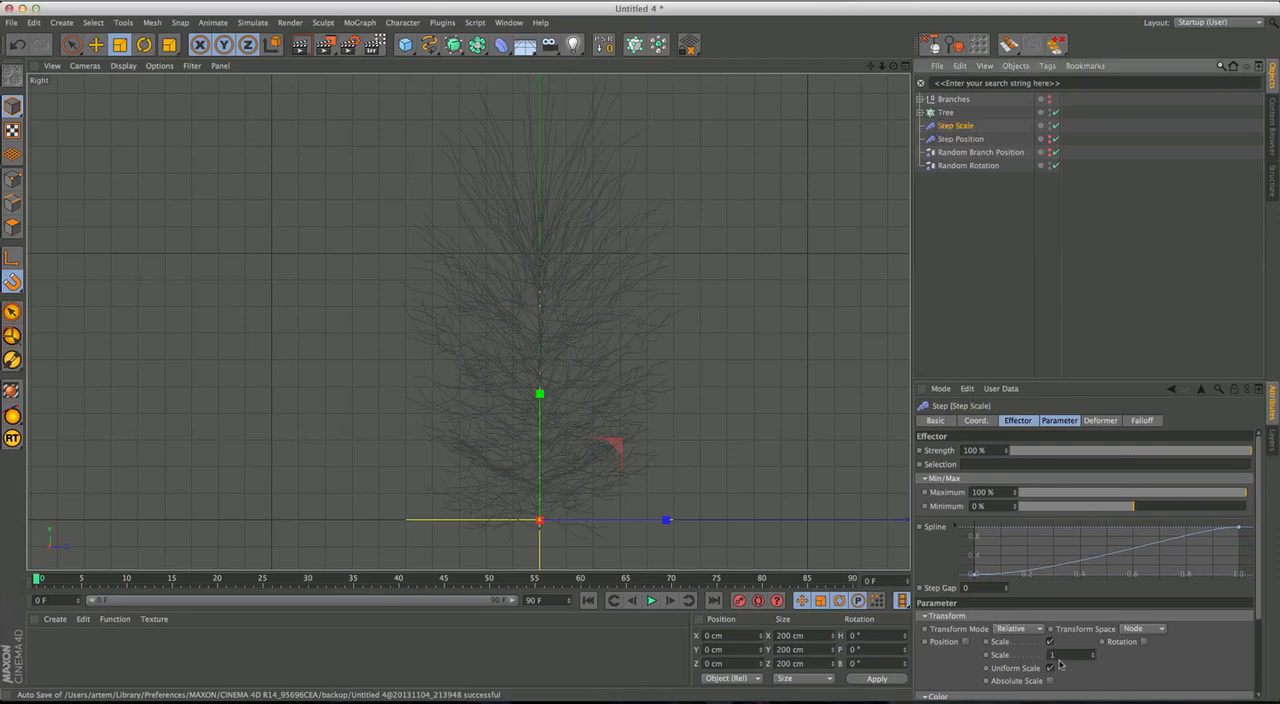
{"action": "left_click_drag", "start_coordinate": [1090, 497], "coordinate": [1278, 500]}
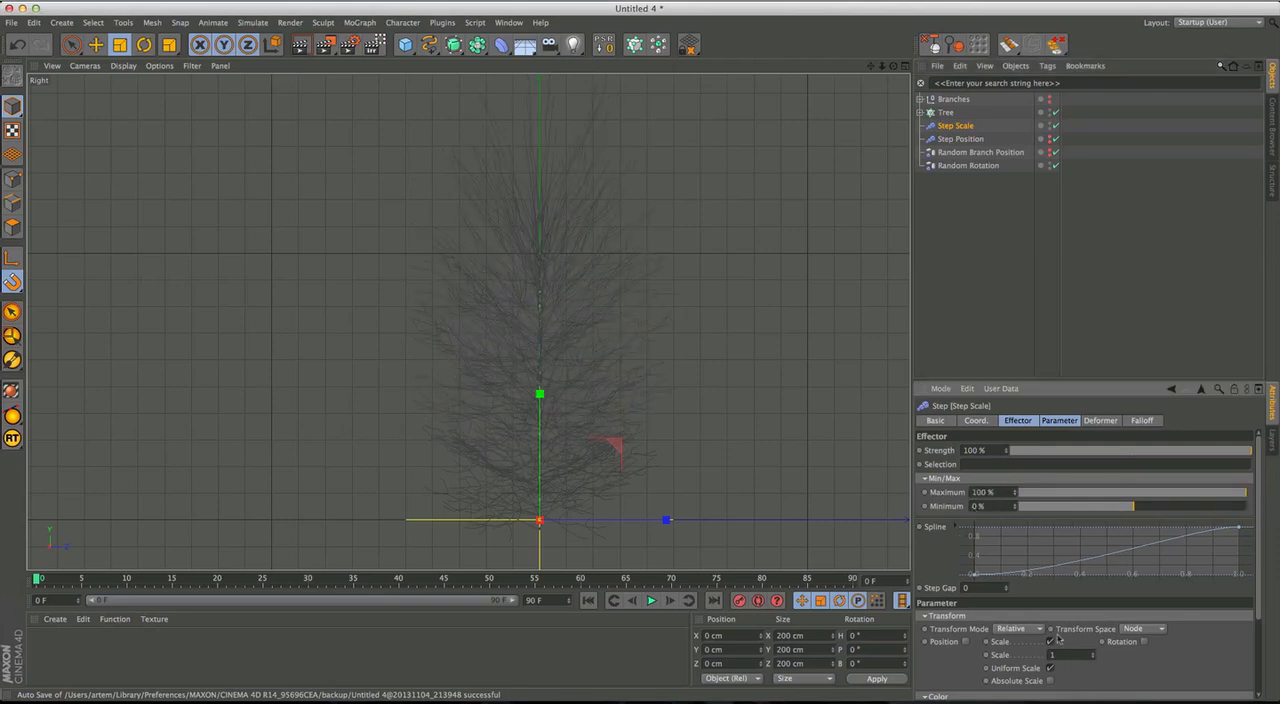
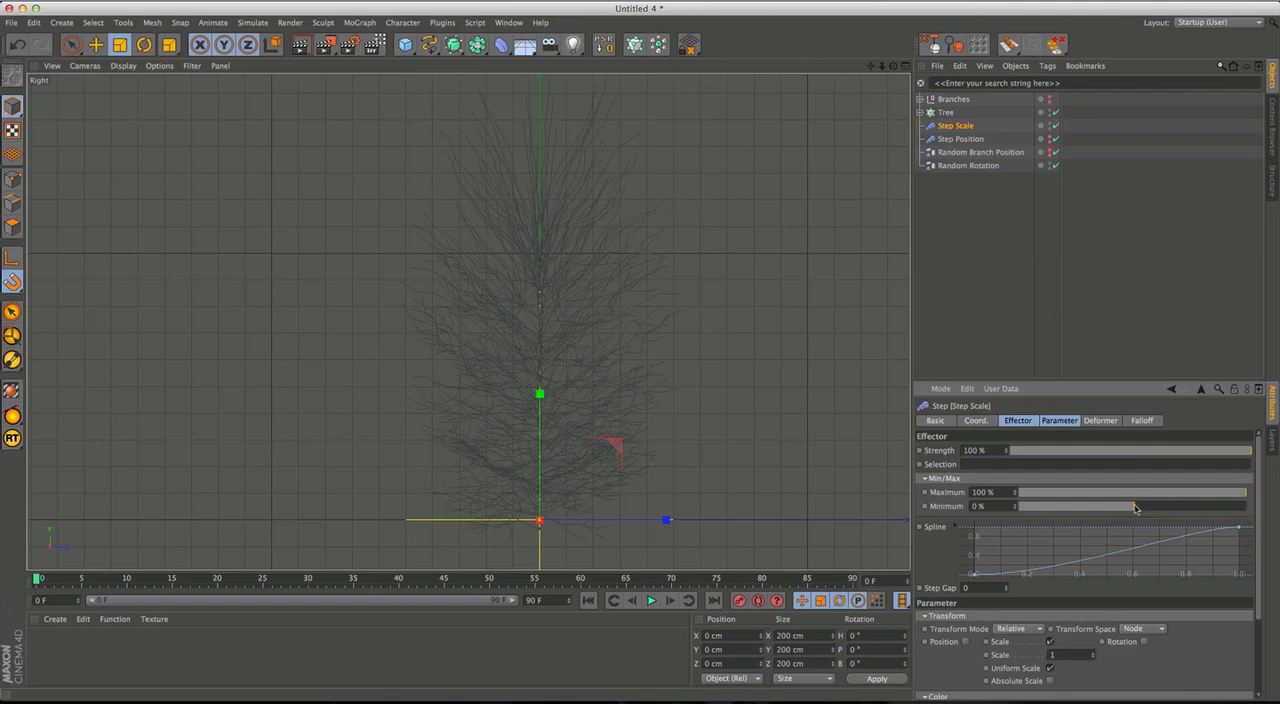
Set the Step Scale effector's Maximum to -100% and lower the end of its spline curve.
{"action": "left_click_drag", "start_coordinate": [1245, 493], "coordinate": [978, 505]}
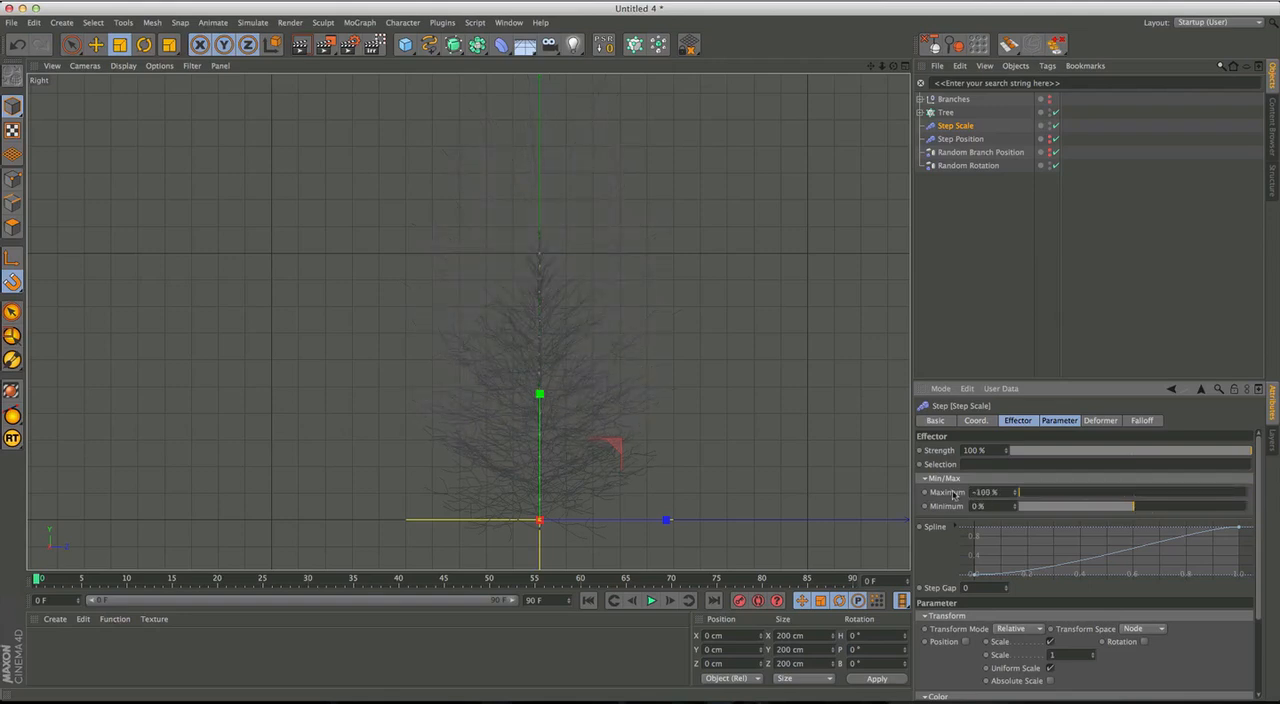
{"action": "left_click_drag", "start_coordinate": [1240, 528], "coordinate": [1243, 569]}
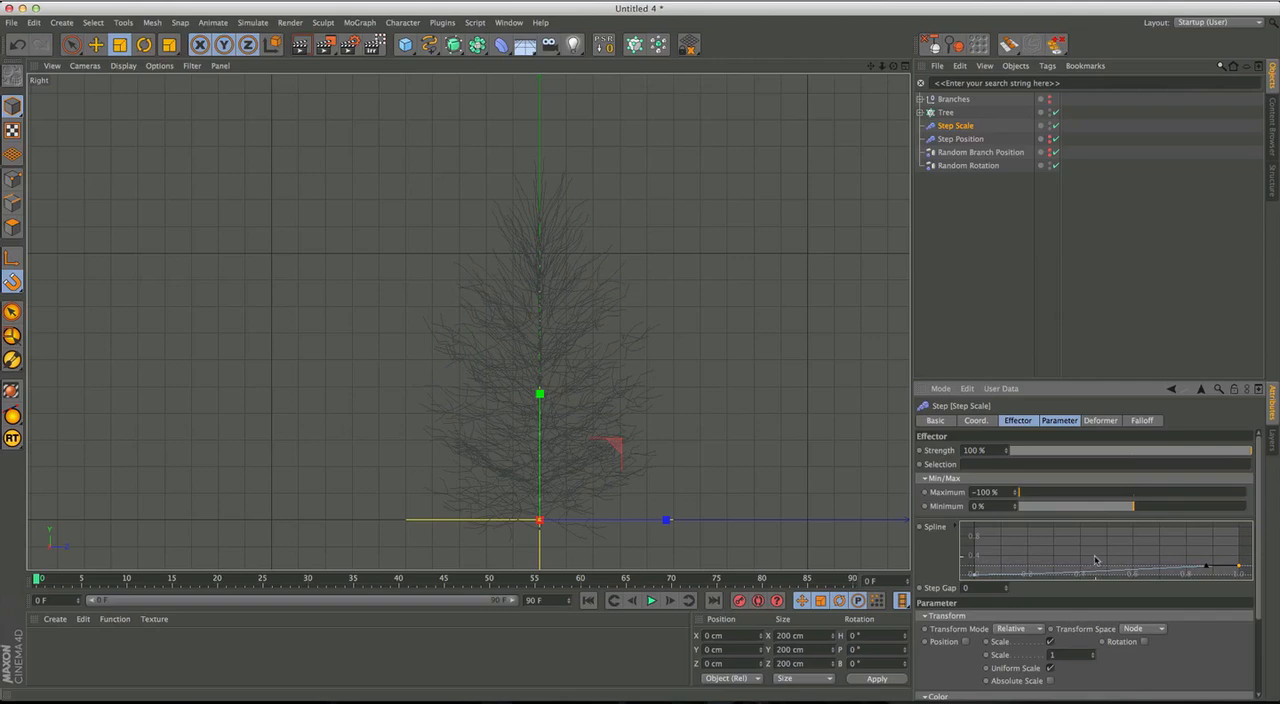
Expand the Branches group and scale down the branch Cloner named Cloner.
{"action": "left_click", "coordinate": [919, 112]}
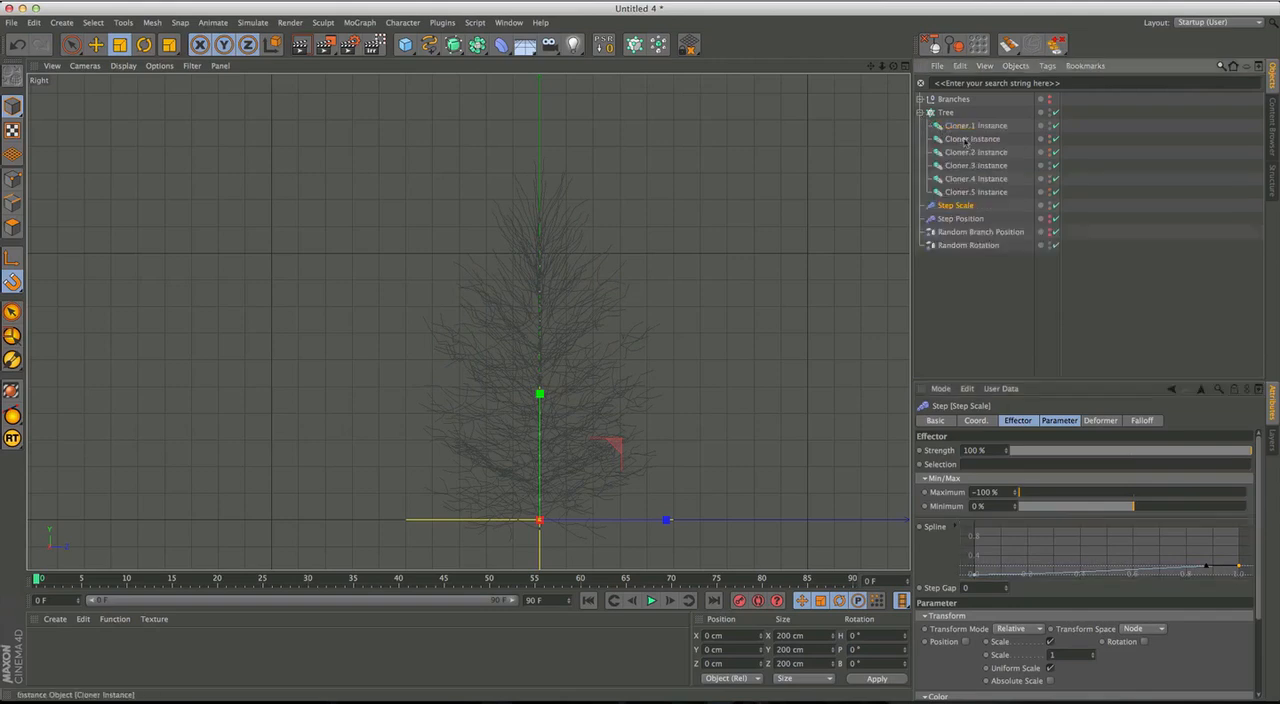
{"action": "left_click", "coordinate": [972, 139]}
{"action": "left_click", "coordinate": [974, 152]}
{"action": "left_click", "coordinate": [919, 112]}
{"action": "left_click", "coordinate": [919, 99]}
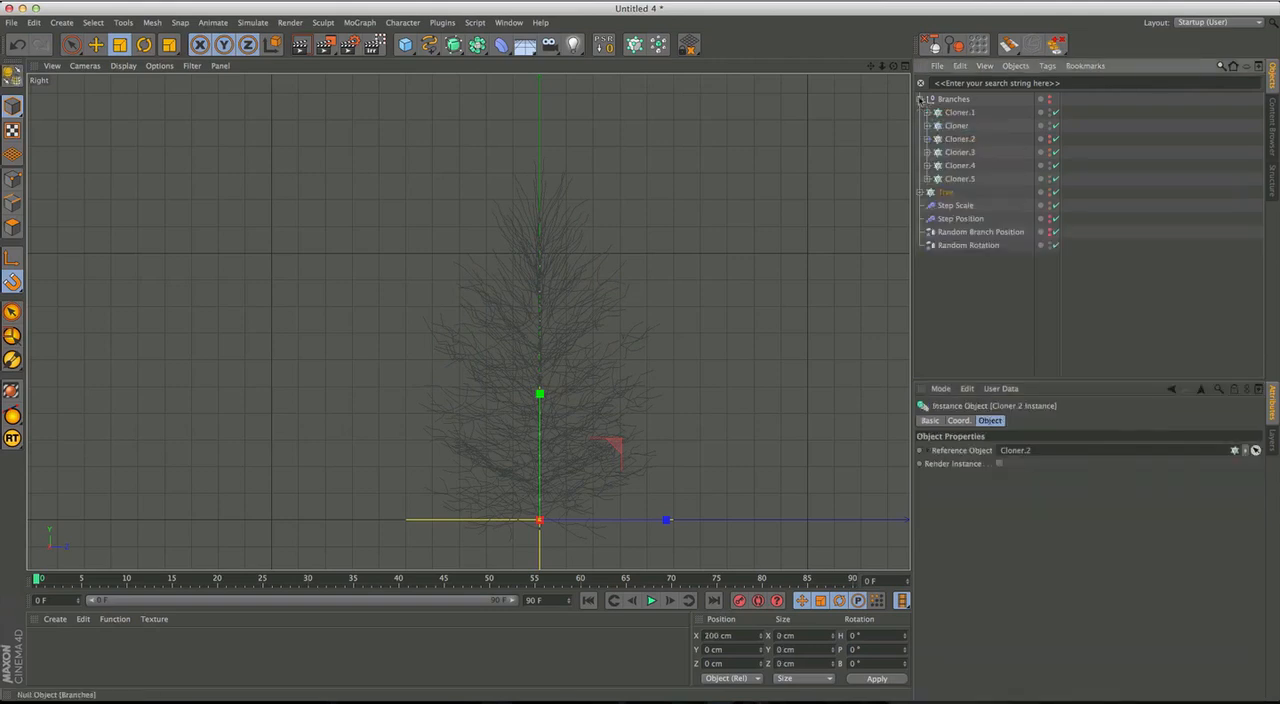
{"action": "left_click", "coordinate": [962, 165]}
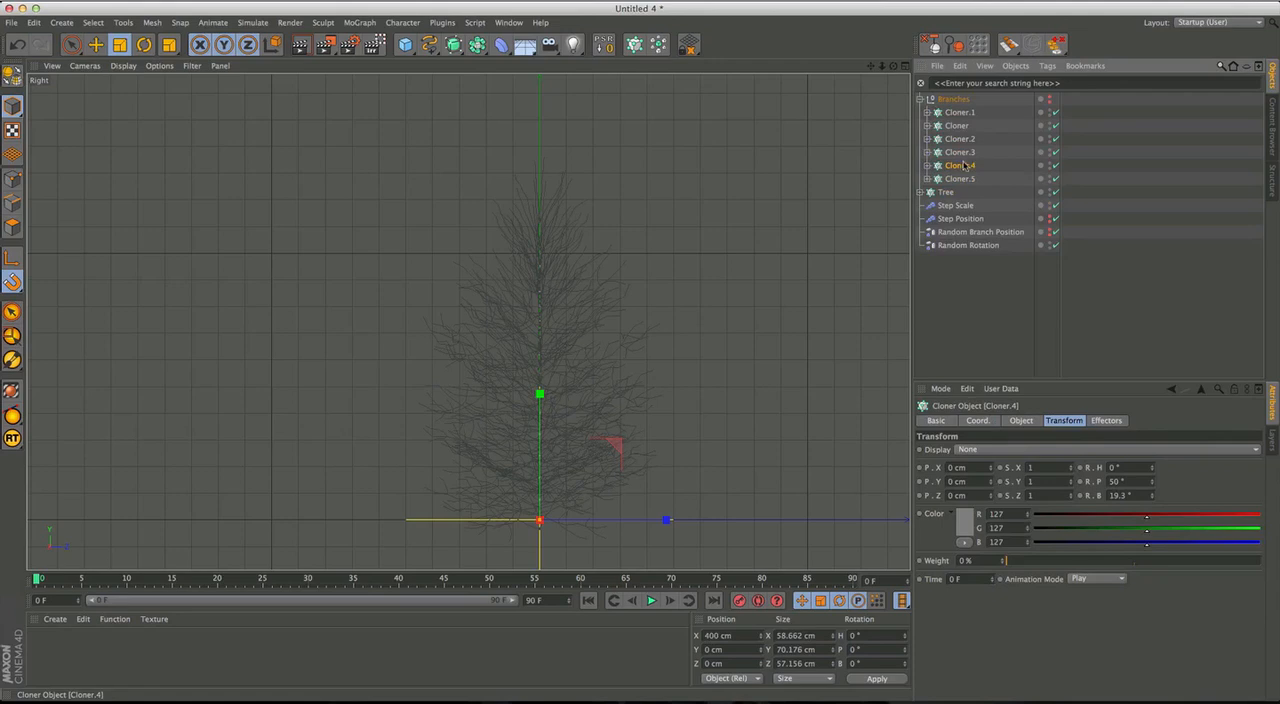
{"action": "left_click", "coordinate": [956, 125]}
{"action": "key", "text": "t"}
{"action": "left_click_drag", "start_coordinate": [772, 228], "coordinate": [714, 254]}
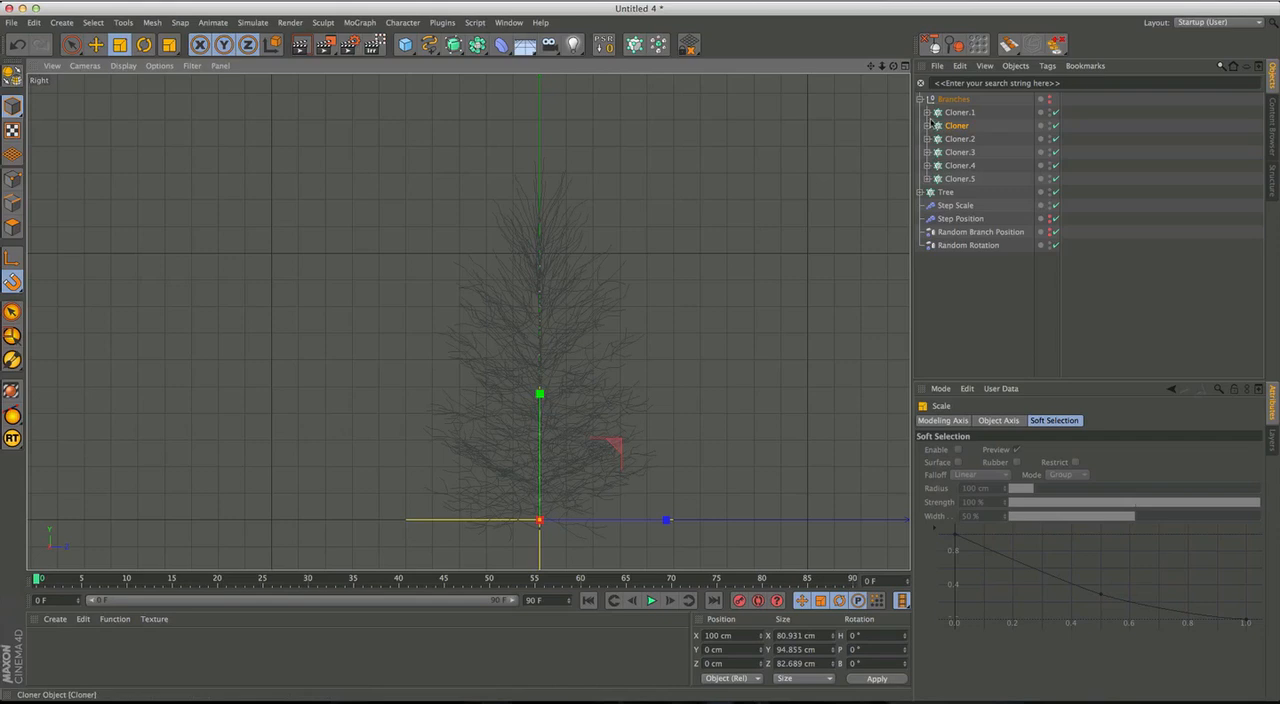
Scale down the branch Cloner Cloner.4 in the Branches group.
{"action": "left_click", "coordinate": [953, 140]}
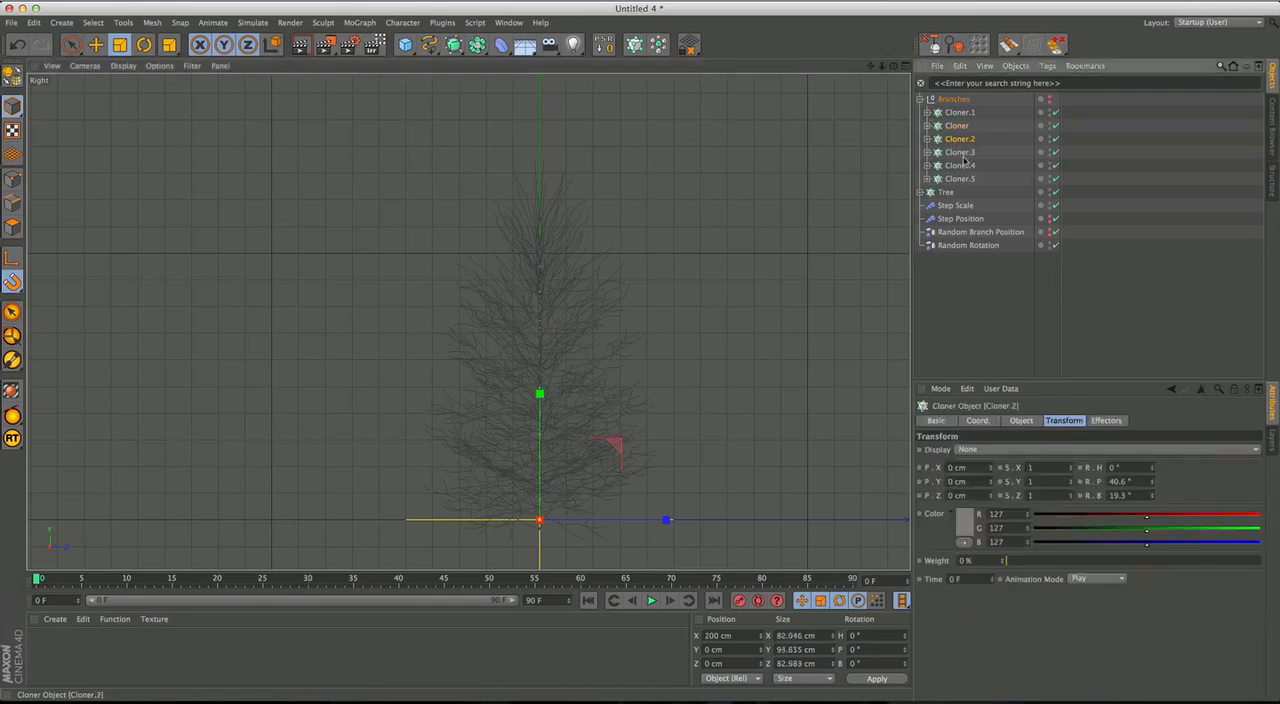
{"action": "left_click", "coordinate": [960, 166]}
{"action": "left_click_drag", "start_coordinate": [818, 244], "coordinate": [756, 292]}
{"action": "left_click", "coordinate": [964, 154]}
{"action": "left_click", "coordinate": [960, 165]}
{"action": "left_click_drag", "start_coordinate": [809, 240], "coordinate": [785, 268]}
Scale down the branch Cloner Cloner.2 and set its Transform pitch rotation to 22.8°.
{"action": "left_click", "coordinate": [960, 138]}
{"action": "left_click_drag", "start_coordinate": [829, 223], "coordinate": [795, 248]}
{"action": "left_click_drag", "start_coordinate": [1153, 487], "coordinate": [1155, 603]}
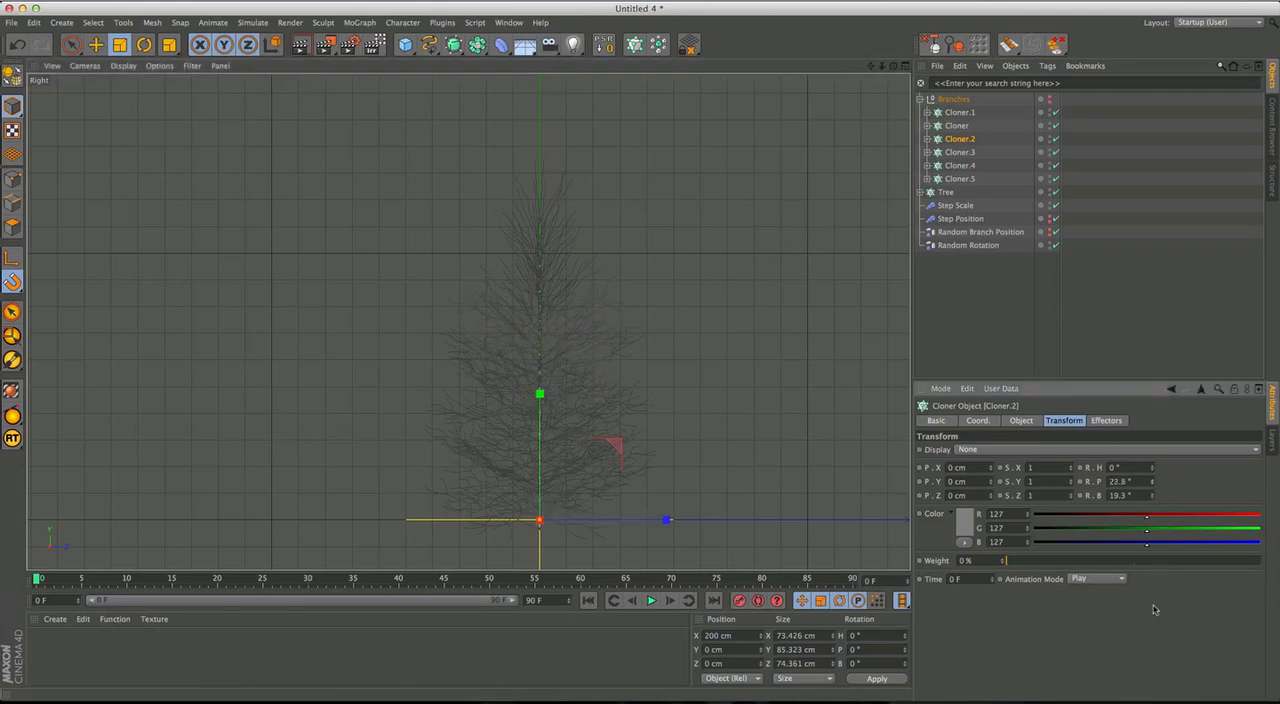
Set the Transform pitch rotation of Cloner.5 to 51.7° and of Cloner.1 to 16°.
{"action": "left_click", "coordinate": [963, 179]}
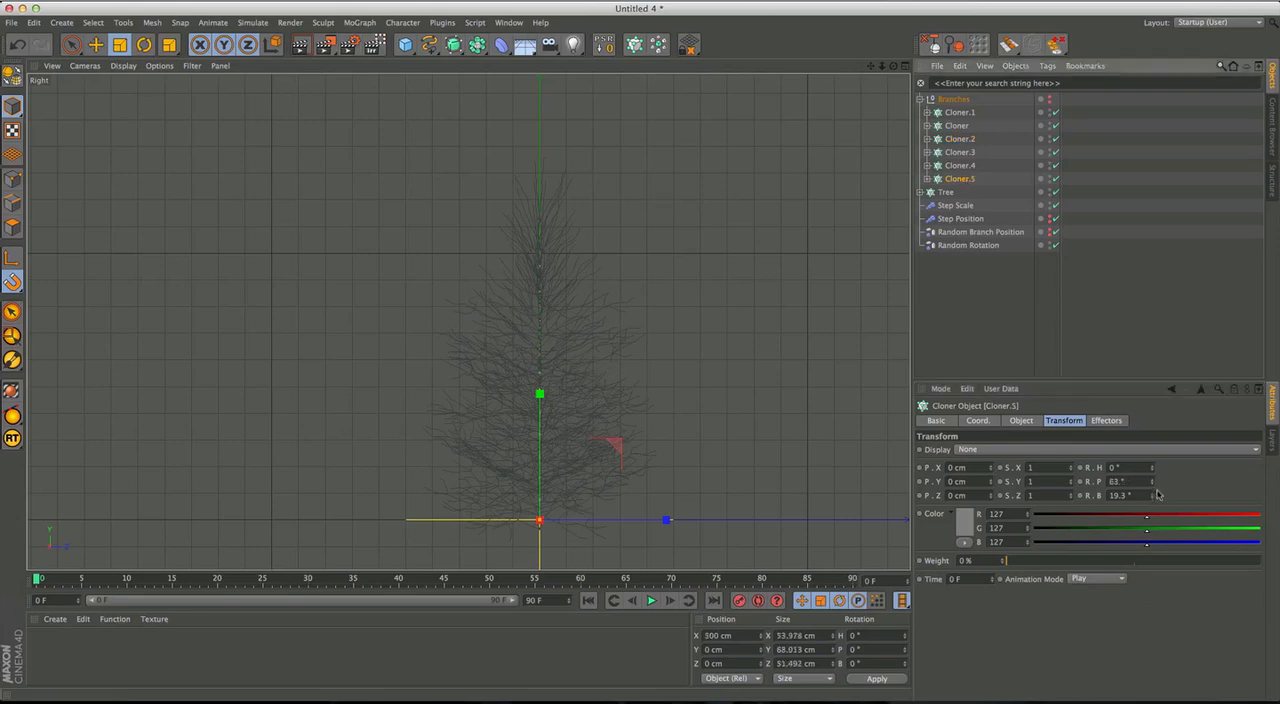
{"action": "left_click_drag", "start_coordinate": [1155, 483], "coordinate": [1155, 552]}
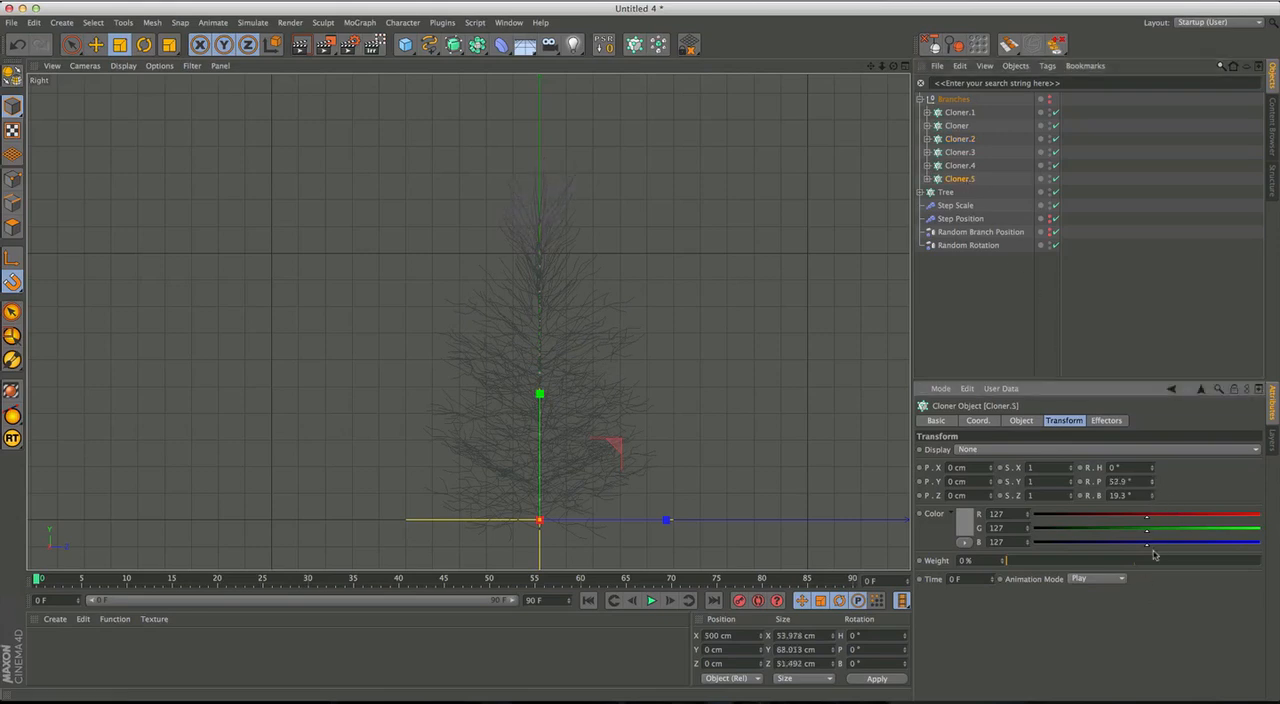
{"action": "left_click_drag", "start_coordinate": [1155, 490], "coordinate": [1156, 593]}
{"action": "left_click", "coordinate": [960, 112]}
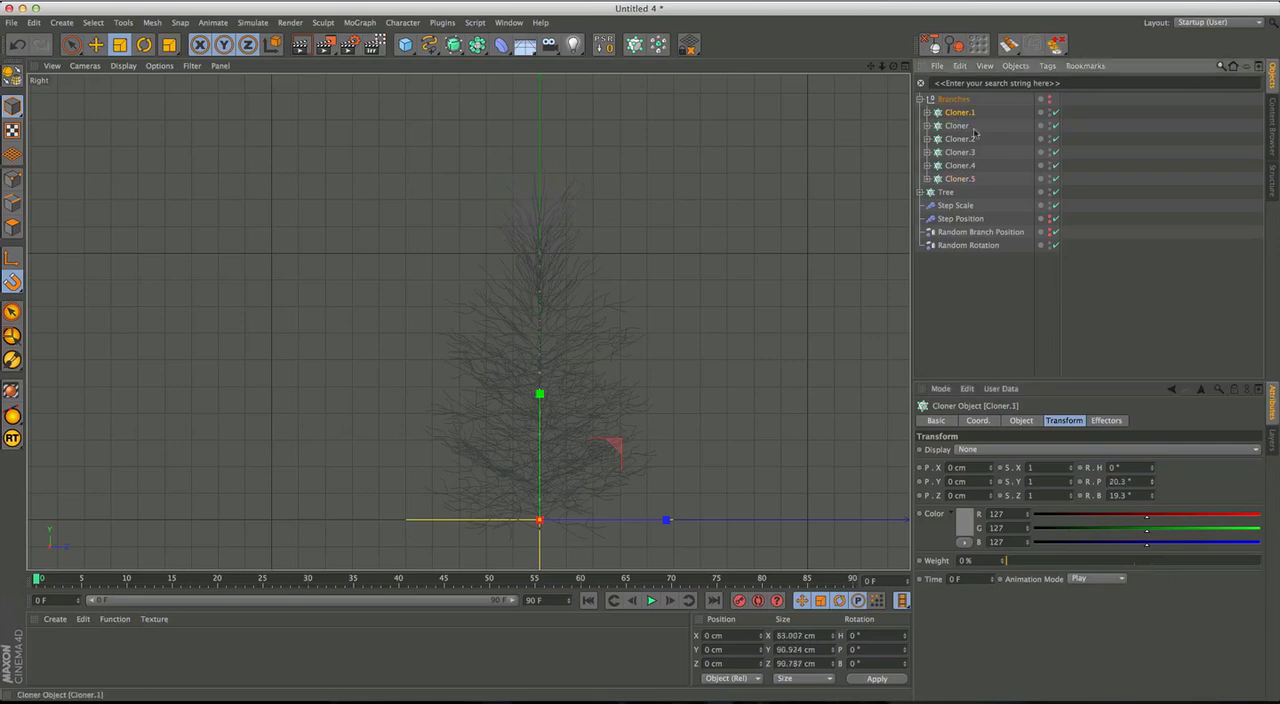
{"action": "left_click_drag", "start_coordinate": [1155, 485], "coordinate": [1151, 541]}
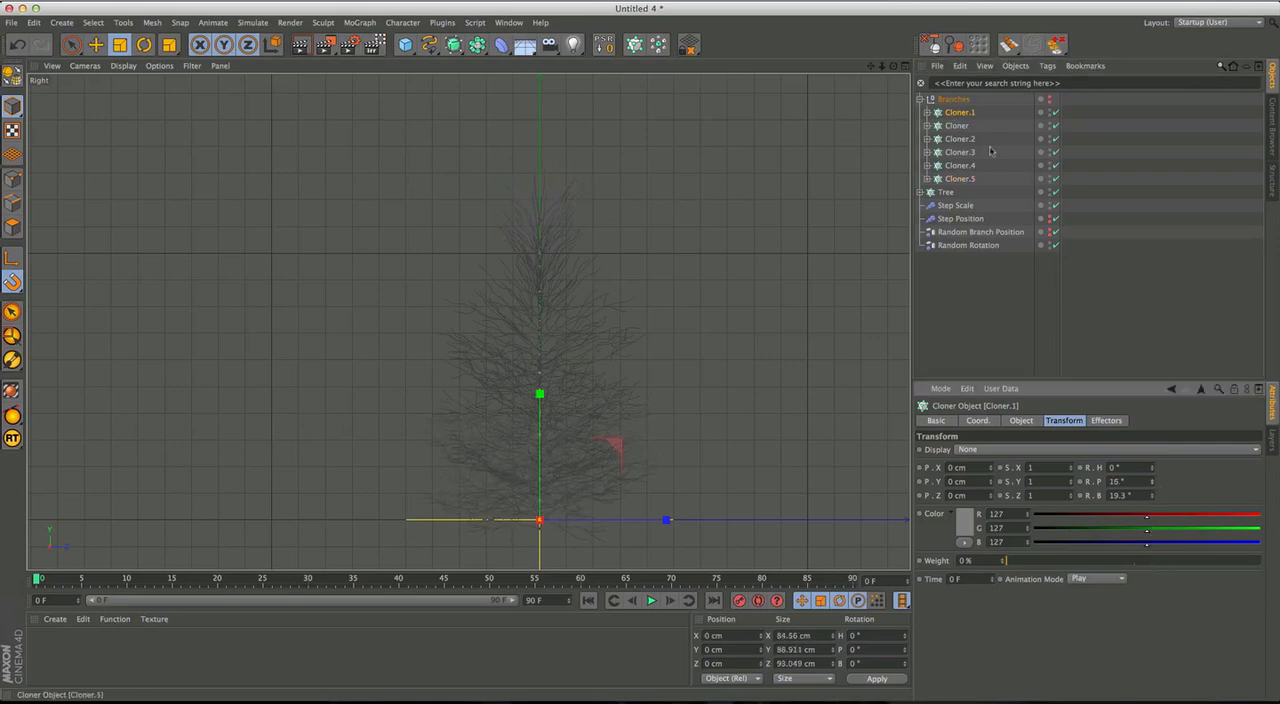
Set the Transform pitch rotation of the branch Cloner to 25.2° and of Cloner.2 to 18.8°.
{"action": "left_click", "coordinate": [958, 126]}
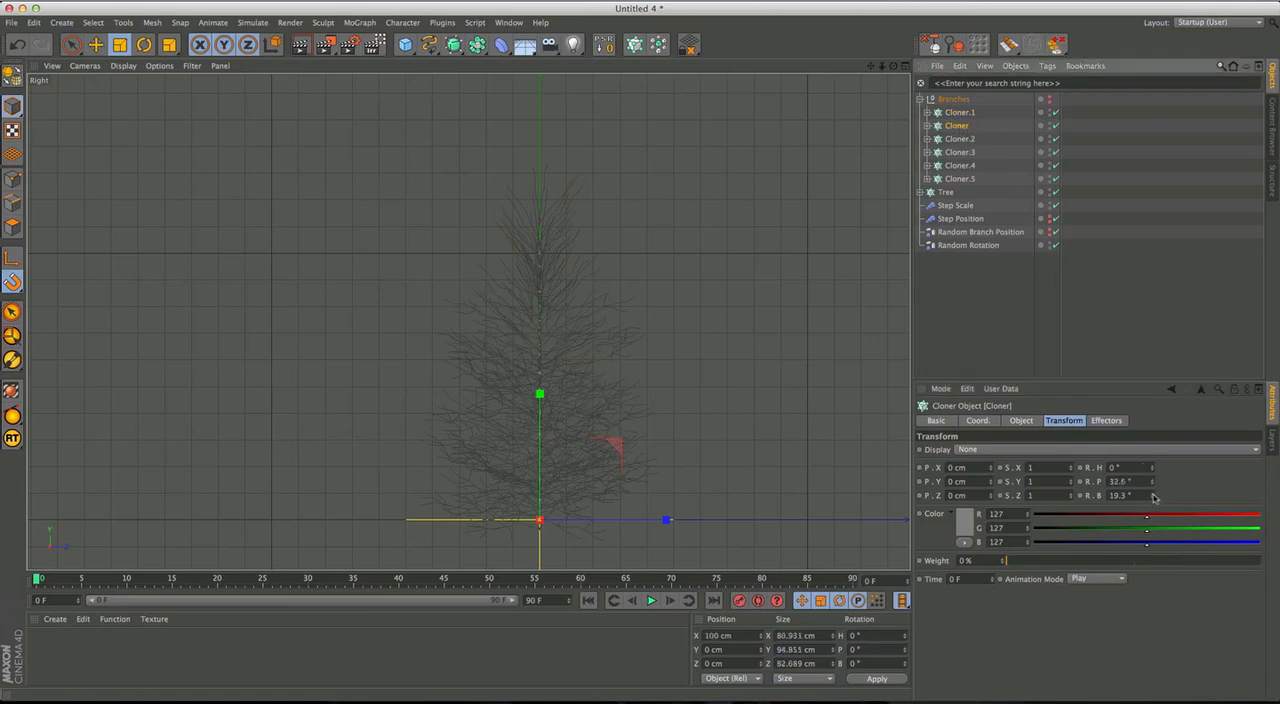
{"action": "left_click_drag", "start_coordinate": [1153, 500], "coordinate": [1157, 542]}
{"action": "key", "text": "super+z"}
{"action": "left_click", "coordinate": [960, 139]}
{"action": "left_click_drag", "start_coordinate": [1153, 484], "coordinate": [1155, 510]}
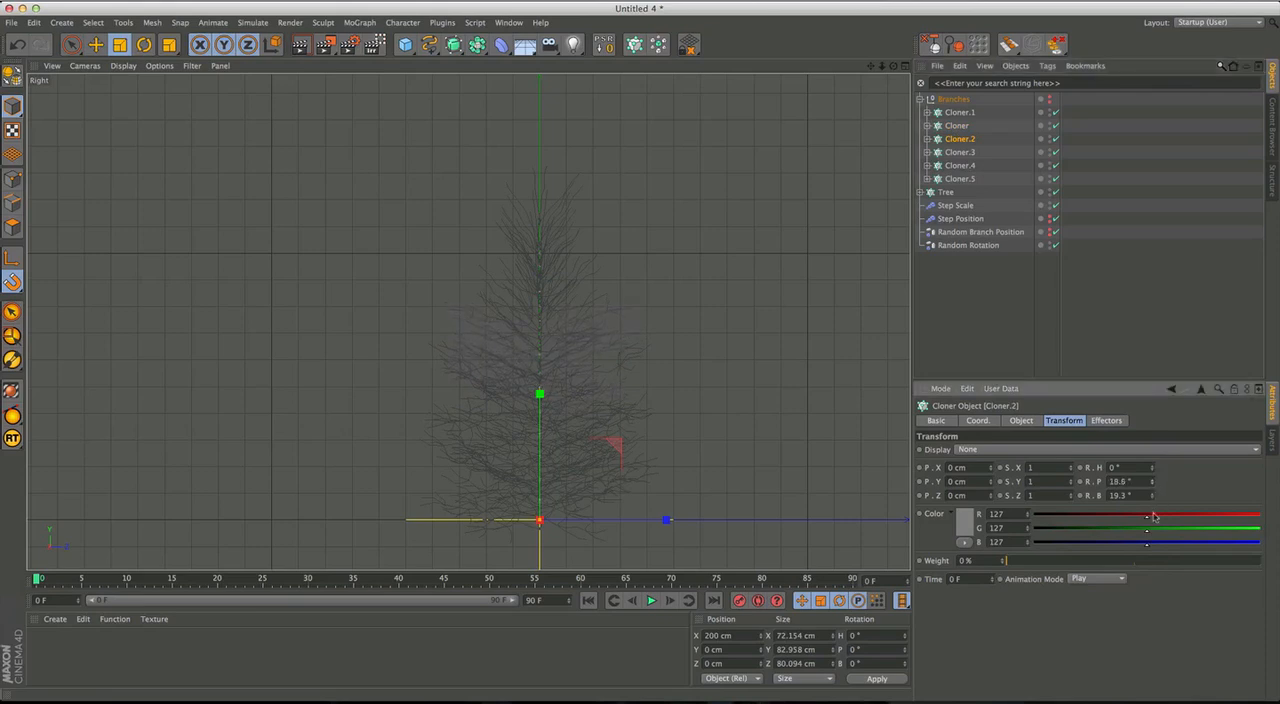
Set the Transform pitch rotation of Cloner.3 to 33° and of Cloner.4 to 42.7°.
{"action": "key", "text": "Down"}
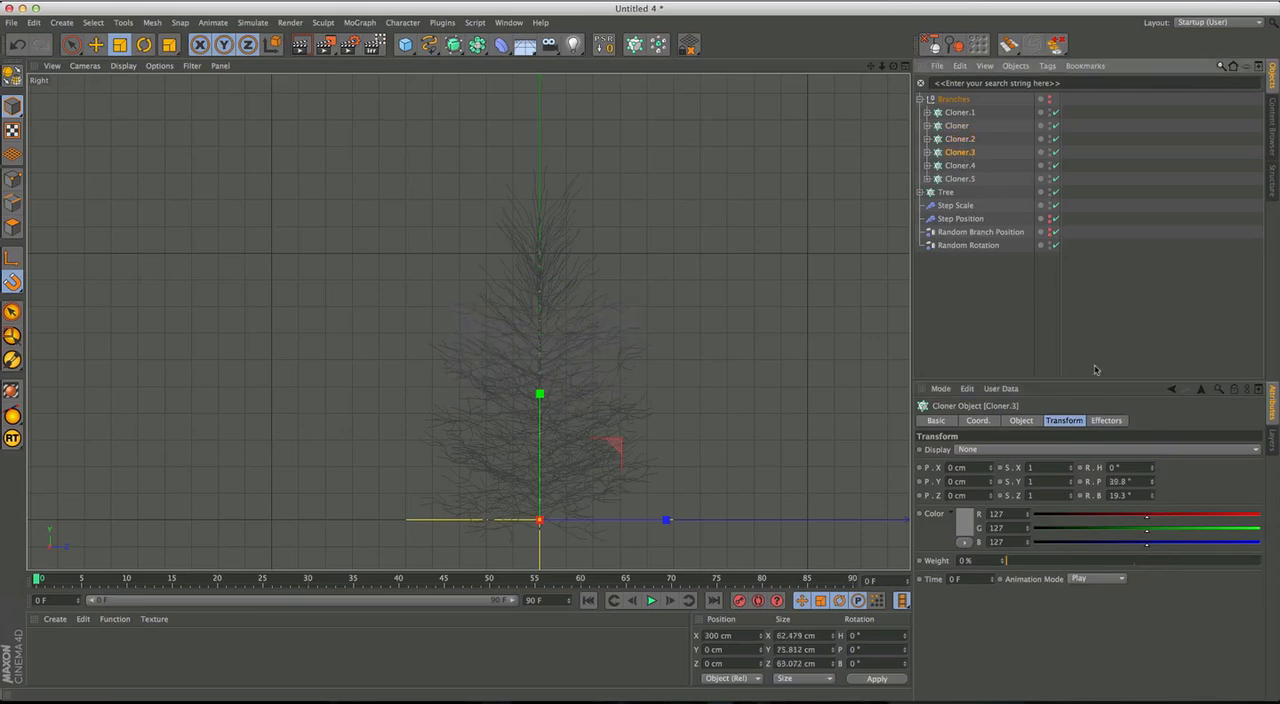
{"action": "left_click_drag", "start_coordinate": [1153, 484], "coordinate": [1155, 499]}
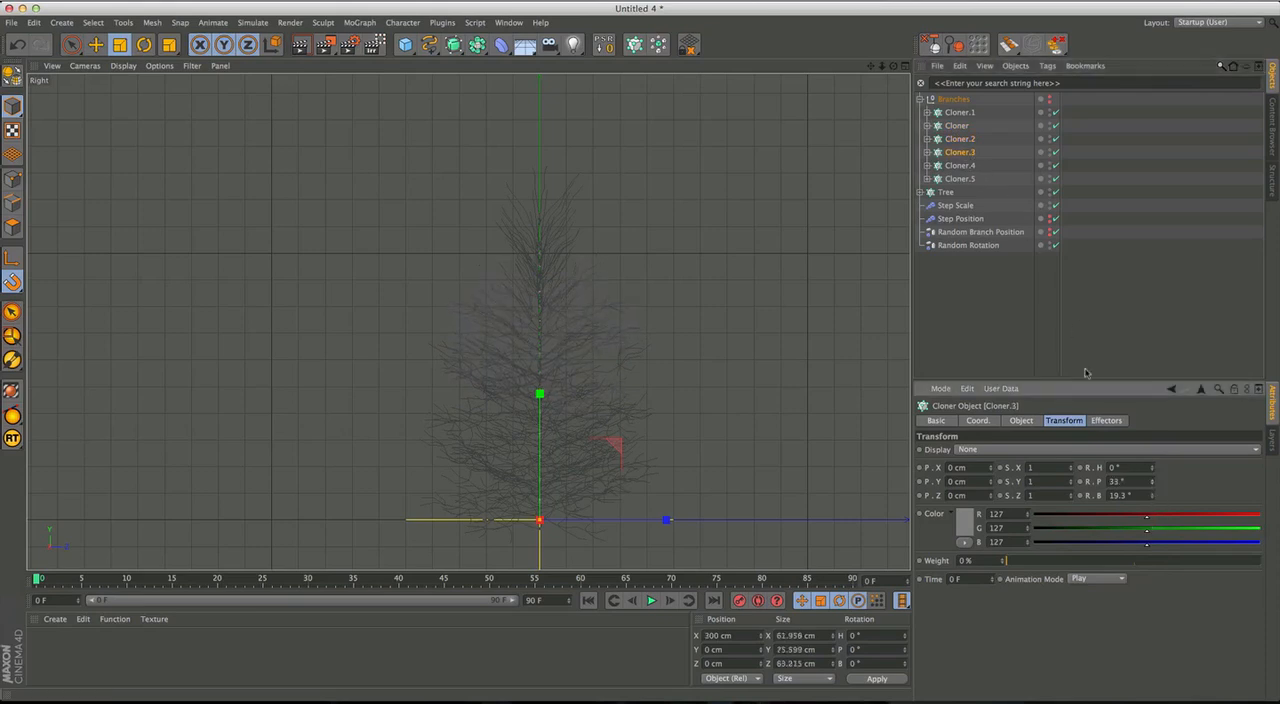
{"action": "key", "text": "Down"}
{"action": "left_click_drag", "start_coordinate": [1158, 482], "coordinate": [1157, 608]}
{"action": "left_click_drag", "start_coordinate": [1158, 534], "coordinate": [1157, 537]}
Try to duplicate the Cloner.4 Instance inside the Tree cloner.
{"action": "left_click", "coordinate": [920, 192]}
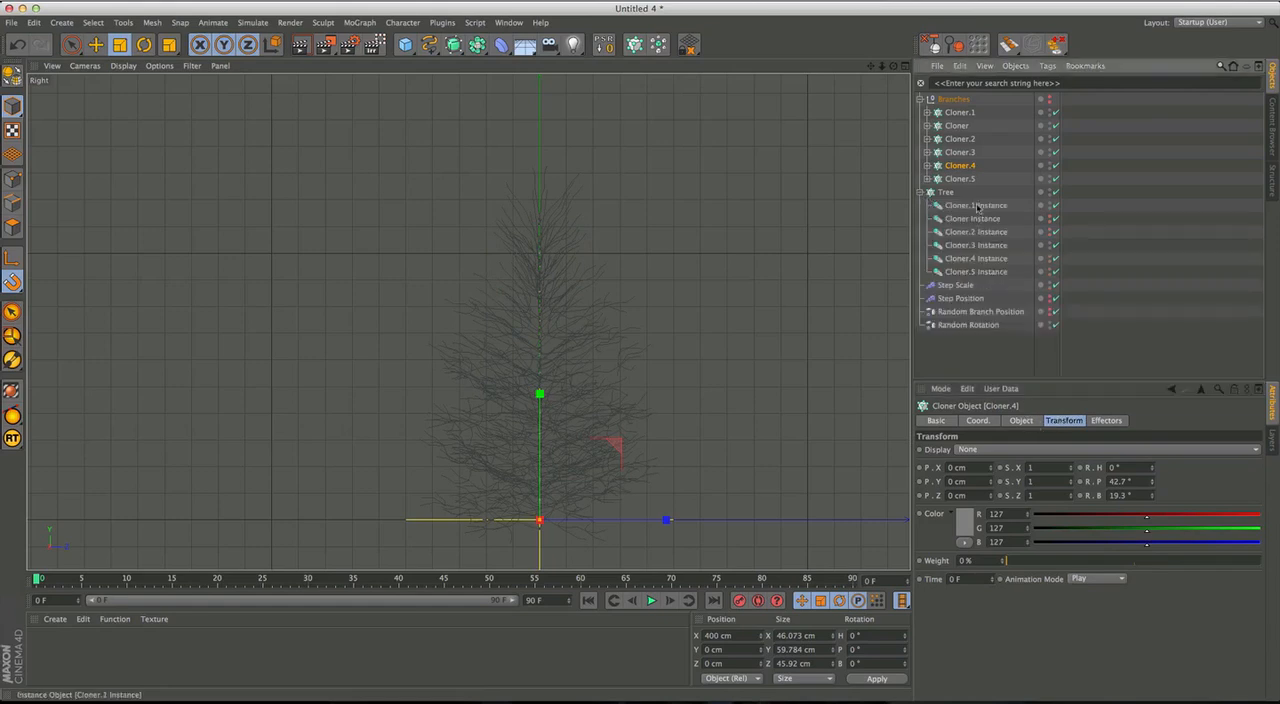
{"action": "left_click", "coordinate": [978, 207]}
{"action": "left_click", "coordinate": [984, 272]}
{"action": "left_click", "coordinate": [977, 260]}
{"action": "left_click_drag", "start_coordinate": [973, 261], "coordinate": [973, 264], "text": "ctrl"}
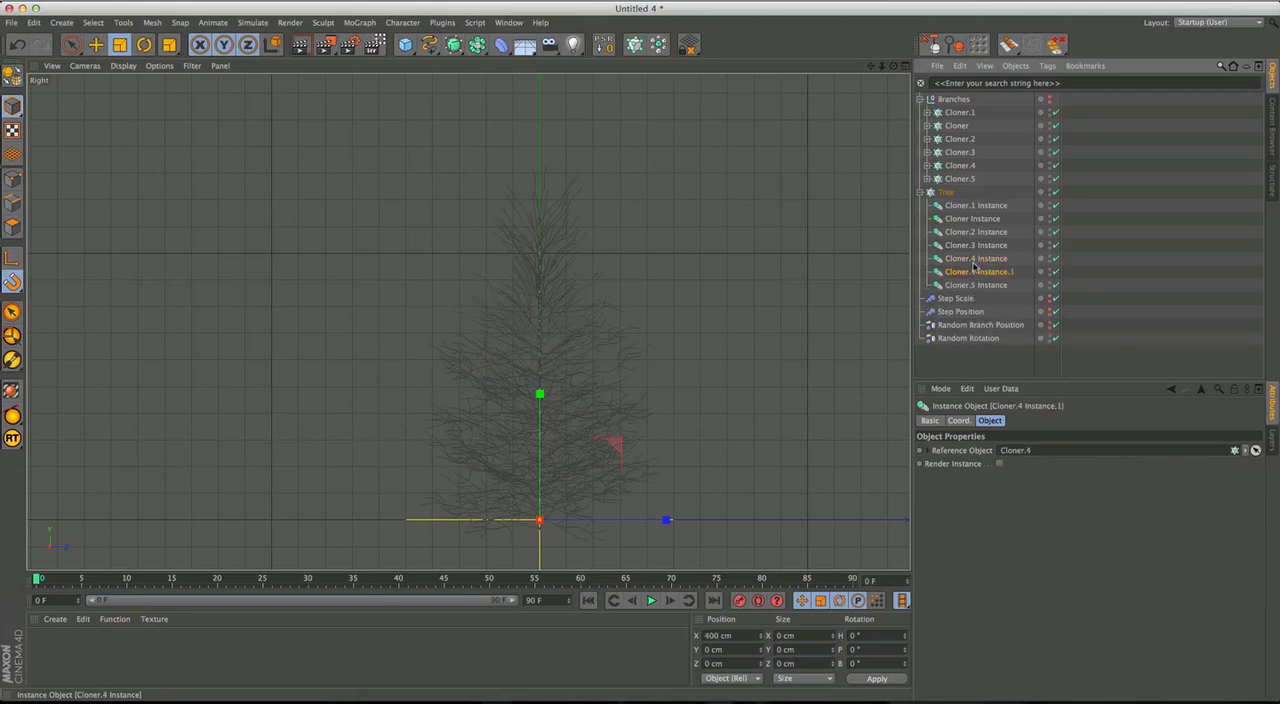
{"action": "key", "text": "ctrl+z"}
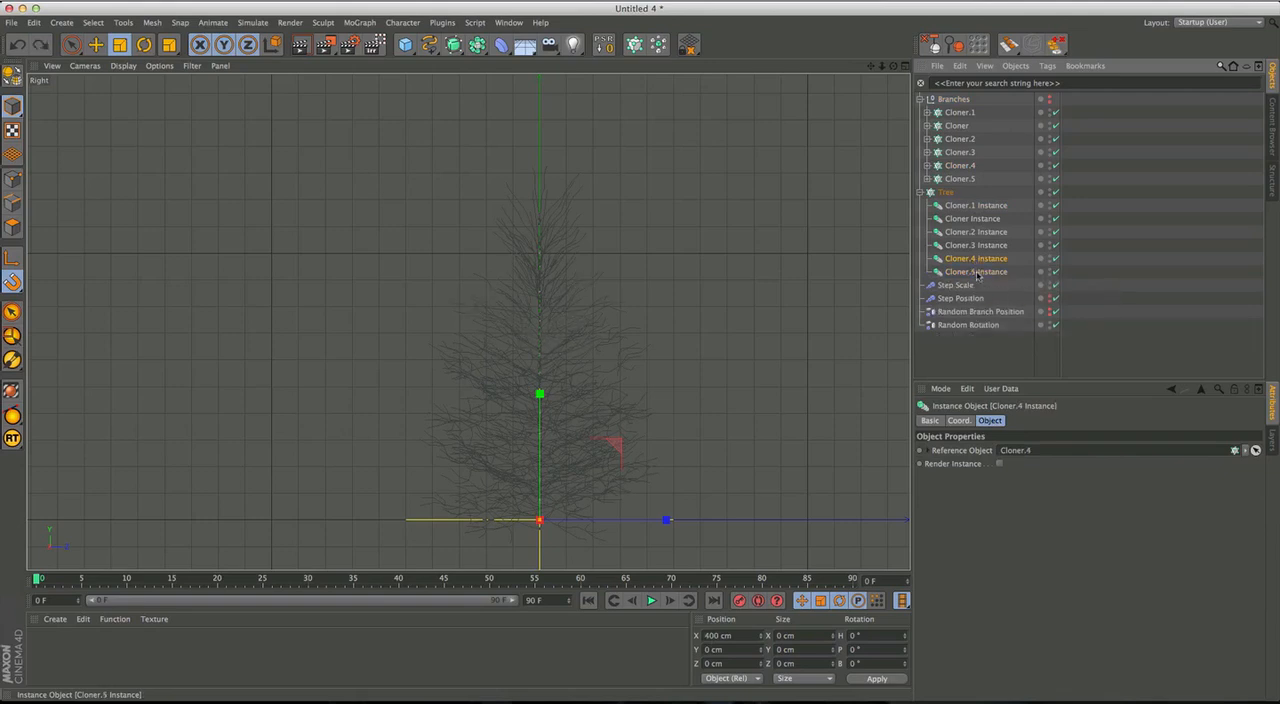
Duplicate the Cloner.3 Instance directly below the original inside the Tree cloner.
{"action": "left_click_drag", "start_coordinate": [977, 246], "coordinate": [977, 260], "text": "ctrl"}
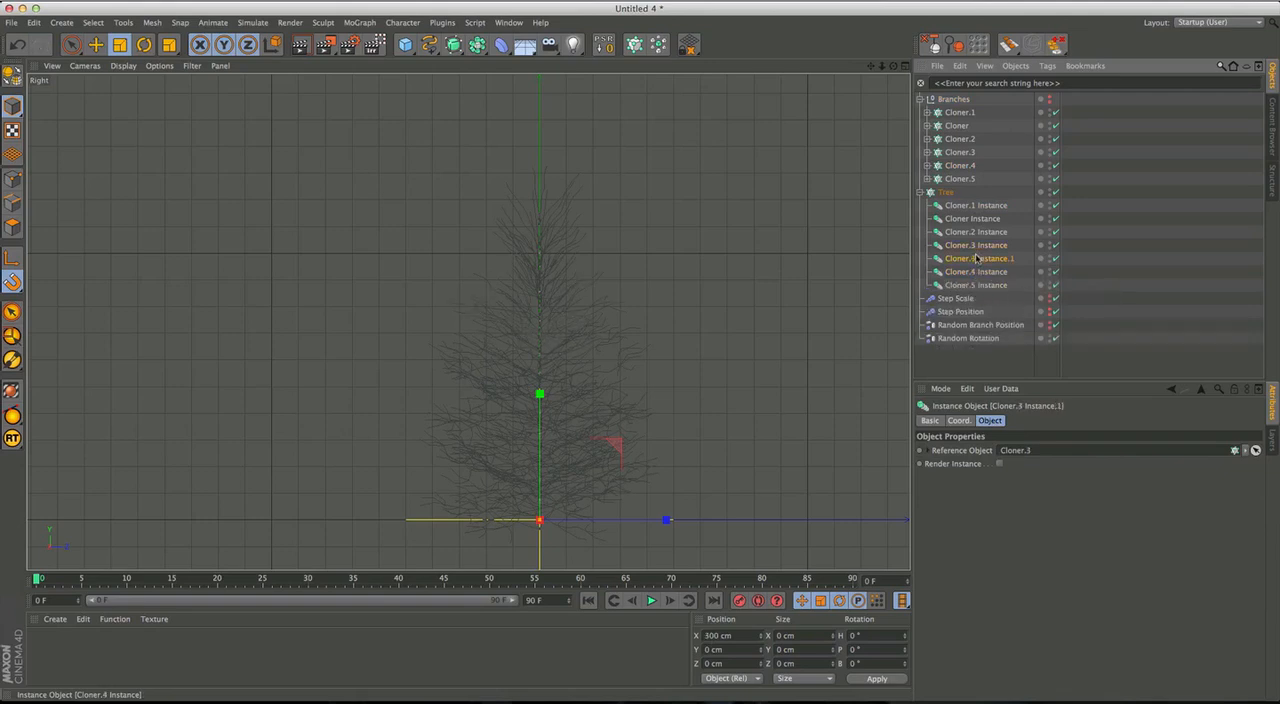
{"action": "key", "text": "ctrl+z"}
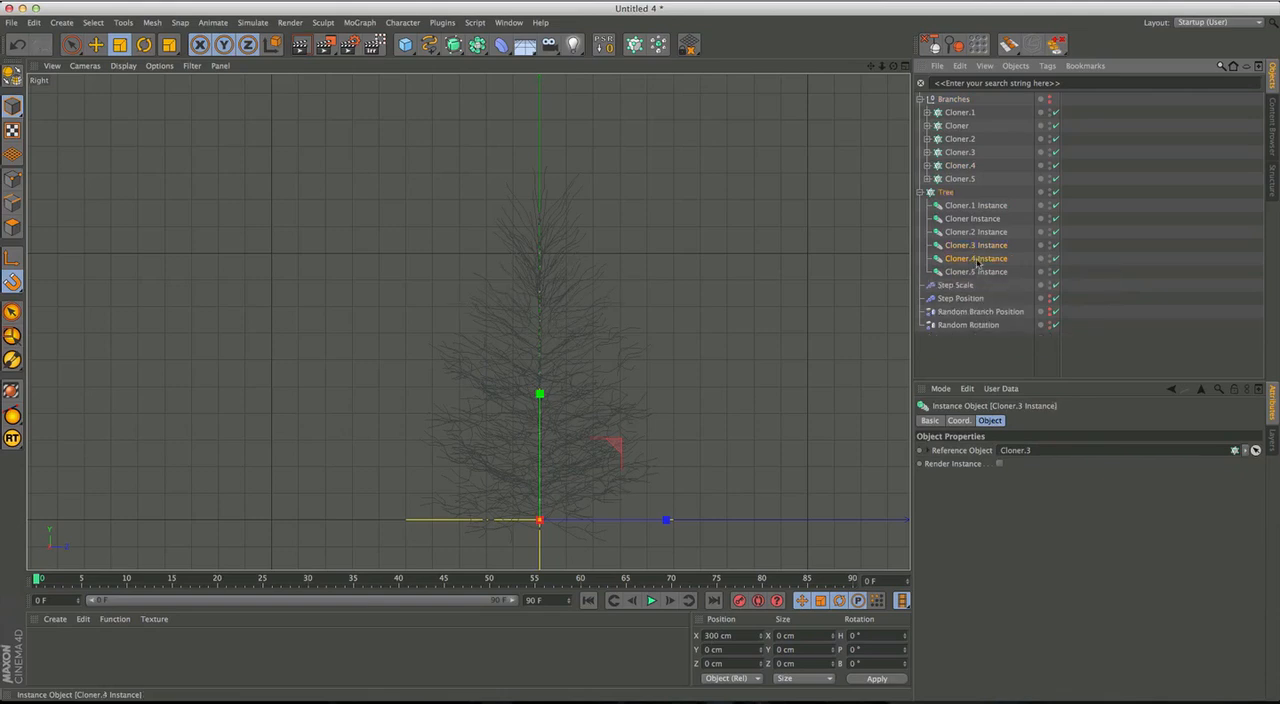
{"action": "key", "text": "ctrl+y"}
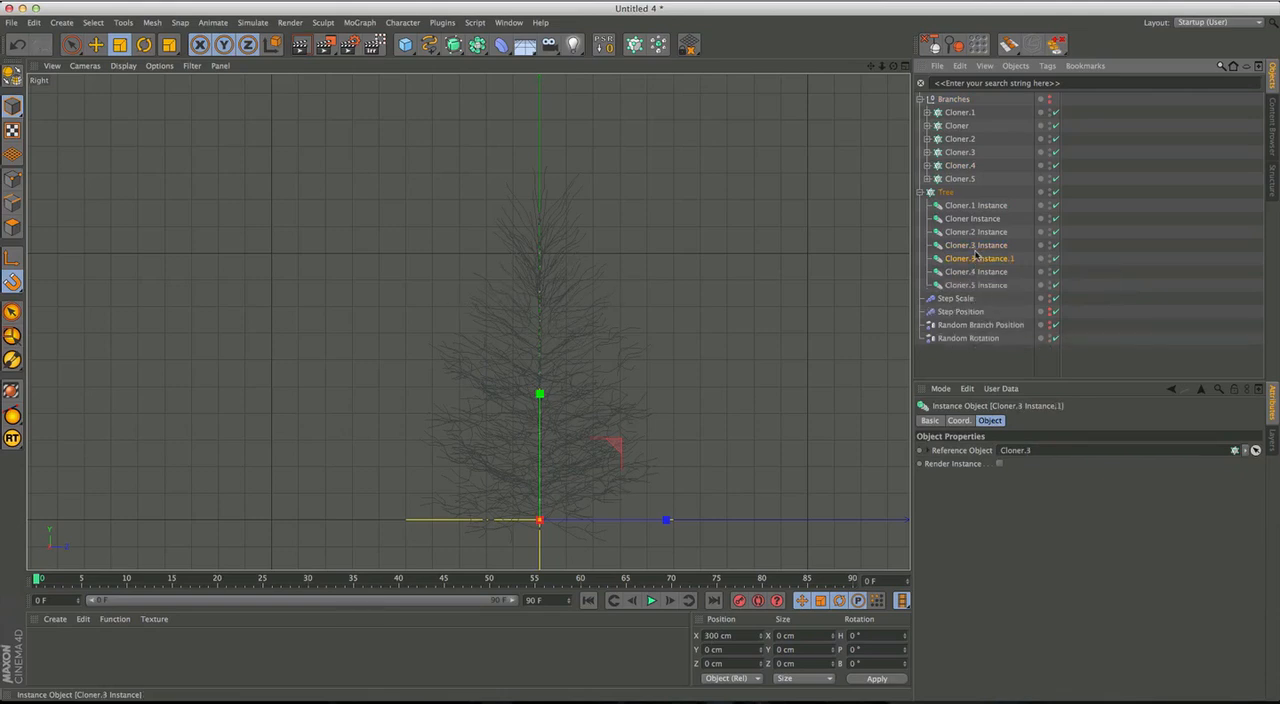
{"action": "left_click", "coordinate": [978, 246]}
Disable the Step Scale, Random Branch Position and Random Rotation effectors, leaving Step Position enabled.
{"action": "left_click_drag", "start_coordinate": [1055, 299], "coordinate": [1063, 347]}
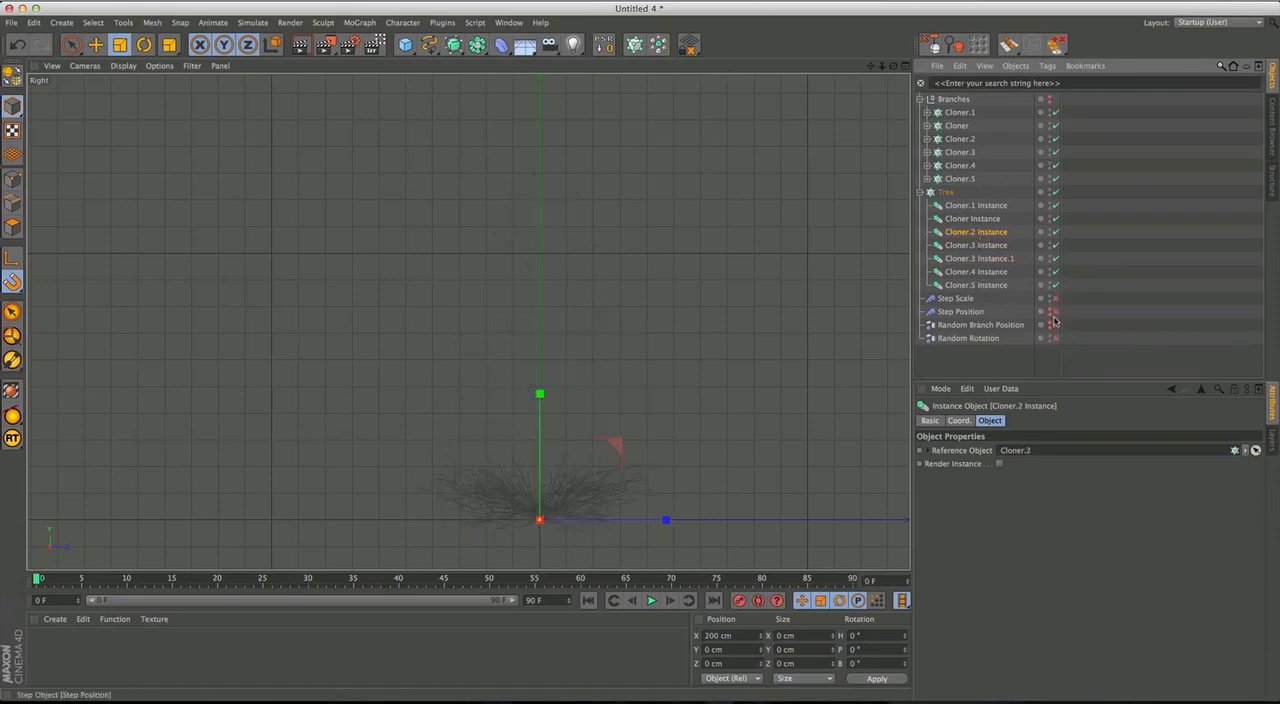
{"action": "left_click", "coordinate": [1055, 313]}
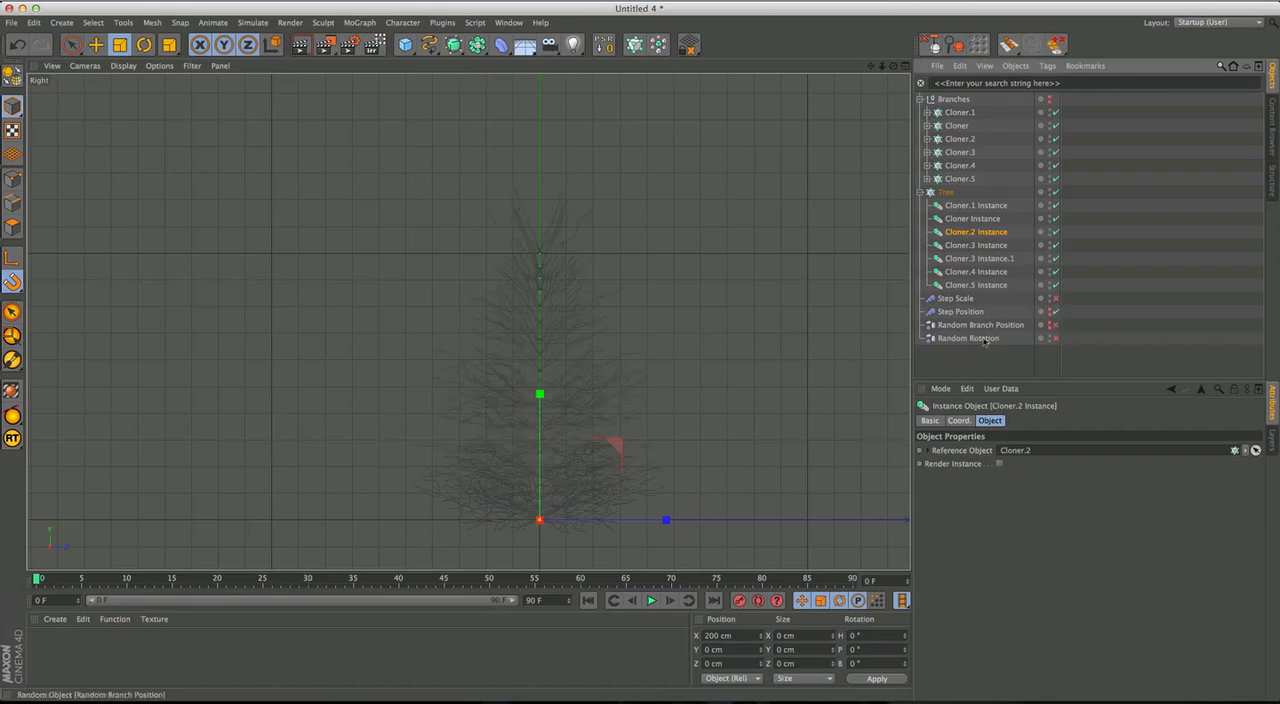
Examine the tree's branch layers up close in the Right view, highlighting the Tree cloner and toggling Cloner.1 off and on.
{"action": "middle_click", "coordinate": [589, 363]}
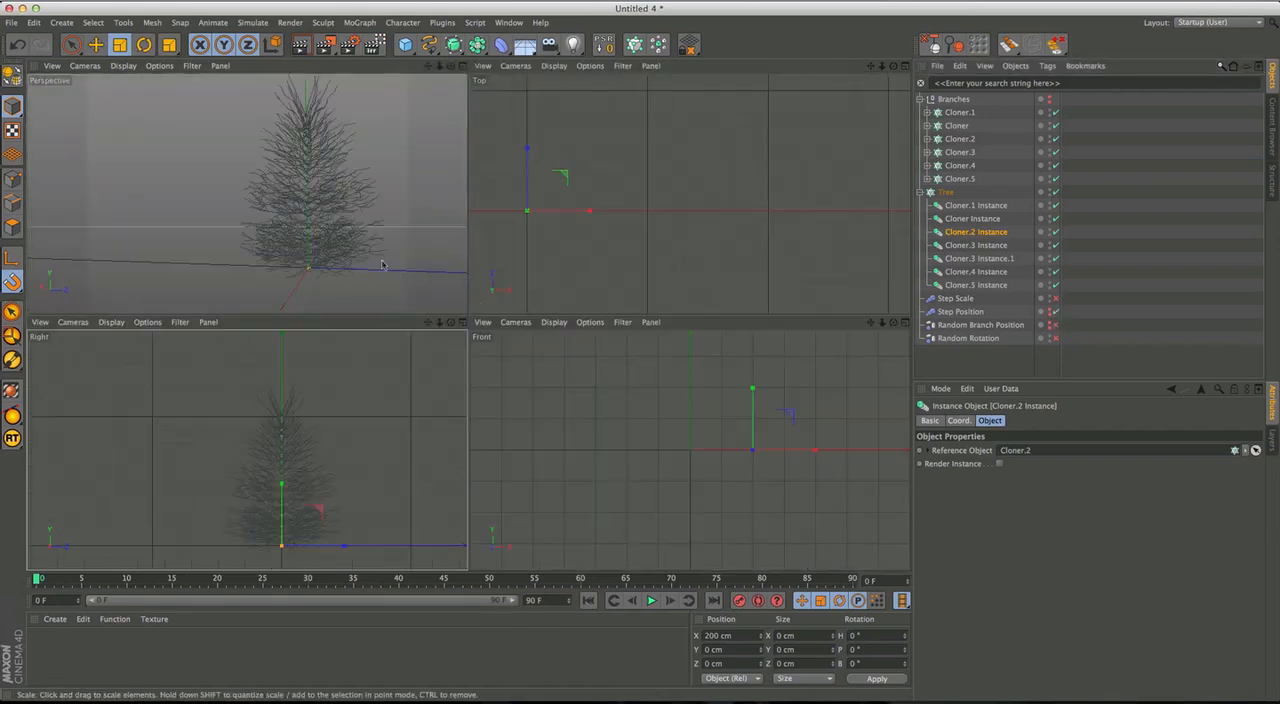
{"action": "middle_click", "coordinate": [313, 472]}
{"action": "middle_click_drag", "start_coordinate": [511, 406], "coordinate": [424, 358], "text": "alt"}
{"action": "mouse_move", "coordinate": [448, 347]}
{"action": "right_mouse_down", "text": "alt"}
{"action": "mouse_move", "coordinate": [486, 346]}
{"action": "mouse_move", "coordinate": [472, 344]}
{"action": "right_mouse_up", "text": "alt"}
{"action": "middle_click_drag", "start_coordinate": [472, 344], "coordinate": [469, 380], "text": "alt"}
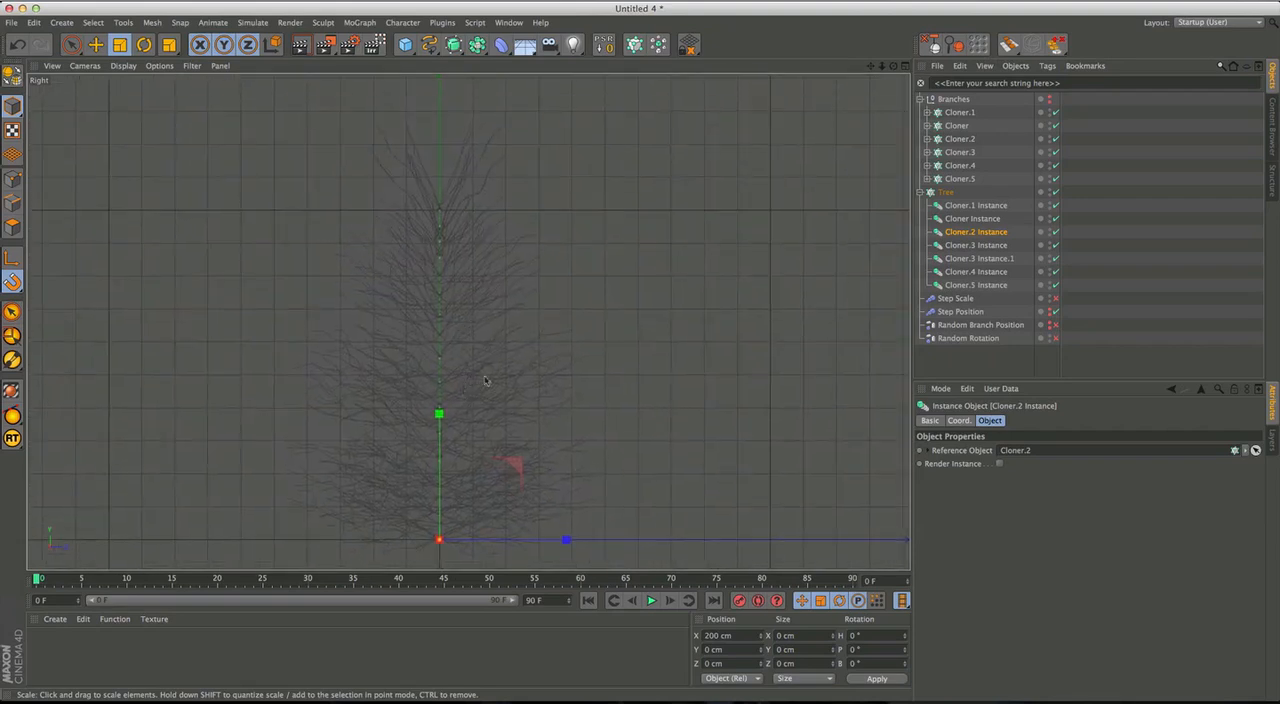
{"action": "left_click", "coordinate": [953, 99]}
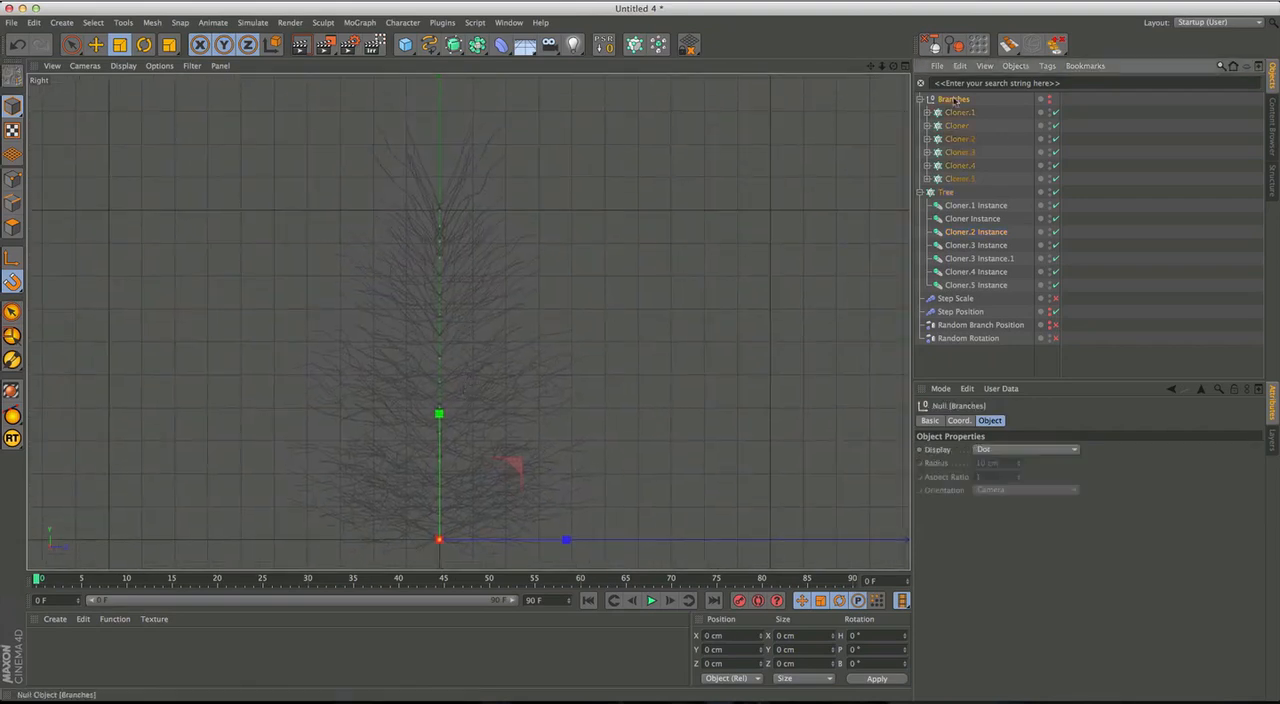
{"action": "left_click", "coordinate": [946, 192]}
{"action": "middle_click_drag", "start_coordinate": [571, 400], "coordinate": [576, 351], "text": "alt"}
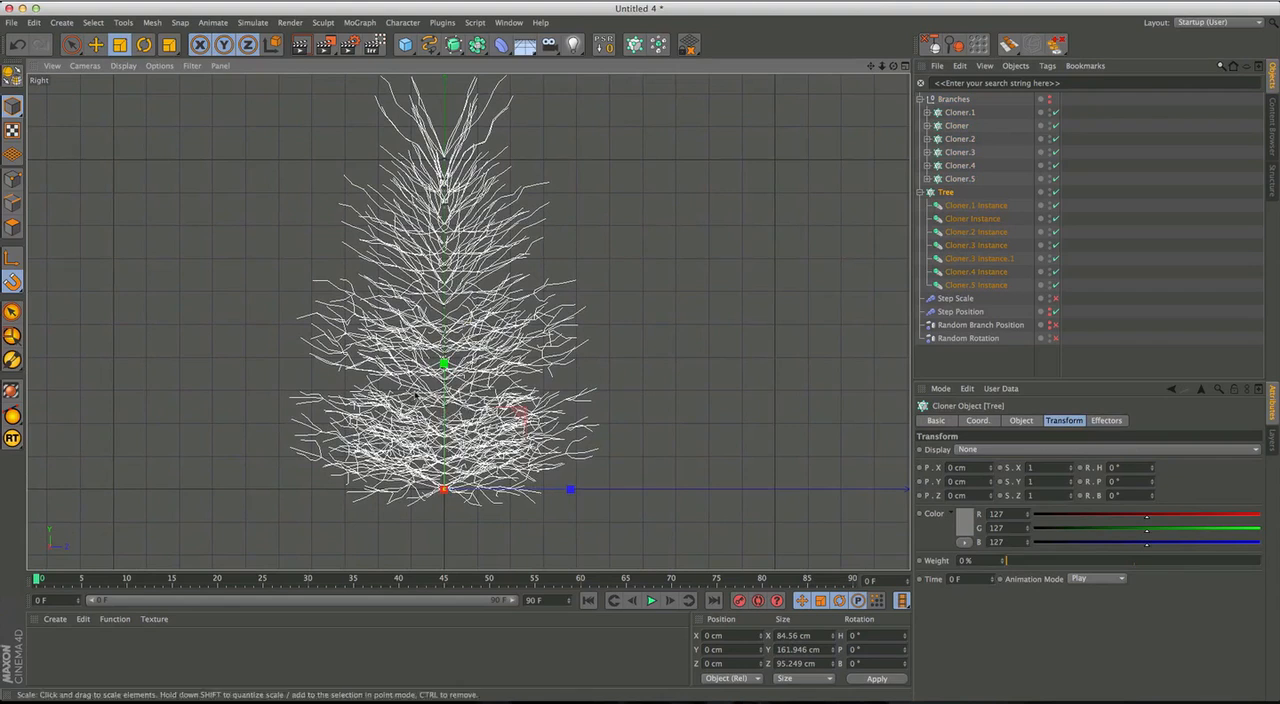
{"action": "left_click", "coordinate": [962, 182]}
{"action": "left_click", "coordinate": [958, 112]}
{"action": "left_click", "coordinate": [1056, 113]}
{"action": "left_click", "coordinate": [1056, 113]}
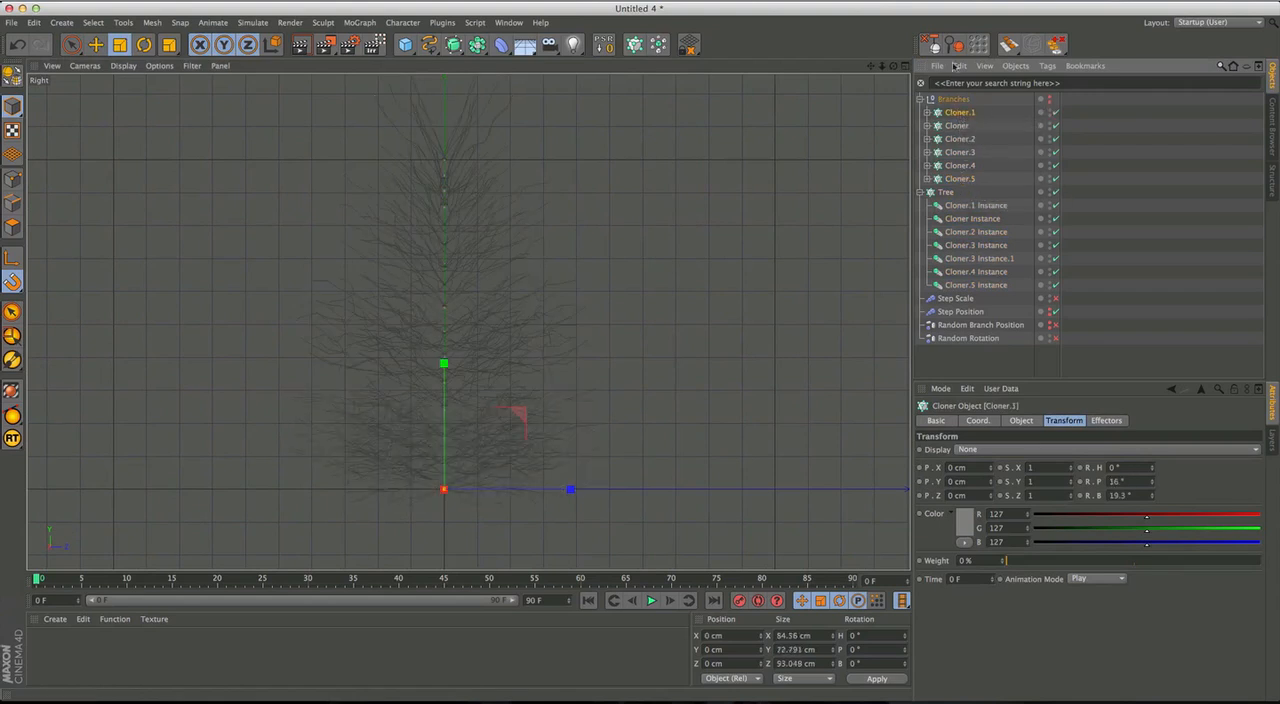
Rename the branch Cloners Cloner.1, Cloner and Cloner.2 as 1, 2 and 3.
{"action": "key", "text": "Return"}
{"action": "type", "text": "1"}
{"action": "key", "text": "Return"}
{"action": "key", "text": "Down"}
{"action": "key", "text": "Down"}
{"action": "key", "text": "Up"}
{"action": "key", "text": "Return"}
{"action": "type", "text": "2"}
{"action": "key", "text": "Return"}
{"action": "key", "text": "Down"}
{"action": "key", "text": "Return"}
{"action": "type", "text": "3"}
{"action": "key", "text": "Return"}
Rename the branch Cloners Cloner.3, Cloner.4 and Cloner.5 as 4, 5 and 6.
{"action": "key", "text": "Down"}
{"action": "key", "text": "Return"}
{"action": "type", "text": "4"}
{"action": "key", "text": "Return"}
{"action": "key", "text": "Down"}
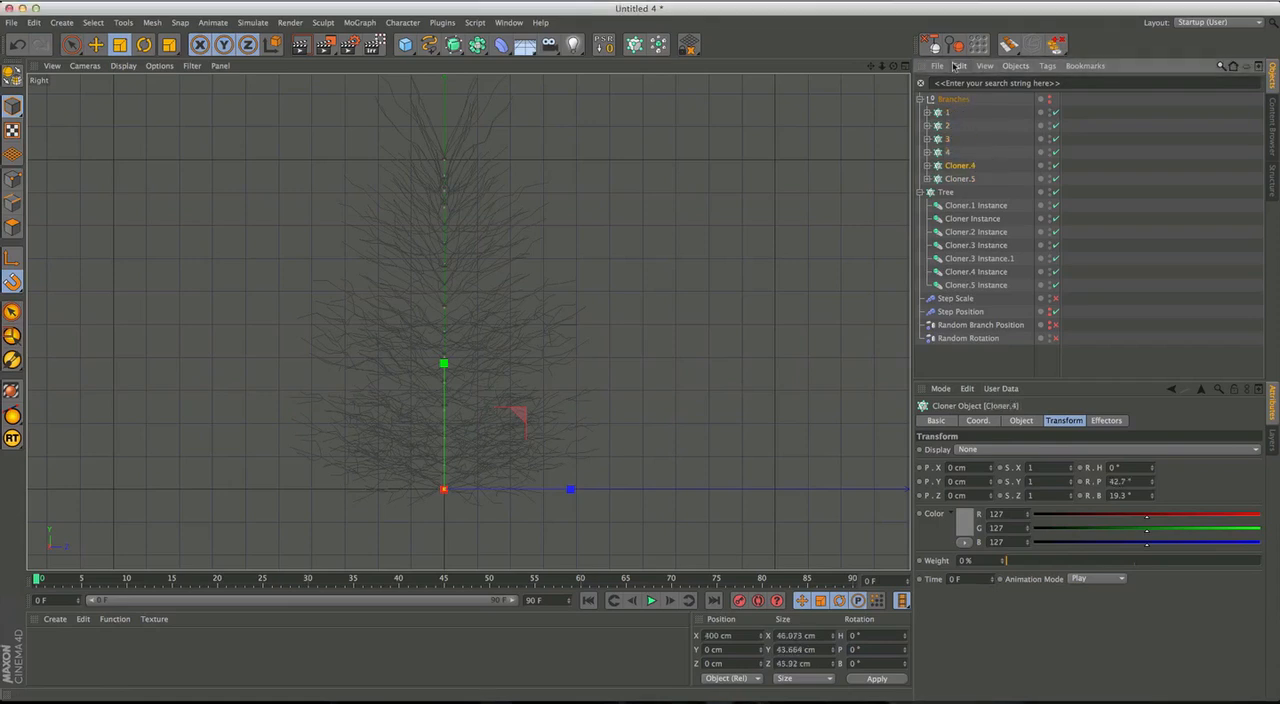
{"action": "key", "text": "Return"}
{"action": "type", "text": "5"}
{"action": "key", "text": "Return"}
{"action": "key", "text": "Down"}
{"action": "key", "text": "Return"}
{"action": "type", "text": "6"}
{"action": "key", "text": "Return"}
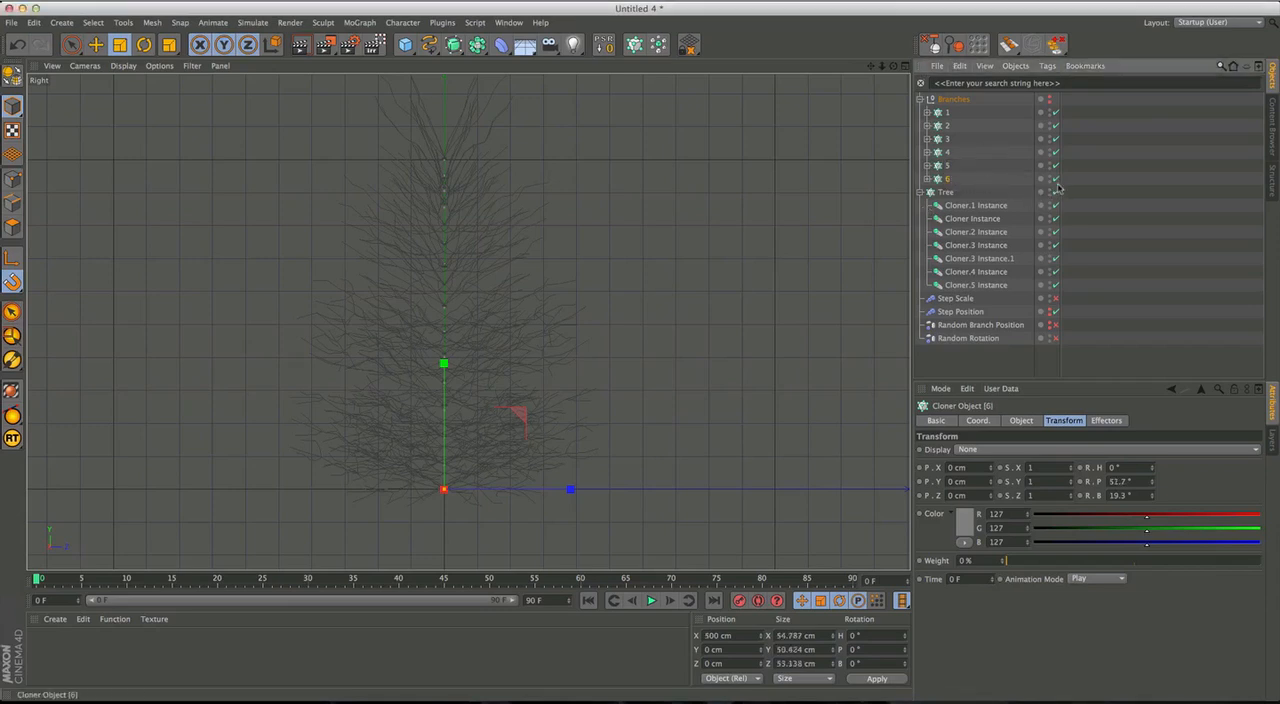
Disable branch Cloners 1 to 6 and scale up Cloner 1 to widen the lowest branches.
{"action": "left_click_drag", "start_coordinate": [1055, 155], "coordinate": [1045, 130]}
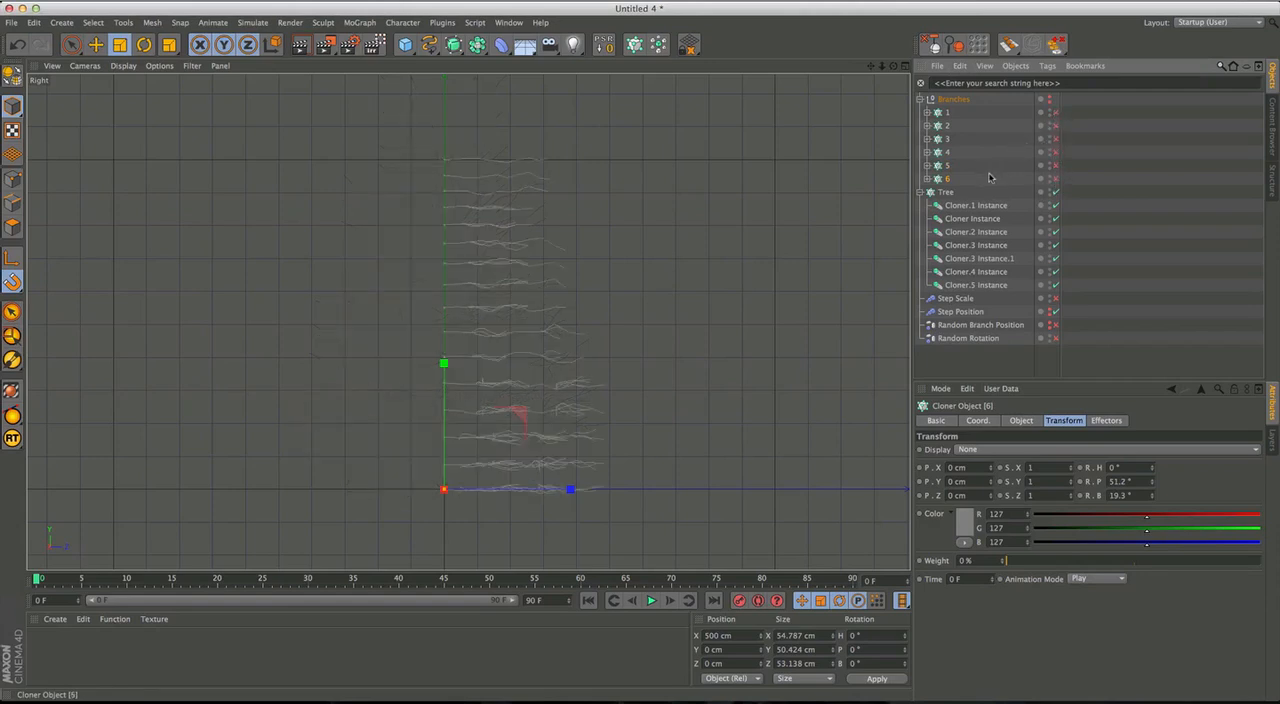
{"action": "left_click", "coordinate": [697, 216]}
{"action": "left_click_drag", "start_coordinate": [710, 192], "coordinate": [654, 300]}
Scale down branch Cloners 6 and 5 to shorten the upper branches.
{"action": "left_click", "coordinate": [948, 126]}
{"action": "left_click", "coordinate": [946, 179]}
{"action": "left_click", "coordinate": [946, 165]}
{"action": "left_click_drag", "start_coordinate": [781, 247], "coordinate": [754, 319]}
{"action": "left_click", "coordinate": [947, 152]}
{"action": "left_click", "coordinate": [947, 138]}
Scale up branch Cloner 2 slightly and re-enable branch Cloners 1 to 6.
{"action": "left_click", "coordinate": [814, 277]}
{"action": "left_click", "coordinate": [947, 125]}
{"action": "mouse_move", "coordinate": [792, 267]}
{"action": "left_mouse_down"}
{"action": "mouse_move", "coordinate": [826, 260]}
{"action": "mouse_move", "coordinate": [782, 272]}
{"action": "mouse_move", "coordinate": [810, 268]}
{"action": "left_mouse_up"}
{"action": "left_click", "coordinate": [948, 113]}
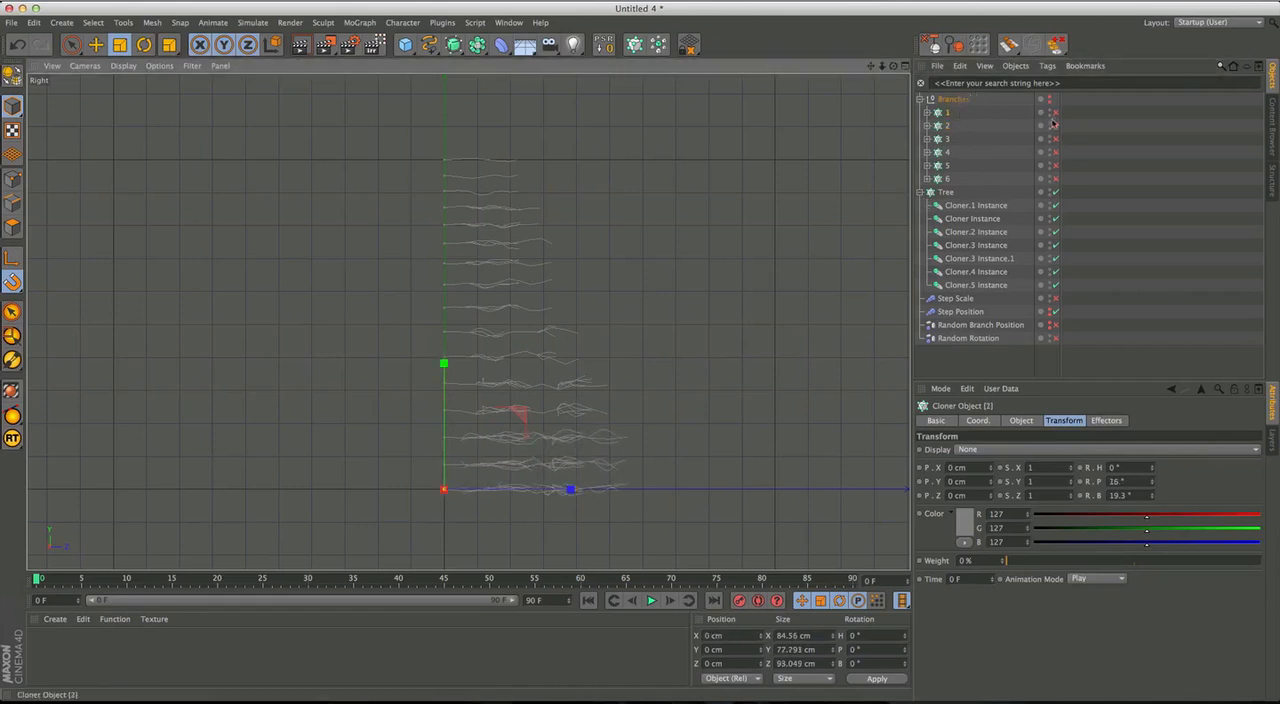
{"action": "left_click_drag", "start_coordinate": [1055, 112], "coordinate": [1059, 146]}
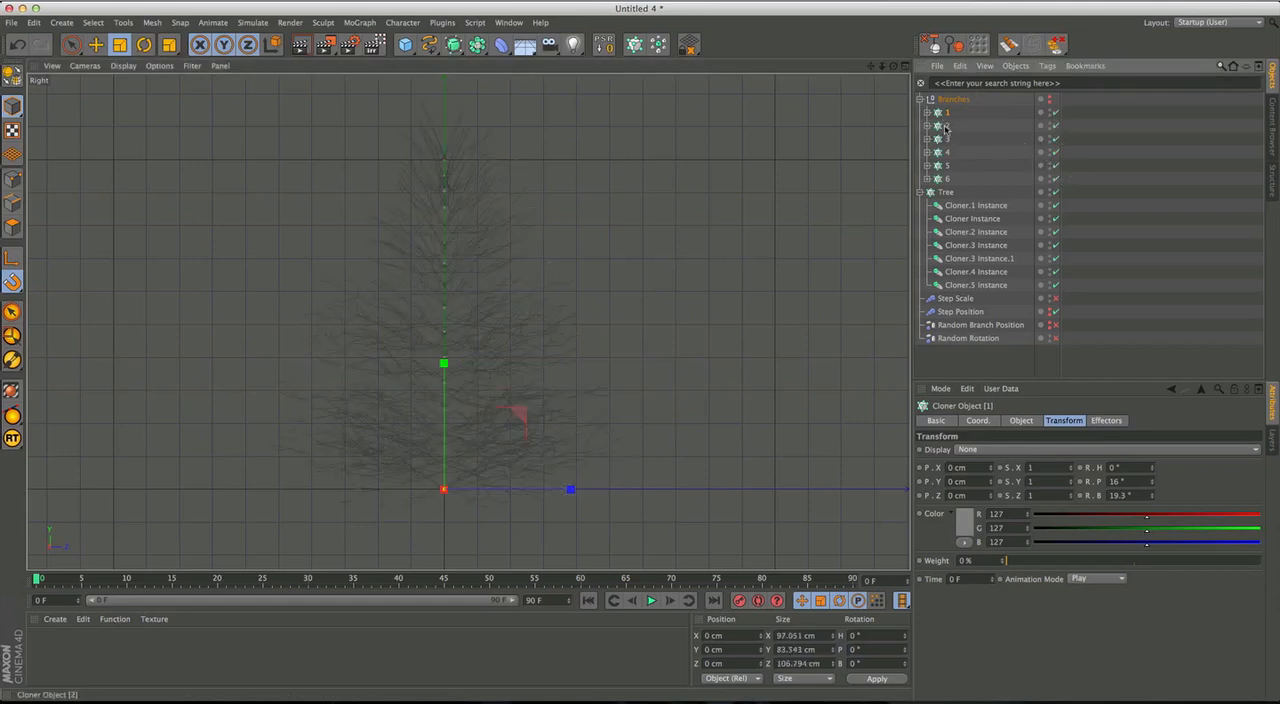
Set the pitch rotation of branch Cloner 1's clones to 26.8°.
{"action": "left_click", "coordinate": [947, 165]}
{"action": "left_click", "coordinate": [1056, 180]}
{"action": "left_click", "coordinate": [1055, 113]}
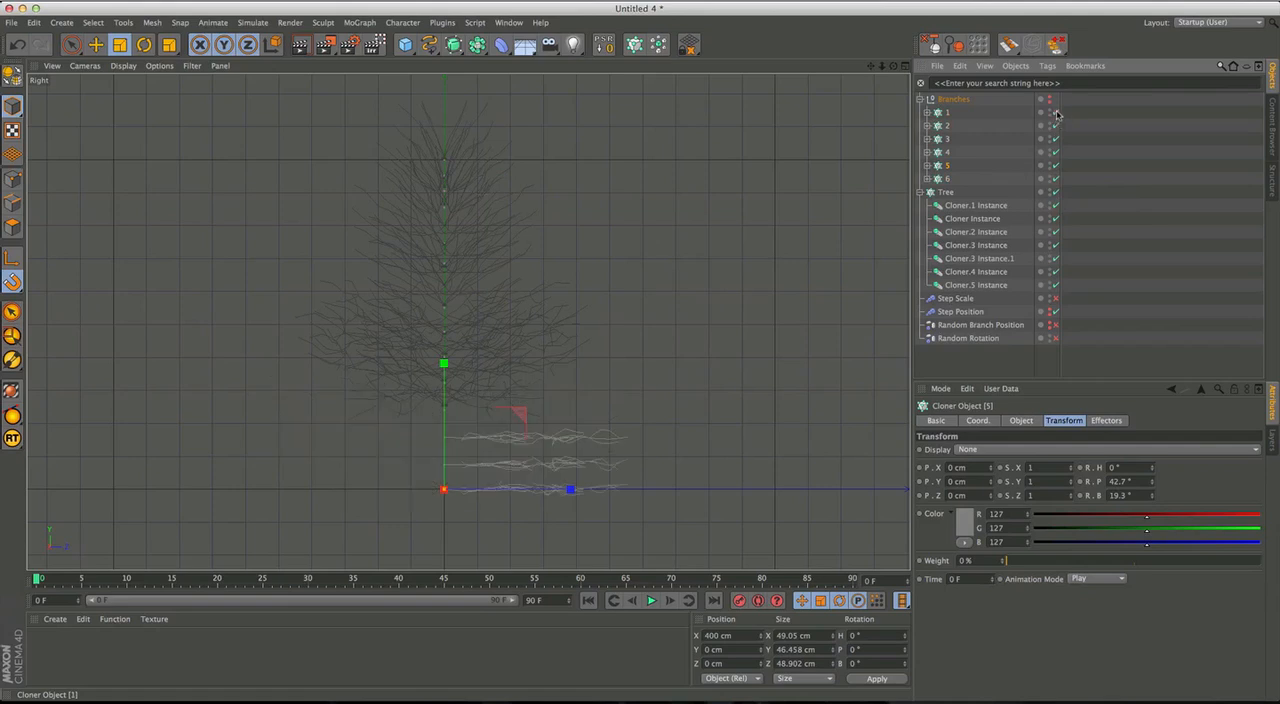
{"action": "left_click", "coordinate": [1055, 113]}
{"action": "left_click", "coordinate": [946, 114]}
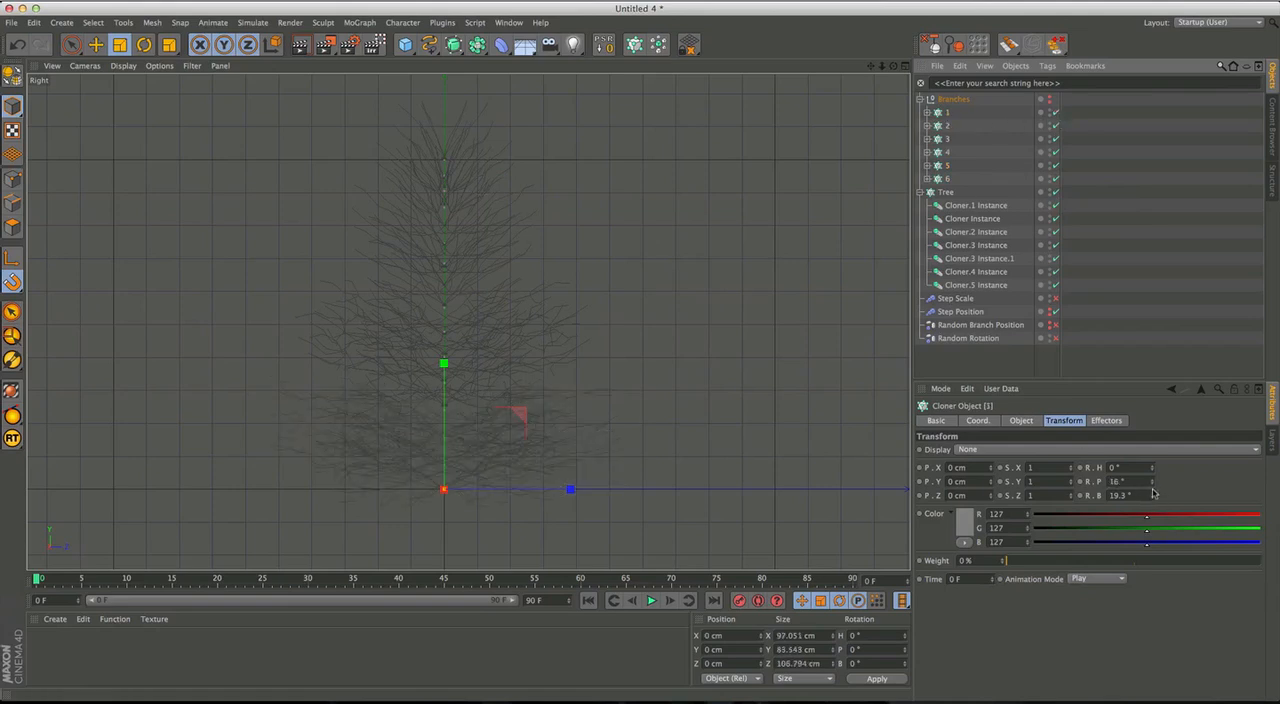
{"action": "left_click_drag", "start_coordinate": [1152, 485], "coordinate": [1147, 413]}
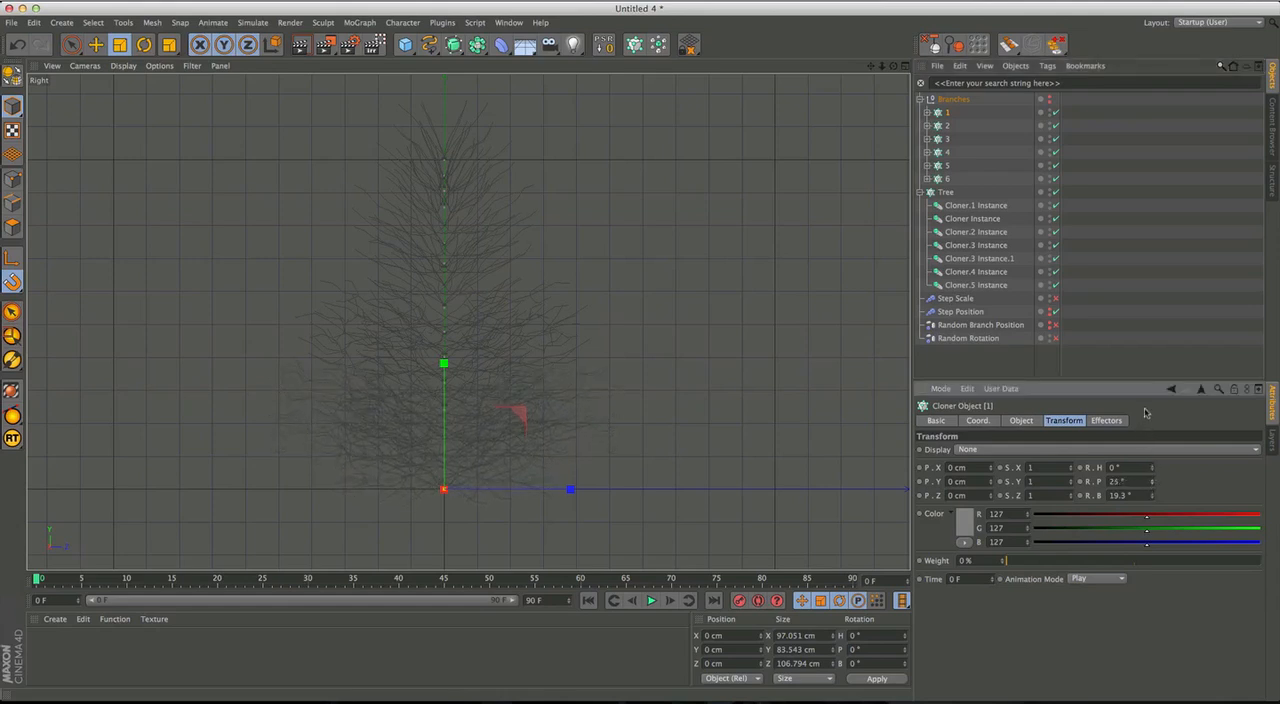
Set the clone pitch rotation of branch Cloner 2 to 29.3° and of branch Cloner 3 to 35.7°.
{"action": "left_click", "coordinate": [947, 127]}
{"action": "left_click_drag", "start_coordinate": [1155, 482], "coordinate": [1155, 449]}
{"action": "left_click", "coordinate": [947, 139]}
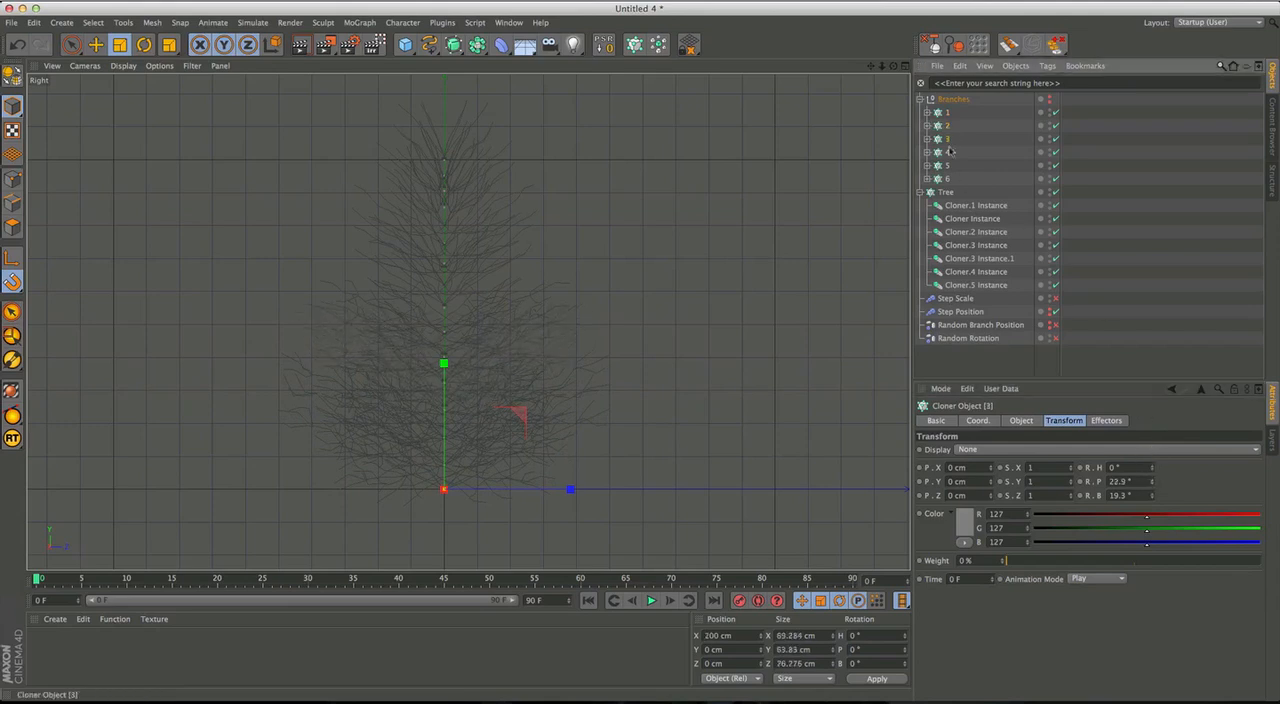
{"action": "left_click_drag", "start_coordinate": [1155, 482], "coordinate": [1150, 427]}
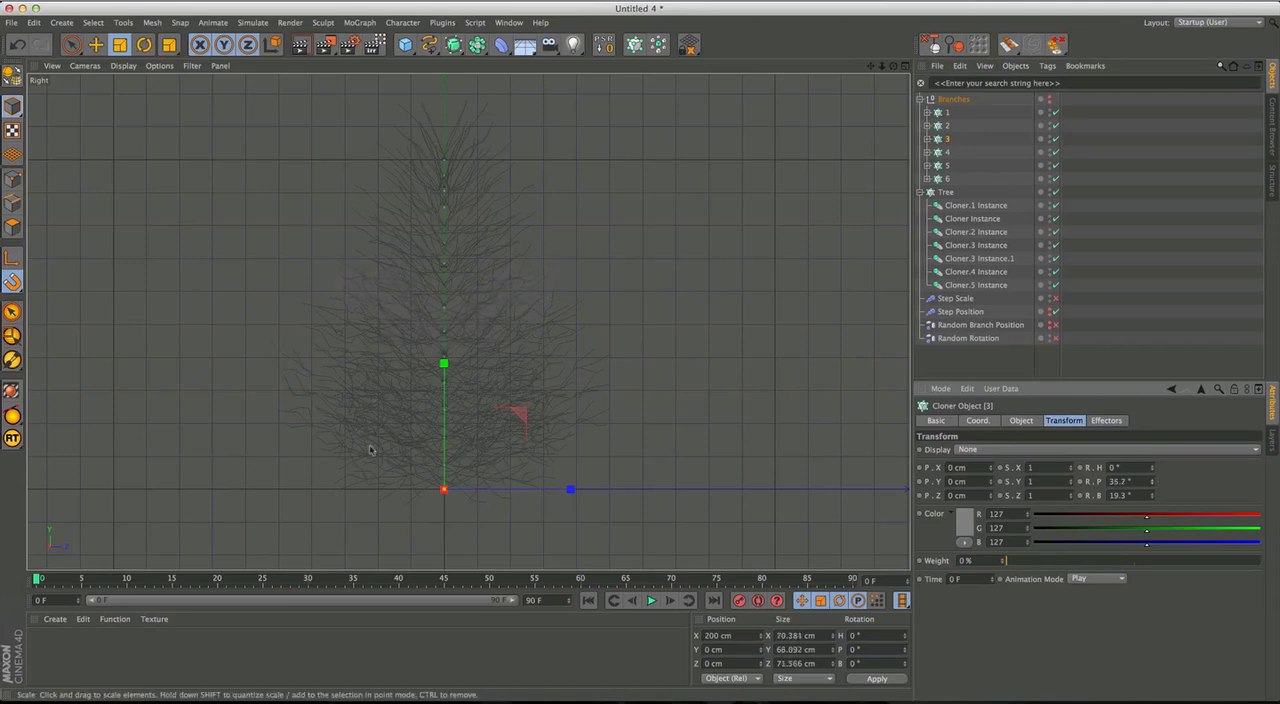
Enable the Random Branch Position and Random Rotation effectors.
{"action": "left_click", "coordinate": [1056, 311]}
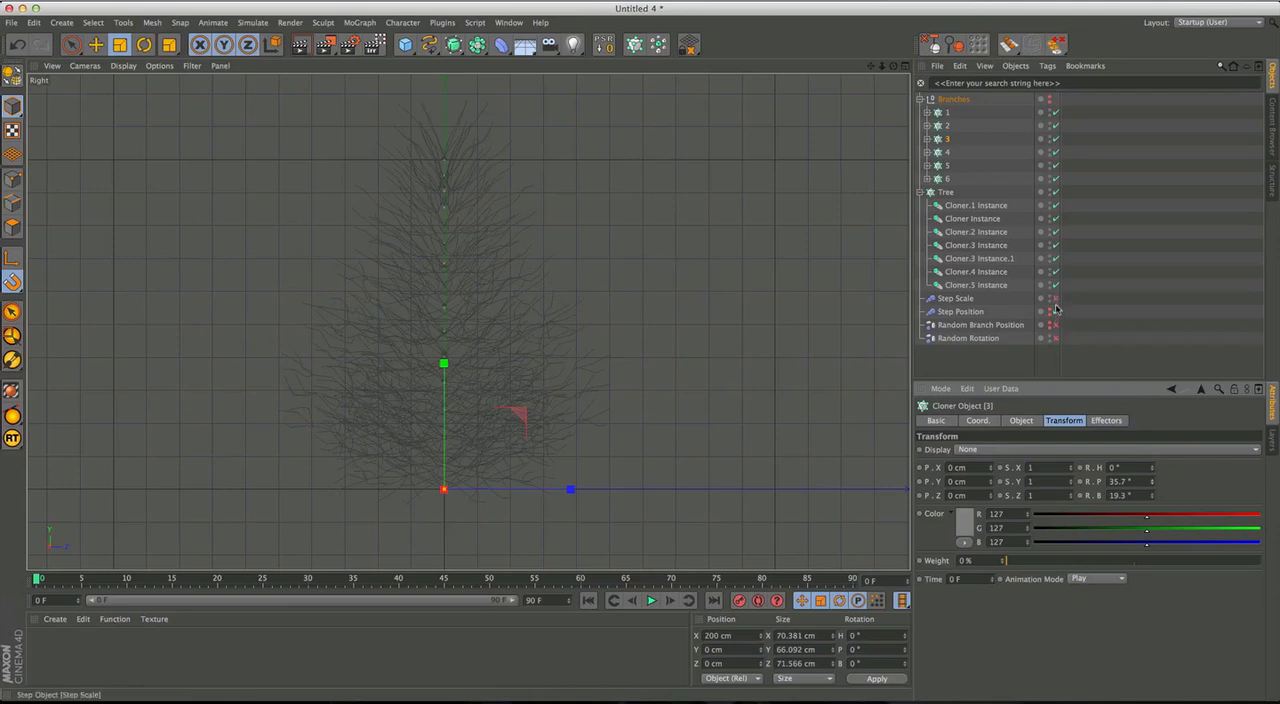
{"action": "left_click", "coordinate": [1055, 299]}
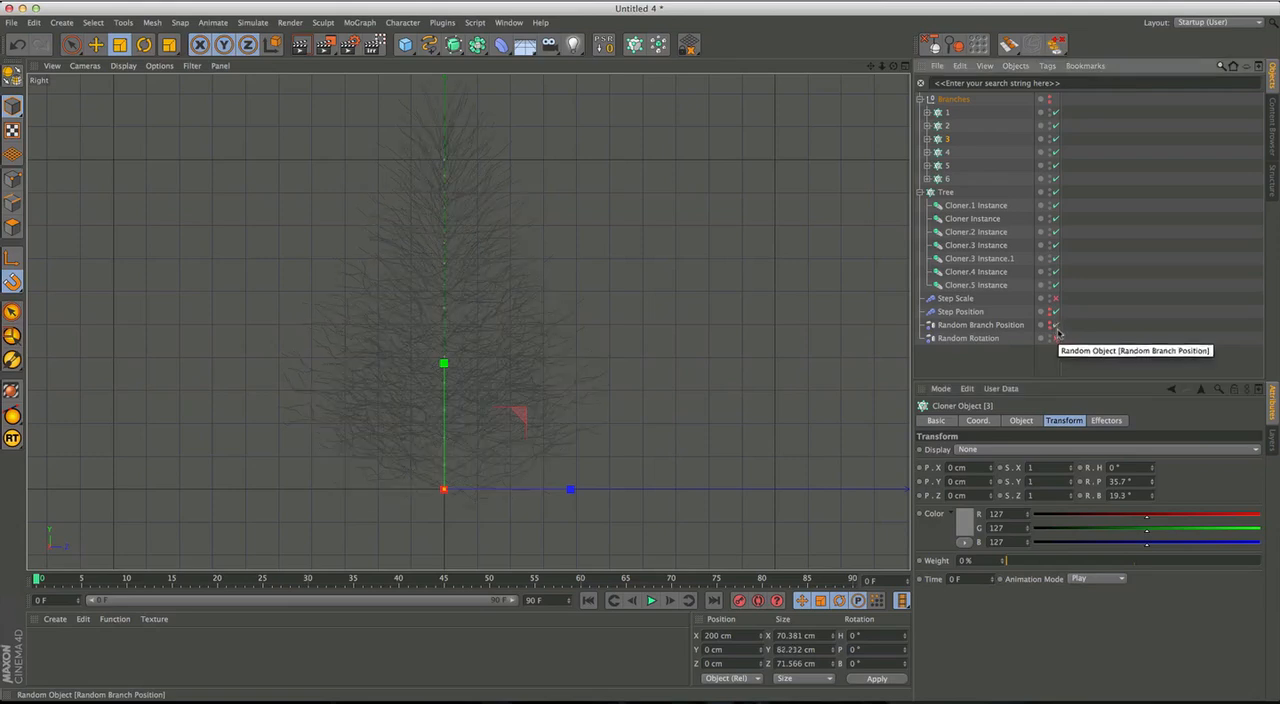
{"action": "left_click", "coordinate": [1057, 340]}
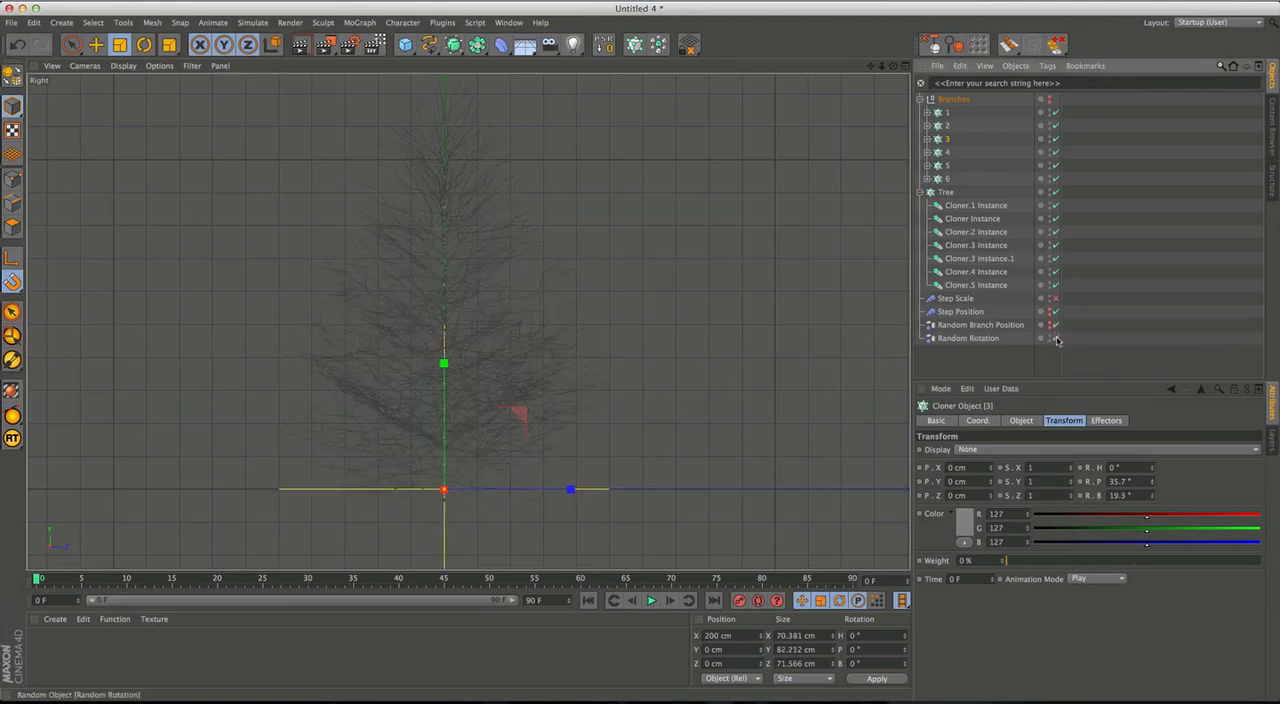
Try different heading rotations on the Random Rotation effector and settle on 1454°.
{"action": "left_click", "coordinate": [997, 343]}
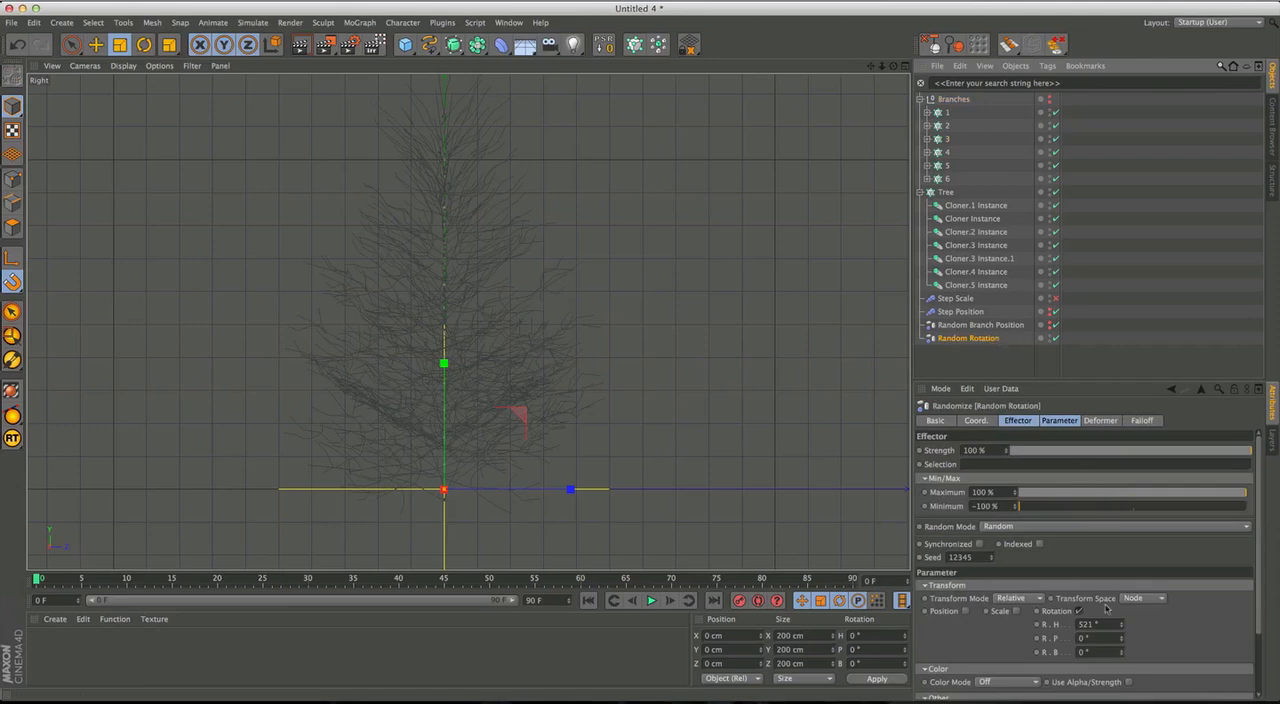
{"action": "left_click_drag", "start_coordinate": [1122, 626], "coordinate": [1134, 680]}
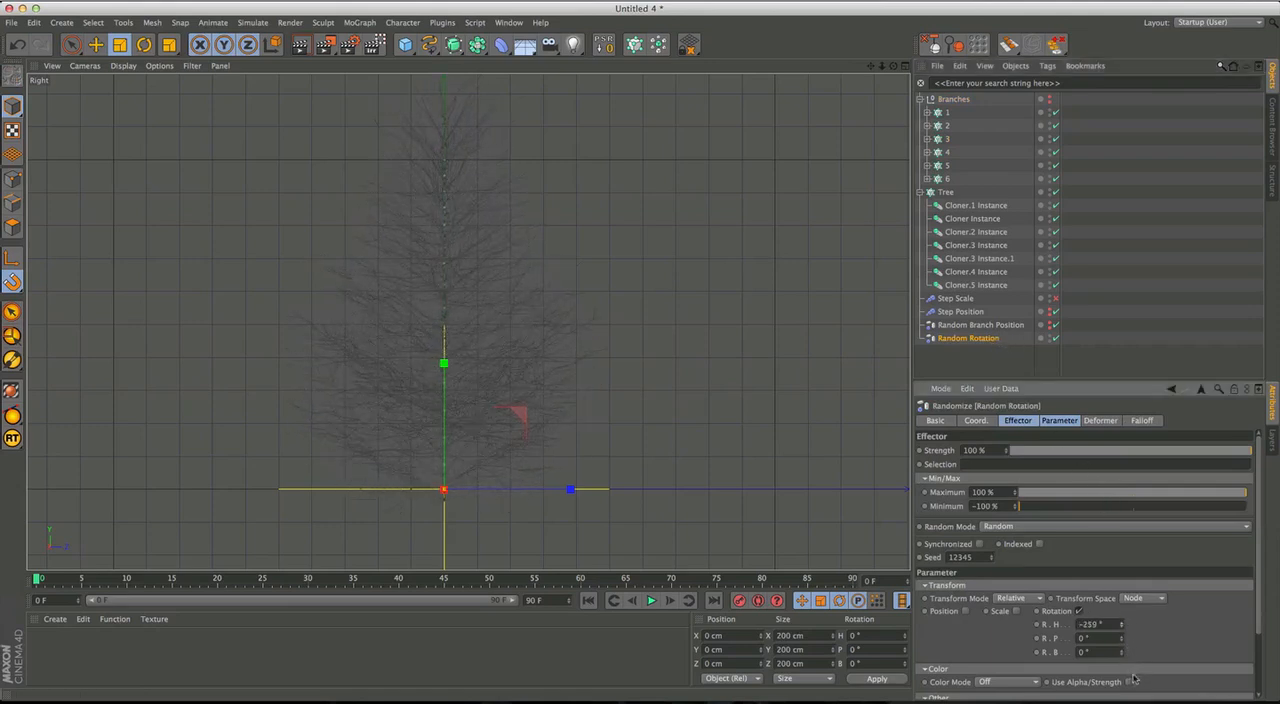
{"action": "type", "text": "0"}
{"action": "key", "text": "Return"}
{"action": "left_click_drag", "start_coordinate": [1122, 626], "coordinate": [1125, 612]}
{"action": "left_click_drag", "start_coordinate": [1085, 265], "coordinate": [1082, 237]}
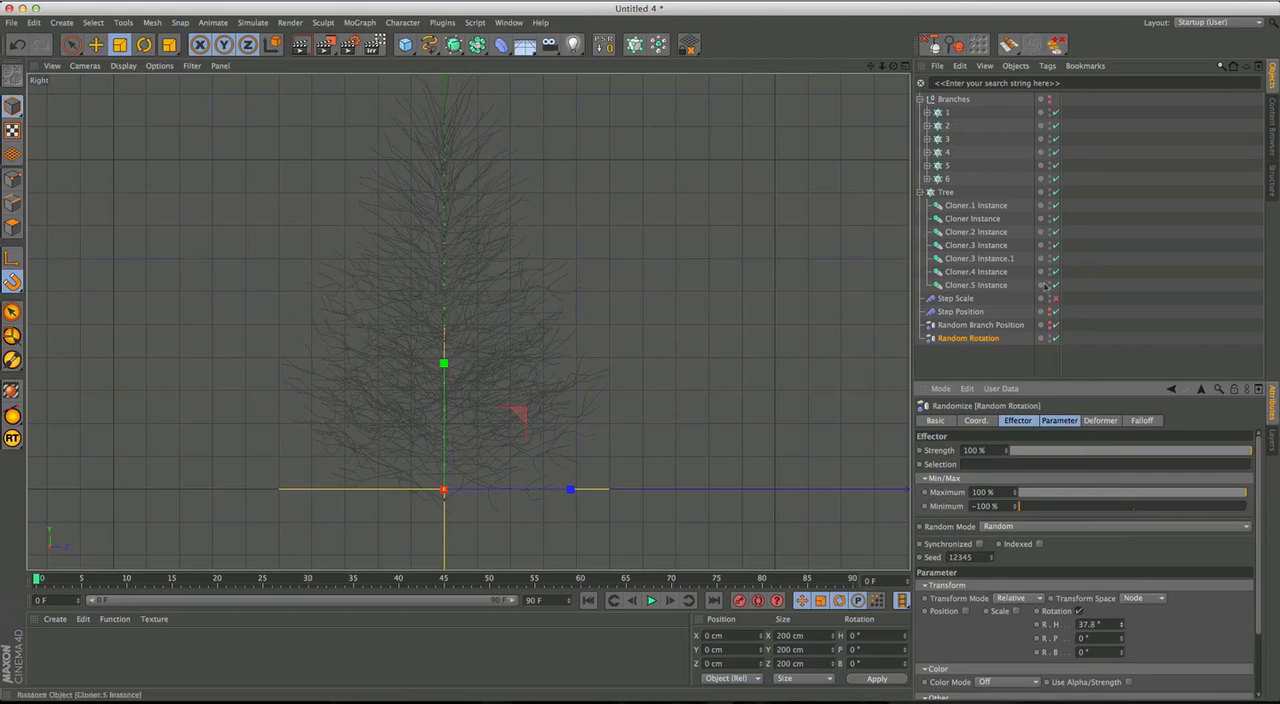
{"action": "left_click_drag", "start_coordinate": [1105, 286], "coordinate": [1112, 153]}
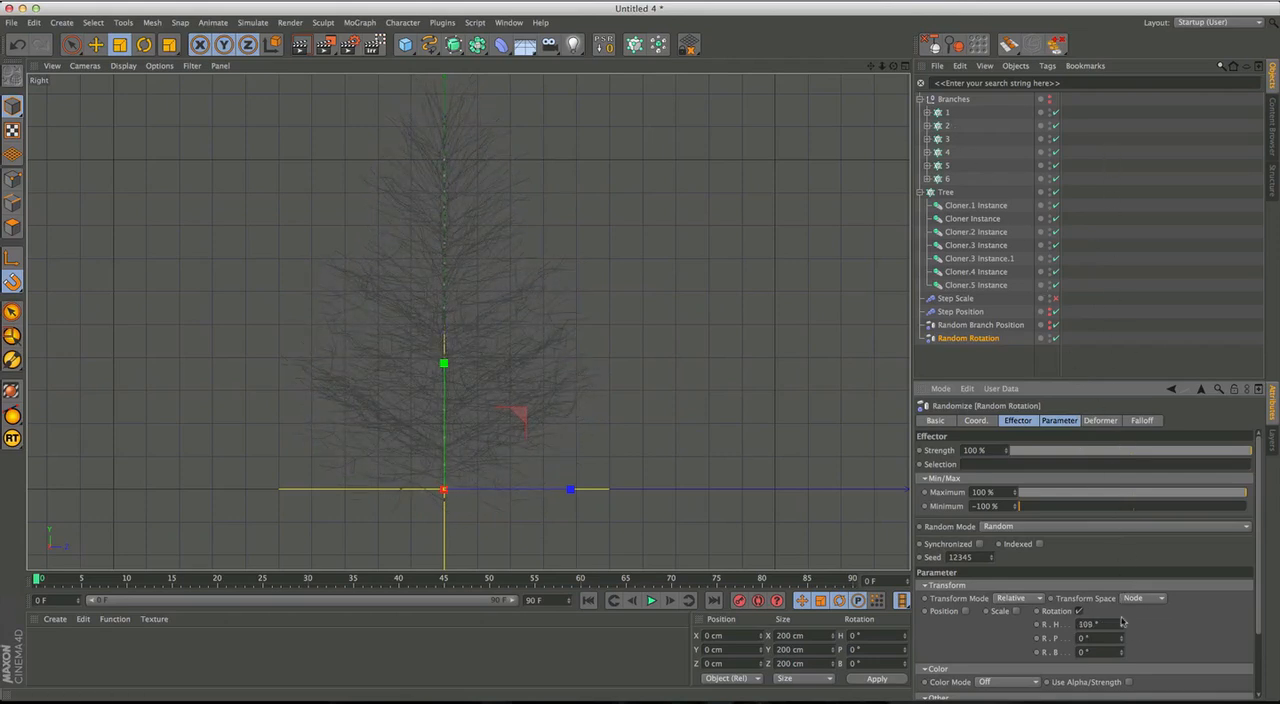
{"action": "left_click_drag", "start_coordinate": [1122, 622], "coordinate": [1122, 562]}
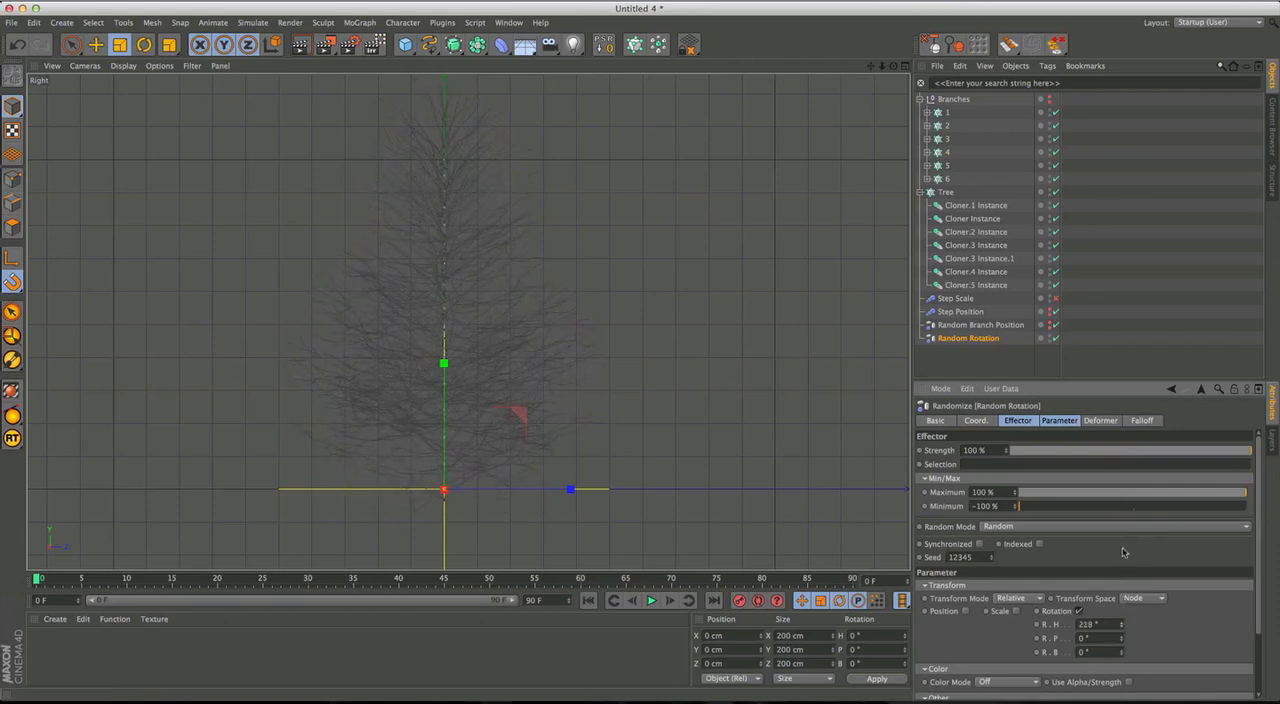
{"action": "left_click_drag", "start_coordinate": [1122, 530], "coordinate": [1129, 419]}
{"action": "left_click_drag", "start_coordinate": [1120, 370], "coordinate": [1122, 154]}
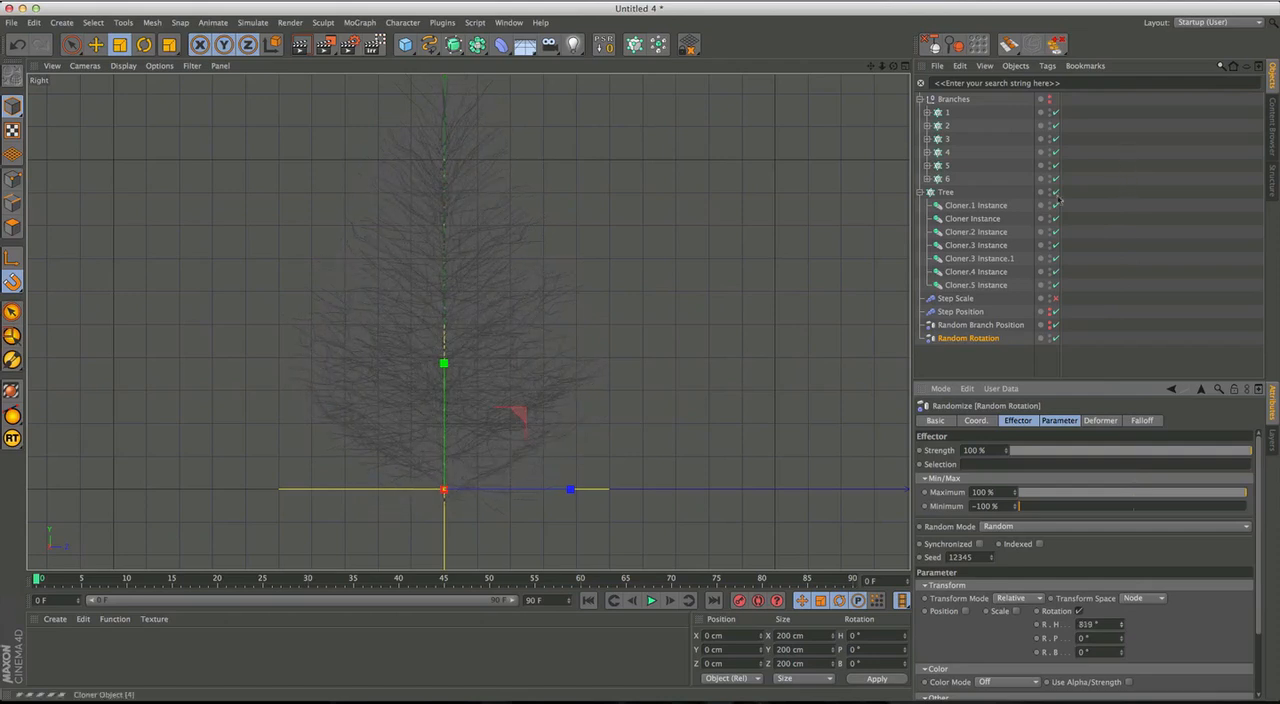
{"action": "middle_click_drag", "start_coordinate": [635, 371], "coordinate": [640, 409], "text": "alt"}
{"action": "right_click_drag", "start_coordinate": [608, 393], "coordinate": [588, 403], "text": "alt"}
{"action": "middle_click_drag", "start_coordinate": [589, 403], "coordinate": [598, 415], "text": "alt"}
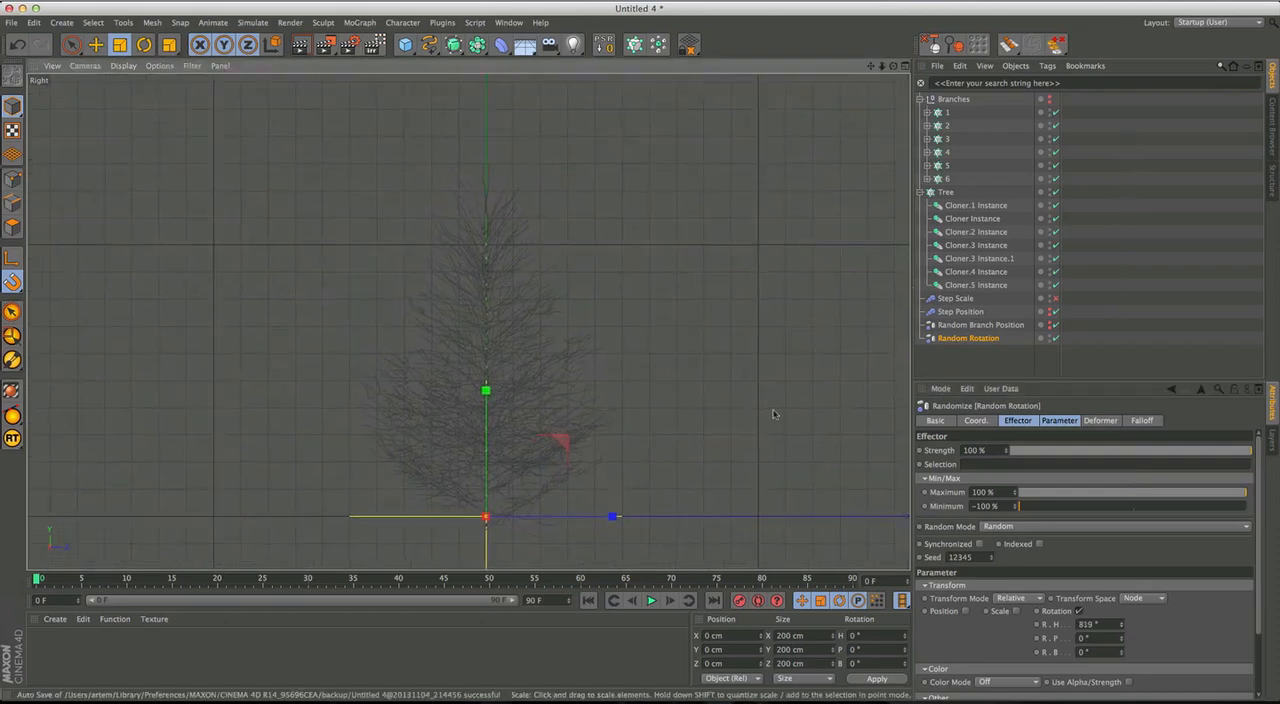
{"action": "left_click_drag", "start_coordinate": [1123, 627], "coordinate": [1123, 620]}
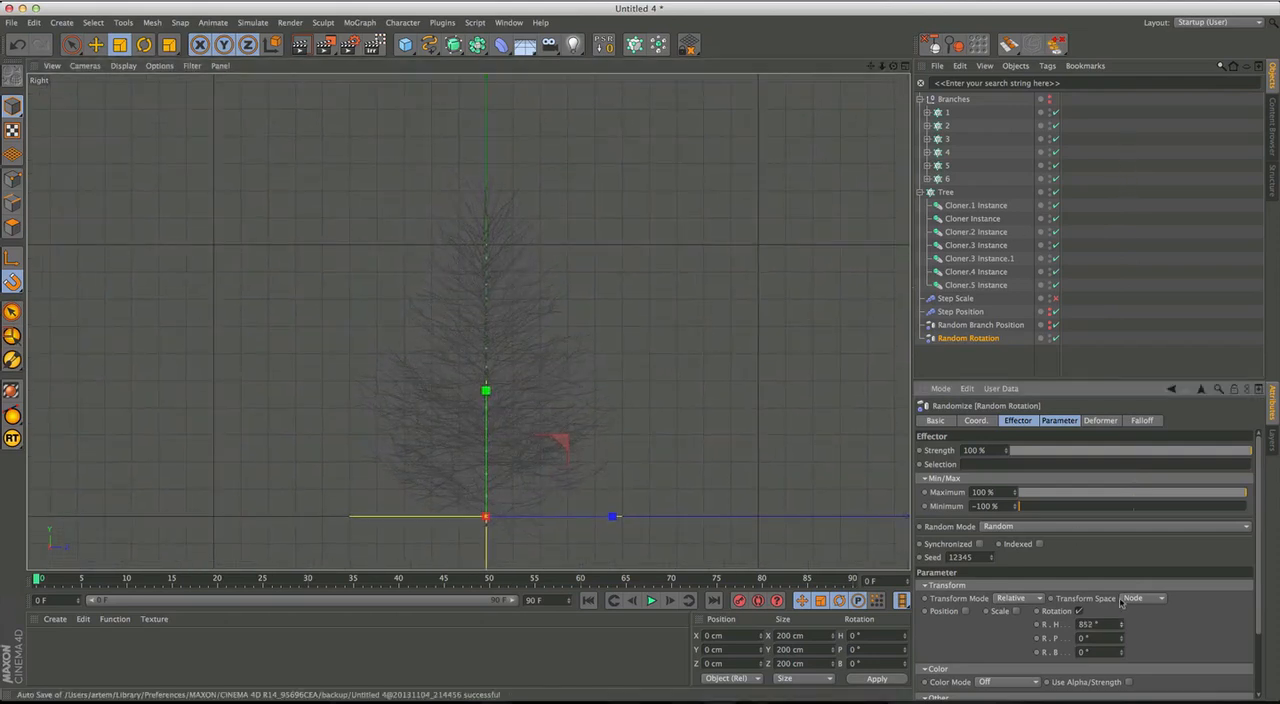
{"action": "left_click_drag", "start_coordinate": [1112, 549], "coordinate": [1096, 485]}
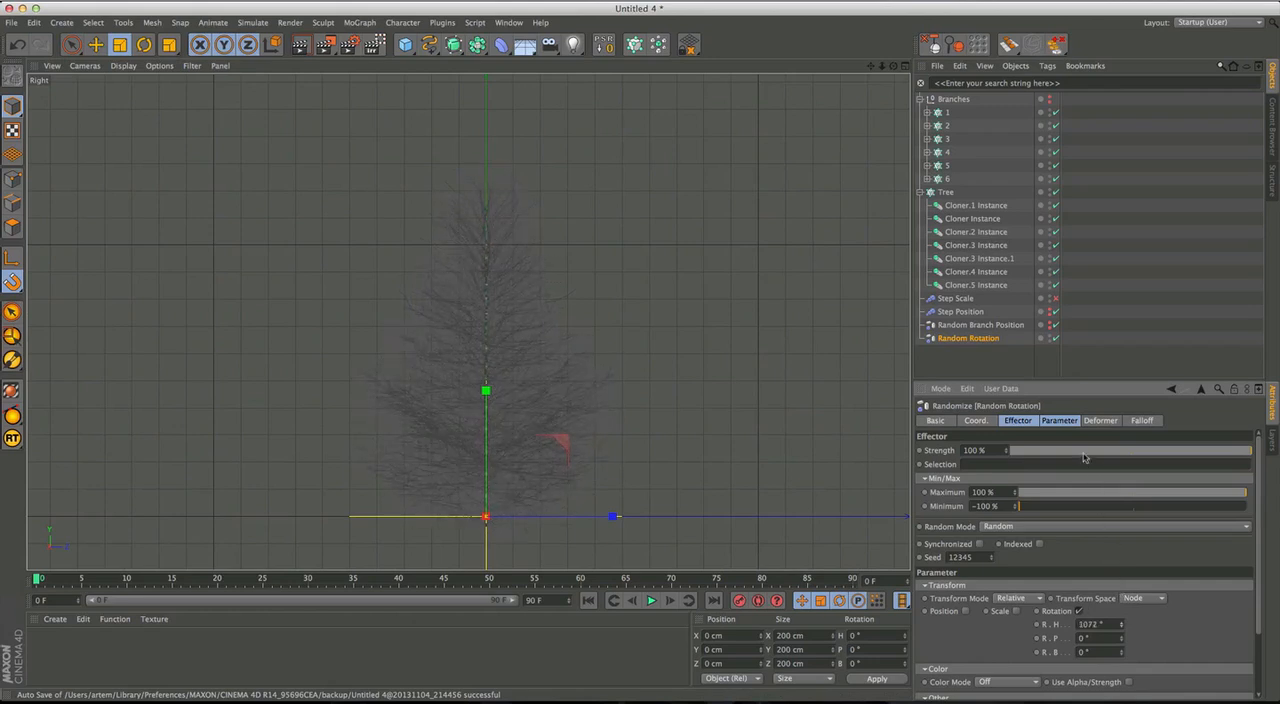
{"action": "left_click_drag", "start_coordinate": [1080, 369], "coordinate": [1079, 200]}
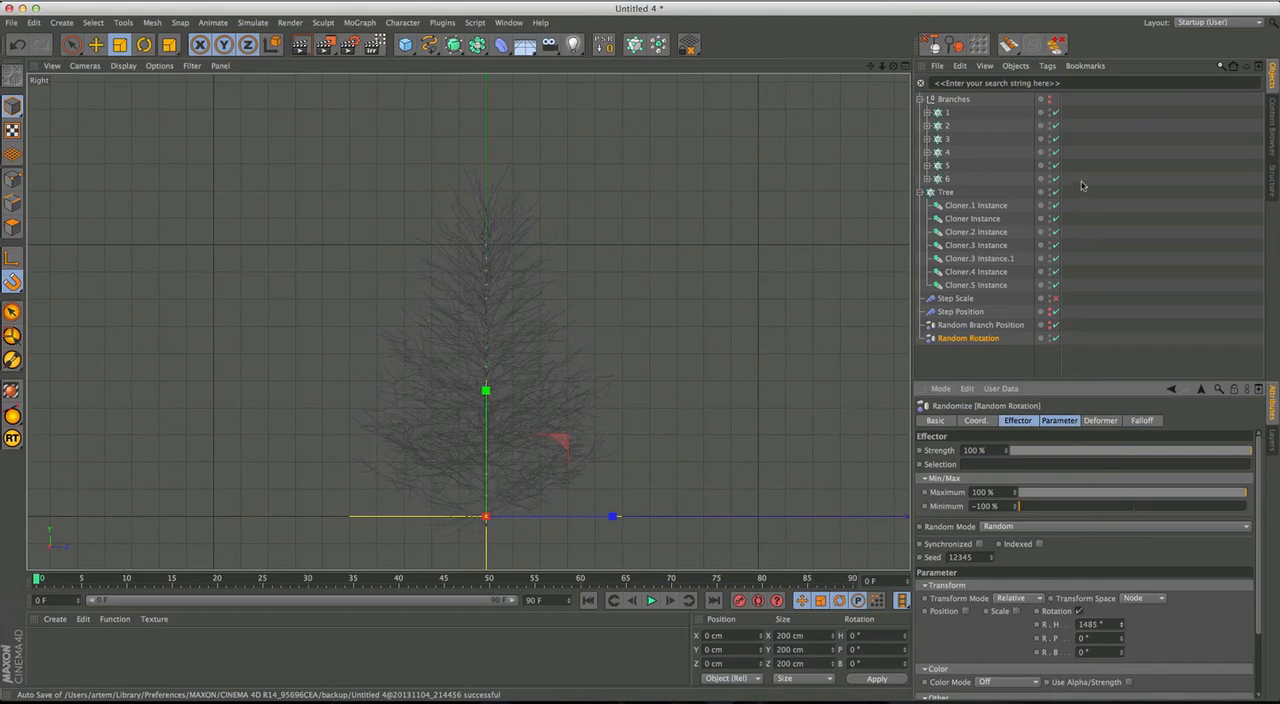
{"action": "left_click_drag", "start_coordinate": [1080, 206], "coordinate": [1074, 214]}
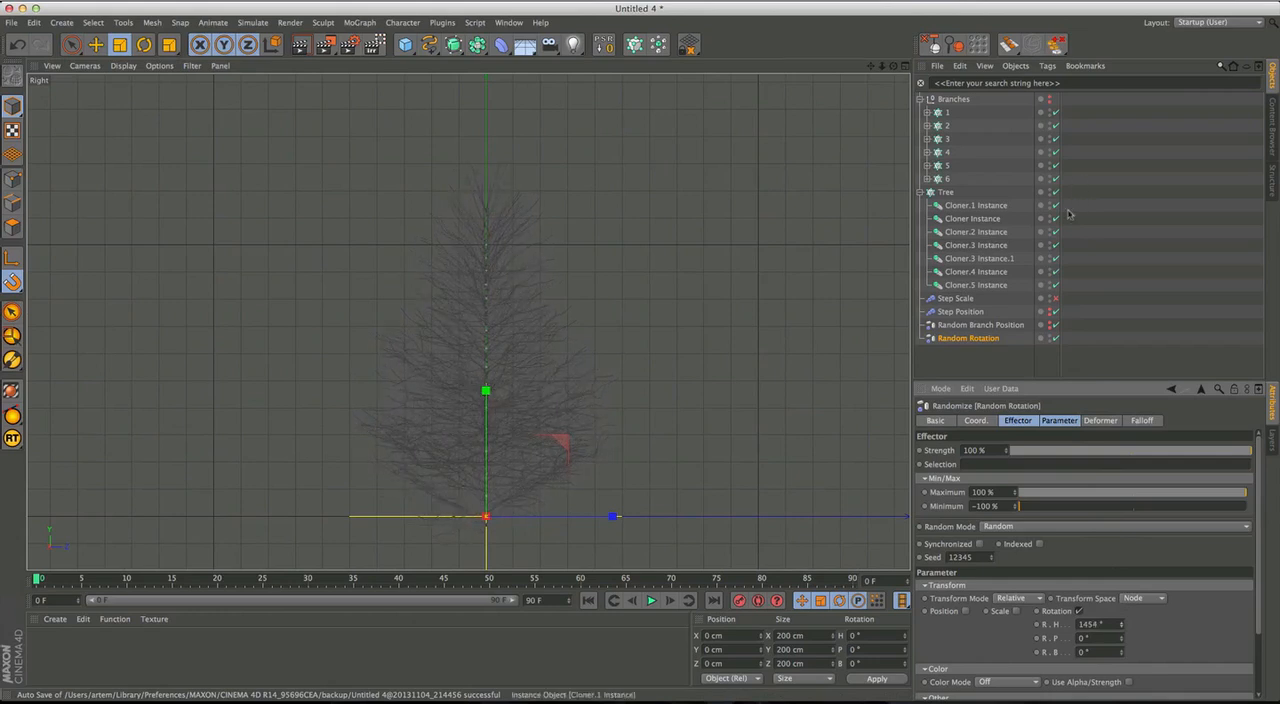
Scale down branch Cloners 6 and 5 in the perspective view to narrow the treetop.
{"action": "middle_click", "coordinate": [548, 422]}
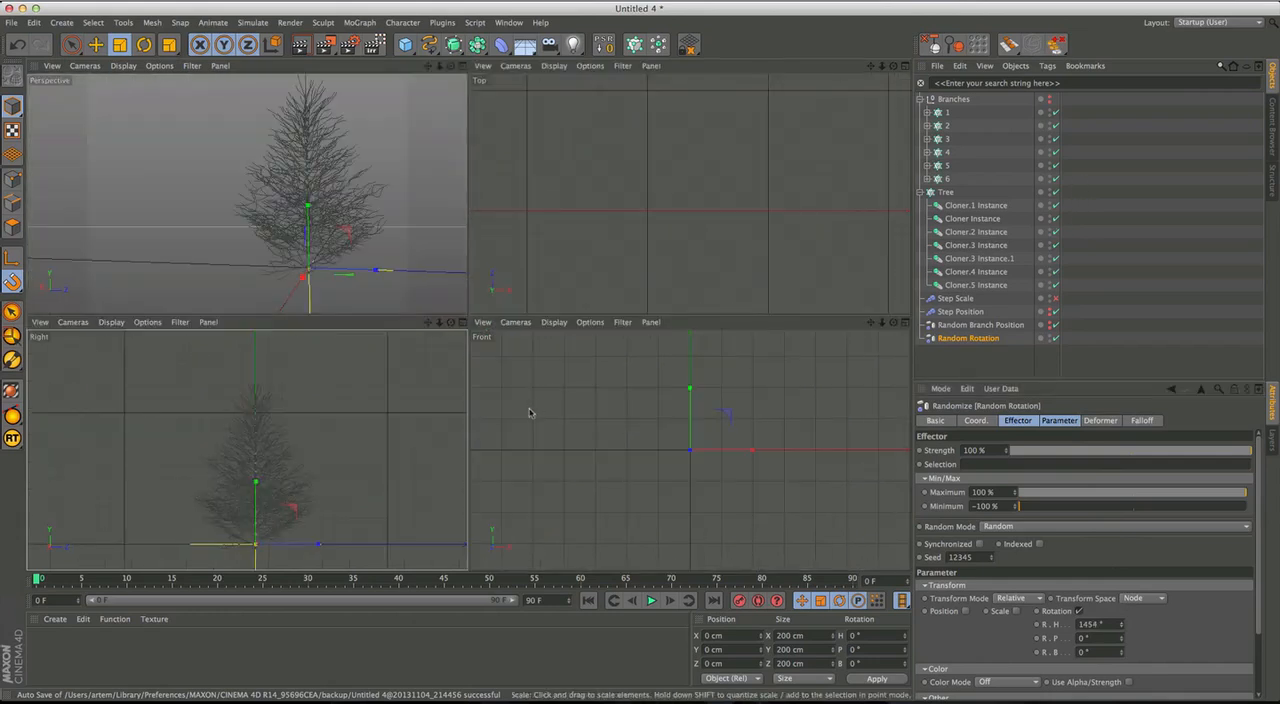
{"action": "middle_click", "coordinate": [381, 242]}
{"action": "mouse_move", "coordinate": [381, 242]}
{"action": "left_mouse_down", "text": "alt"}
{"action": "mouse_move", "coordinate": [466, 320]}
{"action": "mouse_move", "coordinate": [633, 412]}
{"action": "mouse_move", "coordinate": [555, 387]}
{"action": "left_mouse_up", "text": "alt"}
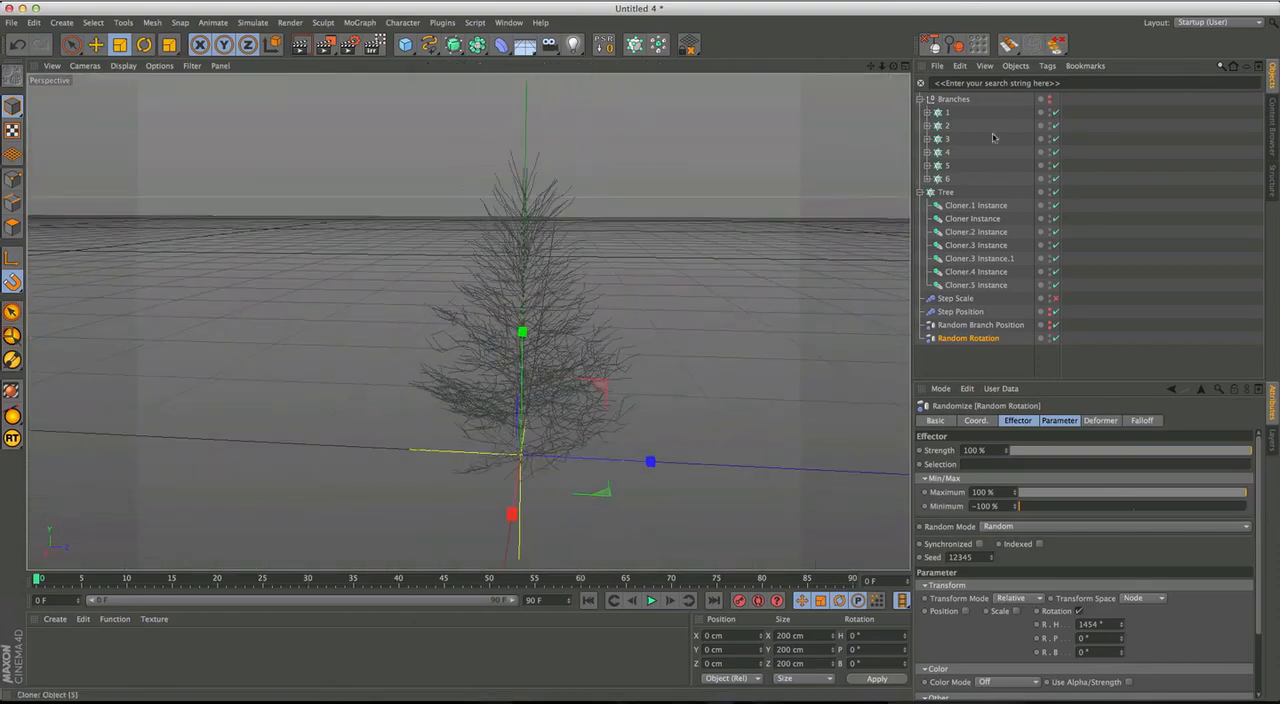
{"action": "left_click", "coordinate": [946, 113]}
{"action": "left_click", "coordinate": [948, 179]}
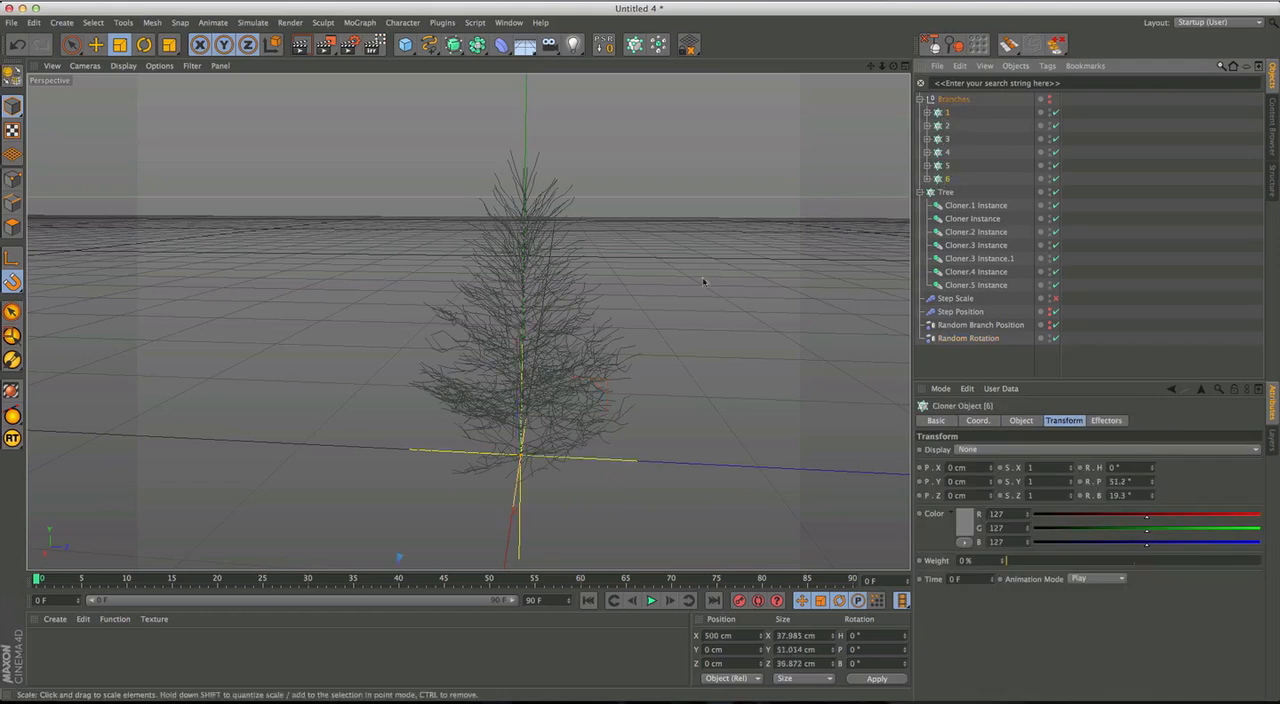
{"action": "key", "text": "t"}
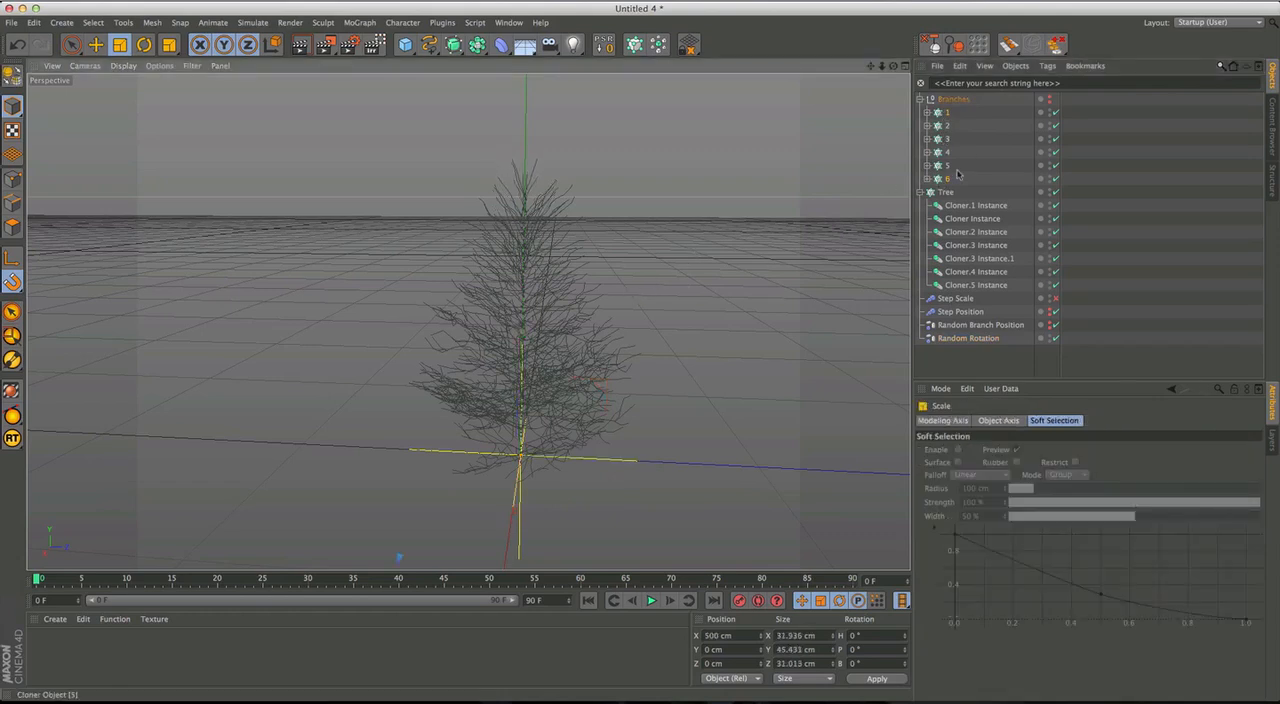
{"action": "left_click", "coordinate": [946, 165]}
{"action": "left_click_drag", "start_coordinate": [741, 279], "coordinate": [679, 330]}
{"action": "left_click_drag", "start_coordinate": [569, 351], "coordinate": [585, 308], "text": "alt"}
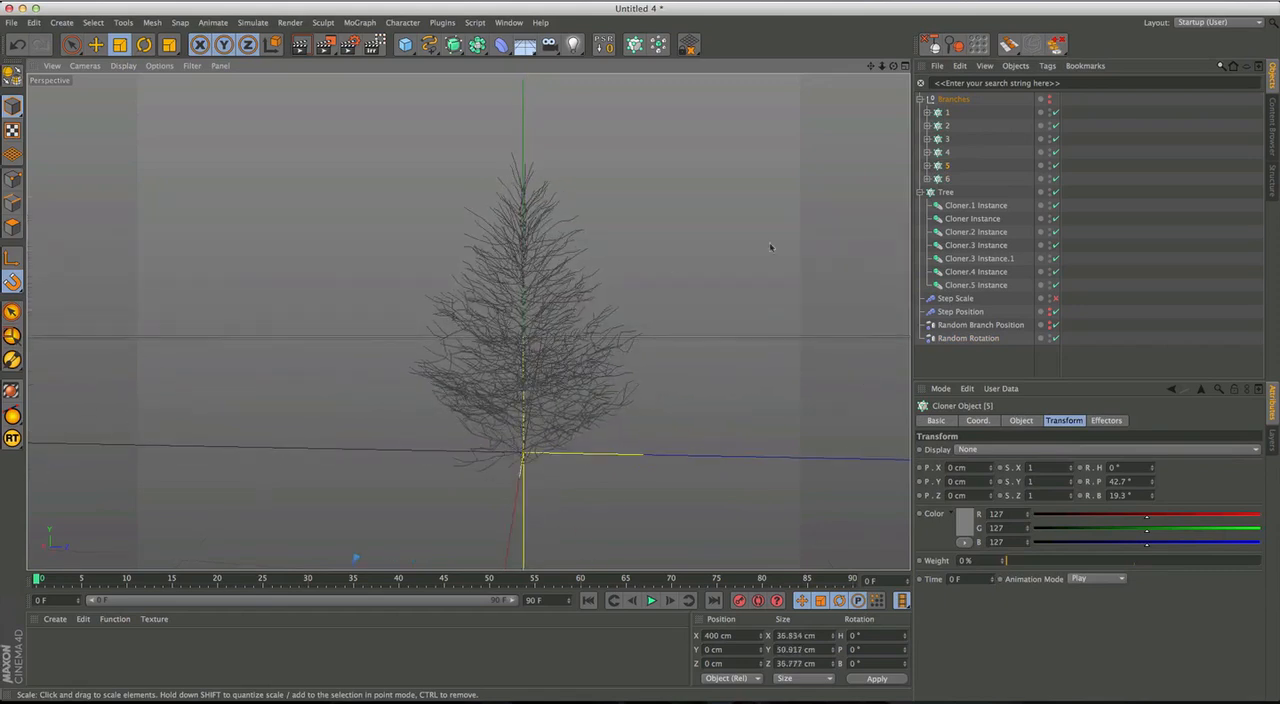
Scale down branch Cloners 4, 3, 2 and 1 to slim the middle and lower parts of the tree.
{"action": "left_click", "coordinate": [947, 152]}
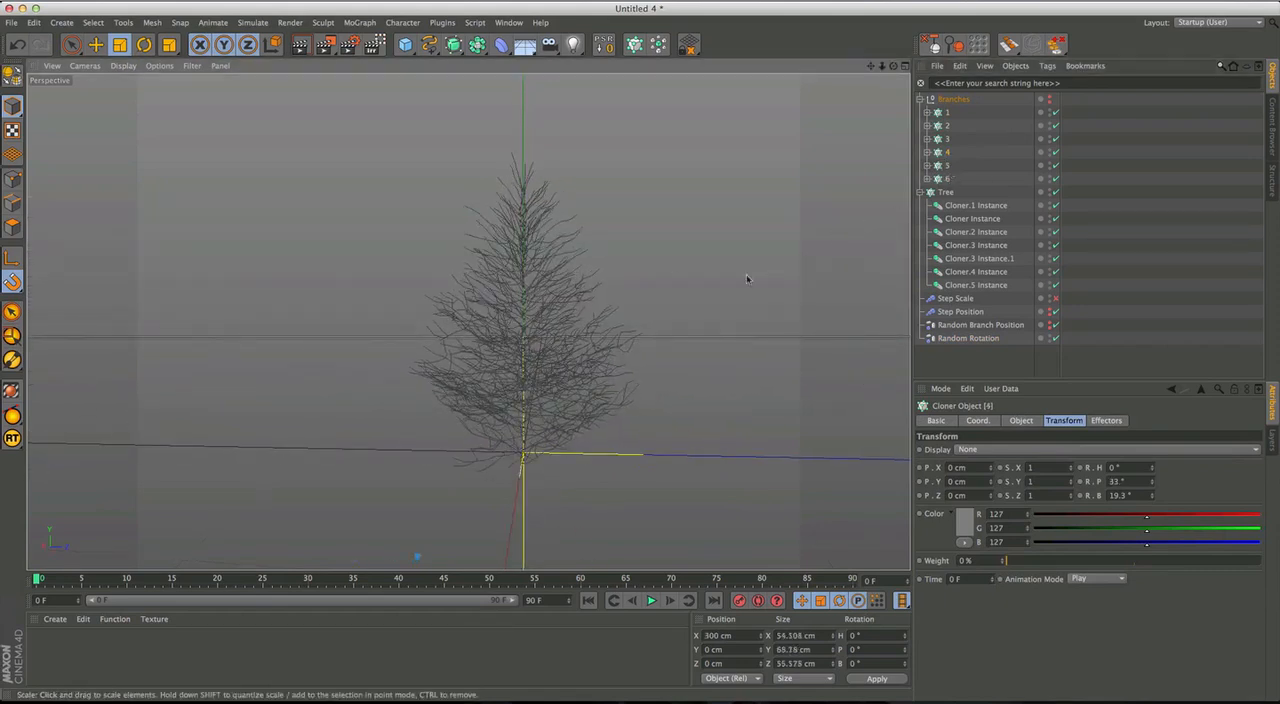
{"action": "left_click_drag", "start_coordinate": [662, 332], "coordinate": [680, 317]}
{"action": "left_click", "coordinate": [947, 138]}
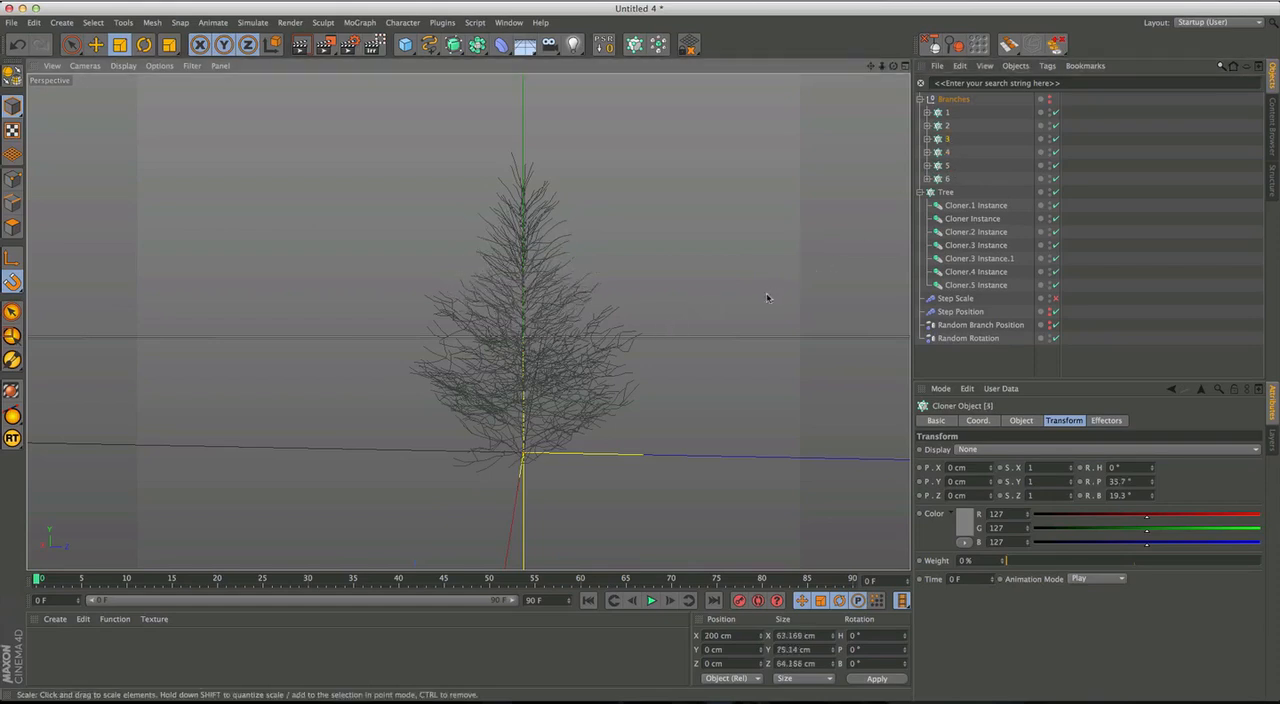
{"action": "left_click", "coordinate": [947, 125]}
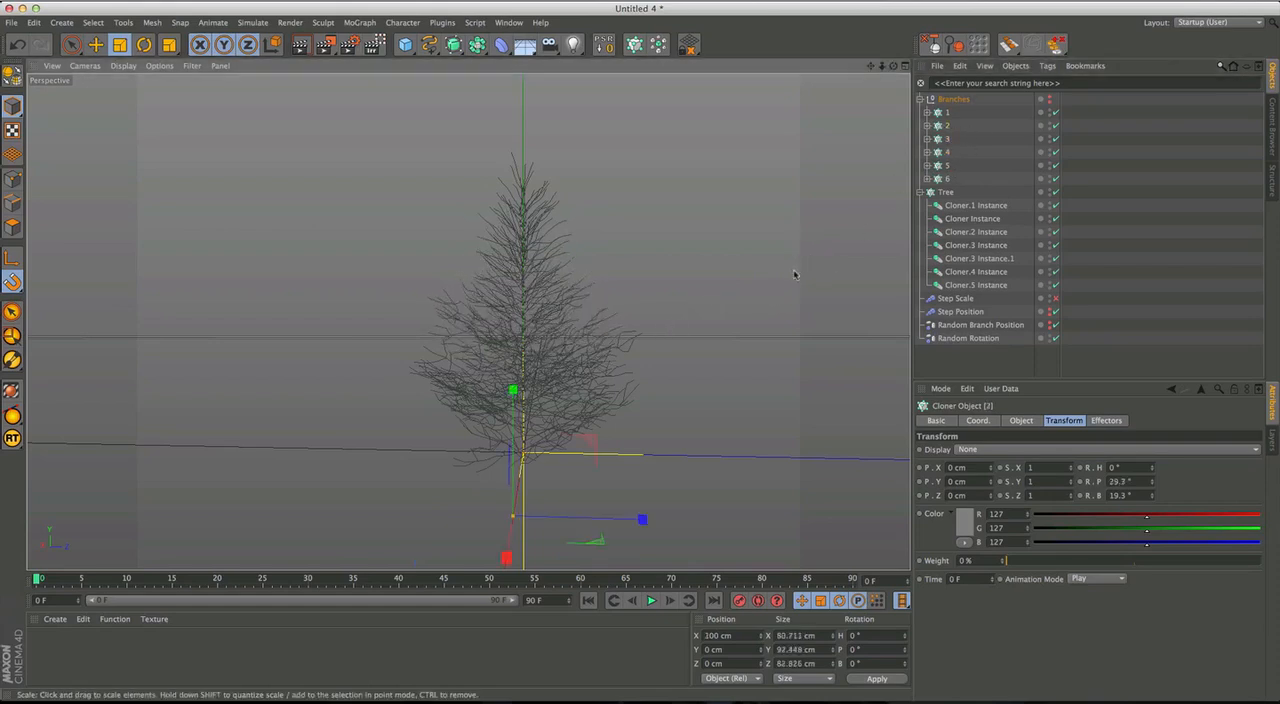
{"action": "left_click", "coordinate": [947, 112]}
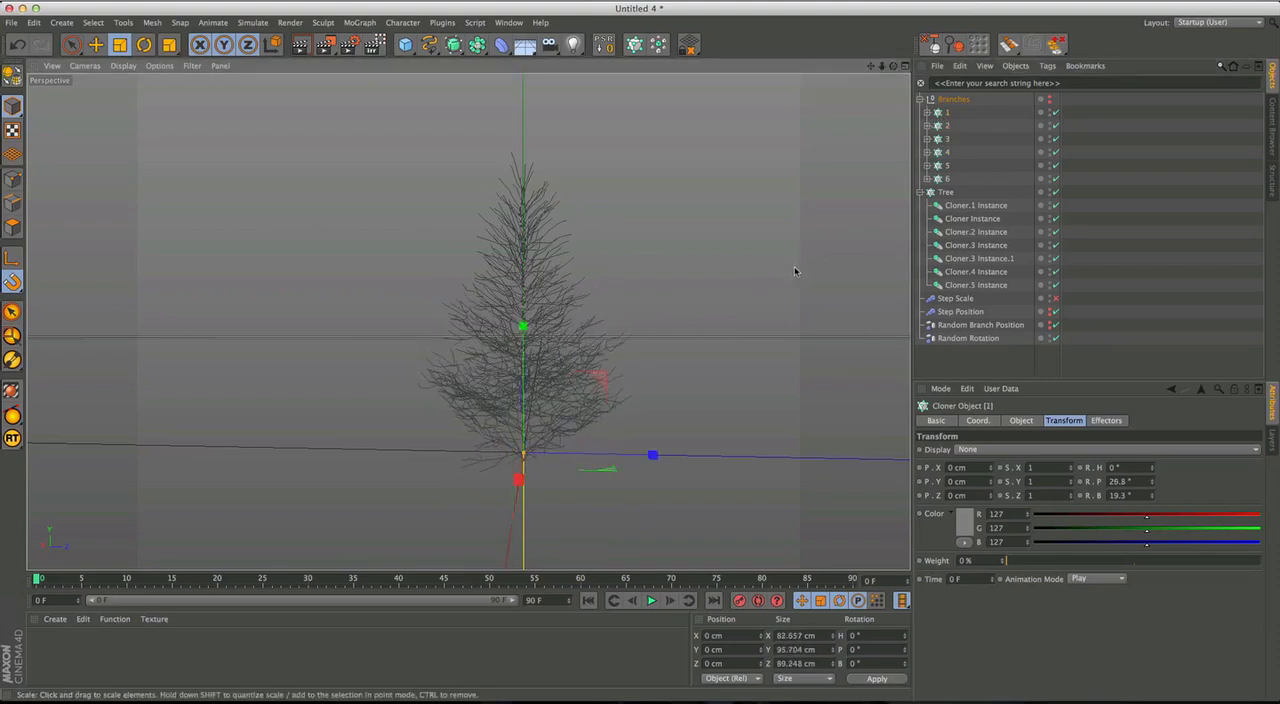
Examine the tree's overall shape from several angles and distances in the perspective view.
{"action": "left_click_drag", "start_coordinate": [626, 385], "coordinate": [668, 279], "text": "alt"}
{"action": "scroll", "coordinate": [668, 279], "scroll_direction": "down", "scroll_amount": 5}
{"action": "middle_click_drag", "start_coordinate": [667, 276], "coordinate": [613, 440], "text": "alt"}
{"action": "left_click_drag", "start_coordinate": [613, 440], "coordinate": [582, 405], "text": "alt"}
{"action": "middle_click_drag", "start_coordinate": [474, 355], "coordinate": [426, 297], "text": "alt"}
{"action": "left_click_drag", "start_coordinate": [540, 295], "coordinate": [542, 412], "text": "alt"}
{"action": "middle_click_drag", "start_coordinate": [540, 415], "coordinate": [536, 374], "text": "alt"}
{"action": "left_click_drag", "start_coordinate": [536, 373], "coordinate": [568, 372], "text": "alt"}
{"action": "scroll", "coordinate": [588, 369], "scroll_direction": "down", "scroll_amount": 3}
{"action": "middle_click_drag", "start_coordinate": [590, 367], "coordinate": [560, 332], "text": "alt"}
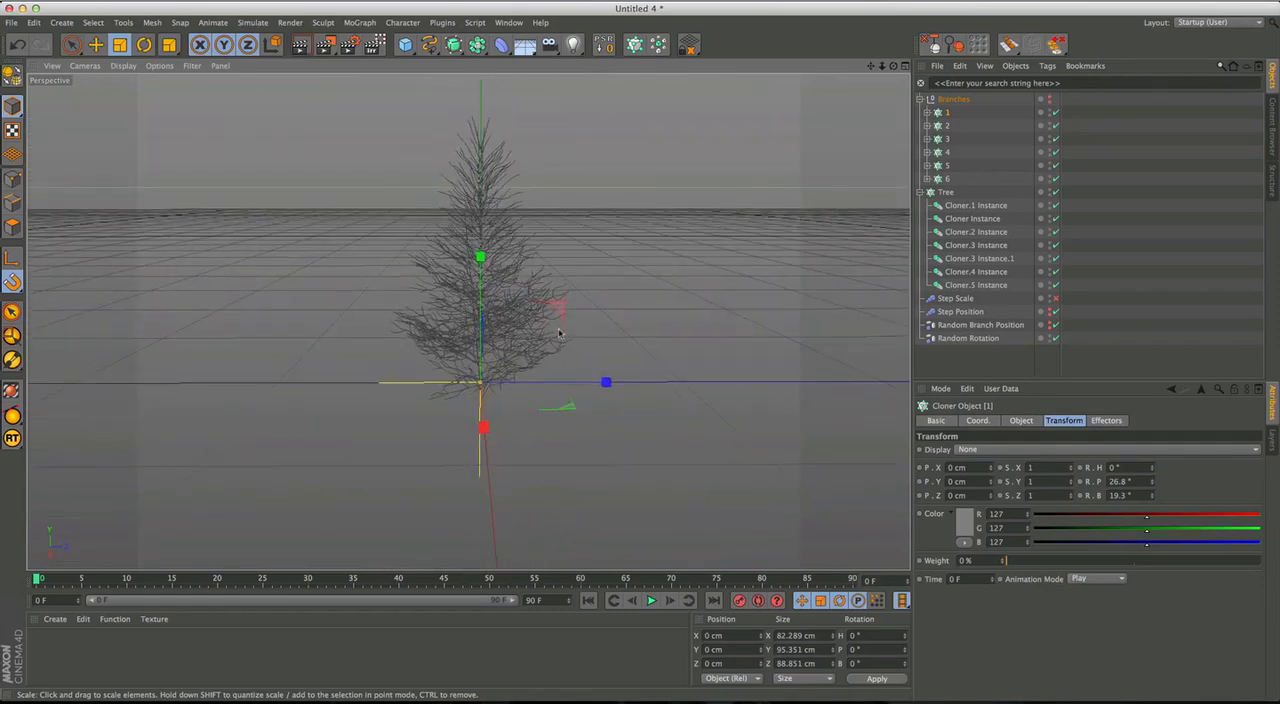
Add a Camera at the top level above the collapsed Branches and Tree groups and look through it.
{"action": "left_click", "coordinate": [555, 45]}
{"action": "middle_click", "coordinate": [630, 301]}
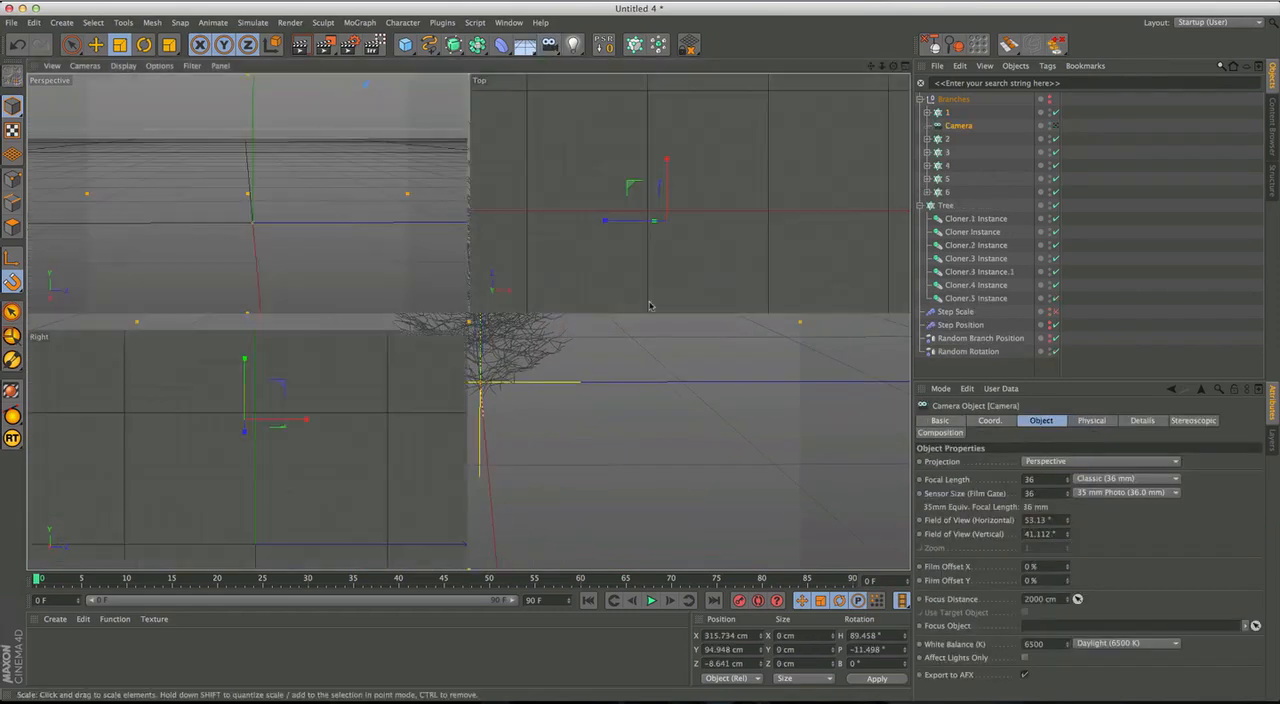
{"action": "left_click_drag", "start_coordinate": [958, 125], "coordinate": [933, 108]}
{"action": "left_click", "coordinate": [919, 112]}
{"action": "left_click", "coordinate": [919, 125]}
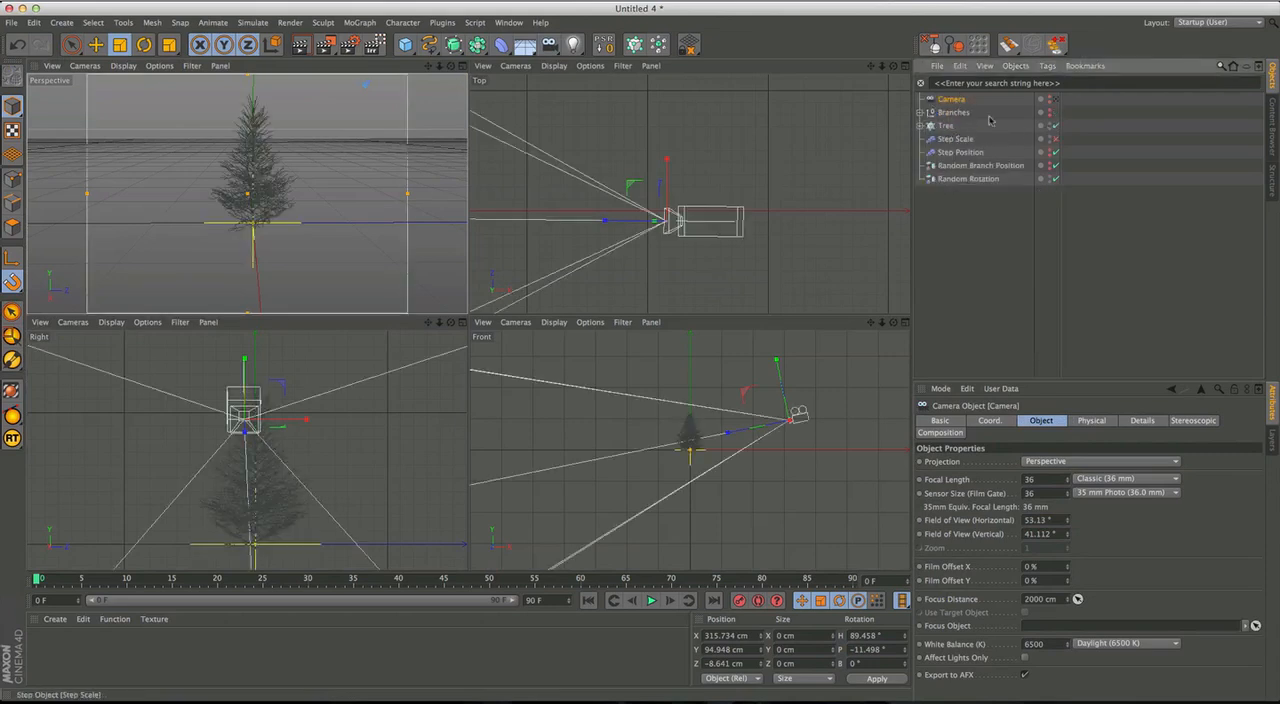
{"action": "left_click", "coordinate": [1056, 99]}
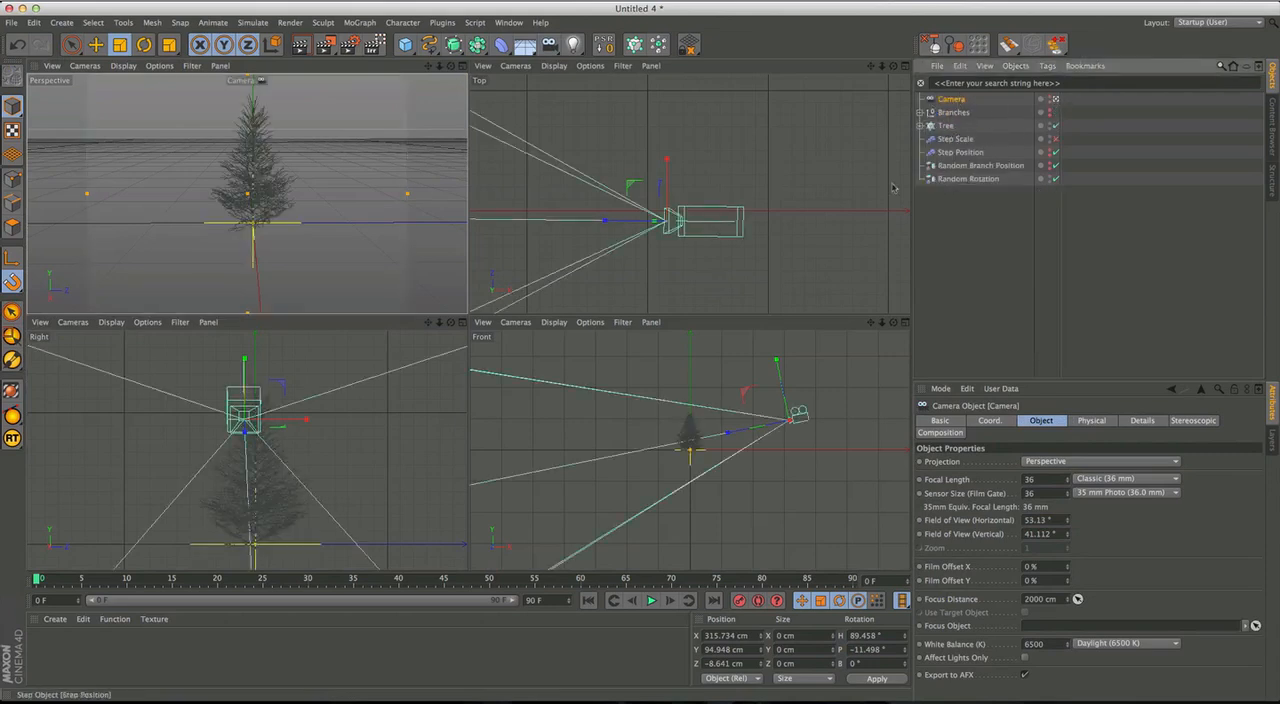
Reset the Camera's position and rotation to zero and move it back along Z to about -425 cm.
{"action": "left_click", "coordinate": [604, 44]}
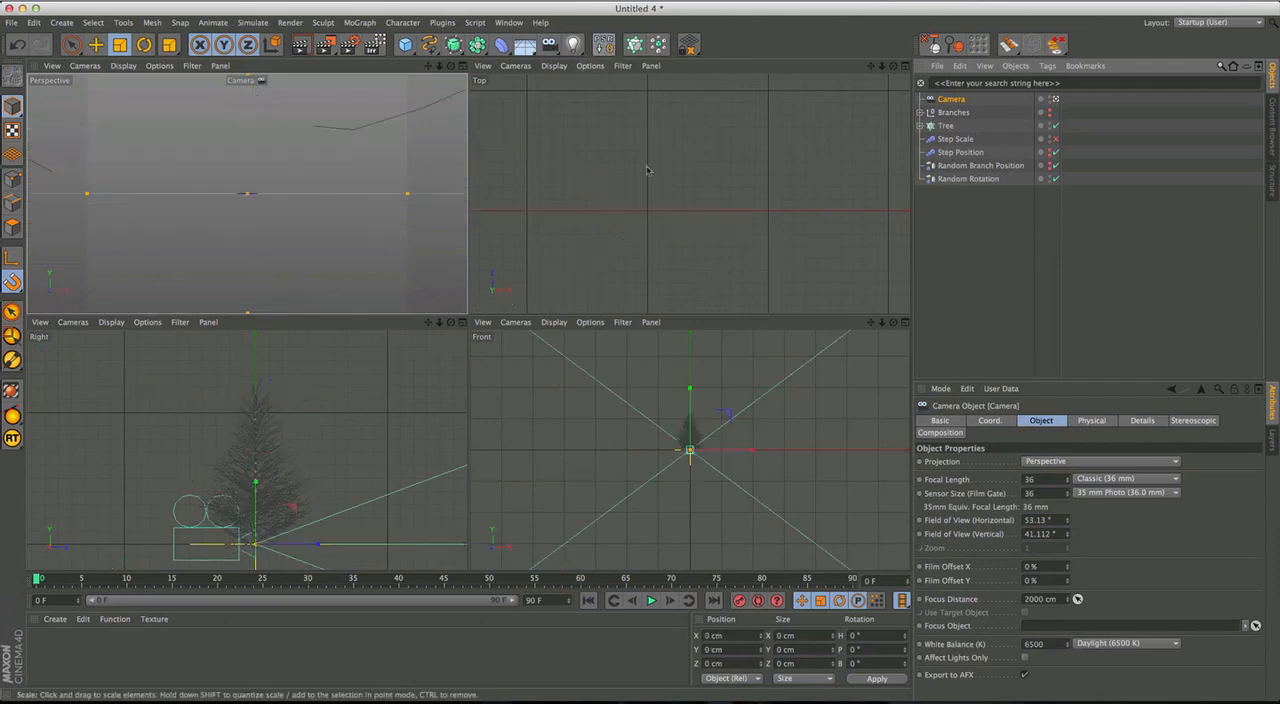
{"action": "right_click_drag", "start_coordinate": [643, 278], "coordinate": [656, 272], "text": "alt"}
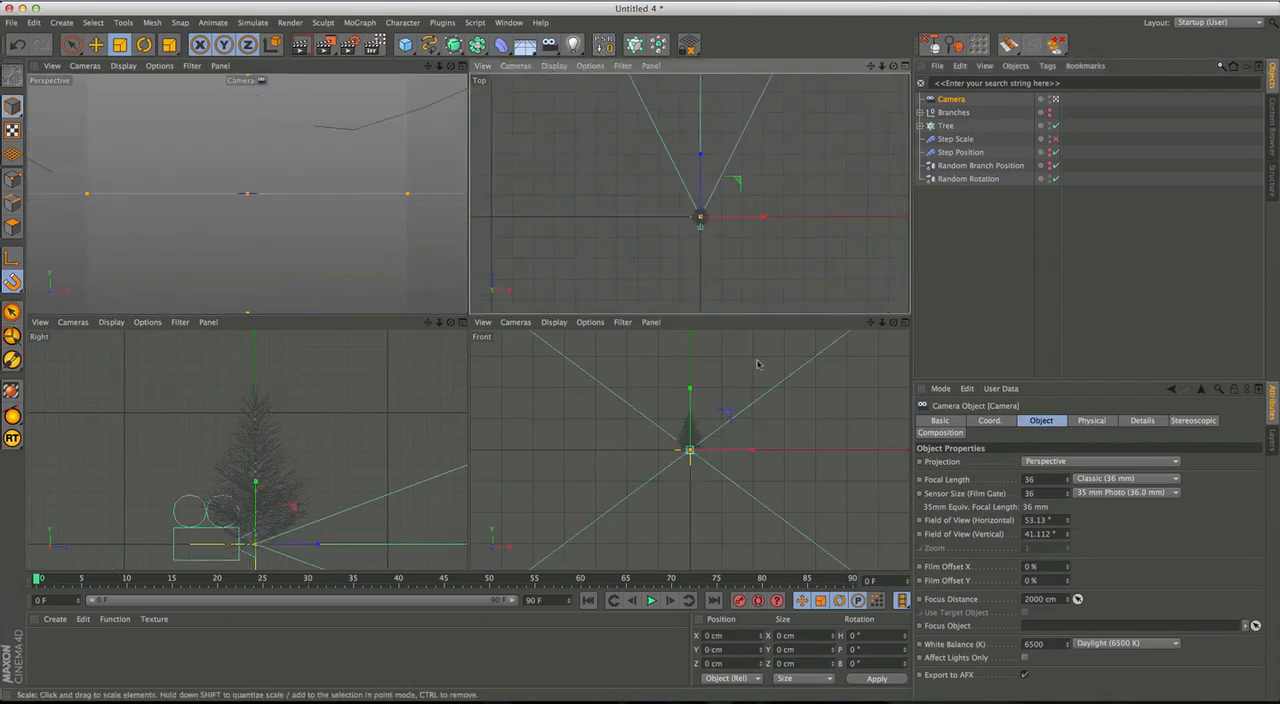
{"action": "right_click_drag", "start_coordinate": [727, 230], "coordinate": [733, 236], "text": "alt"}
{"action": "key", "text": "e"}
{"action": "left_click_drag", "start_coordinate": [743, 146], "coordinate": [751, 190]}
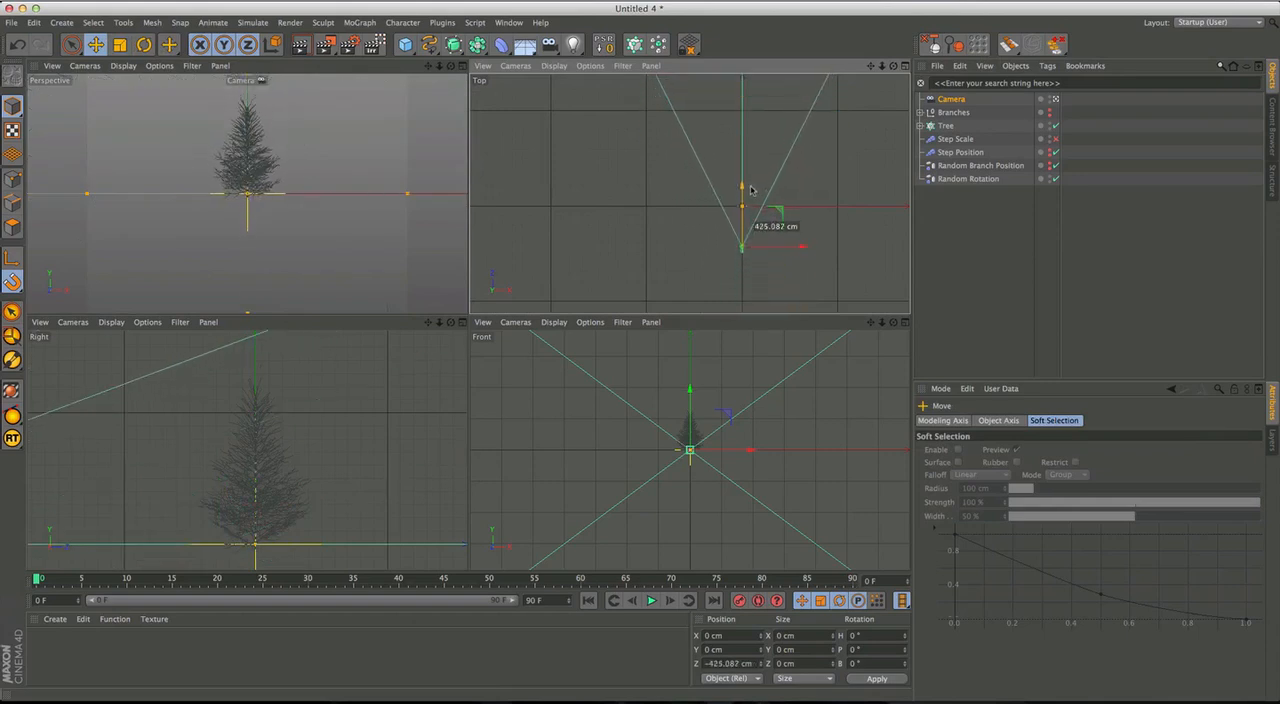
Raise the Camera to about Y 86 cm and tilt it down by about 4°.
{"action": "right_click_drag", "start_coordinate": [322, 446], "coordinate": [235, 463], "text": "alt"}
{"action": "left_click_drag", "start_coordinate": [154, 458], "coordinate": [156, 425]}
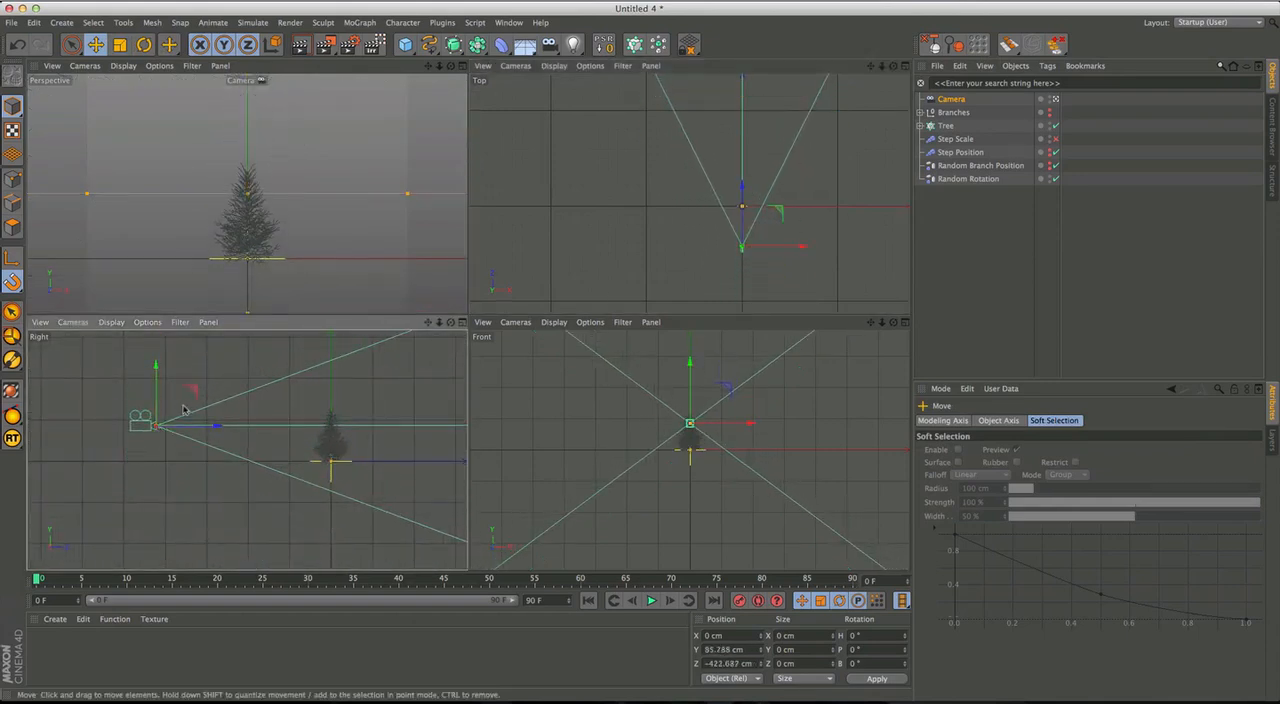
{"action": "key", "text": "r"}
{"action": "left_click_drag", "start_coordinate": [265, 362], "coordinate": [271, 363]}
Narrow the Camera's field of view to about 27° and reposition it at about Y 104 cm, Z -534 cm to frame the tree.
{"action": "key", "text": "e"}
{"action": "left_click_drag", "start_coordinate": [210, 432], "coordinate": [285, 435]}
{"action": "left_click_drag", "start_coordinate": [408, 196], "coordinate": [354, 206]}
{"action": "left_click_drag", "start_coordinate": [280, 435], "coordinate": [188, 432]}
{"action": "left_click_drag", "start_coordinate": [408, 197], "coordinate": [399, 196]}
{"action": "left_click_drag", "start_coordinate": [144, 370], "coordinate": [143, 362]}
{"action": "left_click_drag", "start_coordinate": [200, 427], "coordinate": [160, 423]}
{"action": "middle_click", "coordinate": [404, 288]}
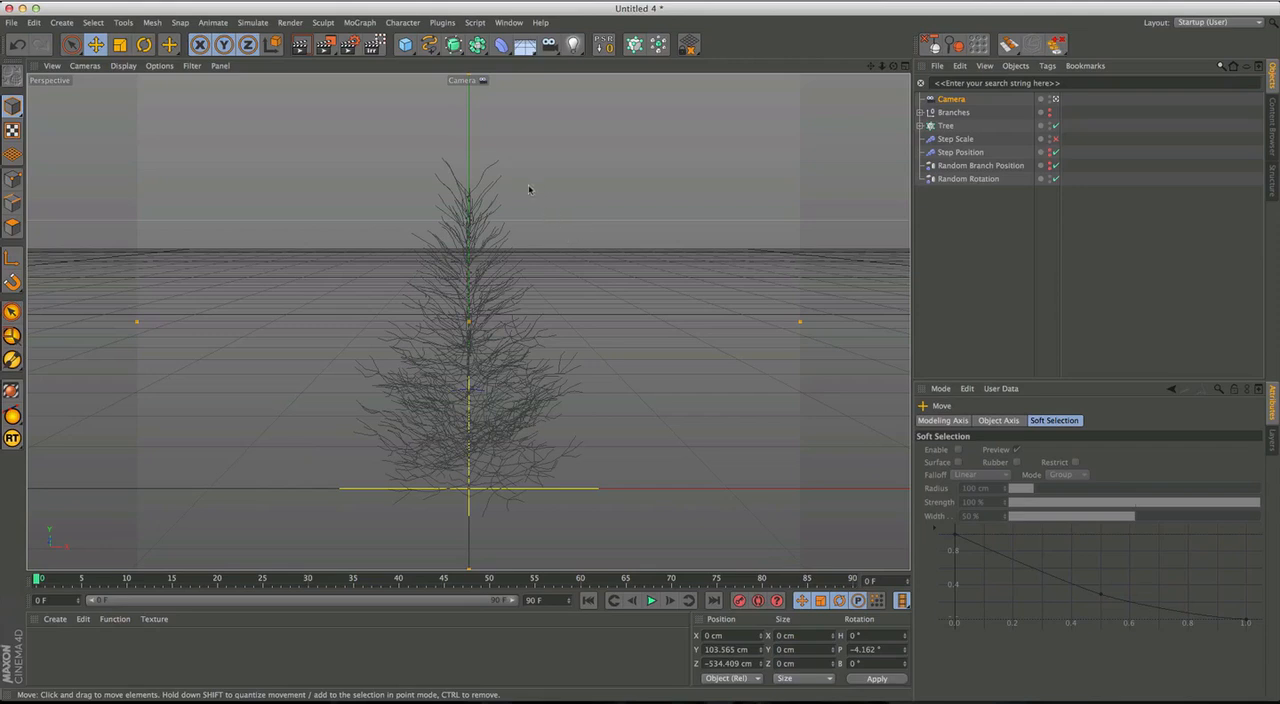
{"action": "middle_click", "coordinate": [450, 205]}
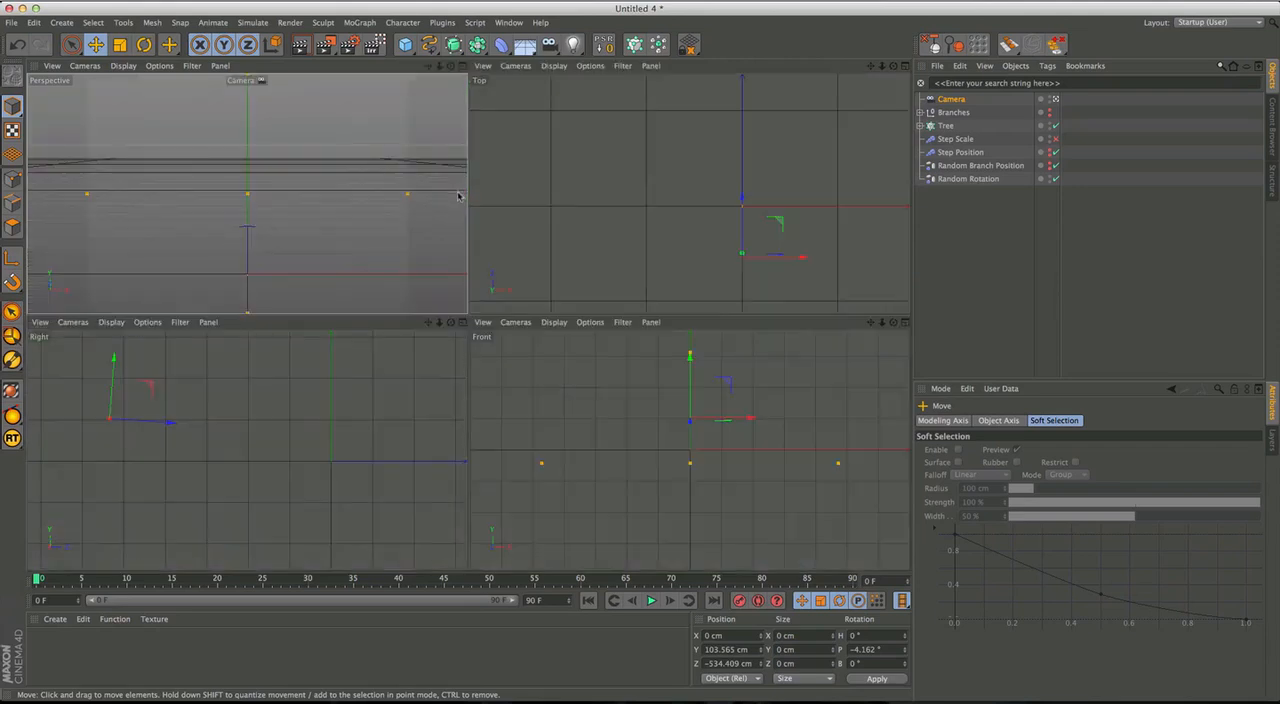
Draw a slanted two-point Linear spline beside the tree in the Right view.
{"action": "middle_click_drag", "start_coordinate": [733, 373], "coordinate": [727, 421], "text": "alt"}
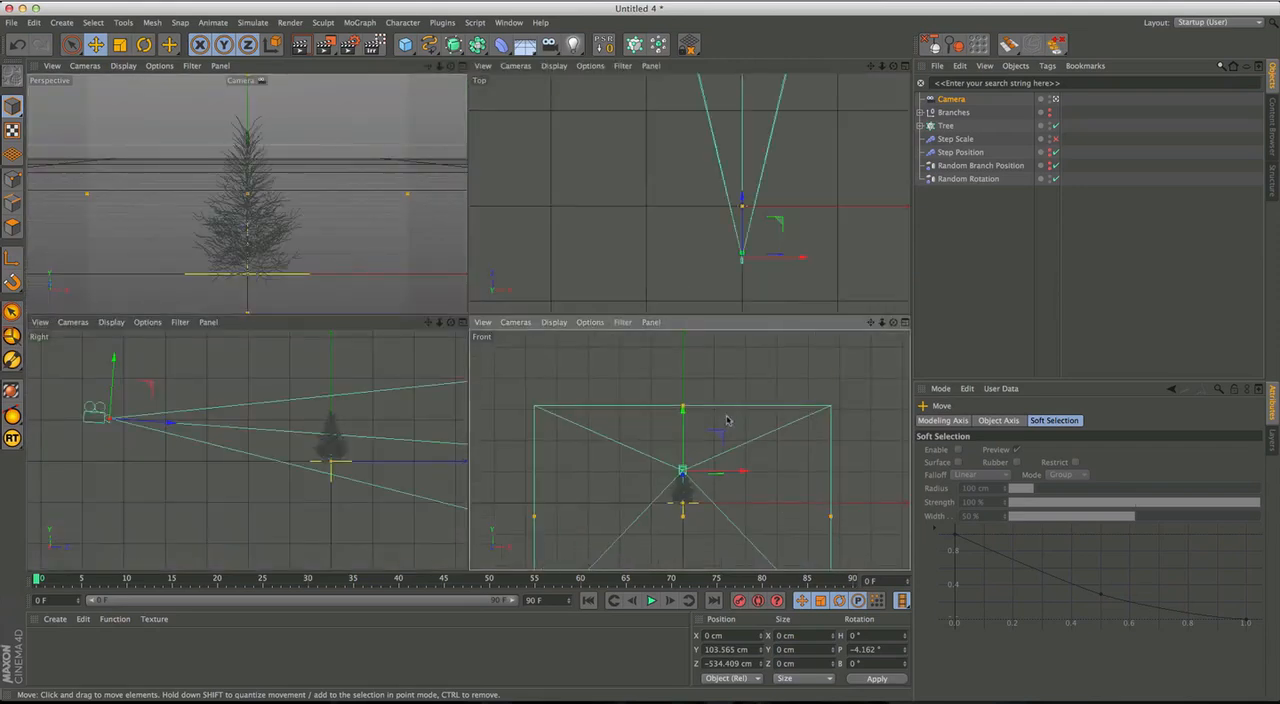
{"action": "middle_click", "coordinate": [386, 454]}
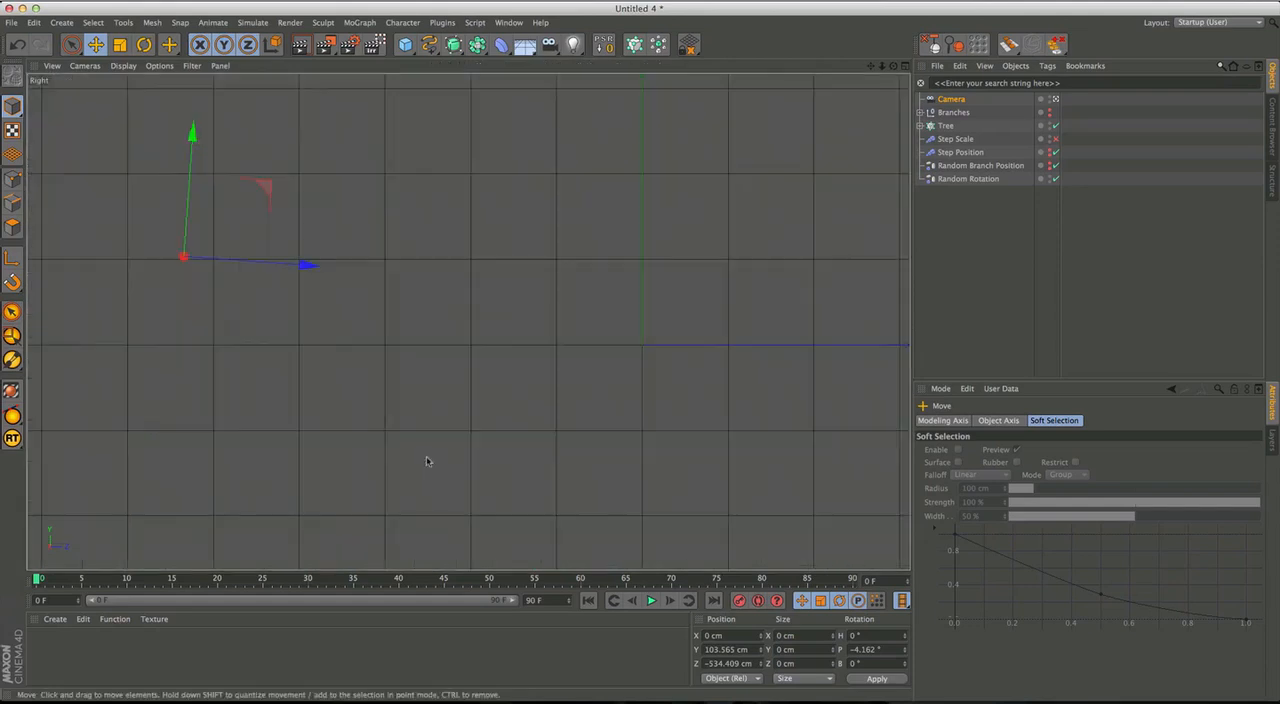
{"action": "left_click", "coordinate": [429, 44]}
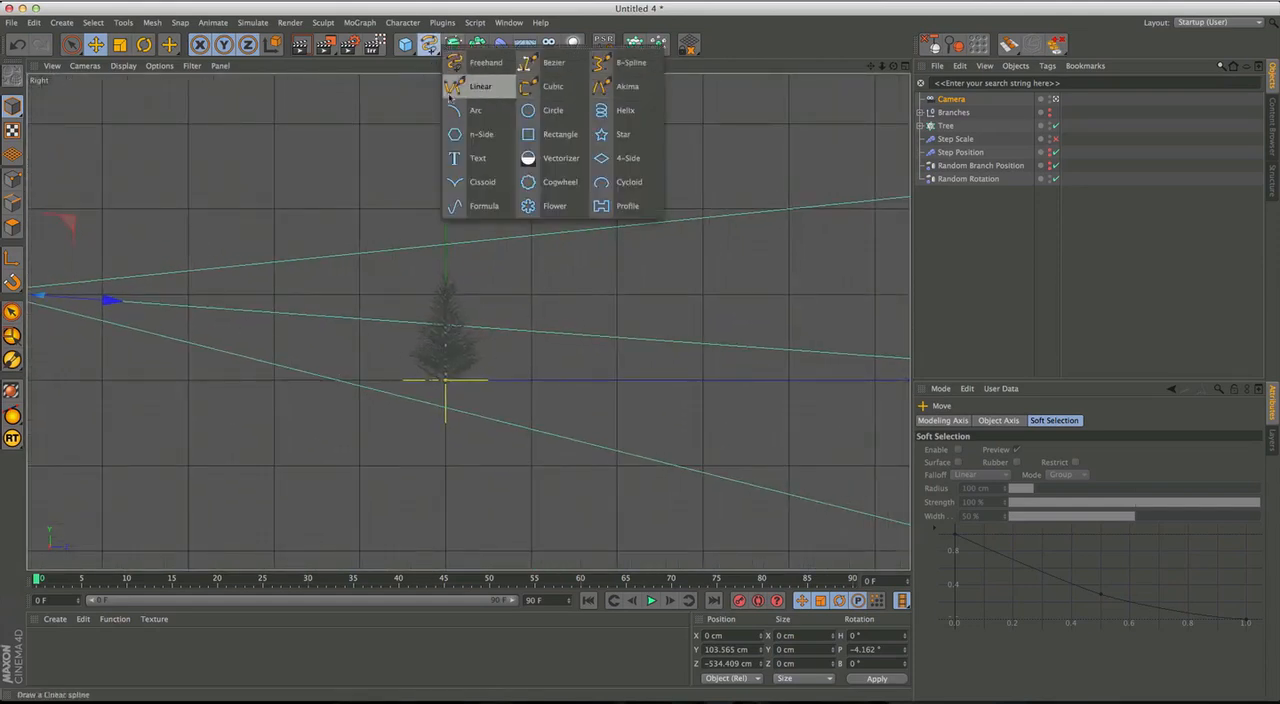
{"action": "left_click", "coordinate": [470, 88]}
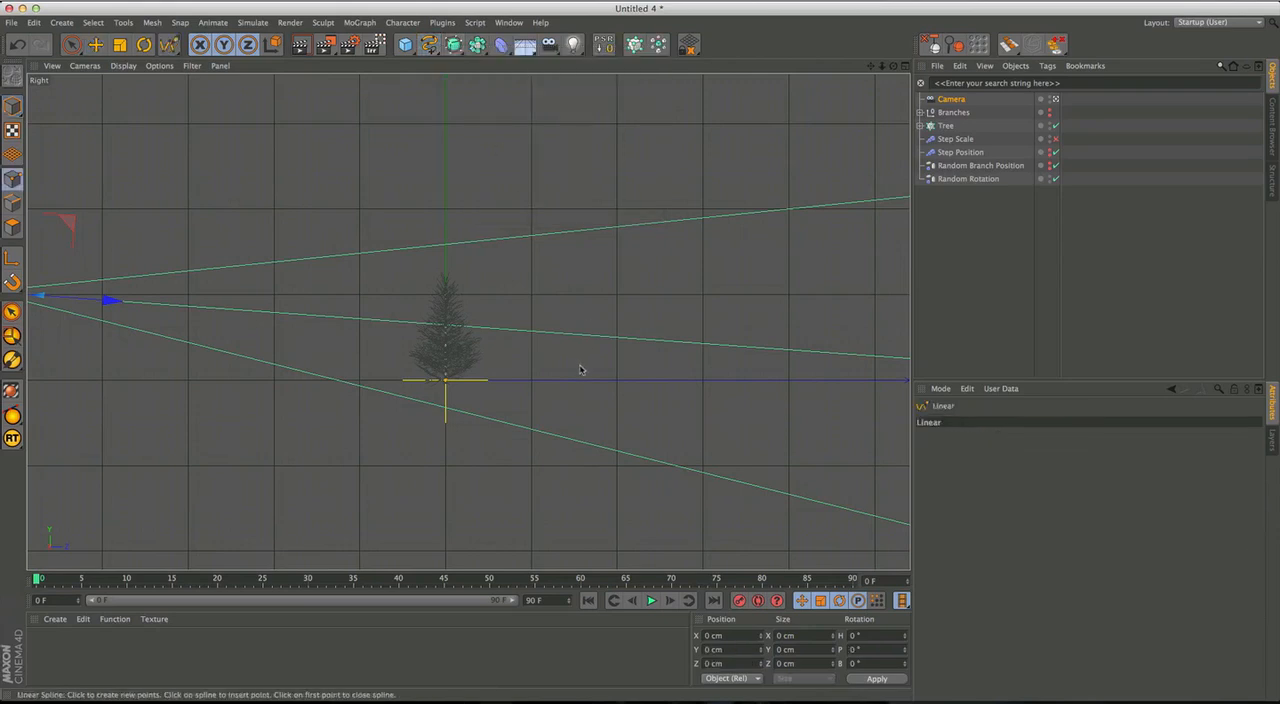
{"action": "left_click", "coordinate": [581, 364]}
{"action": "key", "text": "space"}
{"action": "key", "text": "super+a"}
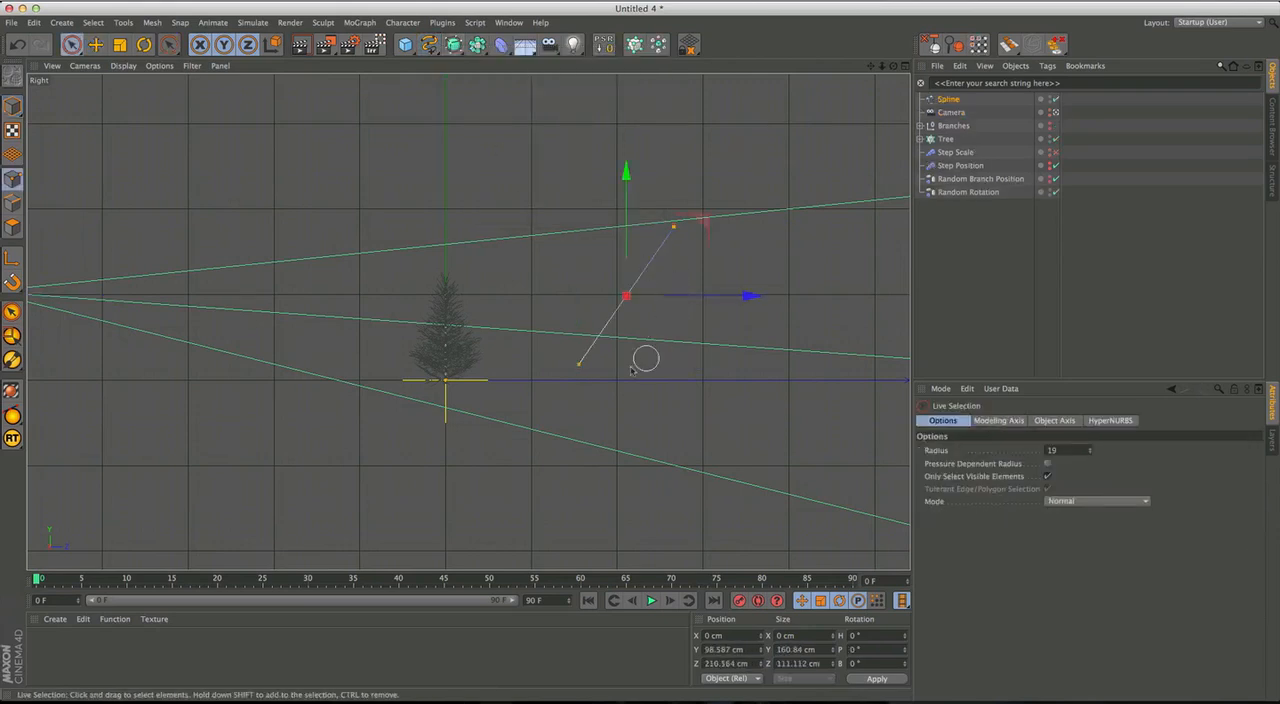
Enable snapping with Workplane Snap and Grid Point Snap.
{"action": "right_click", "coordinate": [591, 275]}
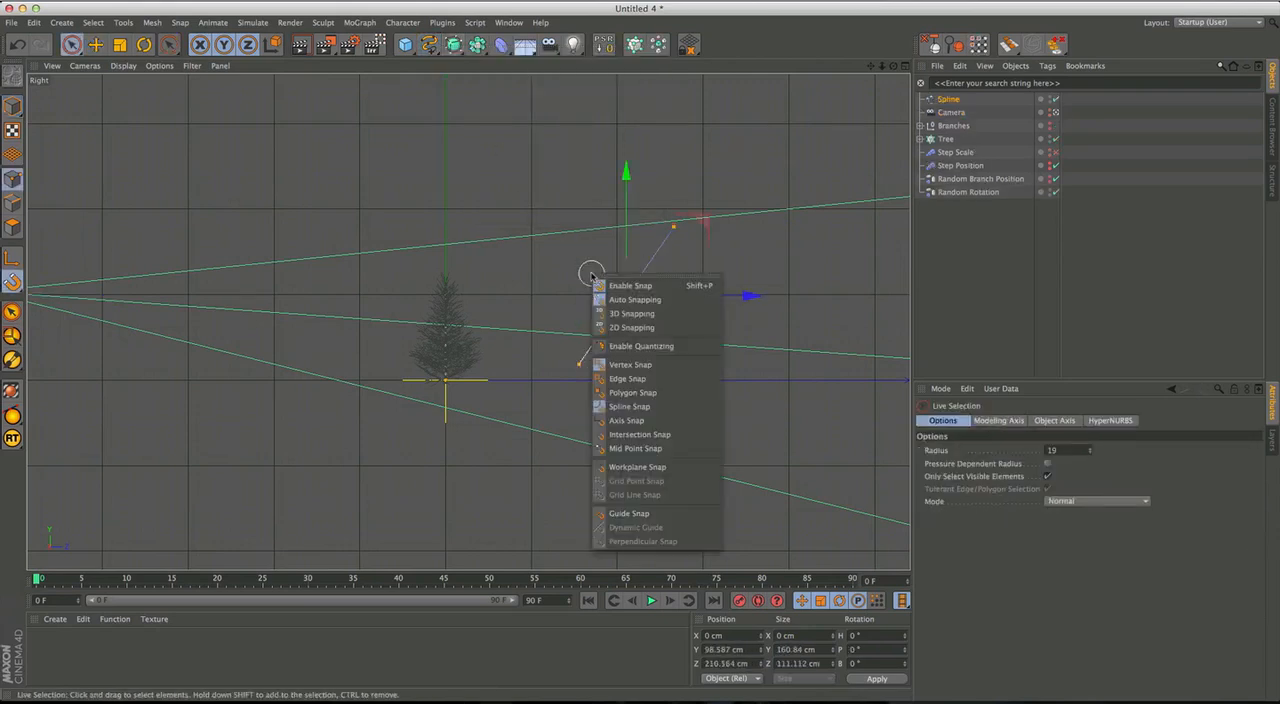
{"action": "left_click", "coordinate": [660, 476]}
{"action": "key", "text": "p"}
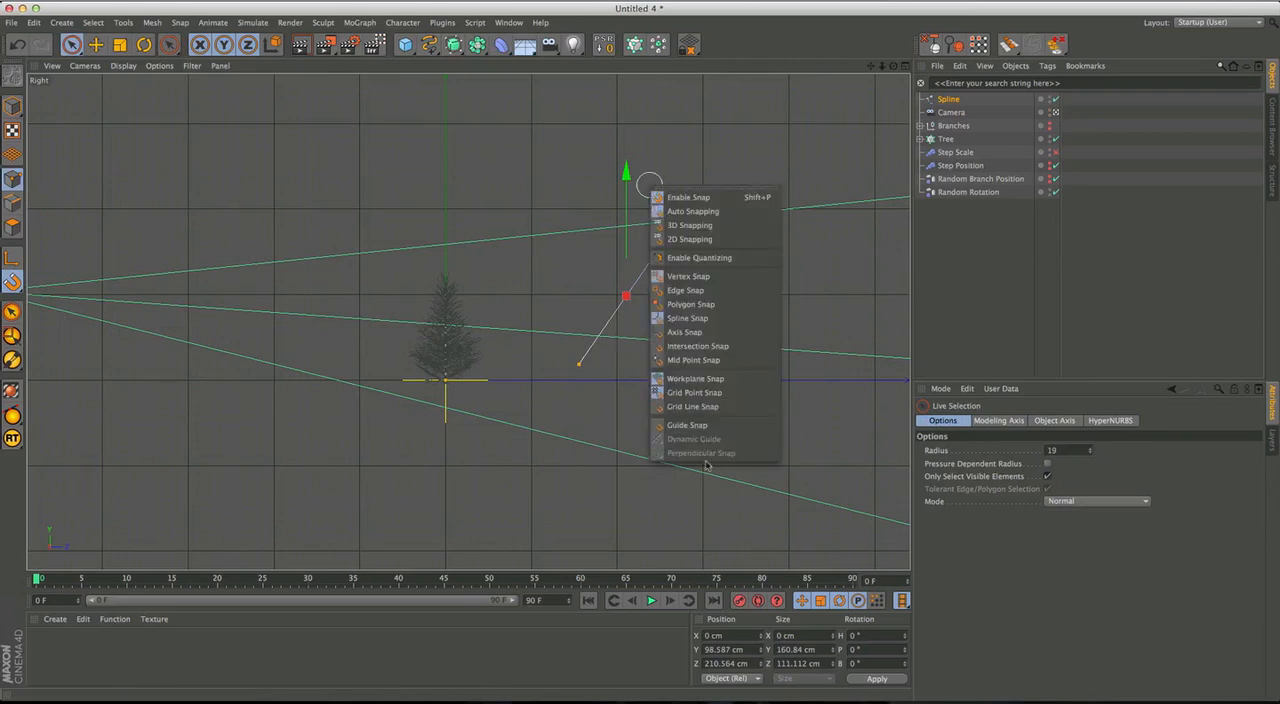
Snap both spline points onto the tree's vertical axis, with the upper point at Y 200 cm.
{"action": "left_click", "coordinate": [586, 367]}
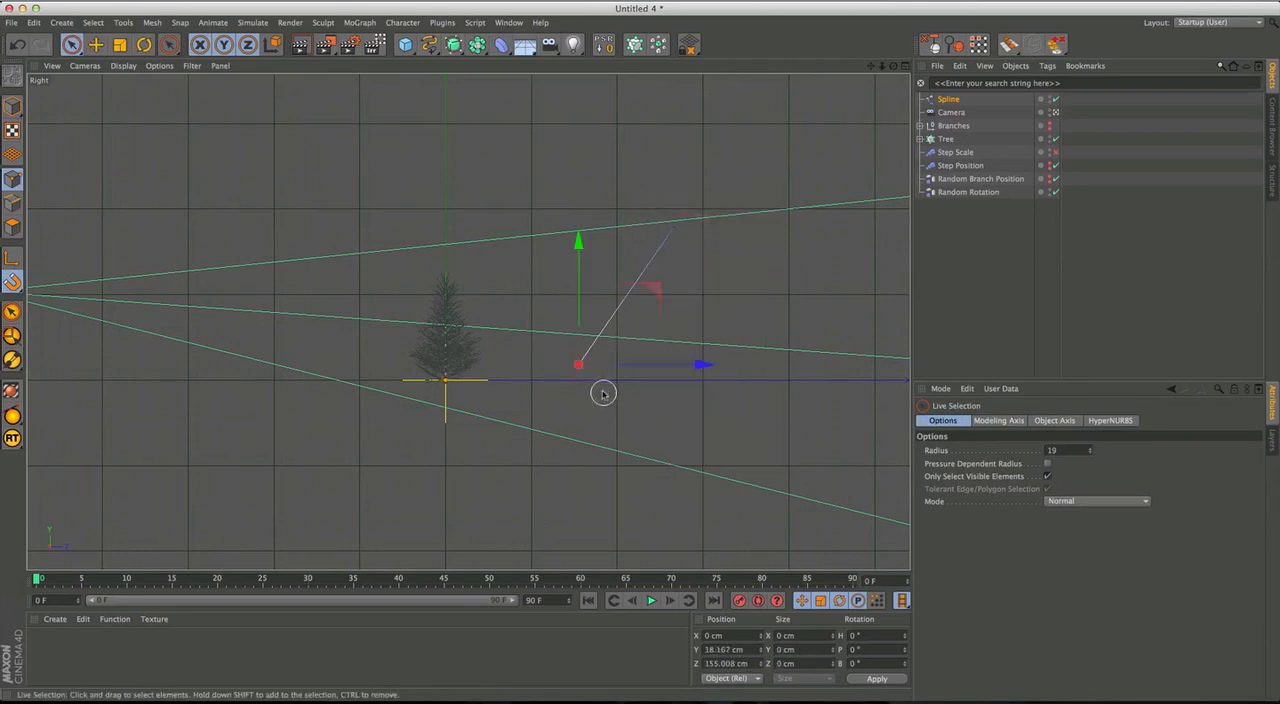
{"action": "key", "text": "e"}
{"action": "left_click_drag", "start_coordinate": [652, 294], "coordinate": [520, 393]}
{"action": "left_click", "coordinate": [674, 227]}
{"action": "left_click_drag", "start_coordinate": [714, 262], "coordinate": [511, 218]}
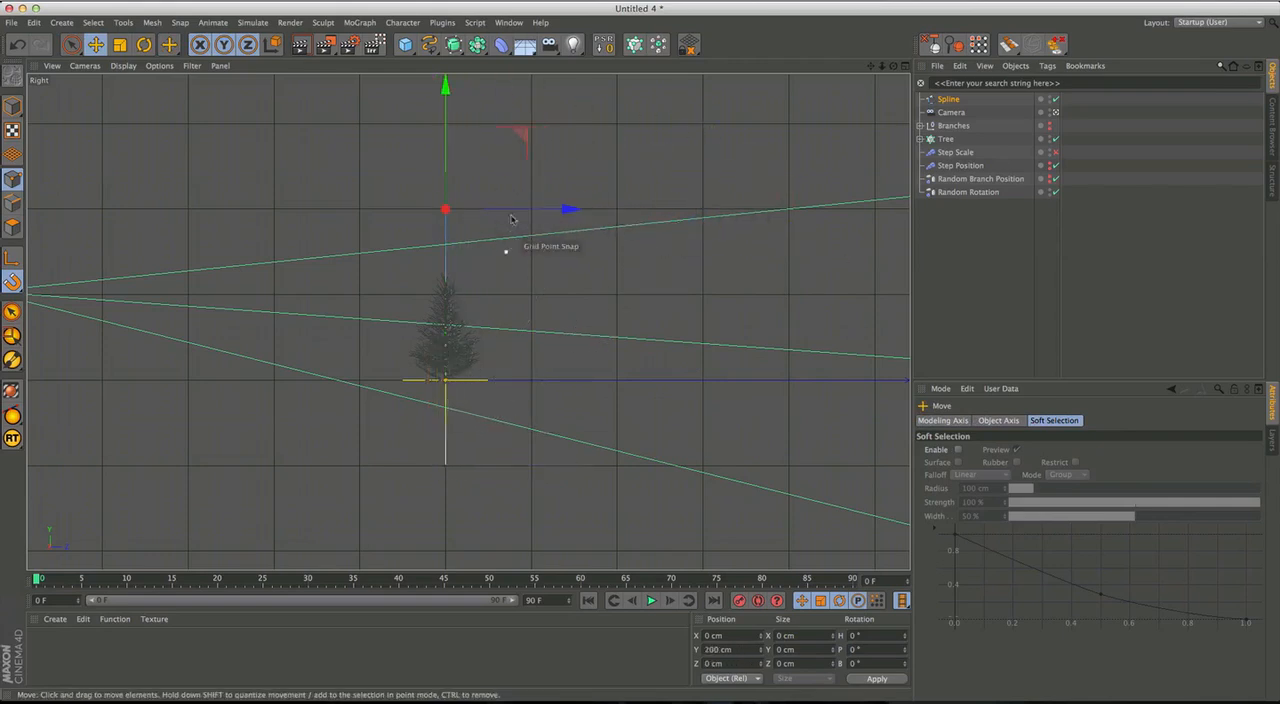
Fit the spline to the tree's height, with its lower point at about Y -5 cm and upper point at about Y 130 cm.
{"action": "left_click_drag", "start_coordinate": [446, 150], "coordinate": [446, 271]}
{"action": "right_click_drag", "start_coordinate": [436, 381], "coordinate": [559, 309], "text": "alt"}
{"action": "middle_click_drag", "start_coordinate": [559, 309], "coordinate": [502, 313], "text": "alt"}
{"action": "right_click_drag", "start_coordinate": [511, 337], "coordinate": [574, 284], "text": "alt"}
{"action": "left_click_drag", "start_coordinate": [419, 283], "coordinate": [419, 377]}
{"action": "right_click_drag", "start_coordinate": [542, 279], "coordinate": [594, 212], "text": "alt"}
{"action": "middle_click_drag", "start_coordinate": [594, 212], "coordinate": [535, 366], "text": "alt"}
{"action": "right_click_drag", "start_coordinate": [535, 366], "coordinate": [578, 278], "text": "alt"}
{"action": "middle_click_drag", "start_coordinate": [578, 278], "coordinate": [518, 378], "text": "alt"}
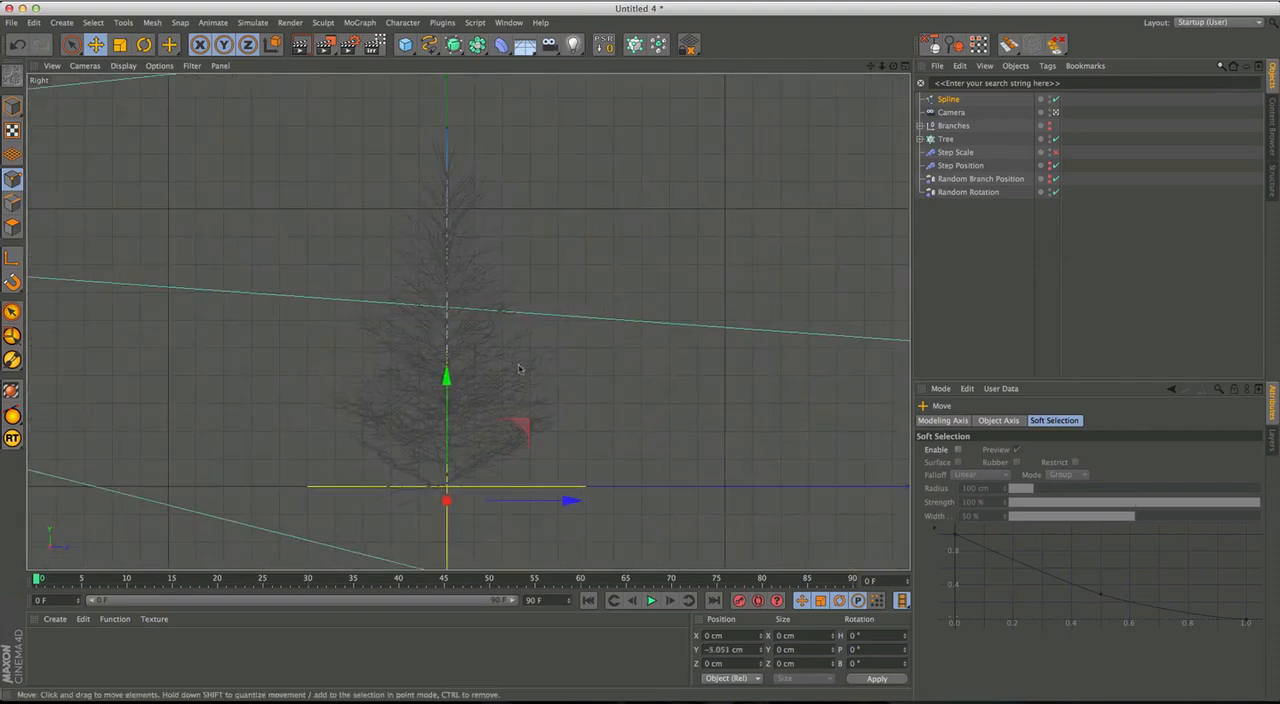
{"action": "left_click", "coordinate": [447, 130]}
{"action": "mouse_move", "coordinate": [446, 96]}
{"action": "left_mouse_down"}
{"action": "mouse_move", "coordinate": [446, 80]}
{"action": "mouse_move", "coordinate": [446, 93]}
{"action": "left_mouse_up"}
Rename the new spline Stem and show the perspective view full size.
{"action": "middle_click", "coordinate": [478, 215]}
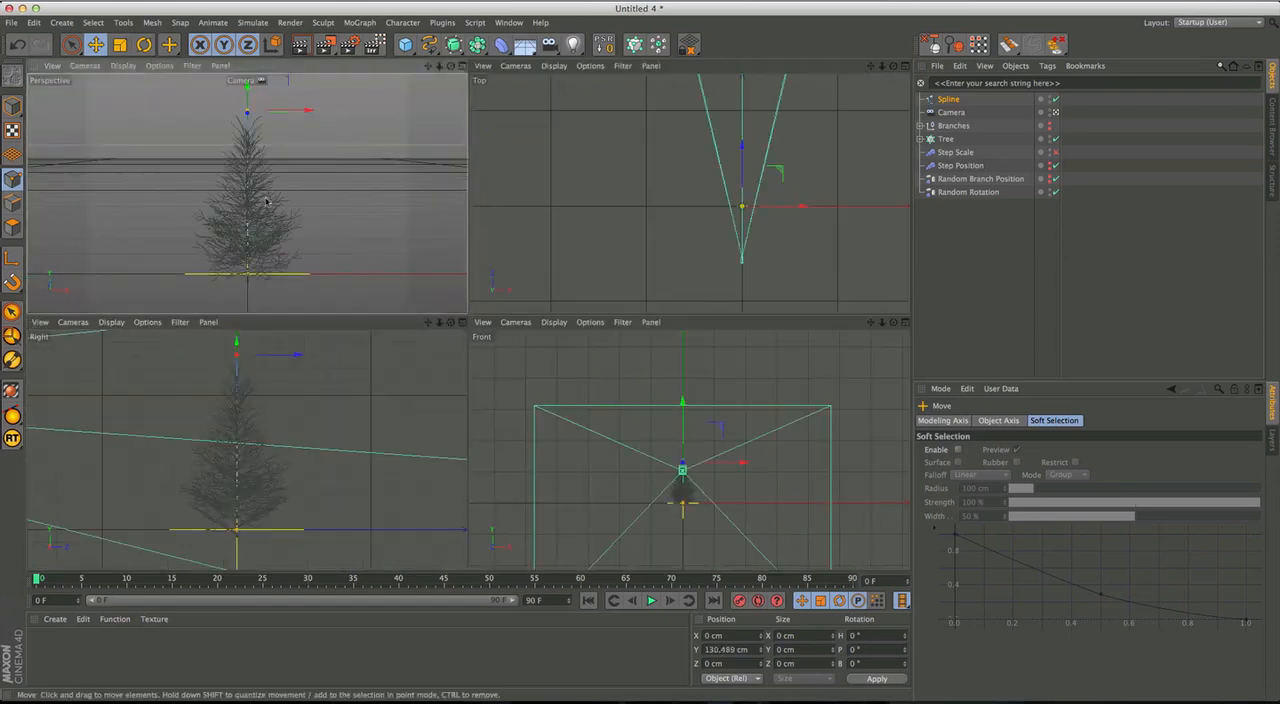
{"action": "middle_click", "coordinate": [267, 202]}
{"action": "double_click", "coordinate": [948, 101]}
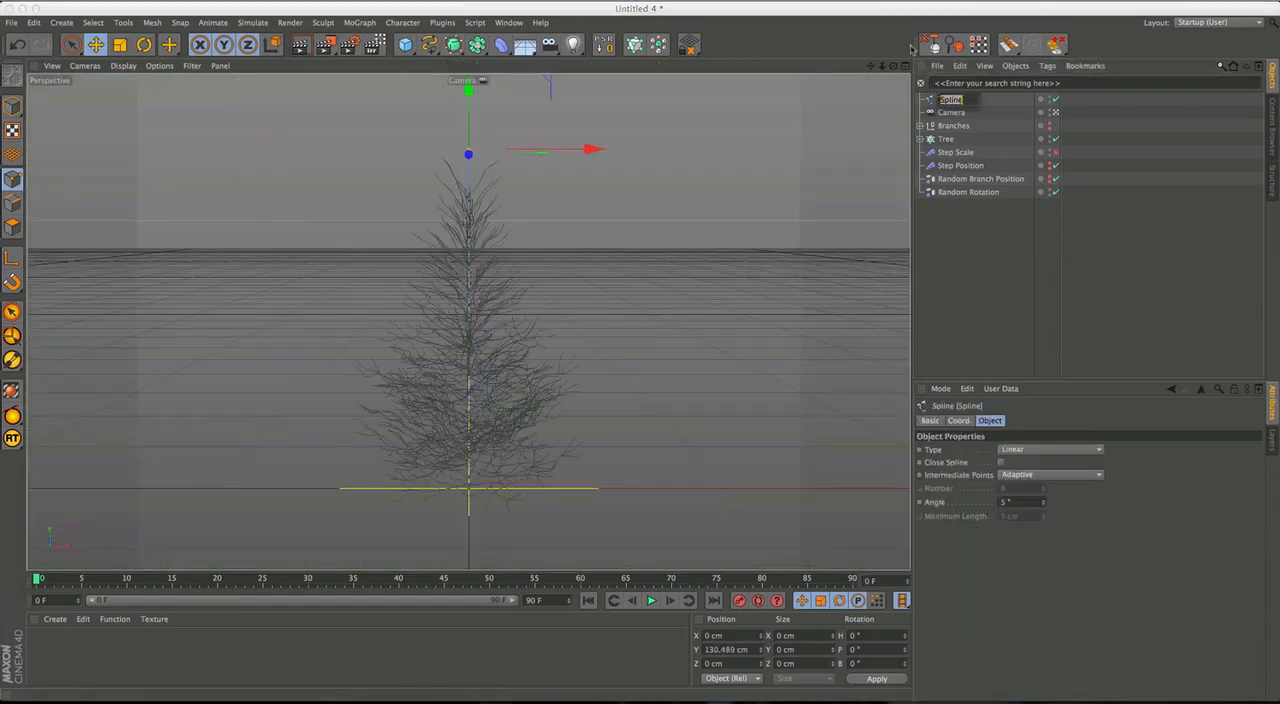
{"action": "type", "text": "Stem"}
{"action": "key", "text": "Return"}
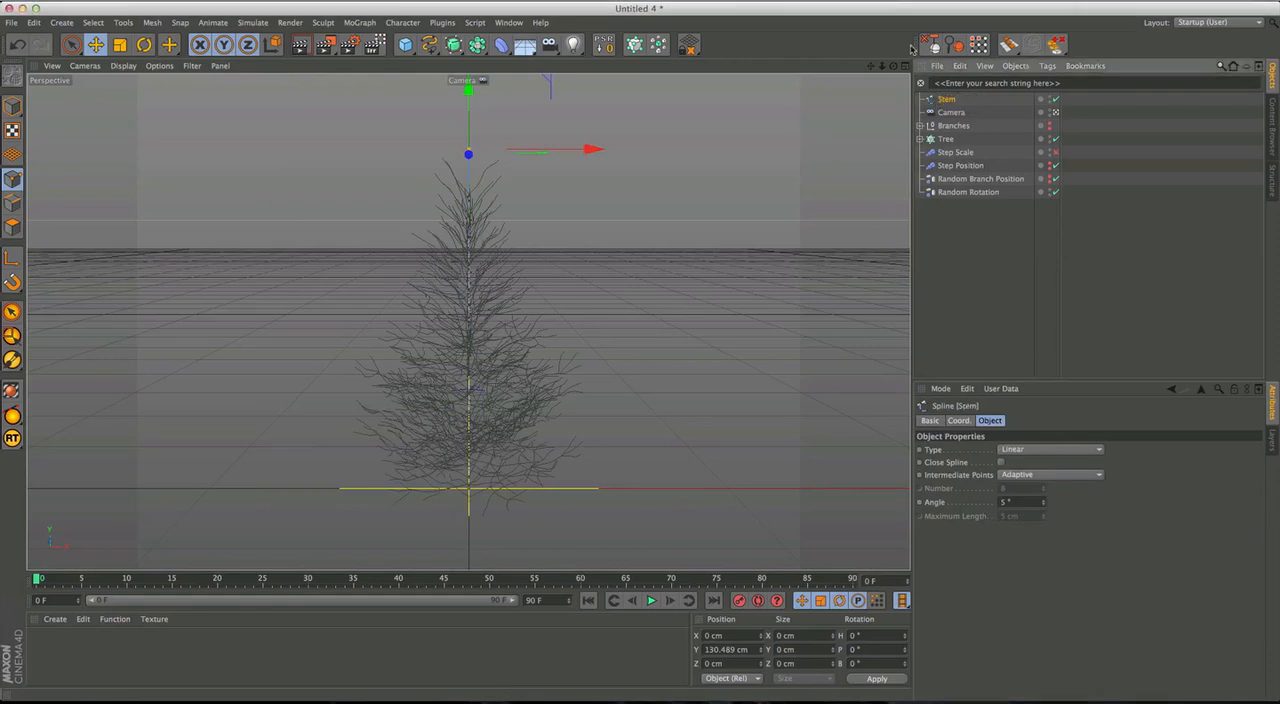
Group the Stem spline in a null named Stem and place the group between Camera and Branches.
{"action": "key", "text": "alt+g"}
{"action": "double_click", "coordinate": [945, 101]}
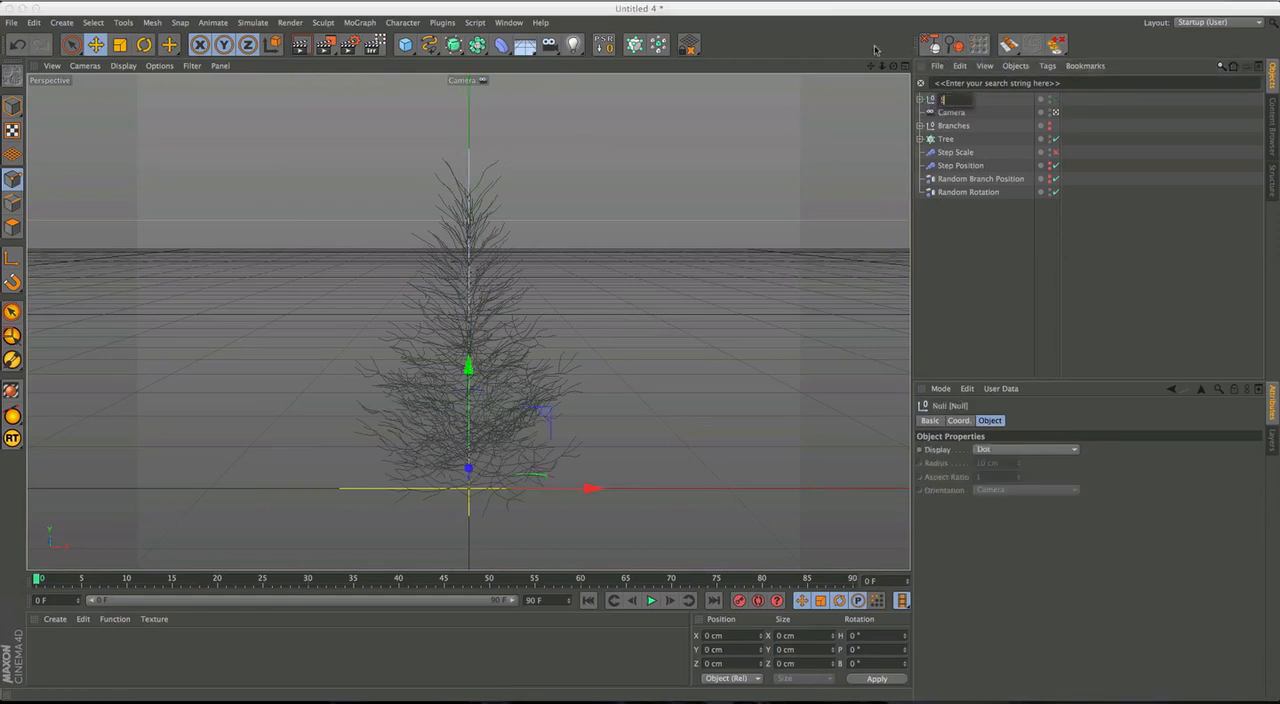
{"action": "key", "text": "Escape"}
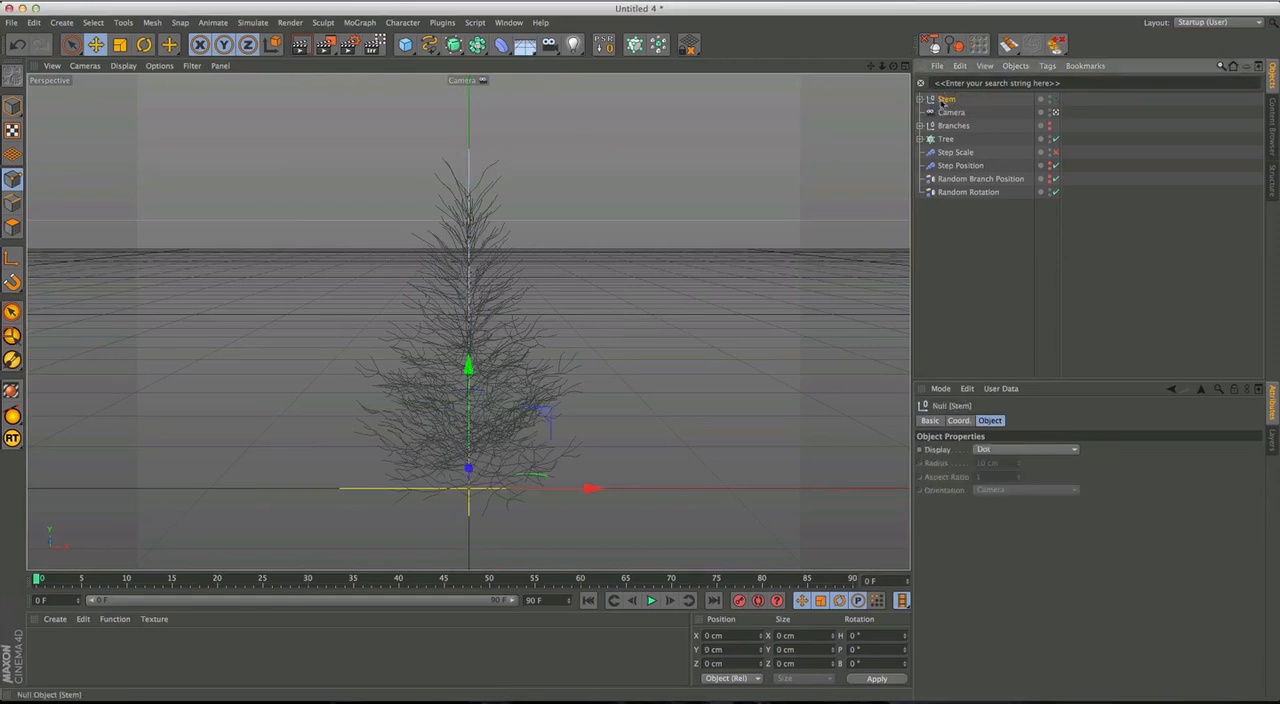
{"action": "left_click_drag", "start_coordinate": [943, 123], "coordinate": [937, 128]}
{"action": "left_click", "coordinate": [947, 140]}
{"action": "left_click", "coordinate": [973, 140]}
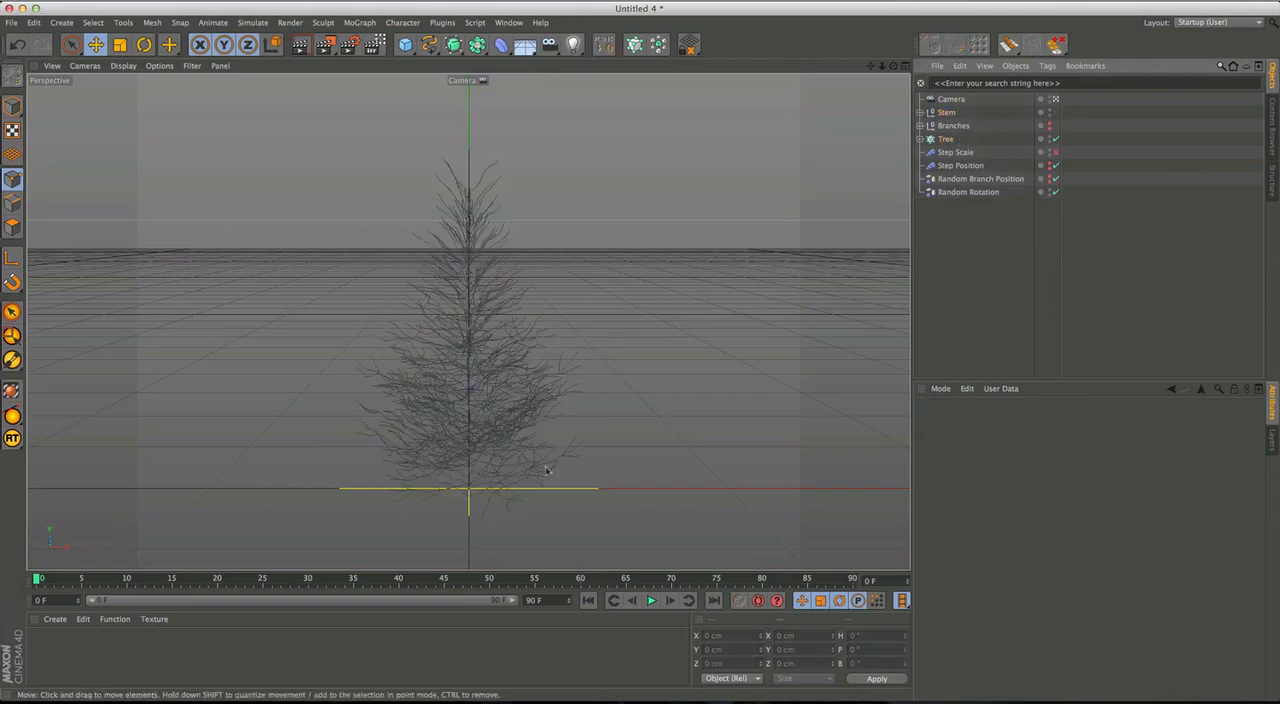
Add a Protection tag to the Camera to lock its position, scale and rotation.
{"action": "left_click", "coordinate": [950, 99]}
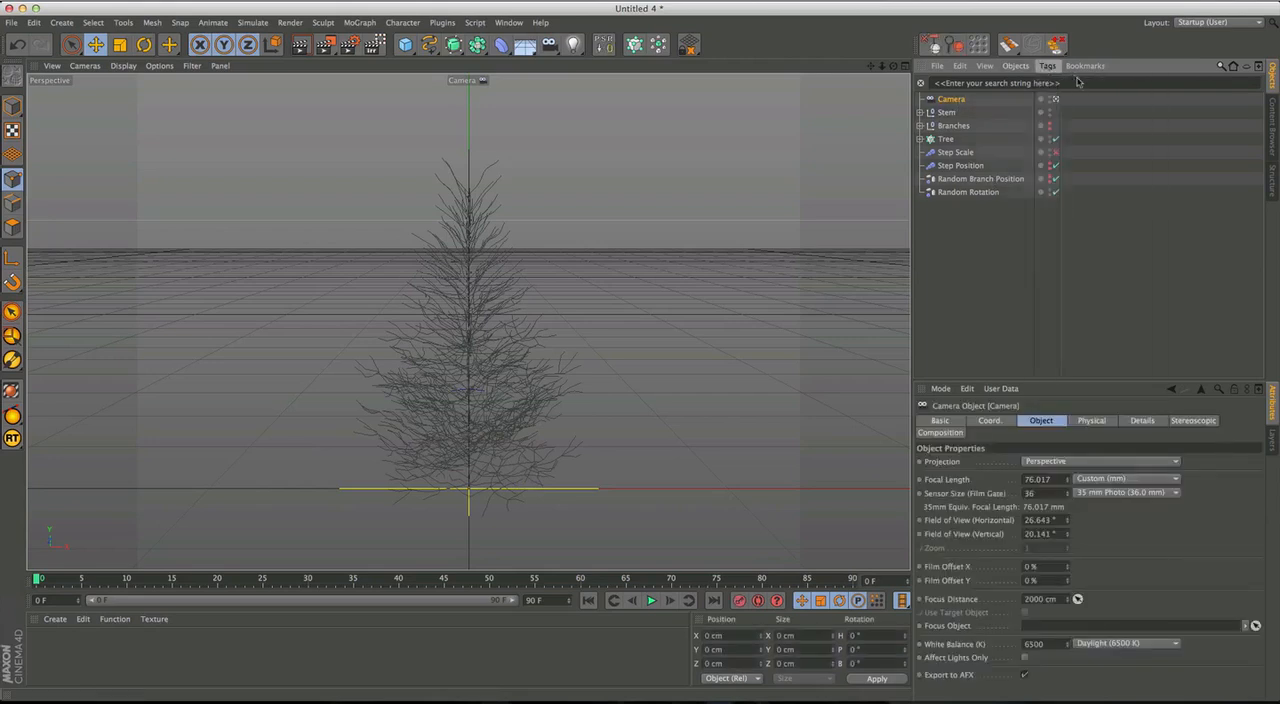
{"action": "left_click", "coordinate": [1047, 66]}
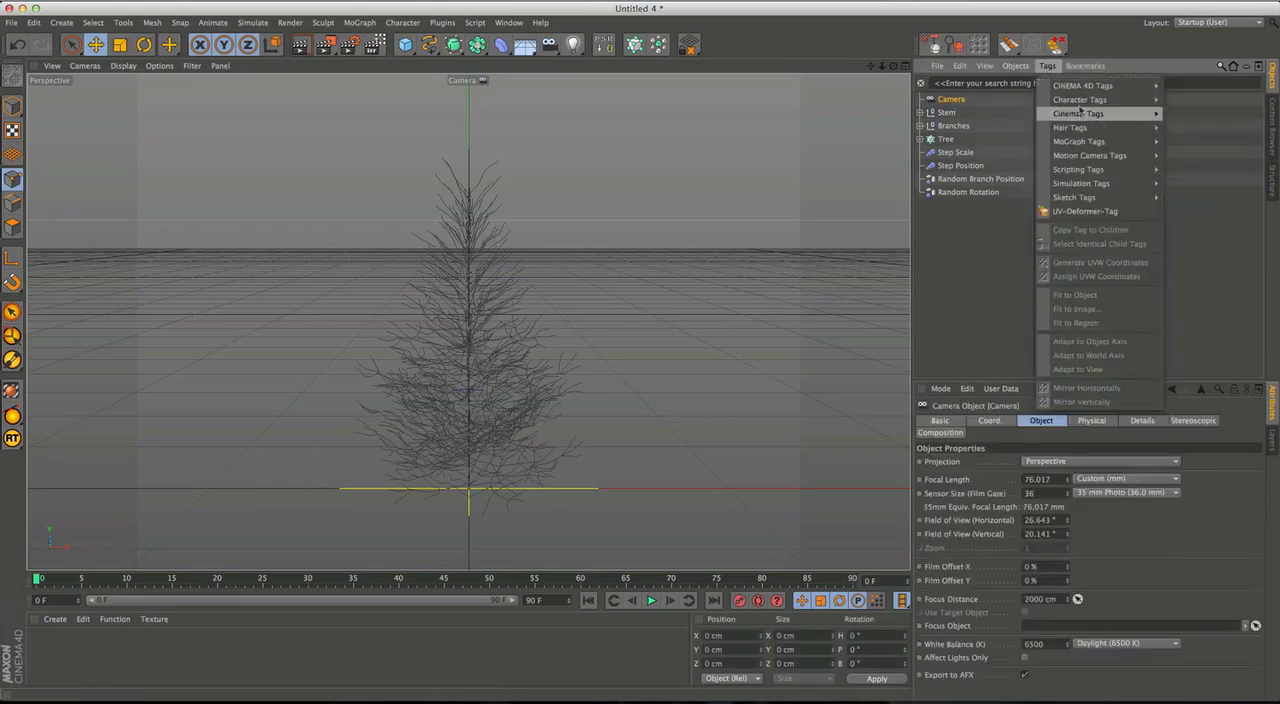
{"action": "mouse_move", "coordinate": [1073, 89]}
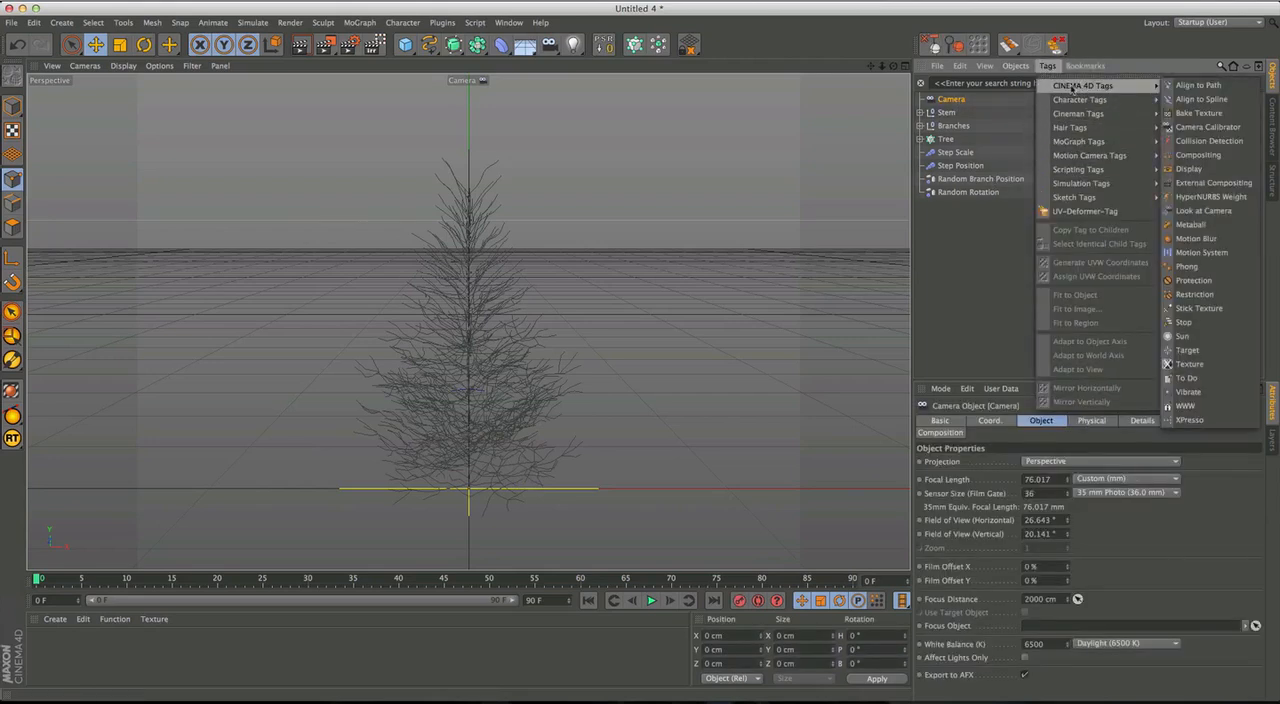
{"action": "left_click", "coordinate": [1188, 281]}
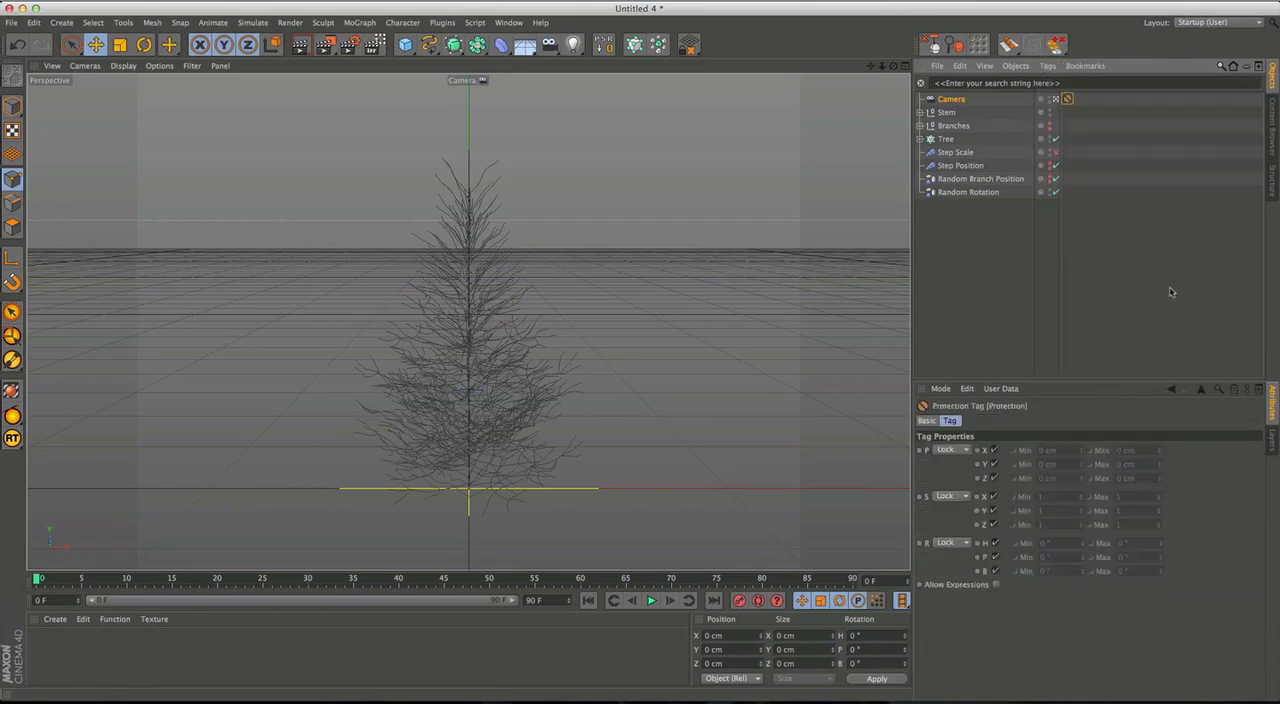
Delete the disabled Step Scale effector from the scene.
{"action": "left_click", "coordinate": [1097, 204]}
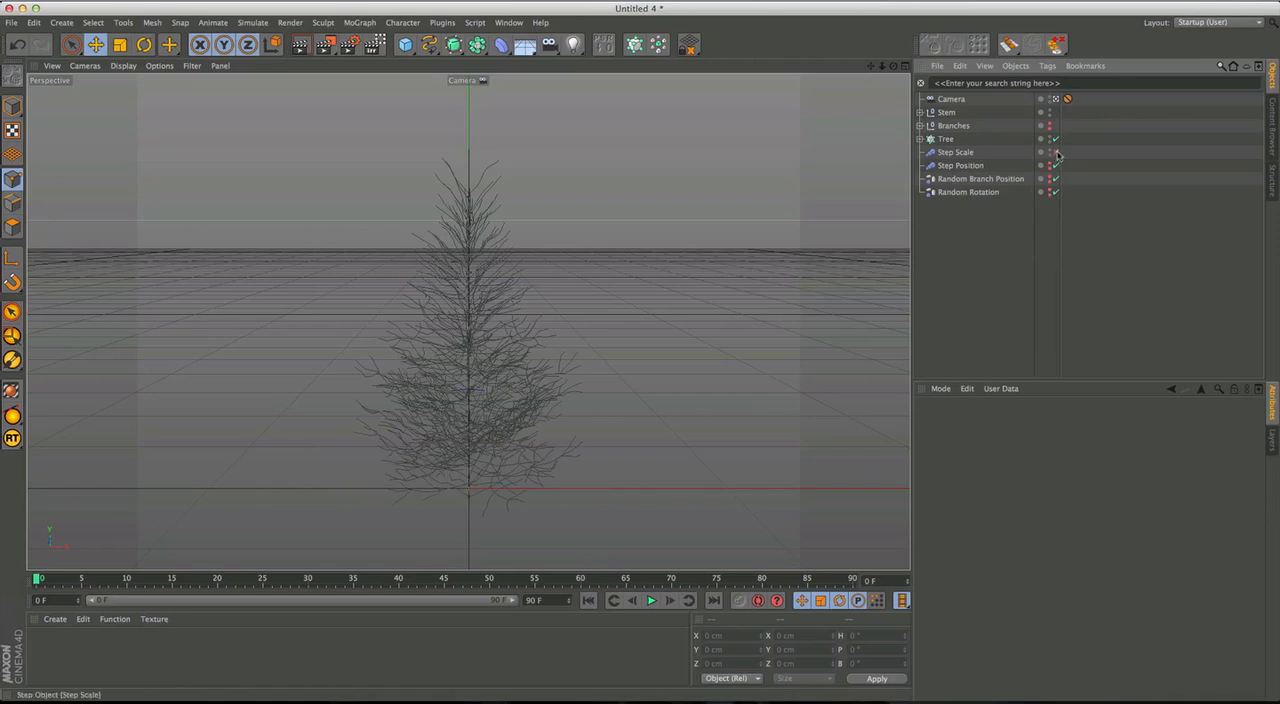
{"action": "left_click", "coordinate": [1012, 154]}
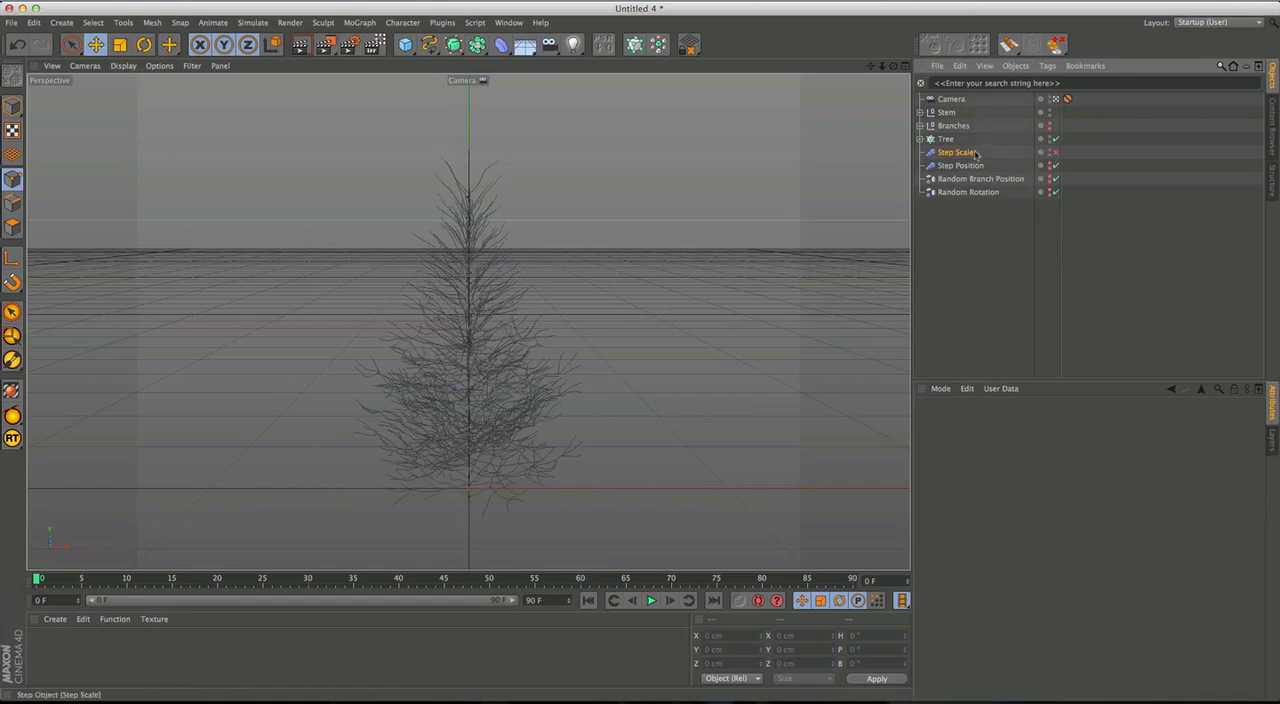
{"action": "key", "text": "Delete"}
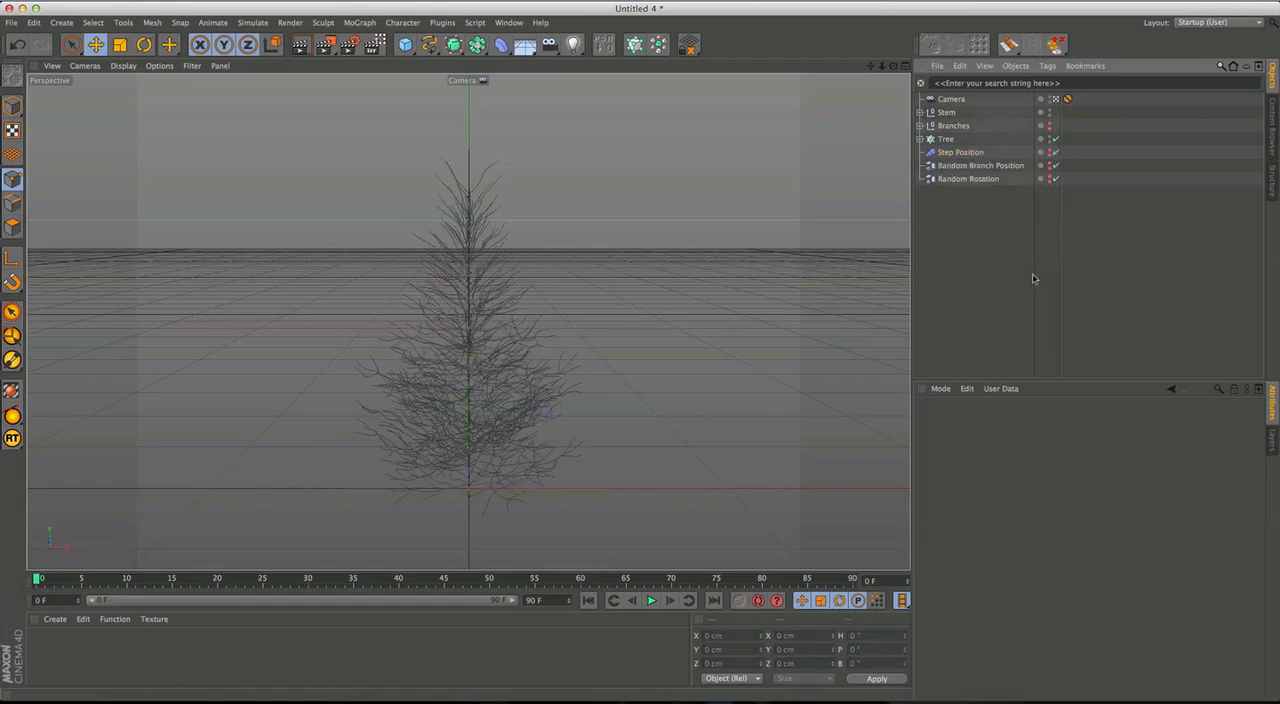